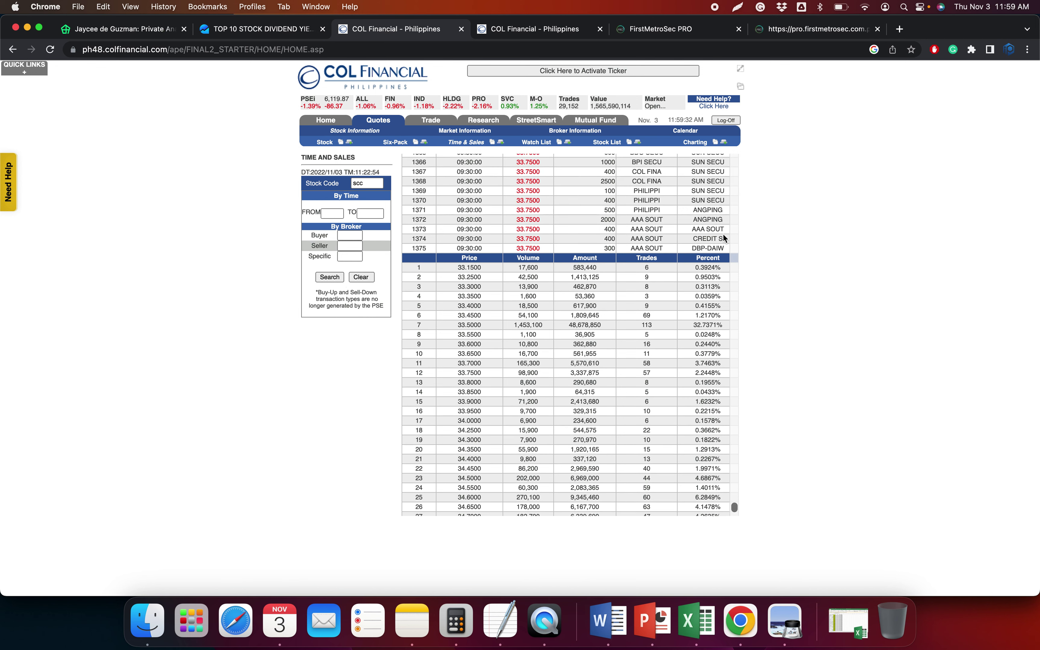
Paste SCC's copied trades as text into the generator workbook and enter SCC as the stock symbol
{"action": "left_click", "coordinate": [693, 619]}
{"action": "key", "text": "ctrl+super+v"}
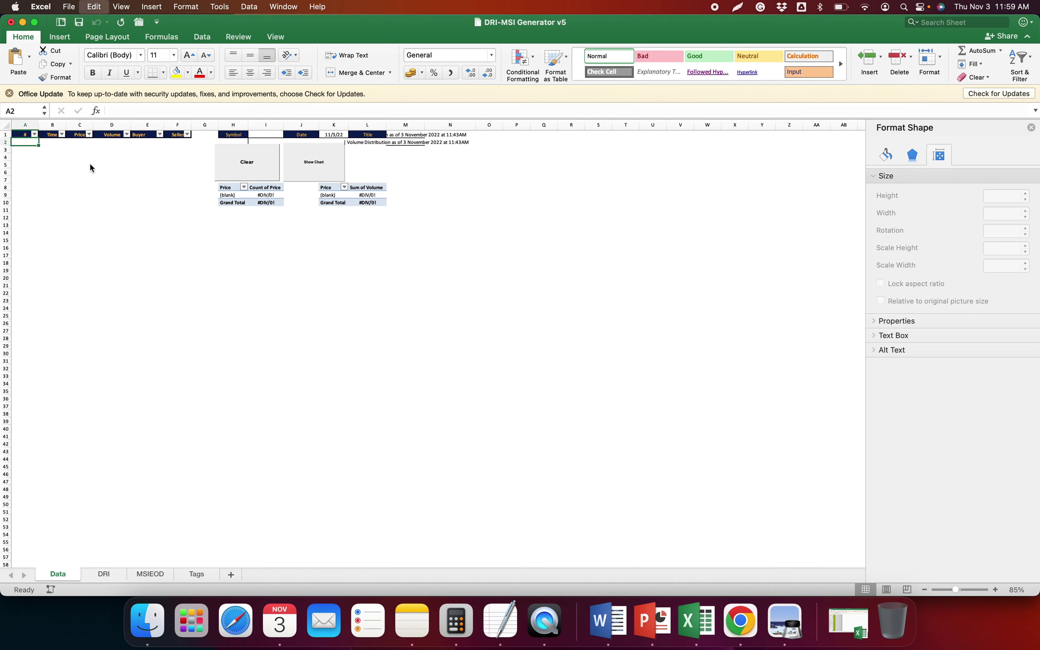
{"action": "key", "text": "Return"}
{"action": "type", "text": "S"}
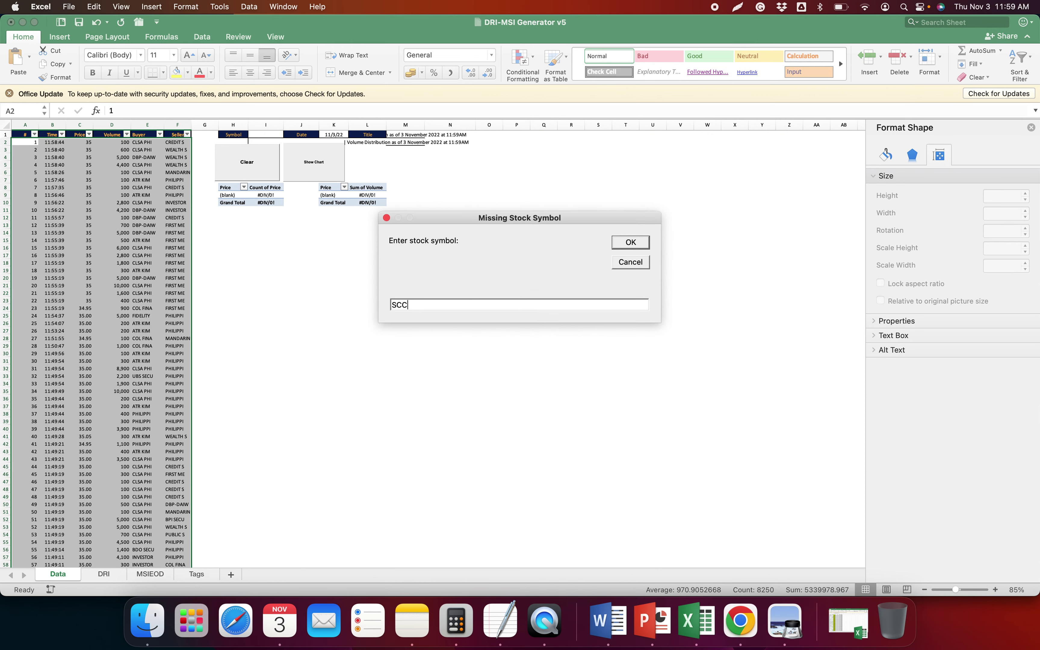
{"action": "type", "text": "CC"}
{"action": "key", "text": "Return"}
Select SCC's price summary table in COL Financial down to the Totals row
{"action": "key", "text": "super+Tab"}
{"action": "left_click_drag", "start_coordinate": [415, 270], "coordinate": [707, 509]}
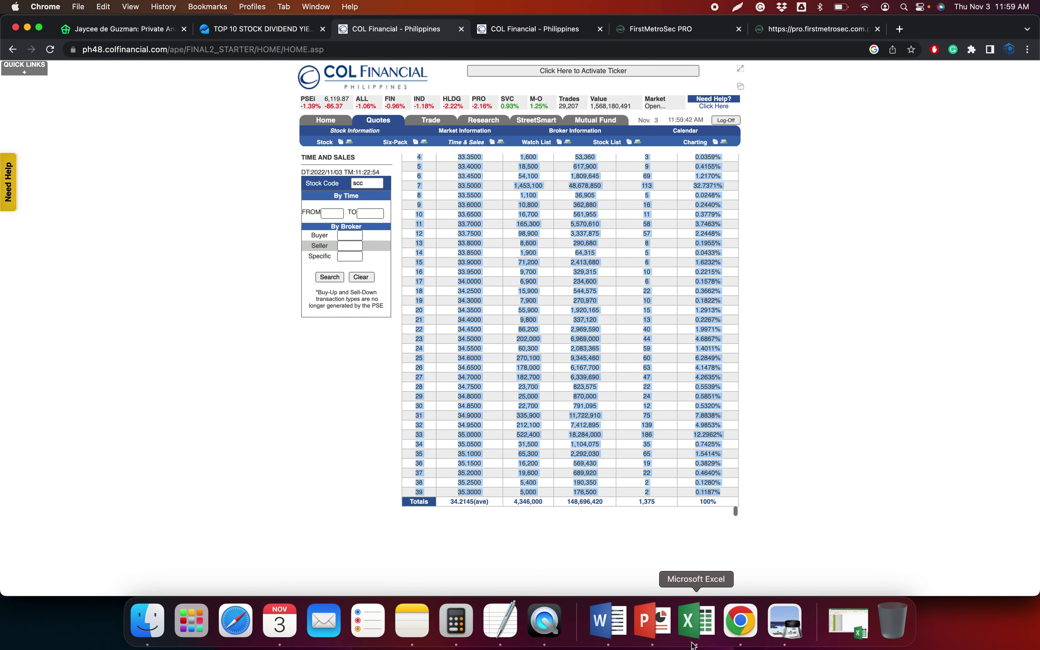
{"action": "left_click", "coordinate": [697, 622]}
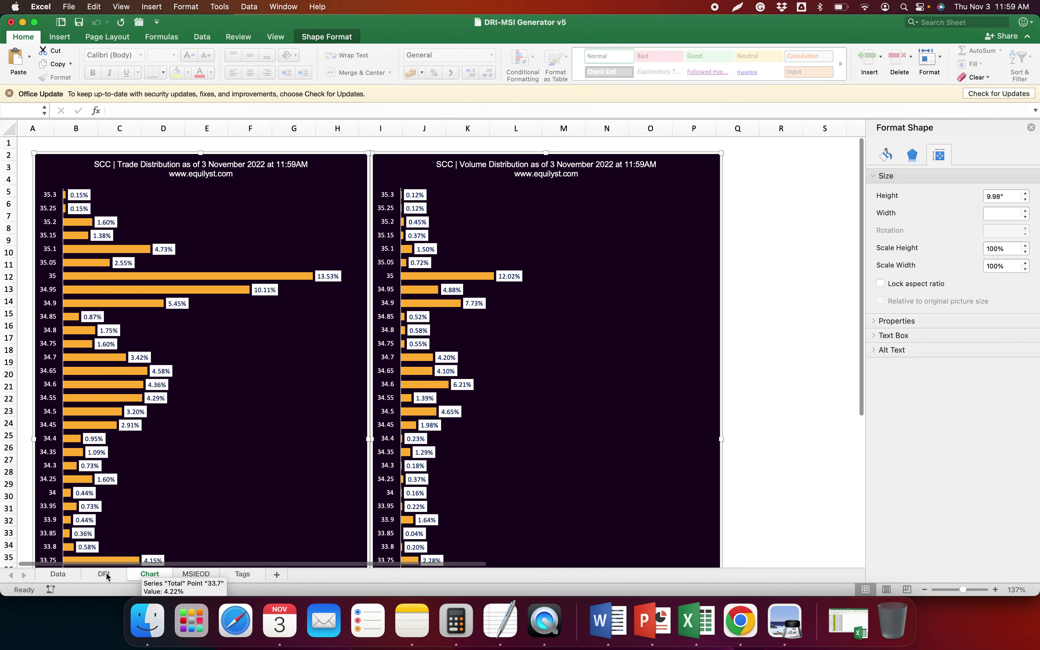
Paste SCC's price summary into the DRI sheet and check the VWAP formula in J3
{"action": "left_click", "coordinate": [103, 574]}
{"action": "key", "text": "super+v"}
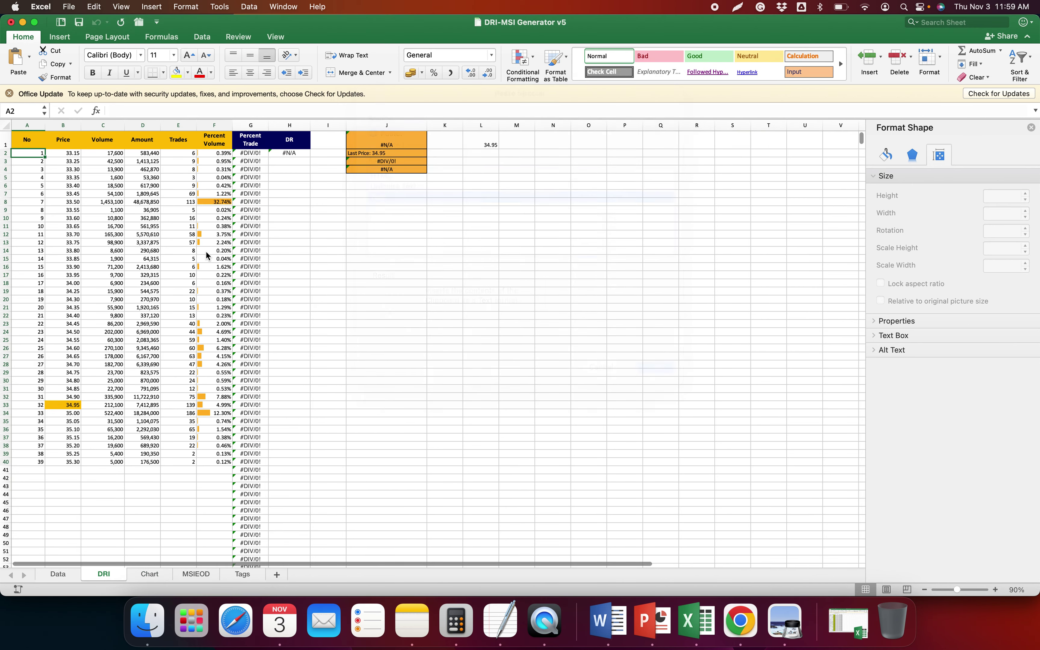
{"action": "left_click", "coordinate": [392, 160]}
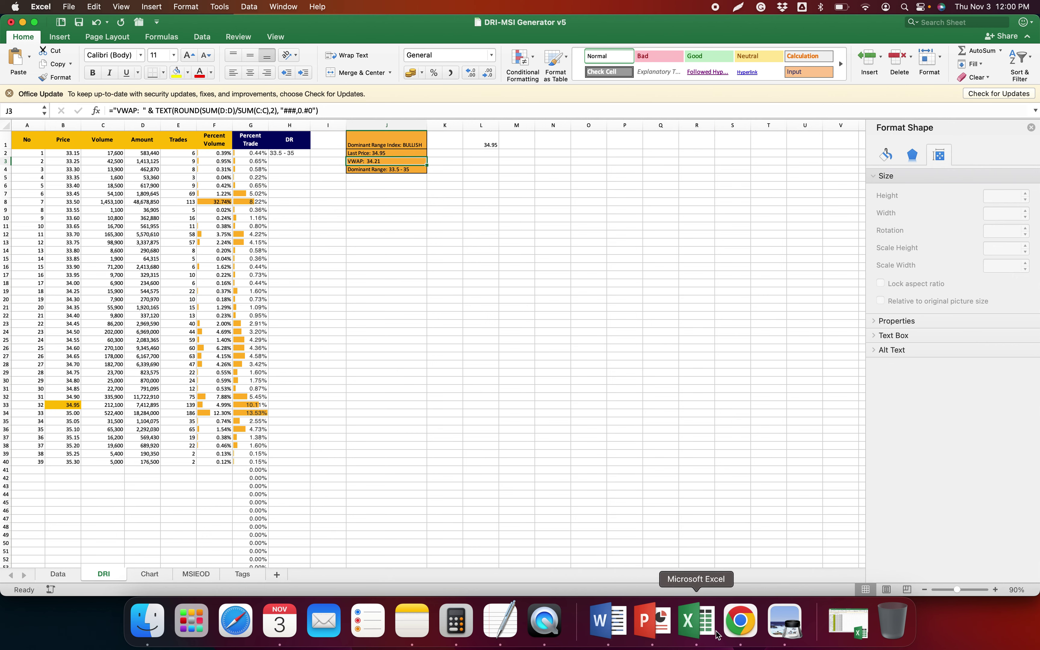
Compare the DRI results (VWAP 34.21, range 33.5–35) against the COL Financial page
{"action": "left_click", "coordinate": [740, 619]}
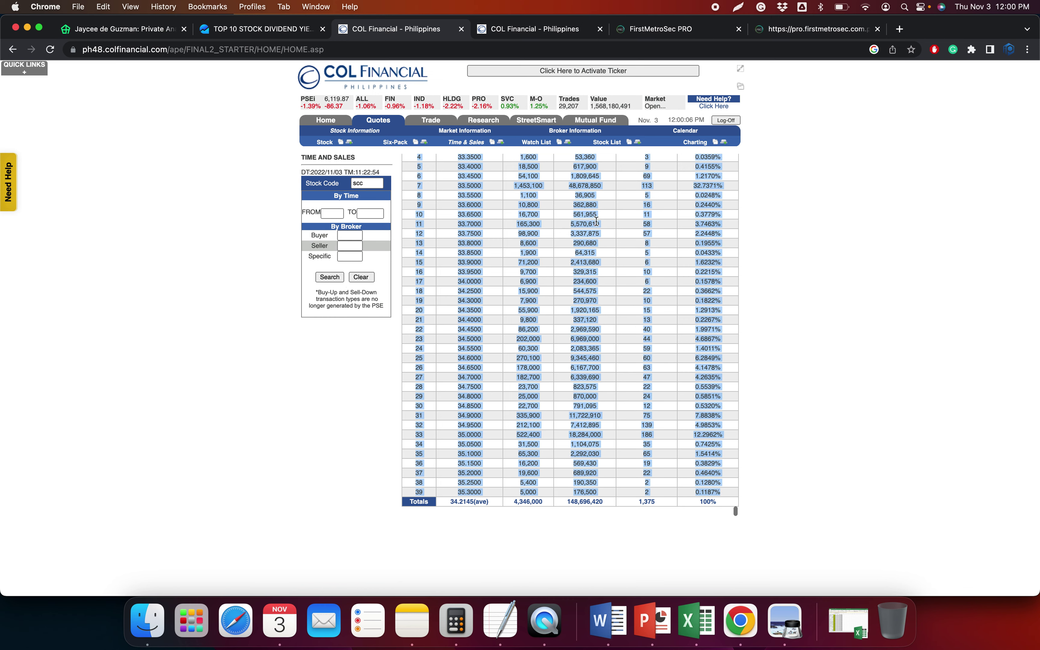
{"action": "key", "text": "super+Tab"}
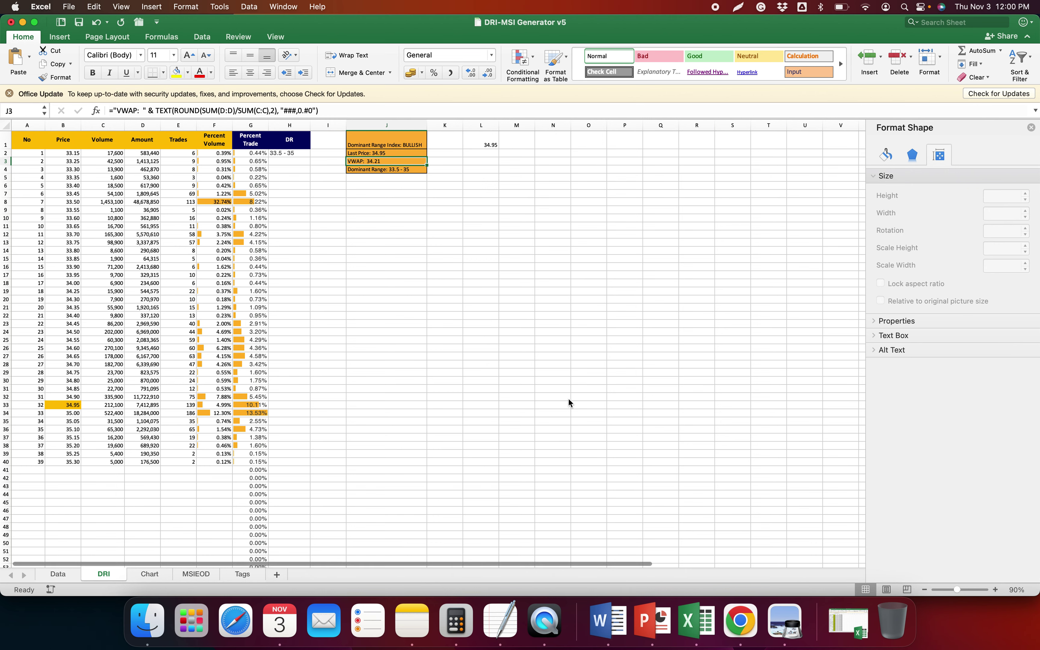
{"action": "key", "text": "super+Tab"}
{"action": "key", "text": "super+Tab"}
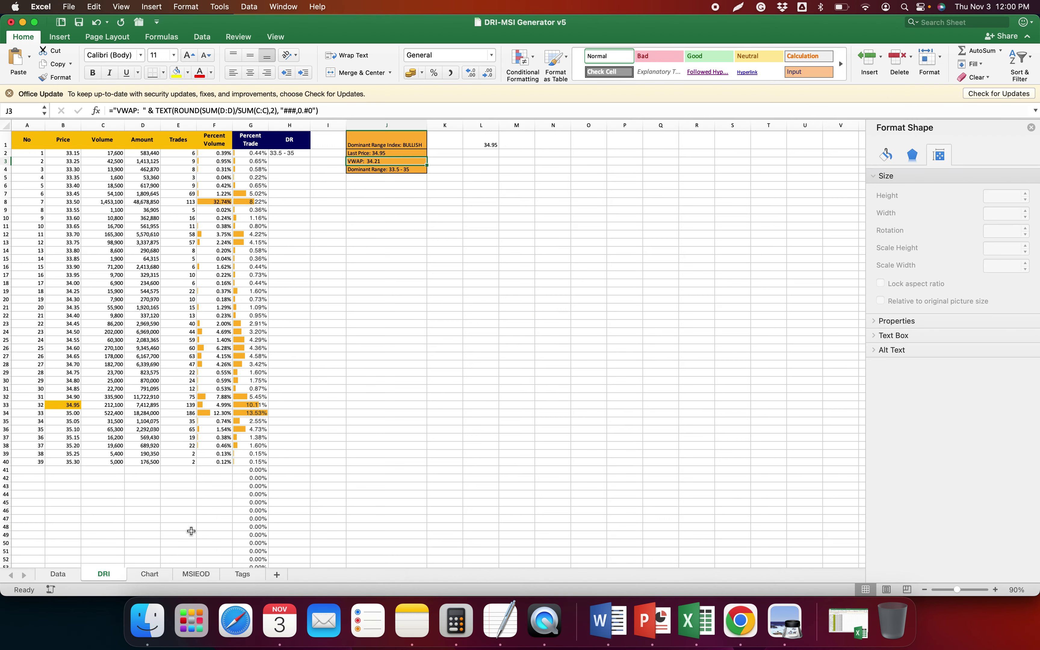
{"action": "left_click", "coordinate": [196, 574]}
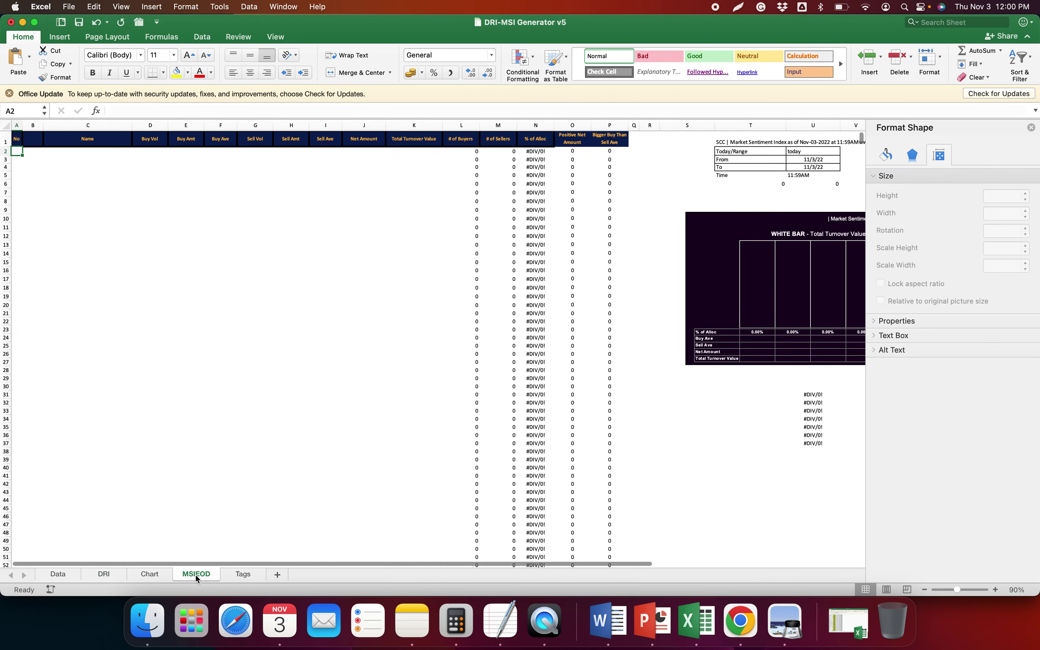
{"action": "left_click", "coordinate": [103, 574]}
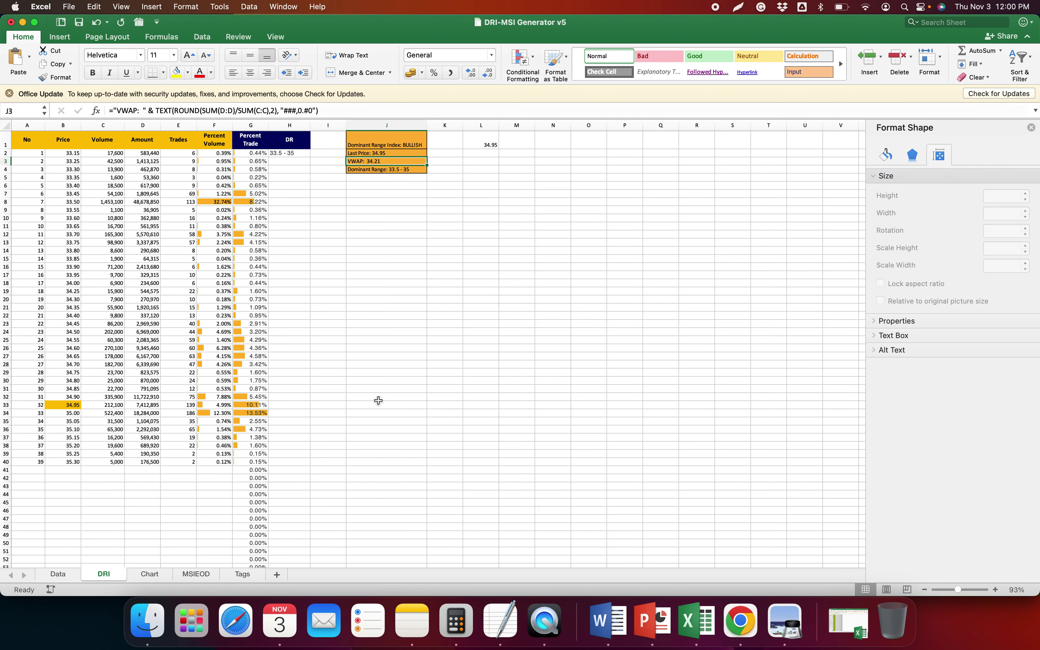
{"action": "left_click", "coordinate": [425, 238]}
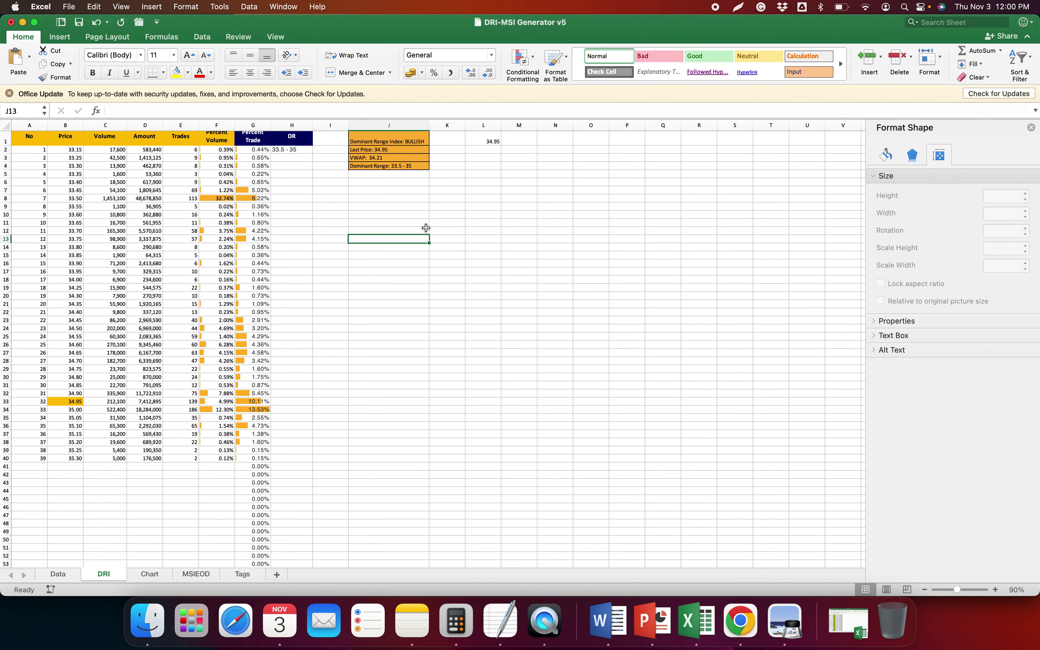
Inspect SCC's trade and volume distribution charts on the Chart sheet, cross-checking the DRI sheet
{"action": "left_click", "coordinate": [150, 574]}
{"action": "scroll", "coordinate": [516, 215], "scroll_direction": "down", "scroll_amount": 10}
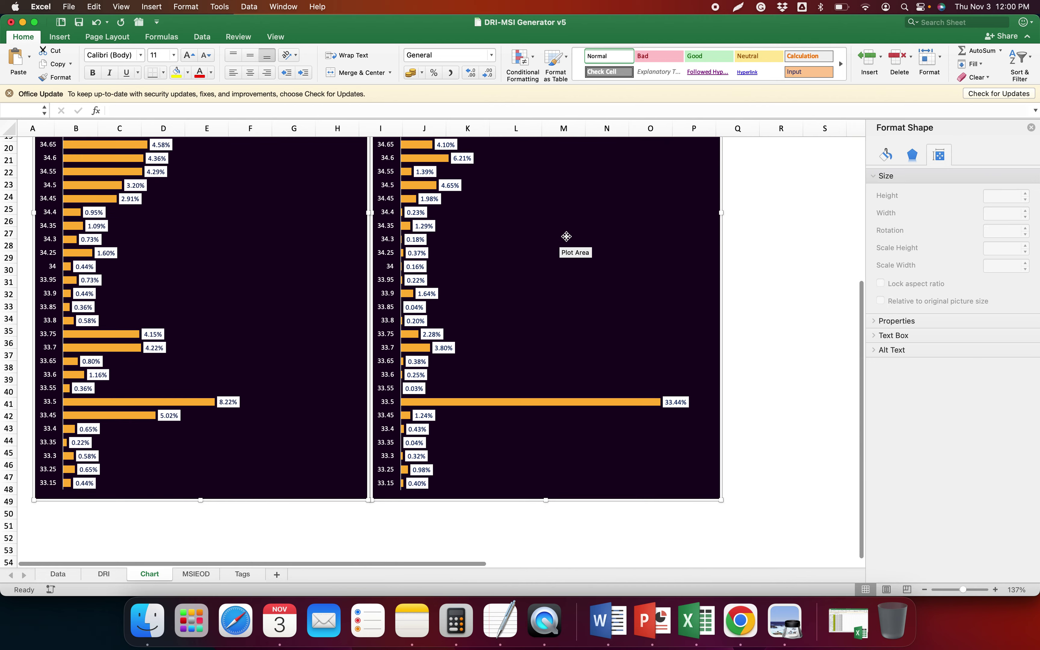
{"action": "left_click", "coordinate": [576, 236]}
{"action": "scroll", "coordinate": [580, 237], "scroll_direction": "up", "scroll_amount": 10}
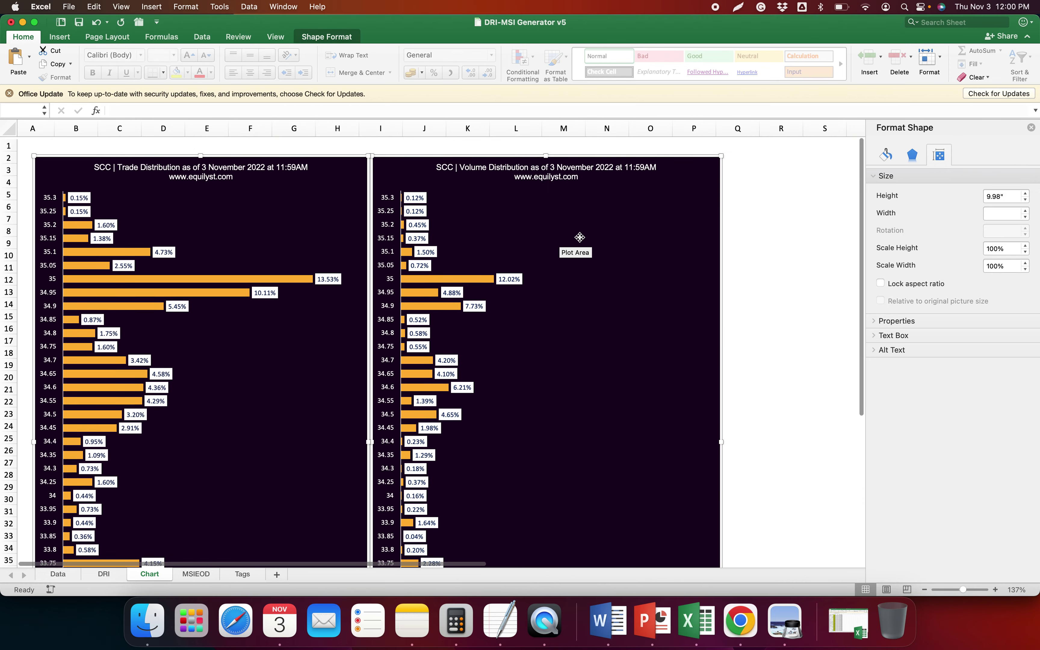
{"action": "left_click", "coordinate": [104, 574]}
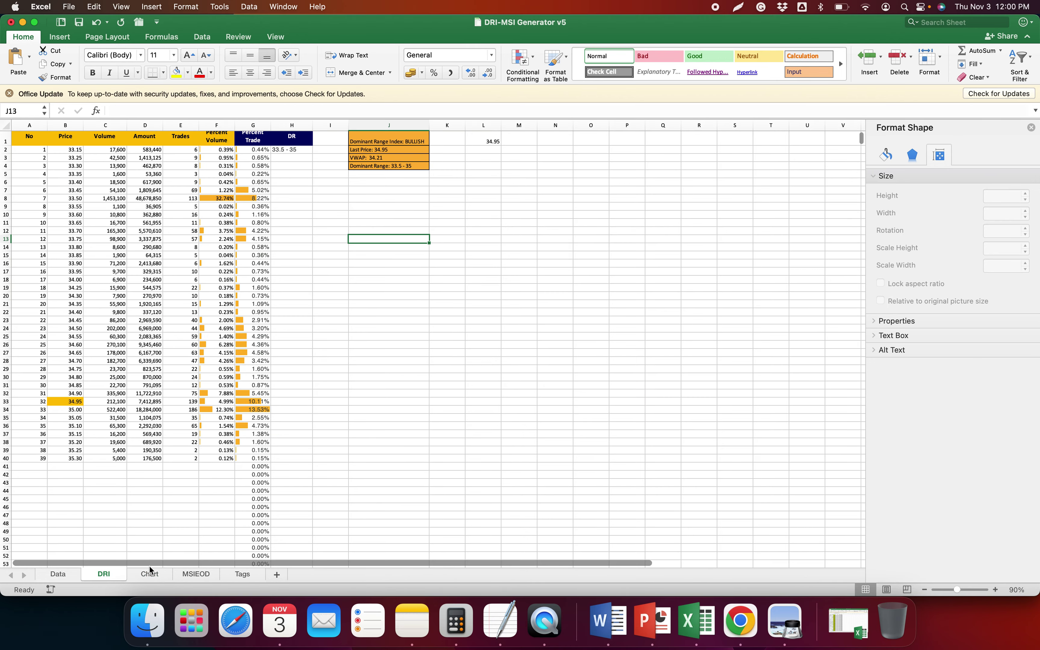
{"action": "left_click", "coordinate": [149, 574]}
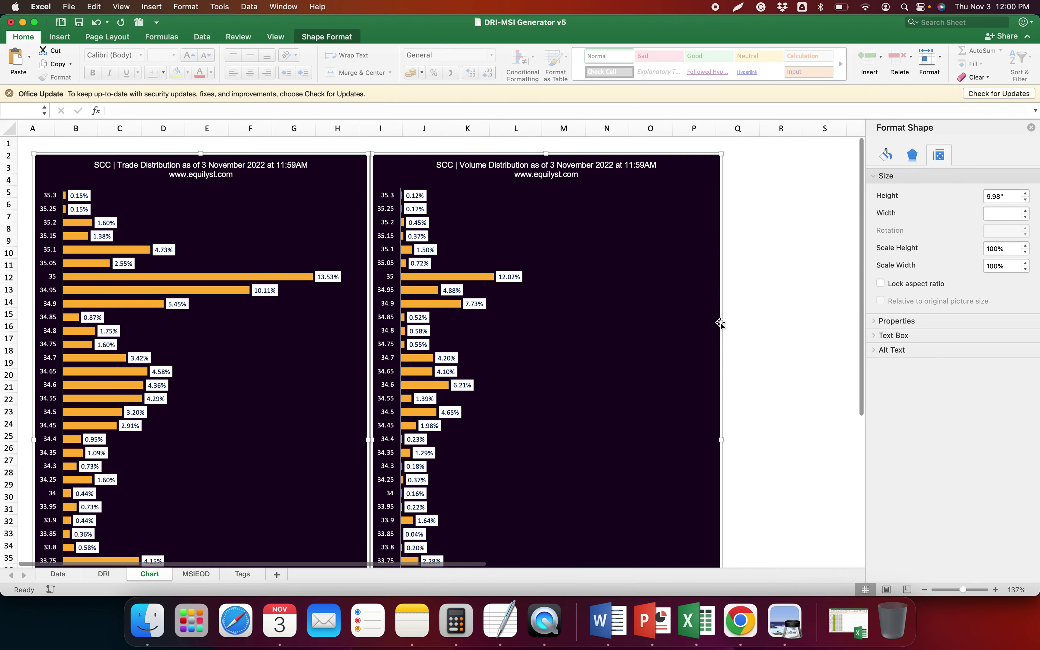
Scroll through the rest of the distribution charts, then move to the empty MSIEOD sheet
{"action": "scroll", "coordinate": [720, 336], "scroll_direction": "down", "scroll_amount": 1}
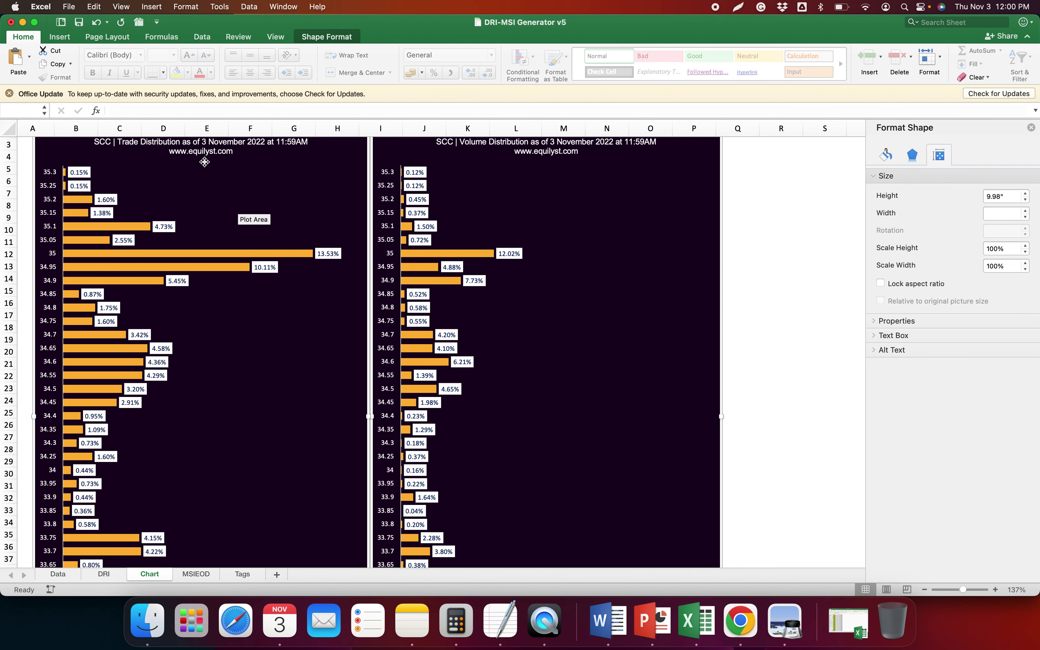
{"action": "scroll", "coordinate": [224, 177], "scroll_direction": "down", "scroll_amount": 6}
{"action": "scroll", "coordinate": [228, 181], "scroll_direction": "up", "scroll_amount": 7}
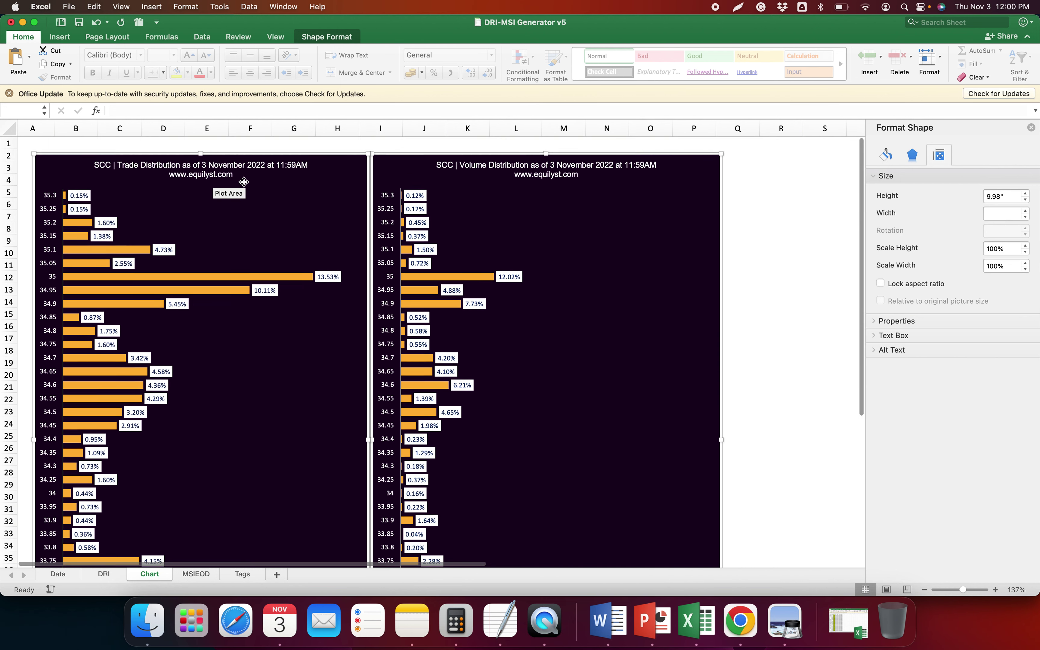
{"action": "left_click", "coordinate": [196, 575]}
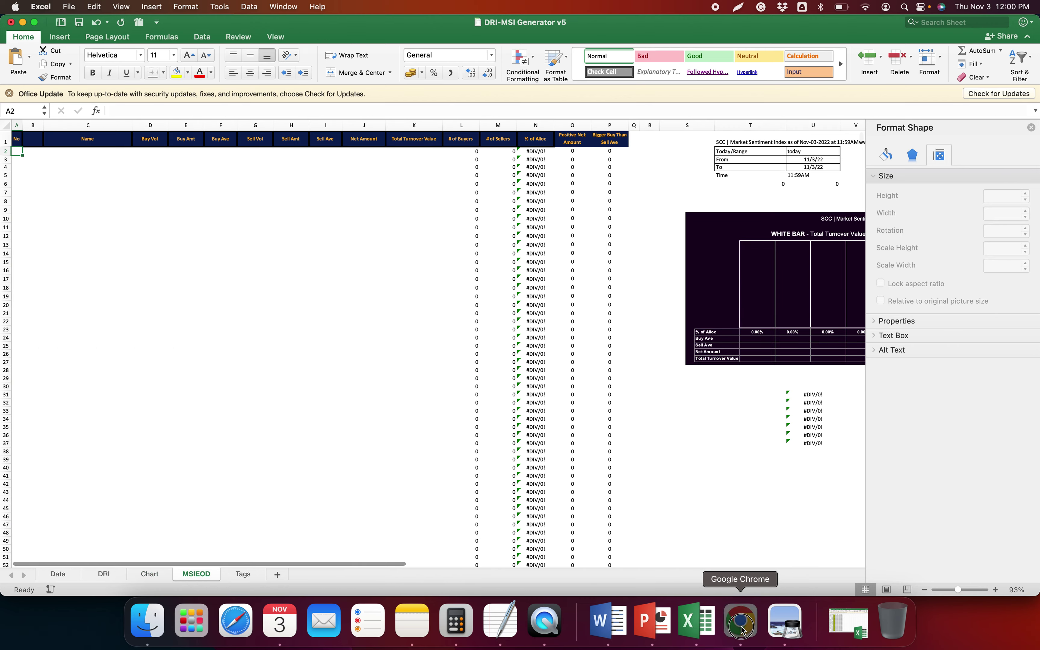
{"action": "left_click", "coordinate": [741, 621]}
Search the historical broker transactions page for scc on 2022/11/03
{"action": "left_click", "coordinate": [553, 33]}
{"action": "left_click", "coordinate": [400, 168]}
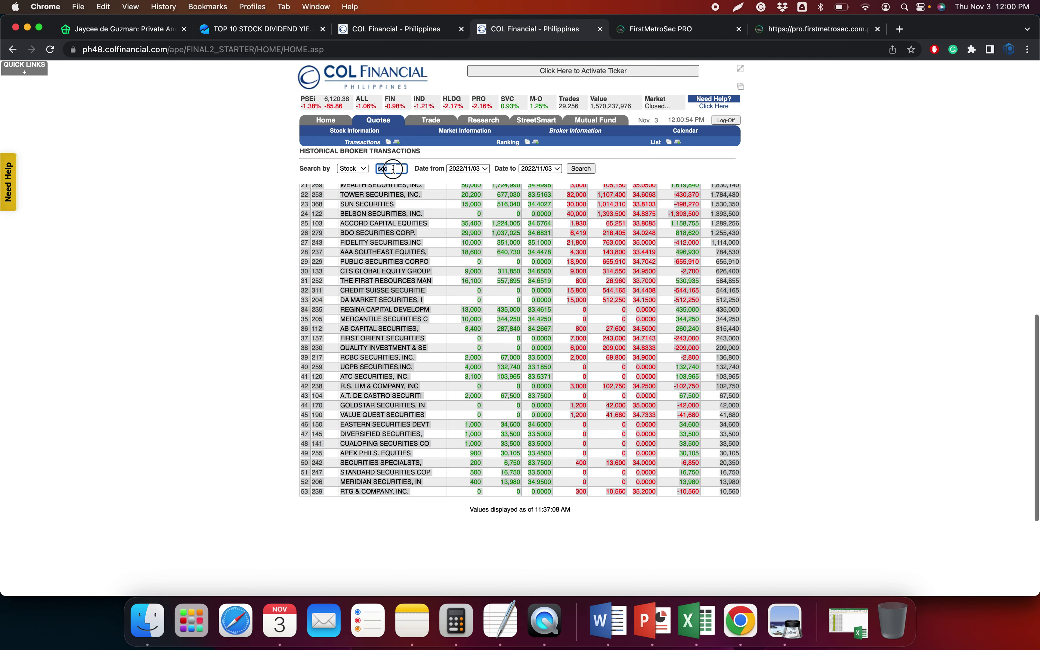
{"action": "key", "text": "Return"}
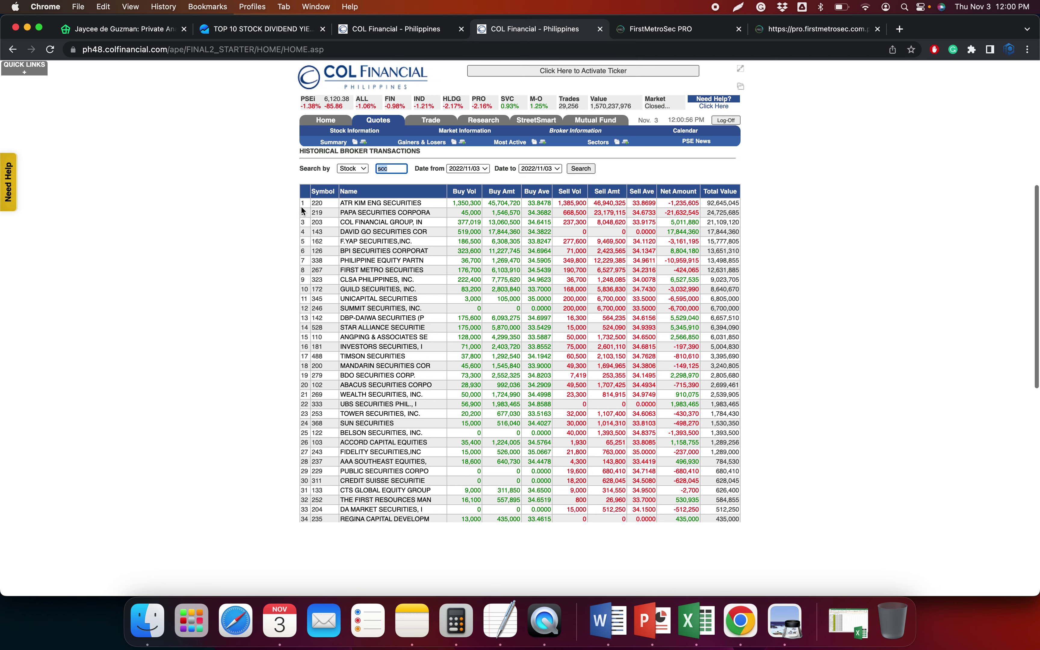
{"action": "left_click", "coordinate": [304, 205]}
Paste all 54 SCC broker rows as text into the MSIEOD sheet
{"action": "left_click_drag", "start_coordinate": [303, 205], "coordinate": [739, 495]}
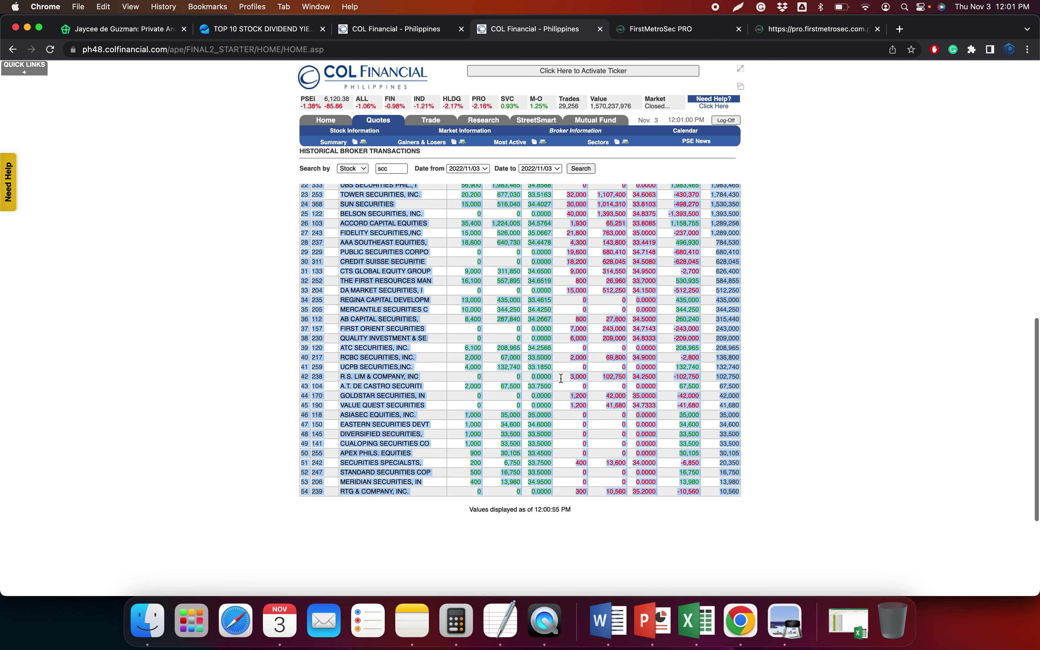
{"action": "key", "text": "super+Tab"}
{"action": "key", "text": "ctrl+super+v"}
{"action": "double_click", "coordinate": [417, 204]}
{"action": "scroll", "coordinate": [606, 366], "scroll_direction": "right", "scroll_amount": 5}
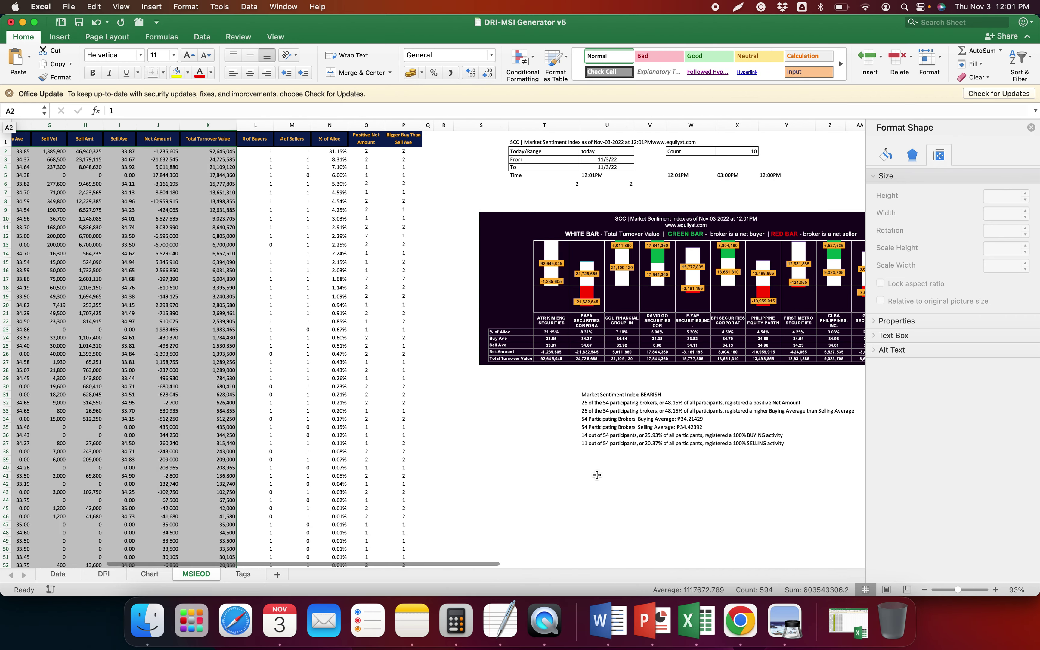
View SCC's BEARISH sentiment chart and summary, with ₱34.21429 average buying and ₱34.42392 selling
{"action": "left_click", "coordinate": [583, 483]}
{"action": "scroll", "coordinate": [611, 424], "scroll_direction": "right", "scroll_amount": 3}
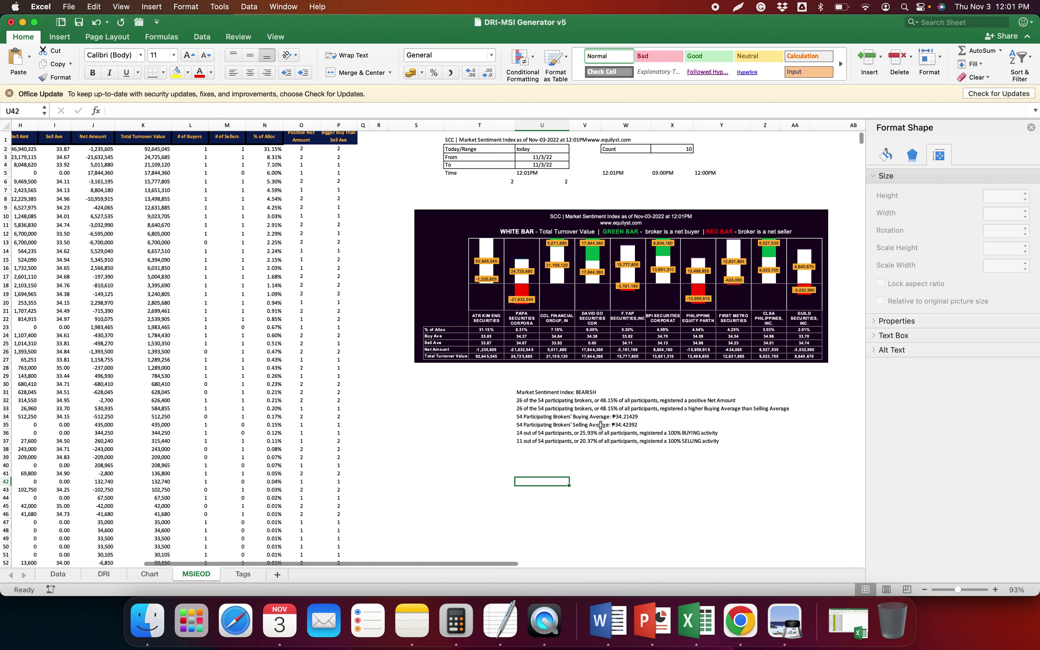
{"action": "scroll", "coordinate": [601, 425], "scroll_direction": "right", "scroll_amount": 2}
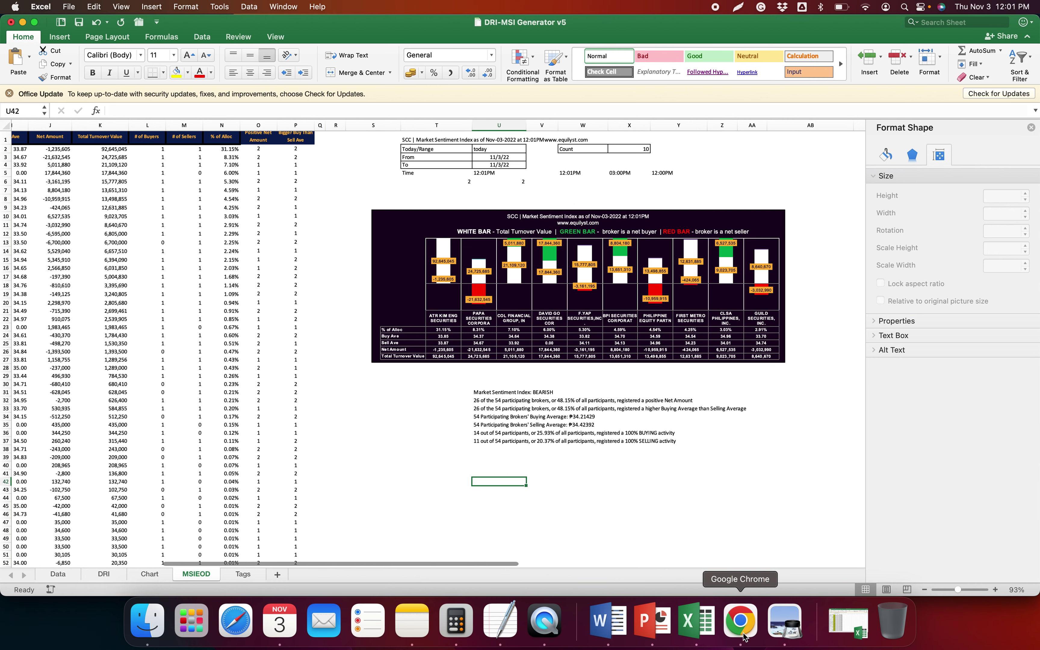
{"action": "left_click", "coordinate": [741, 621]}
Check SCC's FirstMetroSec price chart and the Investagrams Top 10 dividend yields post, SCC leading at 14.31%
{"action": "left_click", "coordinate": [798, 29]}
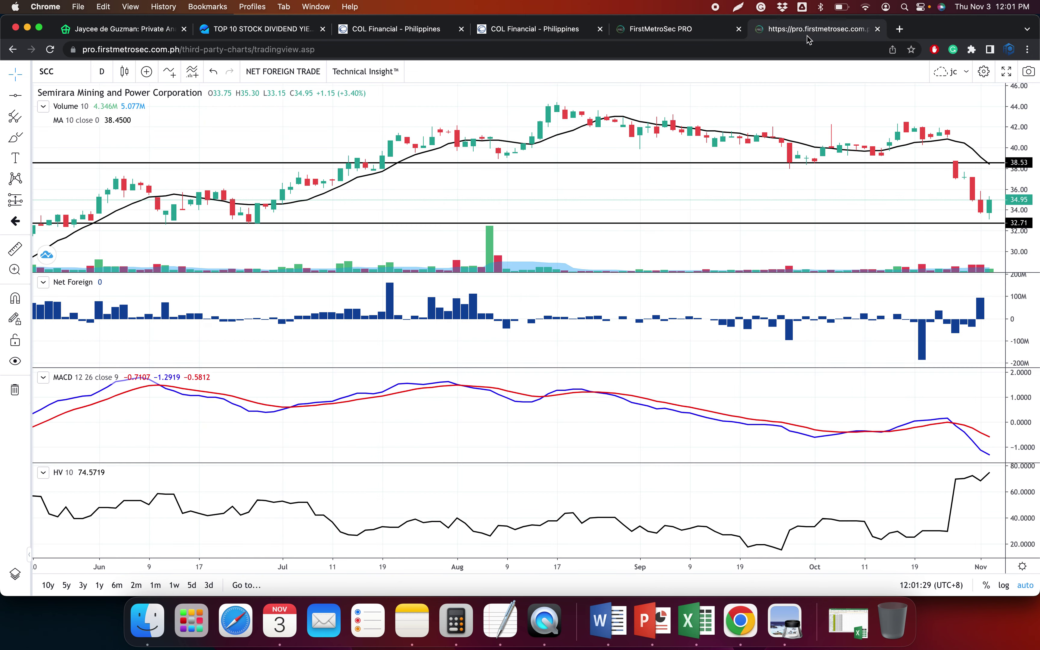
{"action": "left_click", "coordinate": [297, 29]}
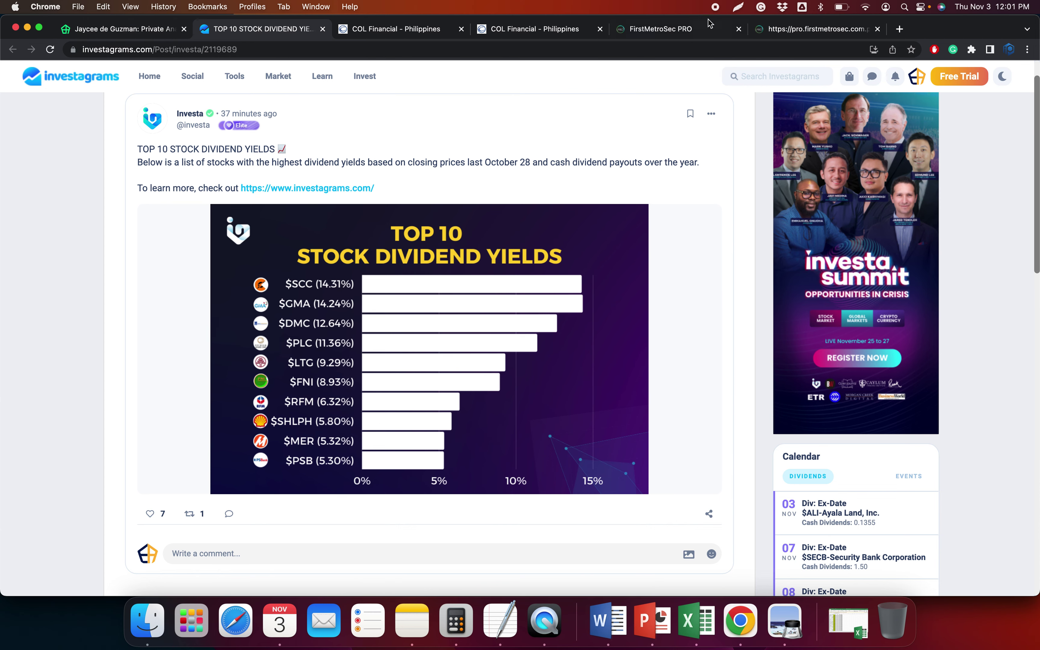
{"action": "left_click", "coordinate": [696, 621]}
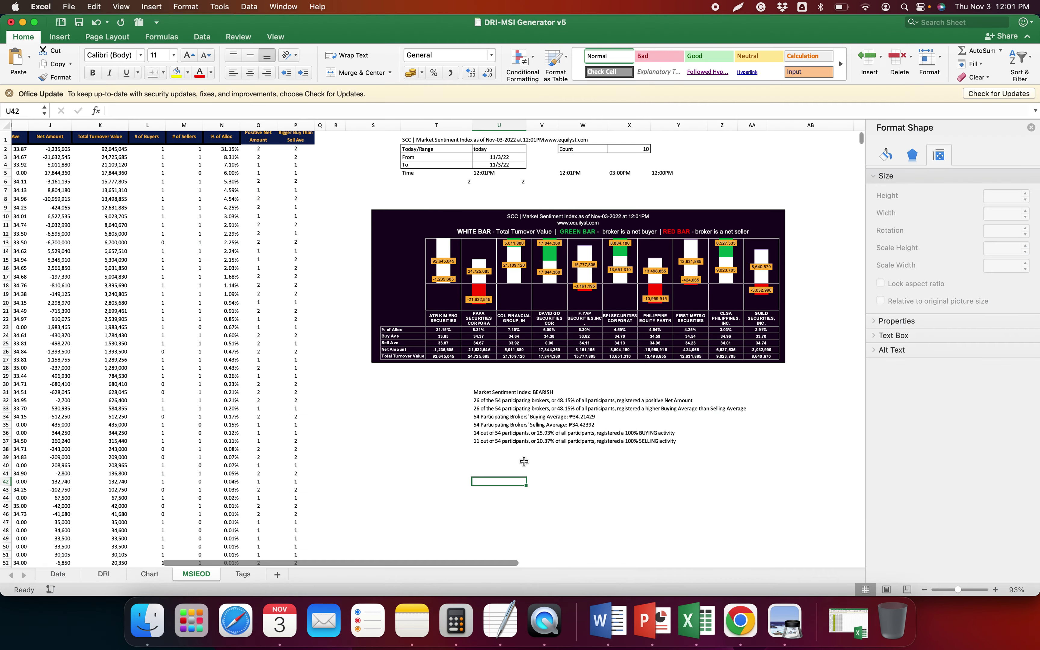
Replace the old summary in the TextEdit note with SCC's DRI summary from J1:J4
{"action": "left_click", "coordinate": [155, 576]}
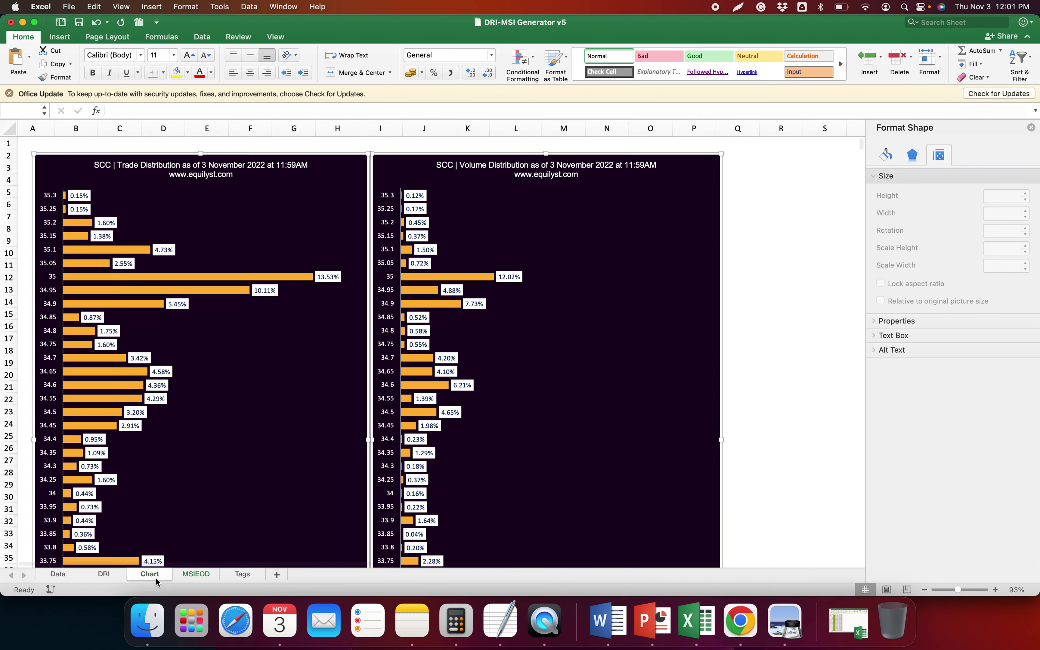
{"action": "left_click", "coordinate": [103, 575]}
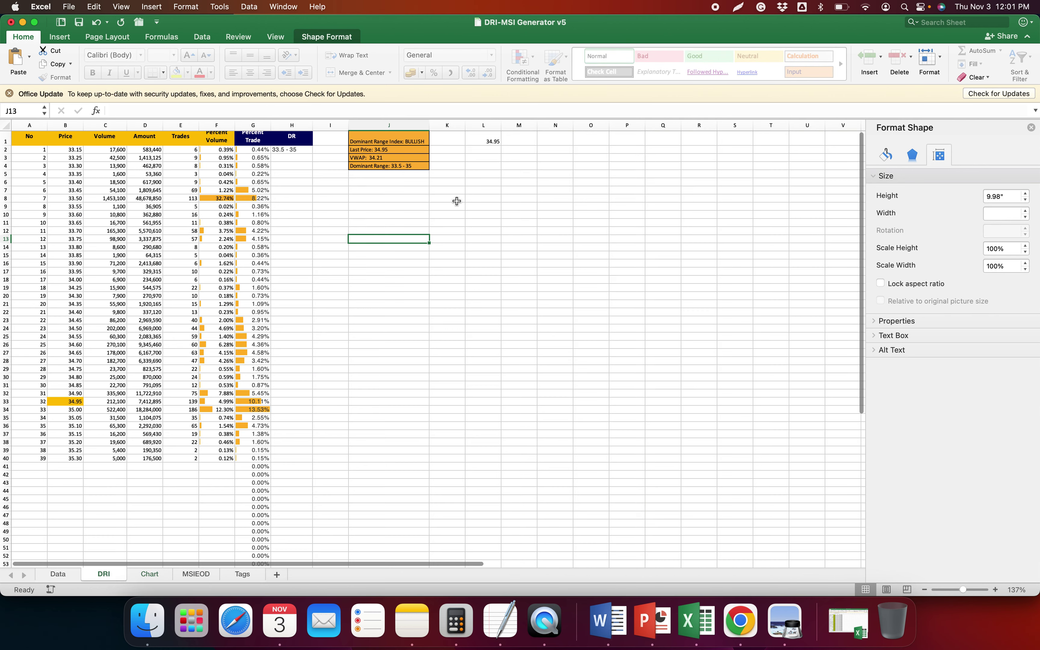
{"action": "left_click_drag", "start_coordinate": [389, 142], "coordinate": [389, 166]}
{"action": "key", "text": "super+c"}
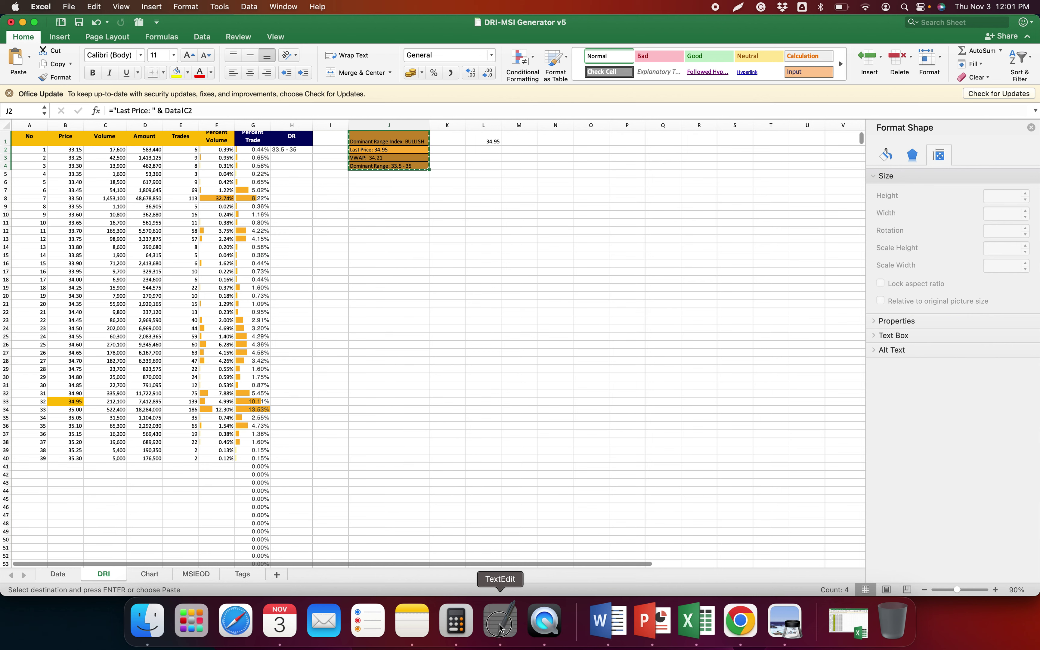
{"action": "left_click", "coordinate": [501, 628]}
{"action": "left_click_drag", "start_coordinate": [960, 276], "coordinate": [541, 189]}
{"action": "key", "text": "super+v"}
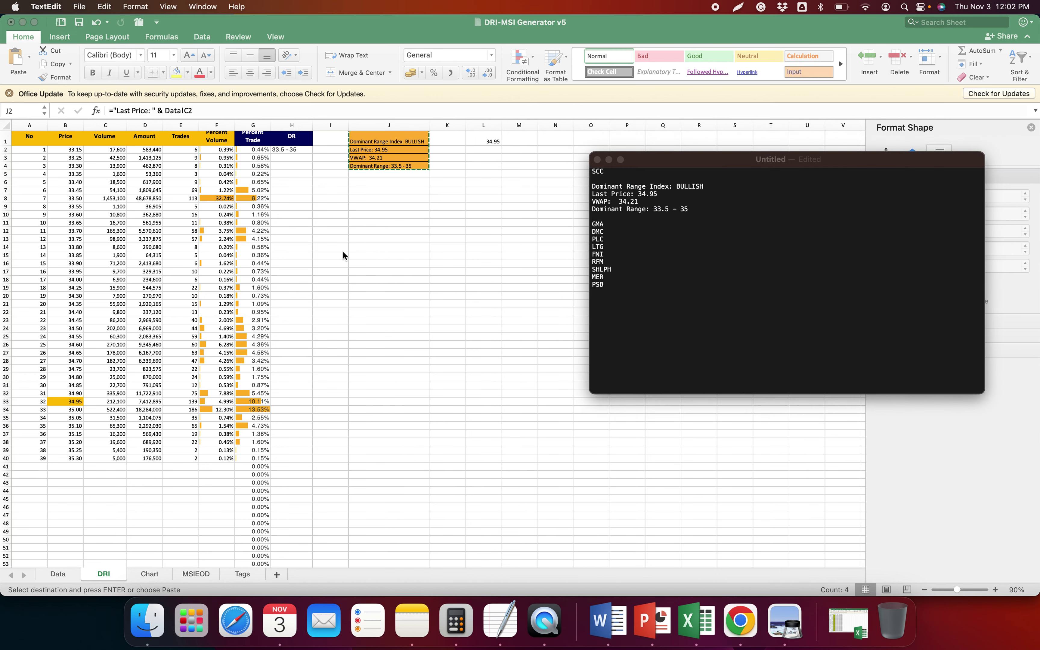
{"action": "key", "text": "super+Tab"}
Copy SCC's market sentiment lines from the MSIEOD sheet into the TextEdit note
{"action": "left_click", "coordinate": [198, 574]}
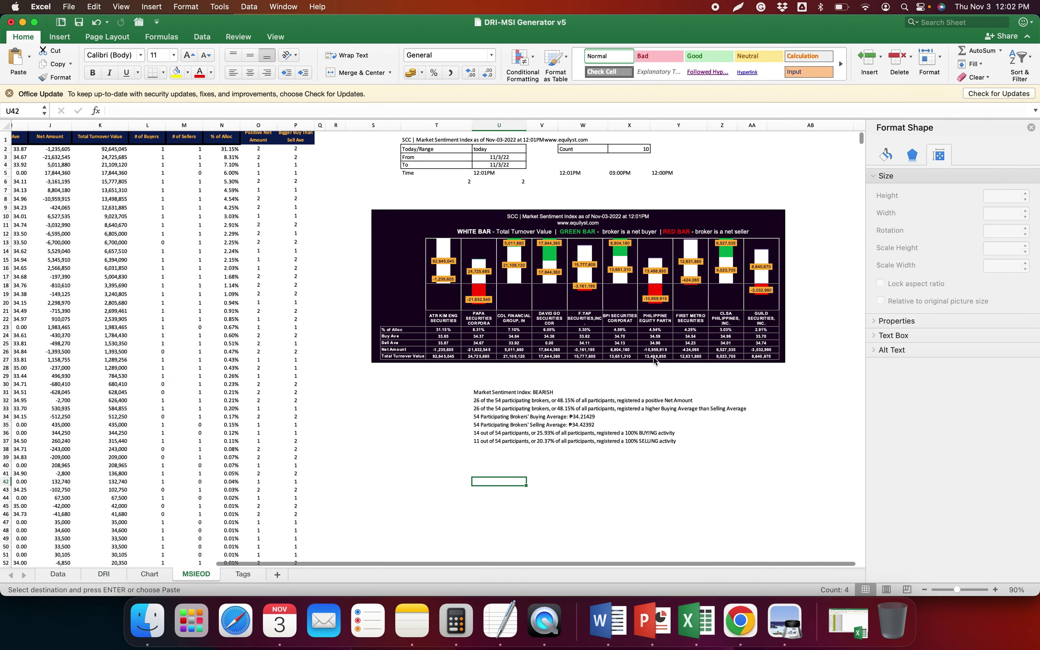
{"action": "left_click", "coordinate": [483, 417]}
{"action": "key", "text": "super+a"}
{"action": "key", "text": "super+c"}
{"action": "key", "text": "super+Tab"}
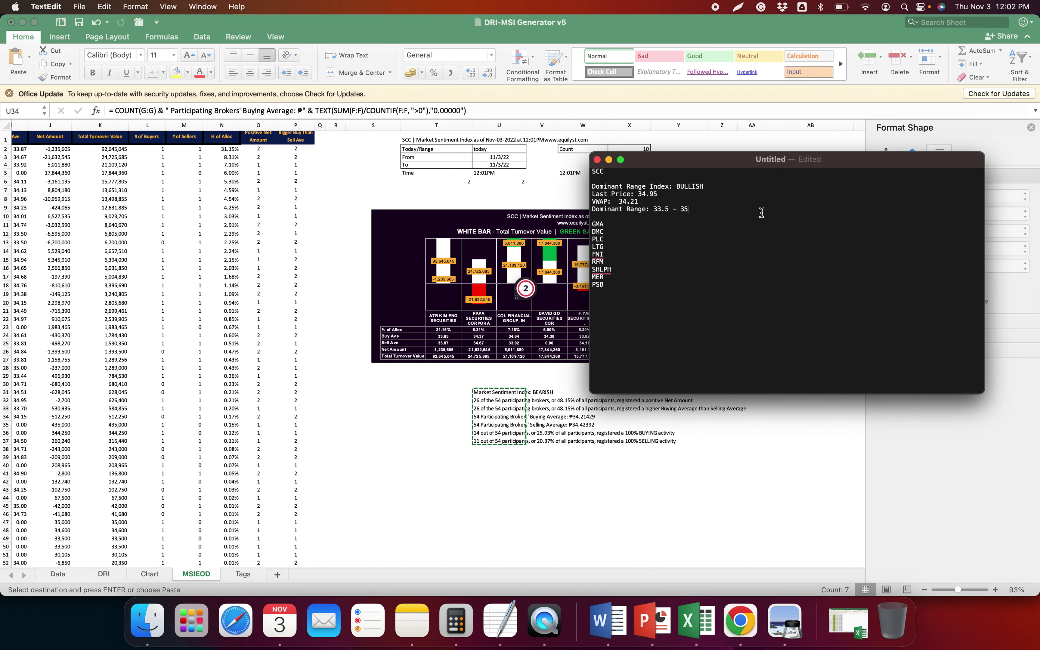
{"action": "key", "text": "super+v"}
{"action": "key", "text": "super+Tab"}
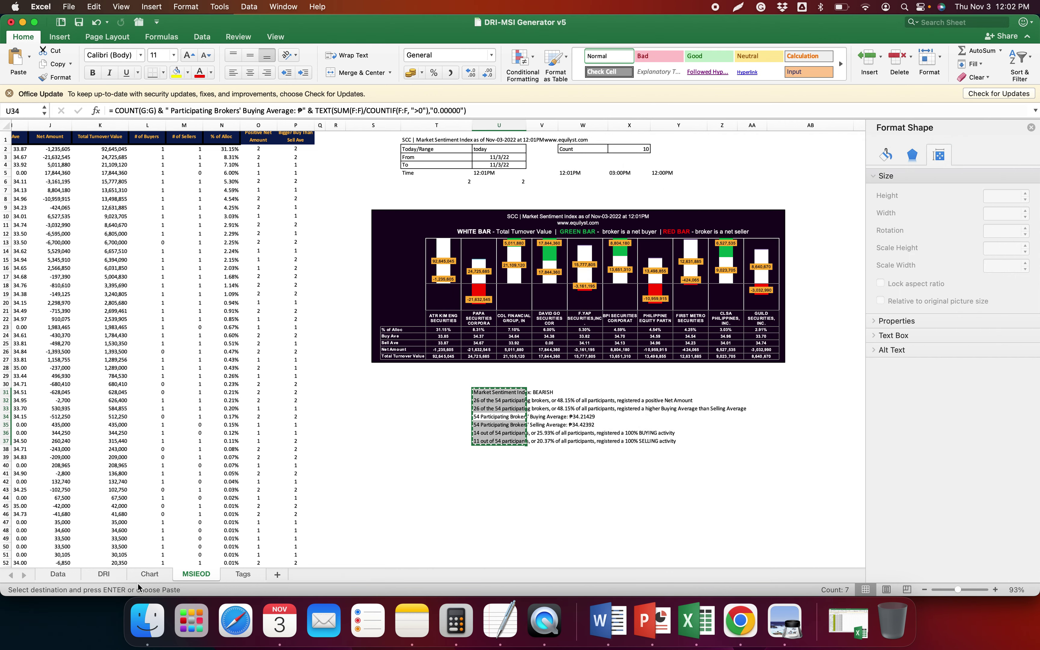
Choose Save as Picture for the trade and volume distribution charts on the Chart sheet
{"action": "left_click", "coordinate": [150, 576]}
{"action": "left_click", "coordinate": [405, 181]}
{"action": "right_click", "coordinate": [408, 153]}
{"action": "left_click", "coordinate": [472, 269]}
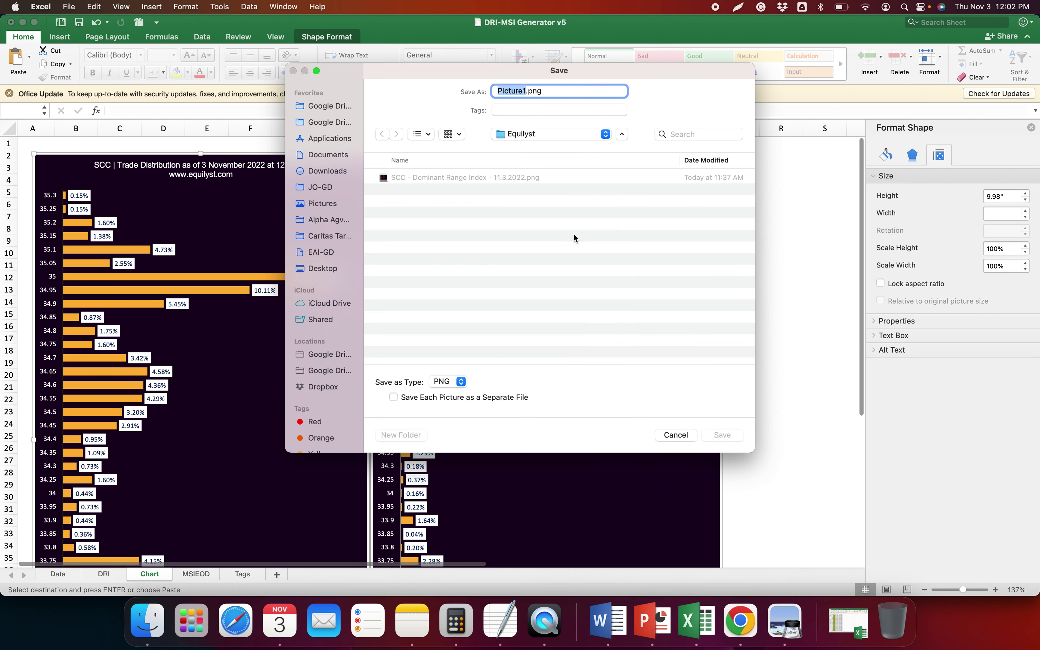
Save the distribution charts over the existing SCC Dominant Range Index PNG
{"action": "left_click", "coordinate": [461, 180]}
{"action": "left_click", "coordinate": [722, 434]}
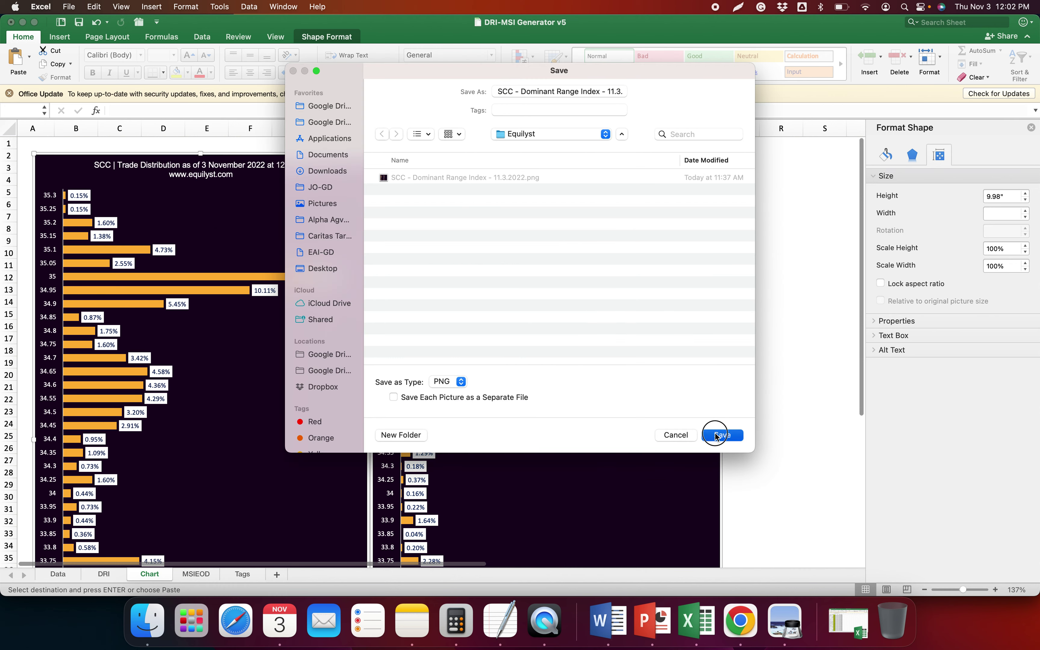
{"action": "left_click", "coordinate": [545, 324]}
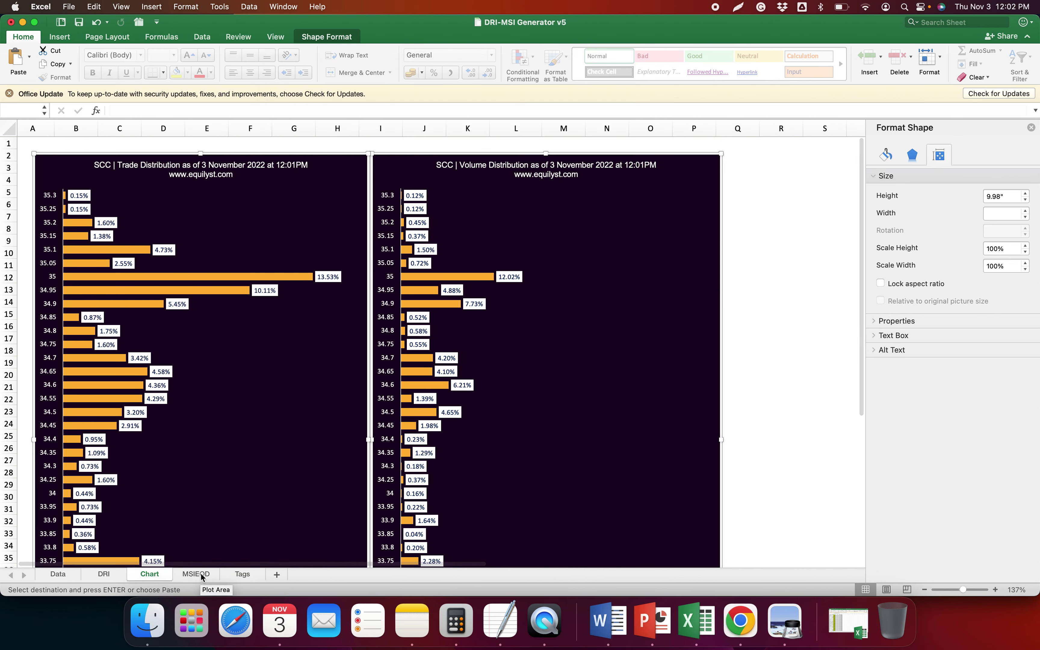
Save the MSIEOD sentiment chart as 'SCC - Market Sentiment Index - 11.3.2022.png'
{"action": "left_click", "coordinate": [196, 575]}
{"action": "right_click", "coordinate": [467, 212]}
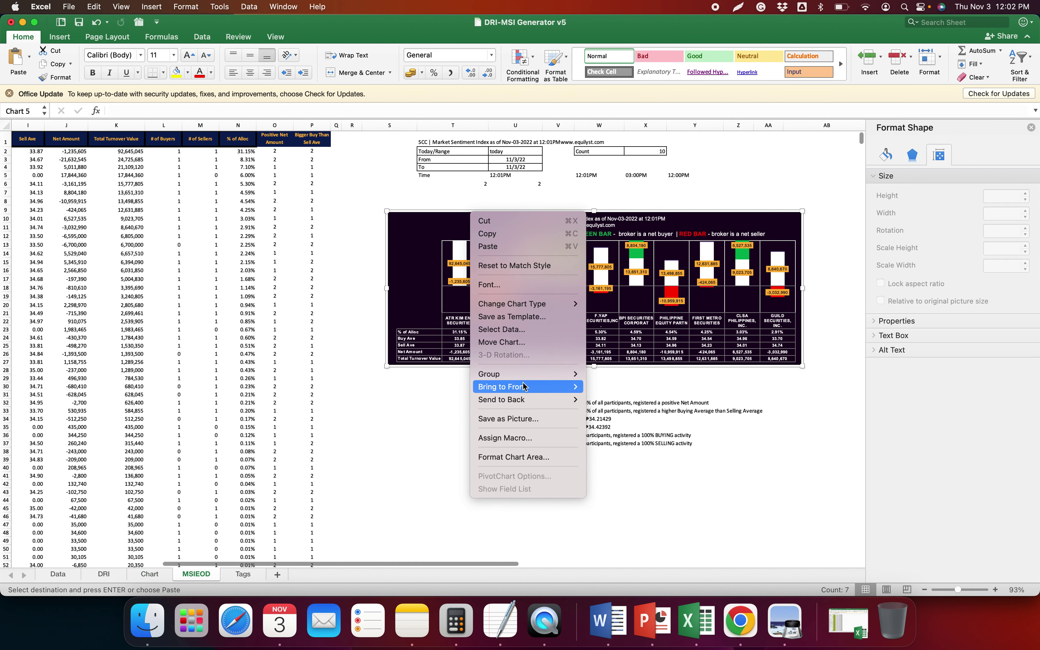
{"action": "left_click", "coordinate": [559, 235]}
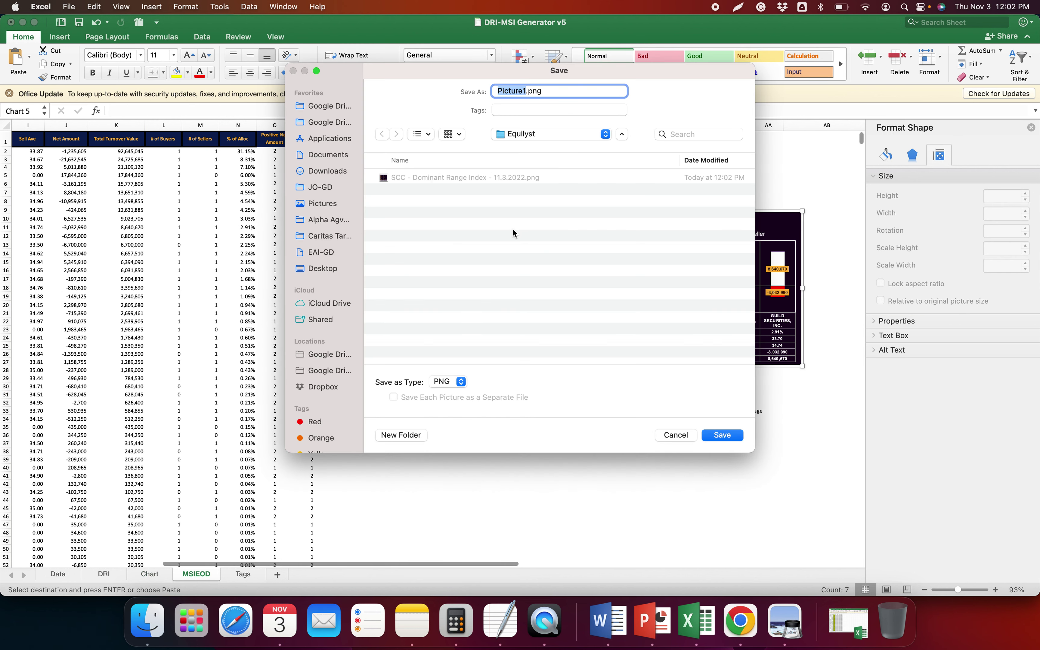
{"action": "left_click", "coordinate": [465, 177]}
{"action": "double_click", "coordinate": [537, 91]}
{"action": "type", "text": "MANBEST"}
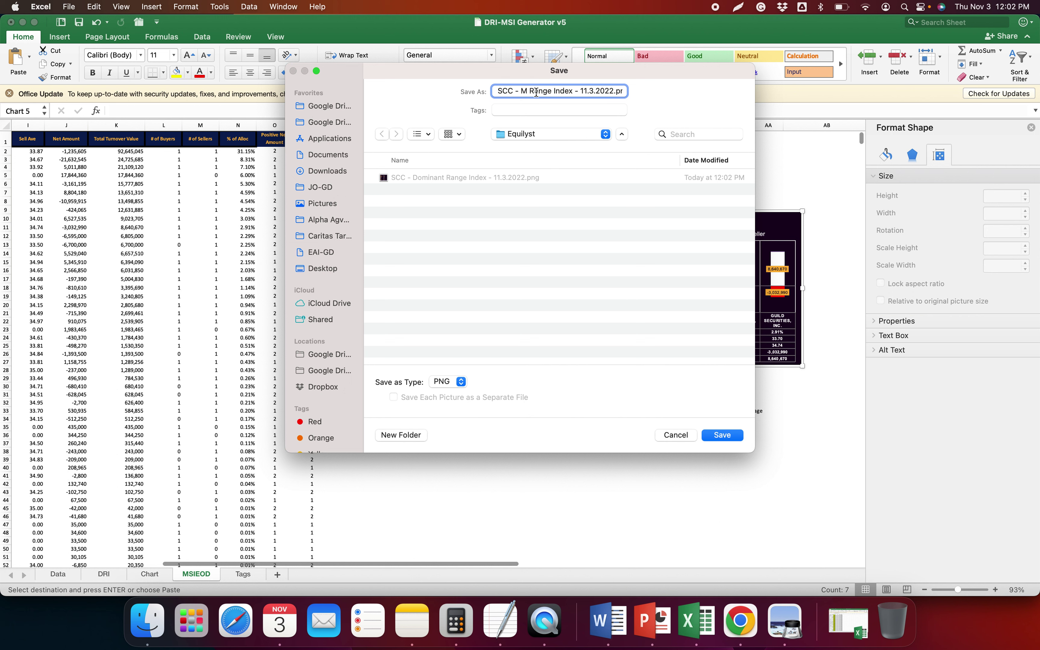
{"action": "key", "text": "BackSpace"}
{"action": "key", "text": "BackSpace"}
{"action": "key", "text": "BackSpace"}
{"action": "key", "text": "BackSpace"}
{"action": "key", "text": "BackSpace"}
{"action": "key", "text": "BackSpace"}
{"action": "type", "text": "arket Sentiment"}
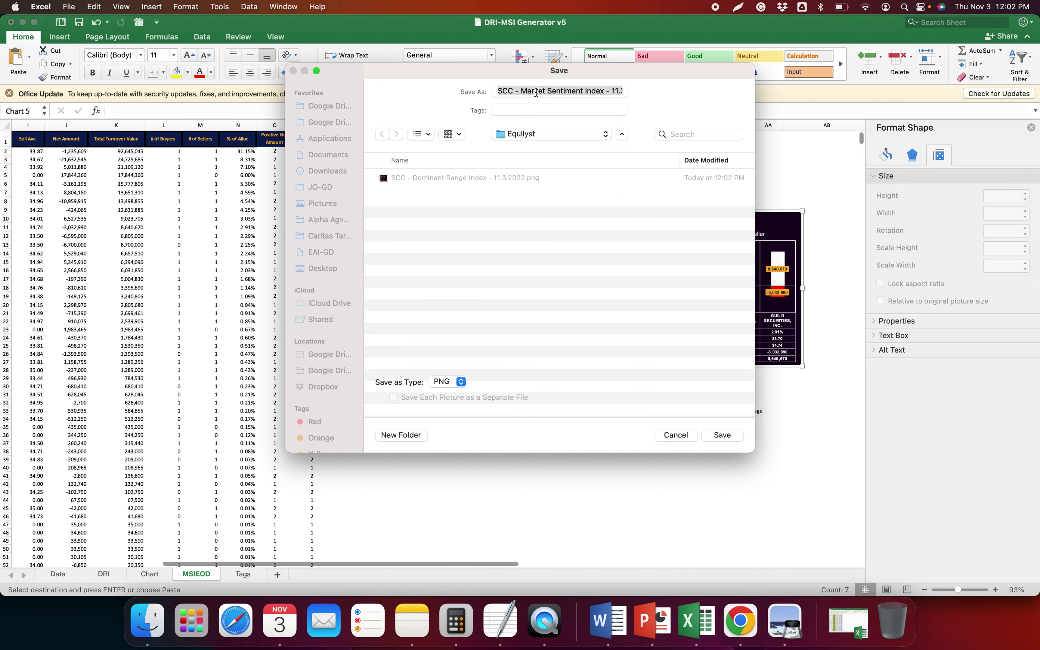
{"action": "key", "text": "Return"}
{"action": "left_click", "coordinate": [392, 477]}
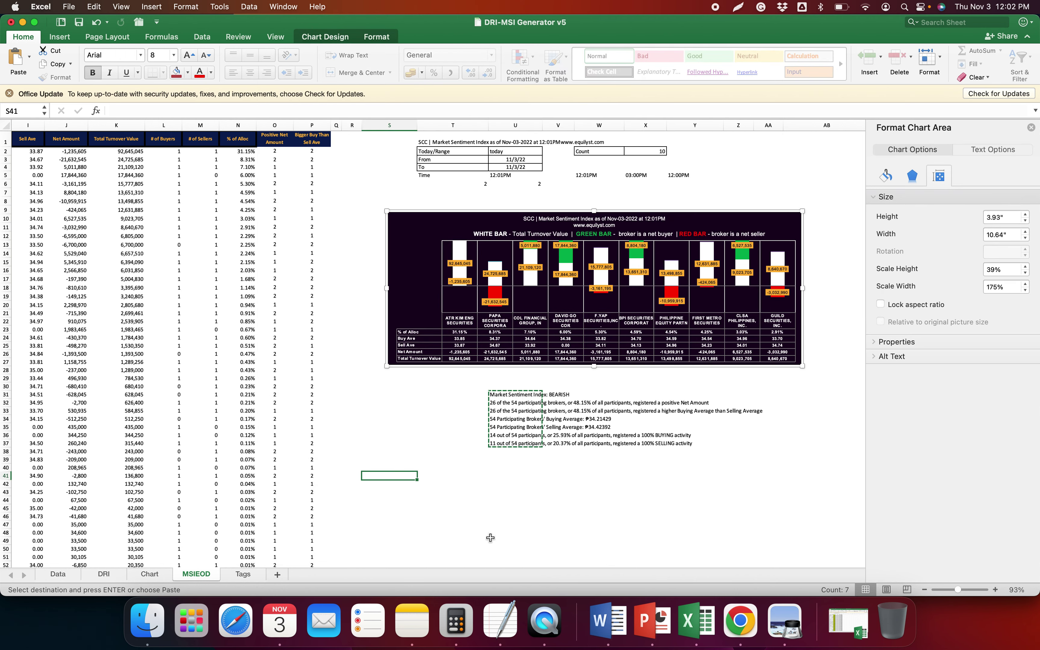
{"action": "key", "text": "ctrl+Page_Up"}
{"action": "key", "text": "ctrl+Page_Up"}
{"action": "left_click", "coordinate": [740, 622]}
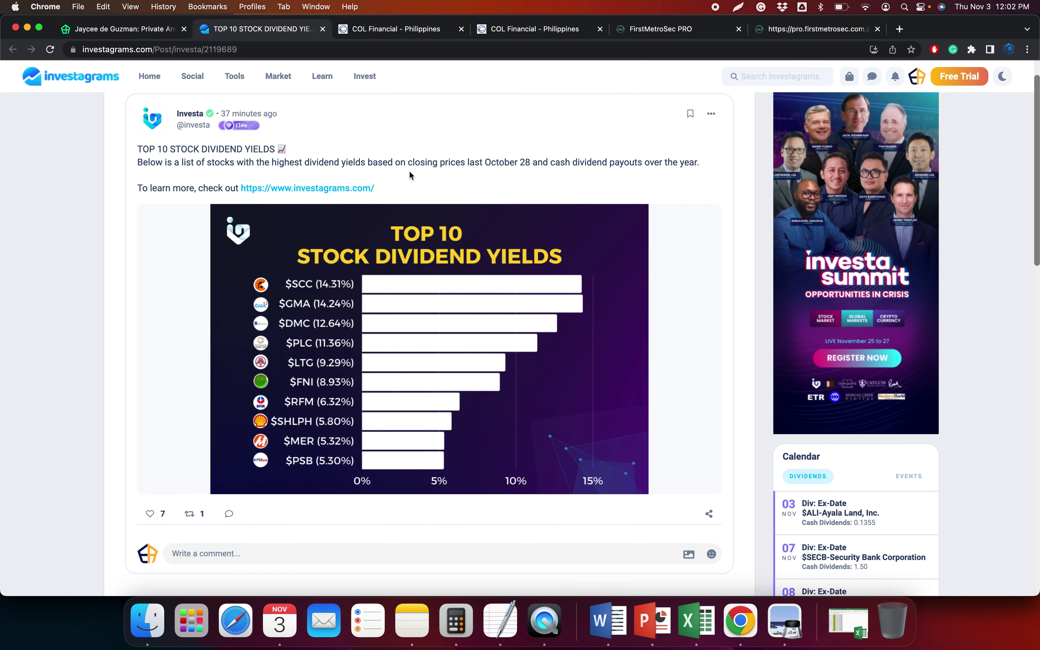
Load the GMA7 chart in FirstMetroSec PRO by searching GMA
{"action": "left_click", "coordinate": [791, 29]}
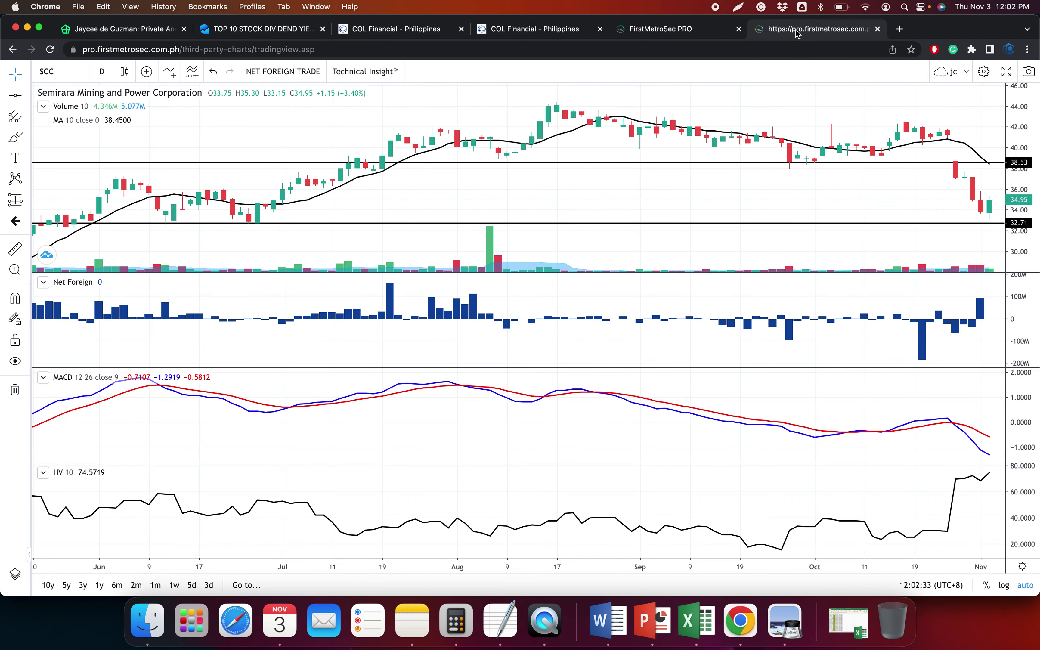
{"action": "type", "text": "GMA"}
{"action": "key", "text": "Return"}
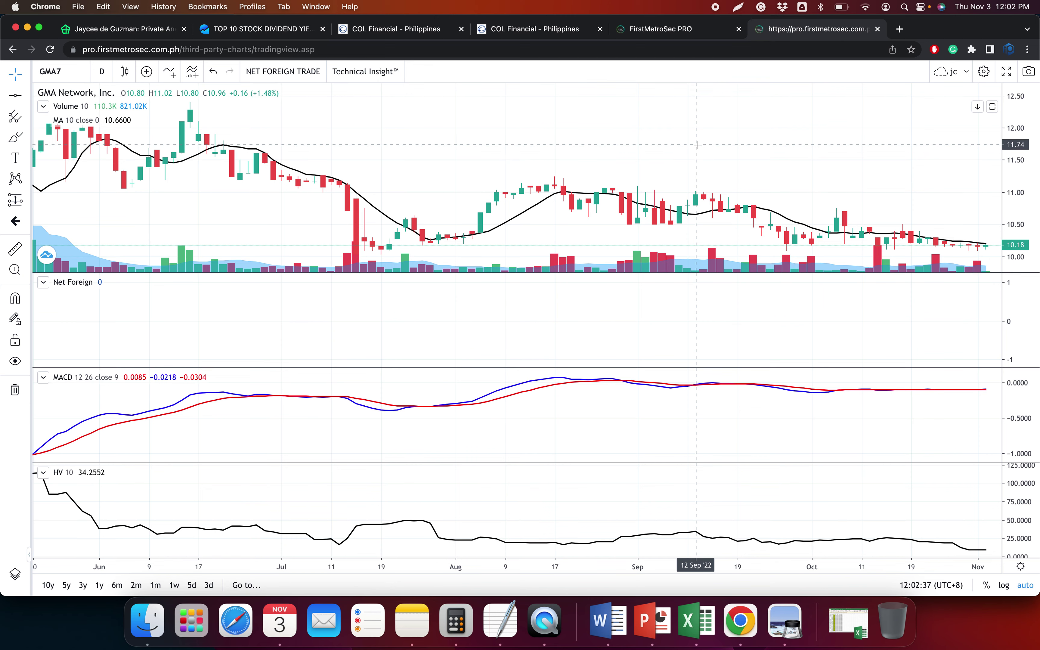
{"action": "scroll", "coordinate": [744, 159], "scroll_direction": "up", "scroll_amount": 2}
{"action": "scroll", "coordinate": [746, 160], "scroll_direction": "up", "scroll_amount": 4}
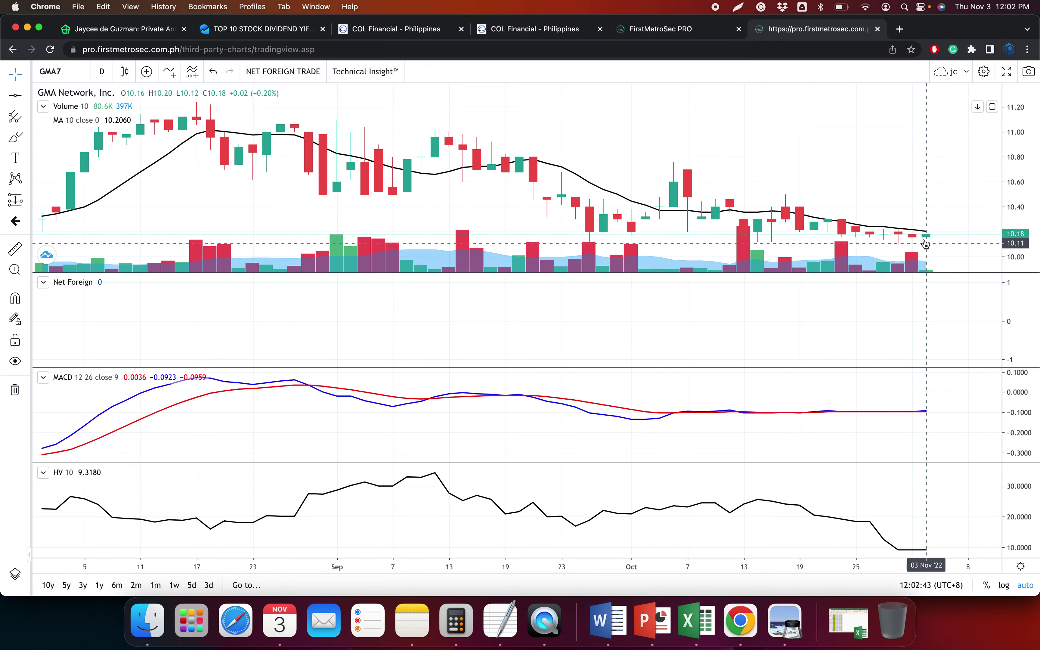
{"action": "scroll", "coordinate": [940, 234], "scroll_direction": "down", "scroll_amount": 4}
{"action": "scroll", "coordinate": [939, 235], "scroll_direction": "down", "scroll_amount": 1}
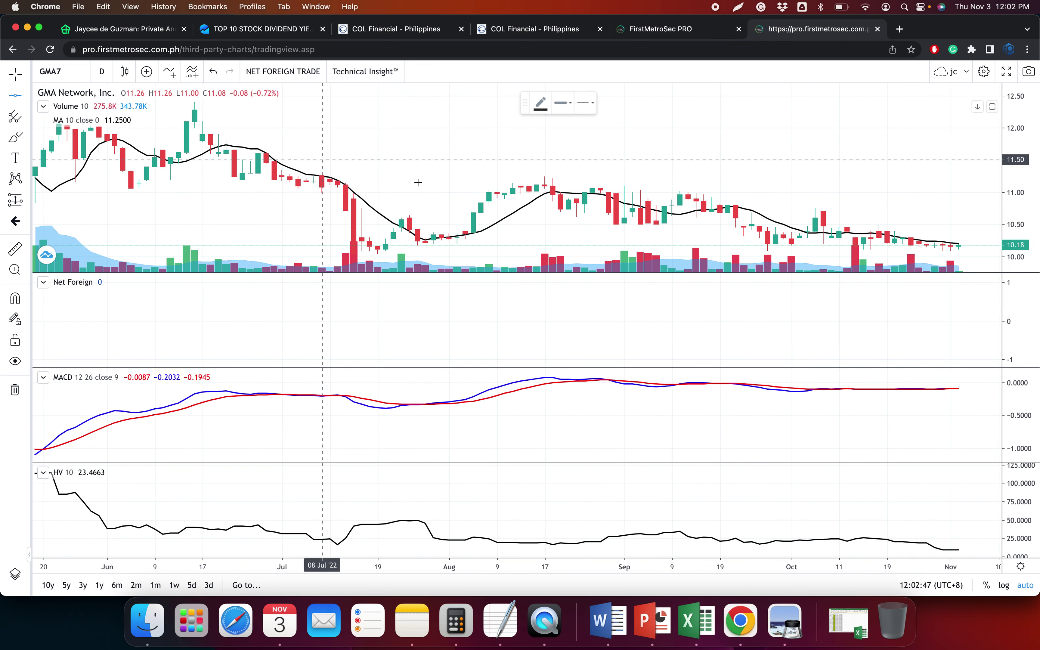
{"action": "scroll", "coordinate": [428, 227], "scroll_direction": "down", "scroll_amount": 2}
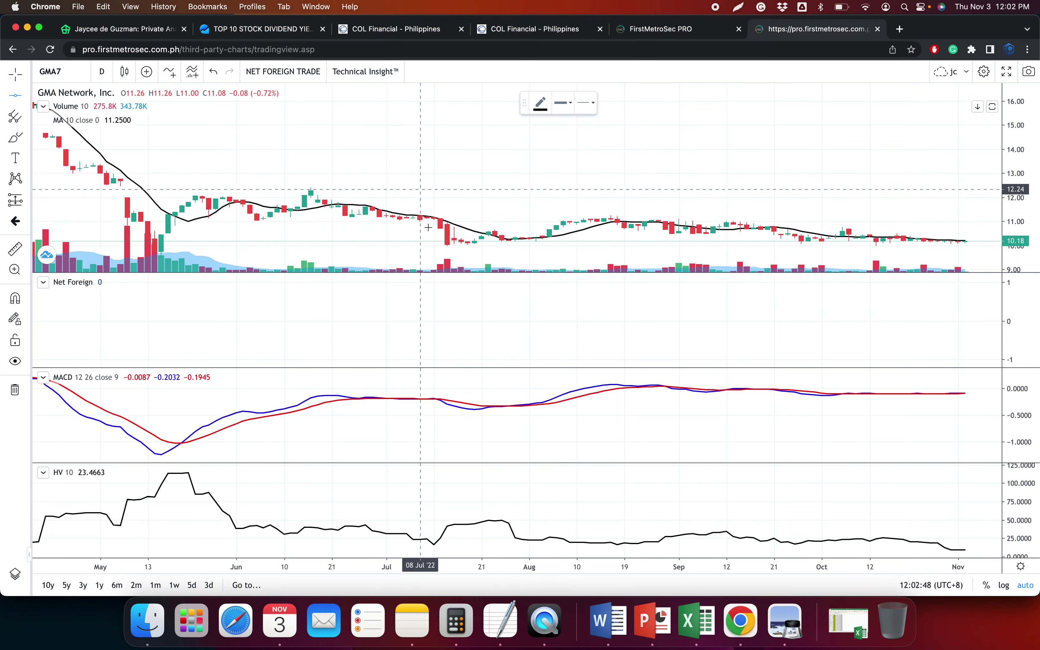
Draw horizontal level lines at 10.02 and 11.11 on the GMA7 chart
{"action": "left_click", "coordinate": [477, 245]}
{"action": "scroll", "coordinate": [517, 296], "scroll_direction": "down", "scroll_amount": 3}
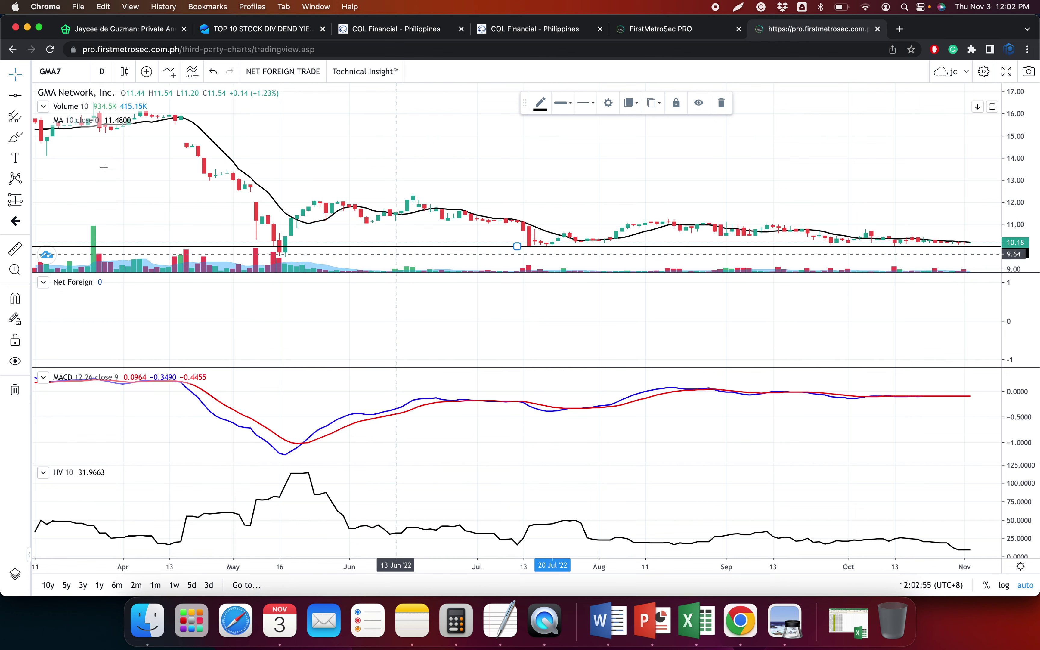
{"action": "left_click", "coordinate": [15, 95]}
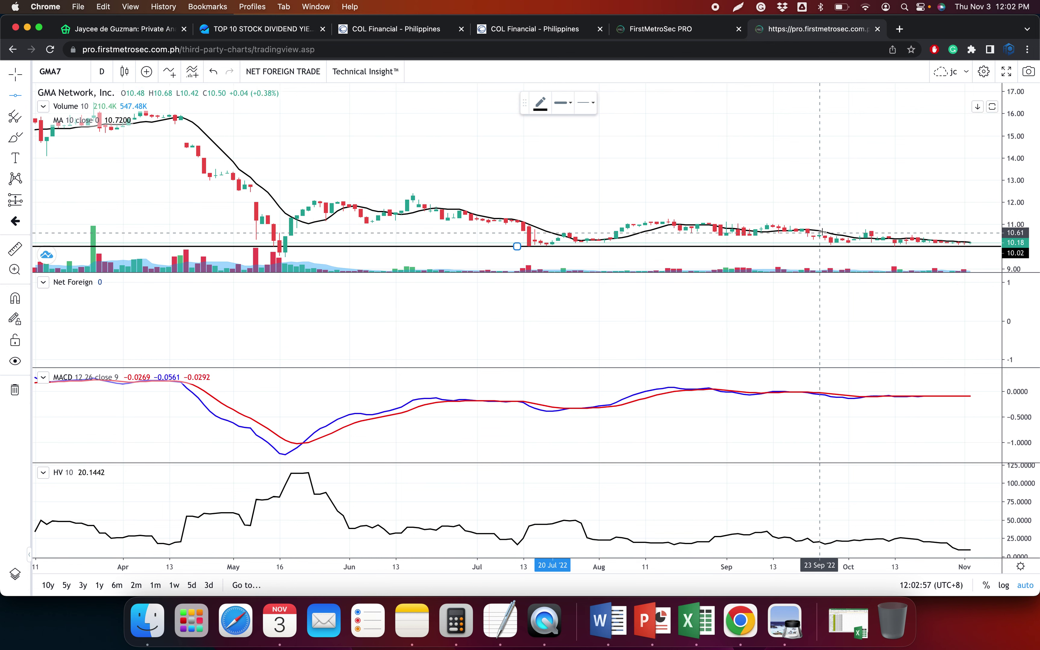
{"action": "left_click", "coordinate": [830, 221]}
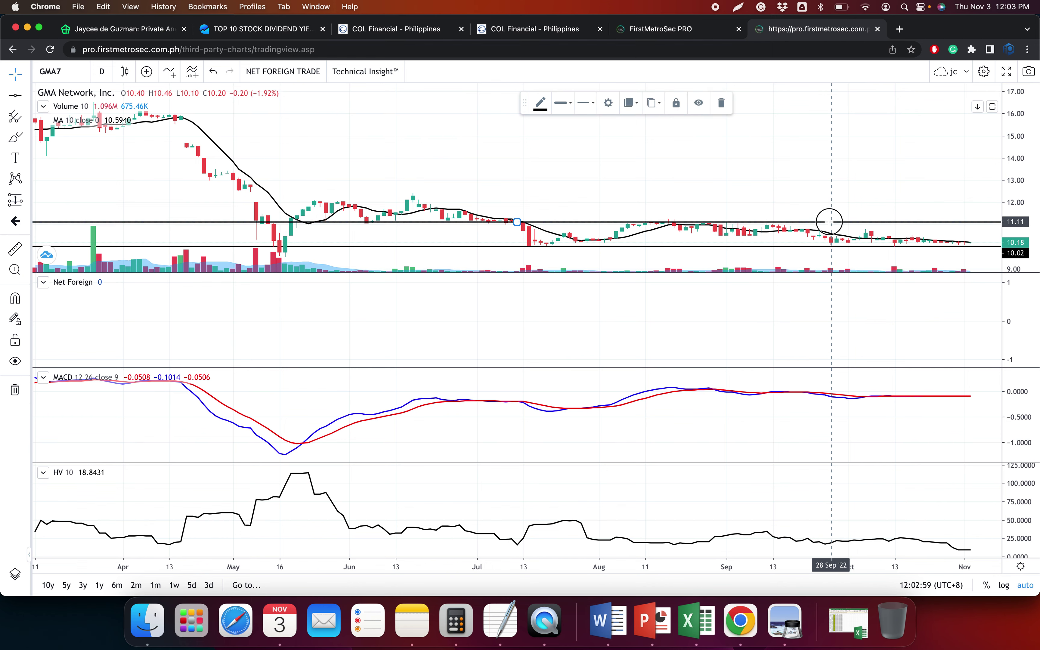
Review the GMA7 chart, then bring up COL Financial's Stock Code field
{"action": "scroll", "coordinate": [829, 315], "scroll_direction": "right", "scroll_amount": 3}
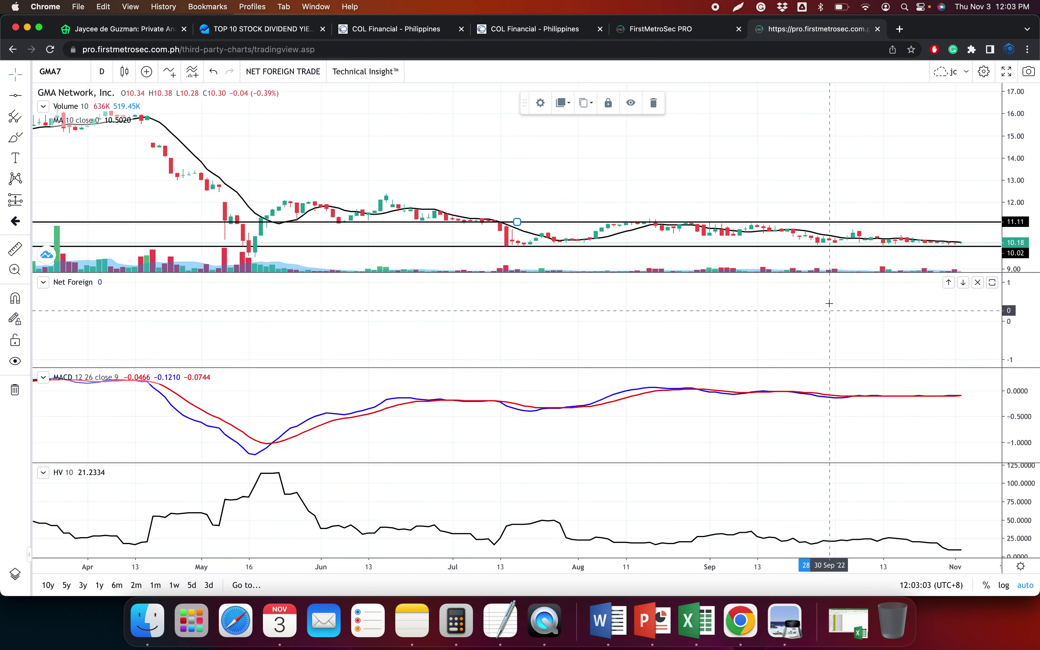
{"action": "scroll", "coordinate": [827, 303], "scroll_direction": "down", "scroll_amount": 3}
{"action": "scroll", "coordinate": [825, 295], "scroll_direction": "down", "scroll_amount": 1}
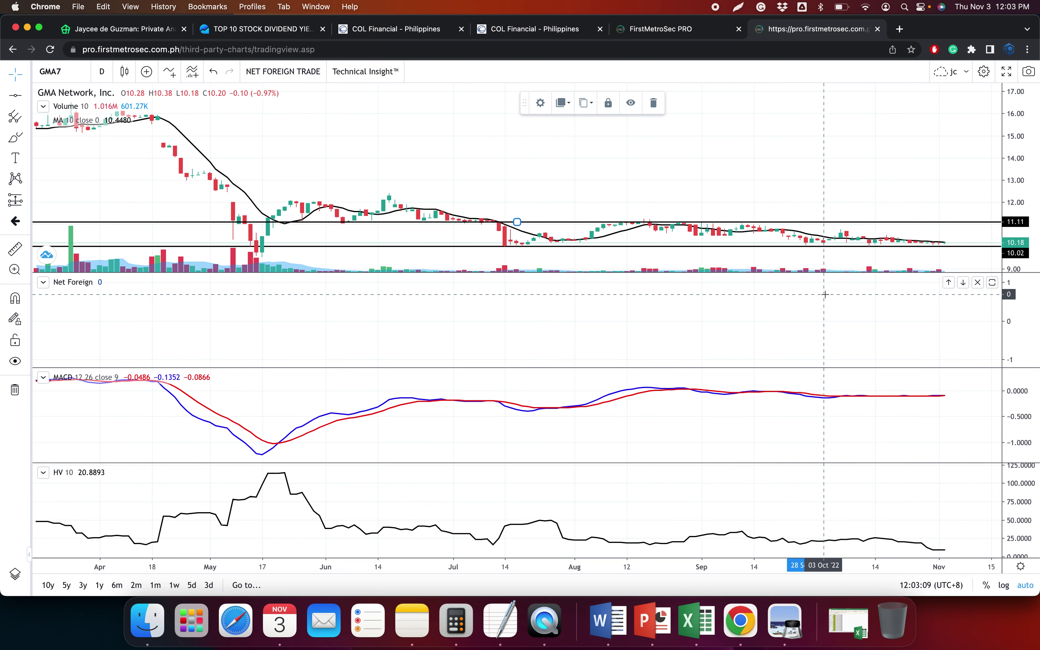
{"action": "scroll", "coordinate": [825, 295], "scroll_direction": "up", "scroll_amount": 5}
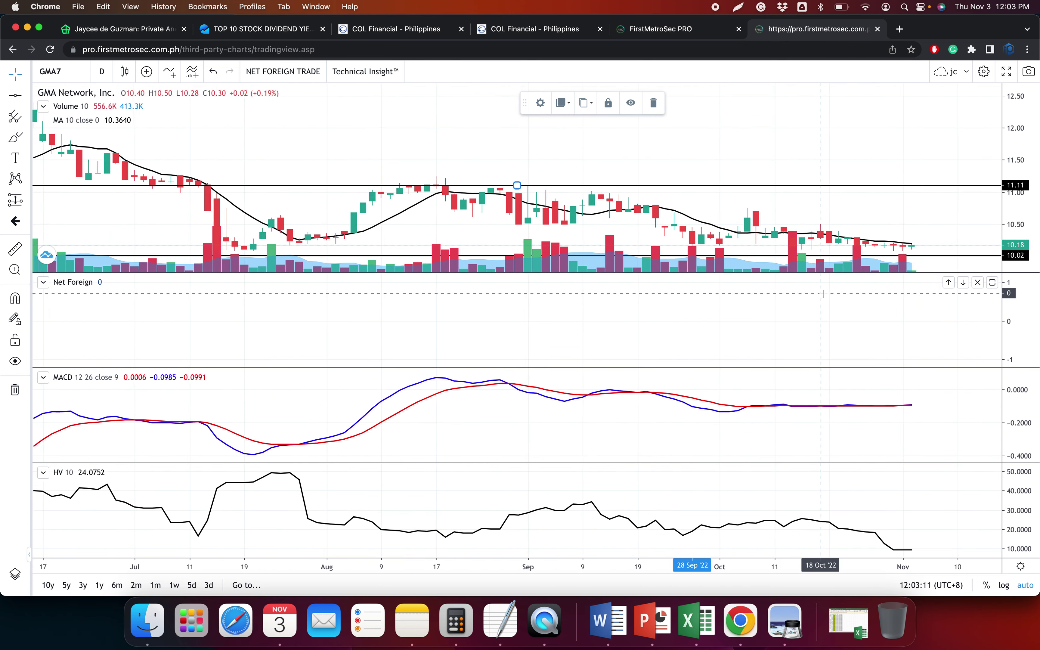
{"action": "scroll", "coordinate": [823, 294], "scroll_direction": "up", "scroll_amount": 5}
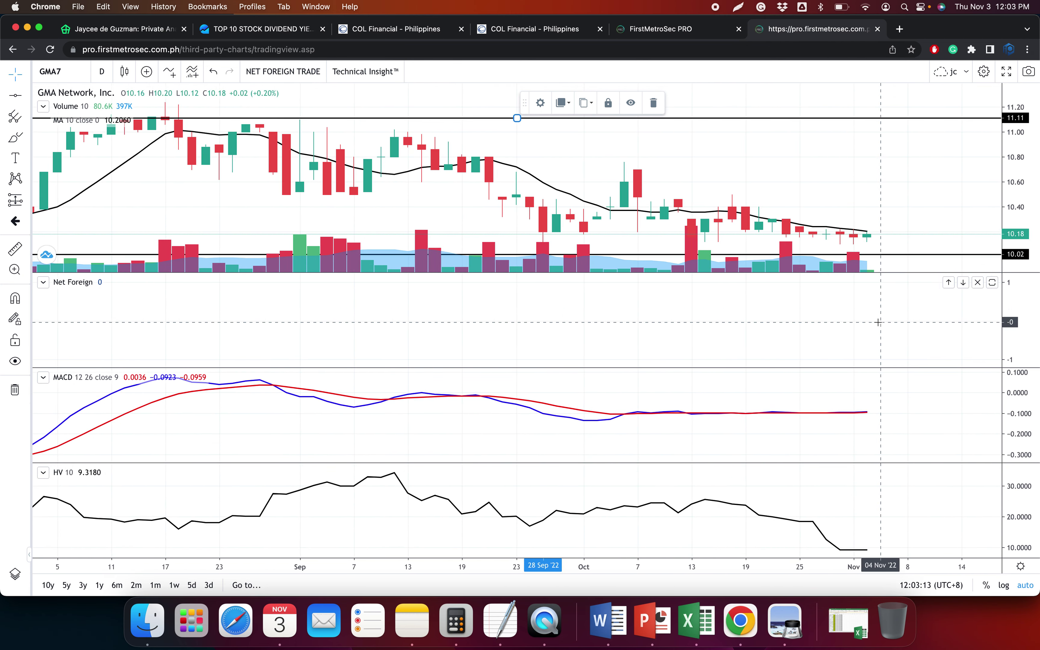
{"action": "scroll", "coordinate": [877, 322], "scroll_direction": "up", "scroll_amount": 2}
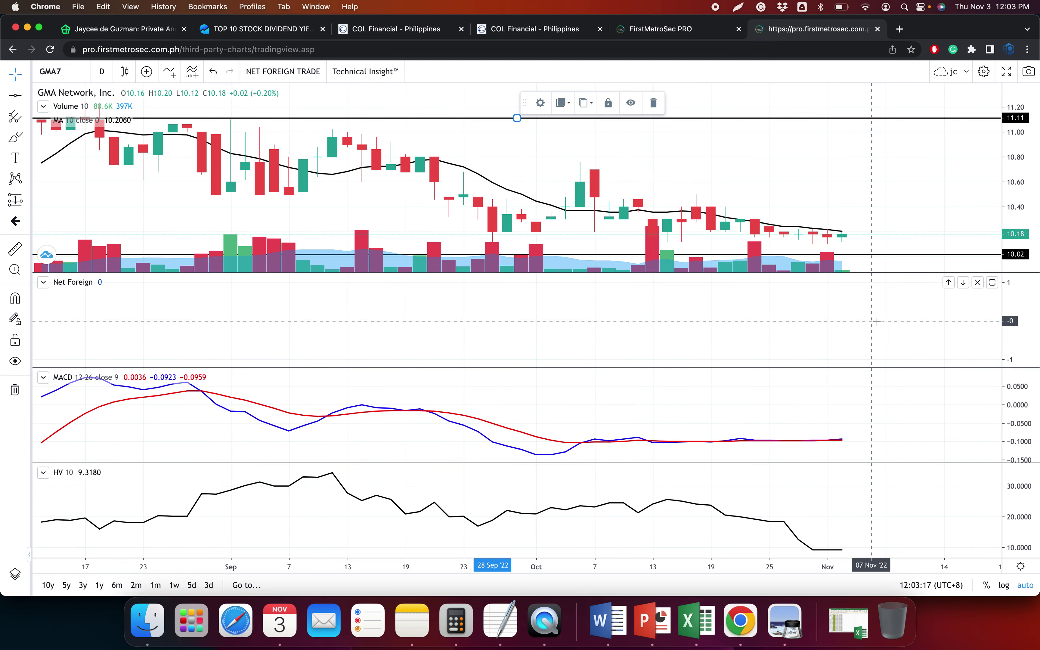
{"action": "scroll", "coordinate": [877, 322], "scroll_direction": "up", "scroll_amount": 5}
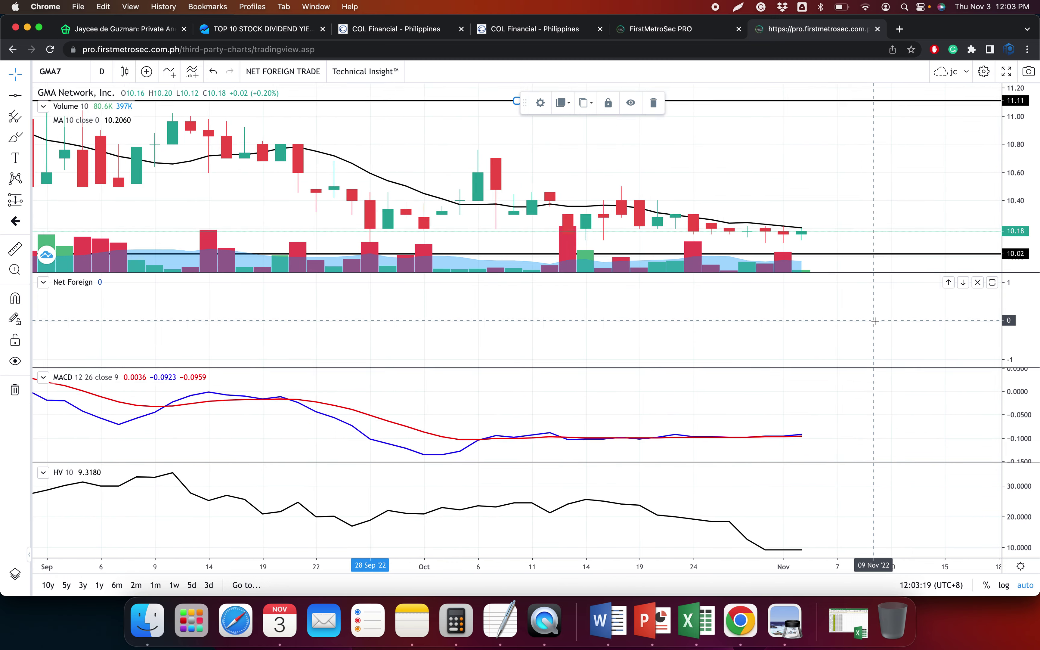
{"action": "scroll", "coordinate": [875, 322], "scroll_direction": "up", "scroll_amount": 2}
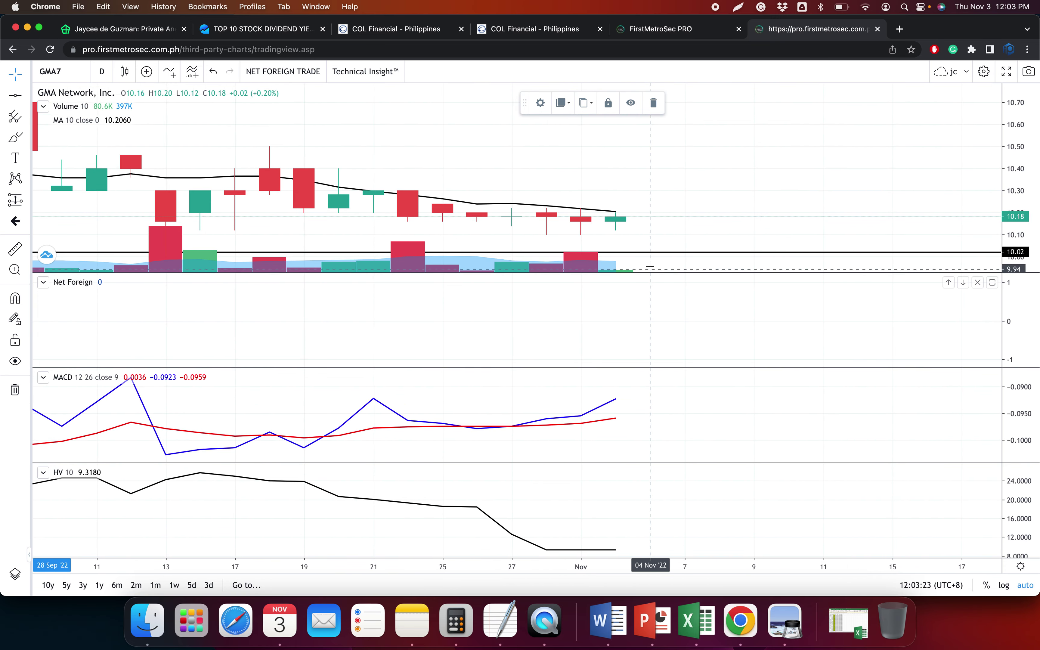
{"action": "scroll", "coordinate": [636, 265], "scroll_direction": "down", "scroll_amount": 2}
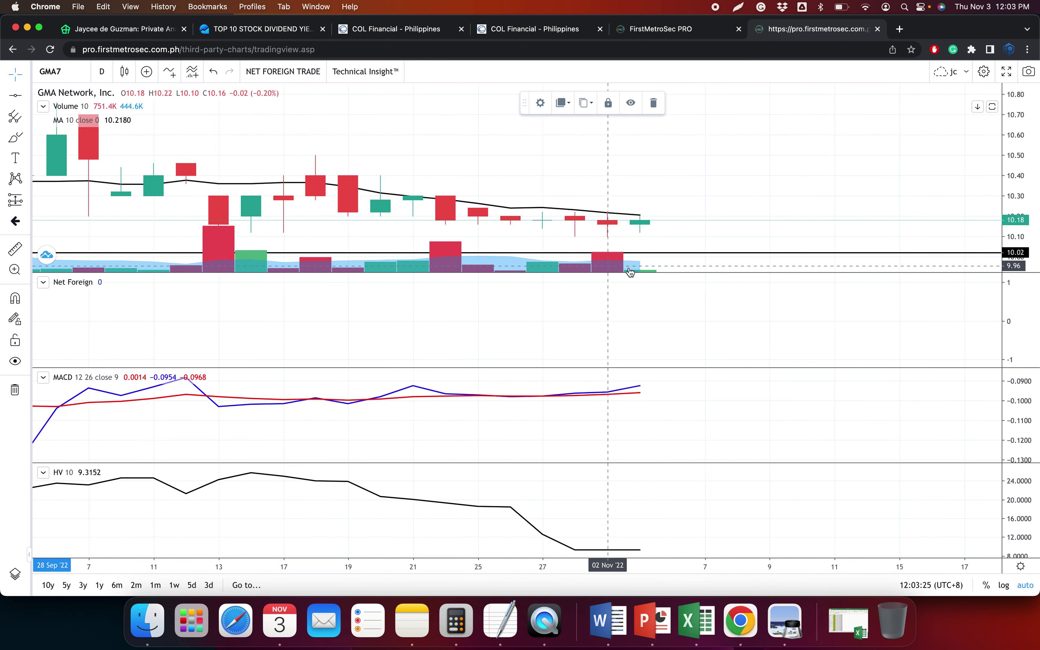
{"action": "scroll", "coordinate": [669, 267], "scroll_direction": "down", "scroll_amount": 3}
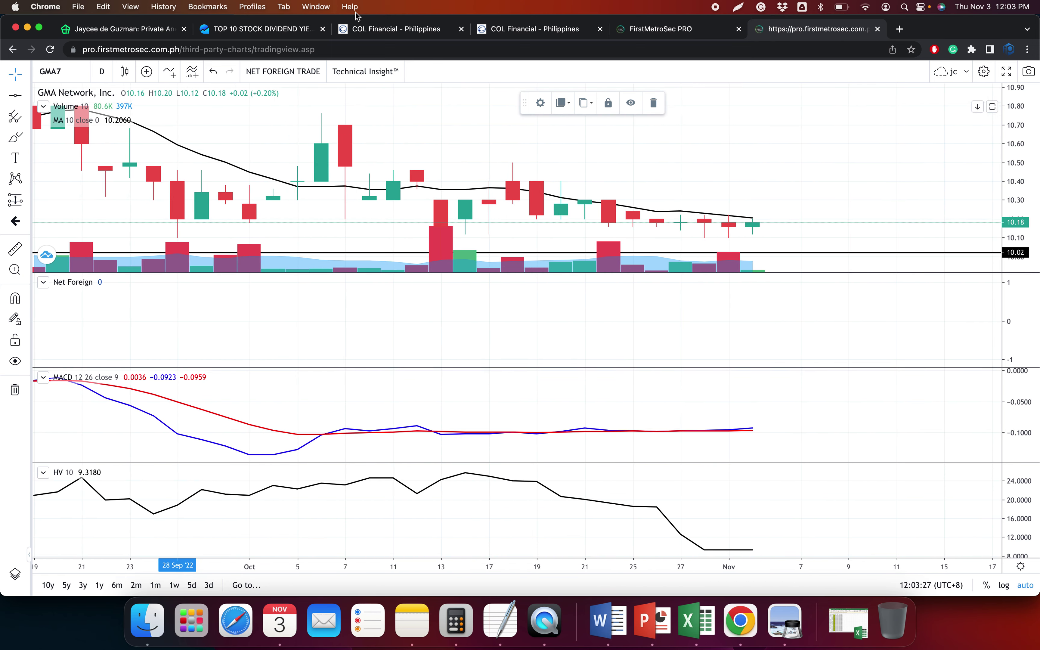
{"action": "left_click", "coordinate": [371, 34]}
{"action": "left_click", "coordinate": [374, 181]}
Look up GMA7's trades and paste them as text into the generator with symbol GMA
{"action": "type", "text": "gma"}
{"action": "key", "text": "Return"}
{"action": "left_click_drag", "start_coordinate": [416, 170], "coordinate": [726, 439]}
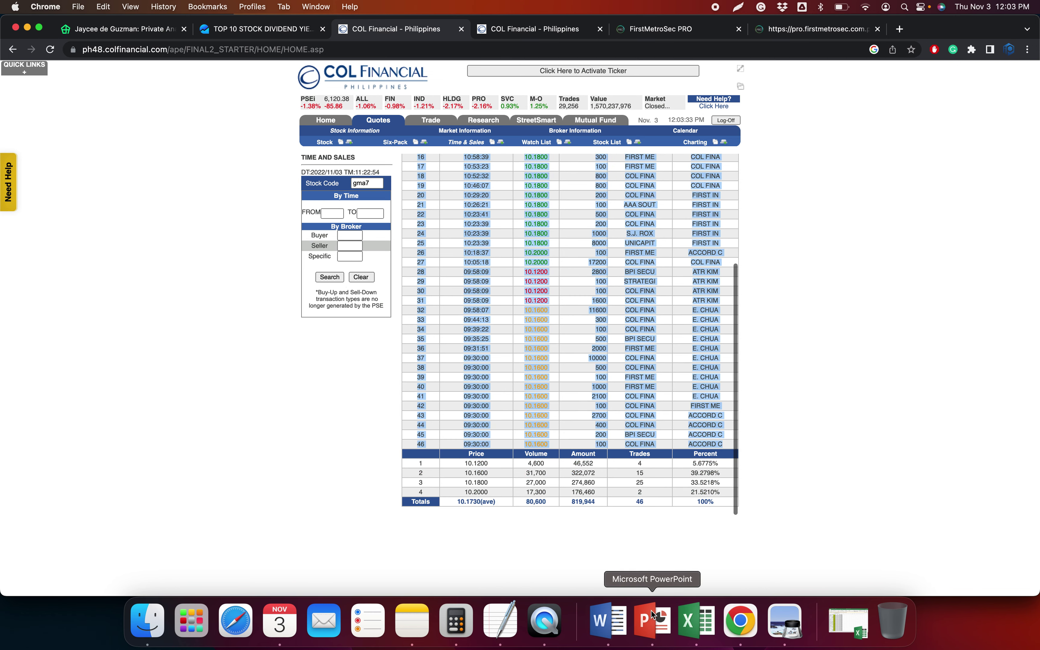
{"action": "left_click", "coordinate": [695, 624]}
{"action": "key", "text": "super+v"}
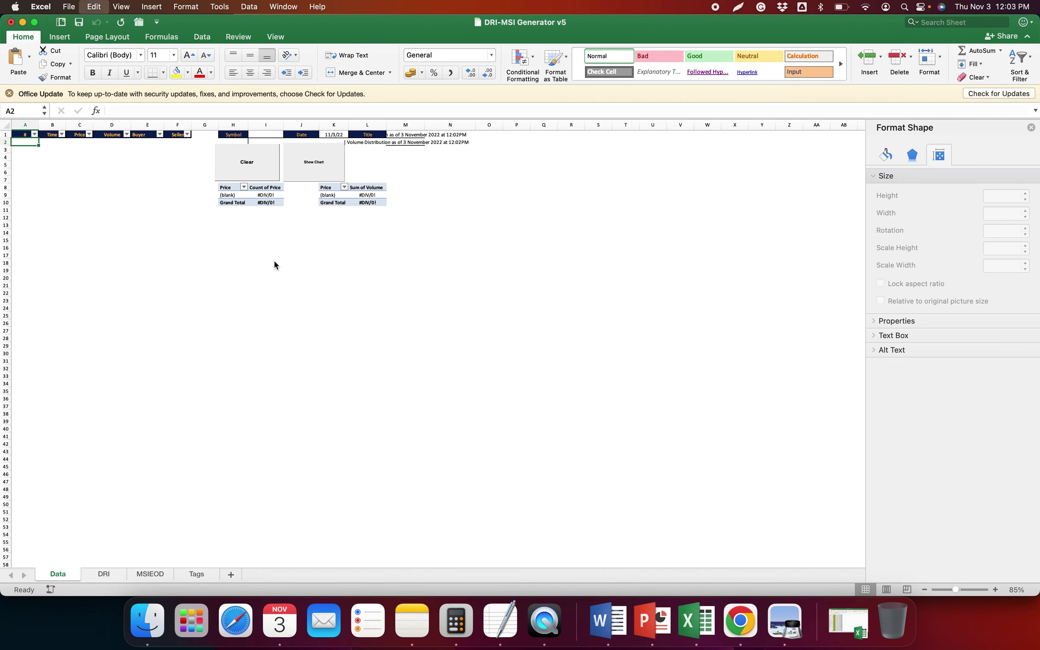
{"action": "key", "text": "Return"}
{"action": "type", "text": "GMA7"}
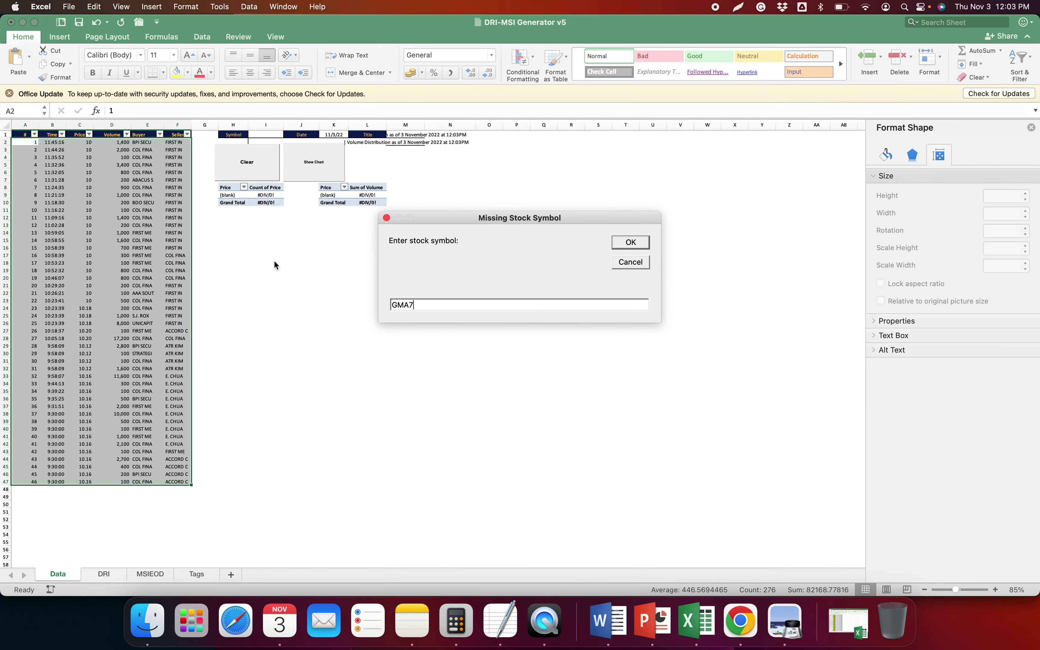
{"action": "key", "text": "Return"}
Copy GMA7's four price summary rows and paste them as text into the DRI sheet
{"action": "left_click", "coordinate": [744, 628]}
{"action": "left_click_drag", "start_coordinate": [419, 463], "coordinate": [719, 495]}
{"action": "key", "text": "super+c"}
{"action": "left_click", "coordinate": [696, 621]}
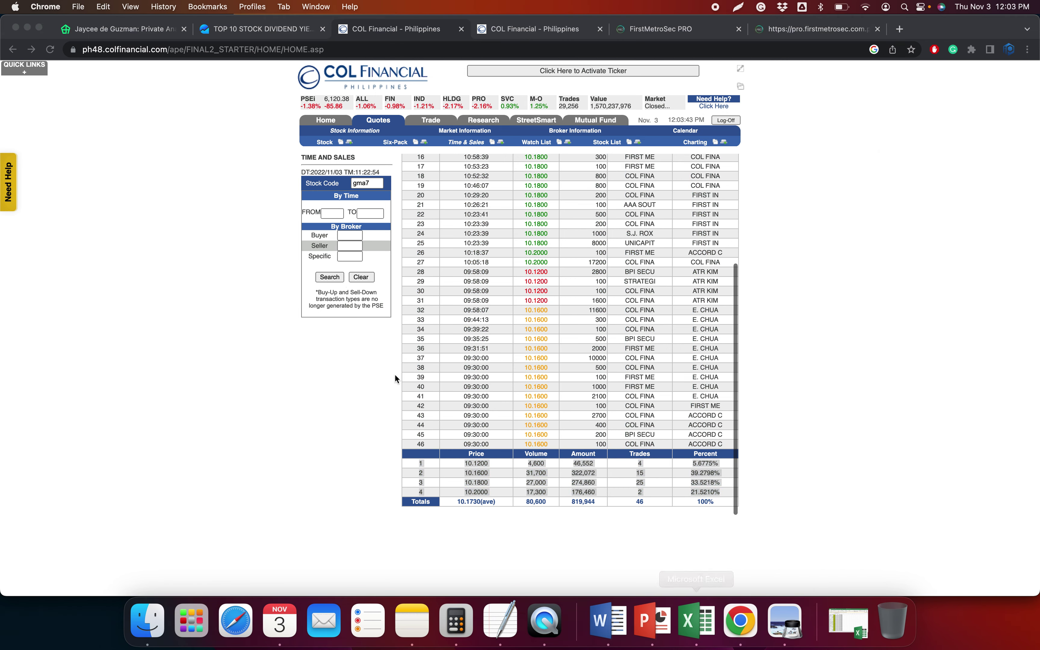
{"action": "left_click", "coordinate": [104, 574]}
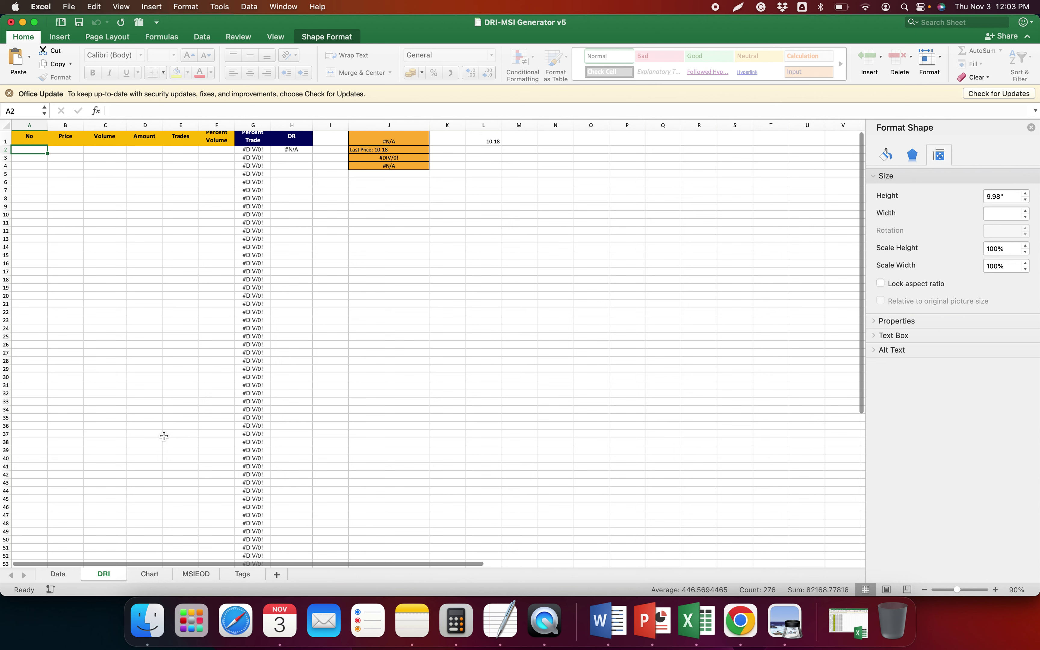
{"action": "key", "text": "ctrl+super+v"}
{"action": "key", "text": "Return"}
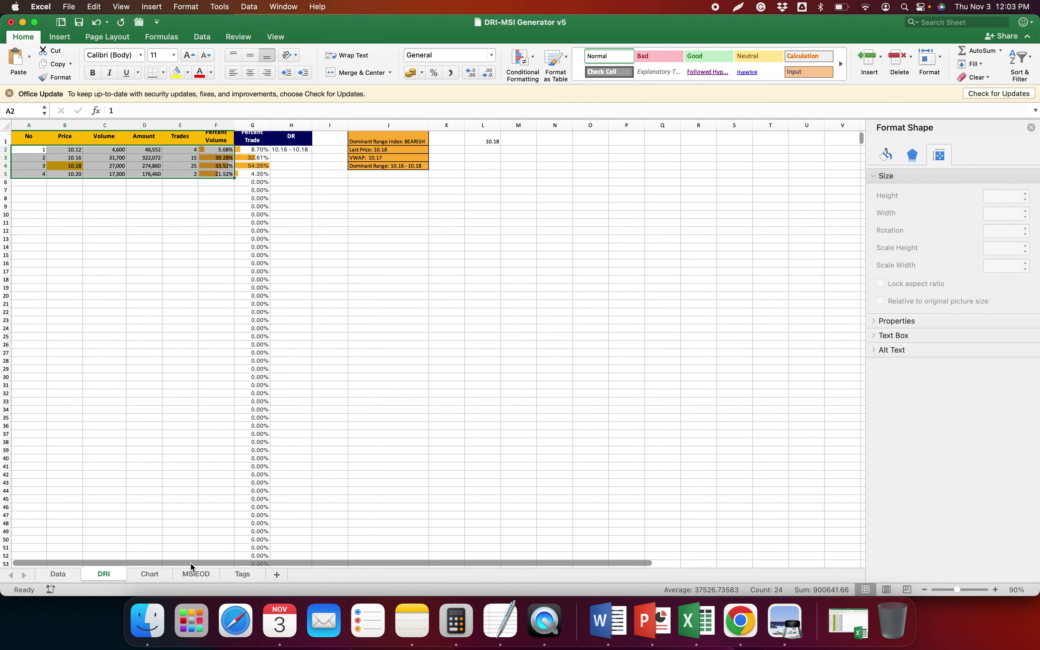
On the Chart sheet, try 30%, 20% and 10% height scales on the GMA7 distribution charts
{"action": "left_click", "coordinate": [151, 572]}
{"action": "left_click", "coordinate": [988, 248]}
{"action": "type", "text": "30"}
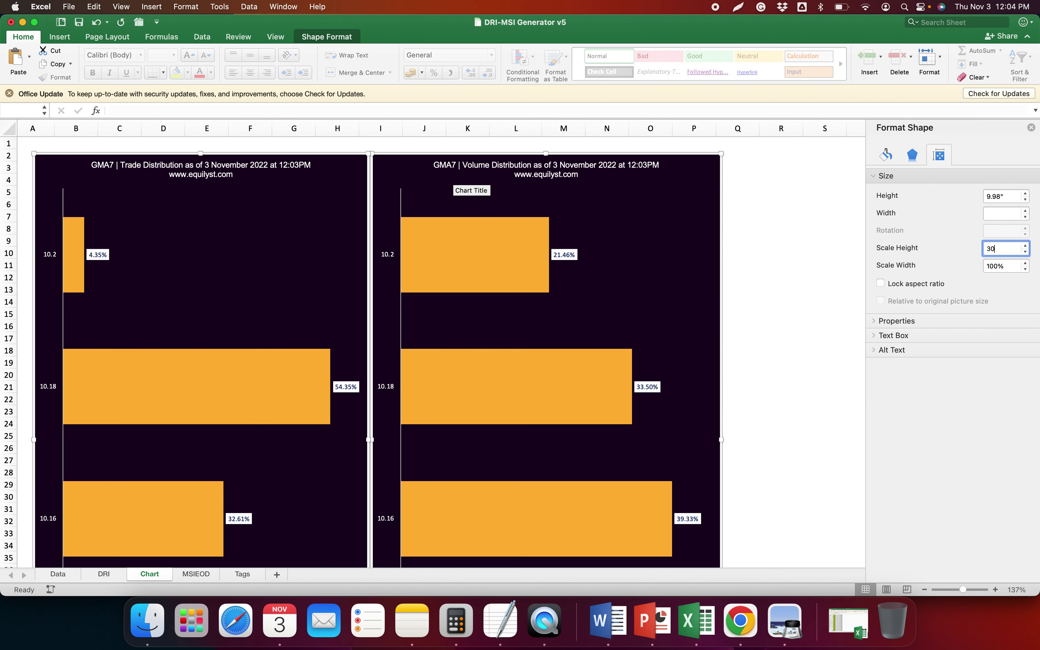
{"action": "key", "text": "Return"}
{"action": "type", "text": "20"}
{"action": "key", "text": "Return"}
{"action": "type", "text": "10"}
{"action": "key", "text": "Return"}
Settle the charts' height scale at 15%, then go back to MSIEOD and COL Financial
{"action": "type", "text": "11"}
{"action": "key", "text": "Return"}
{"action": "type", "text": "13"}
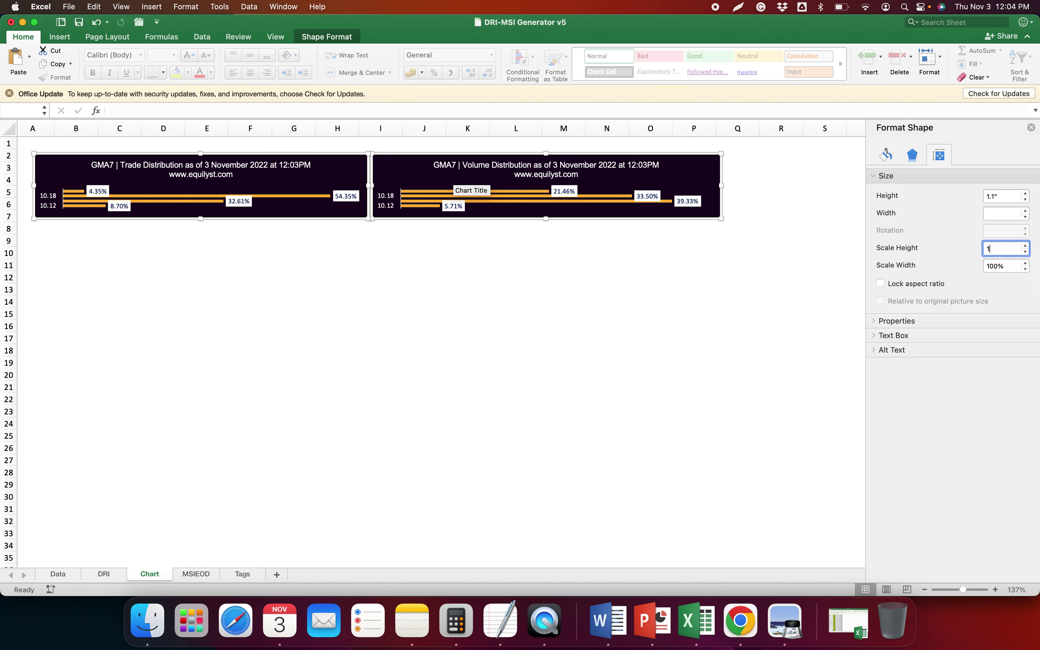
{"action": "key", "text": "Return"}
{"action": "type", "text": "15"}
{"action": "key", "text": "Return"}
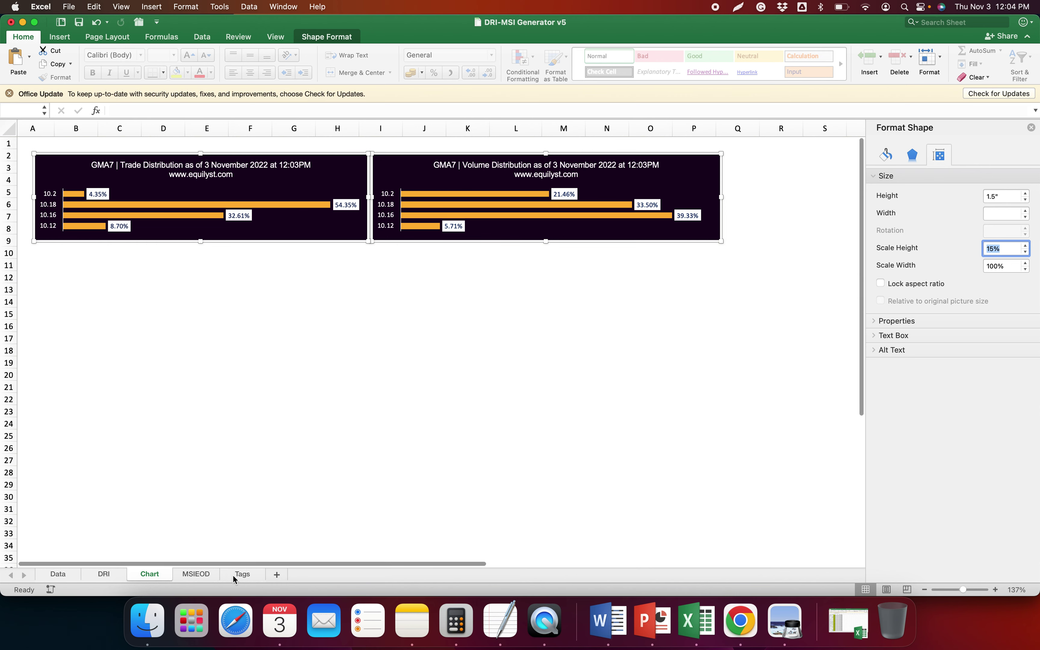
{"action": "left_click", "coordinate": [198, 576]}
{"action": "left_click", "coordinate": [740, 621]}
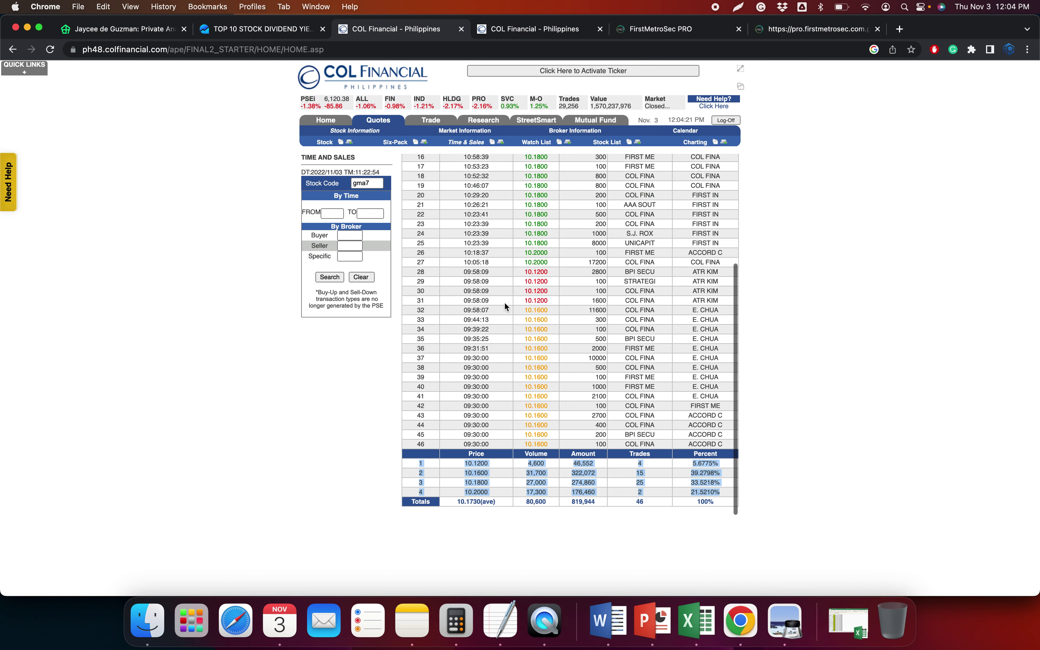
Search historical broker transactions for gma7 and select its 13-row broker table
{"action": "left_click", "coordinate": [538, 29]}
{"action": "double_click", "coordinate": [402, 168]}
{"action": "type", "text": "gma7"}
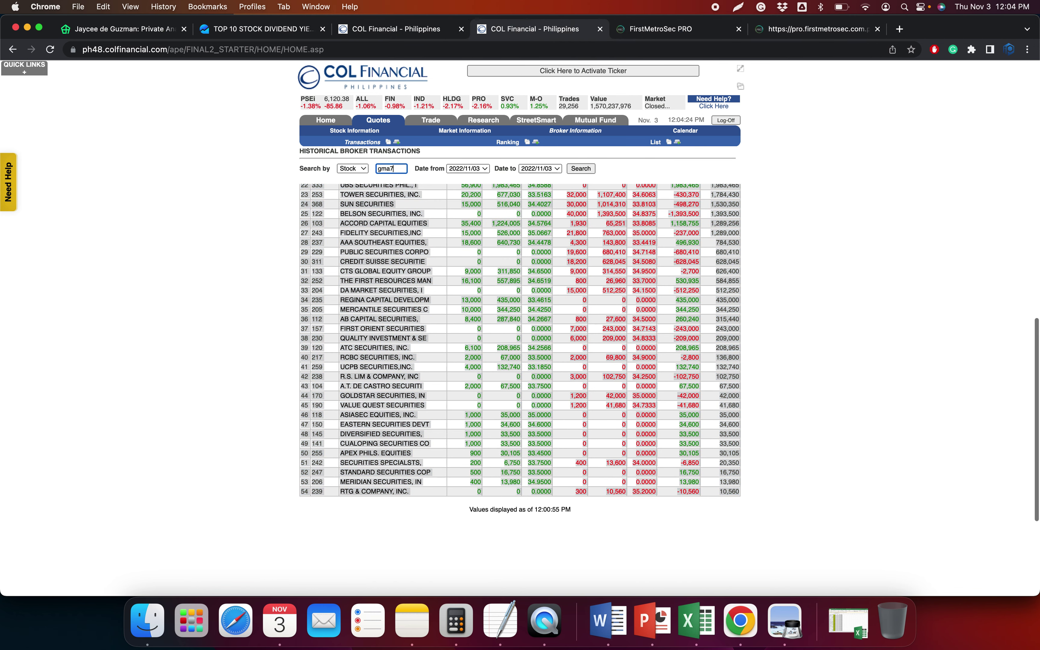
{"action": "key", "text": "Return"}
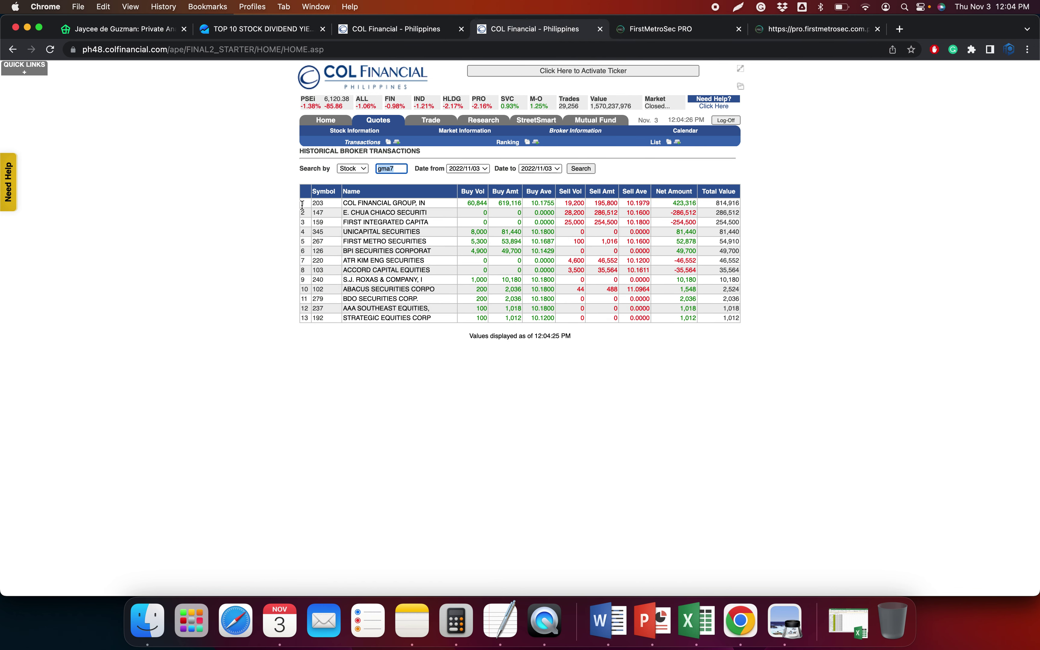
{"action": "left_click_drag", "start_coordinate": [303, 205], "coordinate": [766, 332]}
{"action": "left_click", "coordinate": [701, 628]}
Paste the GMA7 broker table into the MSIEOD sheet as plain text
{"action": "key", "text": "ctrl+super+v"}
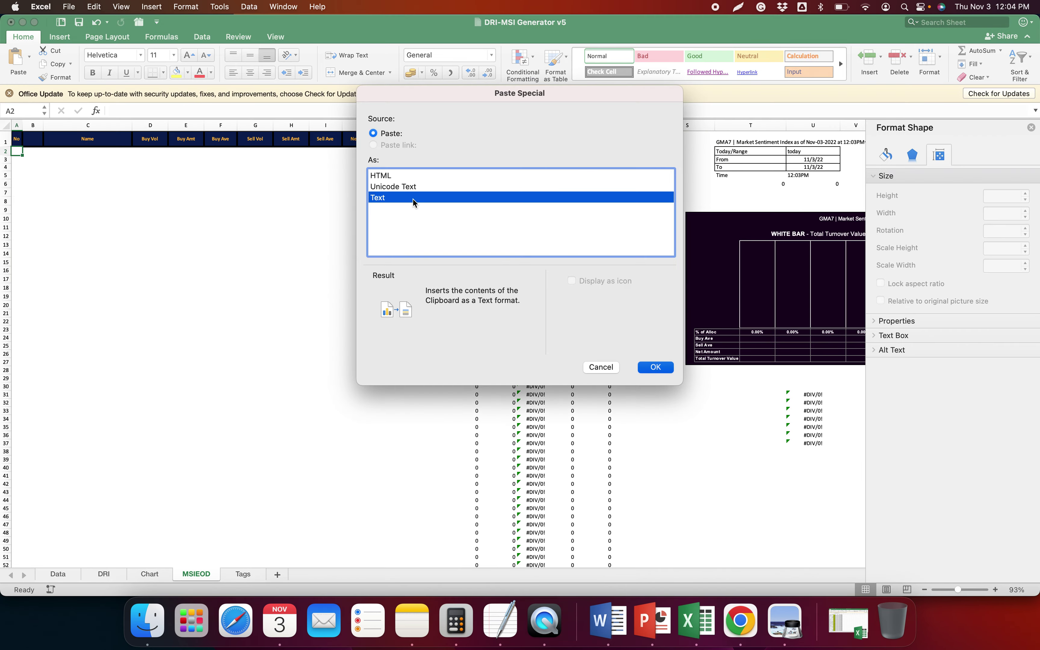
{"action": "double_click", "coordinate": [413, 198]}
{"action": "scroll", "coordinate": [602, 261], "scroll_direction": "right", "scroll_amount": 5}
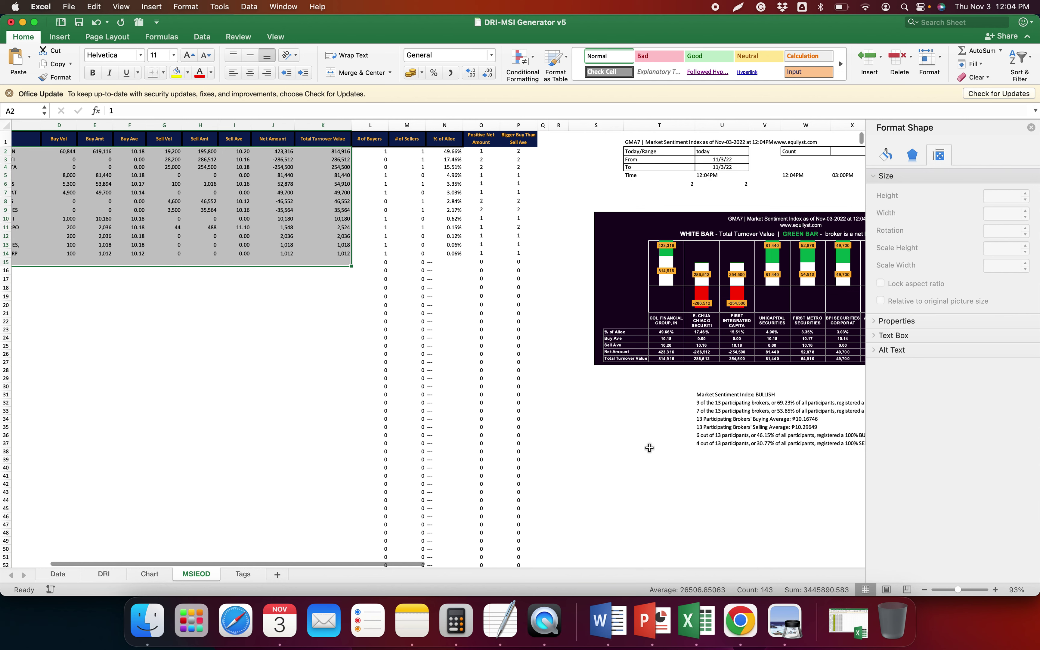
{"action": "scroll", "coordinate": [642, 445], "scroll_direction": "right", "scroll_amount": 2}
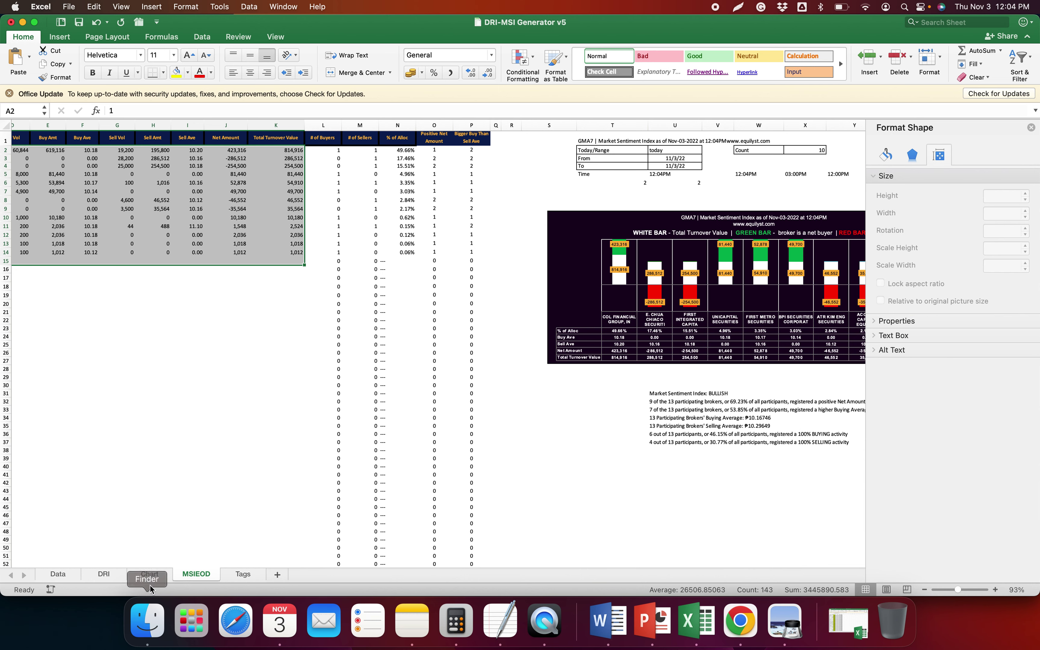
Copy DRI!J1:J4's dominant range summary and paste it under GMA7 in the TextEdit notes
{"action": "left_click", "coordinate": [103, 574]}
{"action": "left_click_drag", "start_coordinate": [363, 165], "coordinate": [370, 142]}
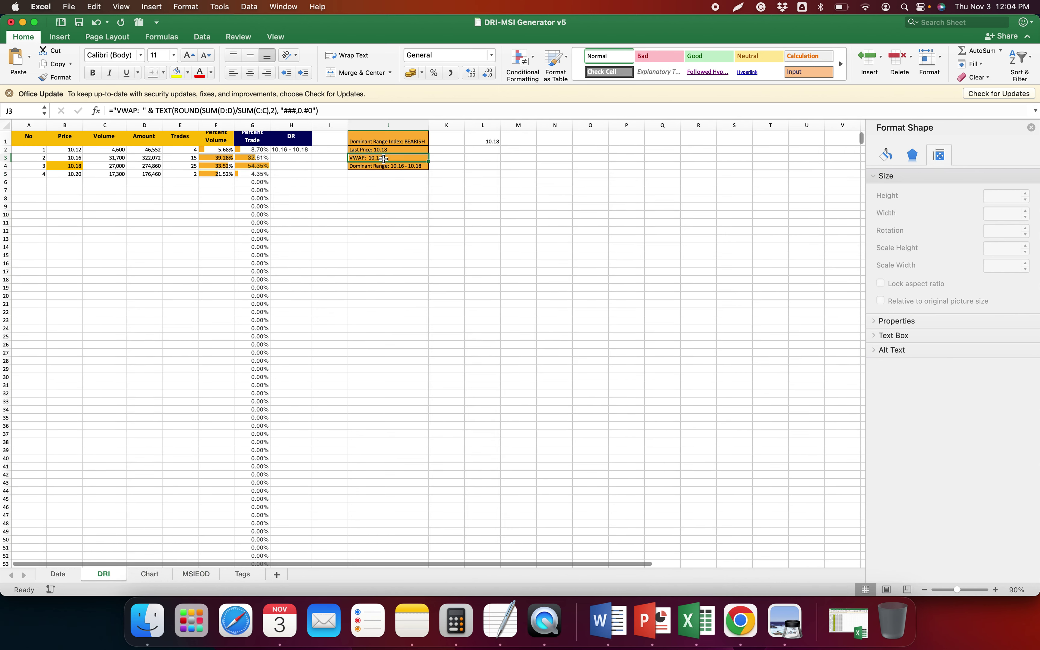
{"action": "key", "text": "super+c"}
{"action": "left_click", "coordinate": [408, 274]}
{"action": "left_click", "coordinate": [500, 622]}
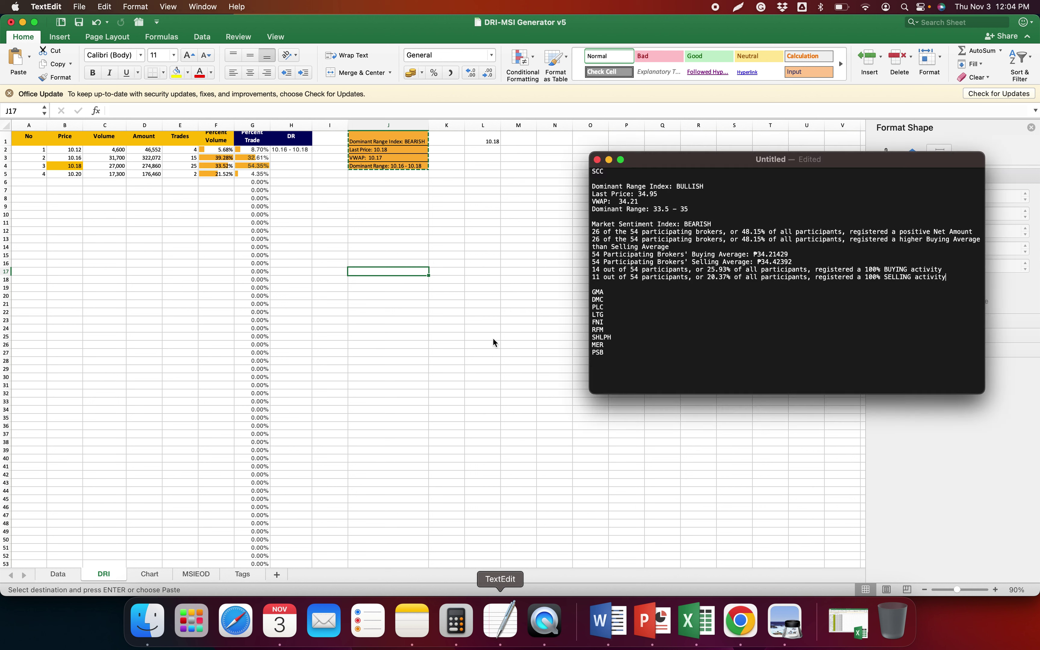
{"action": "left_click", "coordinate": [654, 292]}
{"action": "type", "text": "7"}
{"action": "key", "text": "Return"}
{"action": "key", "text": "Return"}
{"action": "key", "text": "super+v"}
Copy the seven MSIEOD market sentiment lines into the notes, leaving a blank line before DMC
{"action": "key", "text": "super+Tab"}
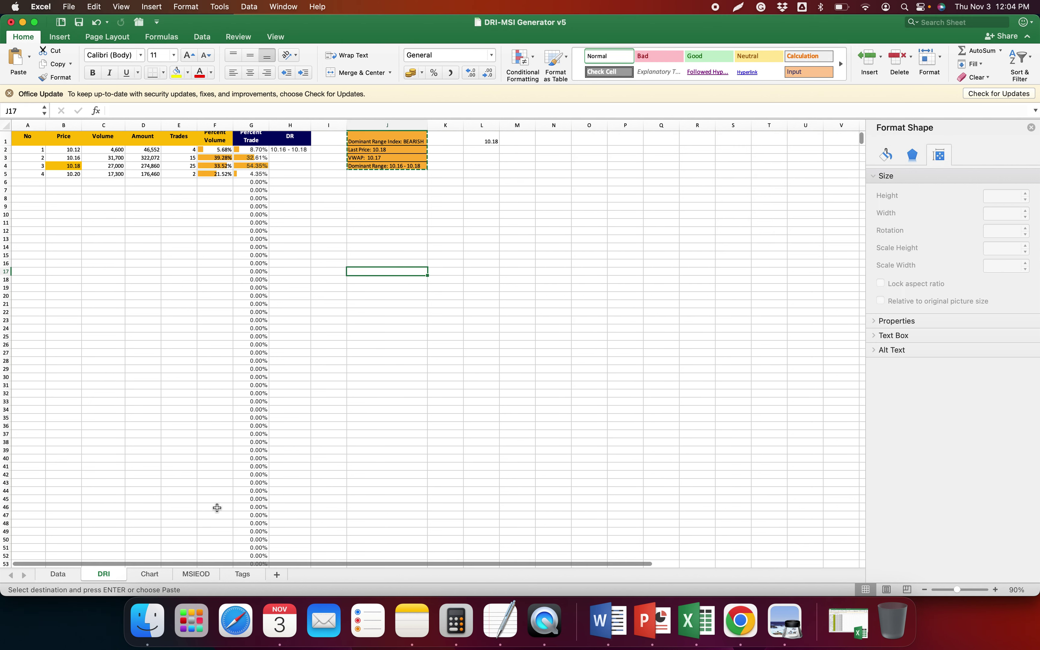
{"action": "left_click", "coordinate": [194, 574]}
{"action": "left_click_drag", "start_coordinate": [675, 393], "coordinate": [674, 442]}
{"action": "key", "text": "super+c"}
{"action": "key", "text": "super+Tab"}
{"action": "key", "text": "super+v"}
{"action": "key", "text": "Return"}
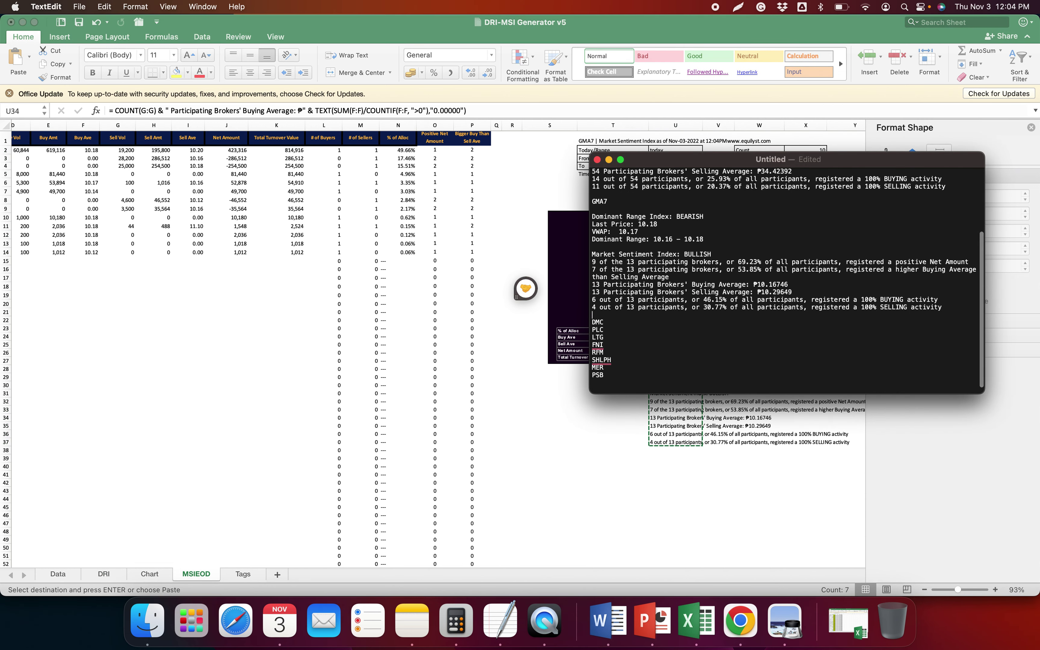
Zoom out GMA7's FirstMetroSec daily chart to span mid-May through early November
{"action": "left_click", "coordinate": [739, 621]}
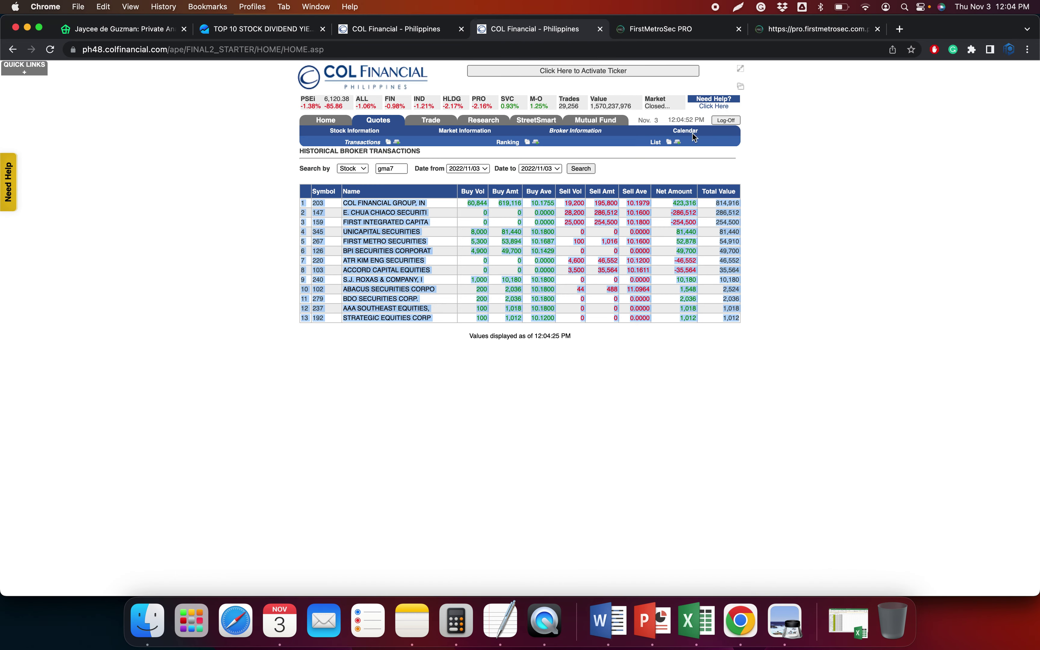
{"action": "left_click", "coordinate": [799, 31]}
{"action": "scroll", "coordinate": [850, 205], "scroll_direction": "down", "scroll_amount": 3}
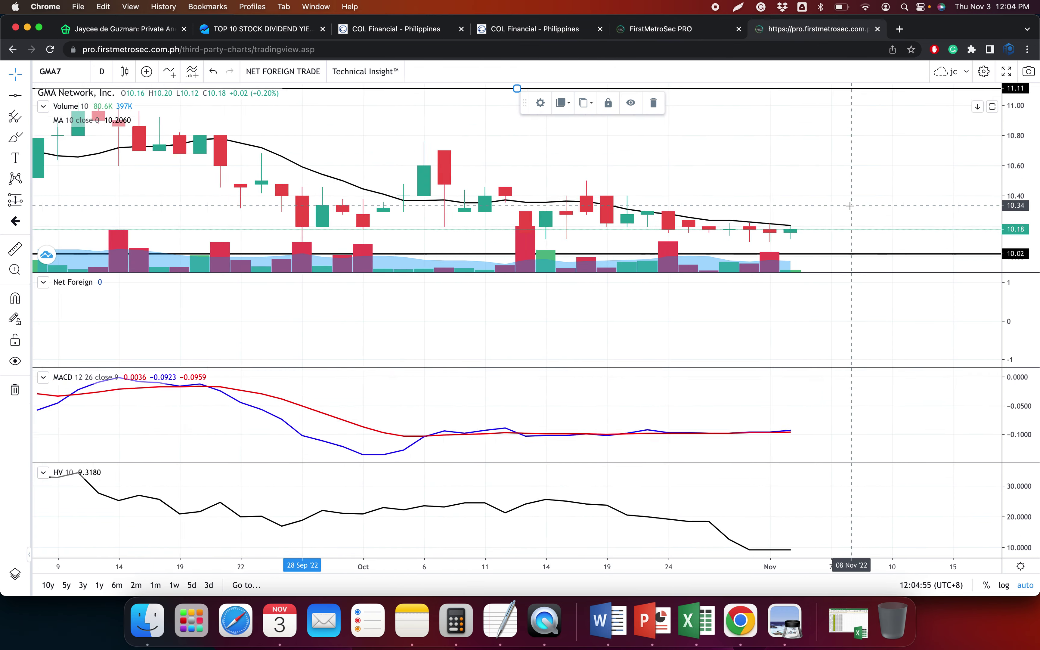
{"action": "scroll", "coordinate": [850, 205], "scroll_direction": "down", "scroll_amount": 5}
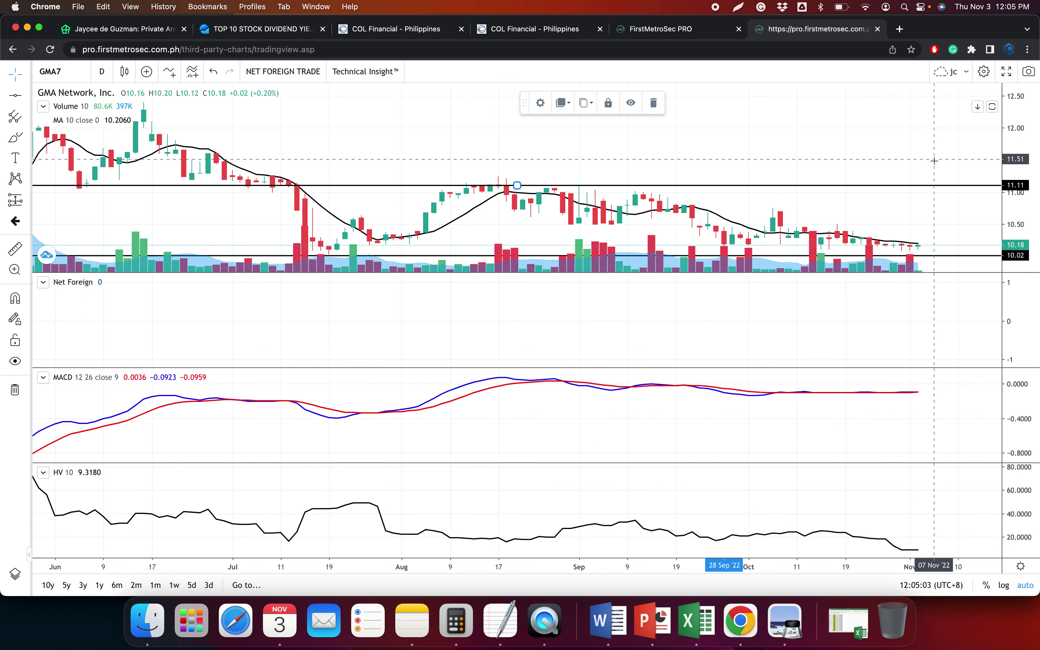
{"action": "scroll", "coordinate": [923, 250], "scroll_direction": "down", "scroll_amount": 3}
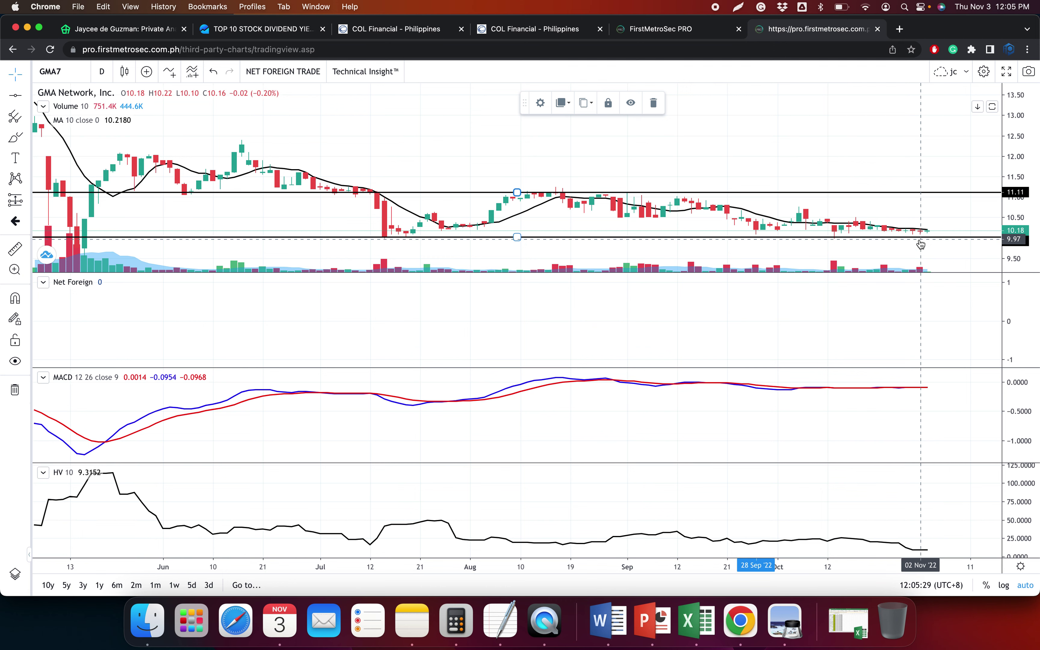
{"action": "key", "text": "super+Tab"}
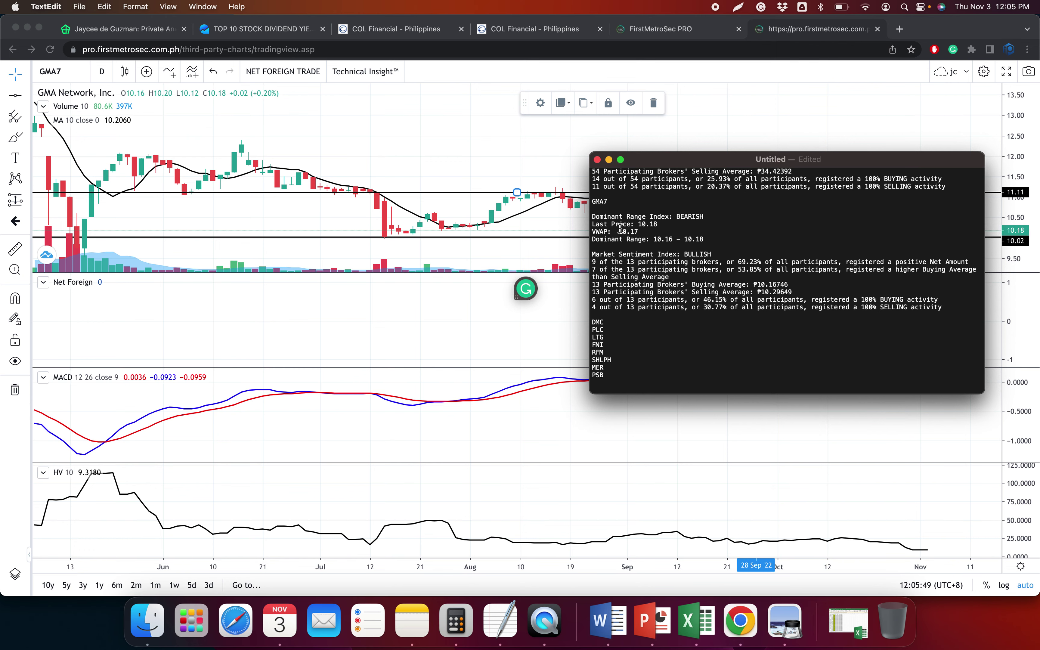
{"action": "left_click", "coordinate": [420, 435]}
{"action": "left_click", "coordinate": [703, 627]}
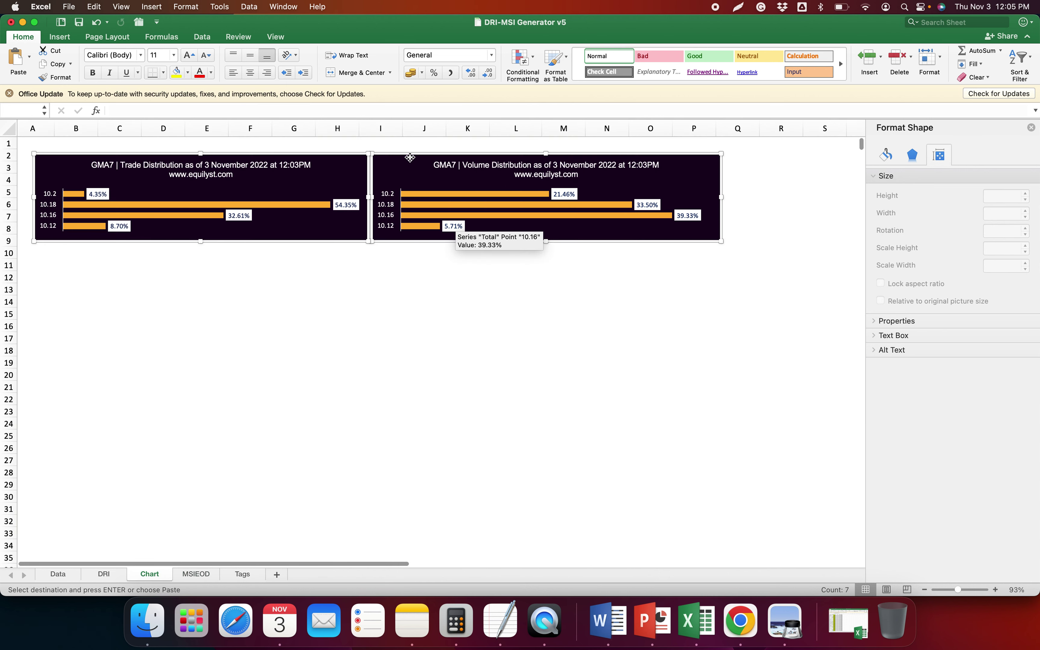
Save the distribution charts as picture 'GMA7 - Dominant Range Index - 11.3.2022.png'
{"action": "left_click", "coordinate": [391, 158]}
{"action": "right_click", "coordinate": [391, 158]}
{"action": "left_click", "coordinate": [440, 272]}
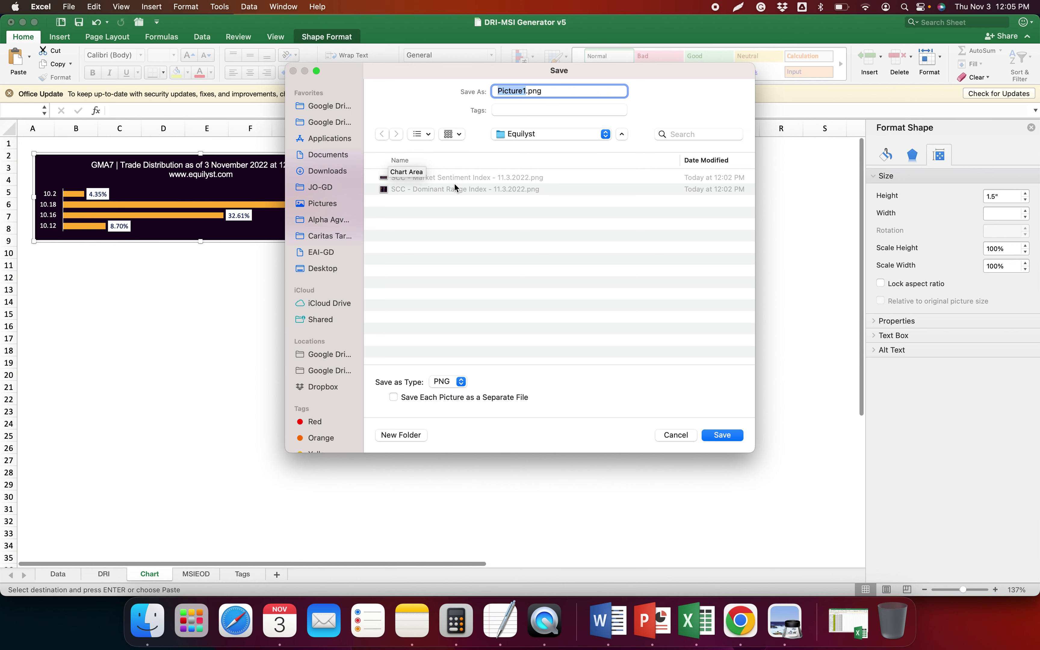
{"action": "left_click", "coordinate": [456, 188]}
{"action": "double_click", "coordinate": [499, 91]}
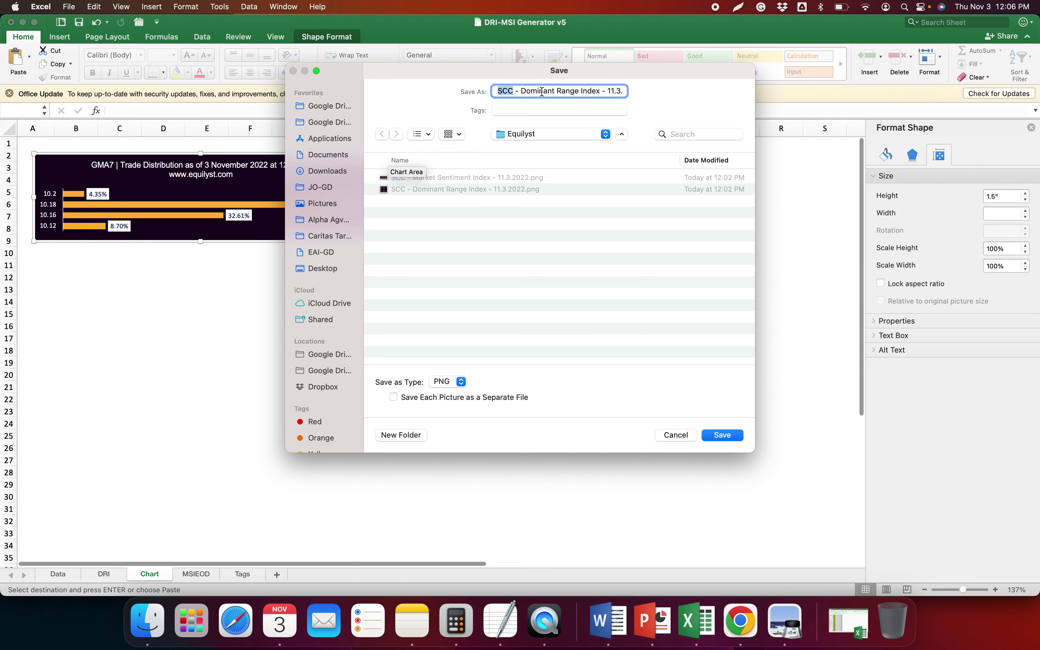
{"action": "type", "text": "GMA7"}
{"action": "key", "text": "Return"}
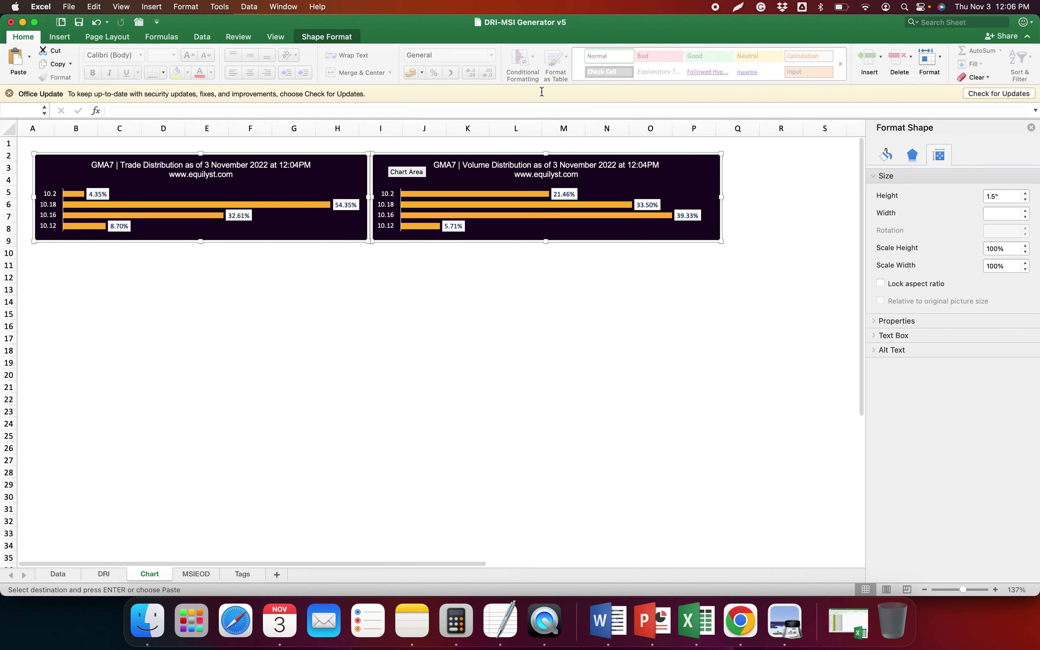
Save the MSIEOD market sentiment chart as a GMA7 PNG, replacing SCC in the name
{"action": "left_click", "coordinate": [197, 574]}
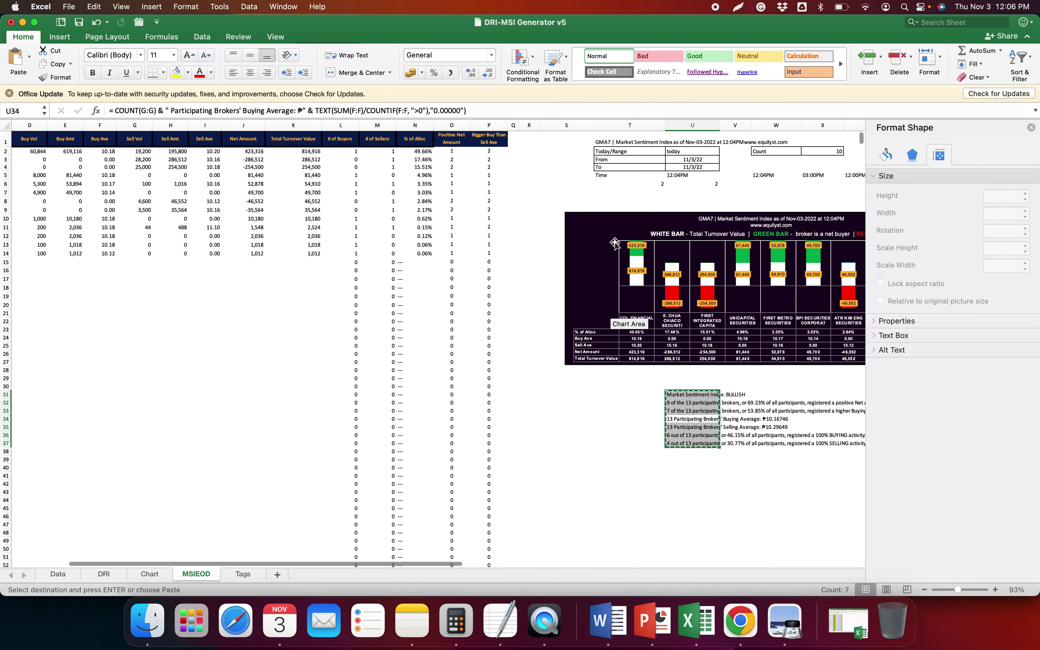
{"action": "right_click", "coordinate": [616, 216]}
{"action": "left_click", "coordinate": [665, 418]}
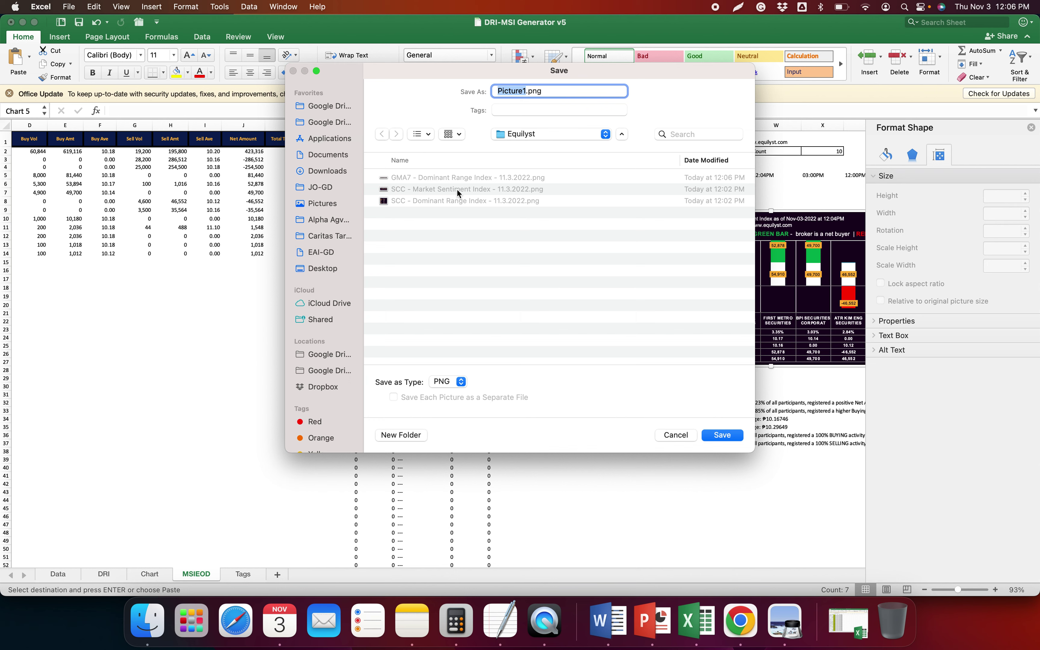
{"action": "left_click", "coordinate": [457, 189]}
{"action": "double_click", "coordinate": [506, 91]}
{"action": "type", "text": "GMA7 - Market Sentiment Index - 1"}
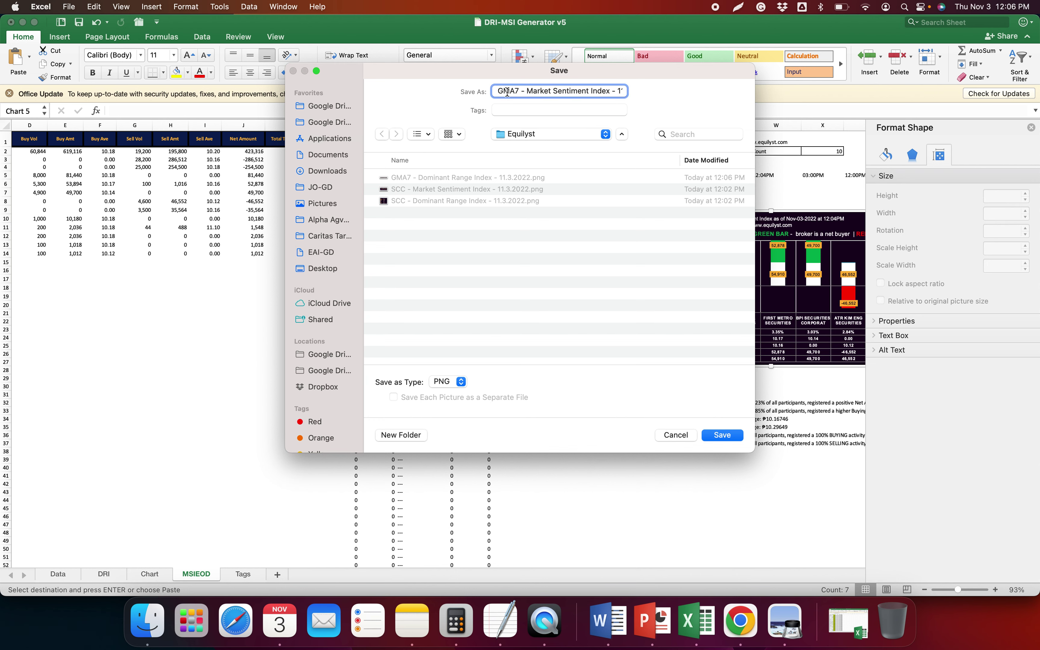
{"action": "key", "text": "Return"}
{"action": "left_click", "coordinate": [545, 449]}
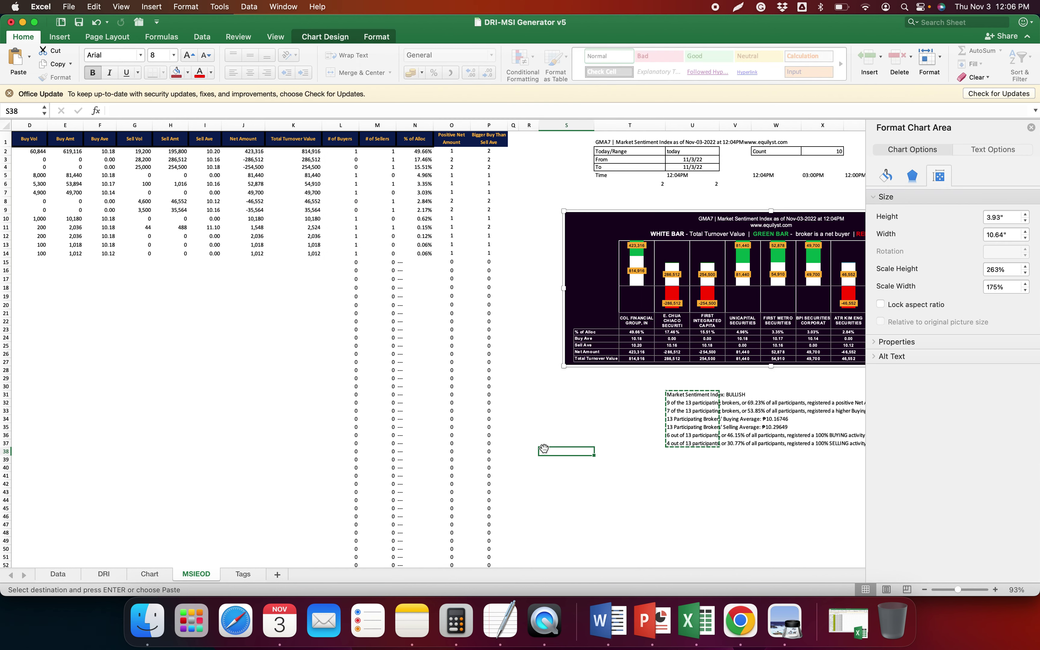
Load the dm stock code on COL Financial's time and sales page
{"action": "left_click", "coordinate": [741, 623]}
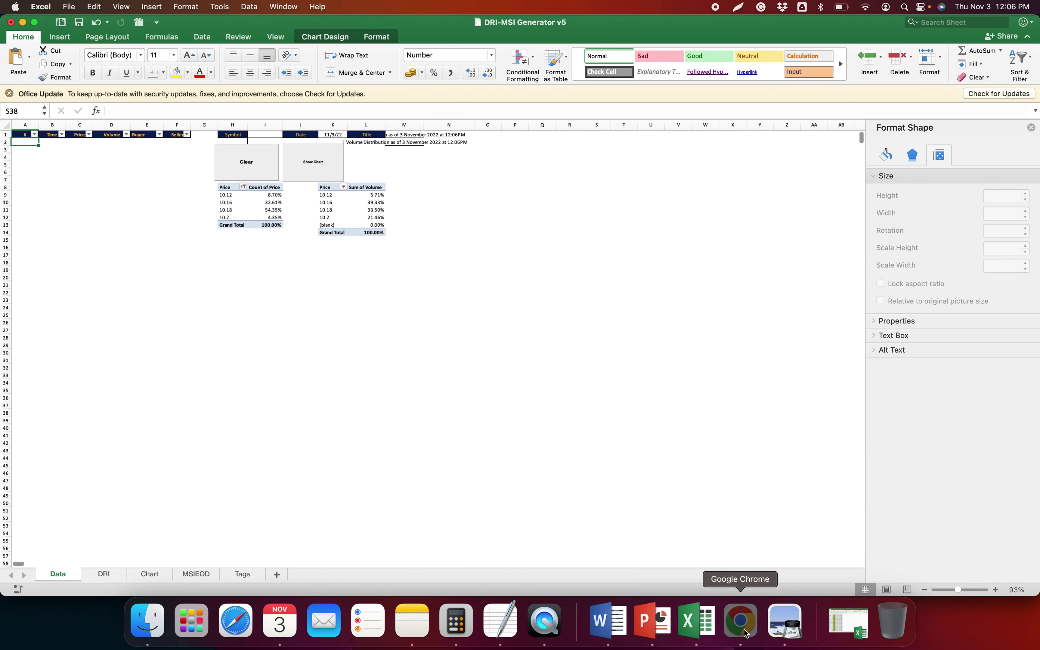
{"action": "left_click", "coordinate": [297, 31]}
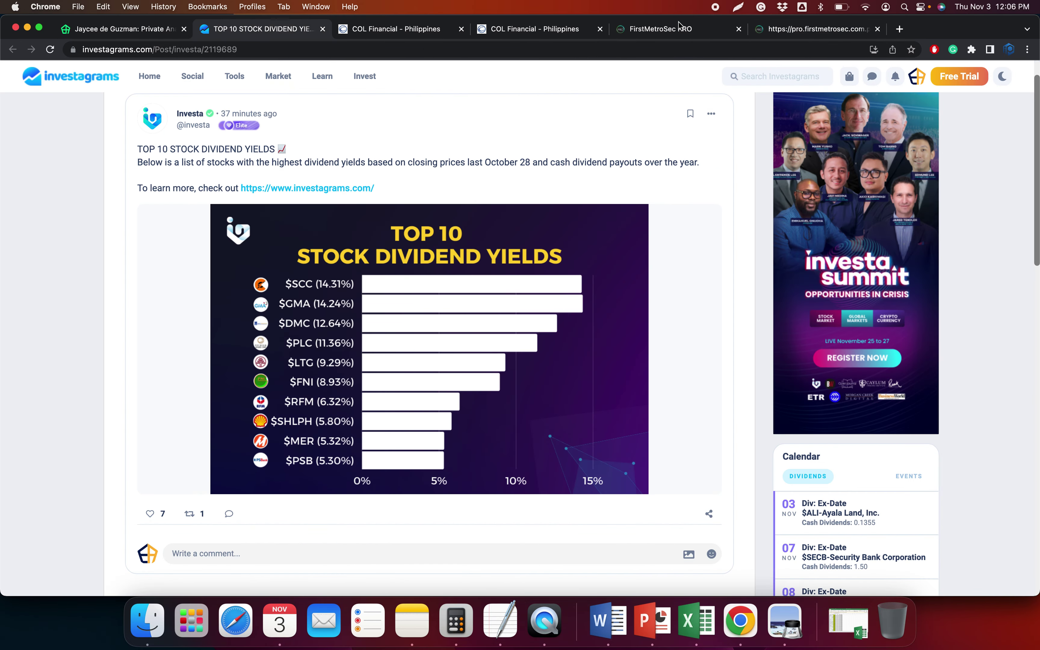
{"action": "left_click", "coordinate": [817, 29]}
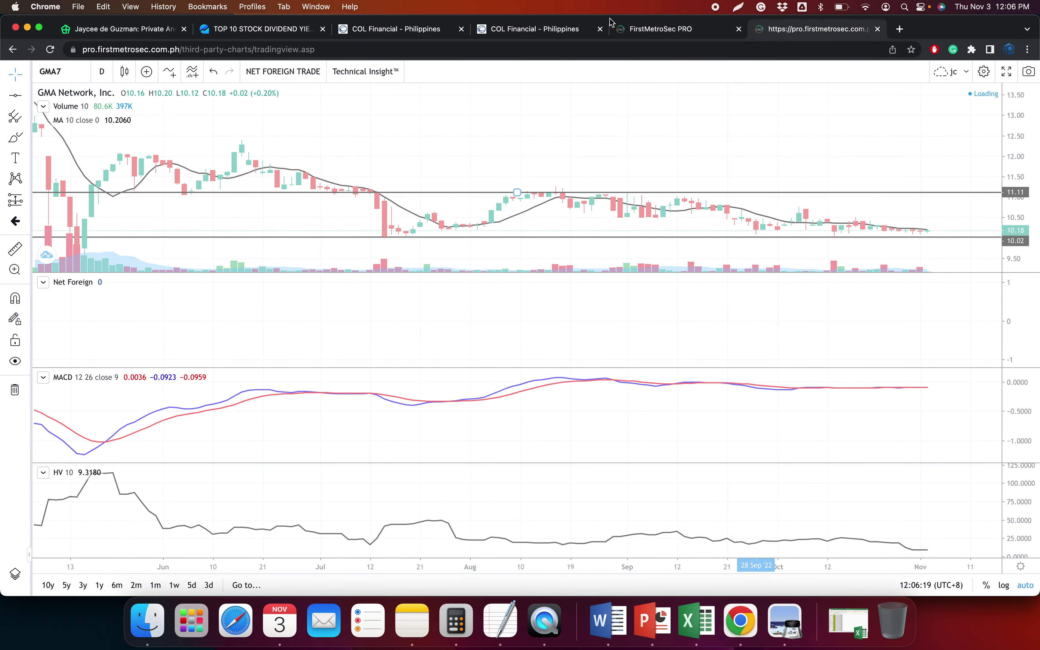
{"action": "left_click", "coordinate": [447, 30]}
{"action": "left_click", "coordinate": [366, 183]}
{"action": "key", "text": "super+a"}
{"action": "type", "text": "dm"}
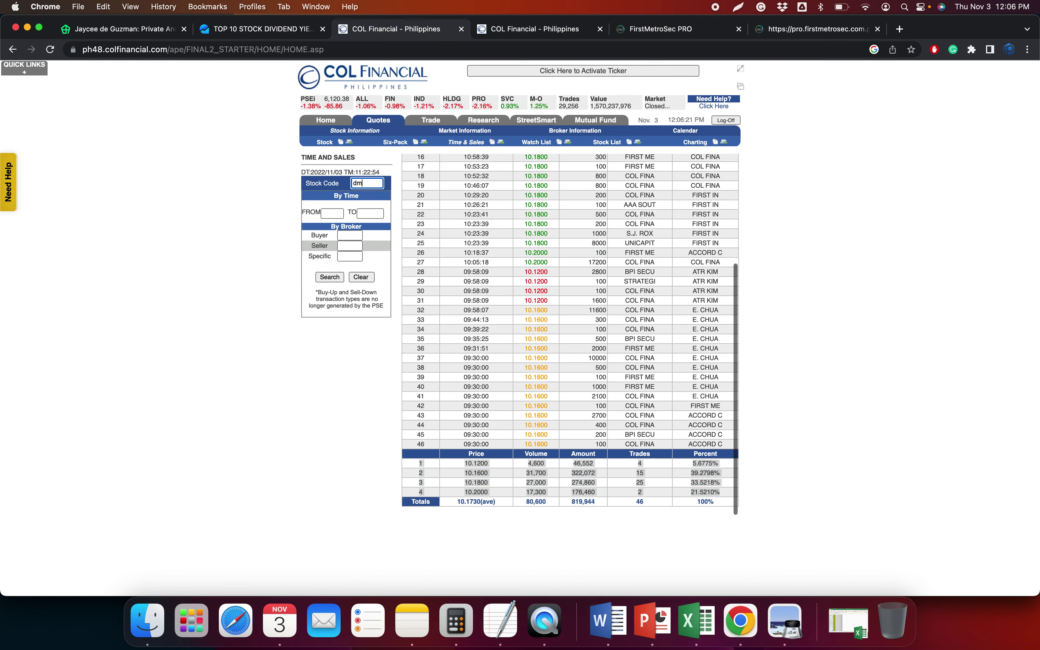
{"action": "key", "text": "Return"}
Load DMC's historical broker transactions in place of gma7
{"action": "left_click", "coordinate": [499, 29]}
{"action": "left_click", "coordinate": [395, 168]}
{"action": "key", "text": "super+a"}
{"action": "type", "text": "dmc"}
{"action": "key", "text": "Return"}
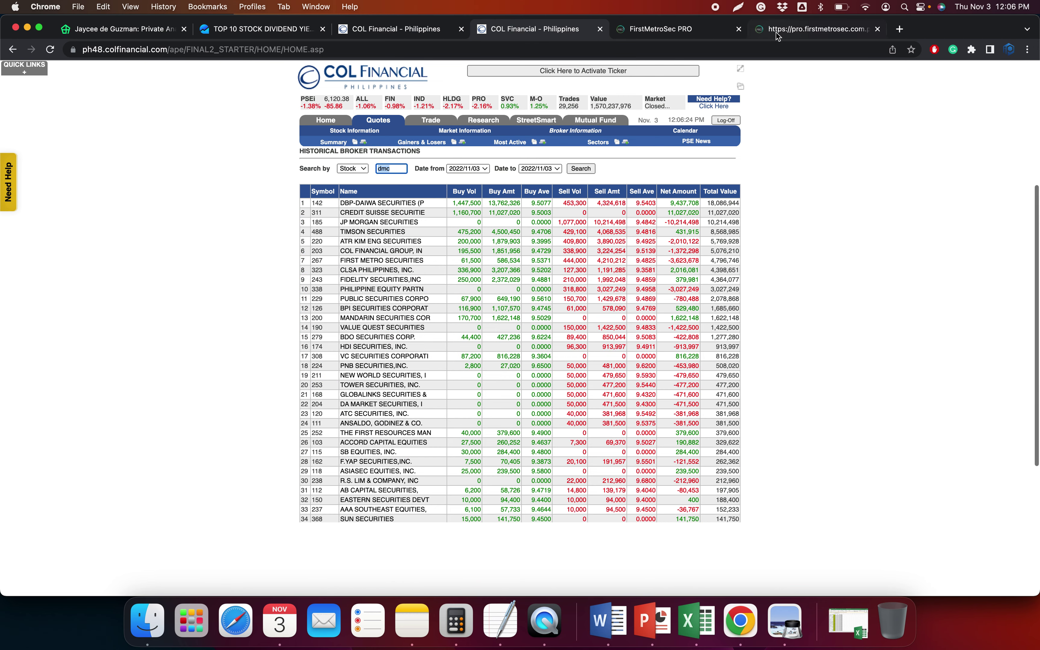
Draw a horizontal line at 9.28 on the DMCI Holdings FirstMetroSec chart
{"action": "left_click", "coordinate": [775, 36]}
{"action": "left_click", "coordinate": [8, 100]}
{"action": "left_click", "coordinate": [774, 184]}
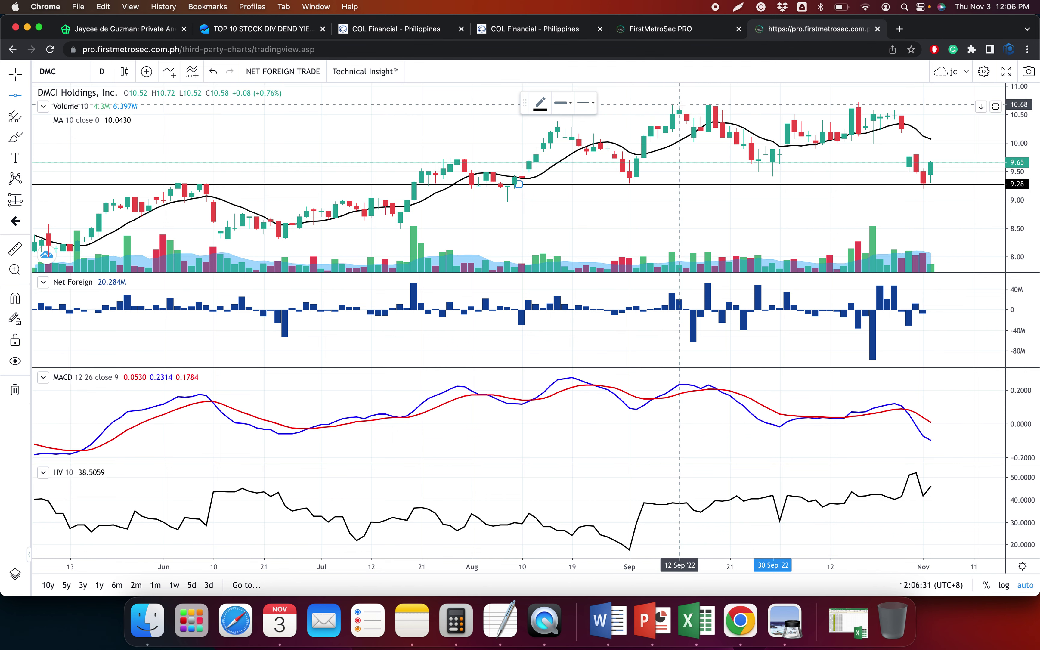
Place a second horizontal line at 10.68 on the DMCI chart, above 9.28
{"action": "left_click", "coordinate": [682, 106]}
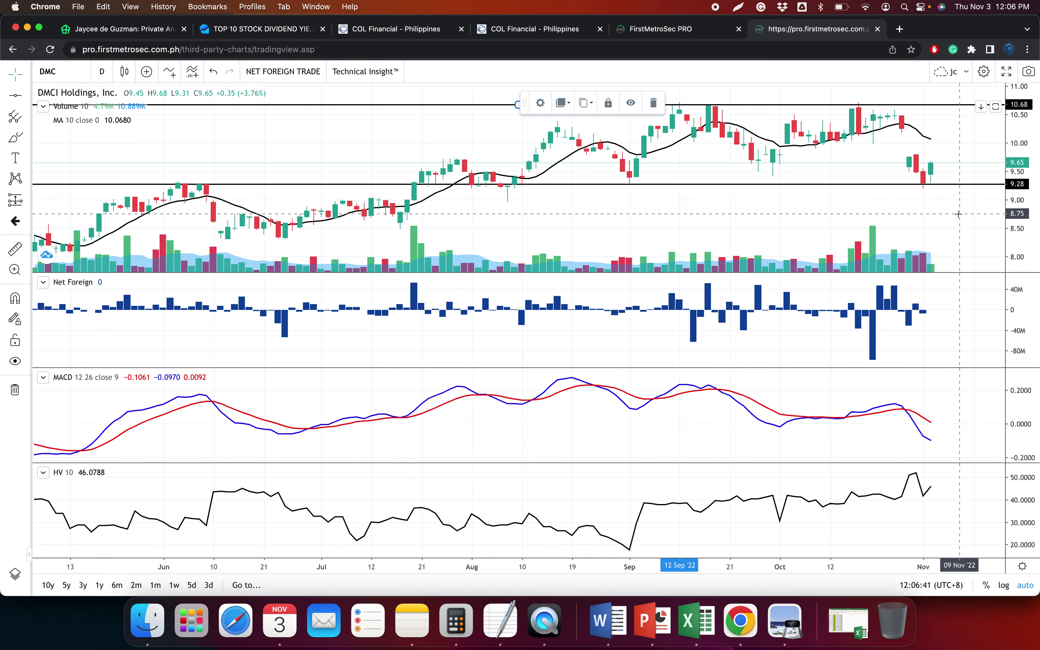
{"action": "scroll", "coordinate": [928, 222], "scroll_direction": "up", "scroll_amount": 2}
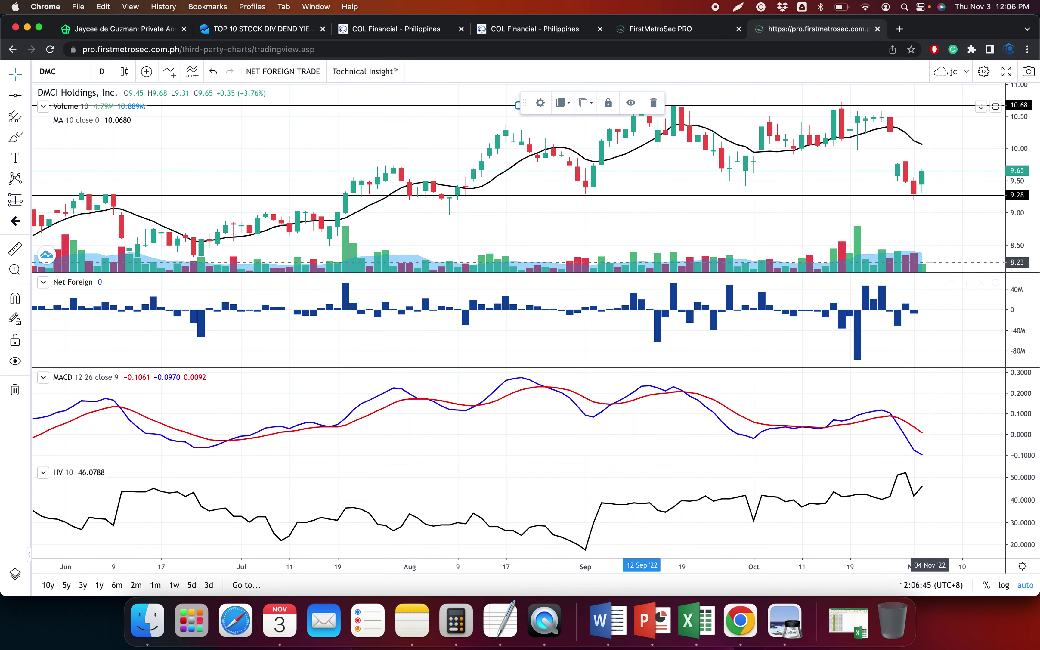
{"action": "scroll", "coordinate": [935, 262], "scroll_direction": "down", "scroll_amount": 2}
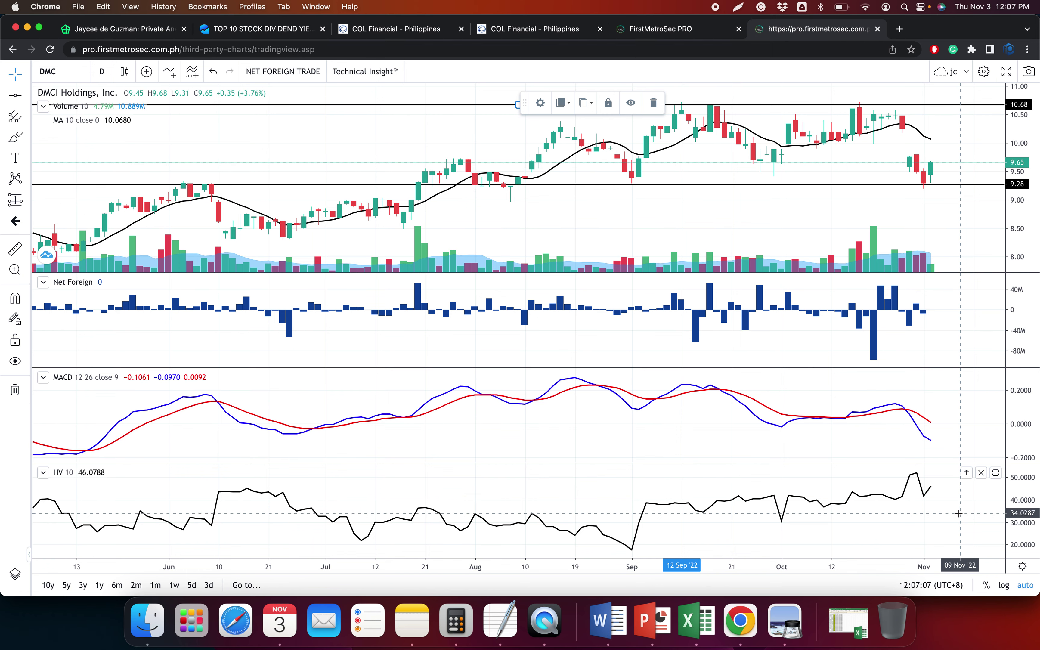
Select DMC's full 1,410-trade time-and-sales list and bring up the workbook's Paste Special
{"action": "left_click", "coordinate": [524, 29]}
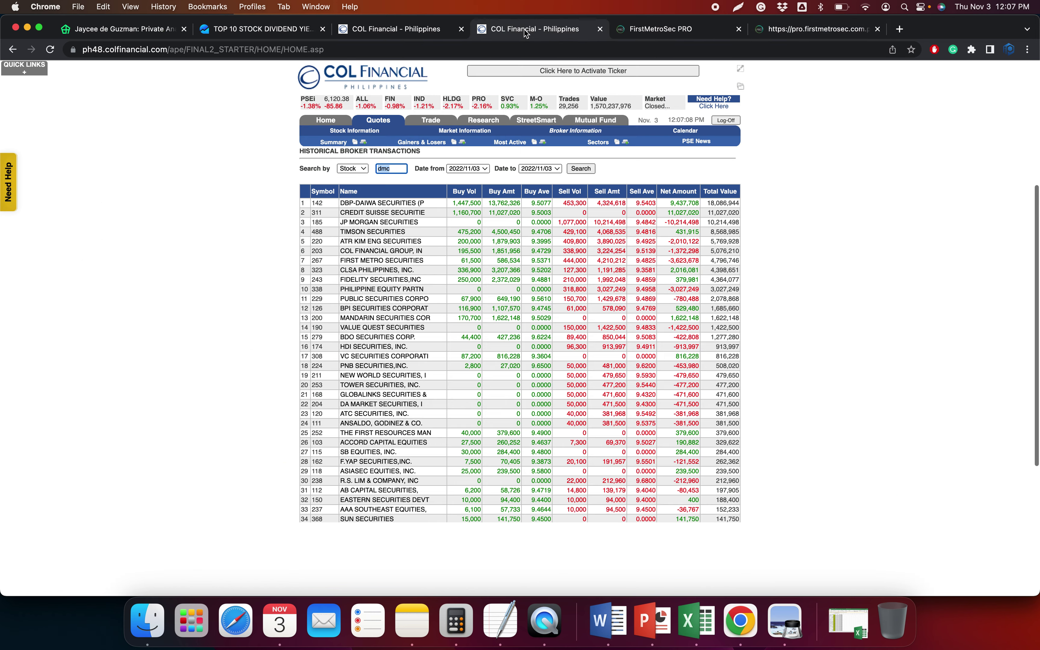
{"action": "left_click", "coordinate": [404, 27]}
{"action": "left_click_drag", "start_coordinate": [417, 174], "coordinate": [721, 265]}
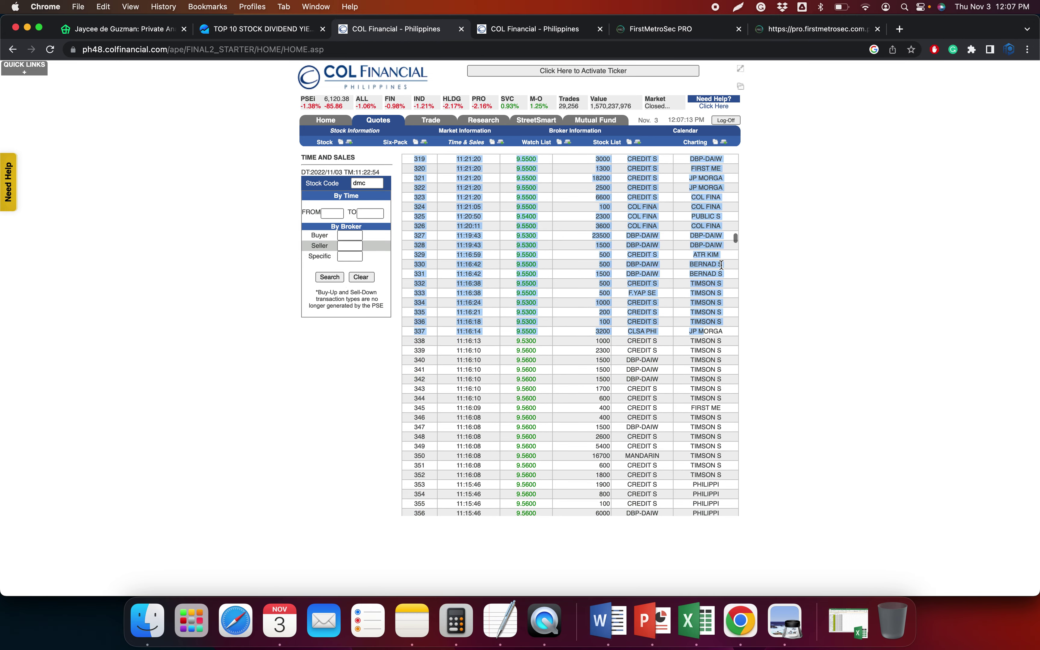
{"action": "scroll", "coordinate": [683, 283], "scroll_direction": "up", "scroll_amount": 15}
{"action": "scroll", "coordinate": [683, 284], "scroll_direction": "up", "scroll_amount": 3}
{"action": "left_click", "coordinate": [564, 239]}
{"action": "scroll", "coordinate": [495, 206], "scroll_direction": "up", "scroll_amount": 4}
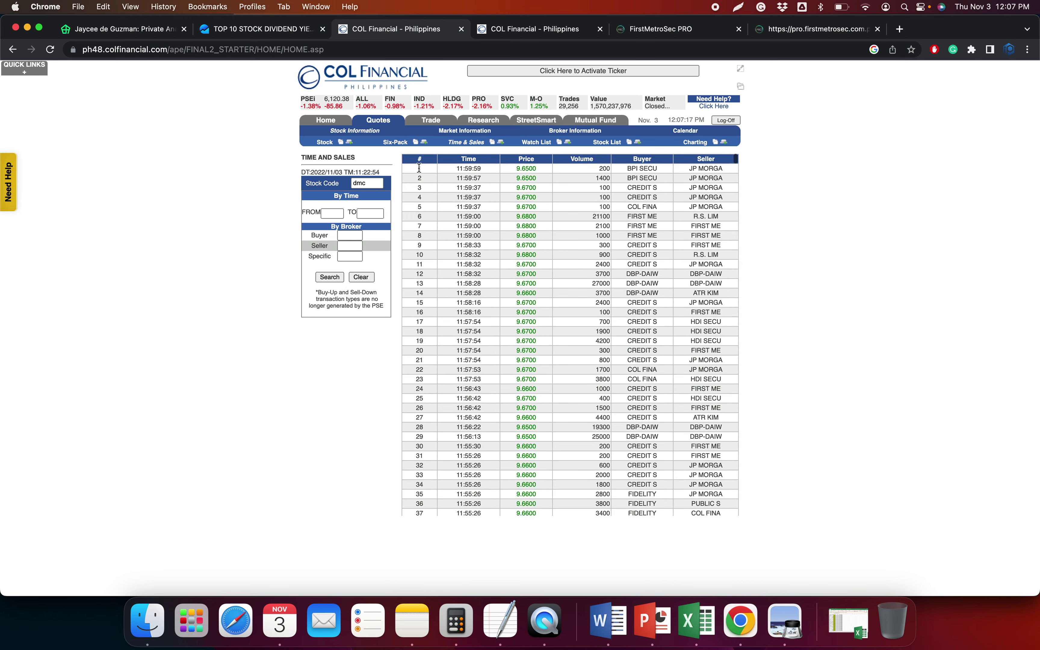
{"action": "left_click_drag", "start_coordinate": [736, 160], "coordinate": [744, 508]}
{"action": "scroll", "coordinate": [744, 509], "scroll_direction": "down", "scroll_amount": 5}
{"action": "scroll", "coordinate": [686, 293], "scroll_direction": "up", "scroll_amount": 3}
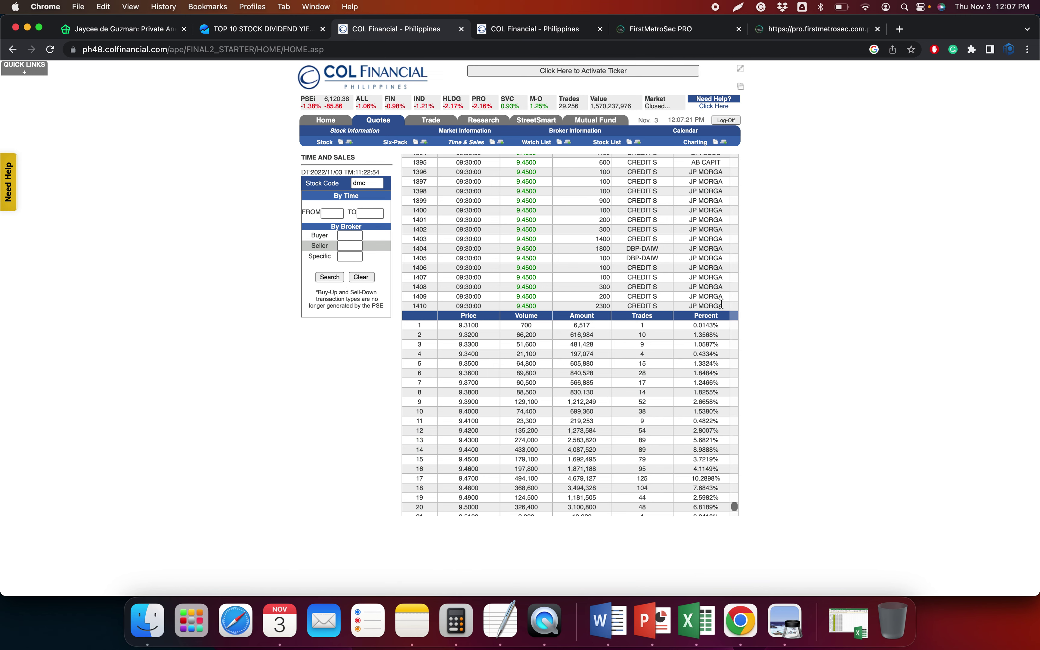
{"action": "left_click_drag", "start_coordinate": [686, 293], "coordinate": [741, 314]}
{"action": "left_click", "coordinate": [699, 623]}
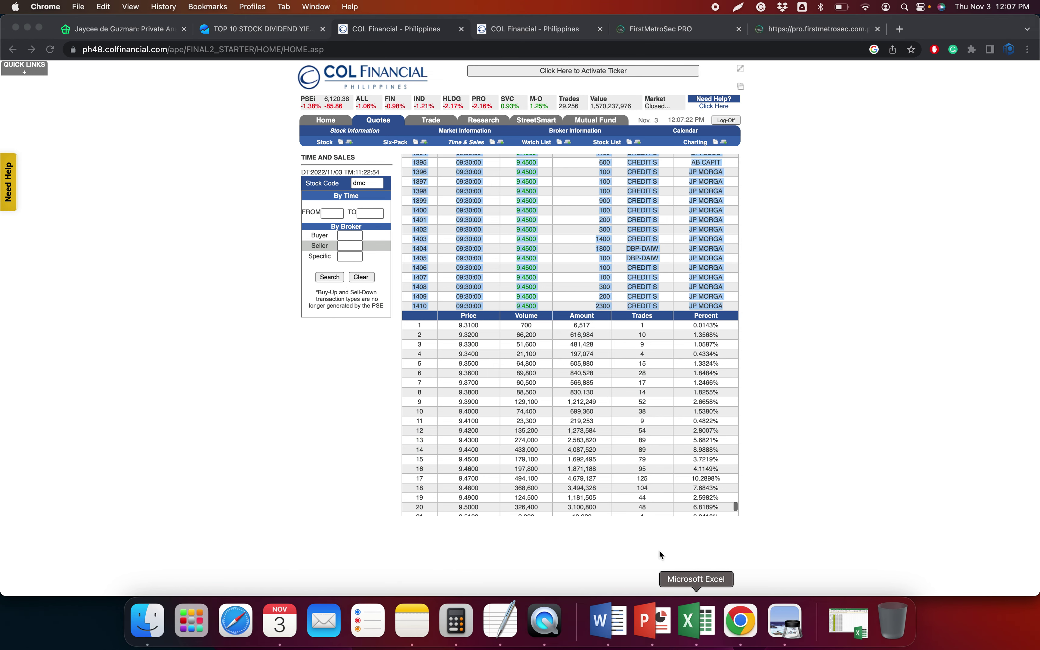
{"action": "key", "text": "ctrl+super+v"}
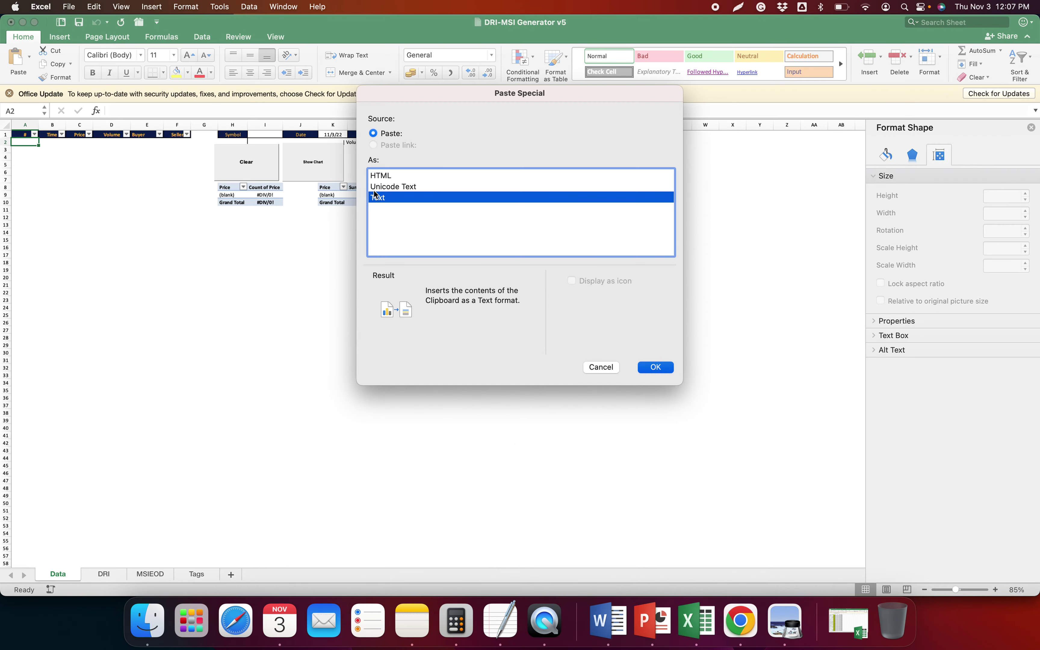
Paste DMC's trades into Data!A2 as text and enter DMC as the stock symbol
{"action": "key", "text": "Return"}
{"action": "type", "text": "DMC"}
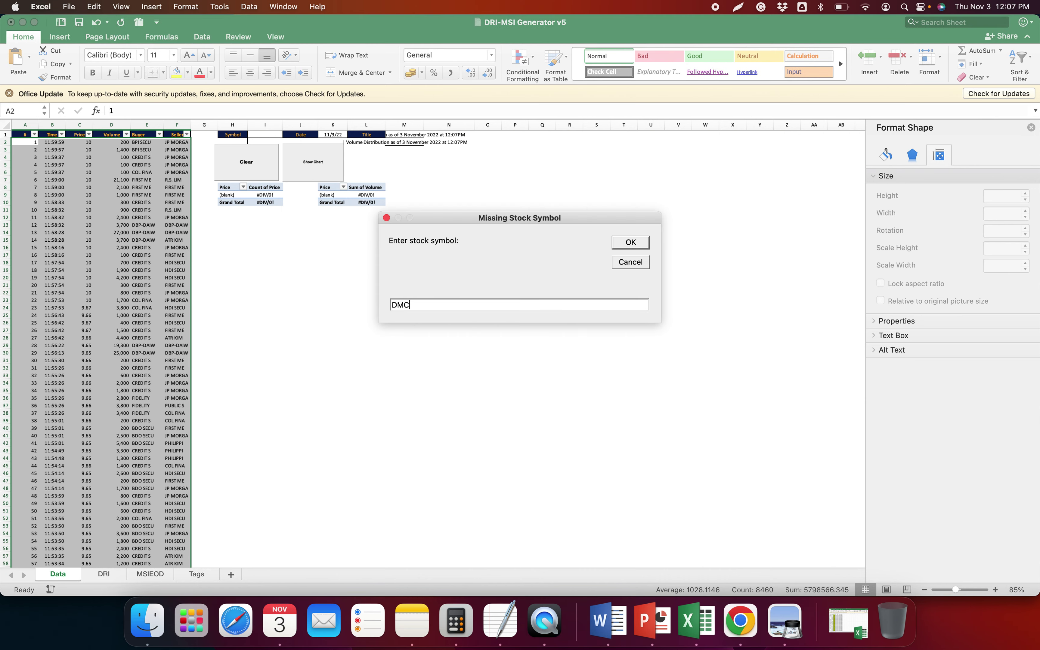
{"action": "key", "text": "Return"}
Copy DMC's price summary through Totals and paste it as text into DRI!A2
{"action": "key", "text": "super+Tab"}
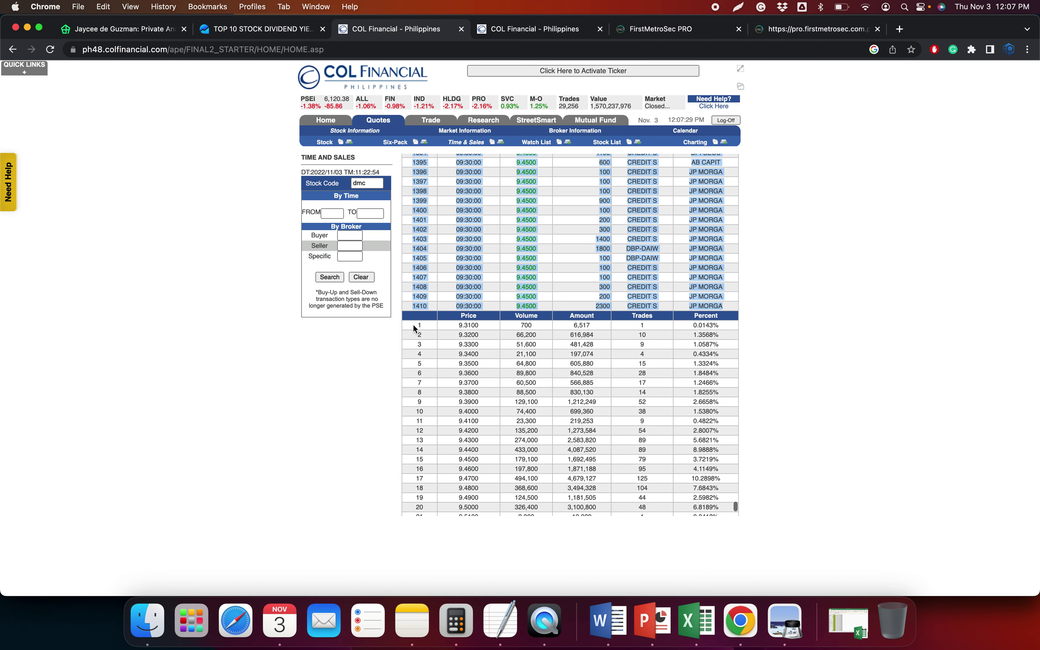
{"action": "left_click_drag", "start_coordinate": [633, 535], "coordinate": [729, 499]}
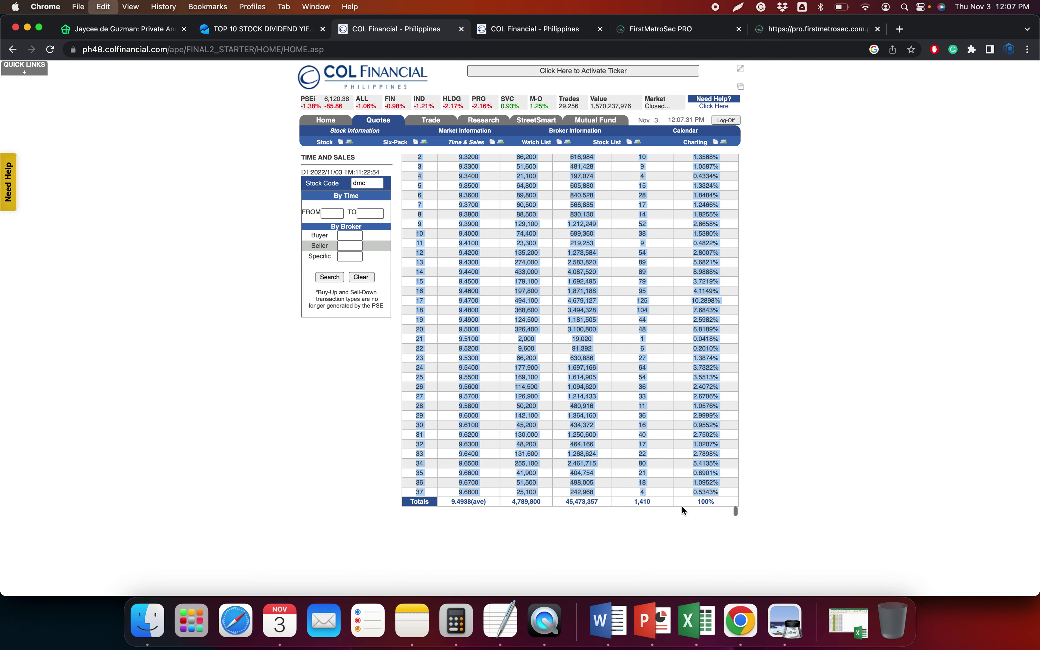
{"action": "left_click", "coordinate": [689, 627]}
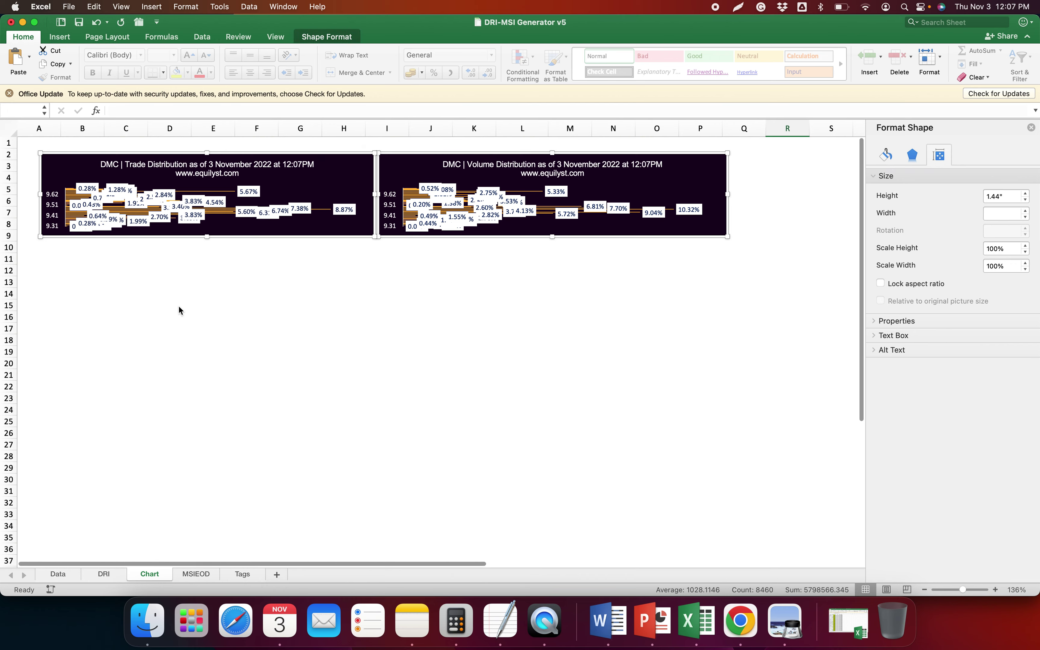
{"action": "key", "text": "alt+Left"}
{"action": "key", "text": "ctrl+super+v"}
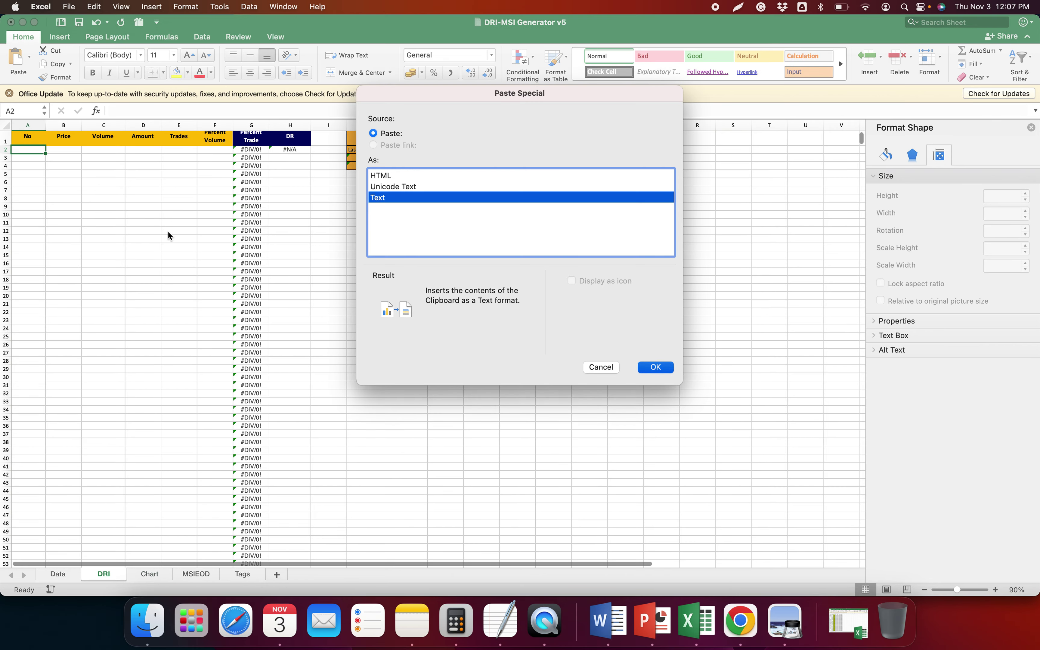
{"action": "key", "text": "Return"}
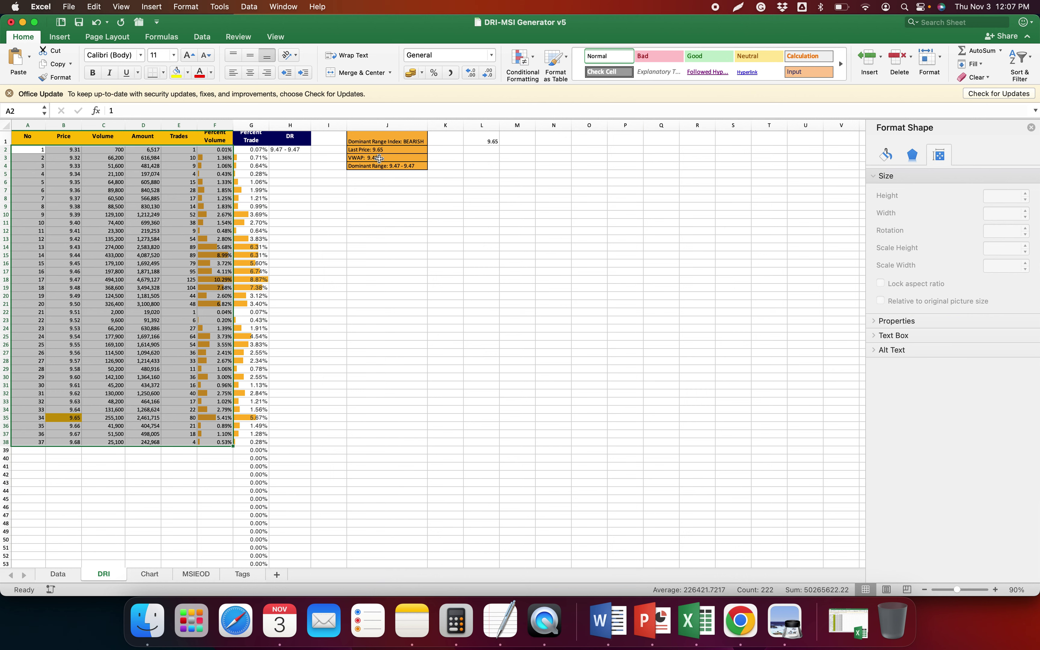
Copy DRI!J1:J4's dominant range results below DMC in the TextEdit notes
{"action": "left_click_drag", "start_coordinate": [387, 141], "coordinate": [398, 167]}
{"action": "key", "text": "super+c"}
{"action": "left_click", "coordinate": [500, 619]}
{"action": "key", "text": "Return"}
{"action": "key", "text": "Return"}
{"action": "key", "text": "super+v"}
{"action": "left_click", "coordinate": [256, 575]}
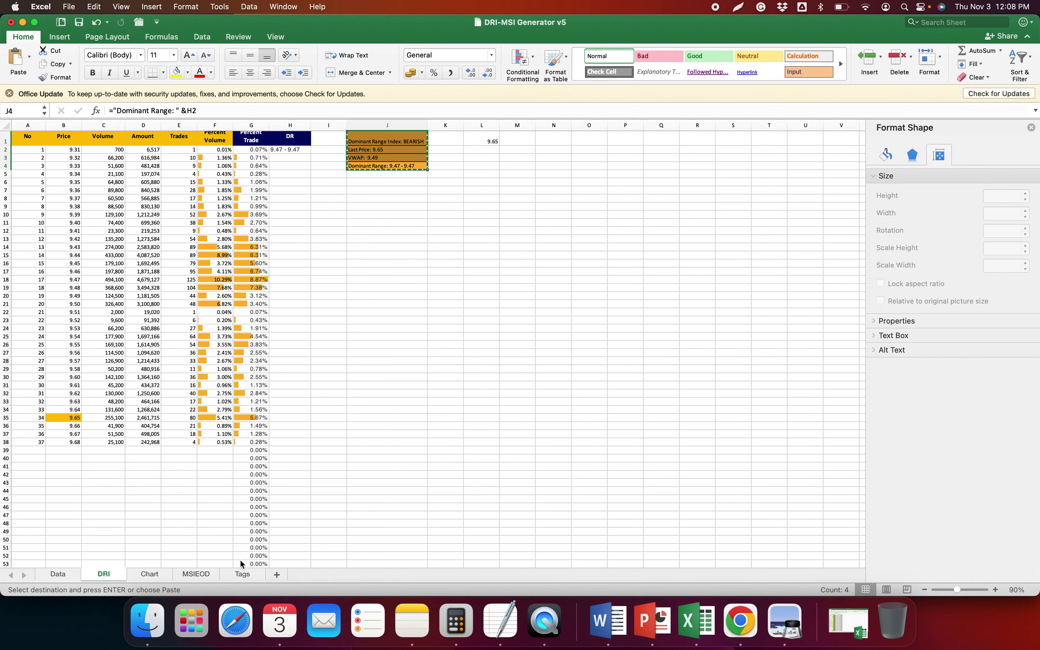
Paste DMC's 38 broker transactions into MSIEOD!A2 as text and copy the sentiment summary
{"action": "left_click", "coordinate": [196, 574]}
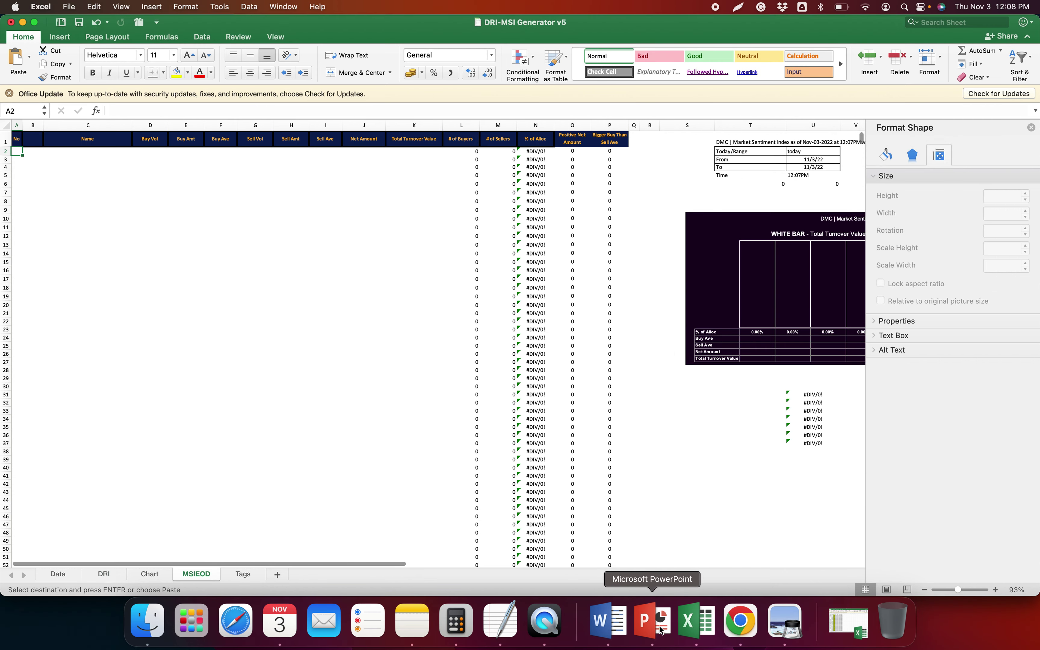
{"action": "left_click", "coordinate": [740, 621]}
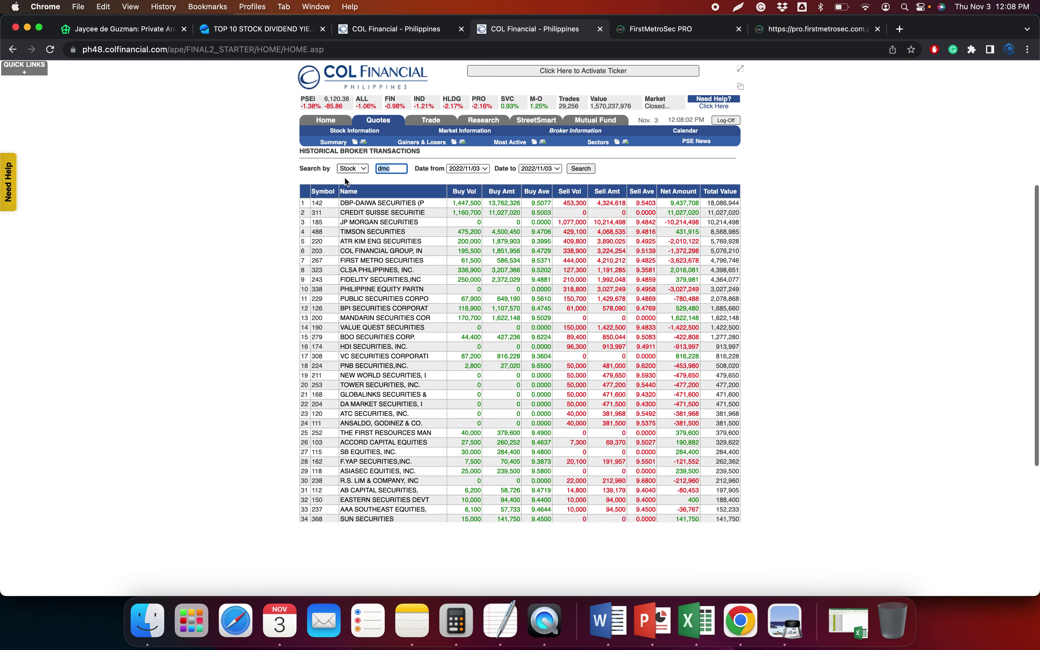
{"action": "left_click_drag", "start_coordinate": [303, 205], "coordinate": [748, 494]}
{"action": "key", "text": "super+c"}
{"action": "key", "text": "super+Tab"}
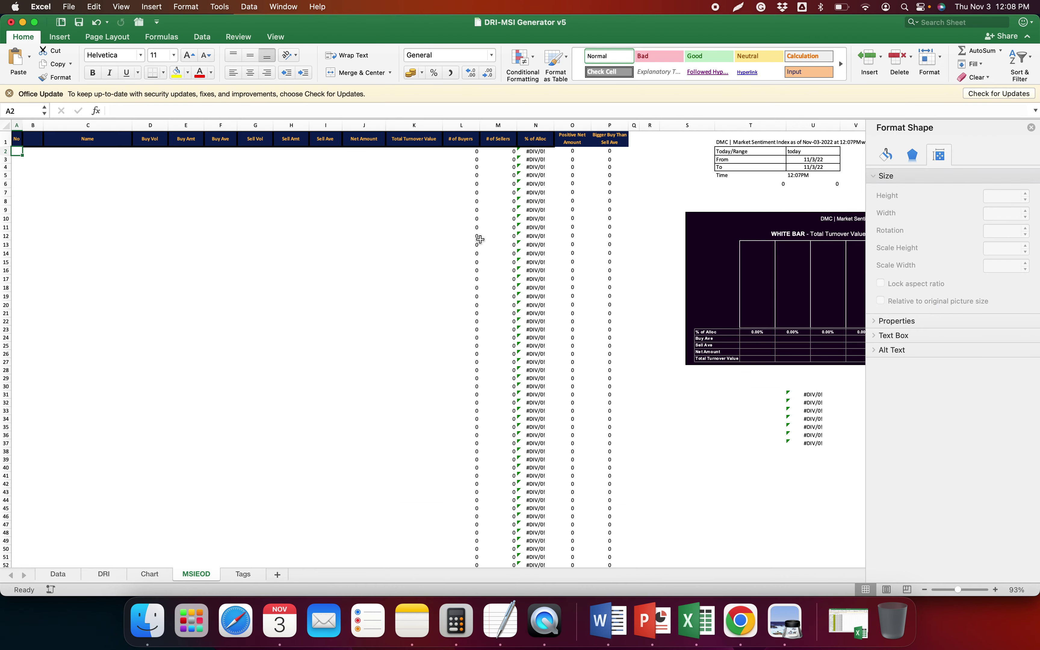
{"action": "key", "text": "ctrl+super+v"}
{"action": "key", "text": "Return"}
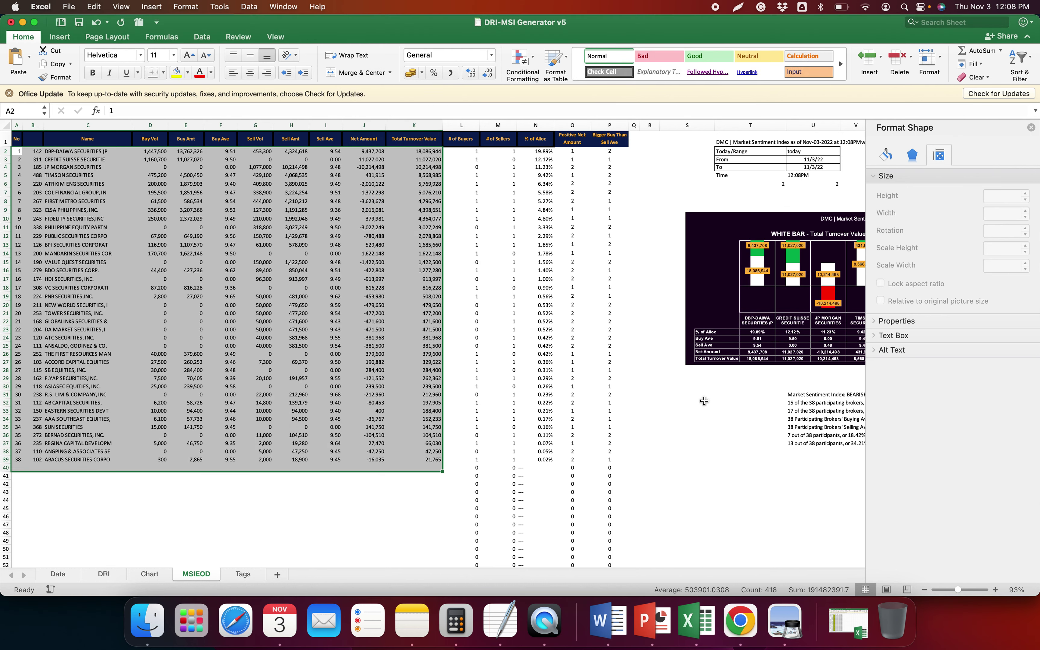
{"action": "left_click", "coordinate": [802, 418]}
{"action": "key", "text": "super+c"}
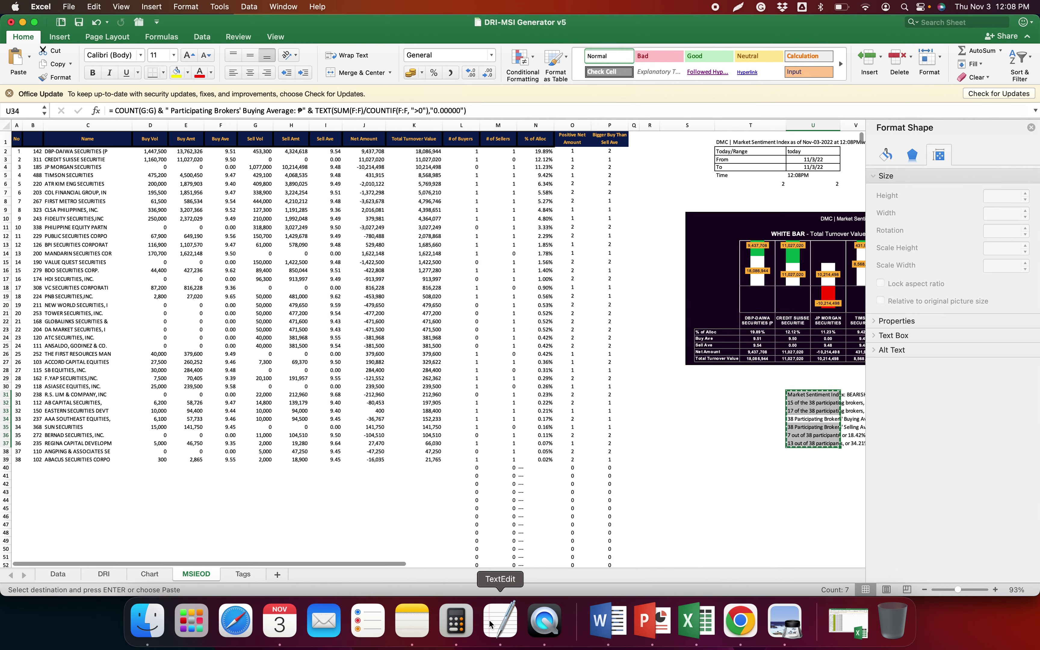
{"action": "left_click", "coordinate": [495, 610]}
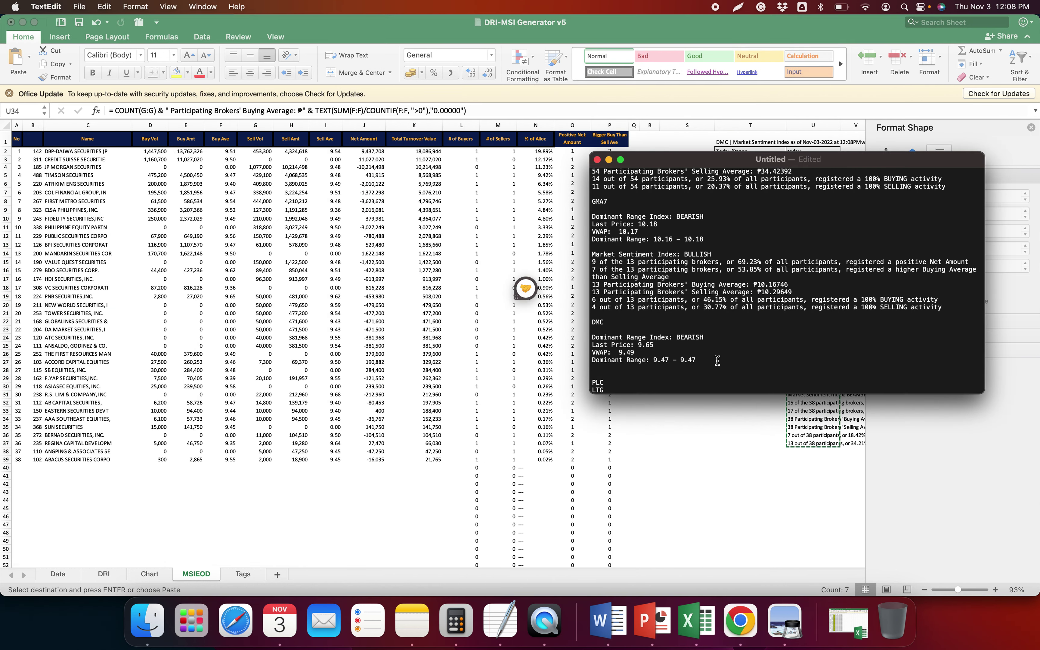
Paste DMC's BEARISH sentiment lines (38 brokers, ₱9.48780 buy, ₱9.50047 sell) into the note, adding a blank line
{"action": "key", "text": "super+v"}
{"action": "key", "text": "Return"}
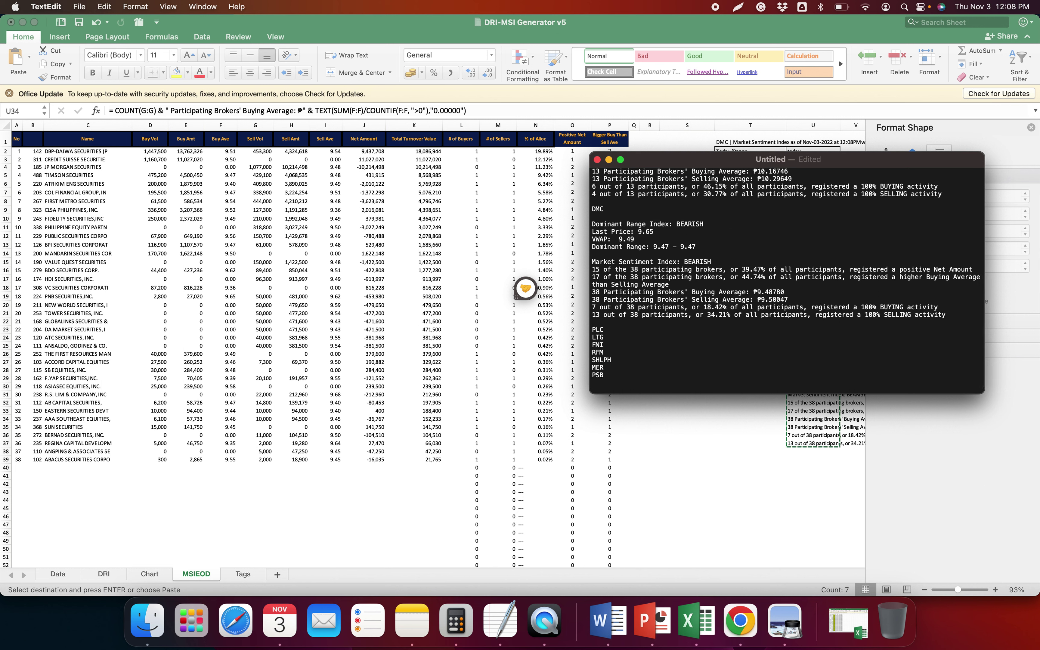
{"action": "scroll", "coordinate": [710, 261], "scroll_direction": "up", "scroll_amount": 3}
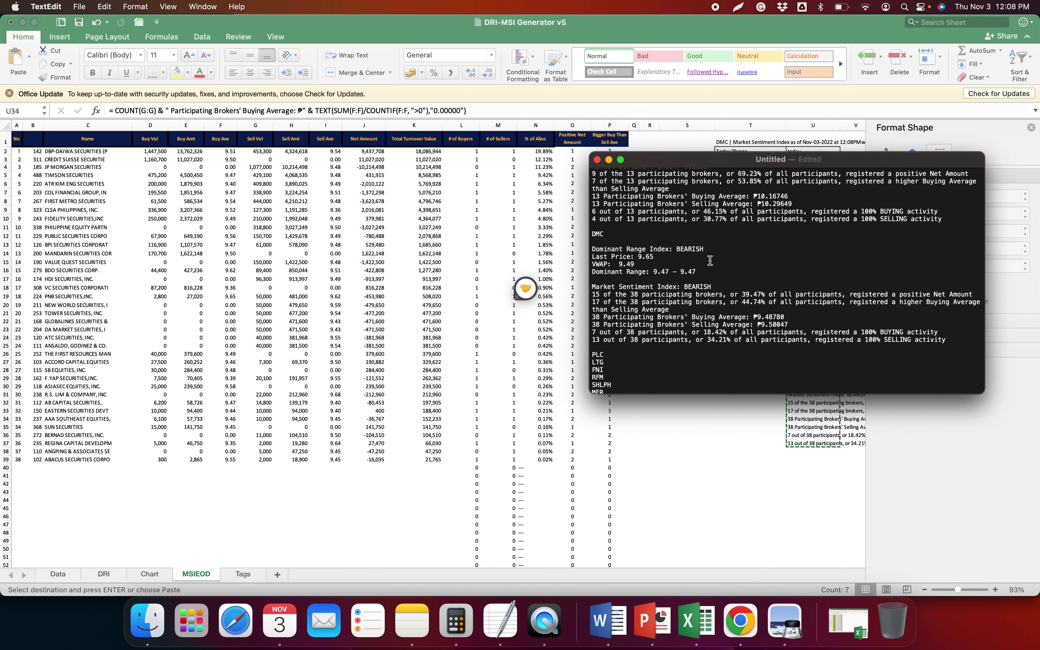
{"action": "scroll", "coordinate": [710, 261], "scroll_direction": "up", "scroll_amount": 1}
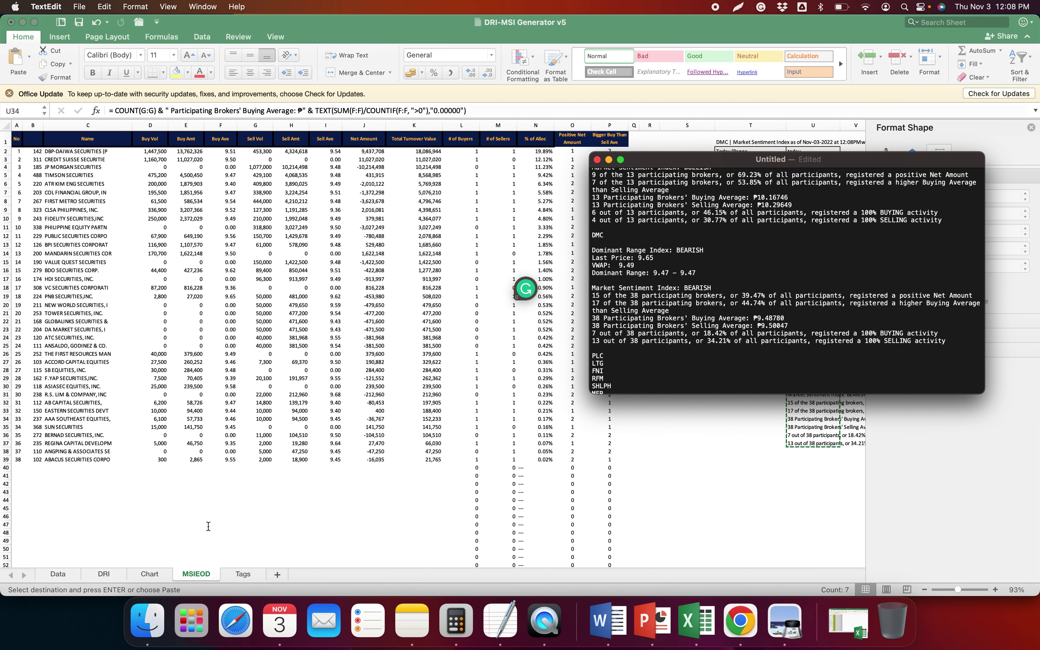
{"action": "scroll", "coordinate": [209, 526], "scroll_direction": "right", "scroll_amount": 1}
Scale both DMC distribution charts' height up in stages to 600%, making them 8.62 inches tall
{"action": "left_click", "coordinate": [151, 574]}
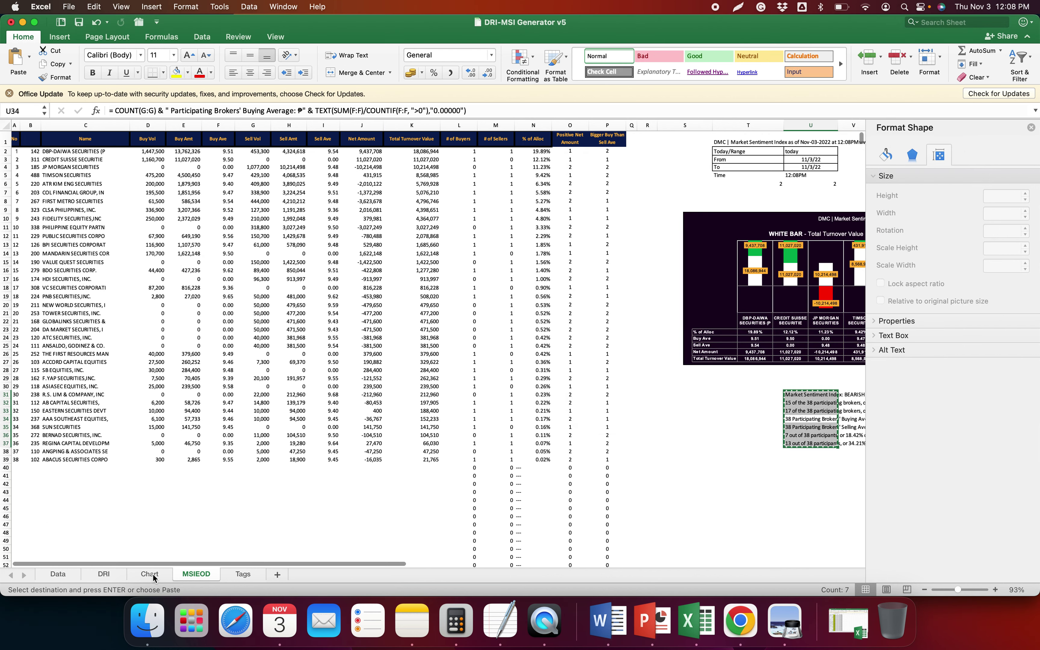
{"action": "left_click", "coordinate": [152, 574]}
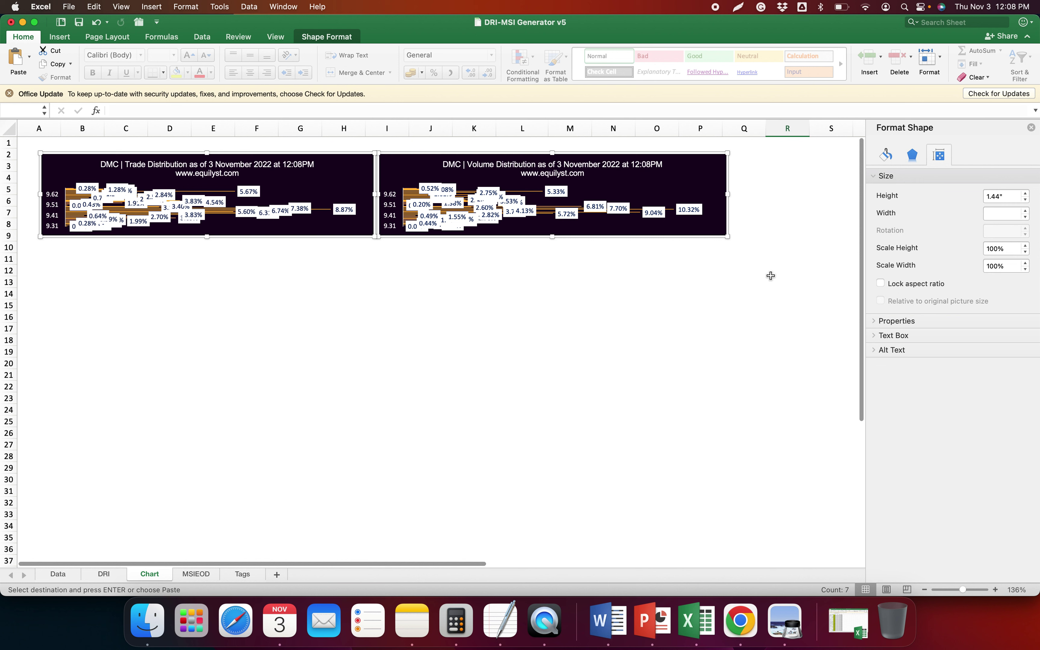
{"action": "left_click", "coordinate": [1002, 249]}
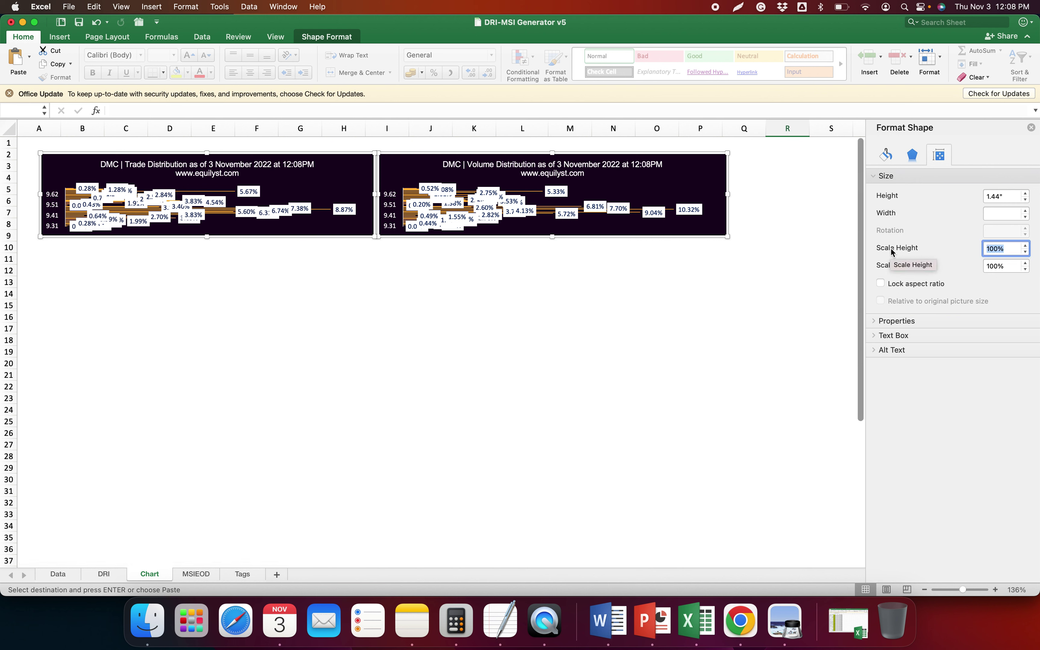
{"action": "type", "text": "200"}
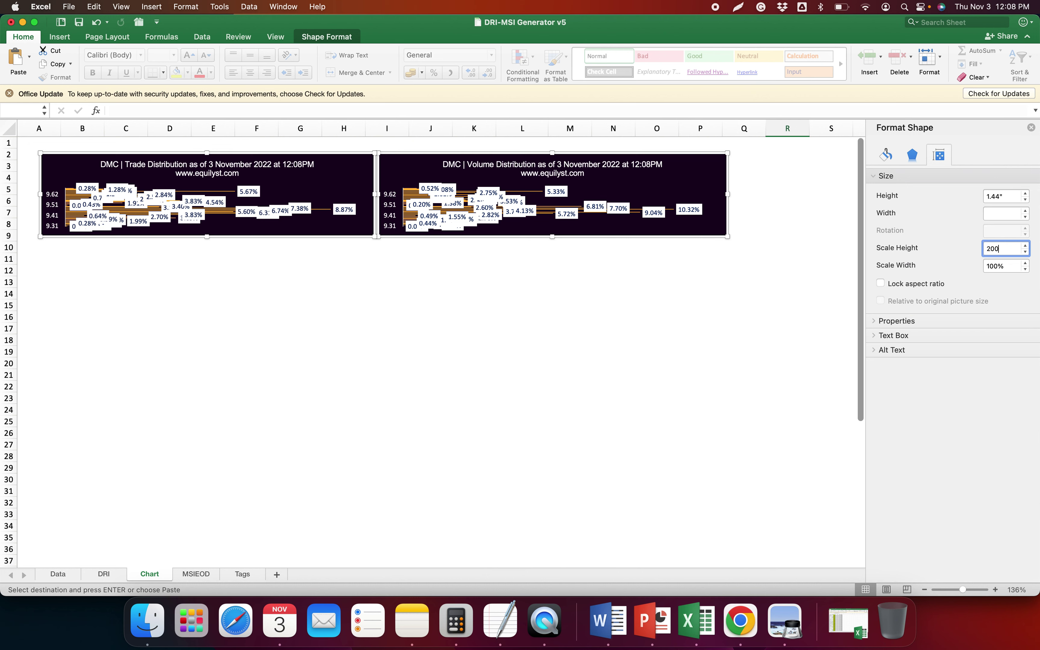
{"action": "key", "text": "Return"}
{"action": "type", "text": "3"}
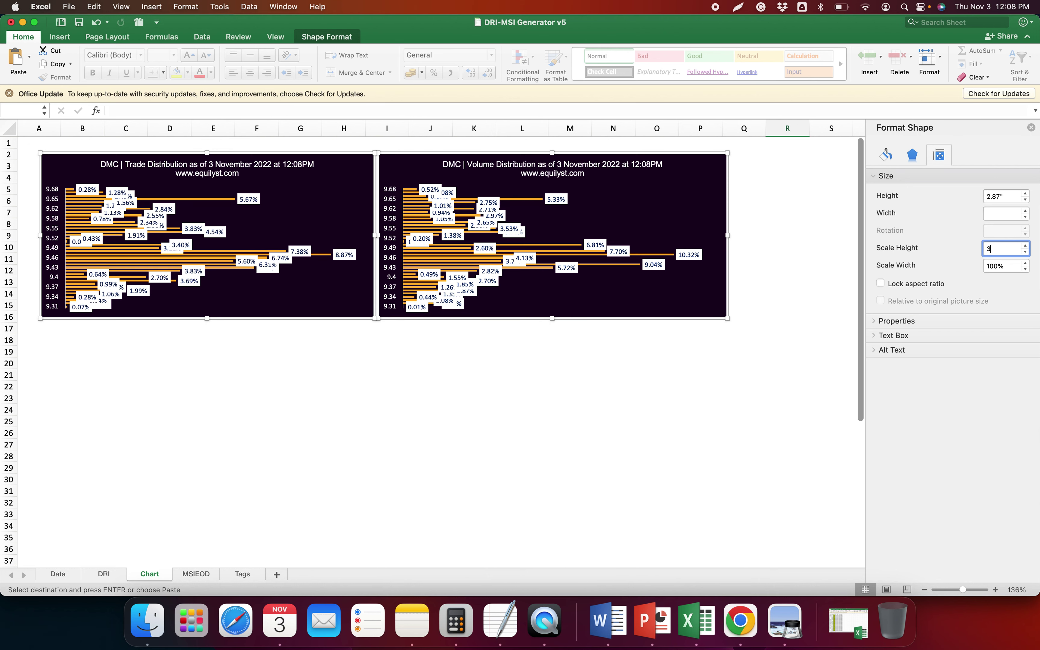
{"action": "key", "text": "Return"}
{"action": "type", "text": "400"}
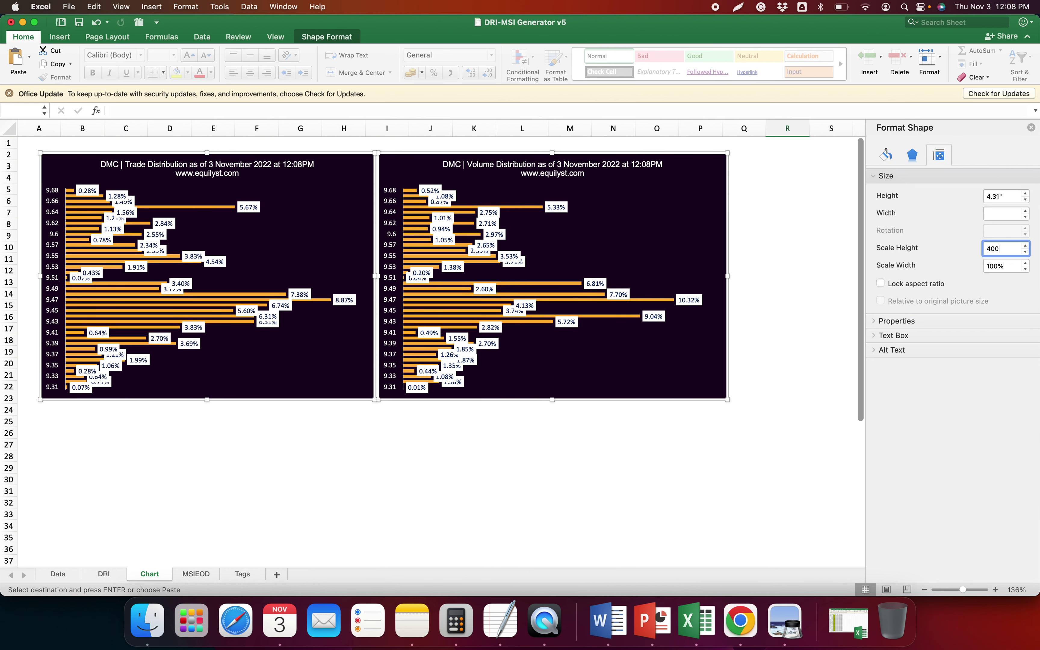
{"action": "key", "text": "Return"}
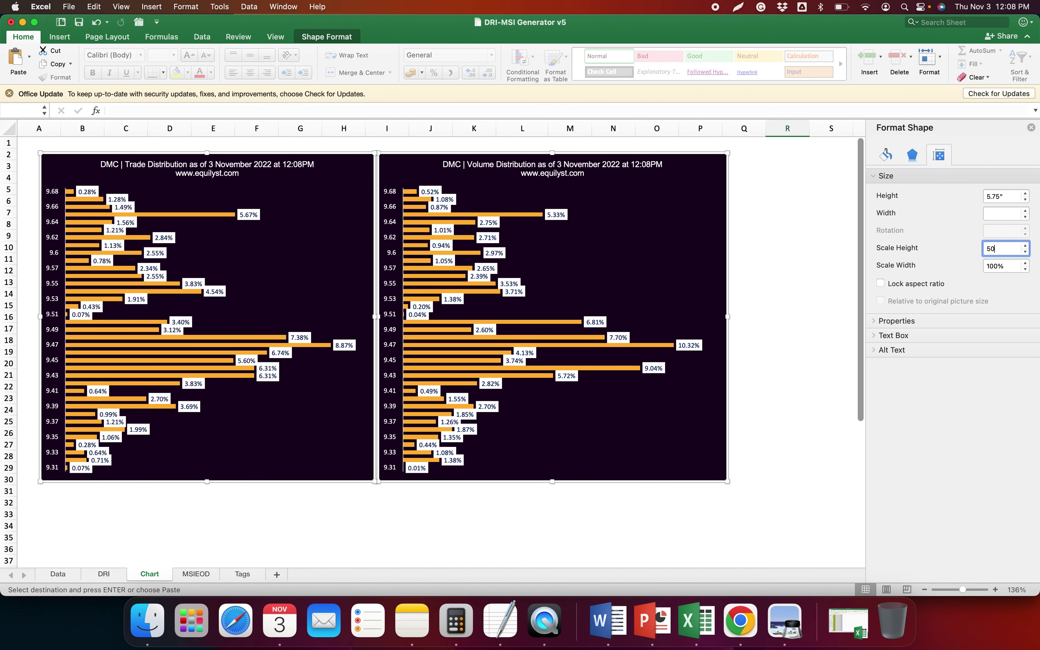
{"action": "type", "text": "500"}
{"action": "key", "text": "Return"}
{"action": "type", "text": "600"}
{"action": "key", "text": "Return"}
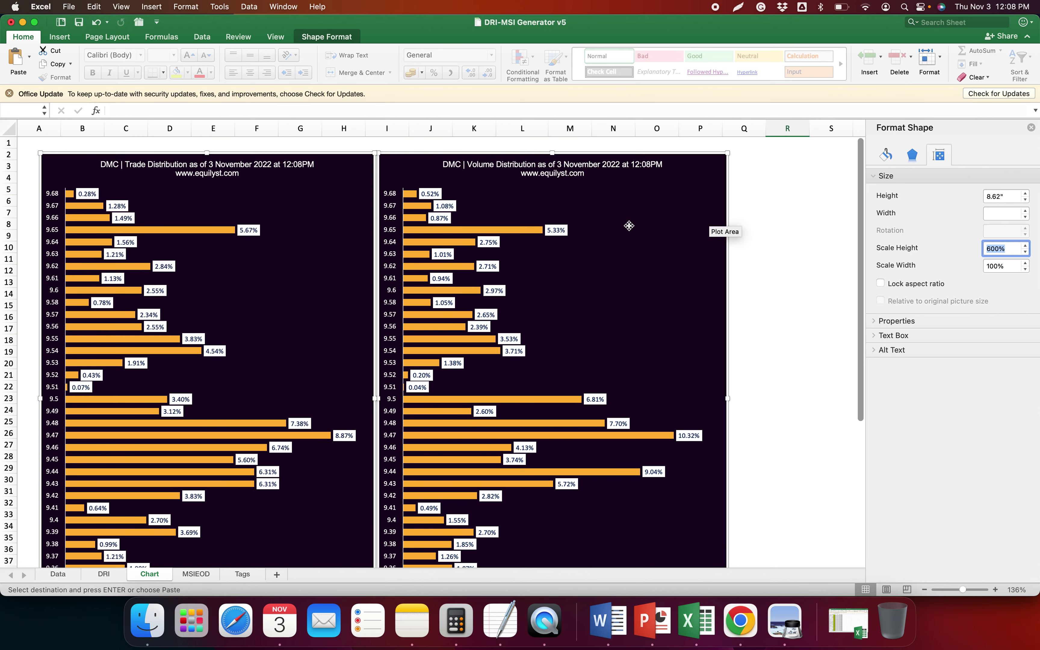
{"action": "scroll", "coordinate": [627, 223], "scroll_direction": "right", "scroll_amount": 1}
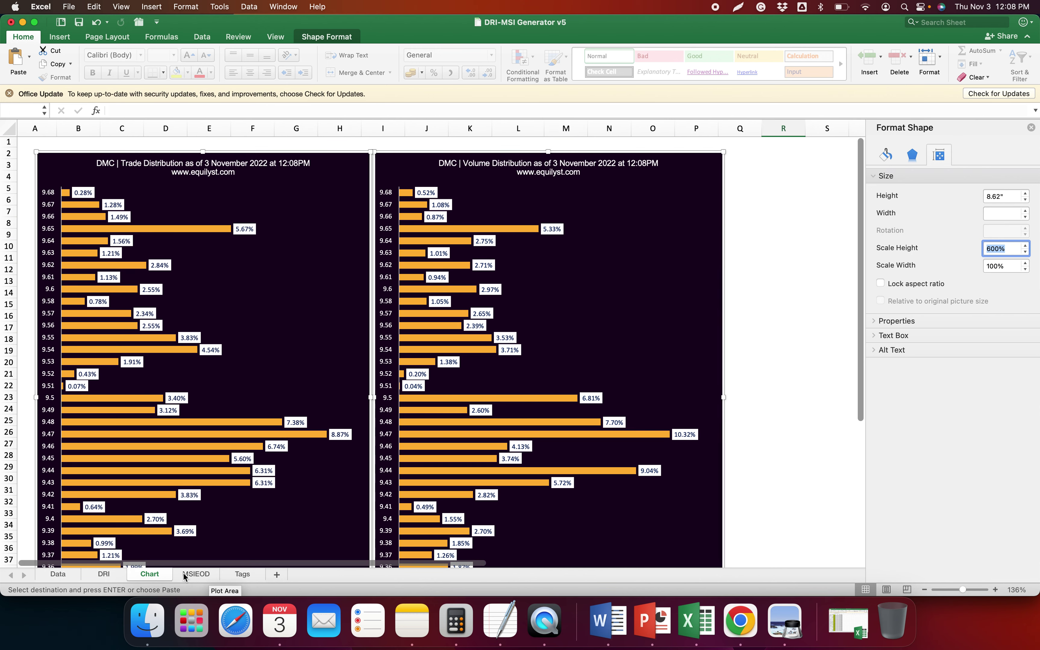
{"action": "left_click", "coordinate": [104, 574]}
{"action": "left_click", "coordinate": [511, 230]}
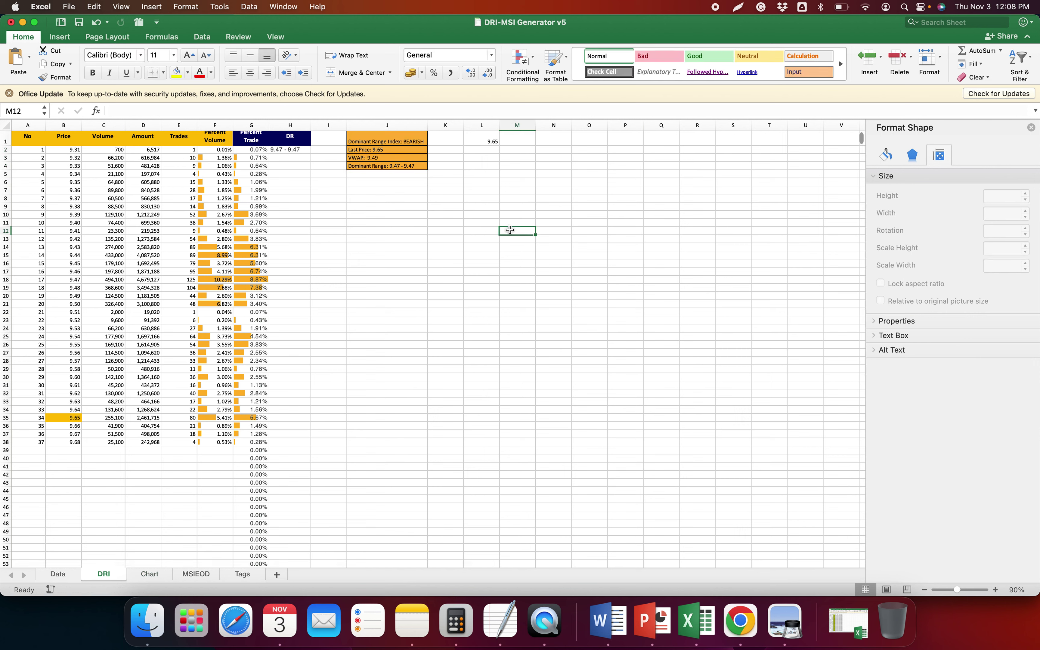
{"action": "left_click", "coordinate": [197, 575]}
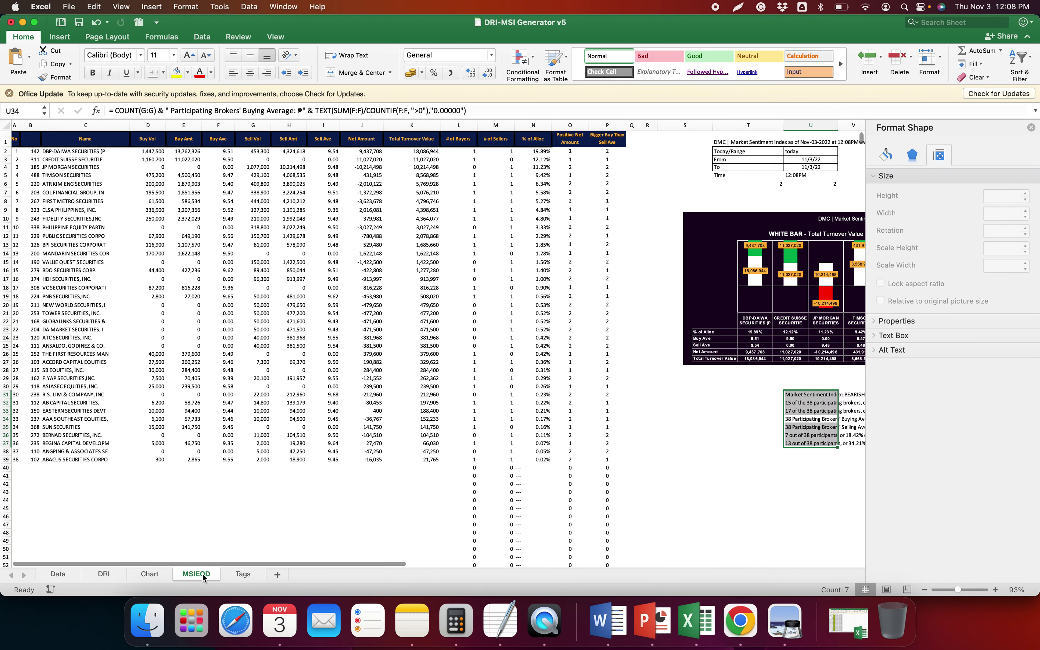
{"action": "scroll", "coordinate": [601, 388], "scroll_direction": "right", "scroll_amount": 6}
{"action": "left_click_drag", "start_coordinate": [352, 500], "coordinate": [606, 498]}
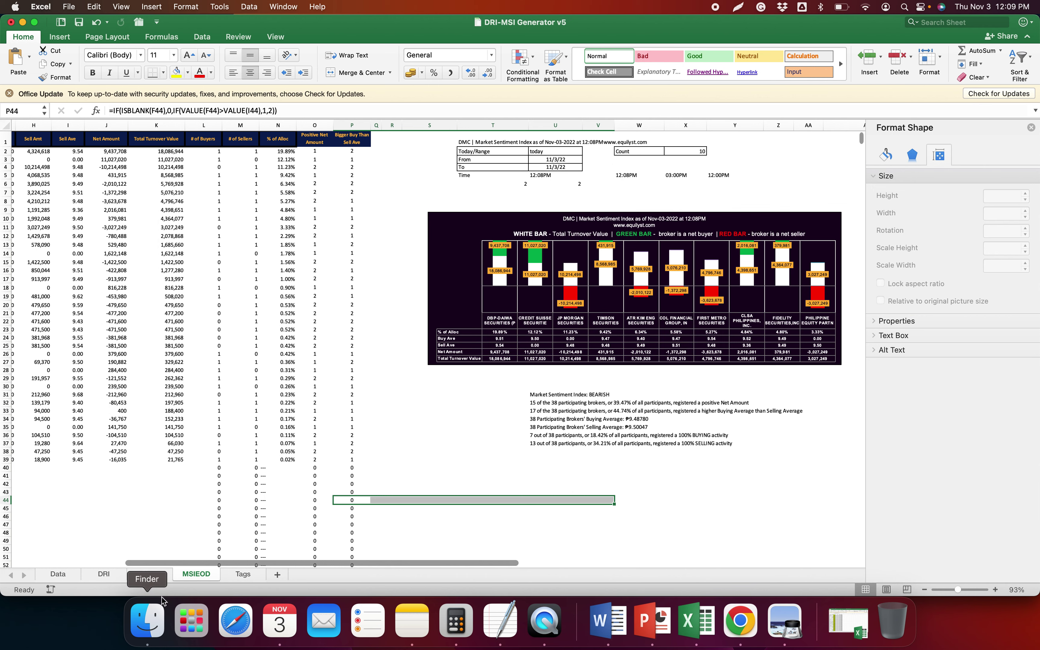
{"action": "left_click", "coordinate": [151, 575]}
{"action": "left_click", "coordinate": [507, 190]}
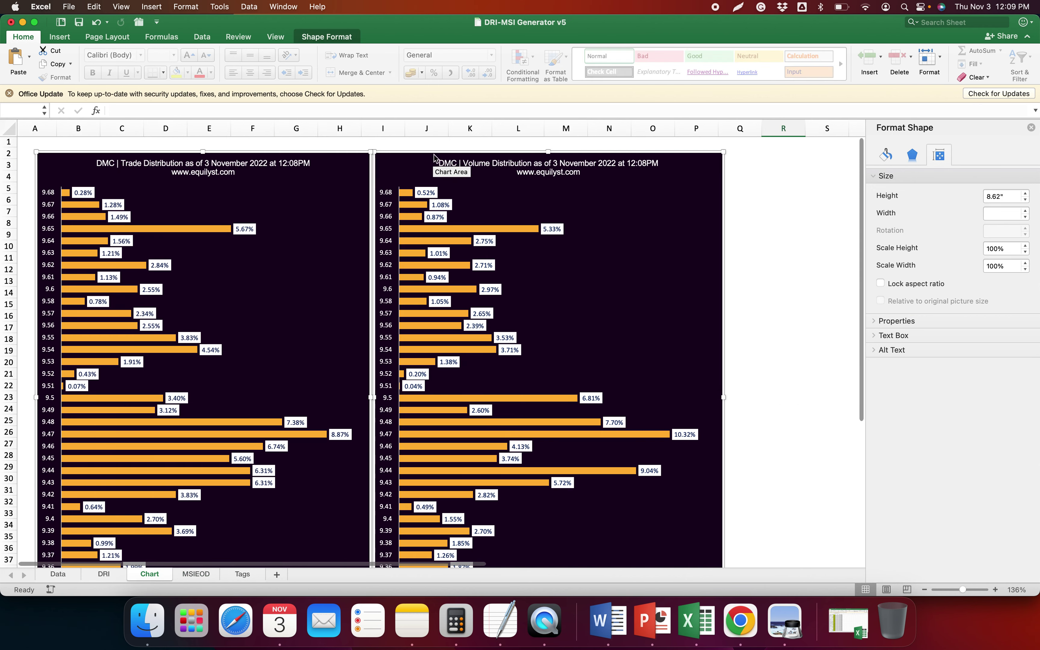
Save the selected distribution charts as the 'DMC - Dominant Range Index' PNG
{"action": "right_click", "coordinate": [434, 151]}
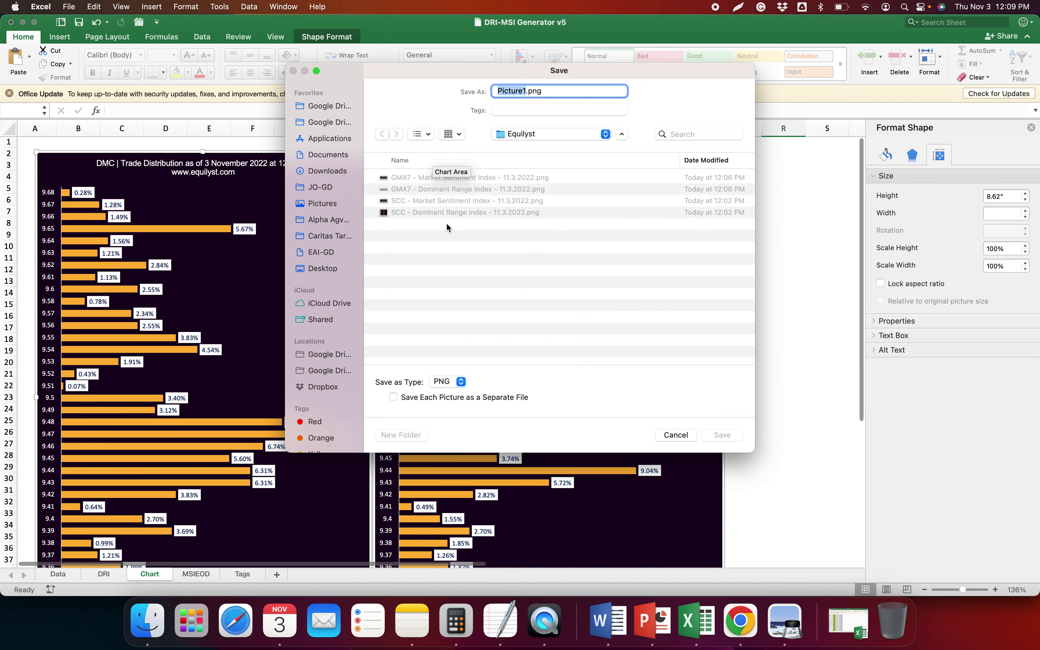
{"action": "left_click", "coordinate": [445, 191]}
{"action": "double_click", "coordinate": [510, 89]}
{"action": "type", "text": "DMC - Dominant Range Index - 11.3"}
{"action": "key", "text": "Return"}
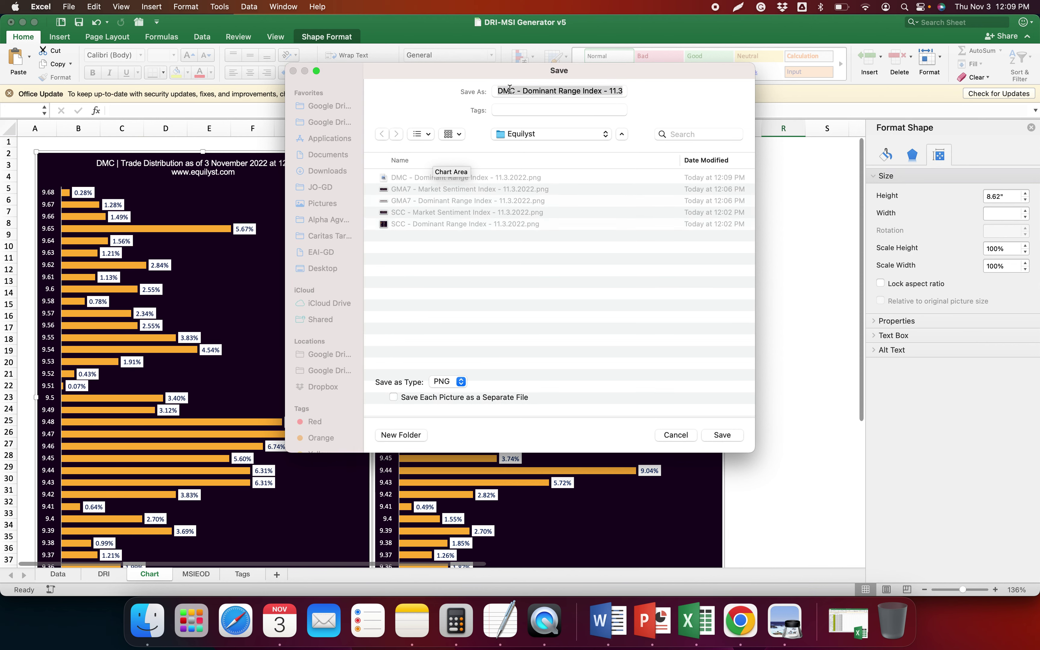
Save the MSIEOD market sentiment chart as the 'DMC - Market Sentiment Index' PNG
{"action": "left_click", "coordinate": [205, 576]}
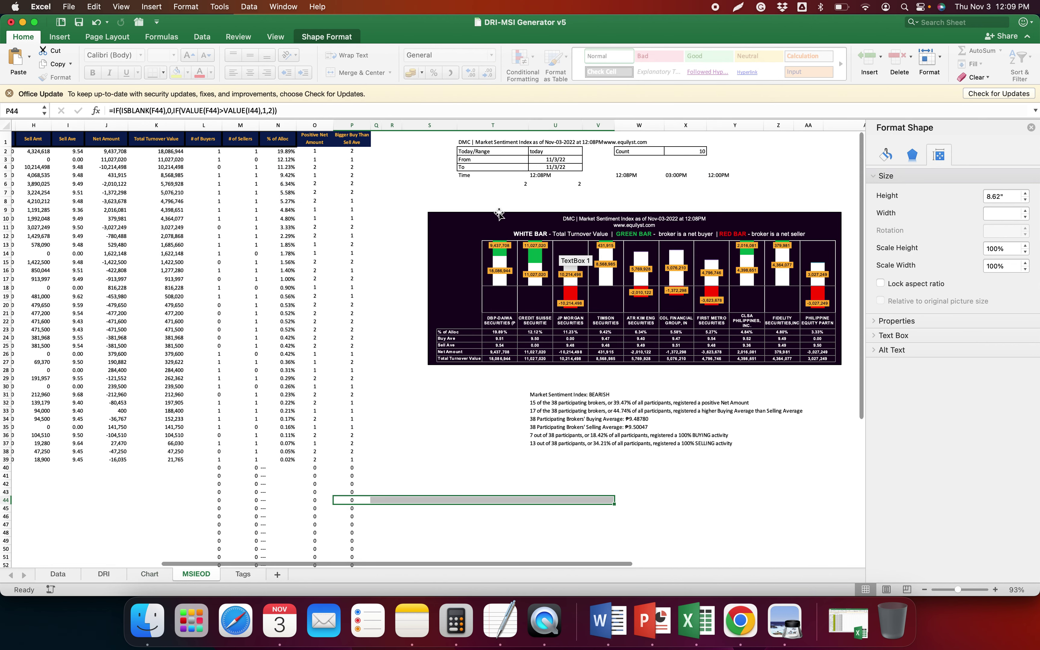
{"action": "left_click", "coordinate": [484, 214]}
{"action": "right_click", "coordinate": [483, 214]}
{"action": "left_click", "coordinate": [522, 419]}
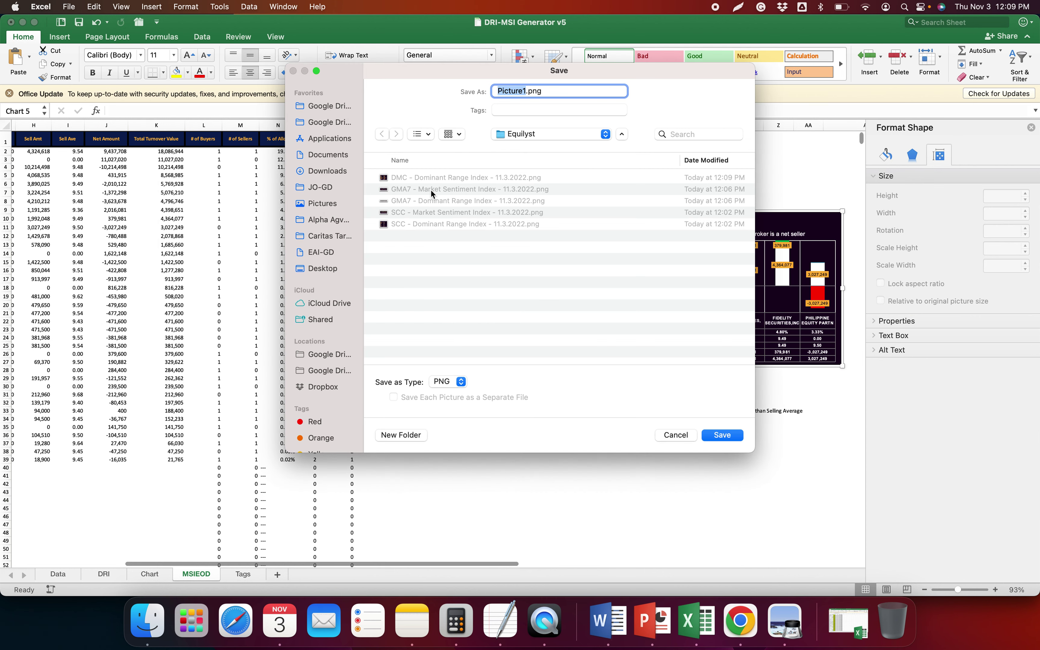
{"action": "left_click", "coordinate": [454, 190]}
{"action": "double_click", "coordinate": [509, 90]}
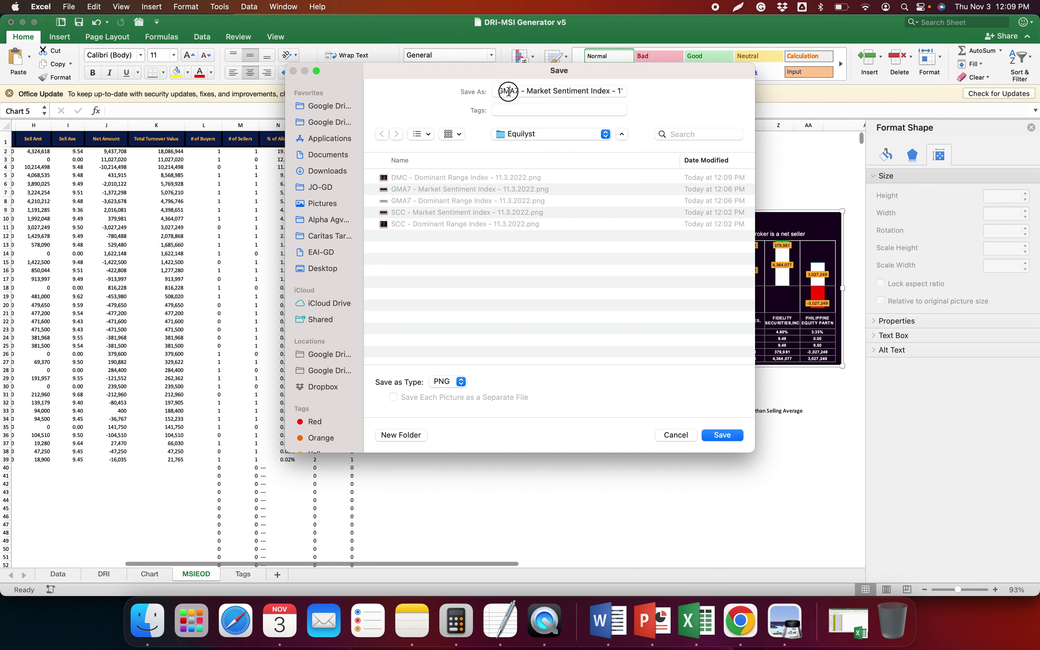
{"action": "type", "text": "DMC"}
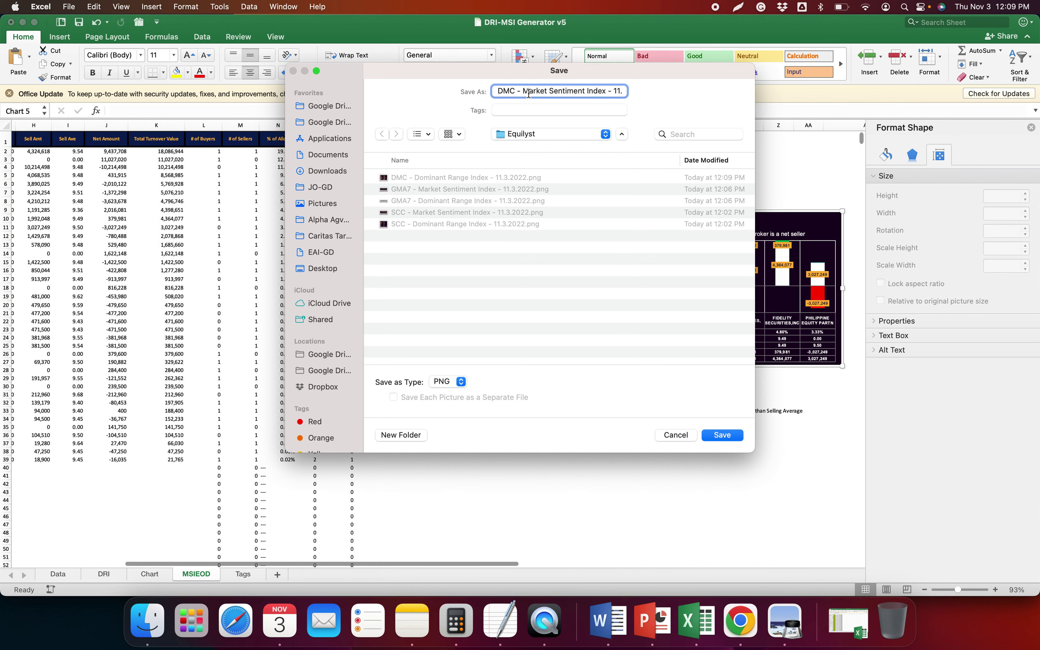
{"action": "key", "text": "Return"}
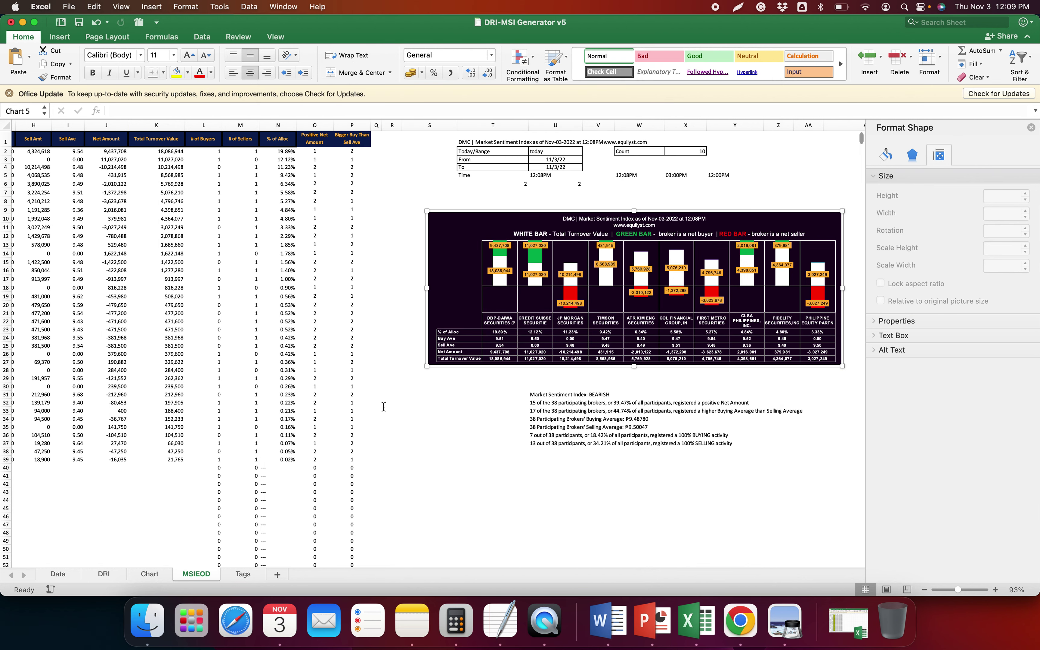
{"action": "left_click", "coordinate": [421, 482]}
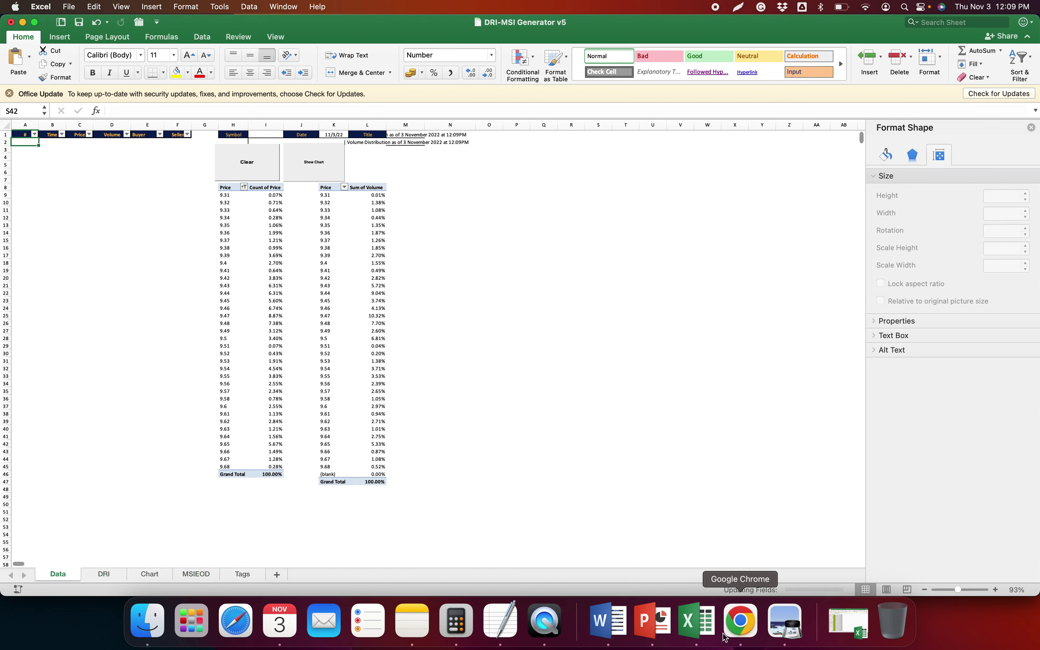
{"action": "left_click", "coordinate": [740, 632]}
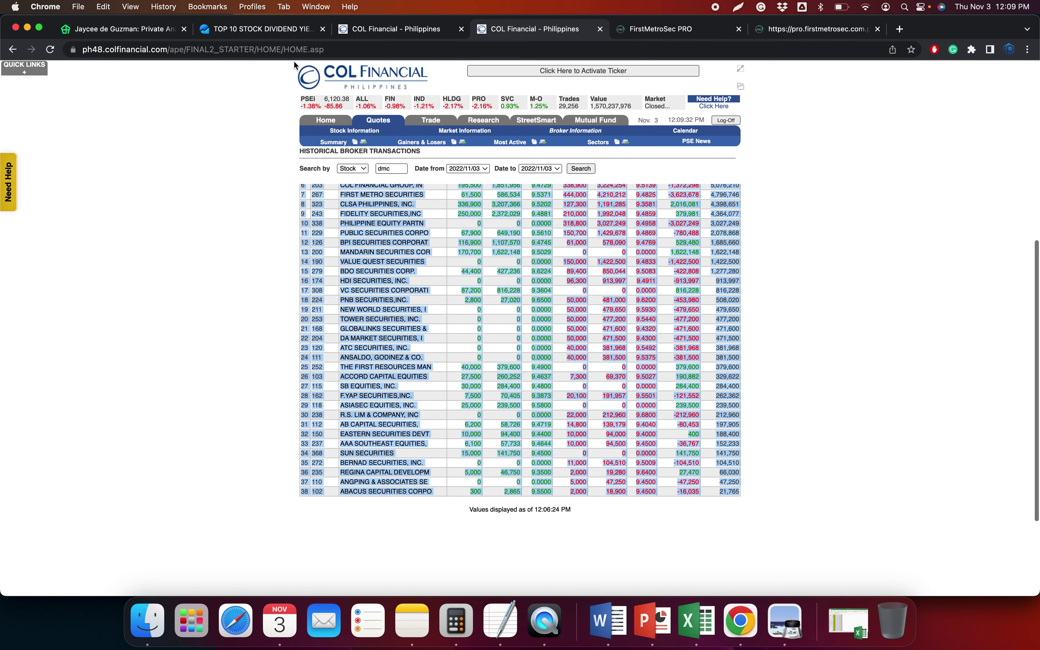
Load PLC in COL Financial's Time and Sales and Historical Broker Transactions pages
{"action": "left_click", "coordinate": [269, 27]}
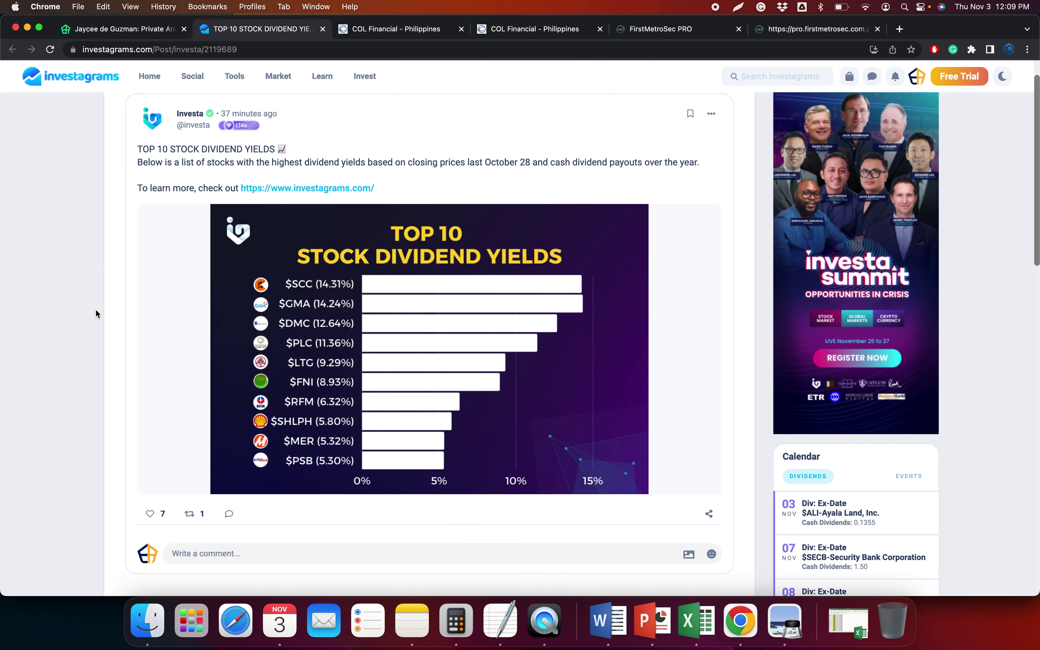
{"action": "left_click", "coordinate": [791, 29]}
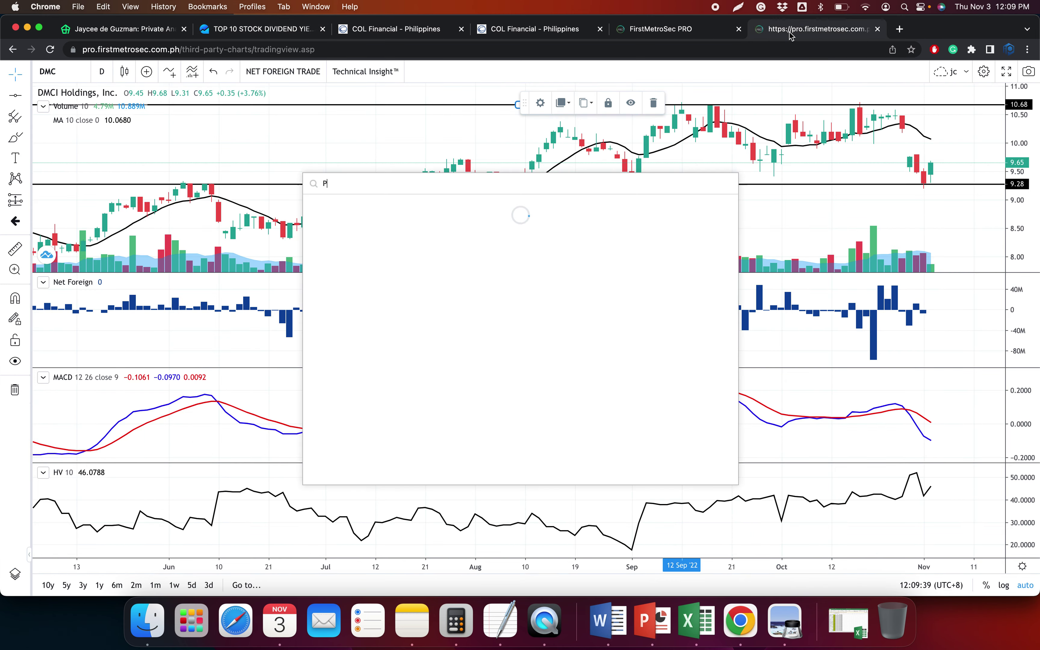
{"action": "left_click", "coordinate": [400, 29]}
{"action": "left_click", "coordinate": [371, 184]}
{"action": "key", "text": "Return"}
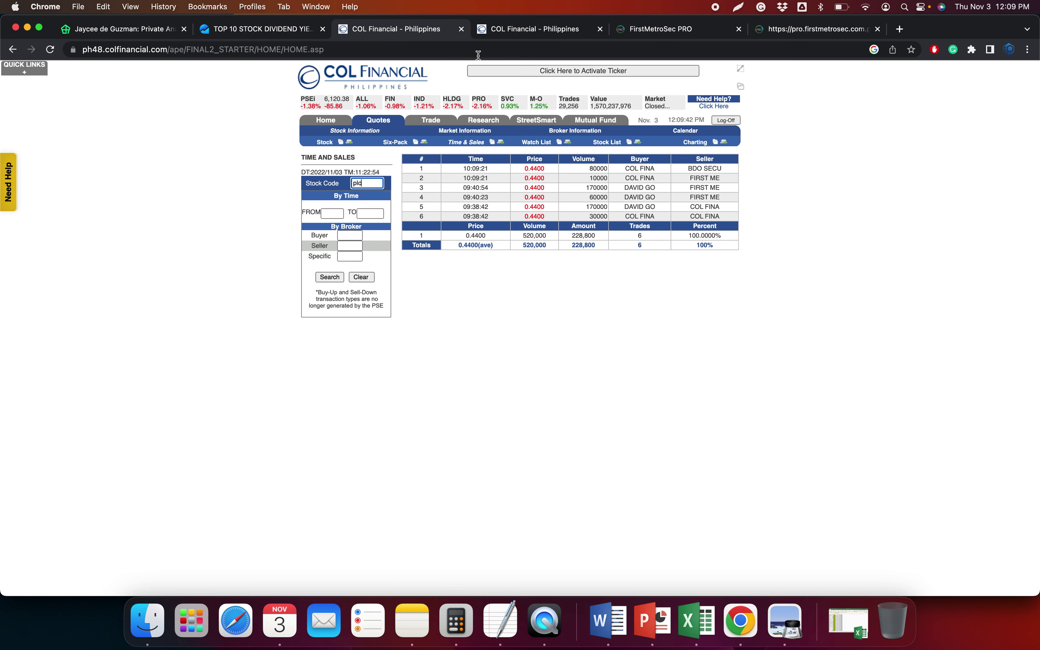
{"action": "key", "text": "ctrl+Tab"}
{"action": "left_click", "coordinate": [389, 169]}
{"action": "type", "text": "pl"}
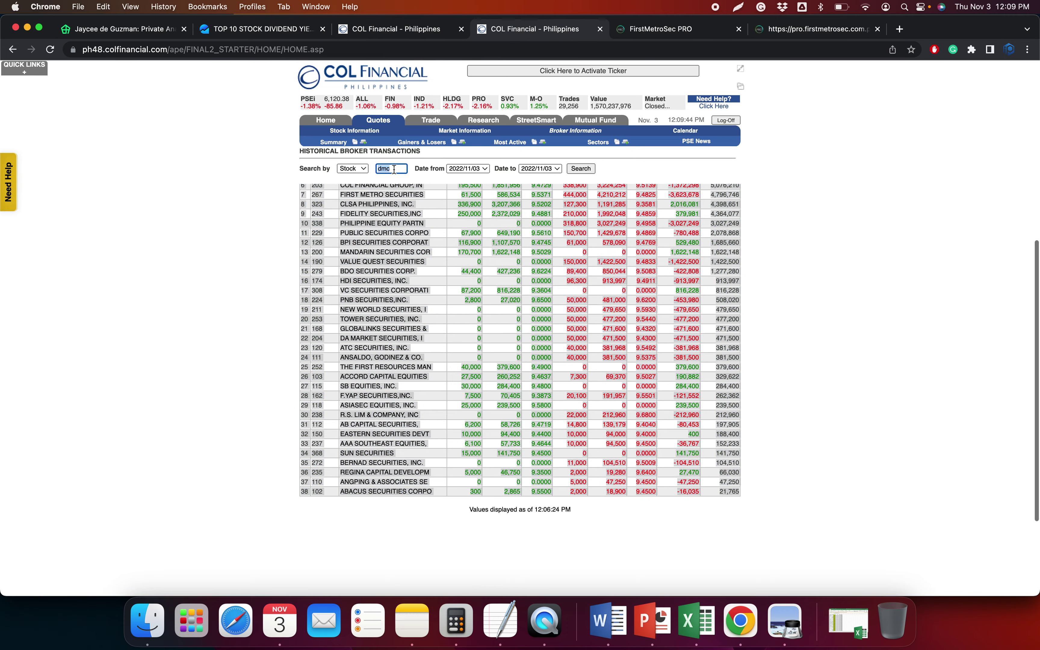
{"action": "type", "text": "c"}
{"action": "key", "text": "Return"}
Draw horizontal lines at 0.4241 and 0.4654 on PLC's FirstMetroSec price chart
{"action": "left_click", "coordinate": [774, 36]}
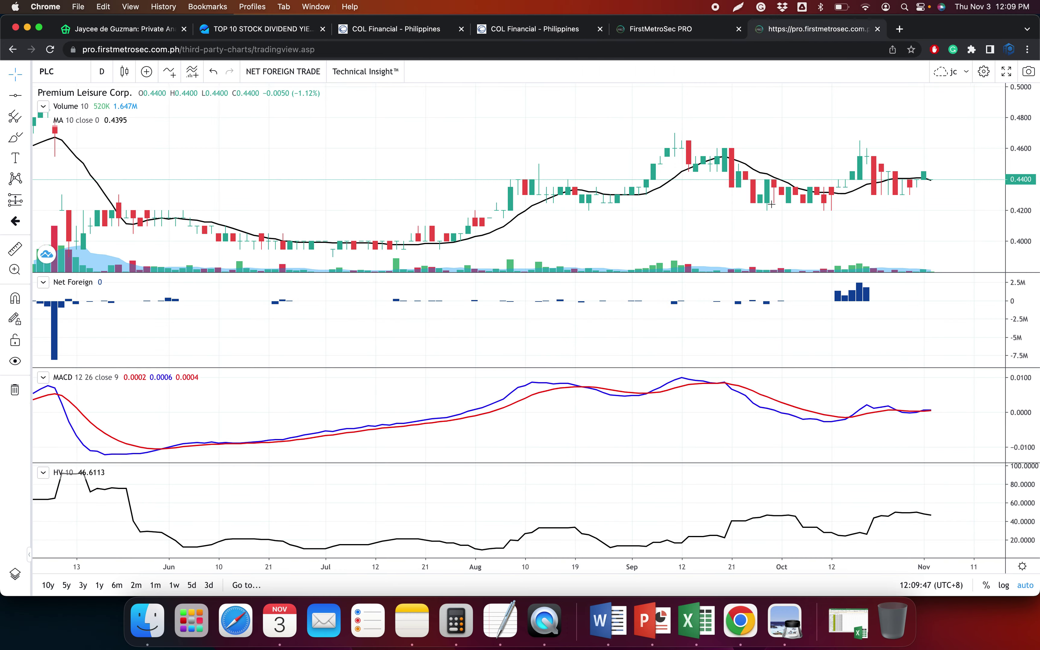
{"action": "left_click", "coordinate": [12, 98]}
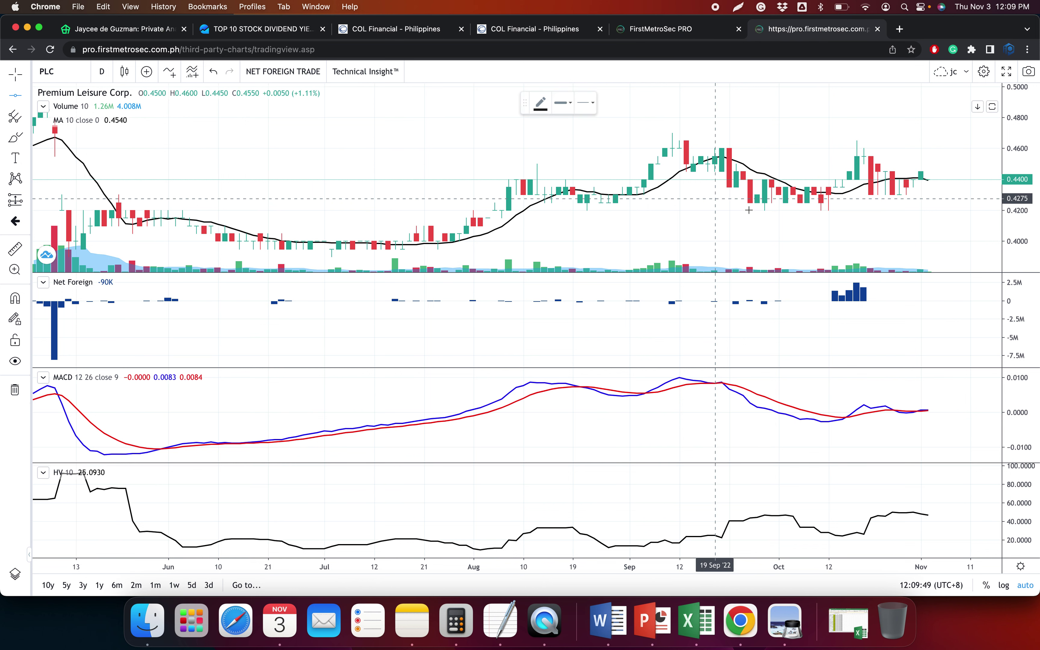
{"action": "left_click", "coordinate": [517, 203]}
{"action": "left_click", "coordinate": [15, 95]}
{"action": "left_click", "coordinate": [634, 141]}
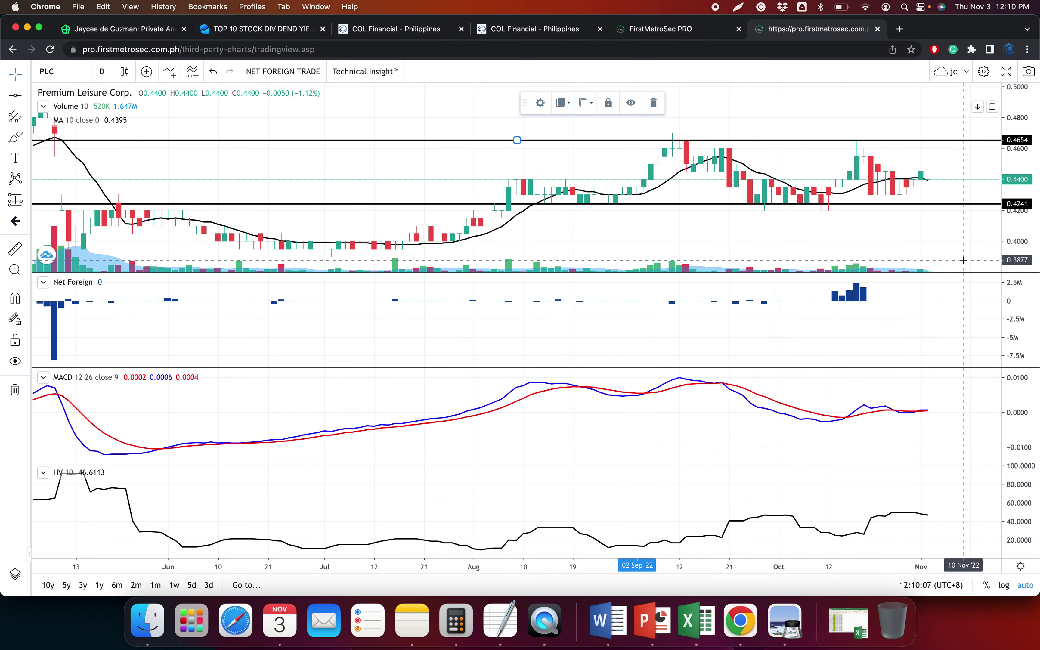
{"action": "scroll", "coordinate": [953, 246], "scroll_direction": "up", "scroll_amount": 8}
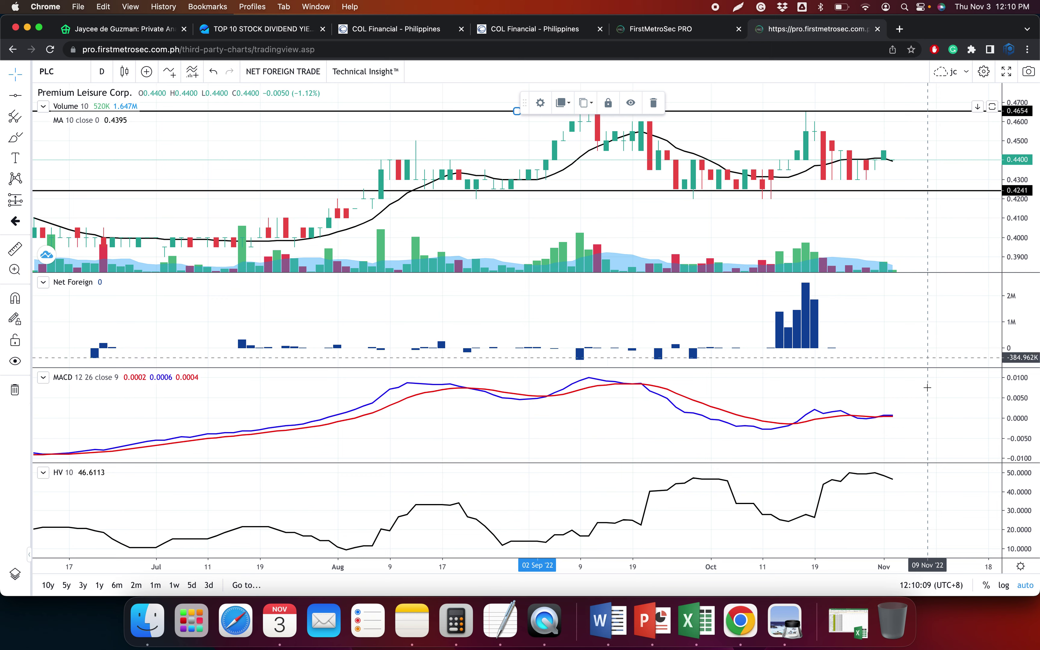
{"action": "scroll", "coordinate": [894, 430], "scroll_direction": "up", "scroll_amount": 8}
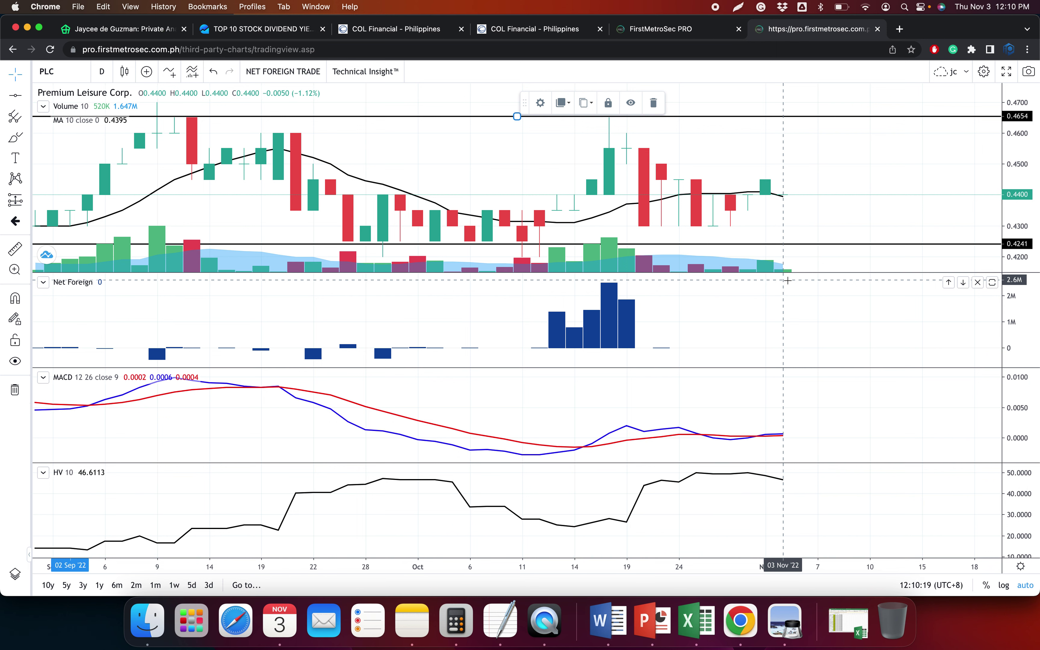
{"action": "scroll", "coordinate": [787, 281], "scroll_direction": "down", "scroll_amount": 4}
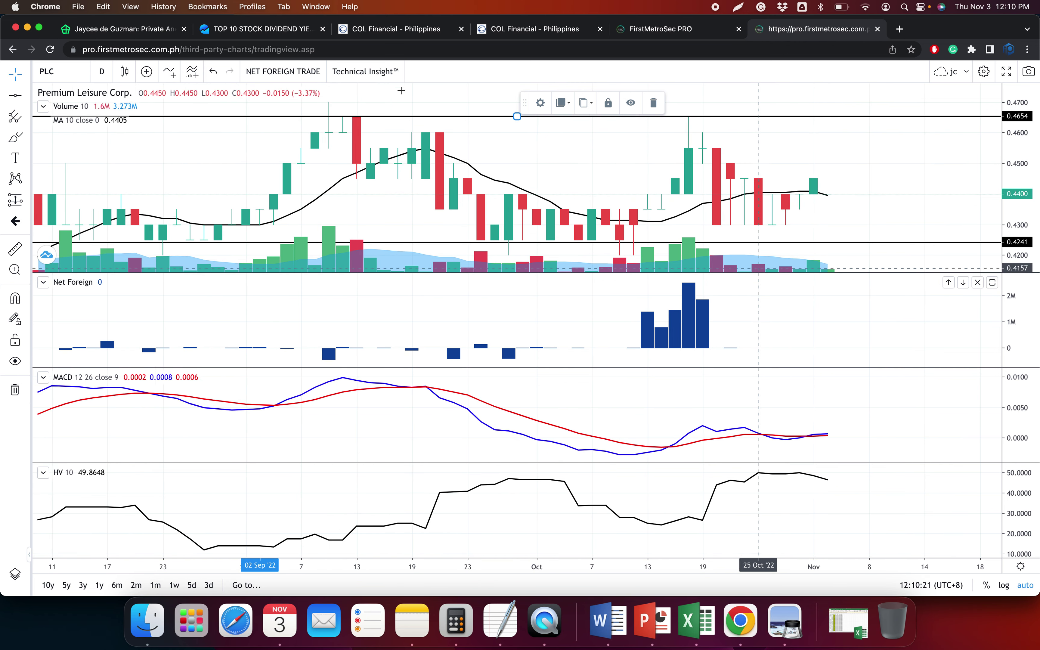
Select and copy PLC's six trade rows from the Time and Sales table
{"action": "left_click", "coordinate": [399, 29]}
{"action": "left_click_drag", "start_coordinate": [419, 167], "coordinate": [732, 215]}
{"action": "left_click", "coordinate": [697, 623]}
Paste the copied PLC trades into the workbook and enter PLC as the stock symbol
{"action": "key", "text": "ctrl+super+v"}
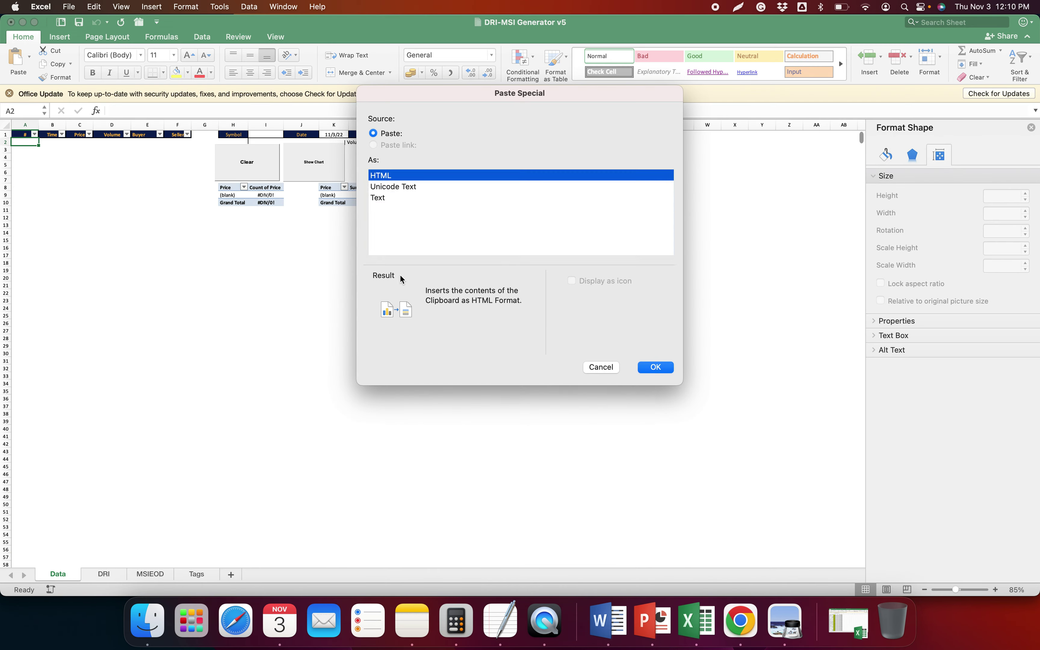
{"action": "key", "text": "Return"}
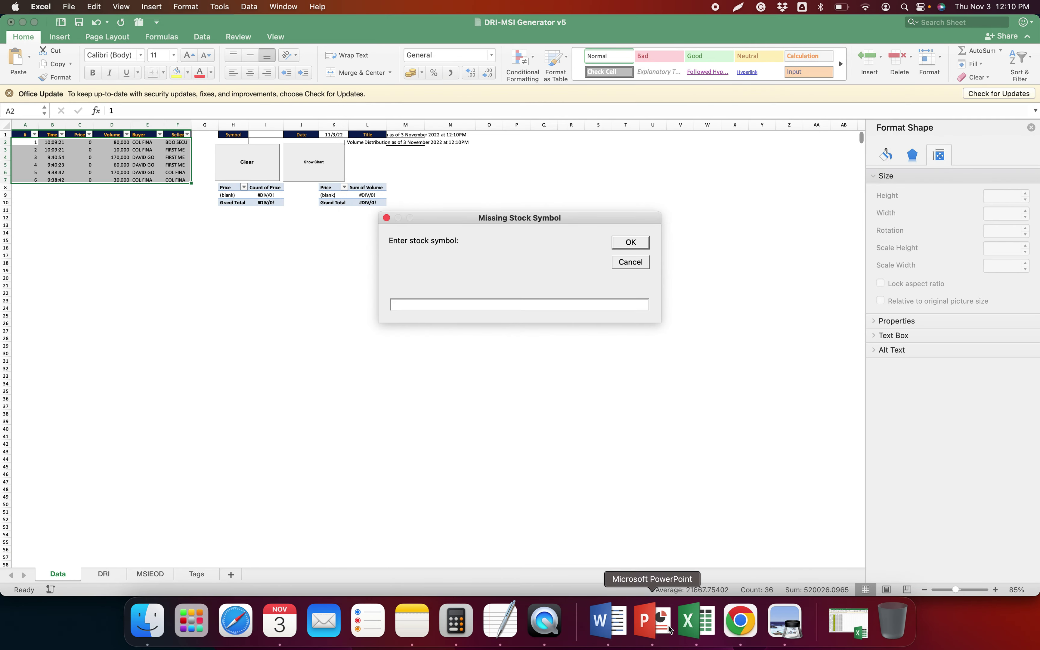
{"action": "left_click", "coordinate": [741, 621]}
{"action": "key", "text": "super+Tab"}
{"action": "type", "text": "PLC"}
{"action": "key", "text": "super+Tab"}
Copy PLC's trade summary row and paste it as values into row 2 of the DRI sheet
{"action": "left_click_drag", "start_coordinate": [416, 236], "coordinate": [733, 235]}
{"action": "key", "text": "super+c"}
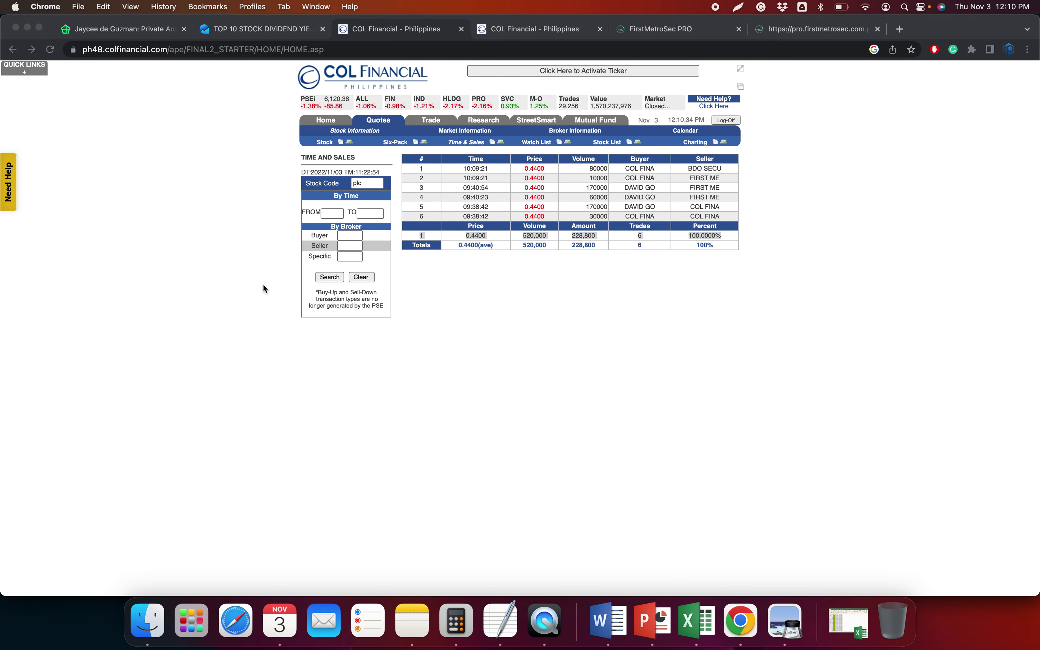
{"action": "key", "text": "super+Tab"}
{"action": "key", "text": "ctrl+Page_Up"}
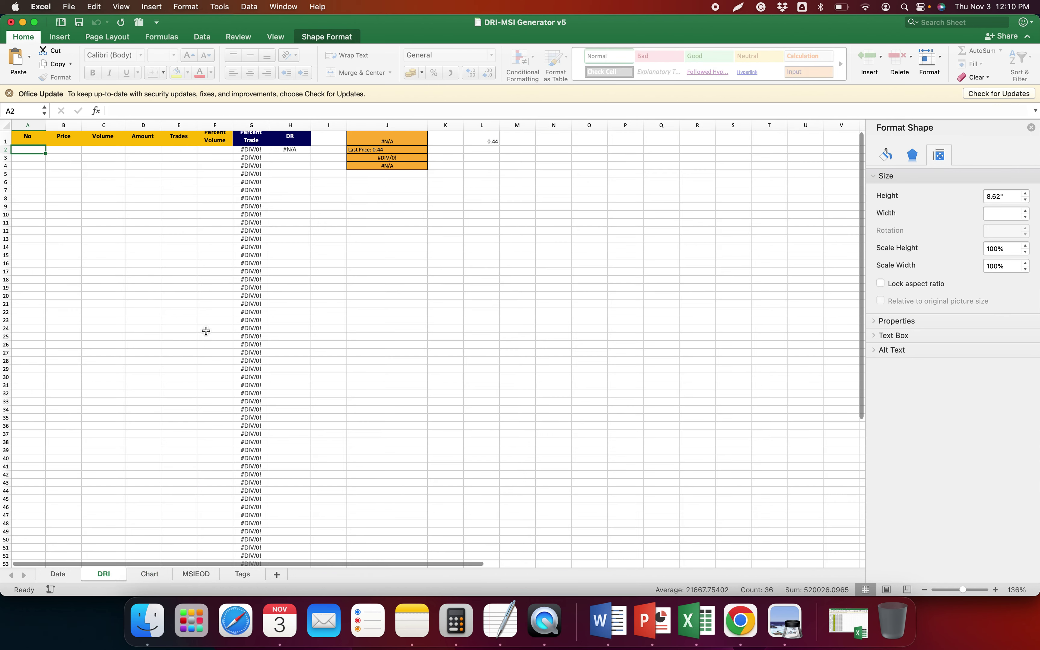
{"action": "key", "text": "ctrl+super+v"}
{"action": "key", "text": "Return"}
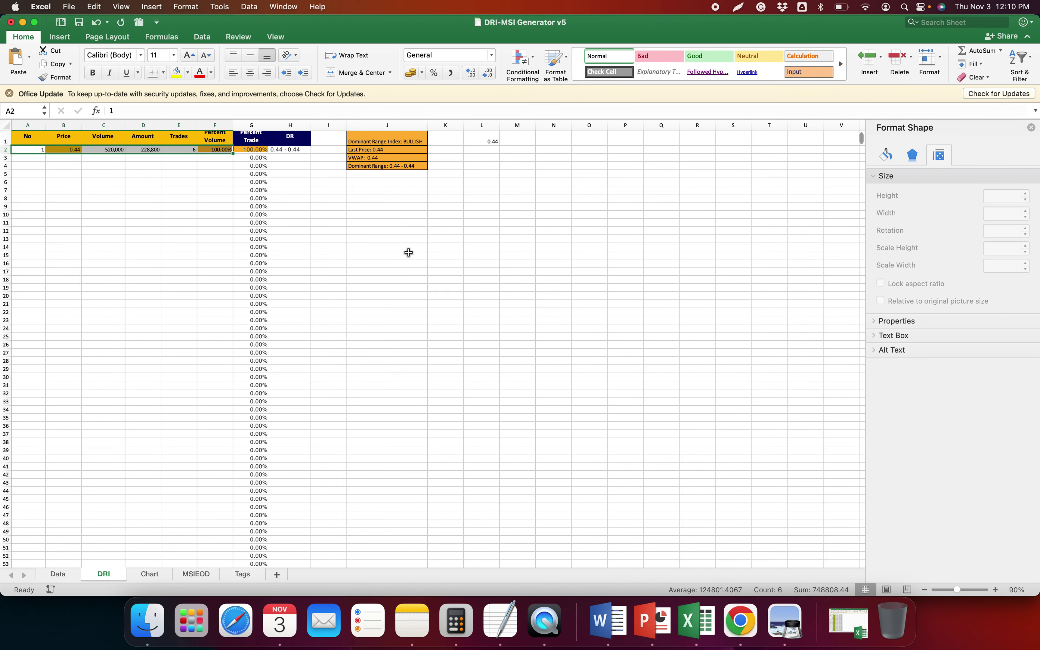
{"action": "left_click", "coordinate": [410, 253]}
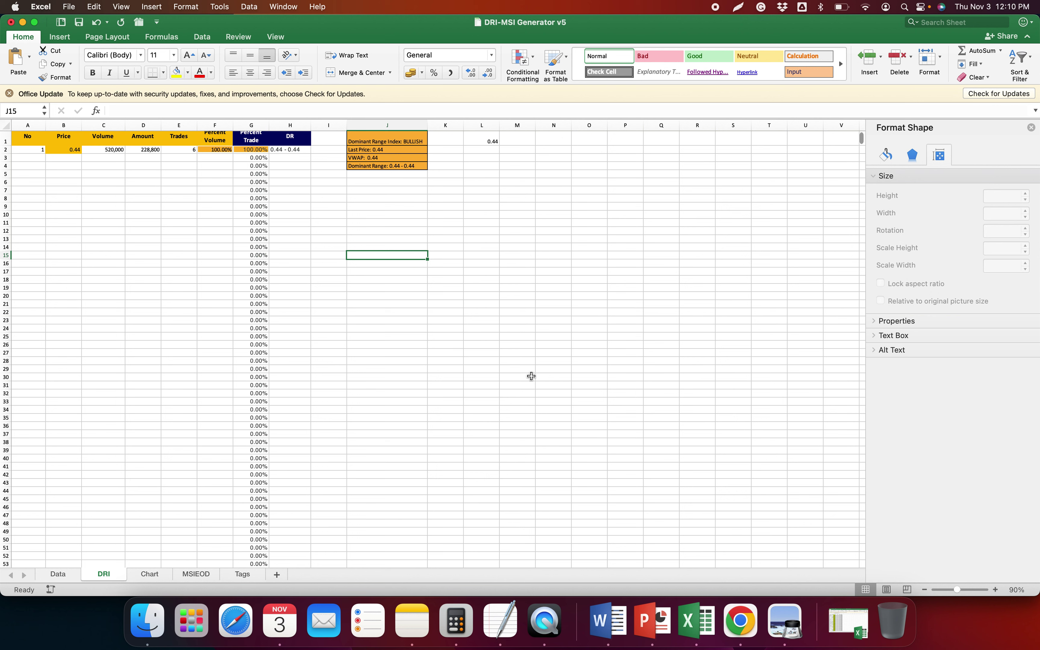
Shrink both PLC distribution charts' height in stages from 50% down to 10% (0.86 inches)
{"action": "left_click", "coordinate": [158, 575]}
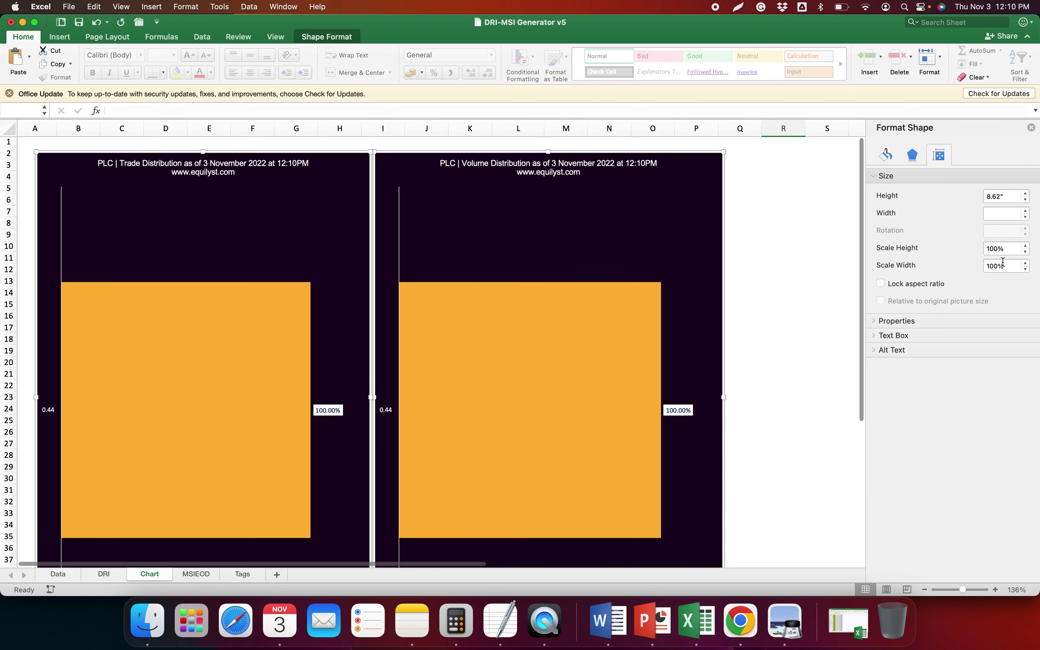
{"action": "left_click", "coordinate": [929, 248]}
{"action": "type", "text": "50"}
{"action": "key", "text": "Return"}
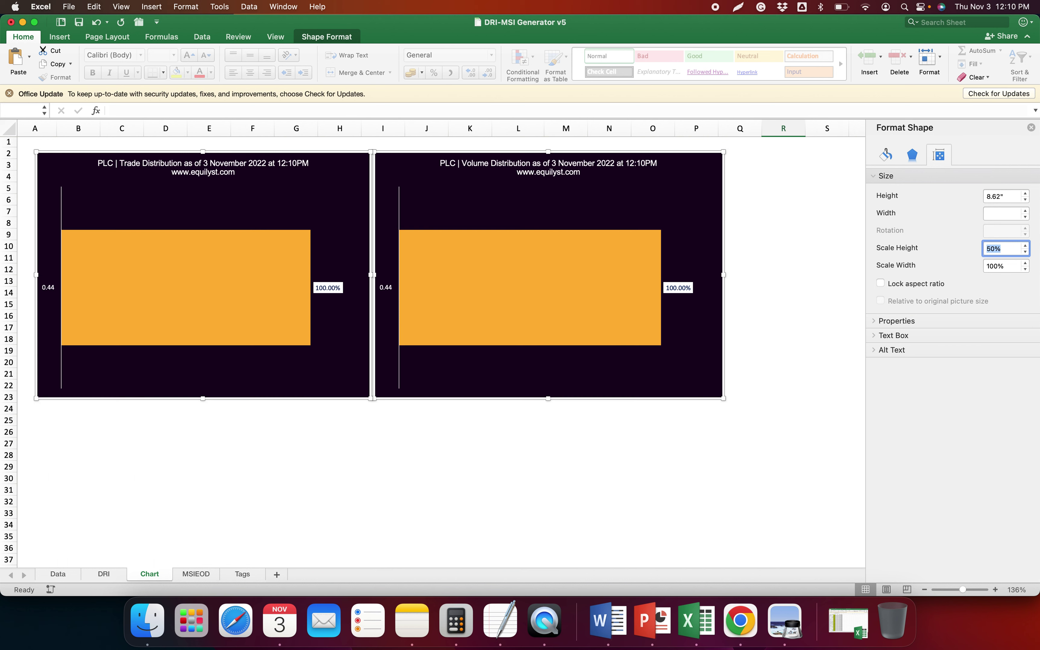
{"action": "key", "text": "Return"}
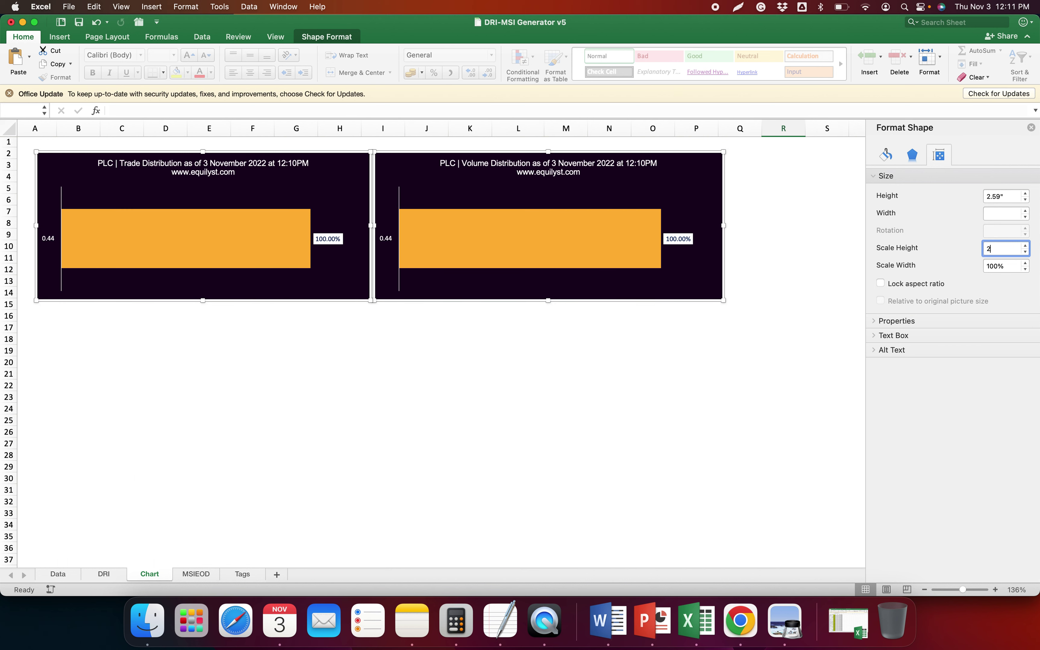
{"action": "key", "text": "Return"}
{"action": "type", "text": "10"}
{"action": "key", "text": "Return"}
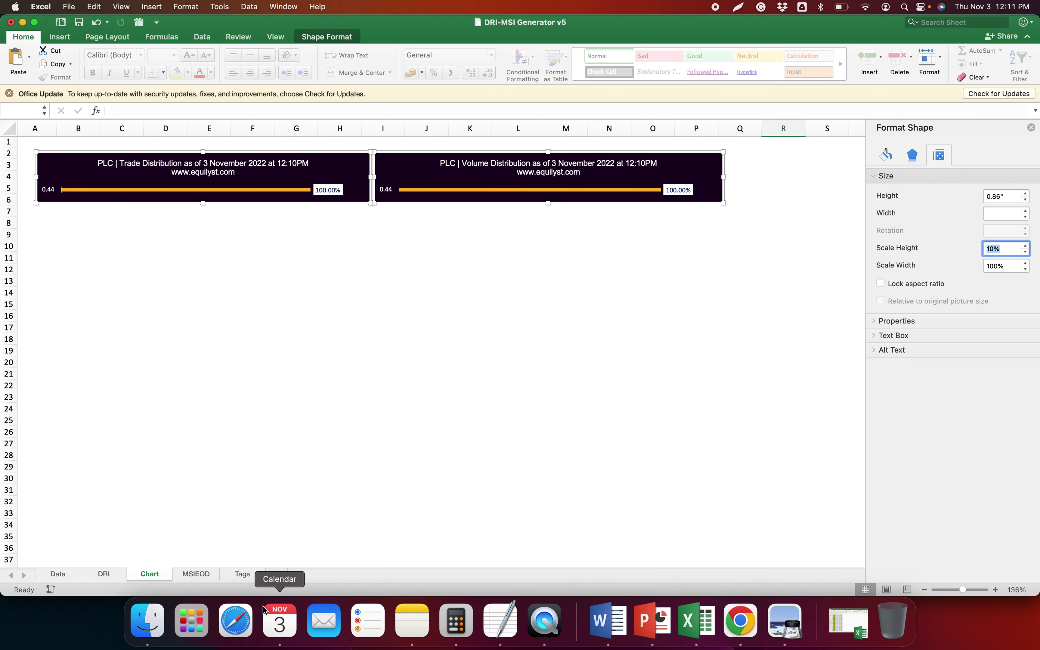
{"action": "left_click", "coordinate": [208, 575]}
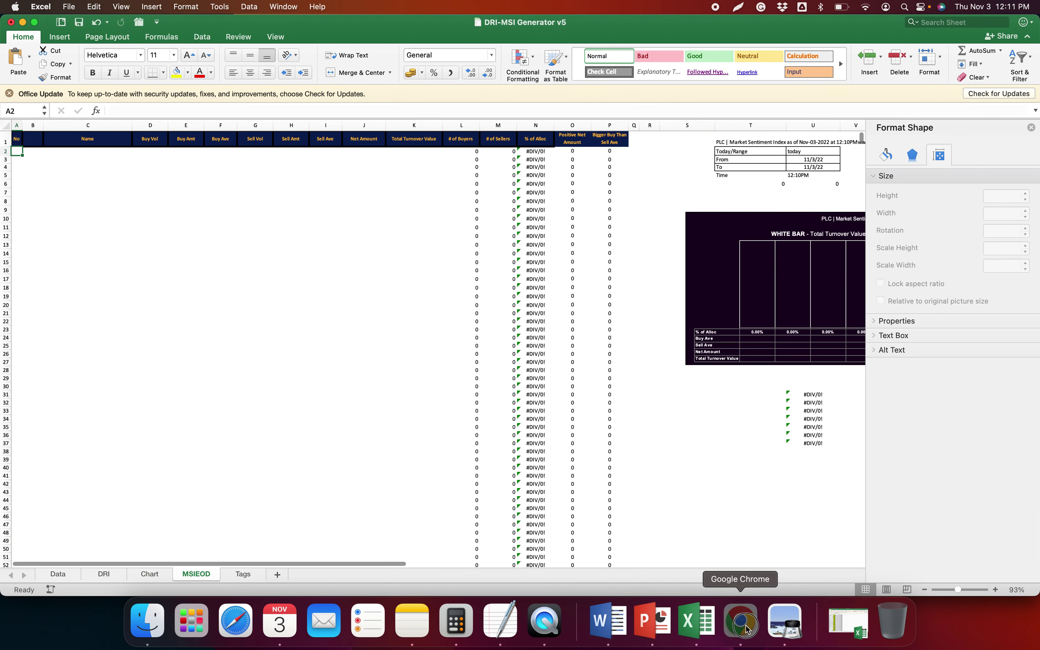
Copy PLC's four broker transaction rows from Chrome and paste them as text into MSIEOD A2:K5
{"action": "left_click", "coordinate": [739, 623]}
{"action": "left_click", "coordinate": [488, 34]}
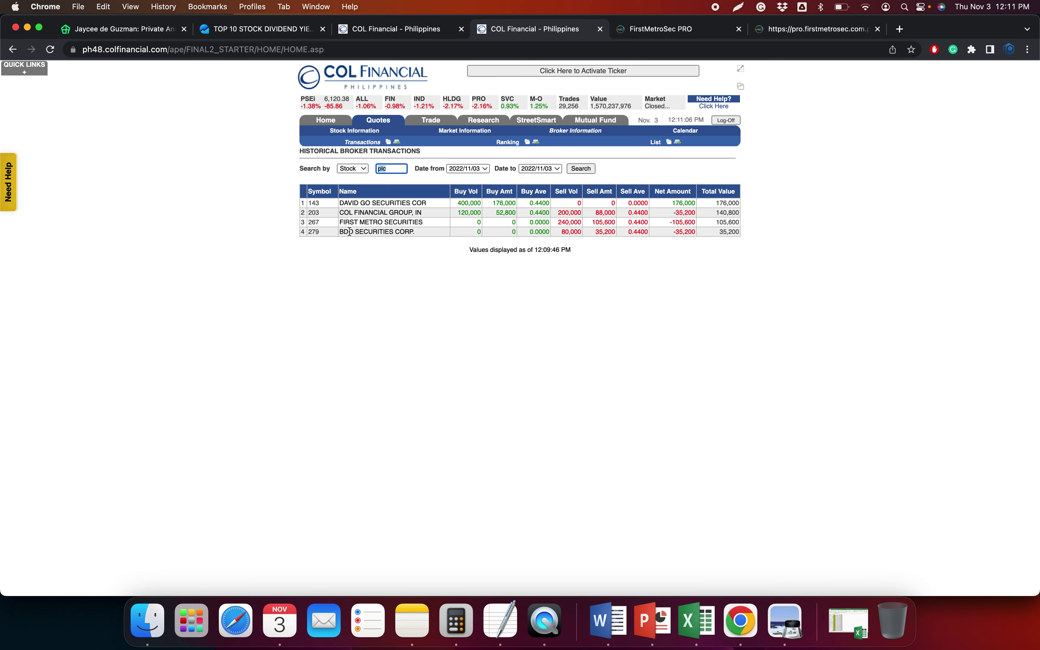
{"action": "left_click_drag", "start_coordinate": [302, 203], "coordinate": [731, 232]}
{"action": "key", "text": "super+c"}
{"action": "key", "text": "super+Tab"}
{"action": "key", "text": "super+ctrl+v"}
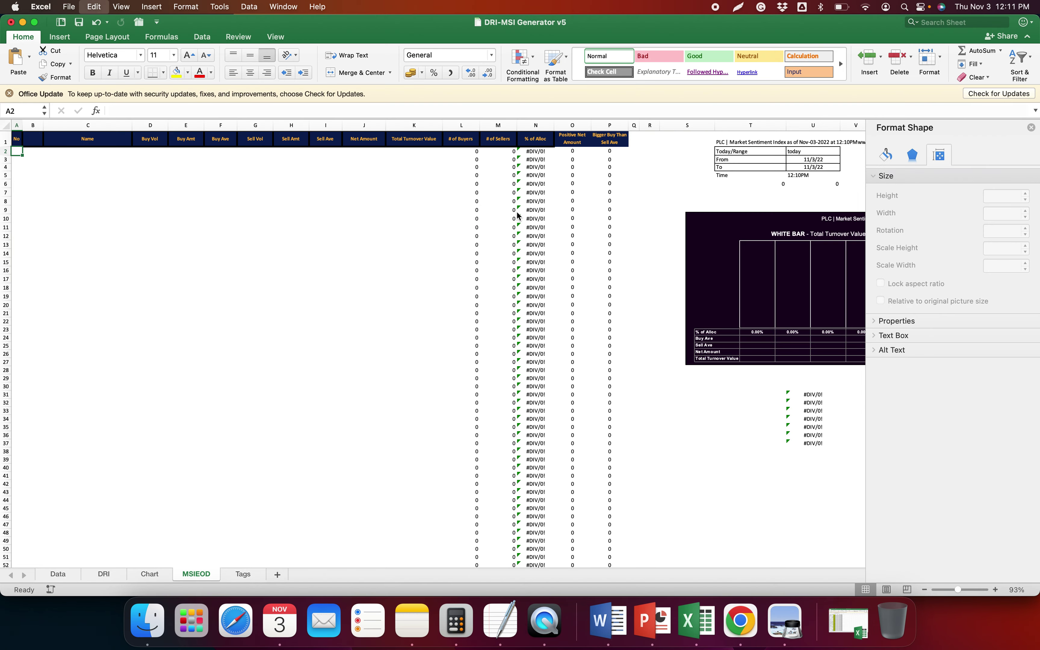
{"action": "key", "text": "Return"}
{"action": "scroll", "coordinate": [590, 274], "scroll_direction": "right", "scroll_amount": 10}
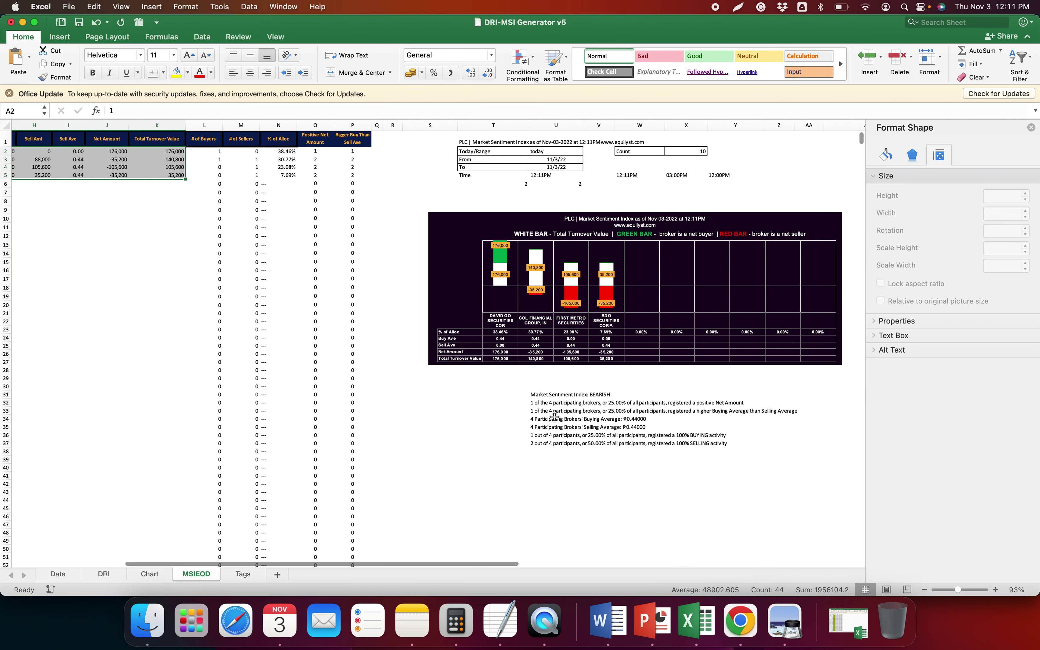
{"action": "left_click", "coordinate": [480, 437]}
Copy PLC's BEARISH market sentiment summary text from the MSIEOD sheet
{"action": "left_click", "coordinate": [544, 420]}
{"action": "key", "text": "super+a"}
{"action": "key", "text": "super+c"}
{"action": "left_click", "coordinate": [151, 575]}
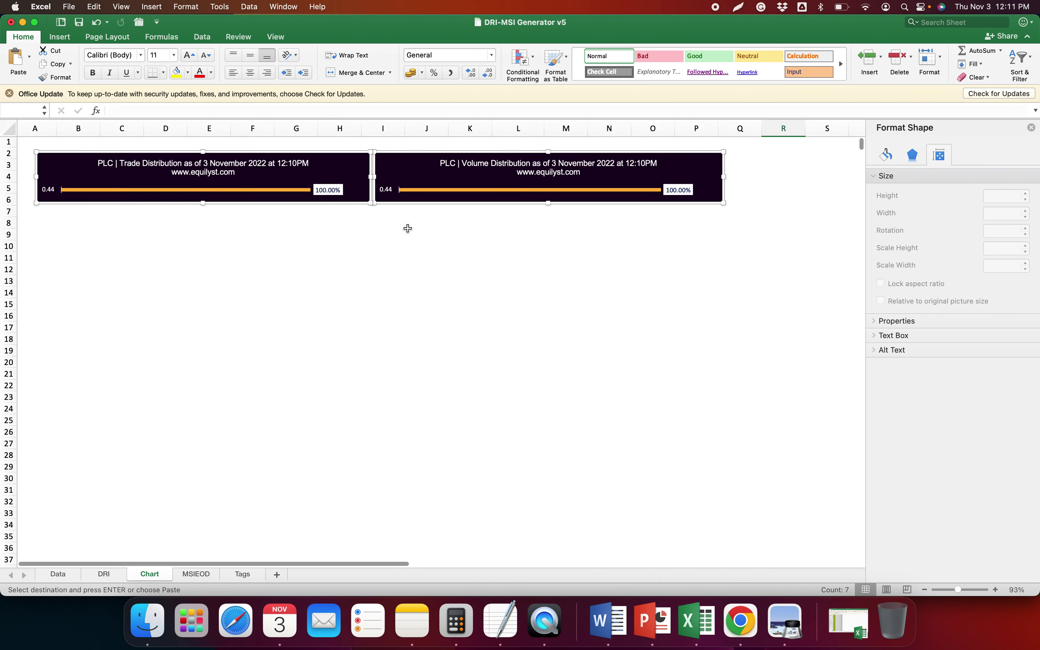
{"action": "left_click", "coordinate": [105, 575]}
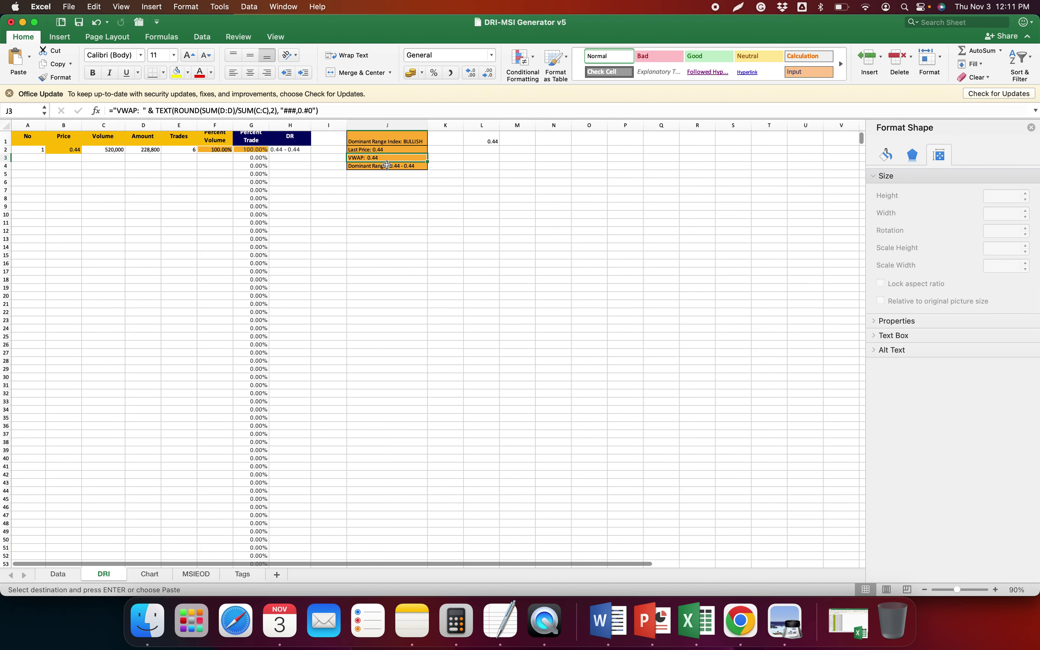
Paste PLC's BULLISH 0.44 dominant range summary under PLC, then its BEARISH 4-broker sentiment summary above LTG
{"action": "left_click", "coordinate": [501, 631]}
{"action": "key", "text": "super+v"}
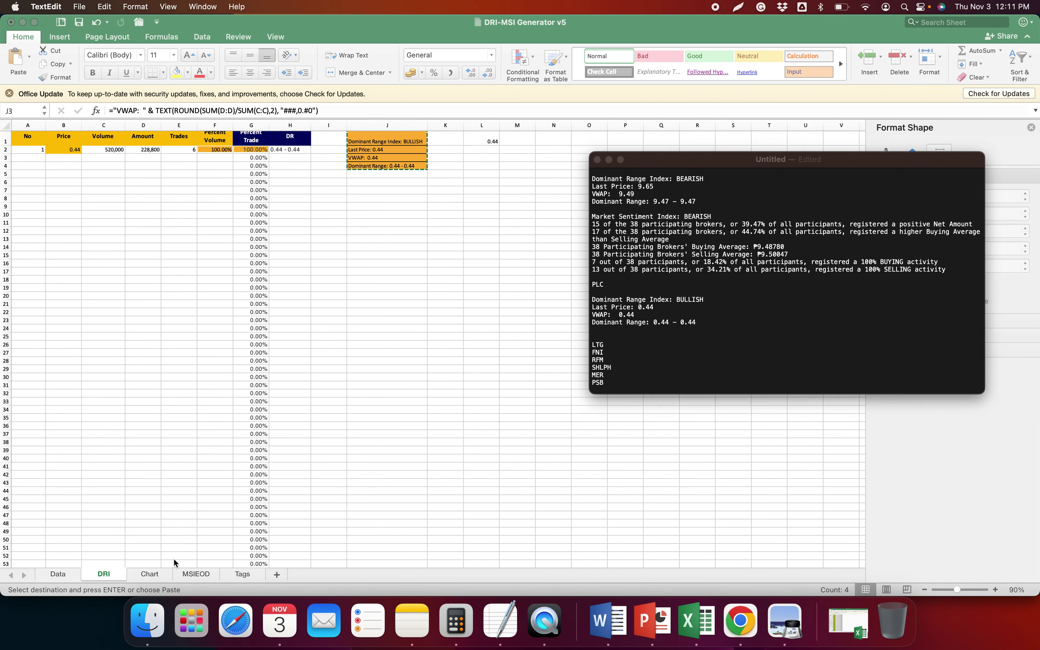
{"action": "left_click", "coordinate": [203, 580]}
{"action": "left_click", "coordinate": [203, 578]}
{"action": "key", "text": "super+c"}
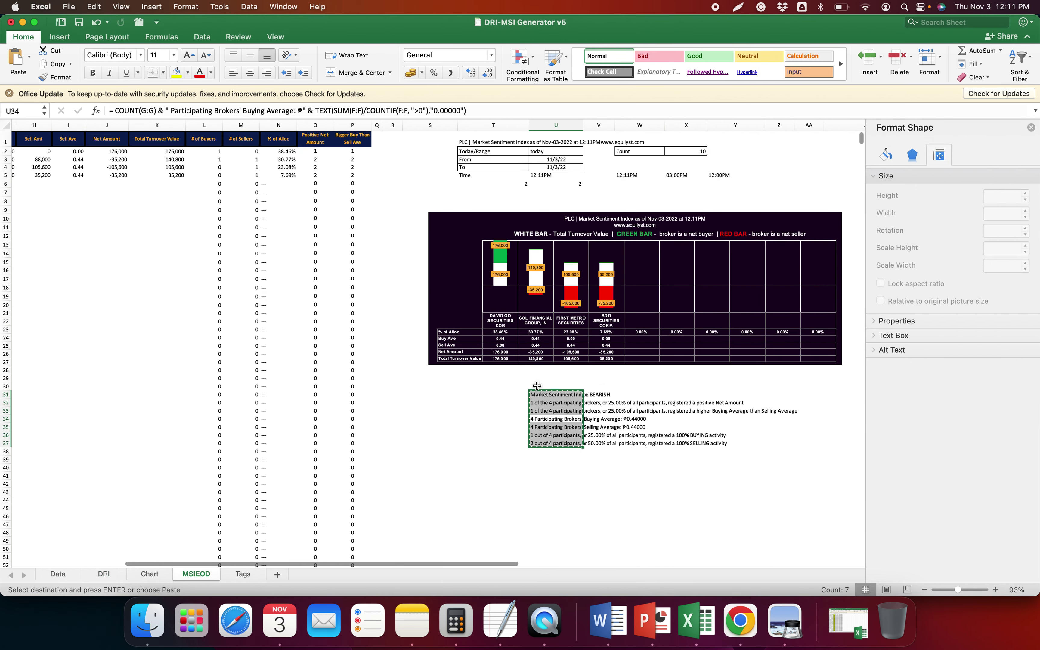
{"action": "key", "text": "super+Tab"}
{"action": "left_click", "coordinate": [740, 339]}
{"action": "key", "text": "super+v"}
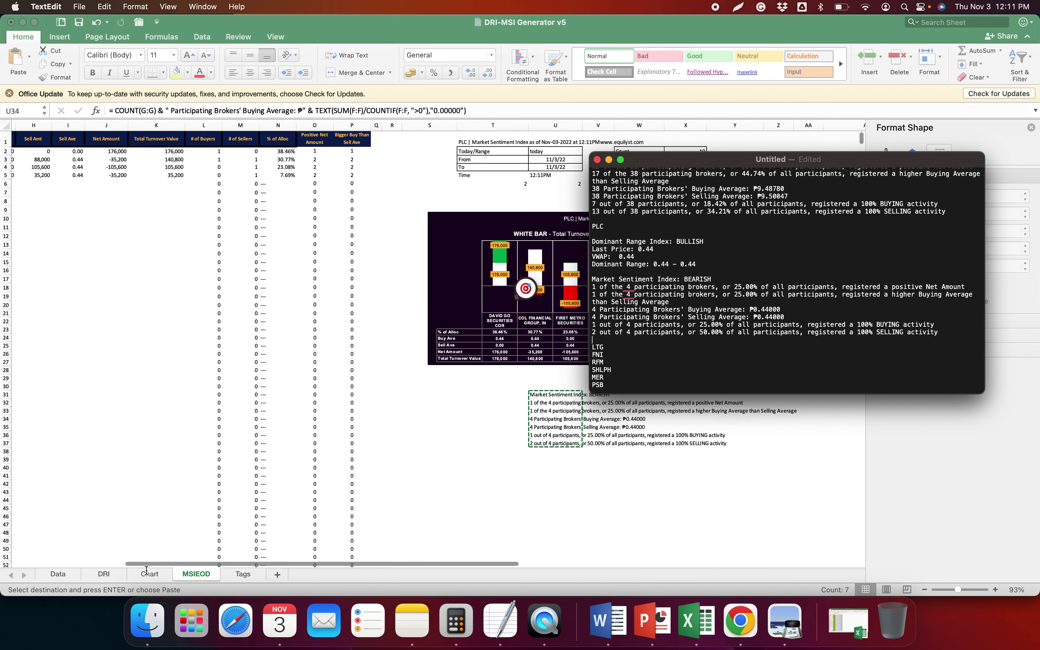
{"action": "key", "text": "super+Tab"}
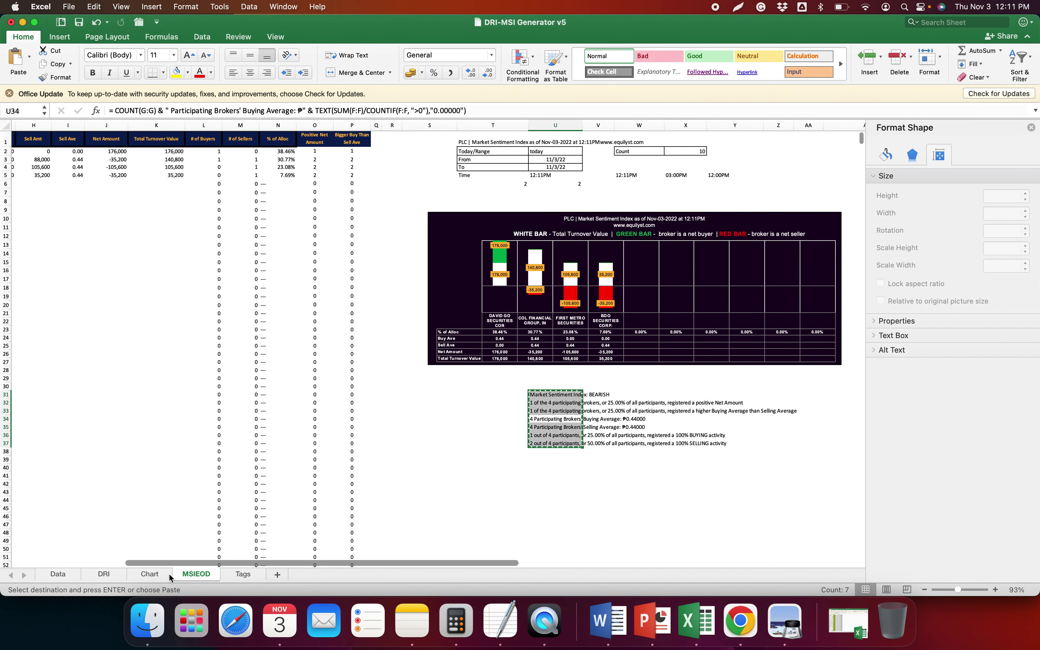
Save the distribution charts as the 'PLC - Dominant Range Index' PNG
{"action": "left_click", "coordinate": [151, 574]}
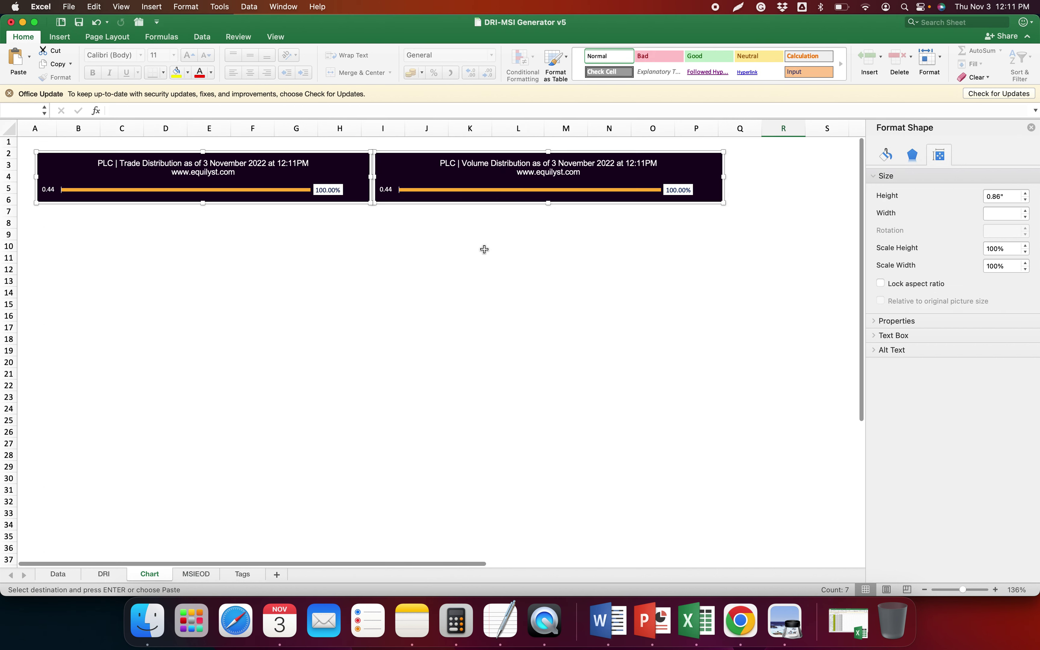
{"action": "right_click", "coordinate": [425, 153]}
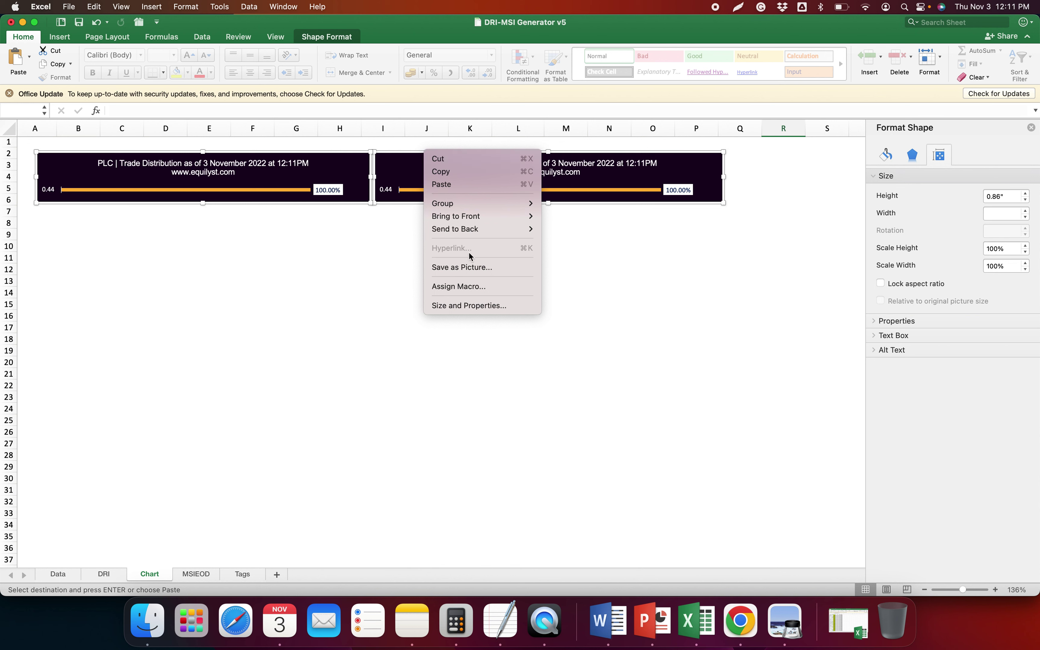
{"action": "left_click", "coordinate": [474, 270]}
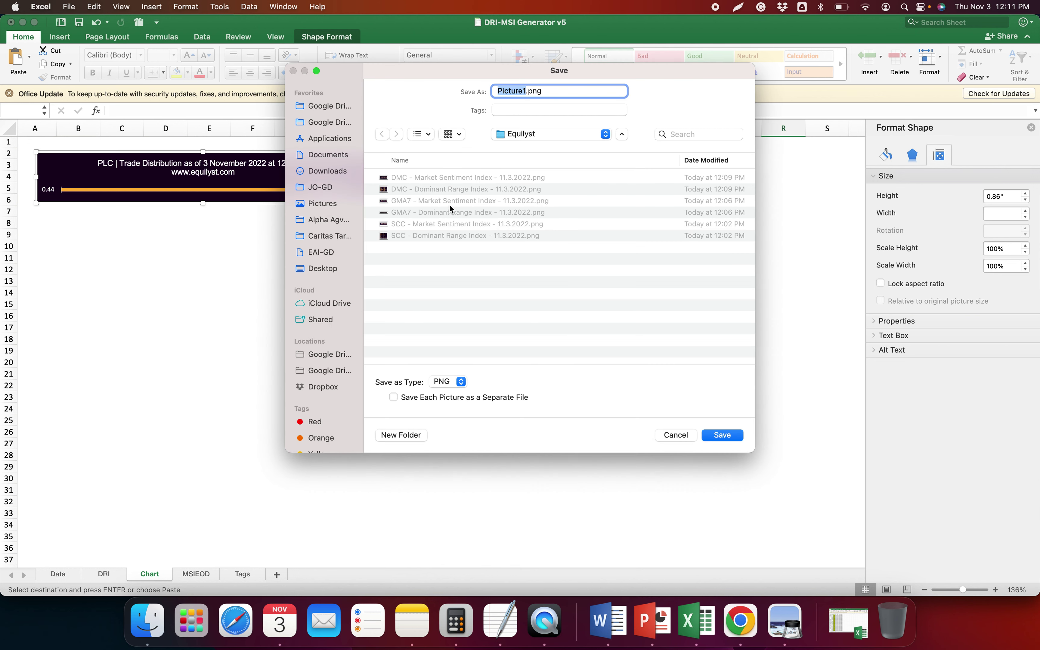
{"action": "left_click", "coordinate": [448, 188]}
{"action": "double_click", "coordinate": [510, 91]}
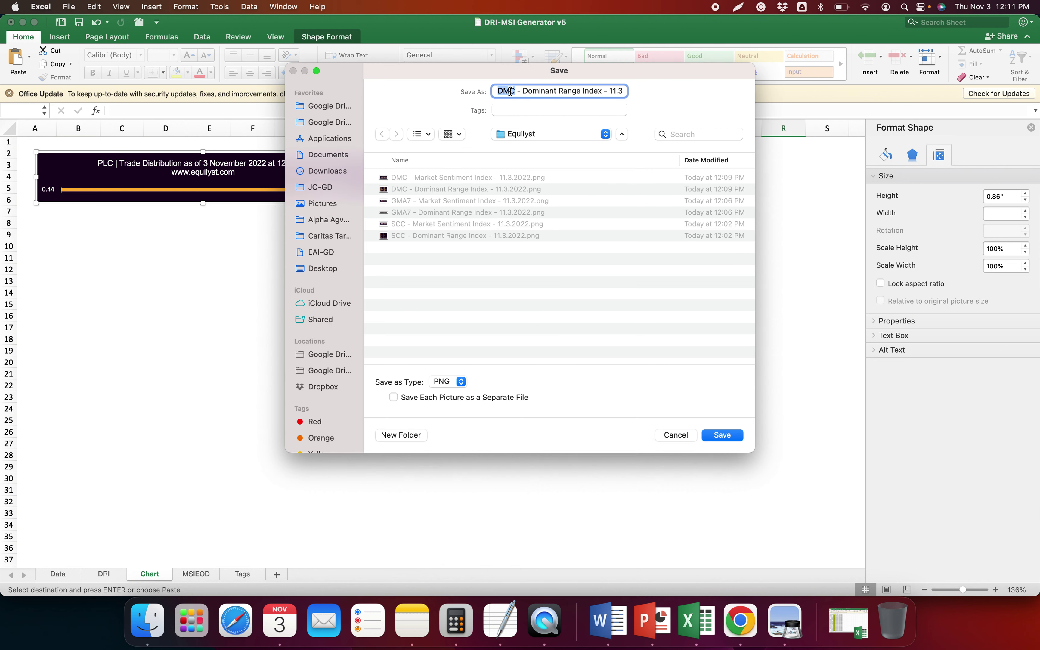
{"action": "type", "text": "PLC"}
{"action": "key", "text": "Return"}
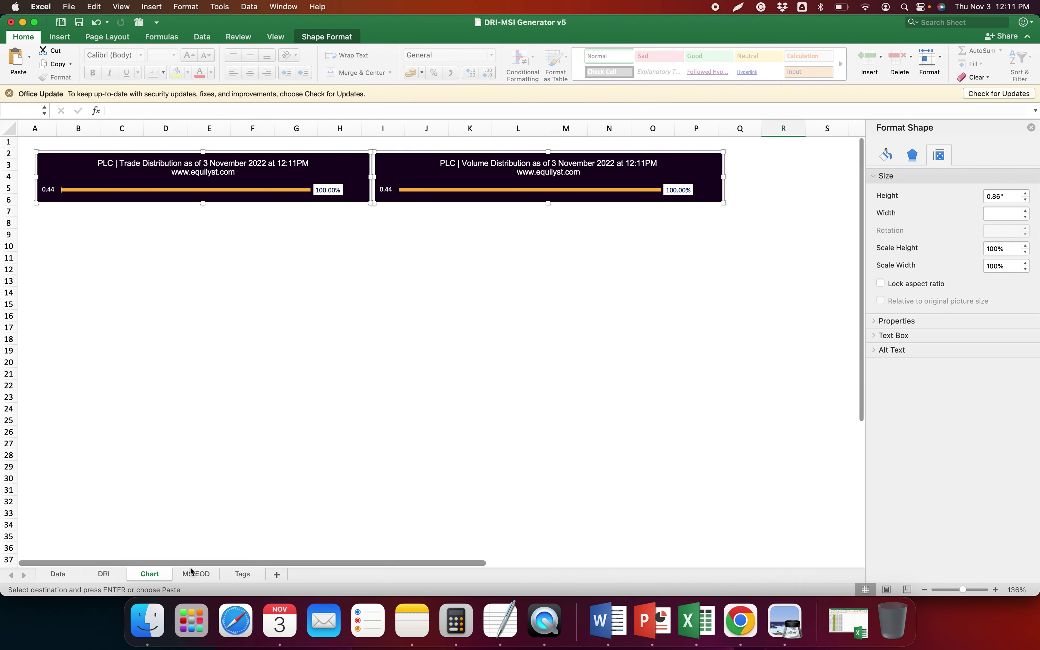
Save the MSIEOD sentiment chart as the 'PLC - Market Sentiment Index' PNG
{"action": "left_click", "coordinate": [195, 574]}
{"action": "right_click", "coordinate": [514, 213]}
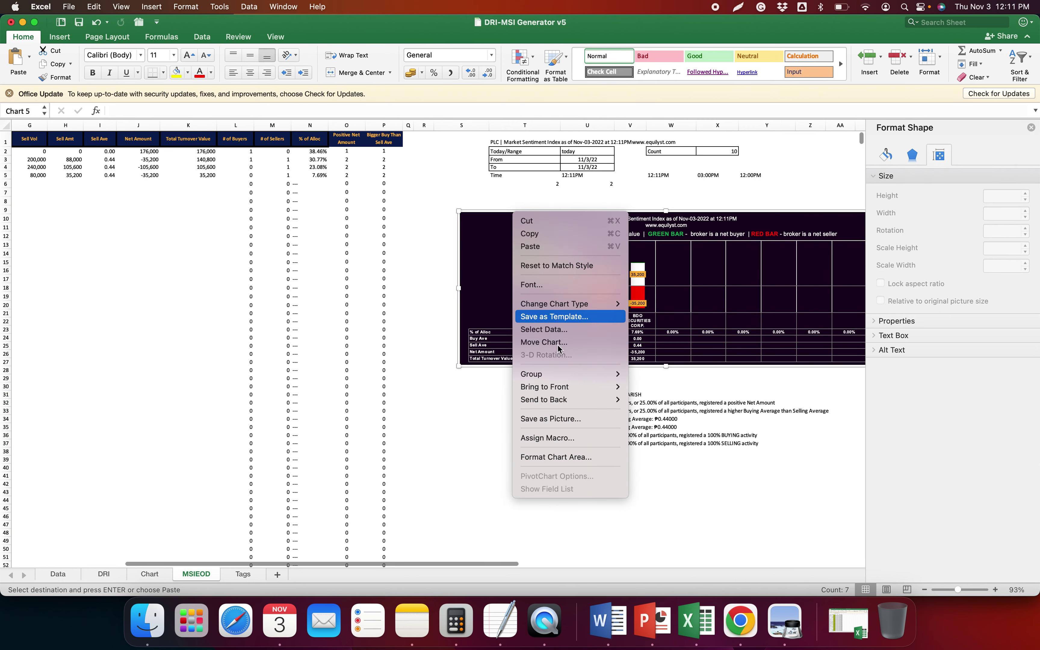
{"action": "left_click", "coordinate": [568, 419]}
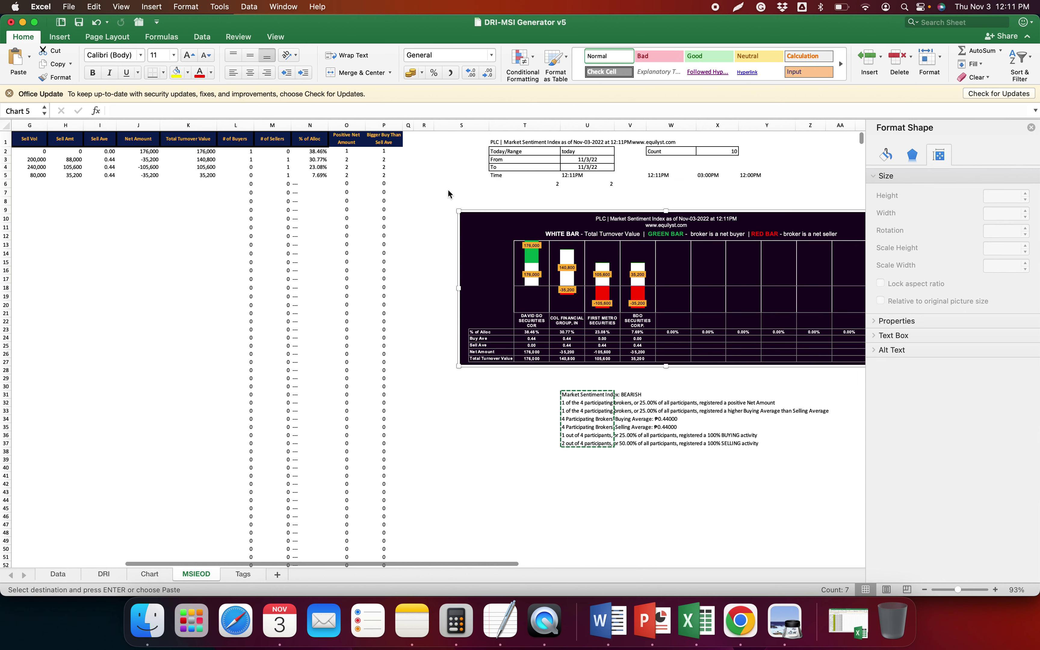
{"action": "left_click", "coordinate": [446, 178]}
{"action": "left_click", "coordinate": [447, 189]}
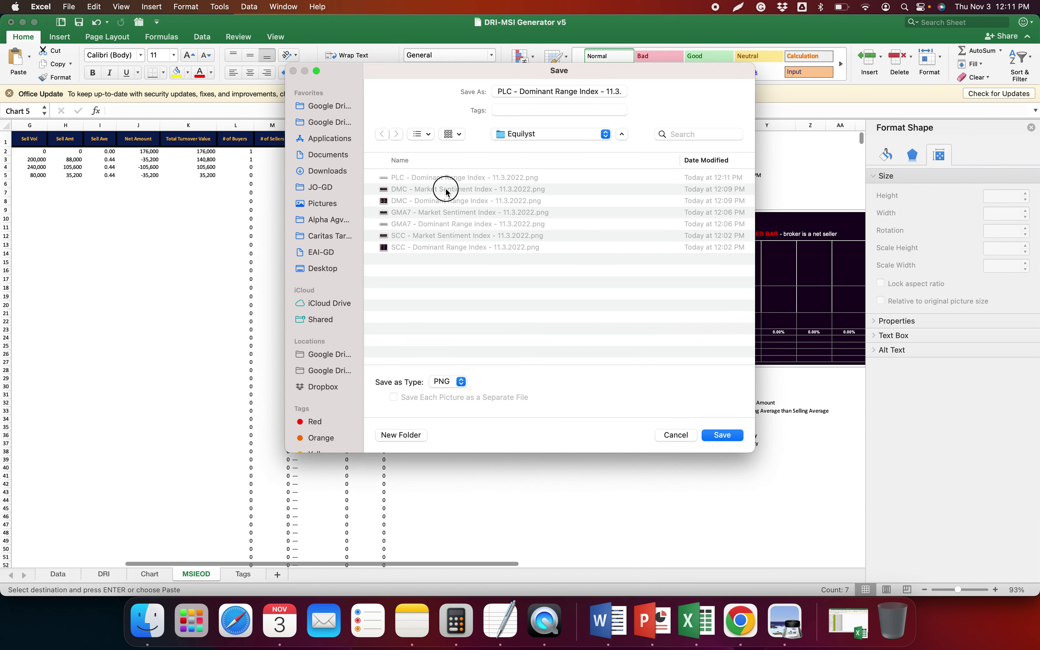
{"action": "left_click", "coordinate": [509, 91]}
{"action": "double_click", "coordinate": [509, 91]}
{"action": "type", "text": "PLC"}
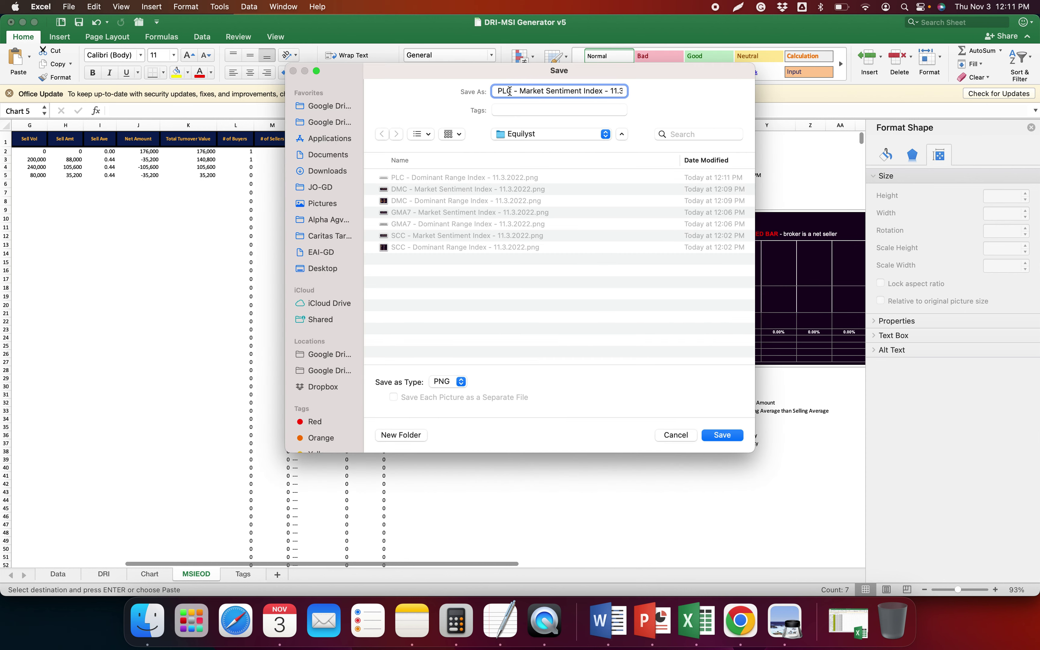
{"action": "key", "text": "Return"}
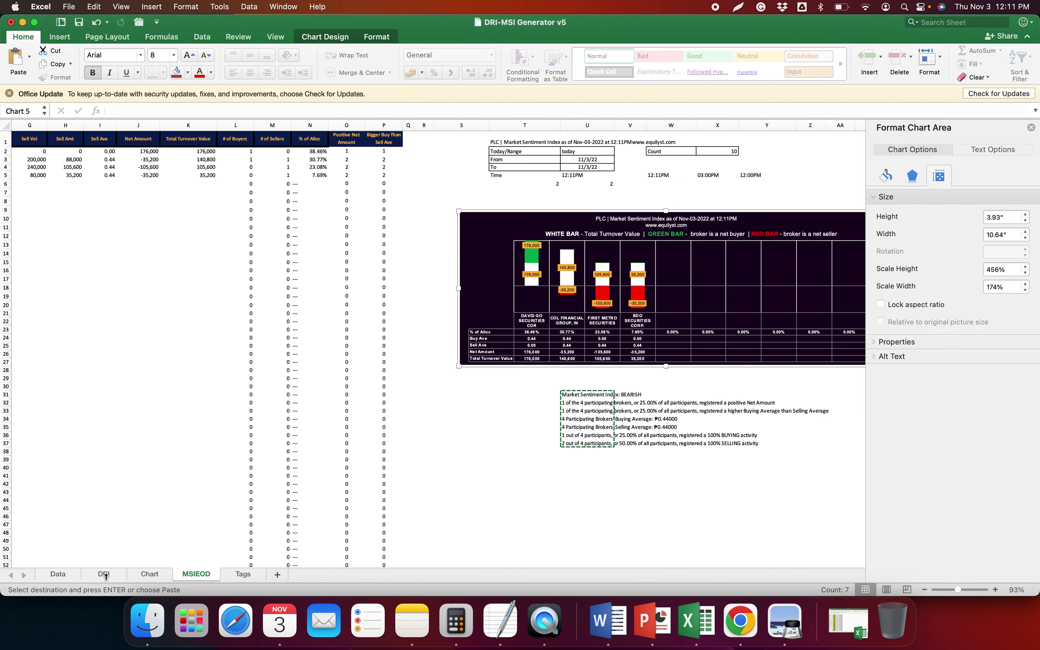
Clear PLC's trade data from the Data sheet and return to COL Financial's PLC broker transactions
{"action": "left_click", "coordinate": [59, 575]}
{"action": "left_click", "coordinate": [607, 407]}
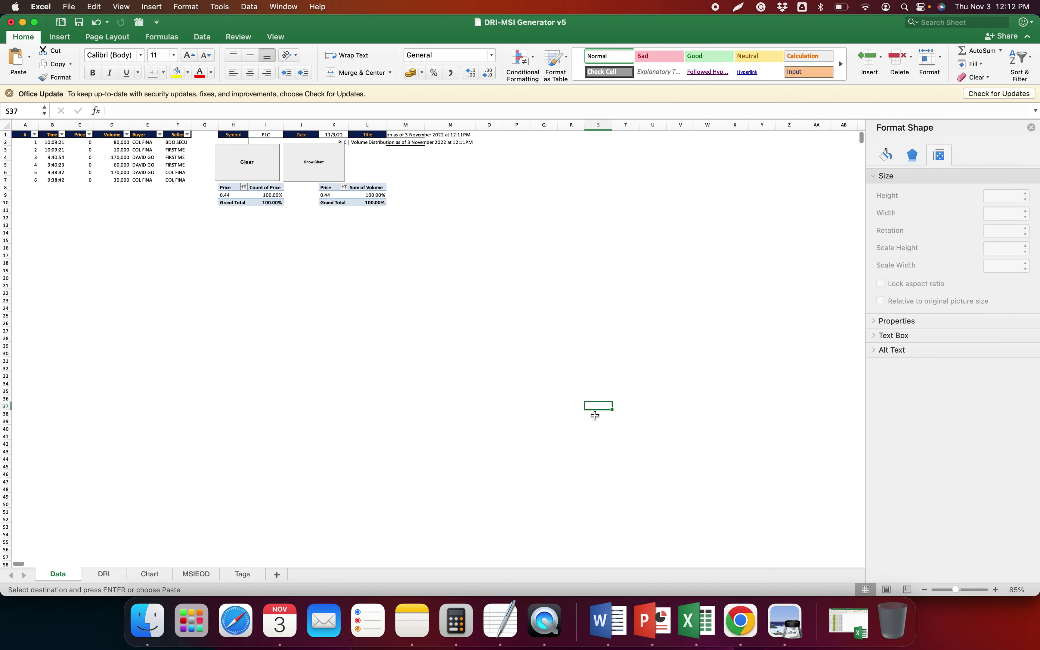
{"action": "left_click", "coordinate": [602, 354]}
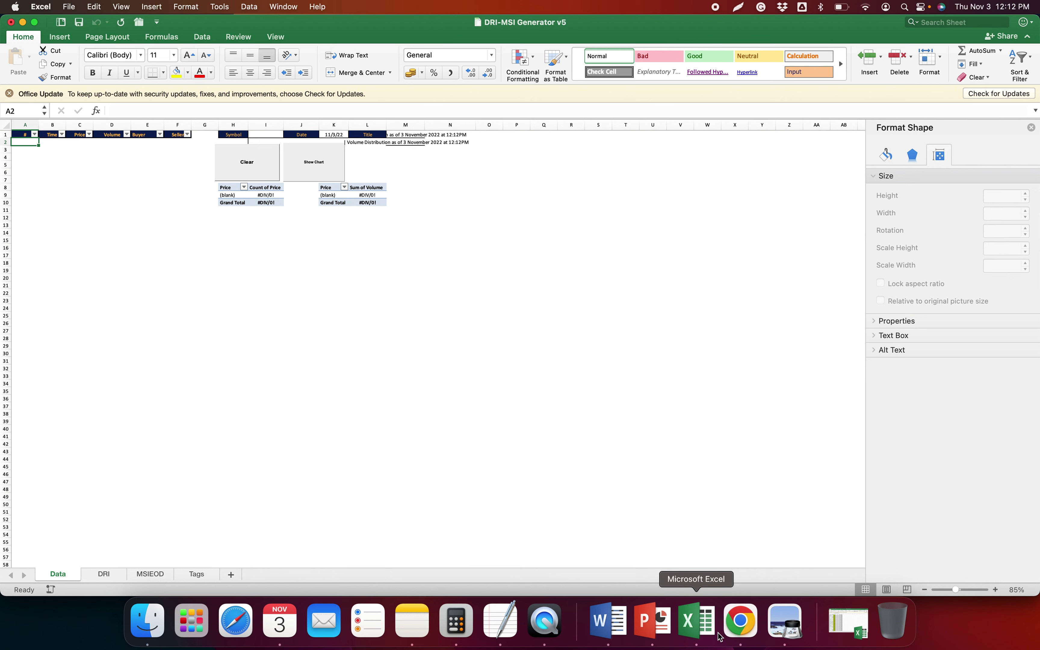
{"action": "left_click", "coordinate": [737, 633]}
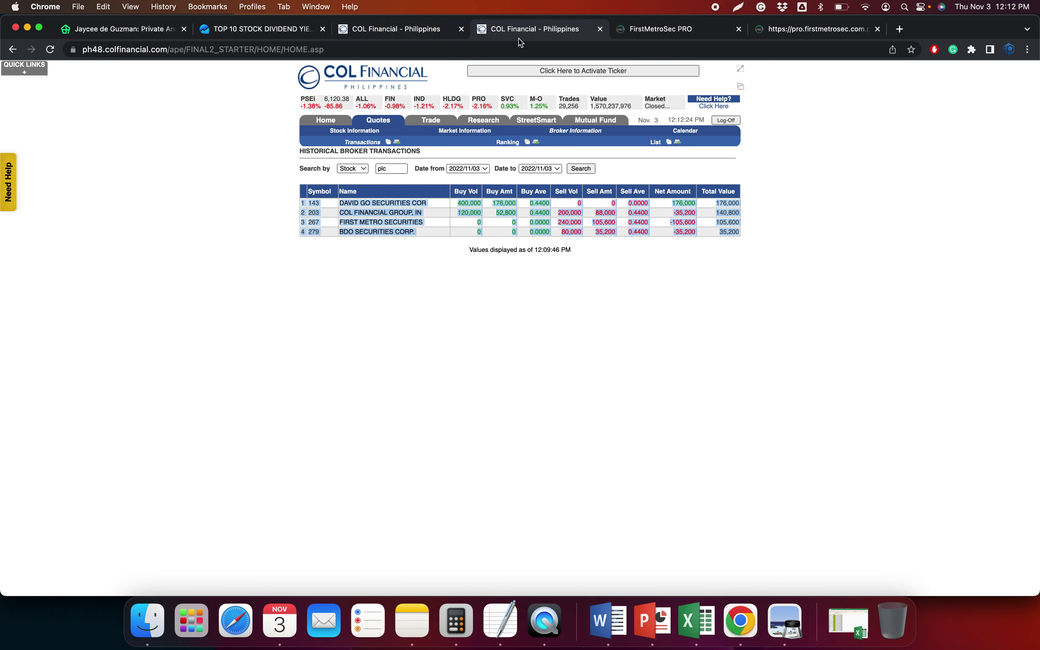
Pan the PLC chart in FirstMetroSec PRO back to mid-June
{"action": "left_click", "coordinate": [690, 33]}
{"action": "left_click", "coordinate": [802, 30]}
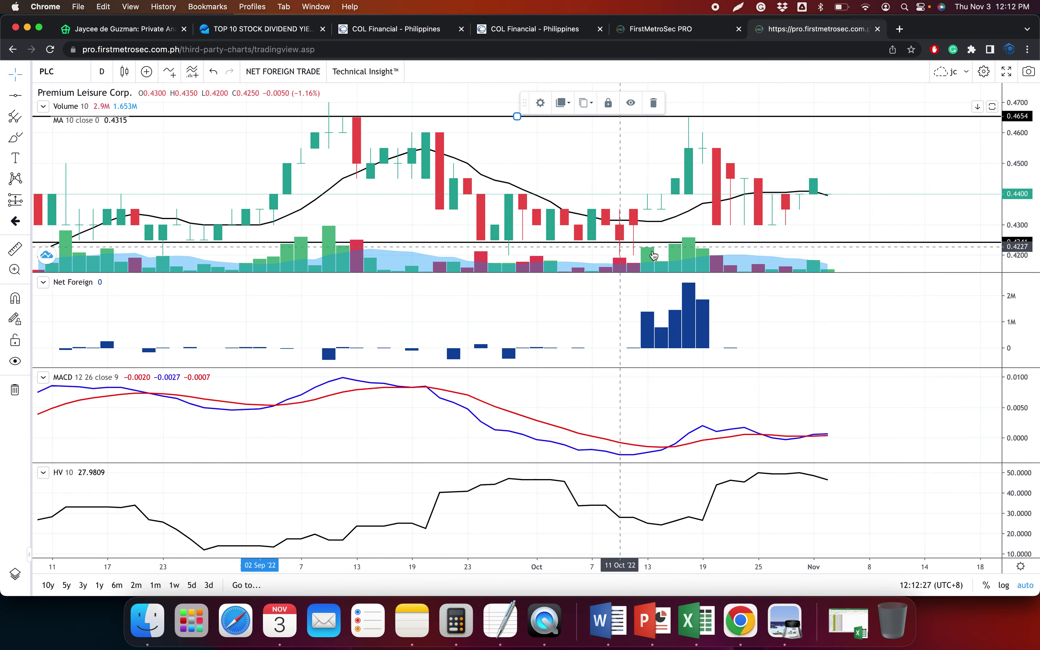
{"action": "scroll", "coordinate": [654, 256], "scroll_direction": "left", "scroll_amount": 10}
{"action": "left_click_drag", "start_coordinate": [574, 229], "coordinate": [707, 229]}
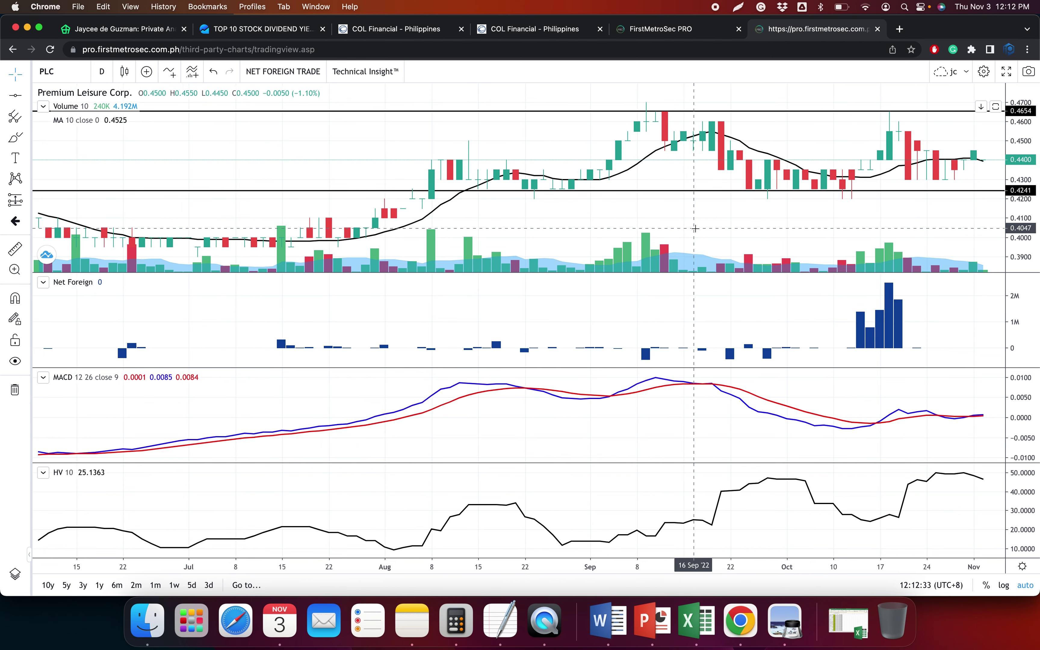
{"action": "scroll", "coordinate": [695, 229], "scroll_direction": "left", "scroll_amount": 2}
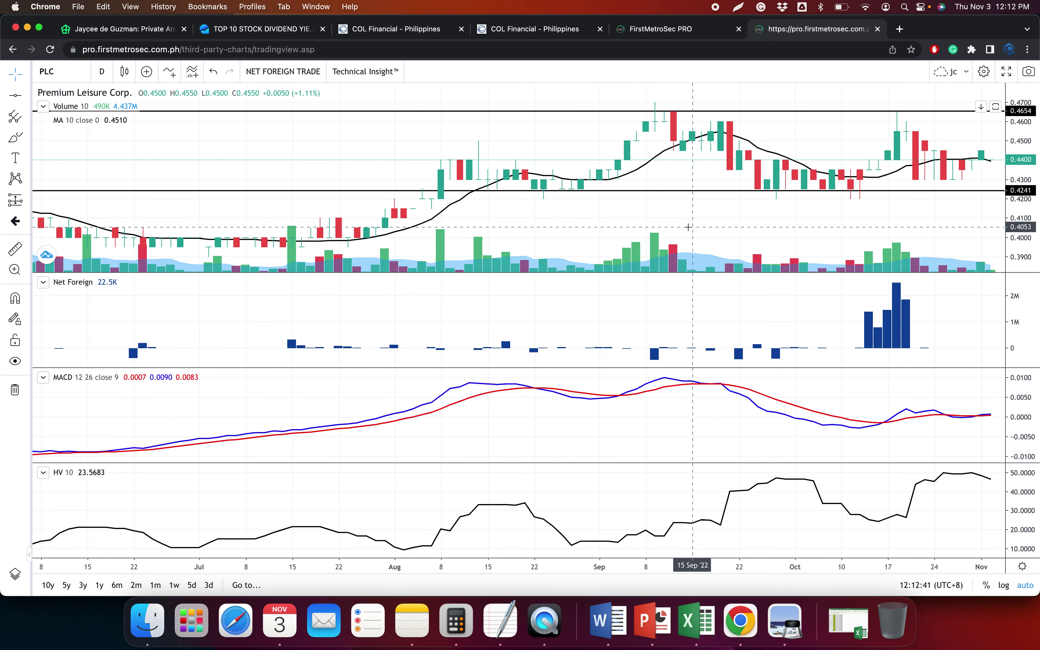
Check PLC's time and sales in COL Financial, then return to the PLC chart
{"action": "left_click", "coordinate": [370, 35]}
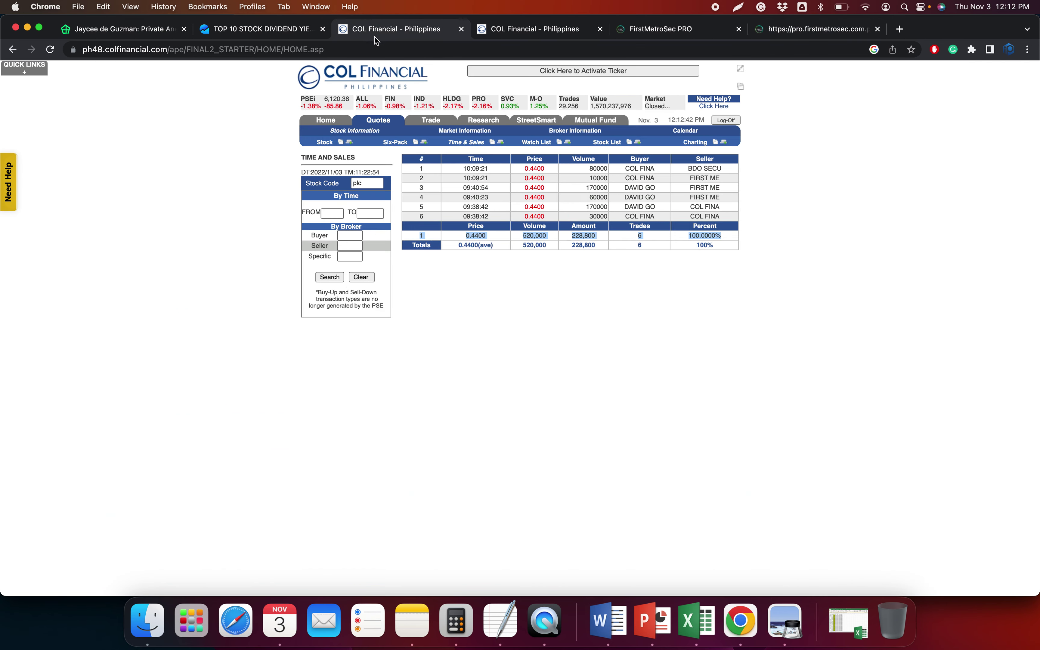
{"action": "left_click", "coordinate": [660, 29]}
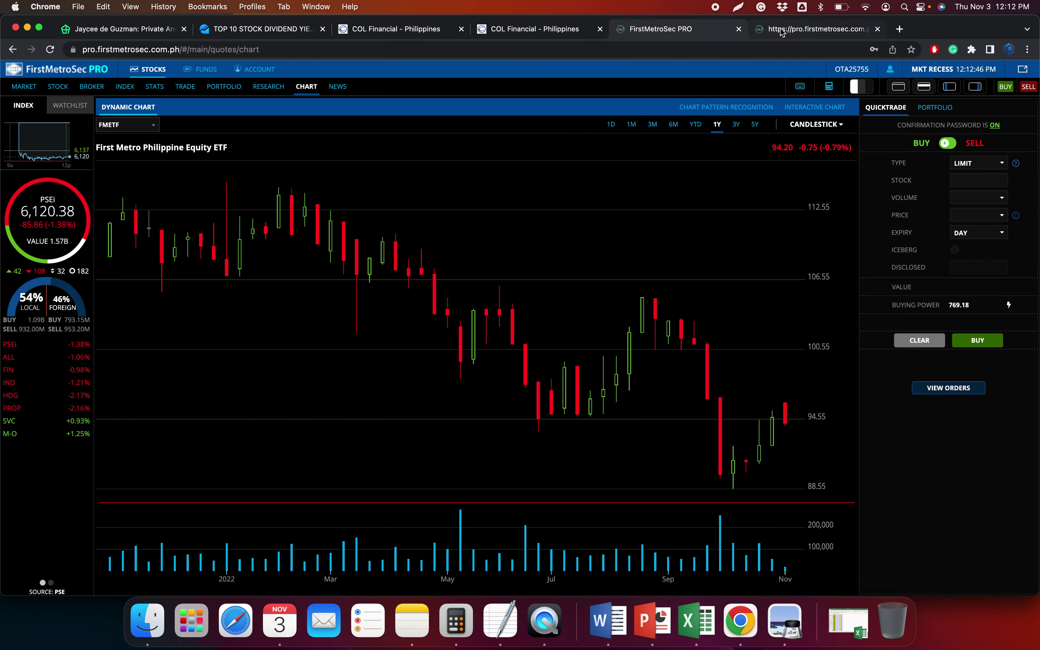
{"action": "left_click", "coordinate": [774, 29]}
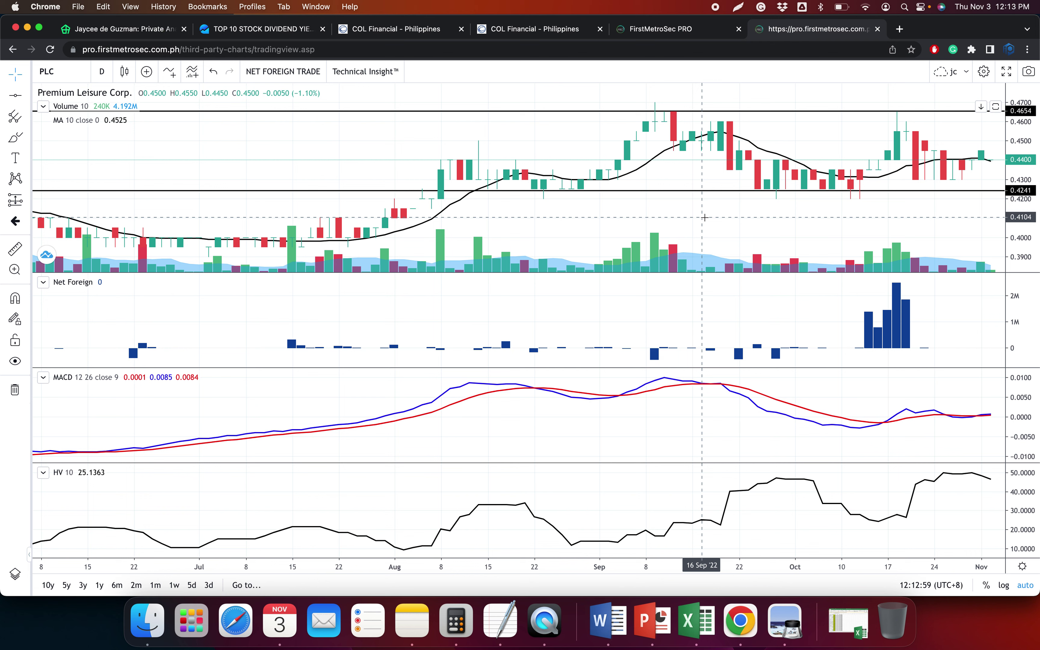
Switch the FirstMetroSec PRO chart to LTG
{"action": "left_click", "coordinate": [275, 30]}
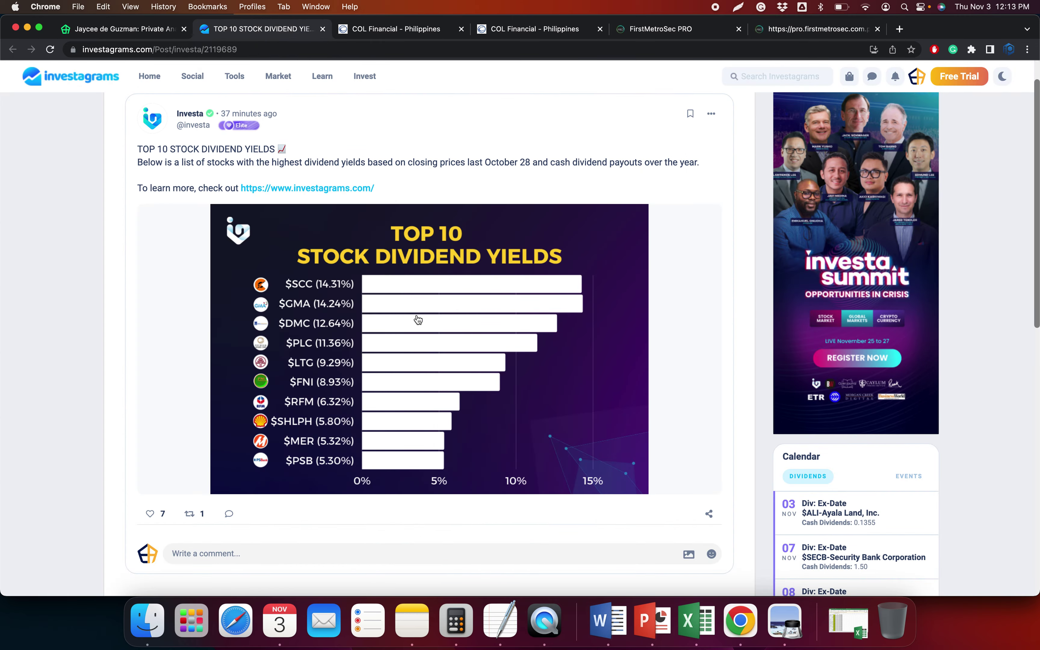
{"action": "left_click", "coordinate": [697, 621]}
{"action": "key", "text": "super+Tab"}
{"action": "left_click", "coordinate": [834, 29]}
{"action": "type", "text": "LTG"}
{"action": "key", "text": "Return"}
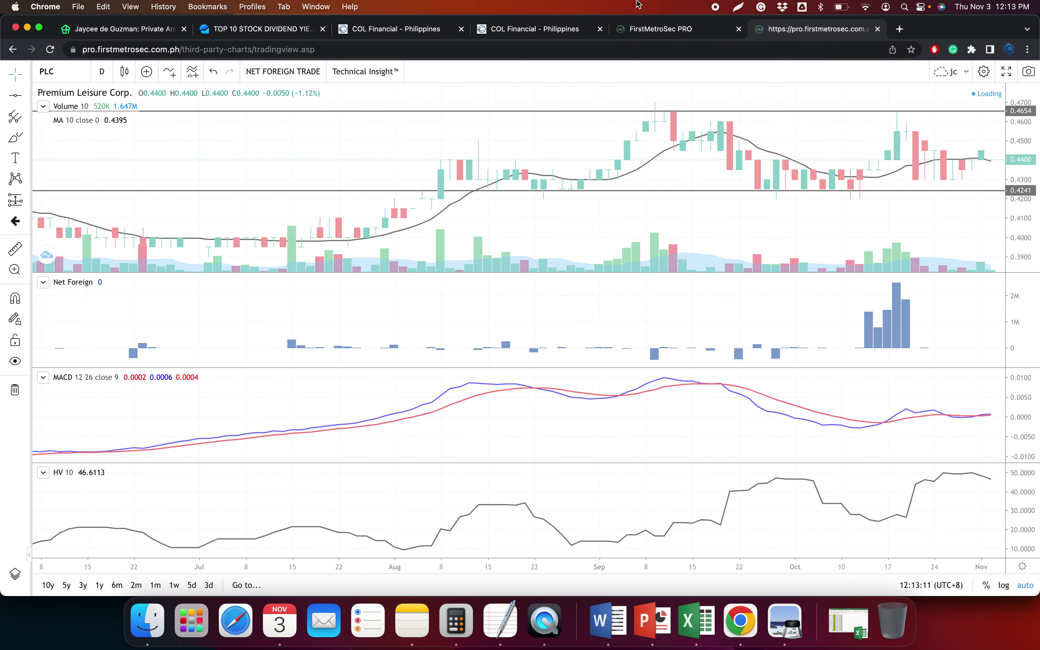
Look up pldg in COL Time and Sales, then search LTG's historical broker transactions
{"action": "left_click", "coordinate": [384, 29]}
{"action": "left_click", "coordinate": [373, 182]}
{"action": "type", "text": "pld"}
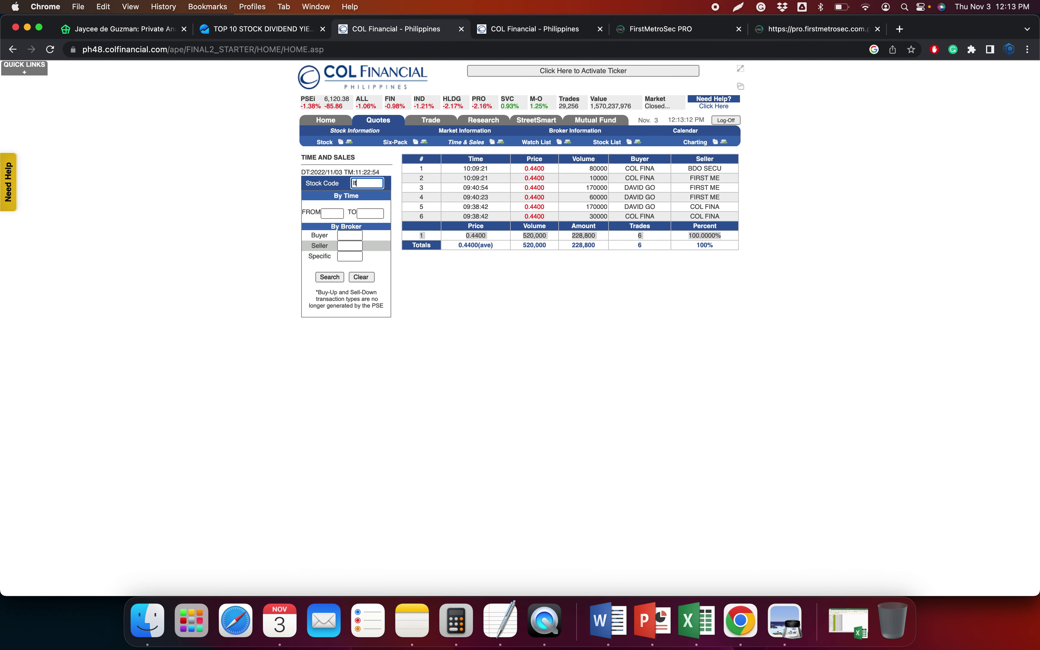
{"action": "type", "text": "g"}
{"action": "key", "text": "Return"}
{"action": "left_click", "coordinate": [487, 35]}
{"action": "double_click", "coordinate": [393, 168]}
{"action": "type", "text": "ltg"}
{"action": "key", "text": "Return"}
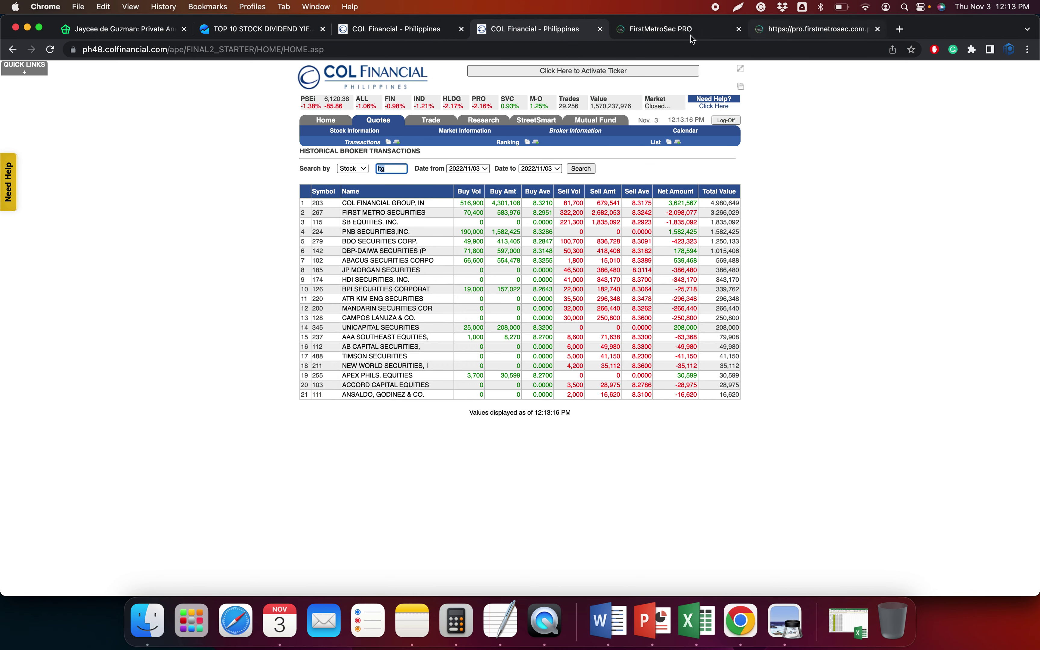
{"action": "left_click", "coordinate": [258, 29]}
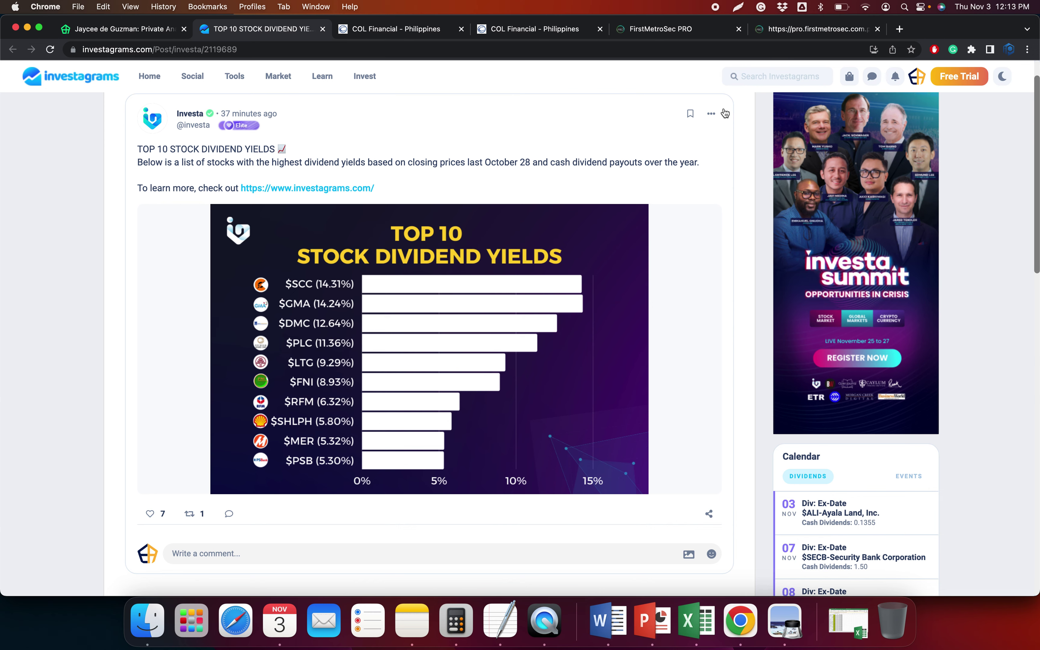
{"action": "left_click", "coordinate": [785, 32]}
Draw horizontal support and resistance lines at 7.81 and 8.49 on the LTG chart
{"action": "scroll", "coordinate": [731, 231], "scroll_direction": "up", "scroll_amount": 5}
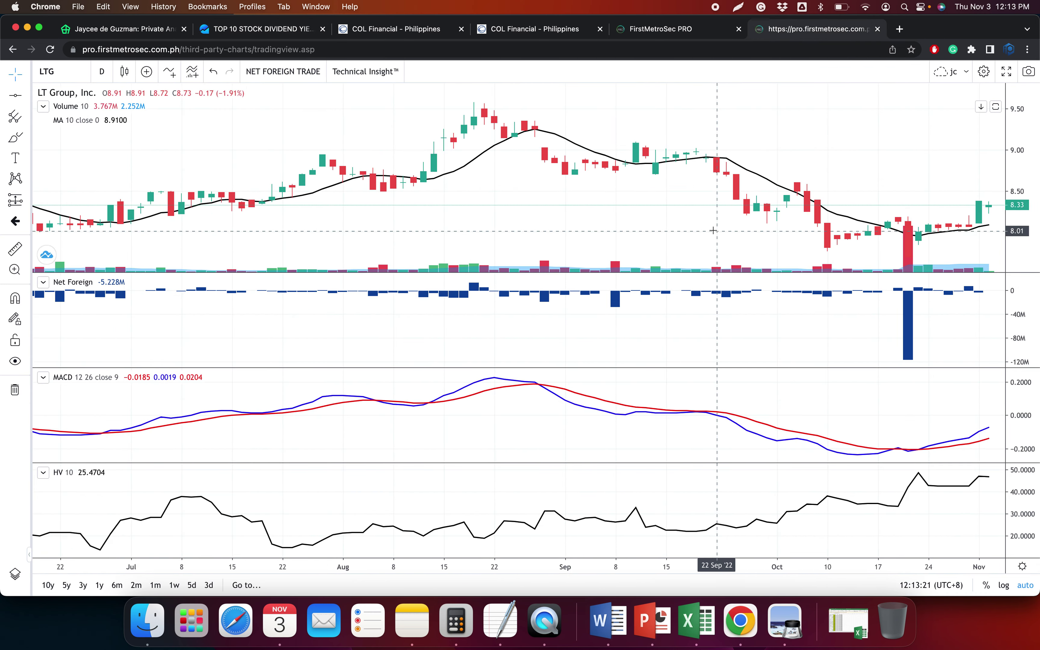
{"action": "left_click", "coordinate": [10, 100]}
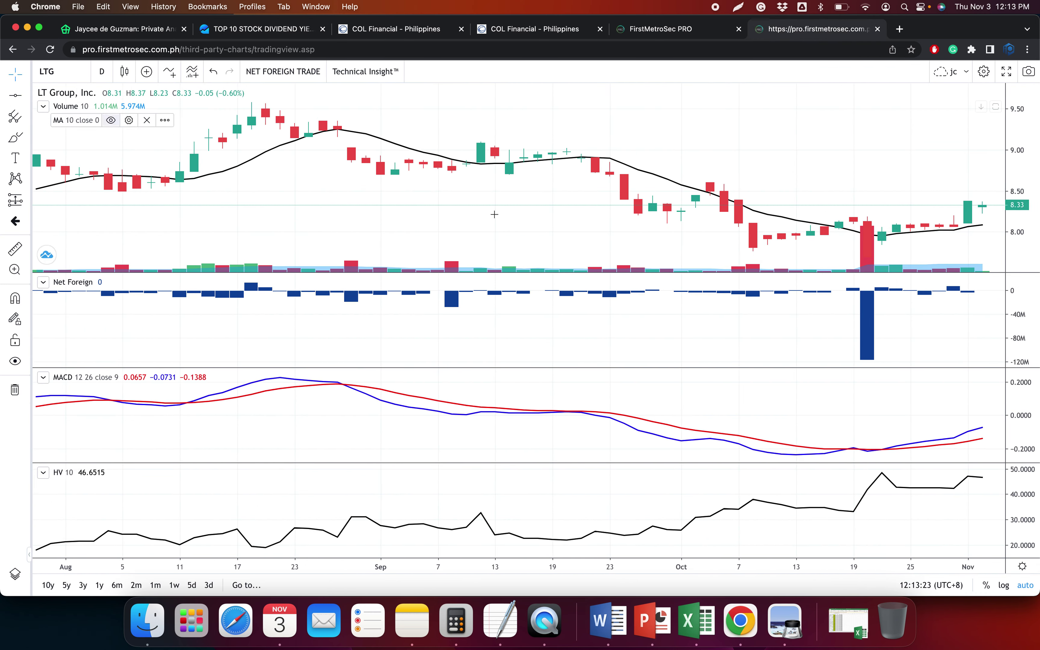
{"action": "left_click", "coordinate": [752, 248]}
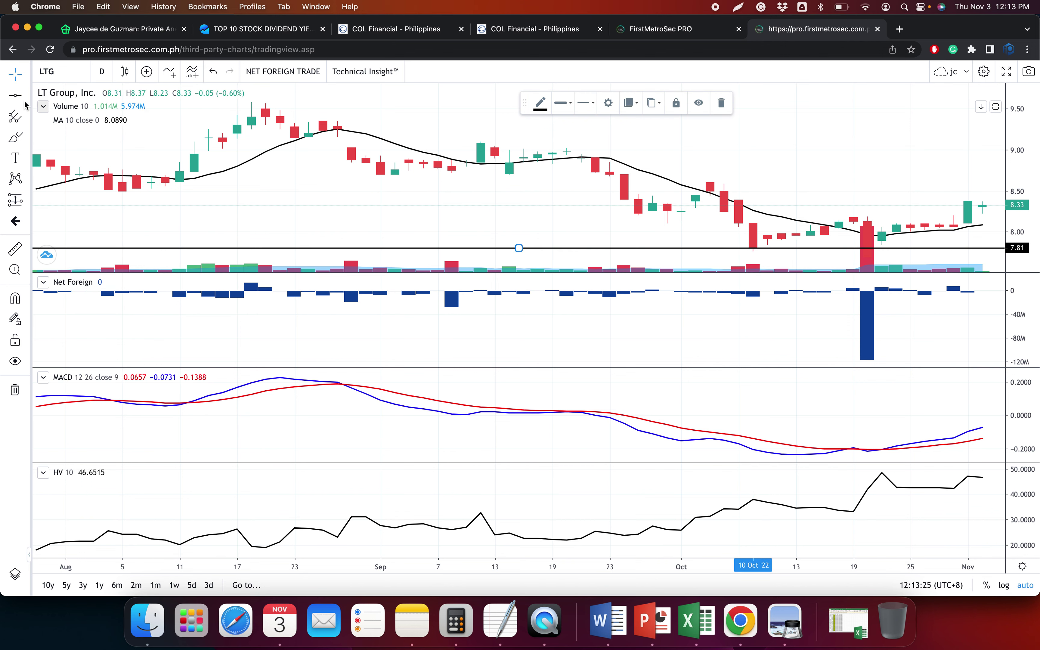
{"action": "left_click", "coordinate": [638, 184]}
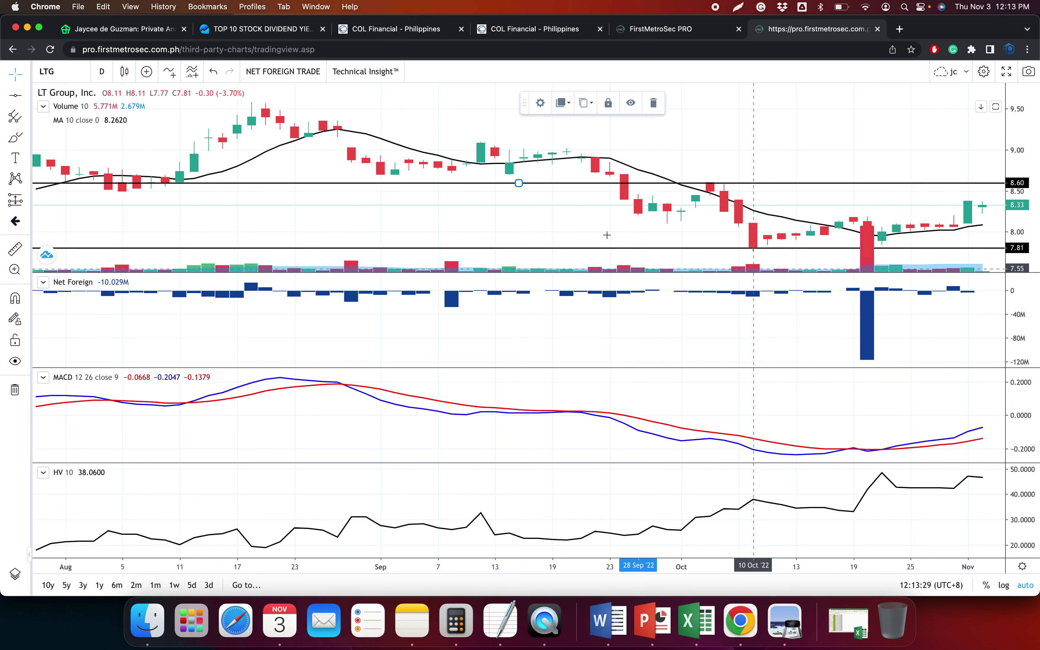
{"action": "left_click_drag", "start_coordinate": [519, 184], "coordinate": [518, 191]}
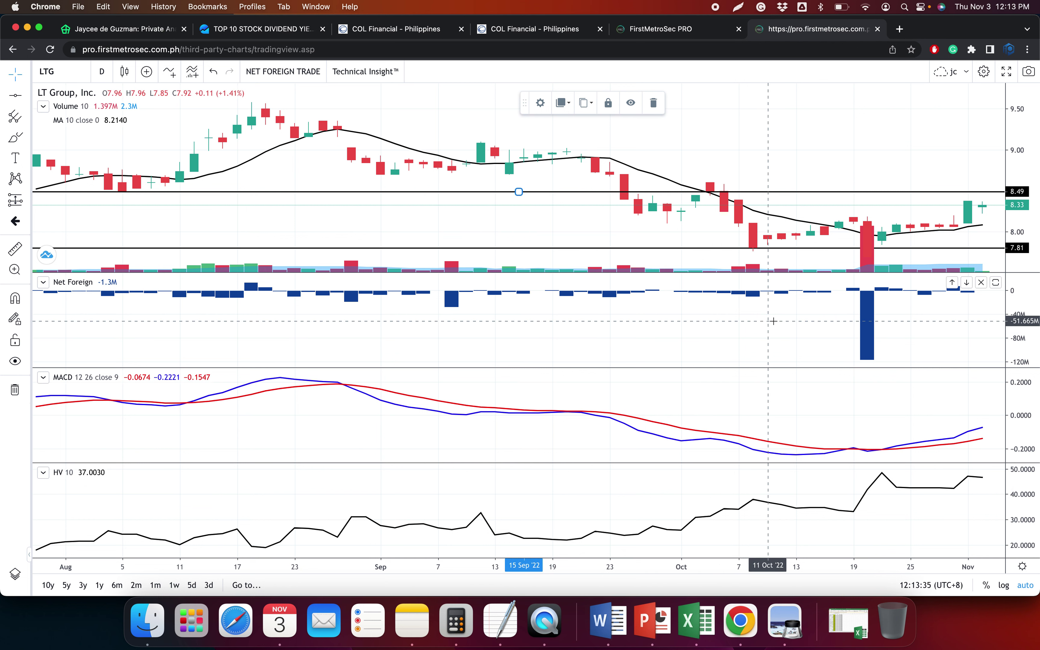
Zoom and scroll the LTG chart to review the marked price levels
{"action": "scroll", "coordinate": [860, 275], "scroll_direction": "up", "scroll_amount": 2}
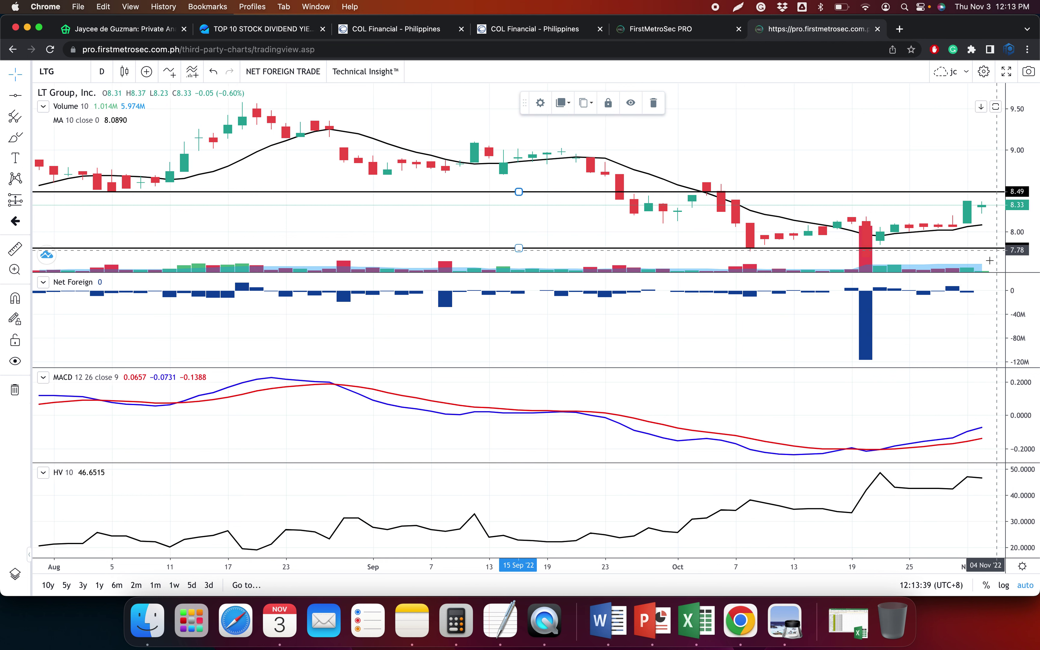
{"action": "scroll", "coordinate": [989, 257], "scroll_direction": "up", "scroll_amount": 2}
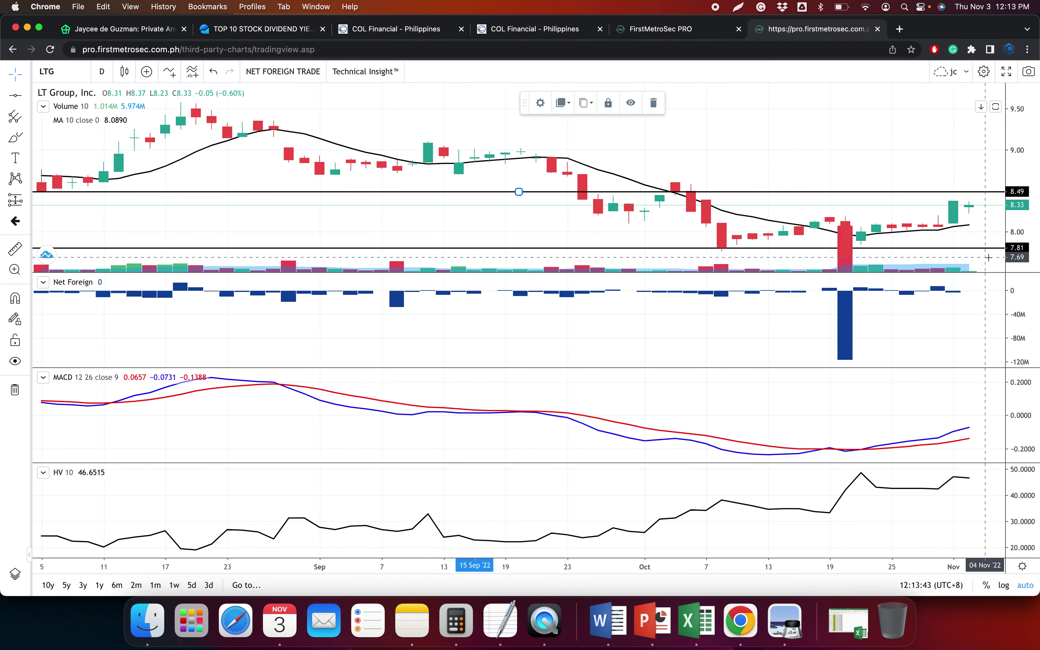
{"action": "scroll", "coordinate": [989, 257], "scroll_direction": "up", "scroll_amount": 2}
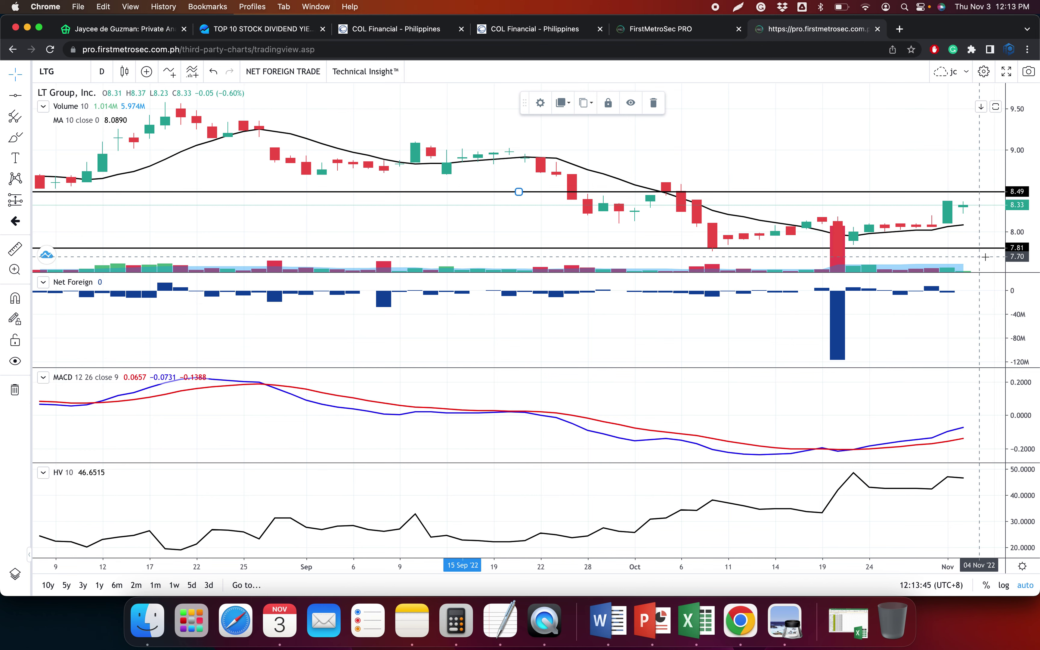
{"action": "scroll", "coordinate": [985, 258], "scroll_direction": "up", "scroll_amount": 1}
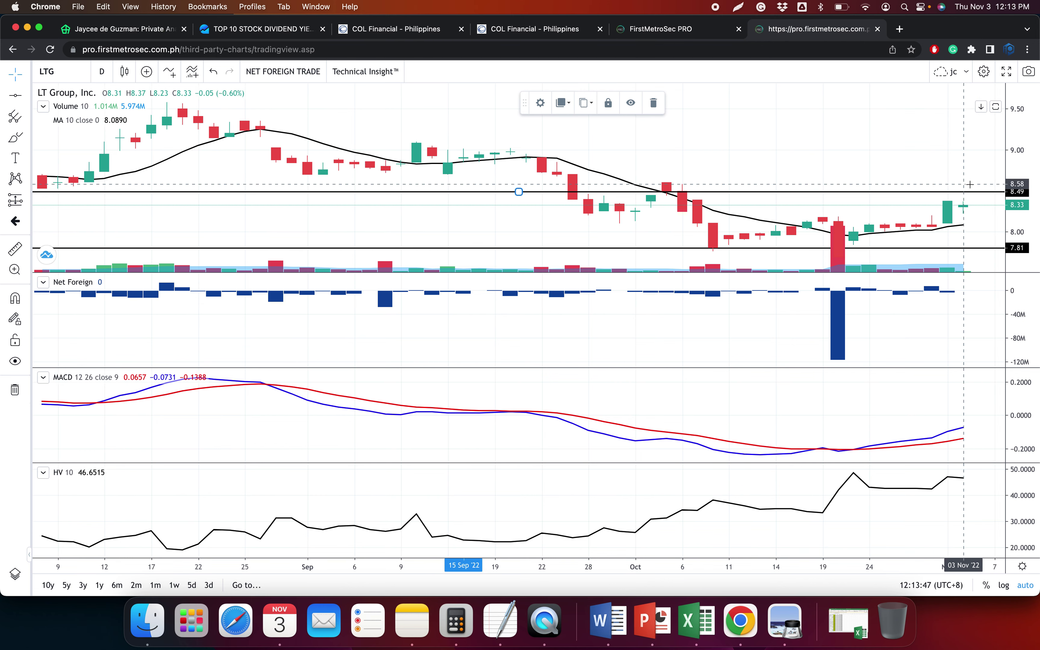
{"action": "scroll", "coordinate": [970, 185], "scroll_direction": "right", "scroll_amount": 3}
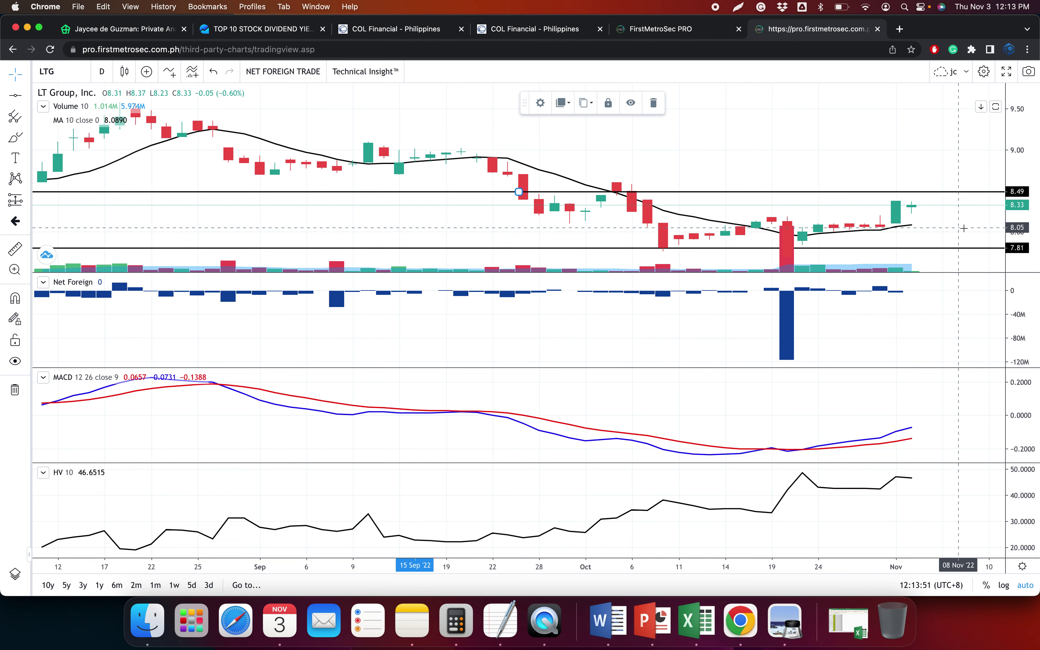
{"action": "scroll", "coordinate": [964, 228], "scroll_direction": "left", "scroll_amount": 3}
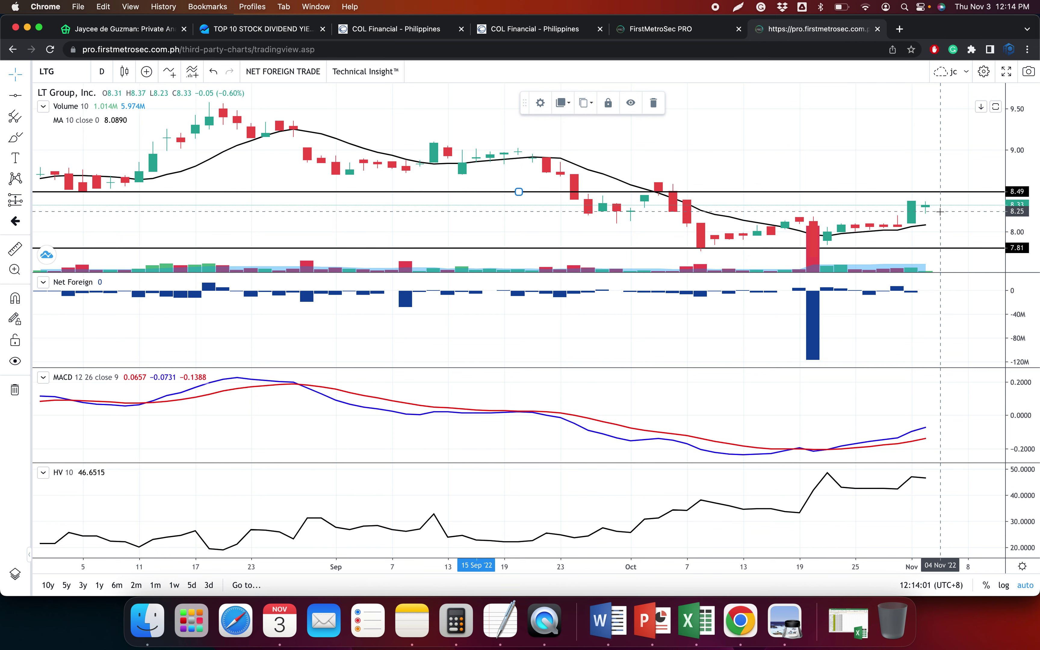
{"action": "scroll", "coordinate": [951, 218], "scroll_direction": "right", "scroll_amount": 2}
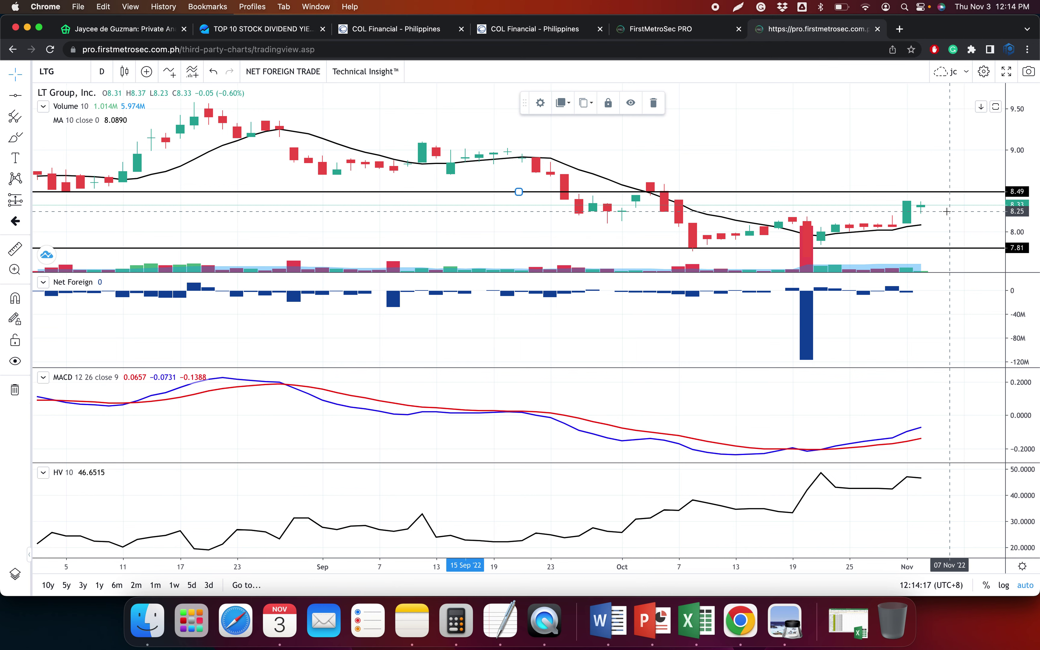
{"action": "scroll", "coordinate": [947, 211], "scroll_direction": "up", "scroll_amount": 5}
{"action": "scroll", "coordinate": [946, 213], "scroll_direction": "up", "scroll_amount": 2}
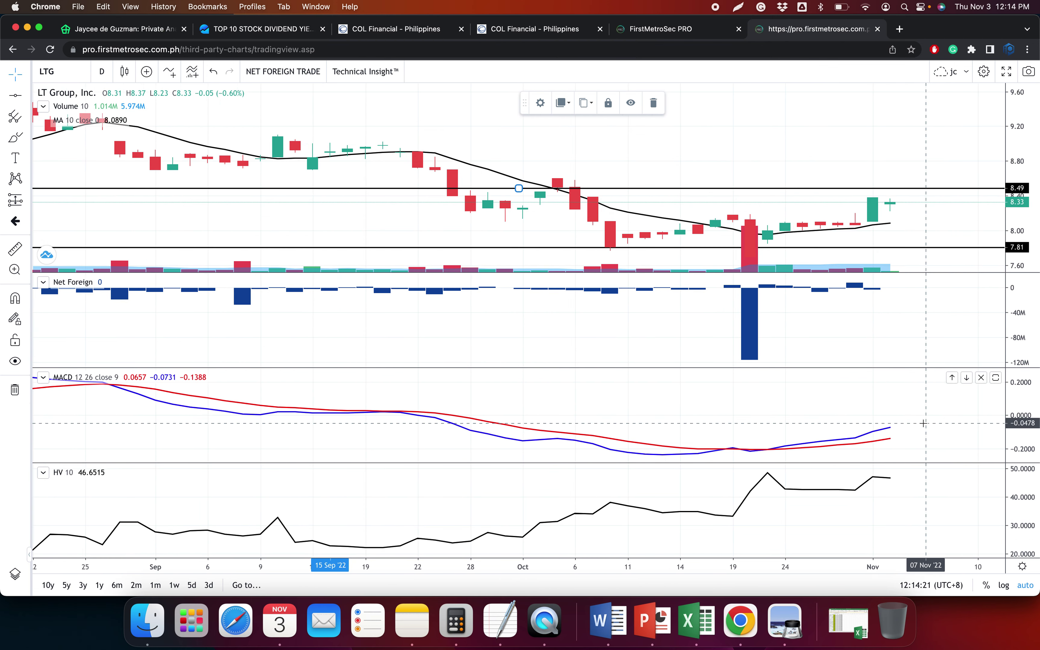
{"action": "scroll", "coordinate": [887, 267], "scroll_direction": "up", "scroll_amount": 2}
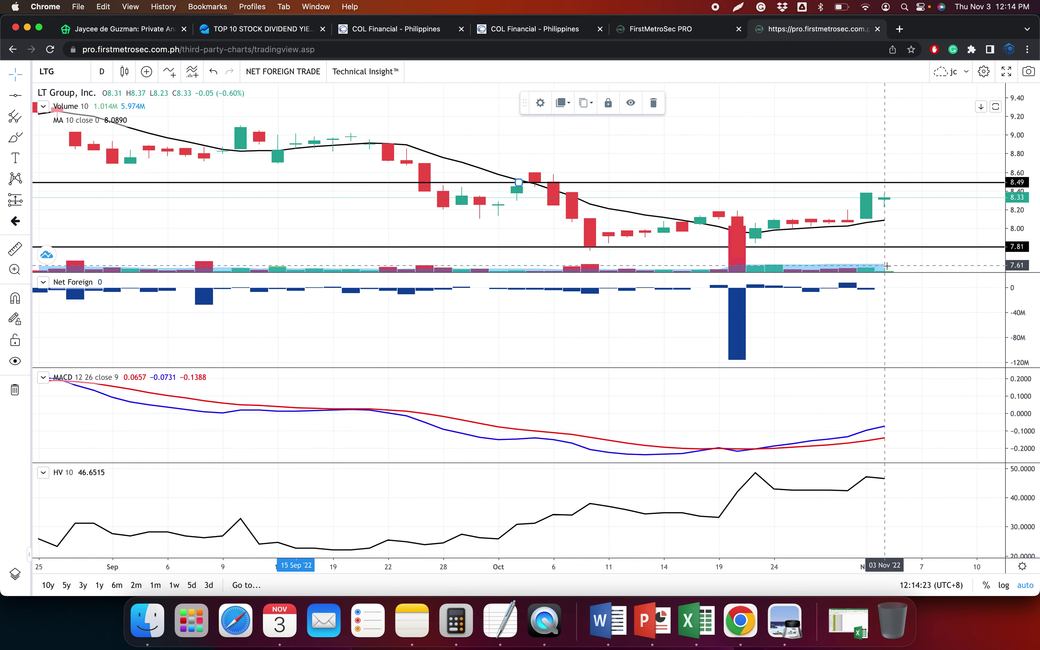
{"action": "scroll", "coordinate": [886, 266], "scroll_direction": "down", "scroll_amount": 1}
Copy LTG's full time-and-sales trade list and paste it as text into the Data sheet
{"action": "left_click", "coordinate": [377, 31]}
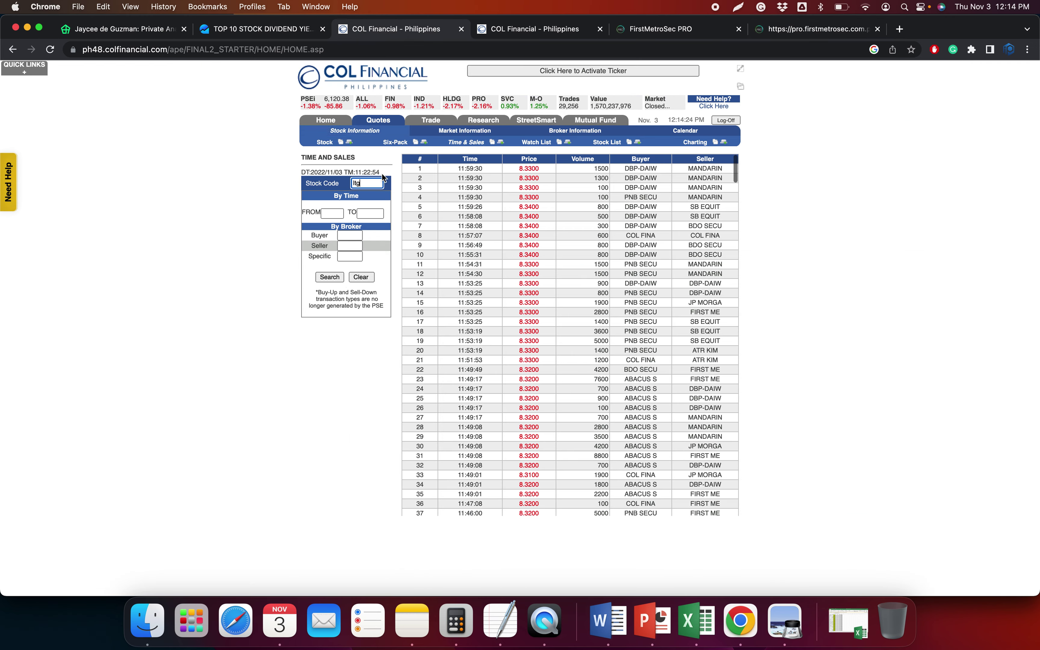
{"action": "left_click", "coordinate": [419, 171]}
{"action": "scroll", "coordinate": [701, 213], "scroll_direction": "down", "scroll_amount": 20}
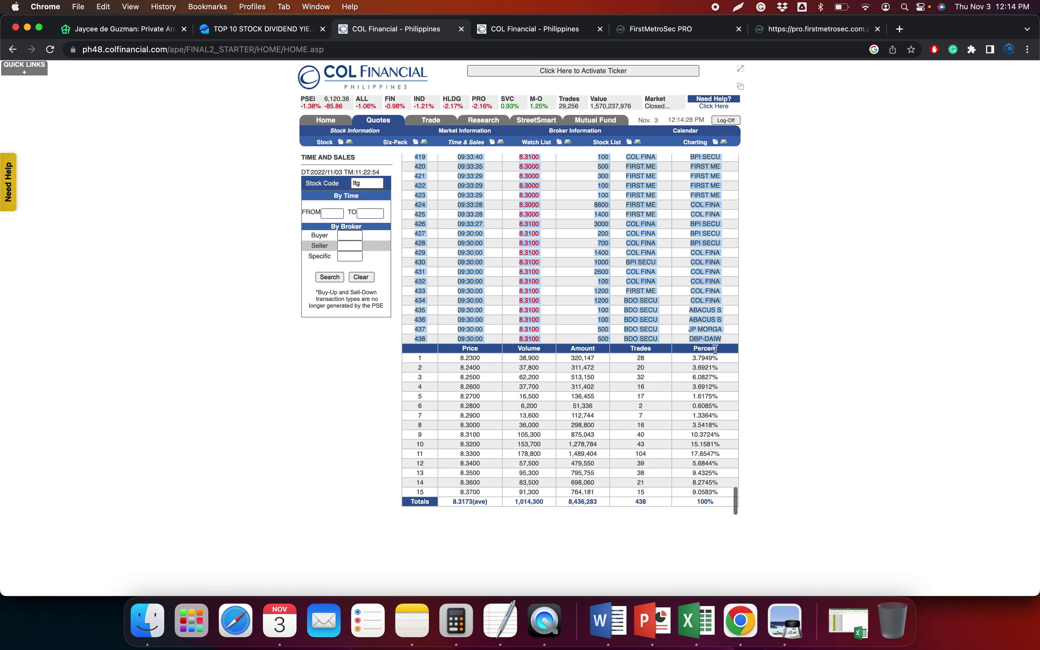
{"action": "left_click", "coordinate": [696, 621]}
{"action": "key", "text": "ctrl+super+v"}
{"action": "key", "text": "Return"}
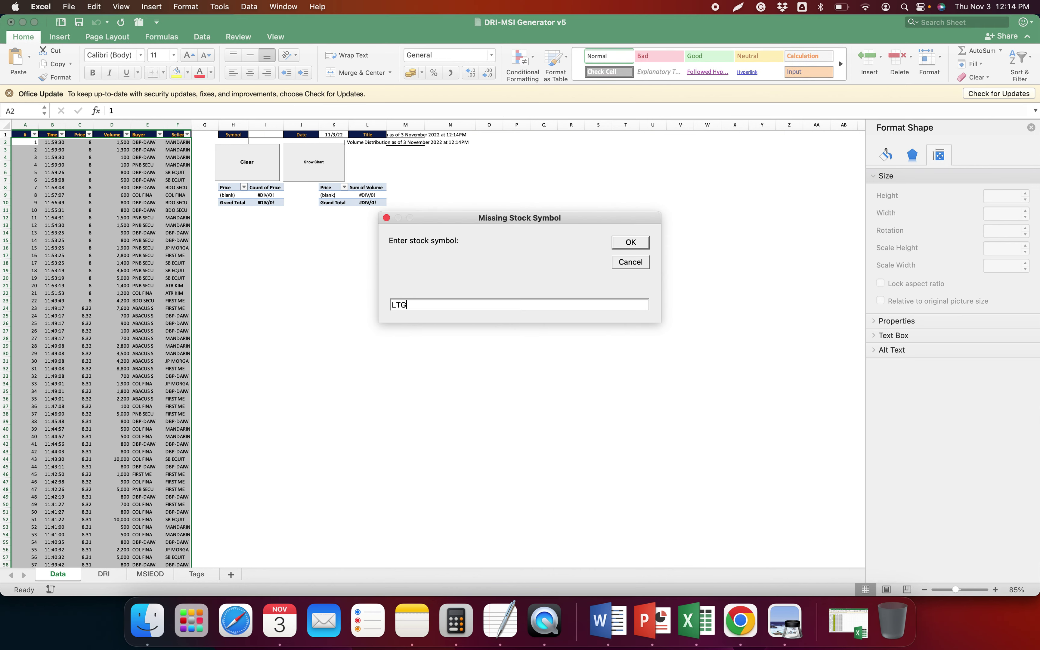
Confirm LTG as the symbol and copy COL's 15-row price summary into the DRI sheet
{"action": "key", "text": "super+Tab"}
{"action": "left_click_drag", "start_coordinate": [417, 357], "coordinate": [727, 494]}
{"action": "left_click", "coordinate": [700, 619]}
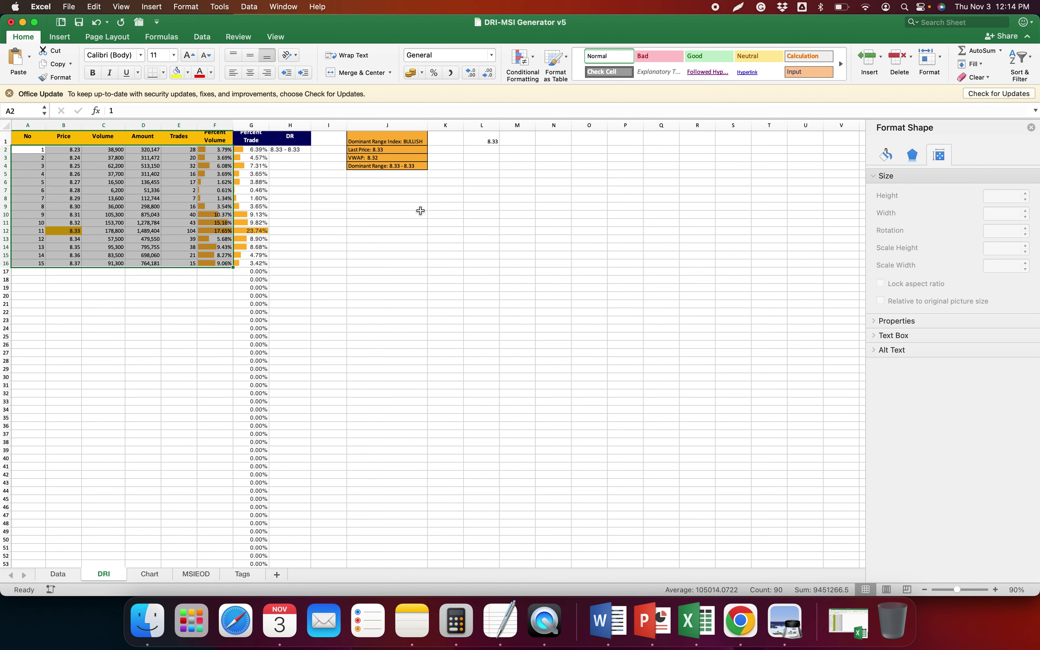
Copy the LTG dominant range results (VWAP 8.32, range 8.33–8.33) into the TextEdit notes
{"action": "left_click_drag", "start_coordinate": [397, 157], "coordinate": [396, 164]}
{"action": "key", "text": "super+c"}
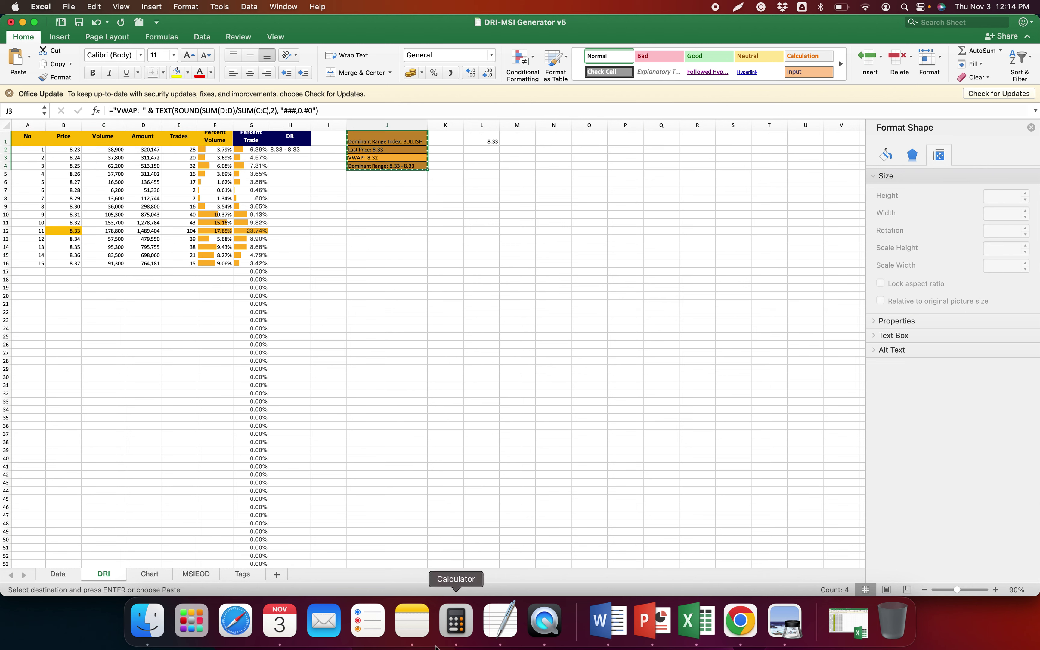
{"action": "left_click", "coordinate": [500, 621]}
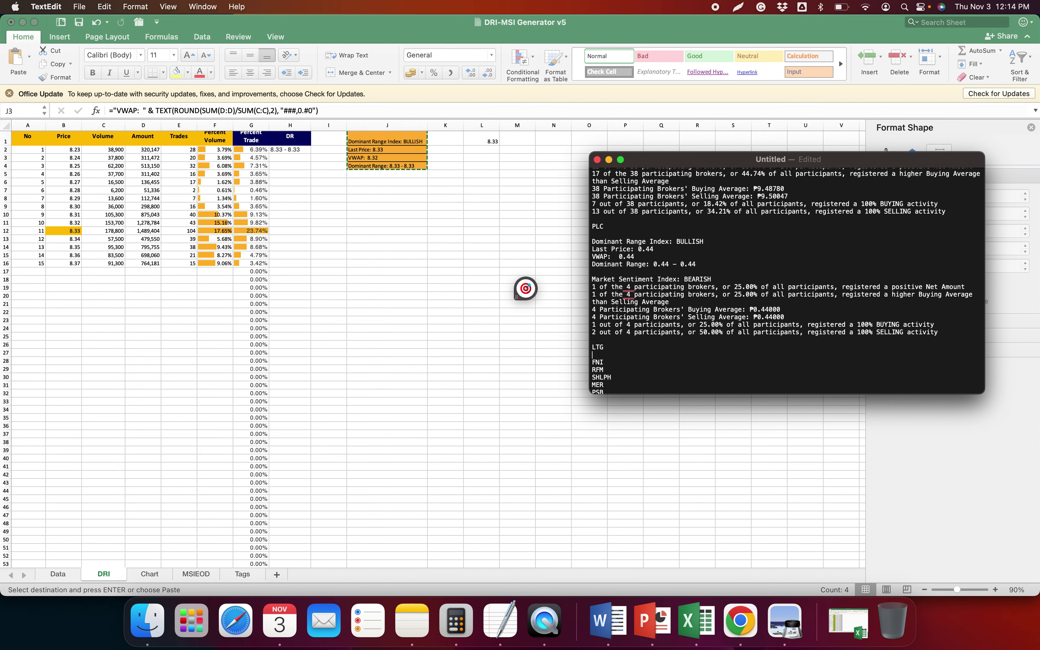
{"action": "key", "text": "super+v"}
{"action": "left_click", "coordinate": [175, 559]}
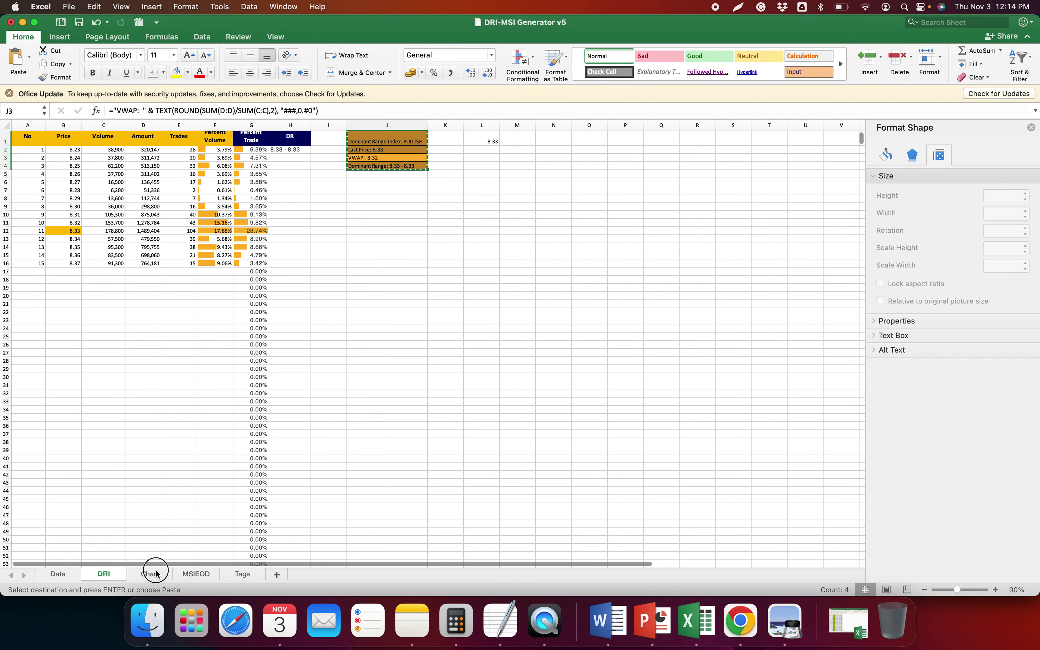
{"action": "left_click", "coordinate": [151, 574]}
Scale both LTG distribution charts to 400% height, then return to the browser's LTG chart
{"action": "left_click", "coordinate": [1002, 248]}
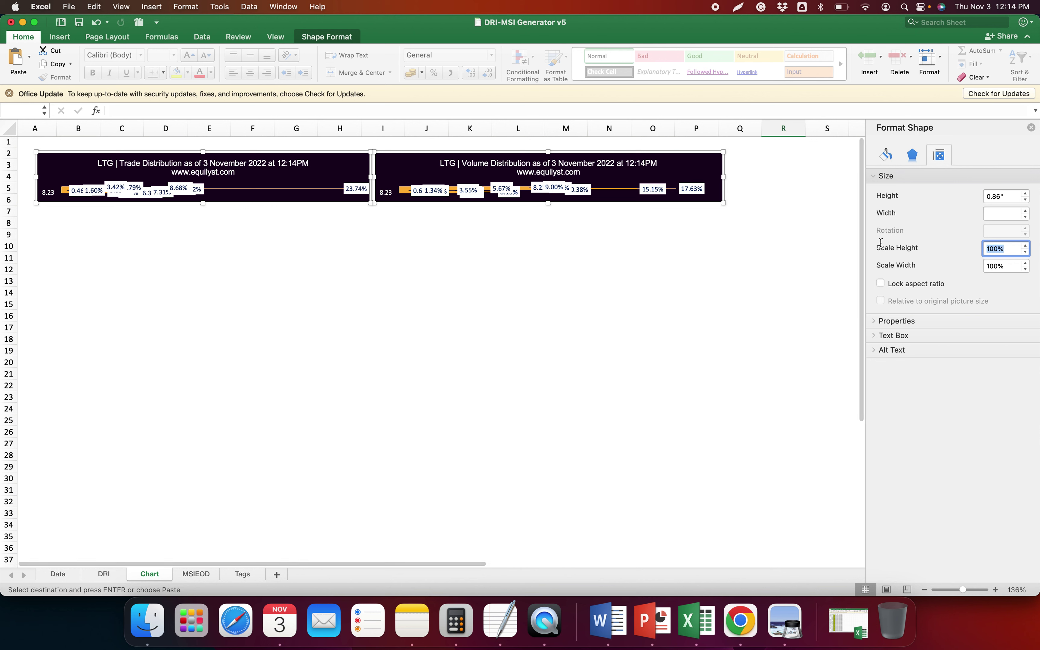
{"action": "type", "text": "400"}
{"action": "key", "text": "Return"}
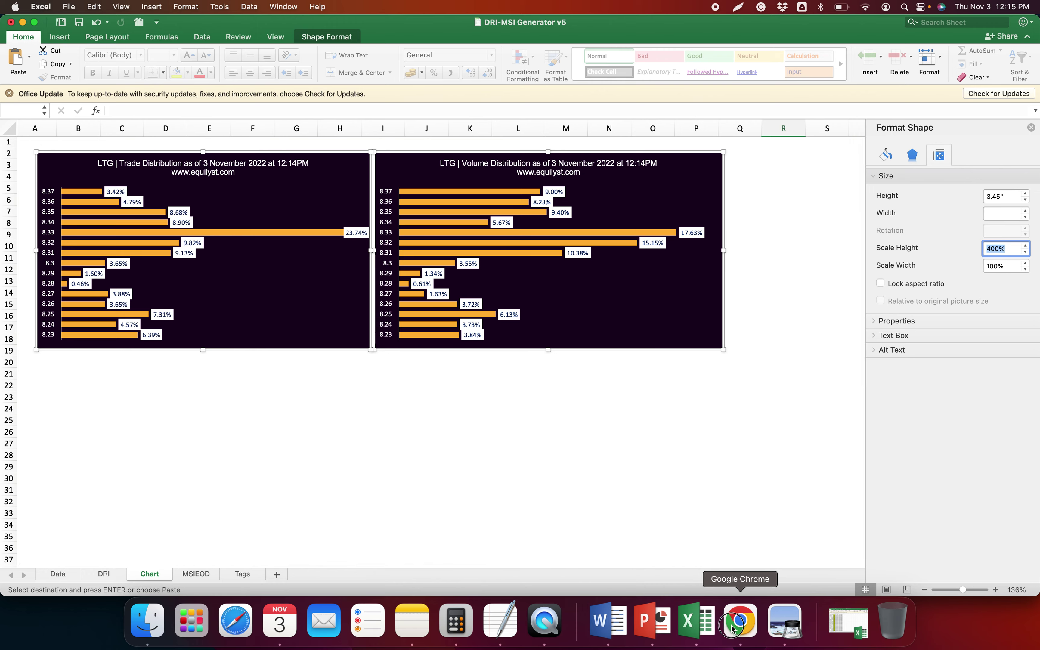
{"action": "left_click", "coordinate": [740, 620]}
{"action": "left_click", "coordinate": [854, 27]}
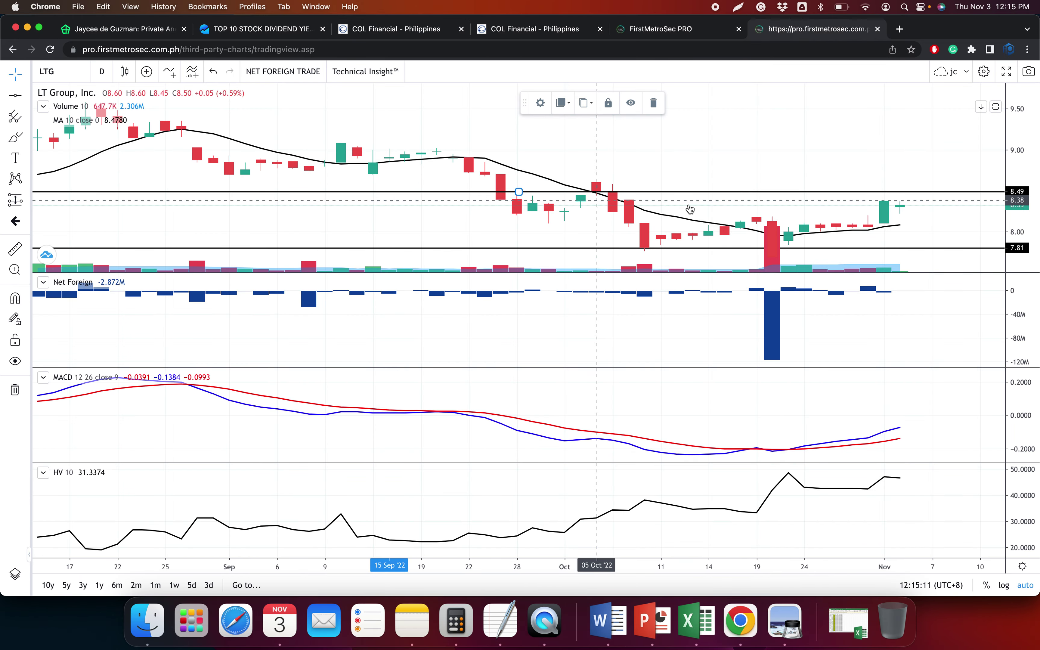
Select and copy the whole LTG broker transactions table from COL Financial
{"action": "key", "text": "super+Tab"}
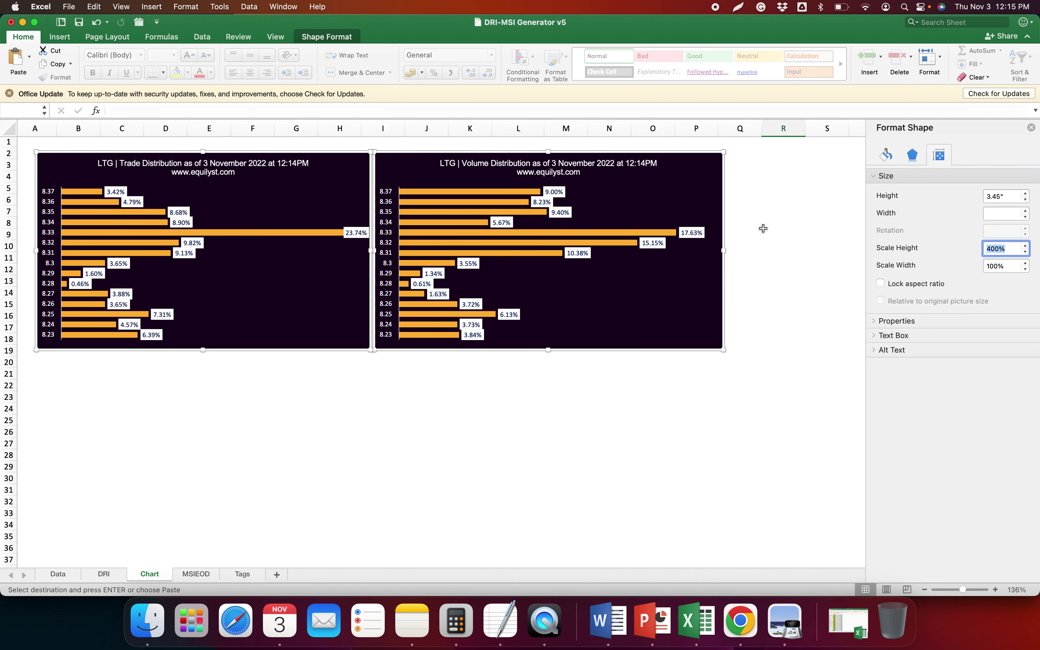
{"action": "key", "text": "super+Tab"}
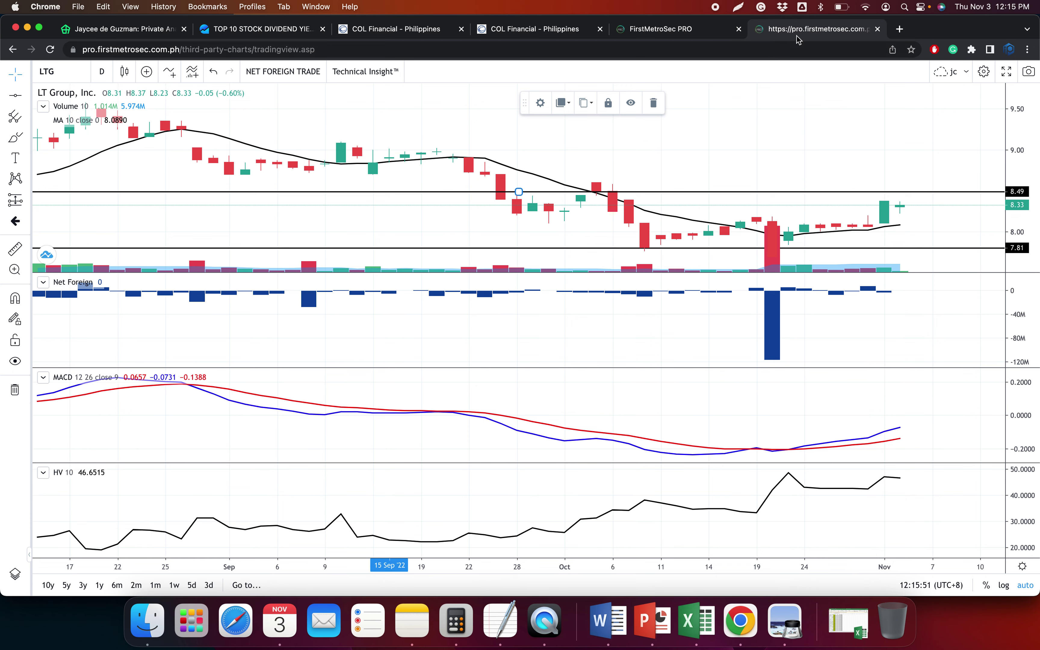
{"action": "key", "text": "super+4"}
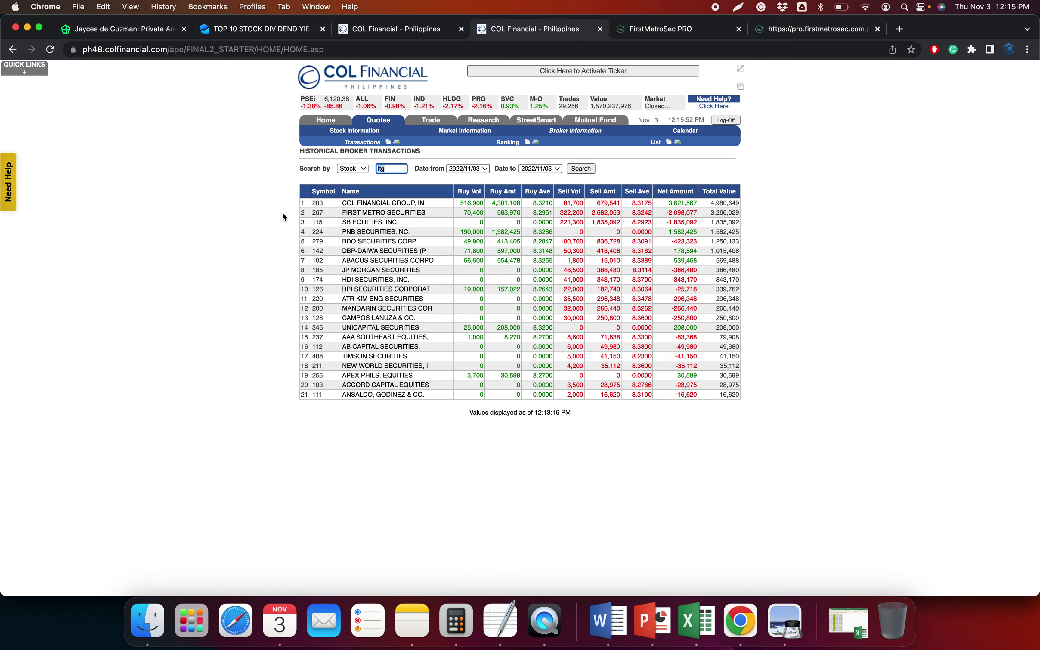
{"action": "left_click_drag", "start_coordinate": [302, 203], "coordinate": [736, 395]}
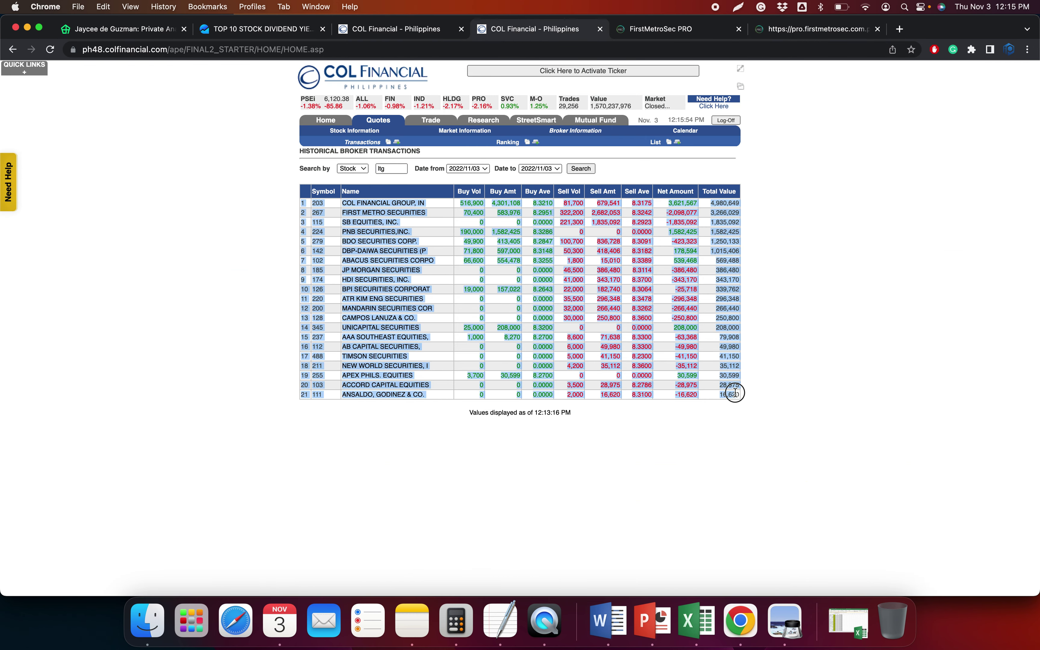
{"action": "left_click", "coordinate": [693, 618]}
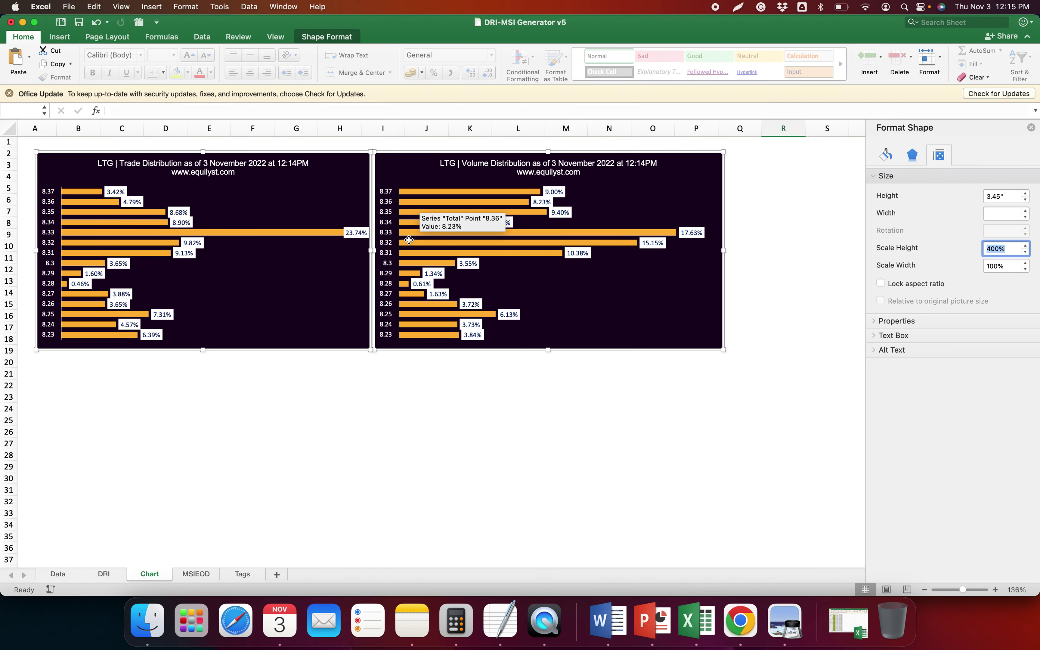
Paste the LTG broker table as plain text into the MSIEOD sheet
{"action": "key", "text": "ctrl+Page_Down"}
{"action": "key", "text": "ctrl+super+v"}
{"action": "key", "text": "Return"}
Copy LTG's BEARISH market sentiment summary into the TextEdit notes
{"action": "scroll", "coordinate": [692, 431], "scroll_direction": "right", "scroll_amount": 5}
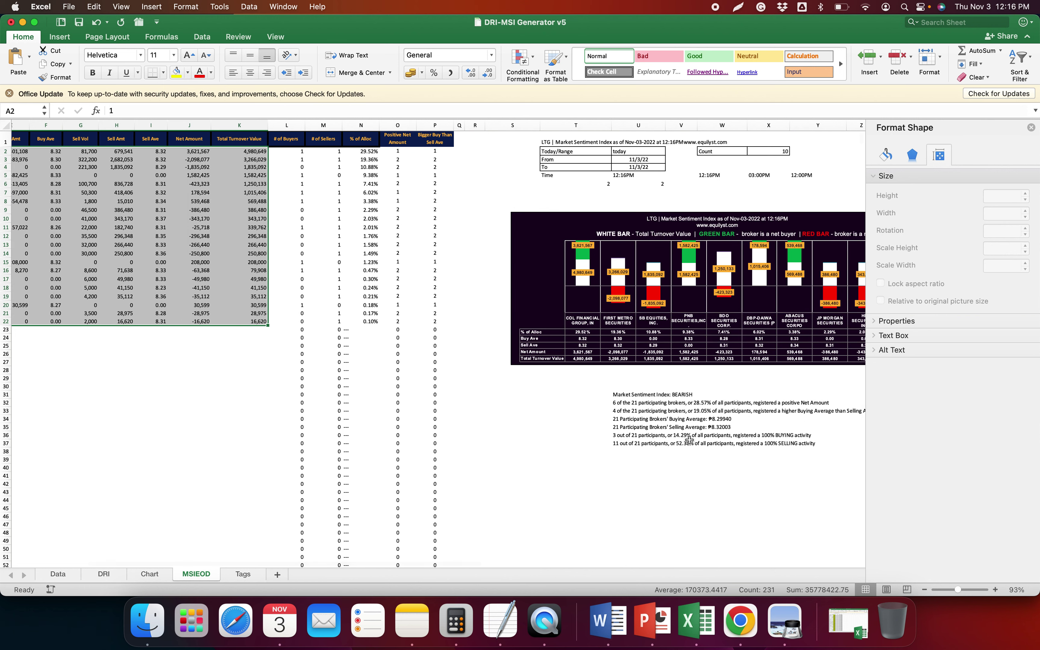
{"action": "scroll", "coordinate": [612, 454], "scroll_direction": "right", "scroll_amount": 2}
{"action": "mouse_move", "coordinate": [592, 422]}
{"action": "left_mouse_down"}
{"action": "mouse_move", "coordinate": [571, 417]}
{"action": "mouse_move", "coordinate": [612, 425]}
{"action": "left_mouse_up"}
{"action": "key", "text": "super+c"}
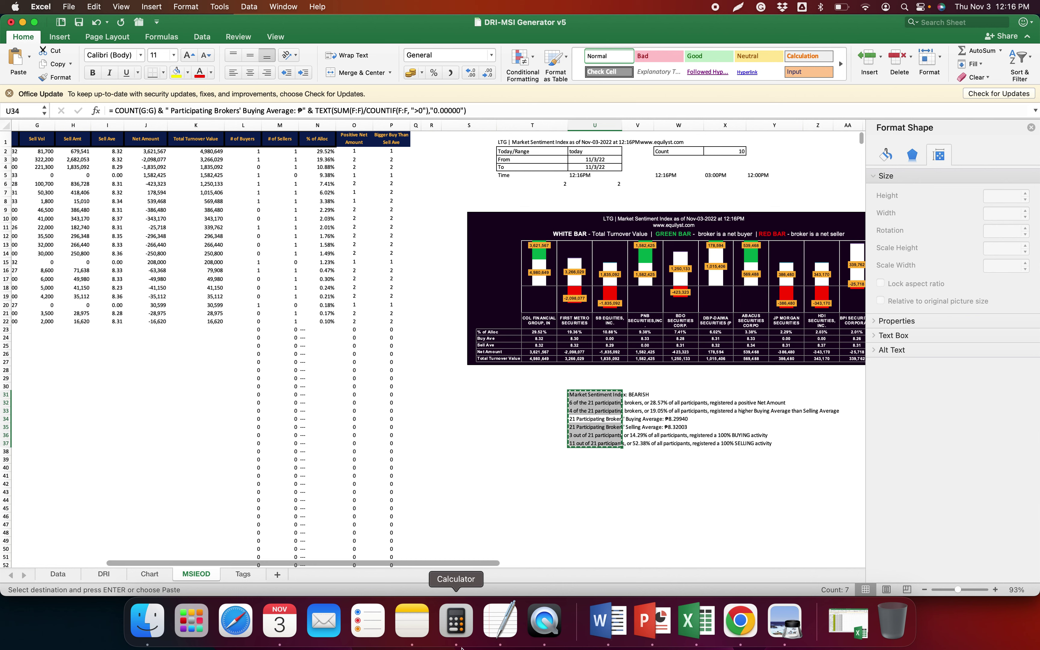
{"action": "left_click", "coordinate": [500, 622]}
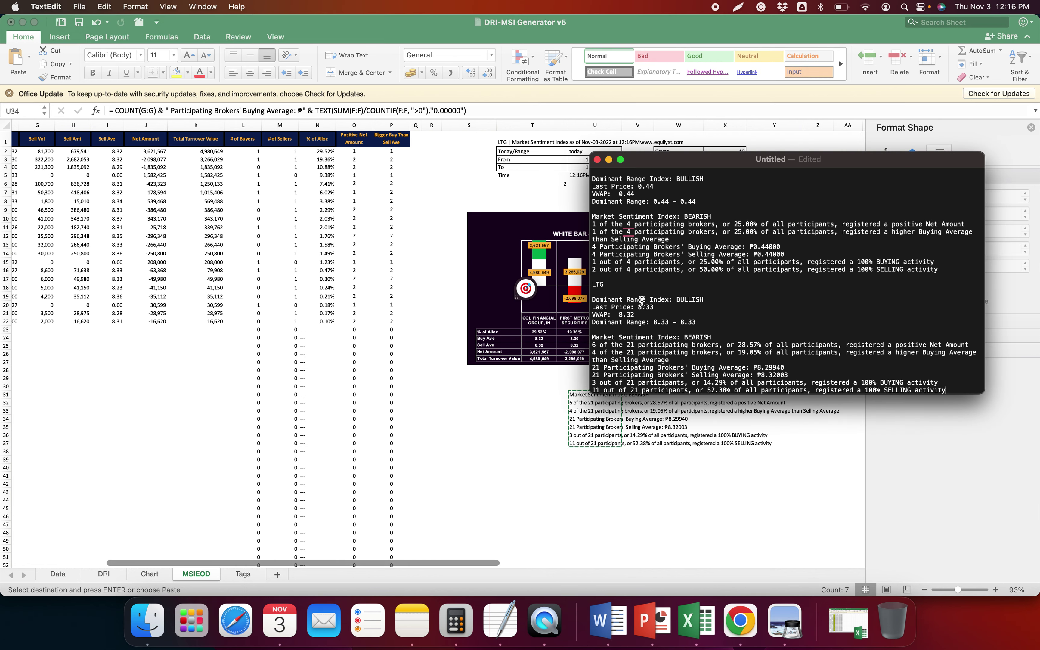
{"action": "left_click", "coordinate": [164, 588]}
{"action": "left_click", "coordinate": [150, 574]}
{"action": "left_click", "coordinate": [428, 154]}
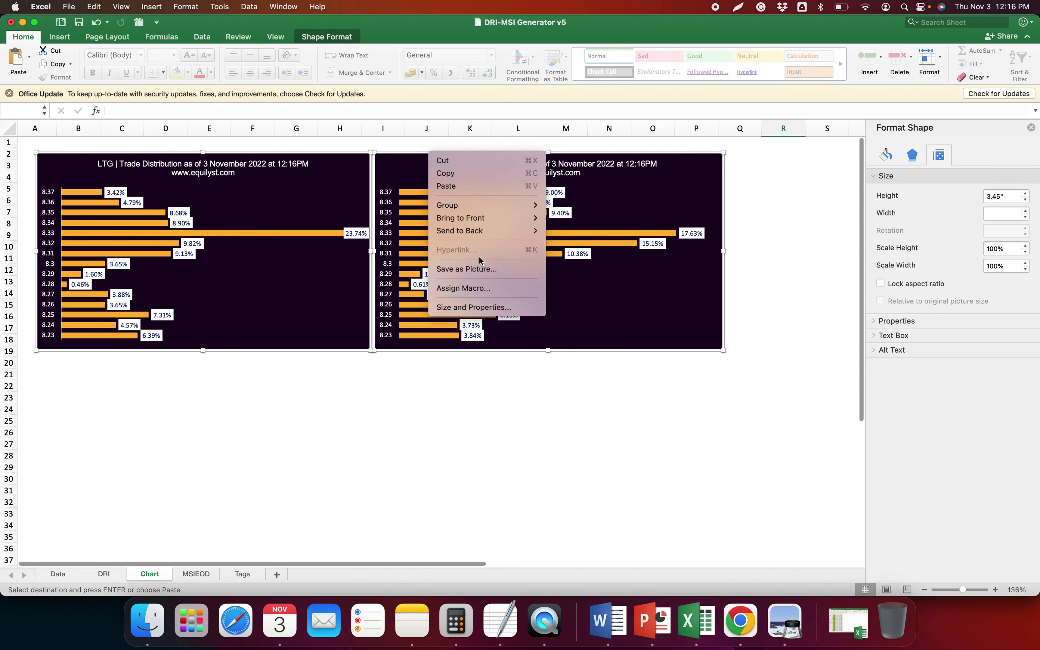
Save the LTG distribution charts as 'ltg - Dominant Range Index - 11.3.2022.png'
{"action": "left_click", "coordinate": [469, 269]}
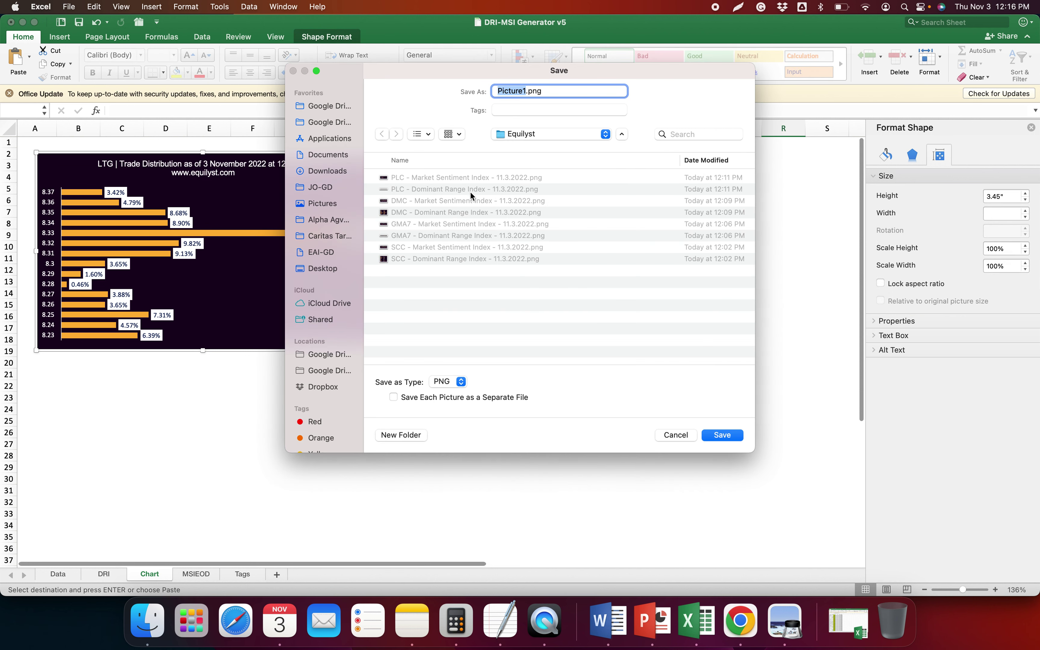
{"action": "left_click", "coordinate": [463, 189]}
{"action": "left_click", "coordinate": [499, 92]}
{"action": "key", "text": "Return"}
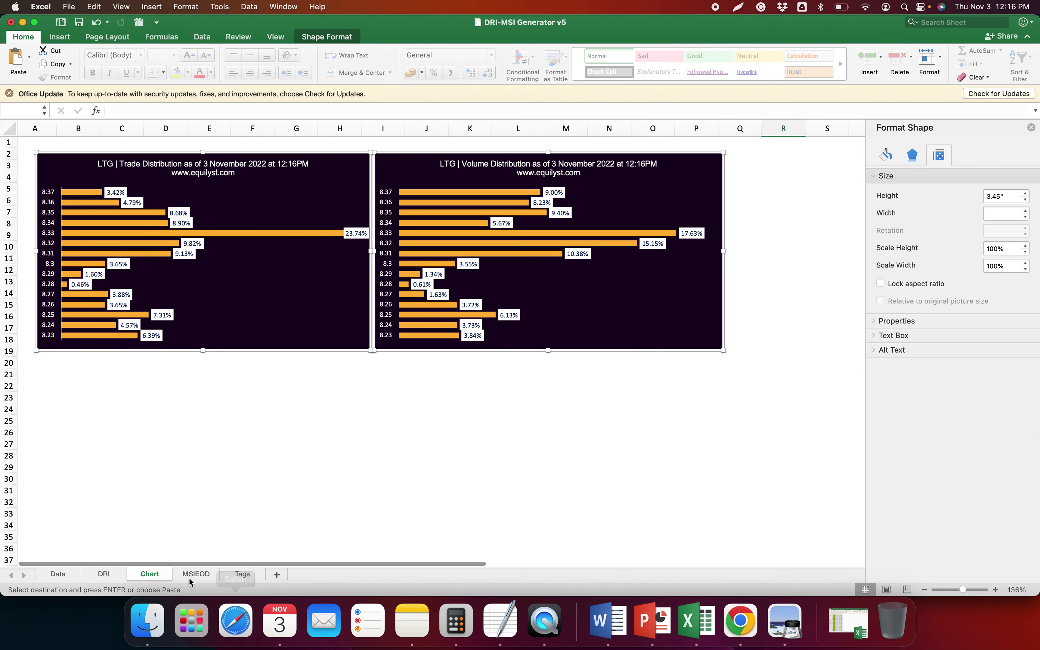
Save the MSIEOD market sentiment chart as a PNG named for LTG
{"action": "left_click", "coordinate": [206, 572]}
{"action": "right_click", "coordinate": [592, 213]}
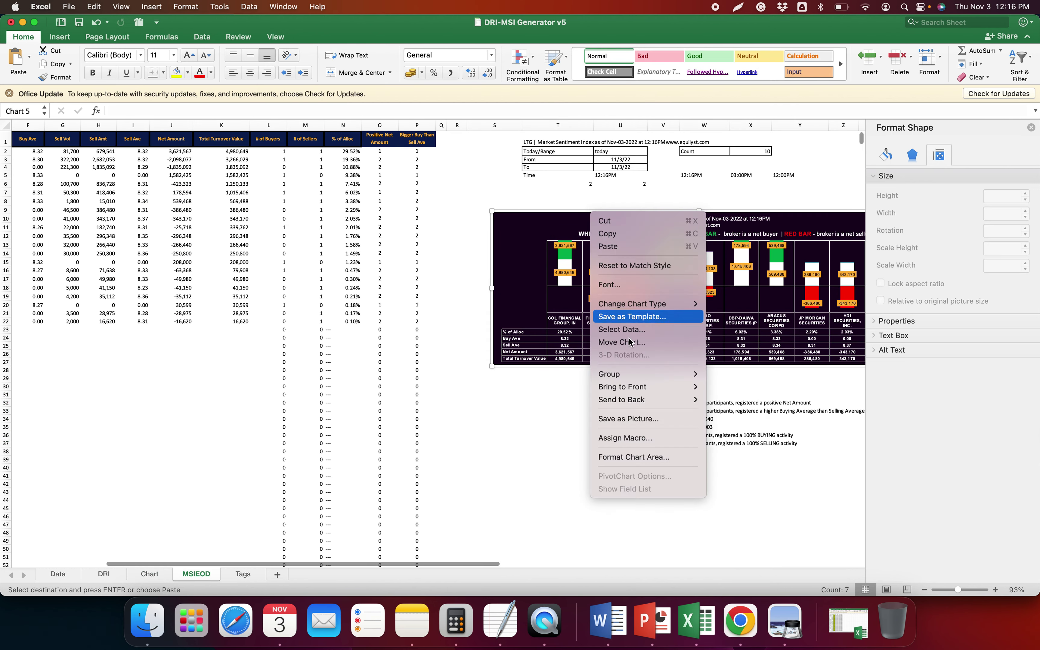
{"action": "left_click", "coordinate": [628, 420]}
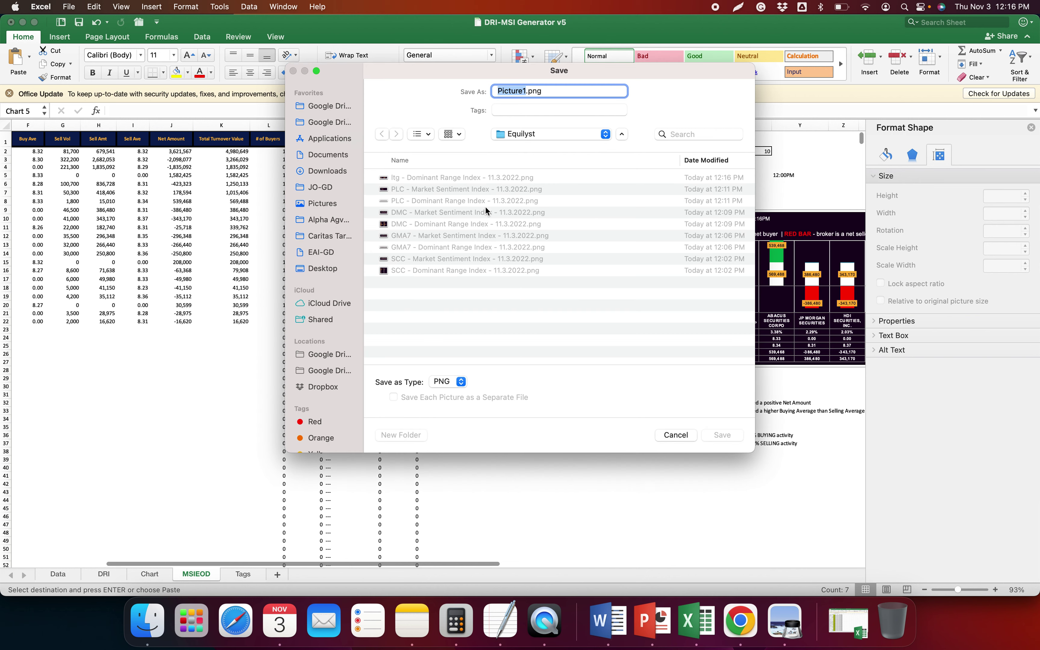
{"action": "left_click", "coordinate": [470, 194]}
{"action": "double_click", "coordinate": [503, 91]}
{"action": "type", "text": "LTG"}
{"action": "key", "text": "Return"}
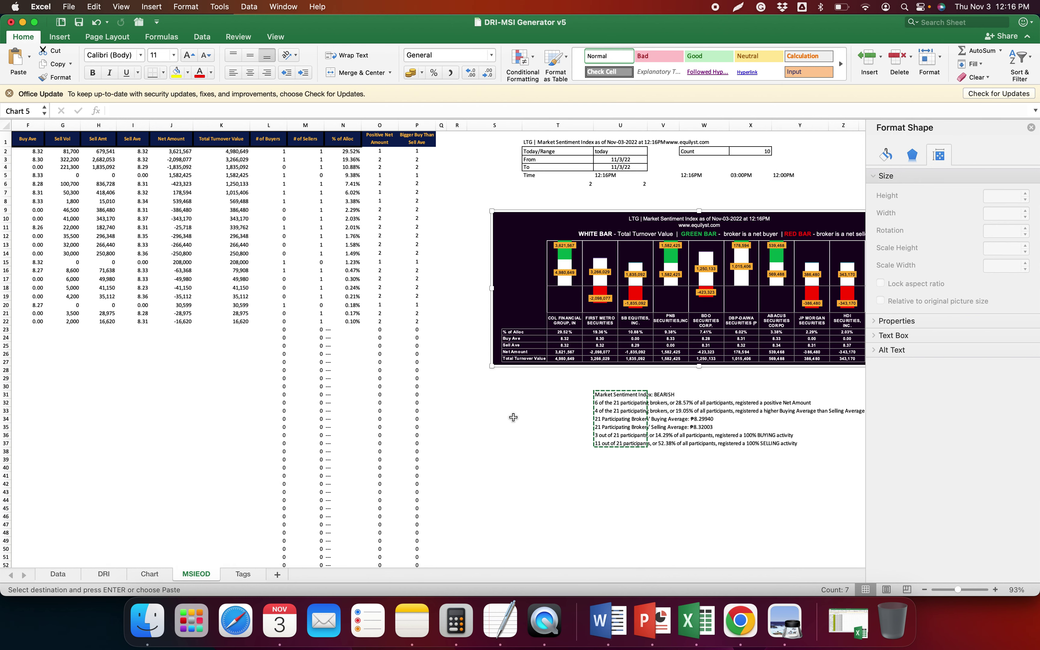
{"action": "left_click", "coordinate": [547, 524]}
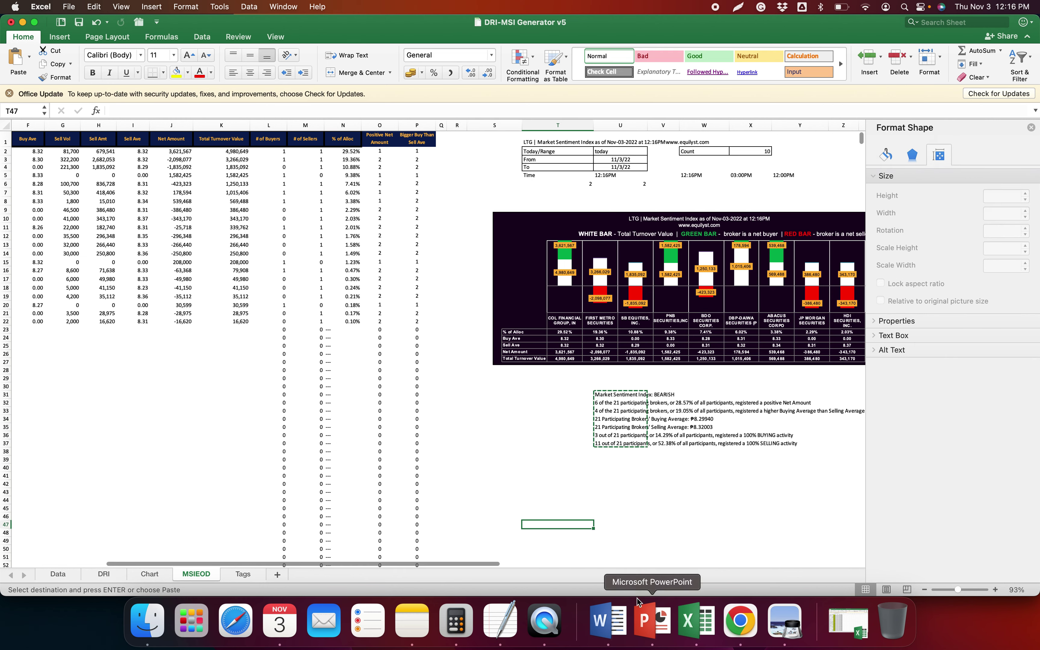
{"action": "key", "text": "ctrl+Page_Up"}
{"action": "key", "text": "ctrl+Page_Up"}
{"action": "left_click", "coordinate": [733, 624]}
Pick FNI from the dividend list and load its time and sales in COL Financial
{"action": "left_click", "coordinate": [249, 29]}
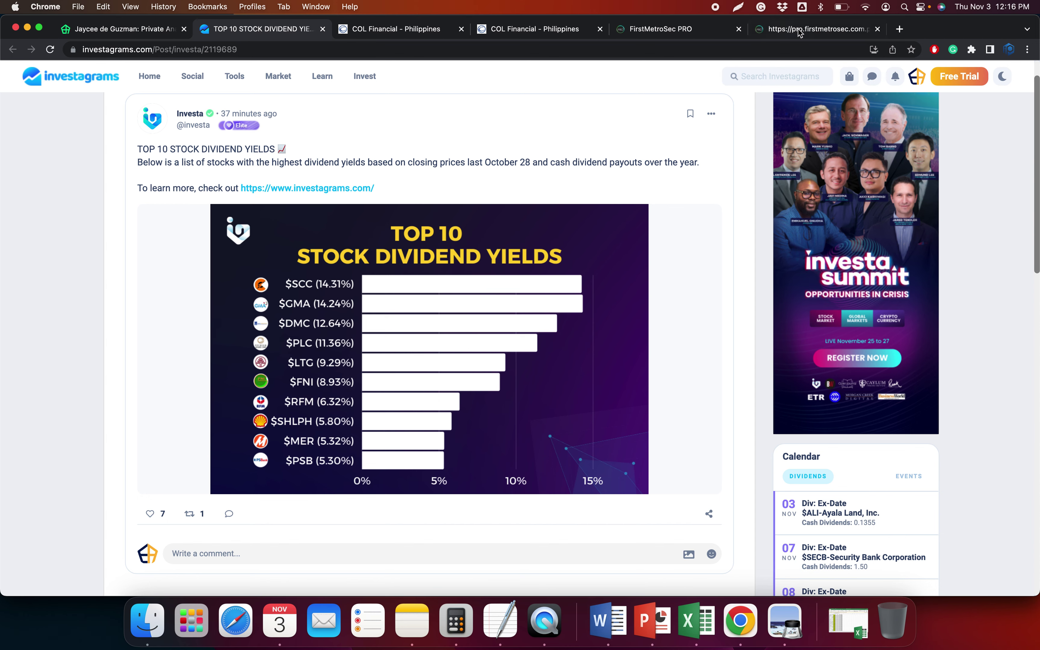
{"action": "left_click", "coordinate": [769, 36]}
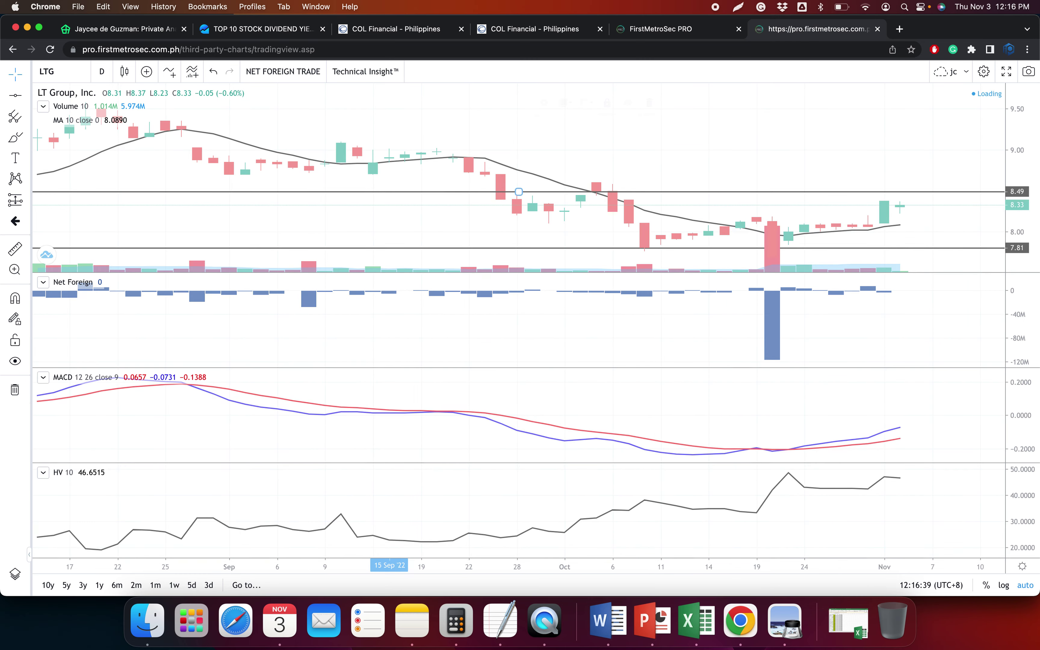
{"action": "left_click", "coordinate": [395, 29]}
{"action": "left_click", "coordinate": [365, 184]}
{"action": "key", "text": "Return"}
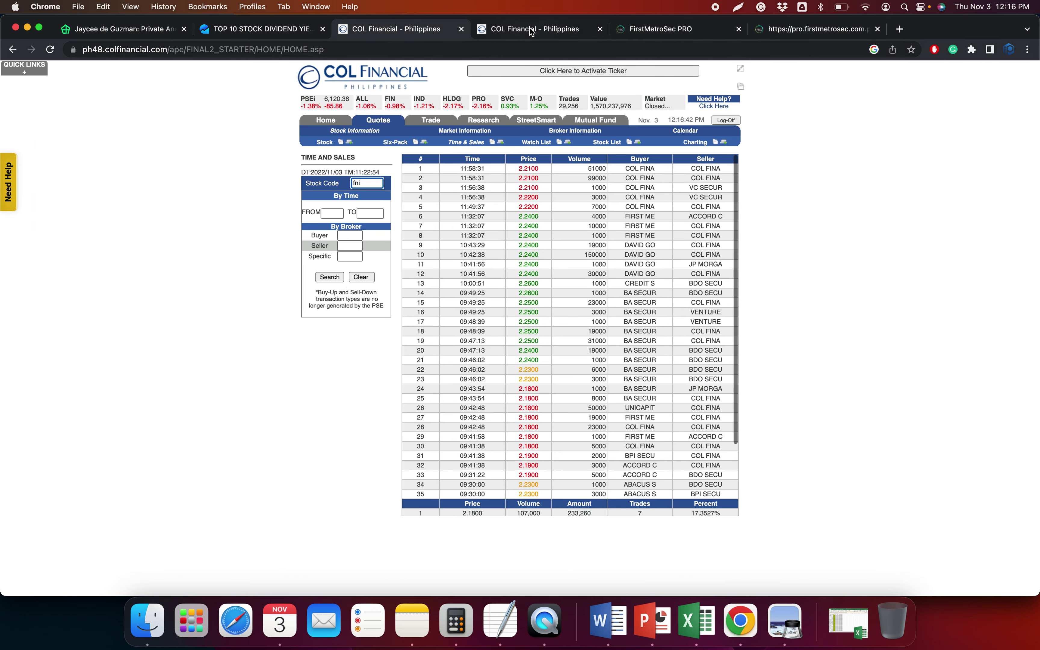
Load FNI's 3 November historical broker transactions
{"action": "key", "text": "ctrl+Tab"}
{"action": "left_click", "coordinate": [392, 168]}
{"action": "key", "text": "super+a"}
{"action": "type", "text": "fni"}
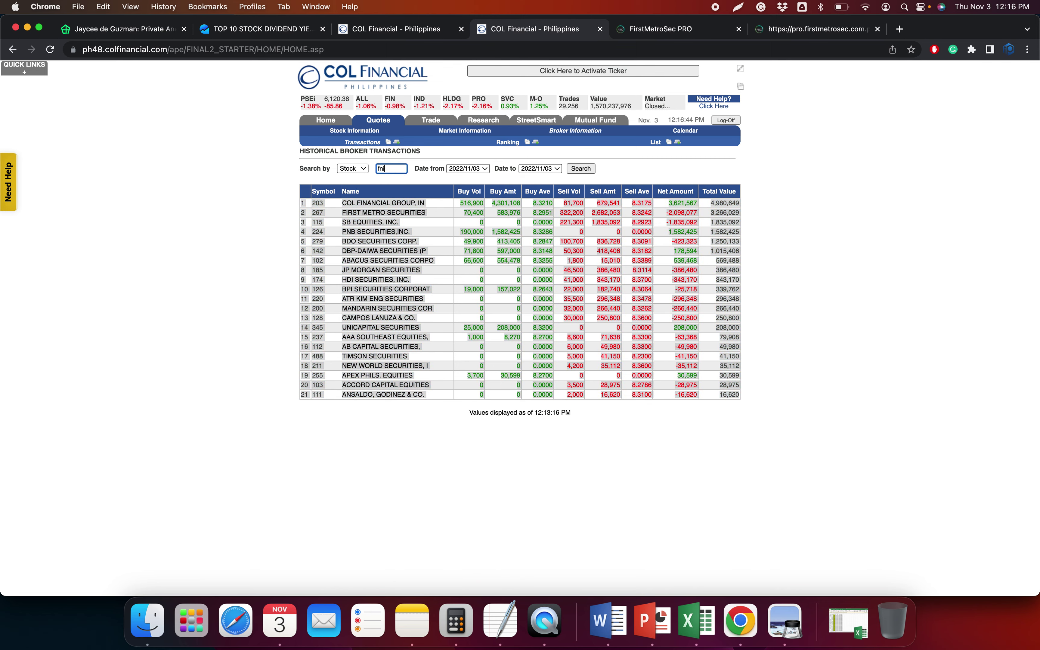
{"action": "key", "text": "Return"}
{"action": "left_click", "coordinate": [804, 29]}
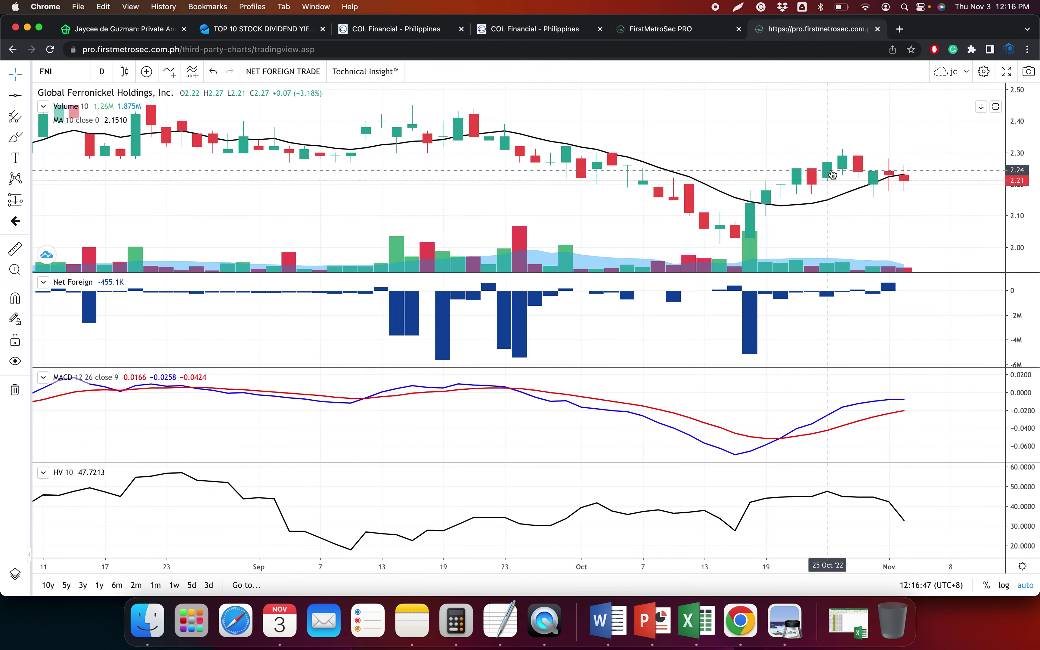
{"action": "scroll", "coordinate": [832, 173], "scroll_direction": "down", "scroll_amount": 10}
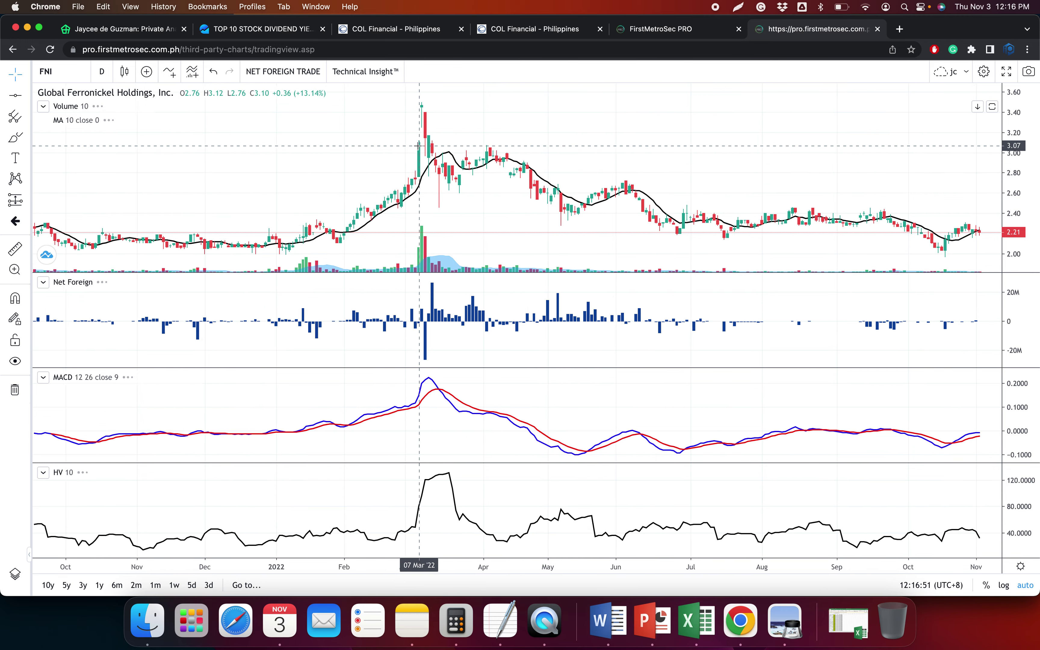
{"action": "scroll", "coordinate": [430, 150], "scroll_direction": "down", "scroll_amount": 5}
{"action": "scroll", "coordinate": [440, 151], "scroll_direction": "down", "scroll_amount": 5}
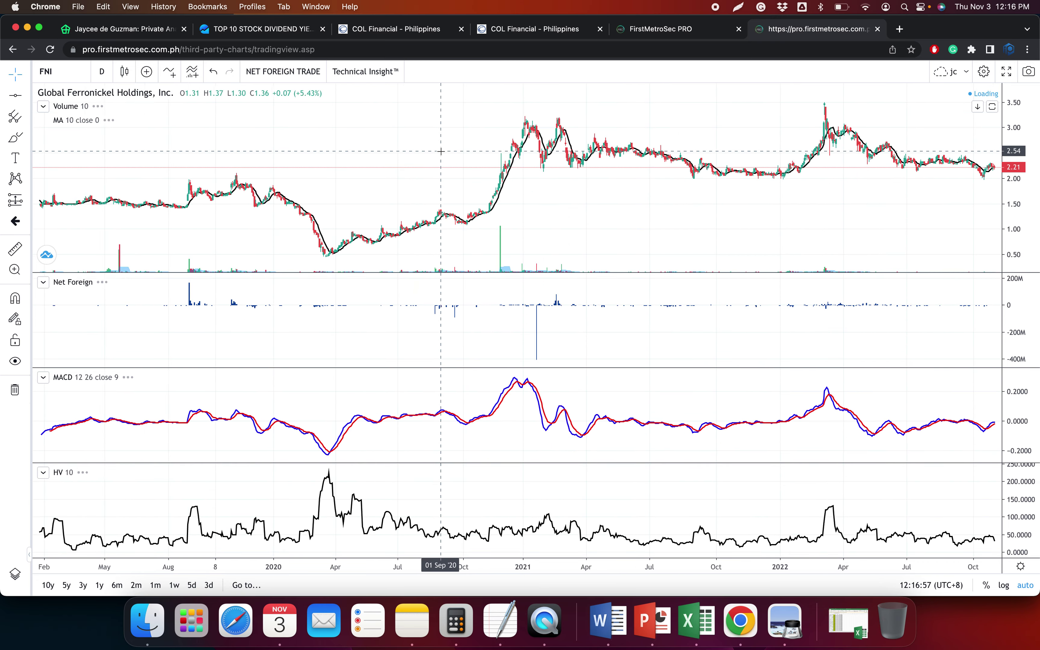
{"action": "scroll", "coordinate": [442, 151], "scroll_direction": "up", "scroll_amount": 10}
{"action": "scroll", "coordinate": [443, 149], "scroll_direction": "up", "scroll_amount": 10}
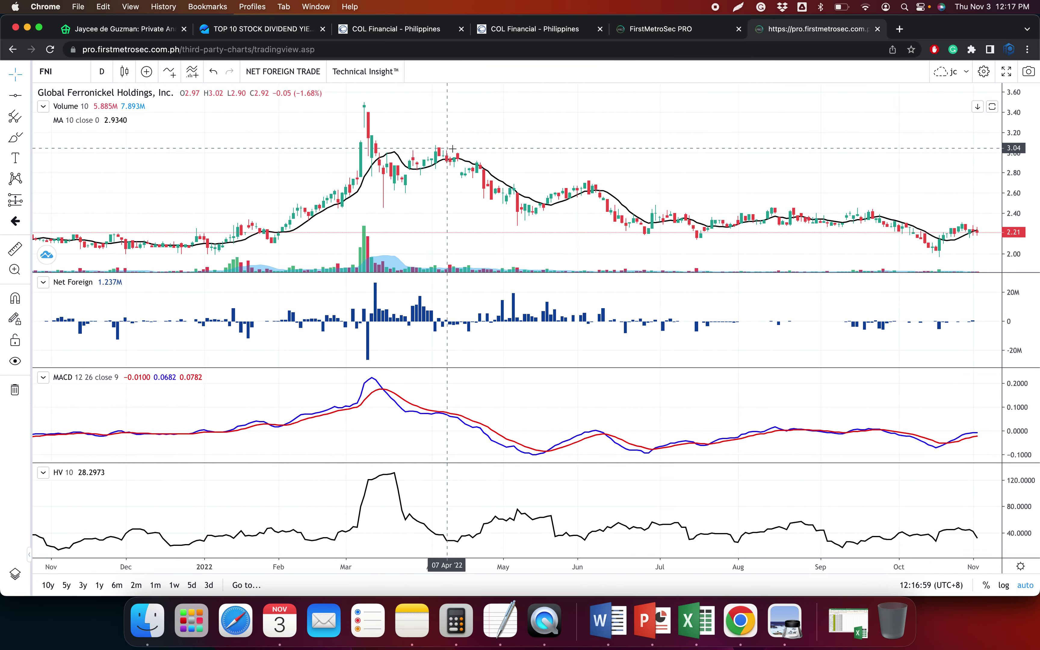
{"action": "scroll", "coordinate": [924, 206], "scroll_direction": "down", "scroll_amount": 2}
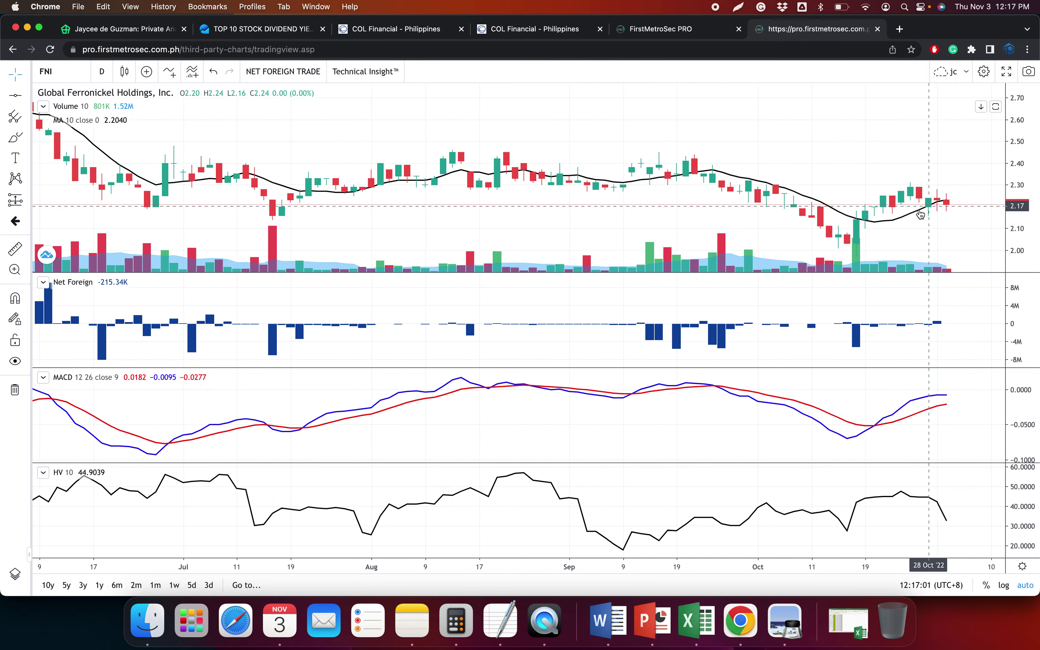
{"action": "left_click_drag", "start_coordinate": [668, 223], "coordinate": [531, 212]}
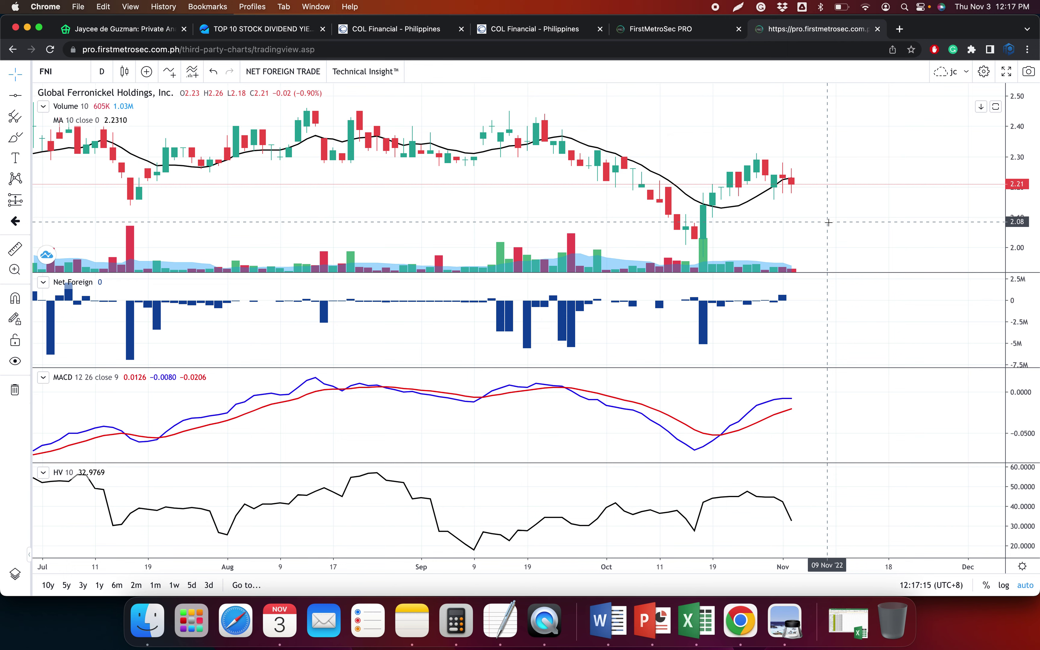
{"action": "left_click_drag", "start_coordinate": [583, 206], "coordinate": [686, 216]}
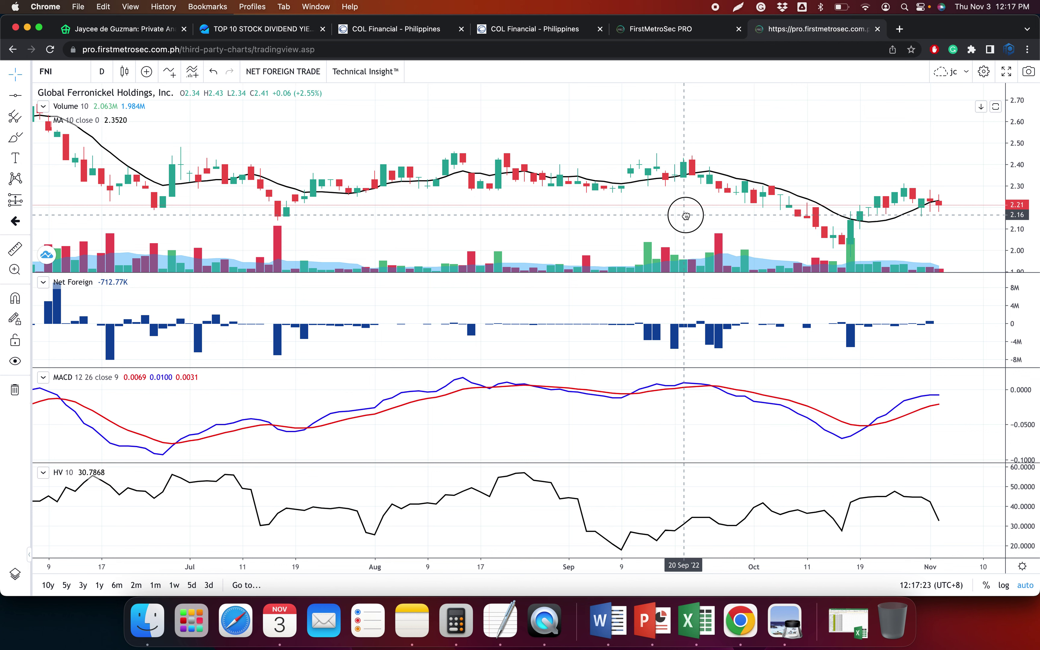
{"action": "left_click_drag", "start_coordinate": [686, 216], "coordinate": [685, 217]}
{"action": "scroll", "coordinate": [685, 217], "scroll_direction": "right", "scroll_amount": 3}
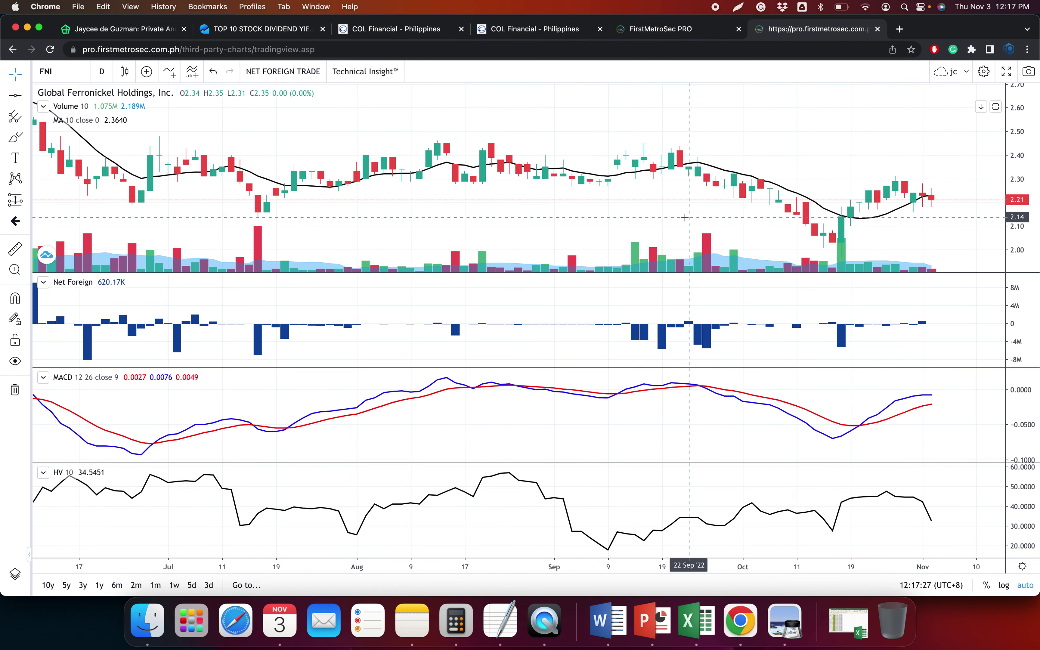
{"action": "scroll", "coordinate": [684, 218], "scroll_direction": "left", "scroll_amount": 3}
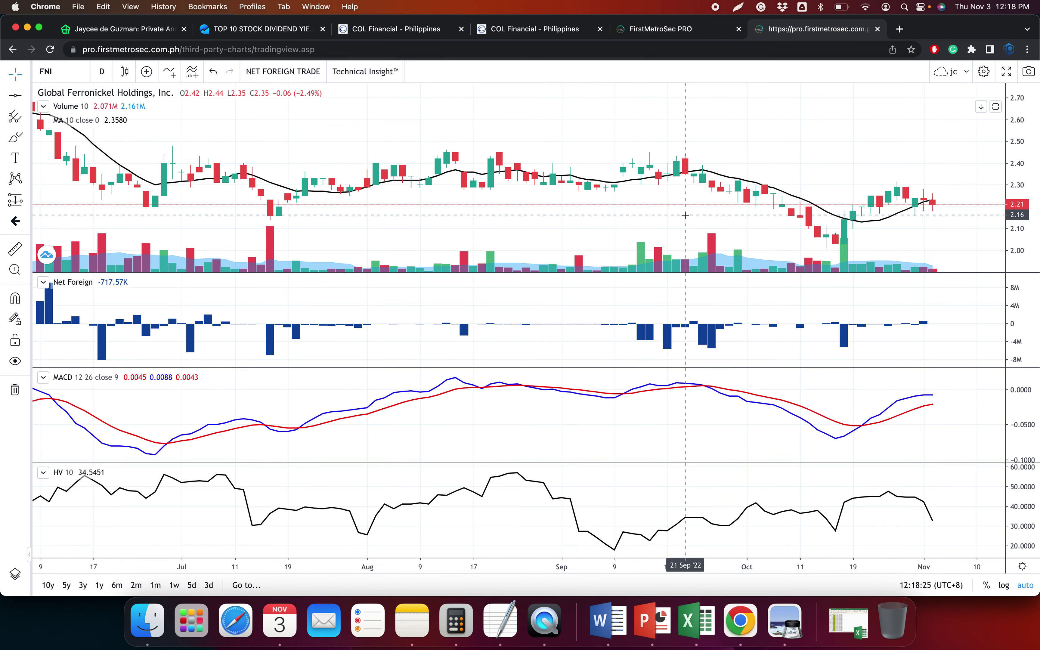
Draw horizontal price lines at 2.03, 2.45 and 2.20 on the FNI chart
{"action": "scroll", "coordinate": [727, 182], "scroll_direction": "down", "scroll_amount": 5}
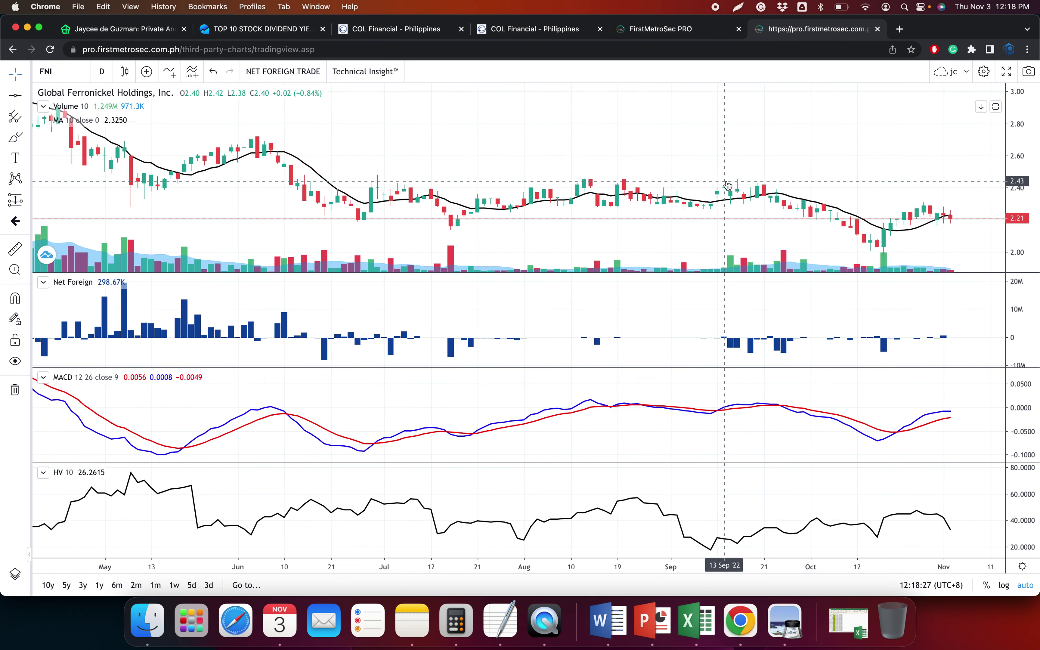
{"action": "scroll", "coordinate": [726, 182], "scroll_direction": "down", "scroll_amount": 1}
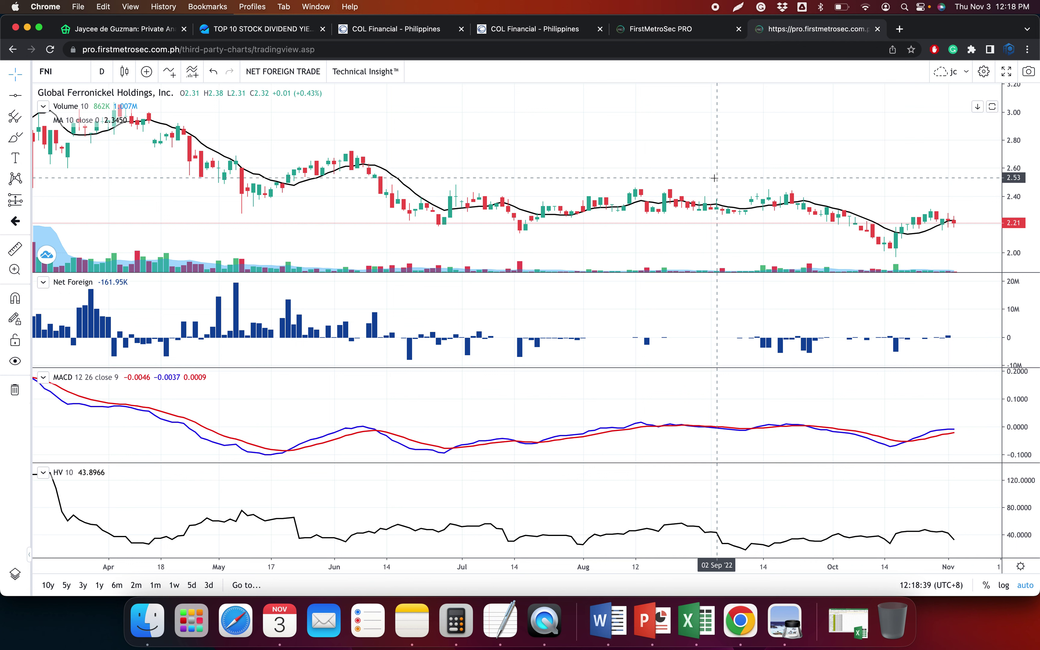
{"action": "left_click", "coordinate": [15, 95]}
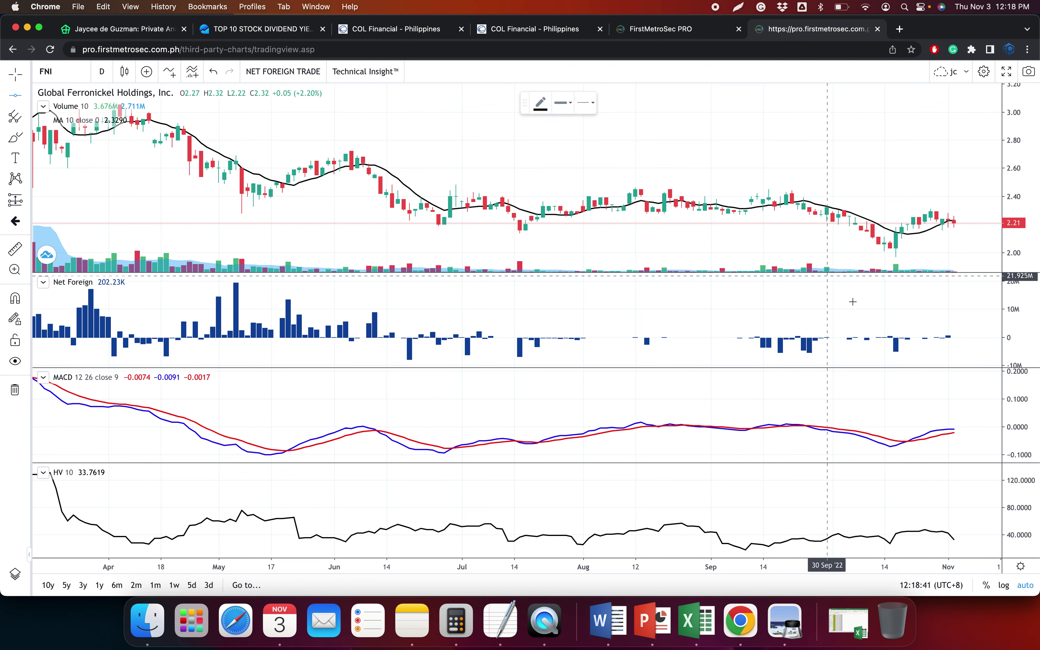
{"action": "left_click", "coordinate": [866, 249]}
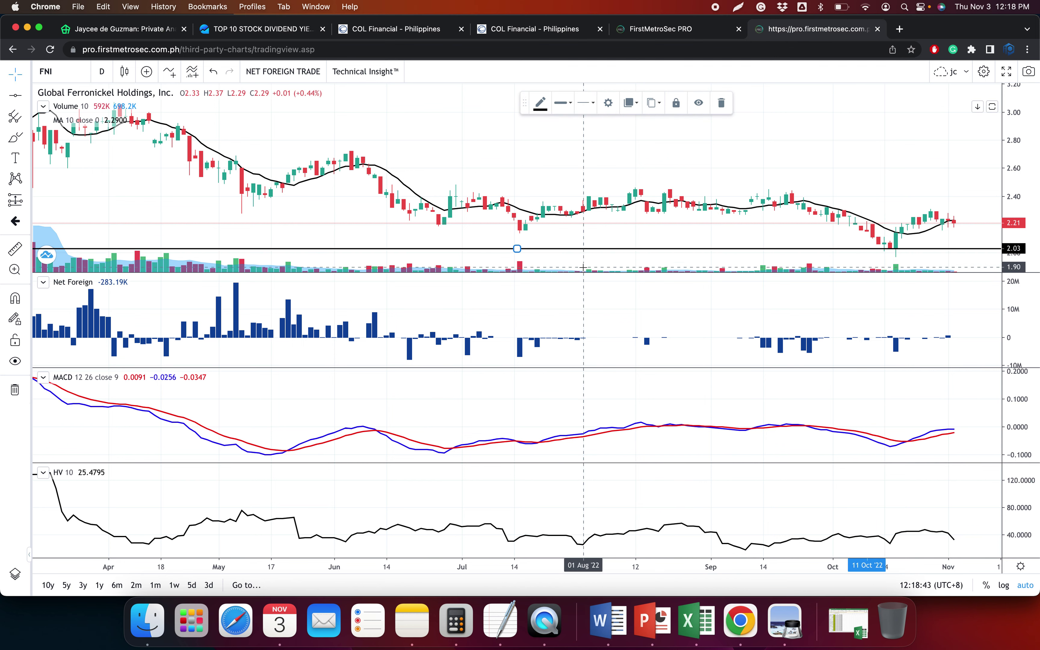
{"action": "left_click", "coordinate": [15, 95]}
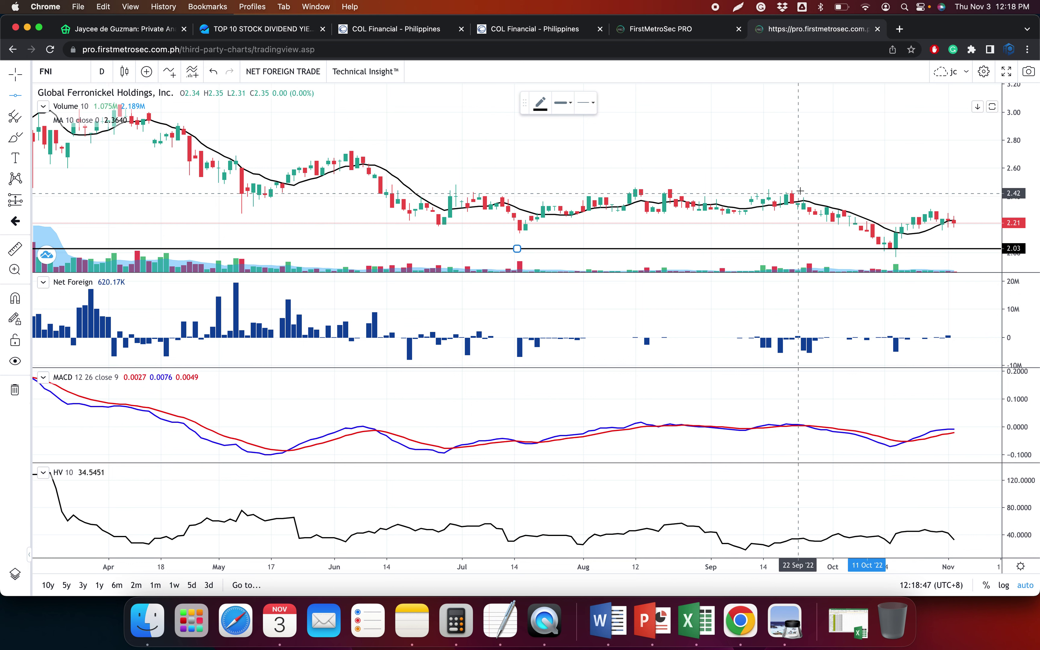
{"action": "left_click", "coordinate": [799, 189]}
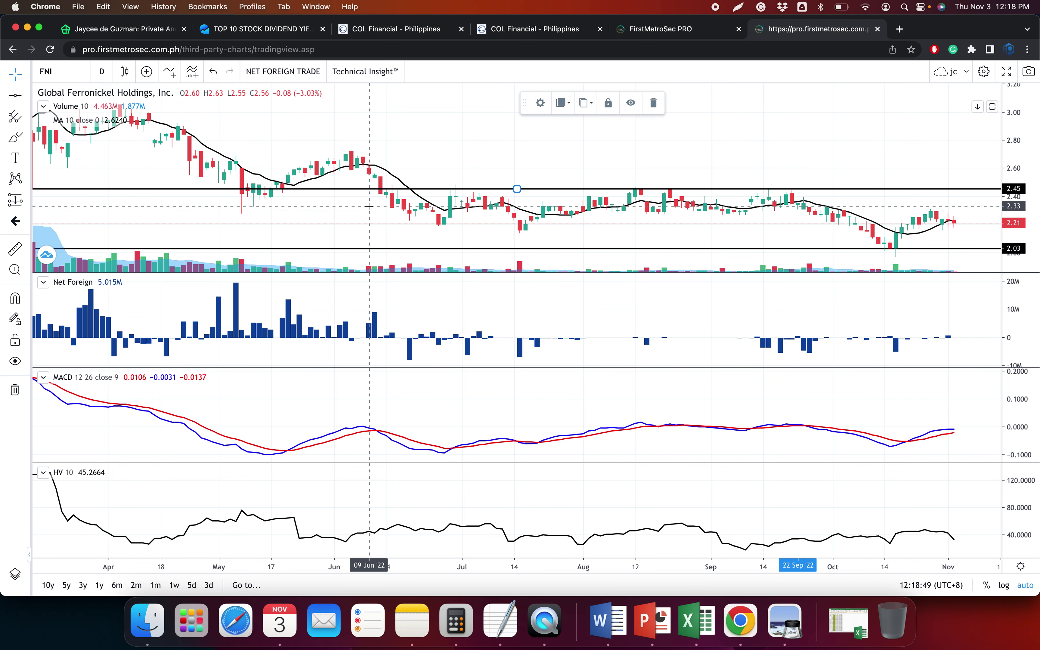
{"action": "key", "text": "alt+h"}
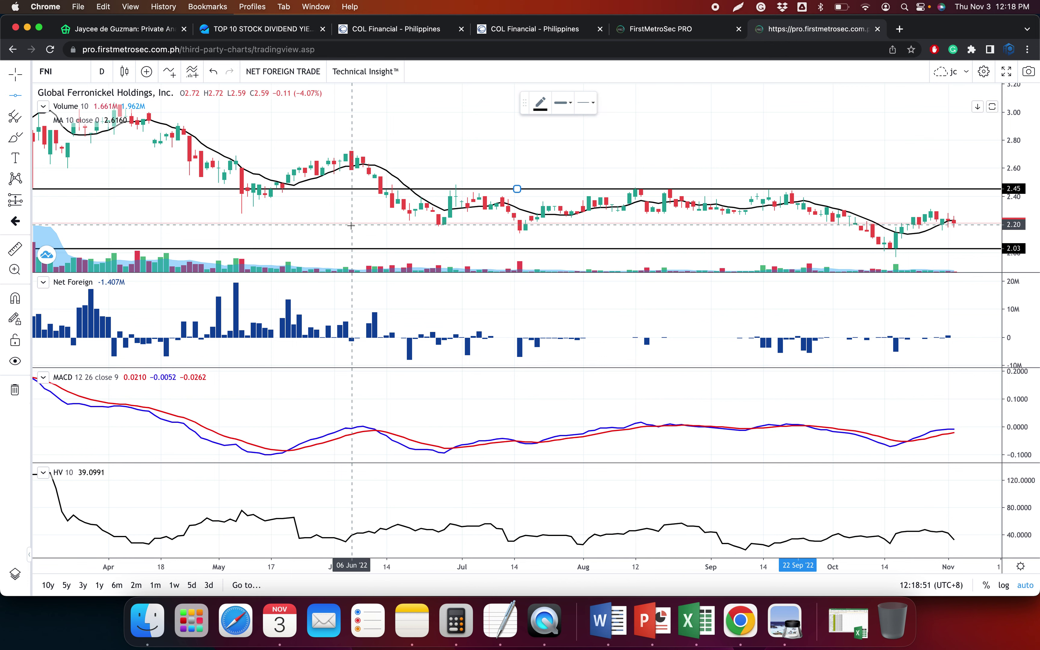
{"action": "left_click", "coordinate": [351, 224]}
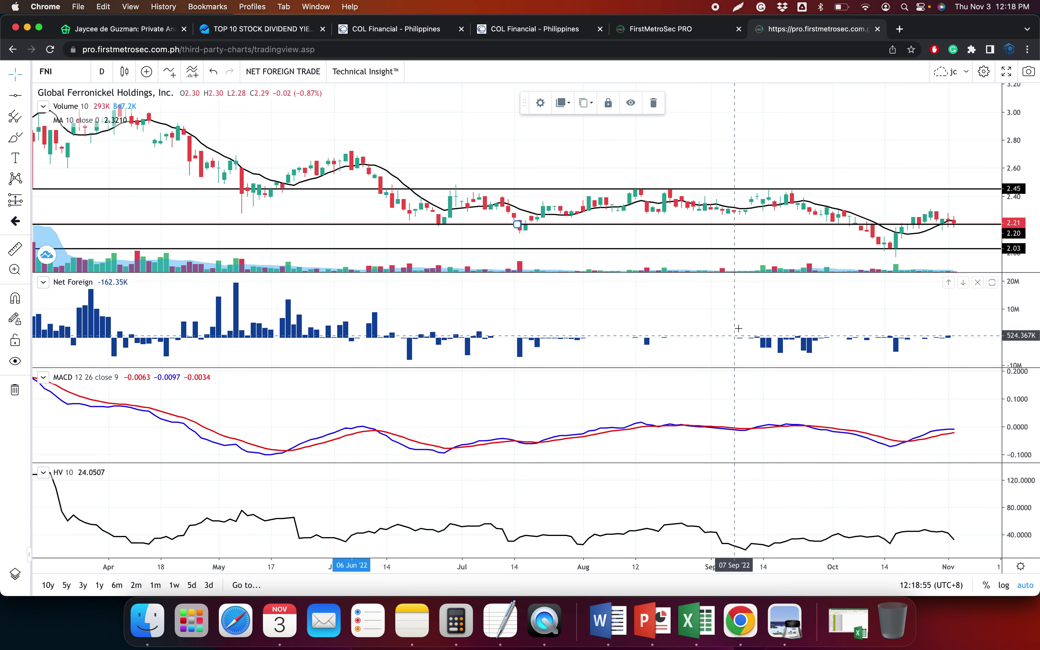
Switch to the COL Financial time-and-sales page
{"action": "scroll", "coordinate": [765, 266], "scroll_direction": "up", "scroll_amount": 4}
{"action": "scroll", "coordinate": [916, 270], "scroll_direction": "up", "scroll_amount": 5}
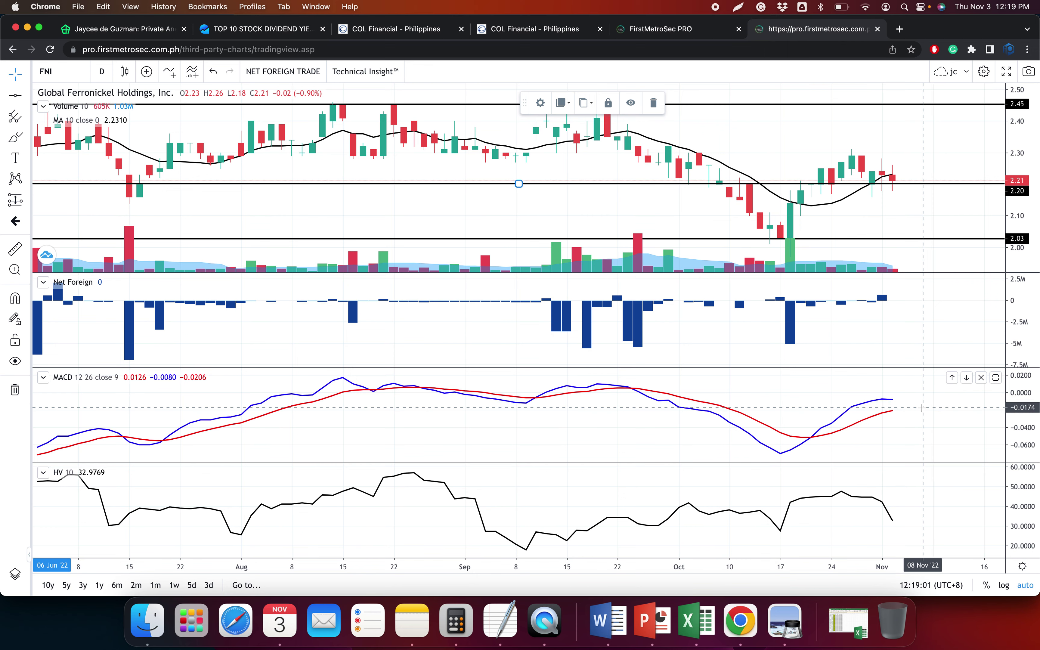
{"action": "scroll", "coordinate": [889, 267], "scroll_direction": "up", "scroll_amount": 3}
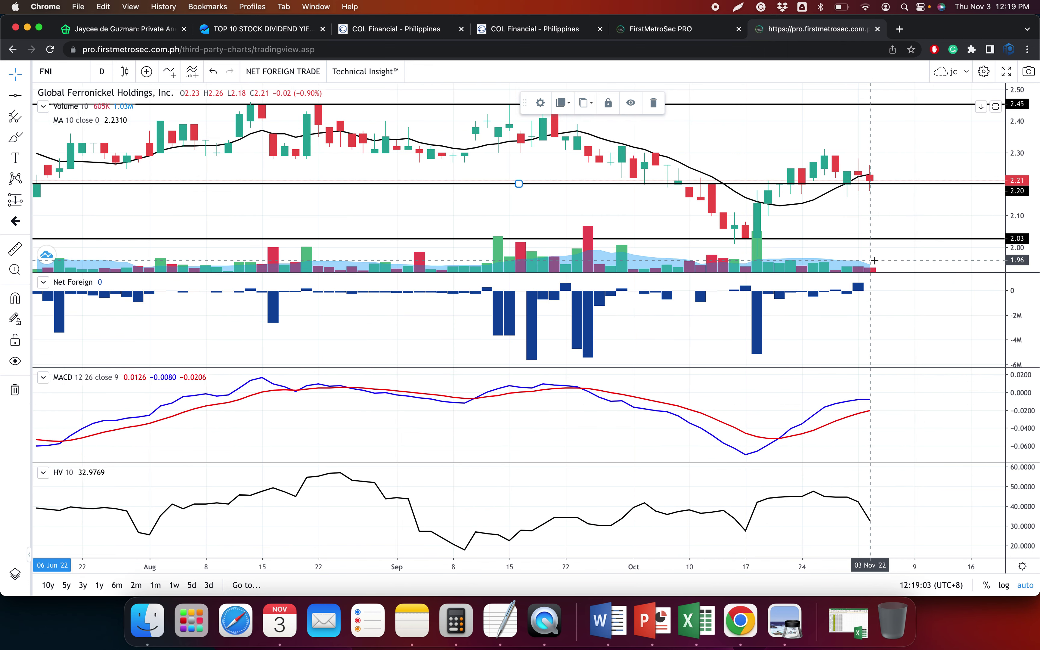
{"action": "scroll", "coordinate": [883, 275], "scroll_direction": "down", "scroll_amount": 2}
{"action": "scroll", "coordinate": [860, 263], "scroll_direction": "up", "scroll_amount": 3}
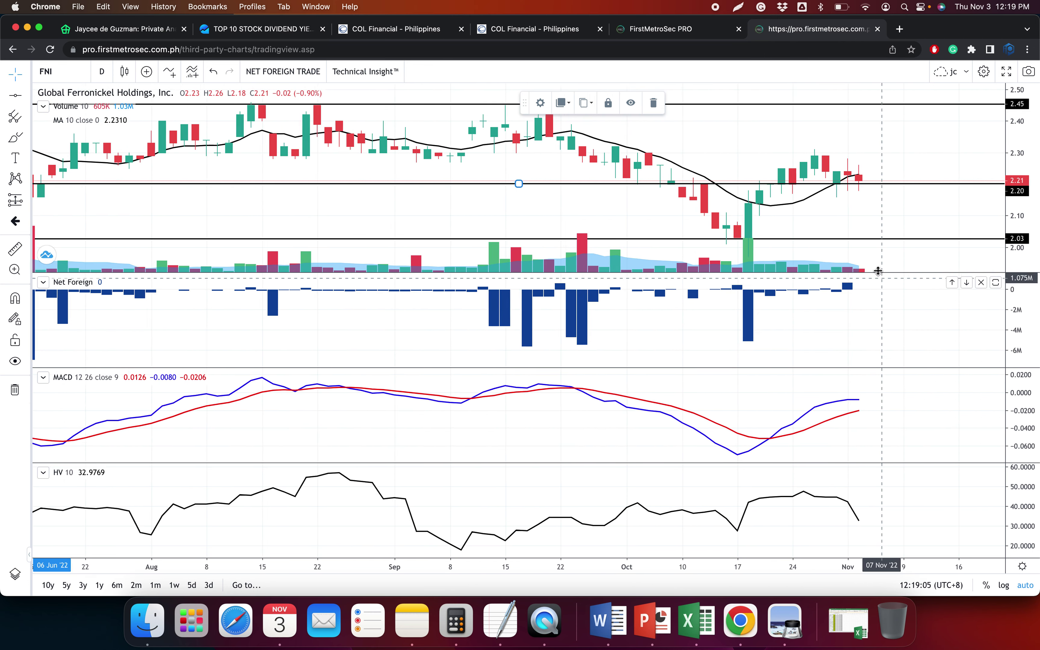
{"action": "scroll", "coordinate": [861, 262], "scroll_direction": "up", "scroll_amount": 2}
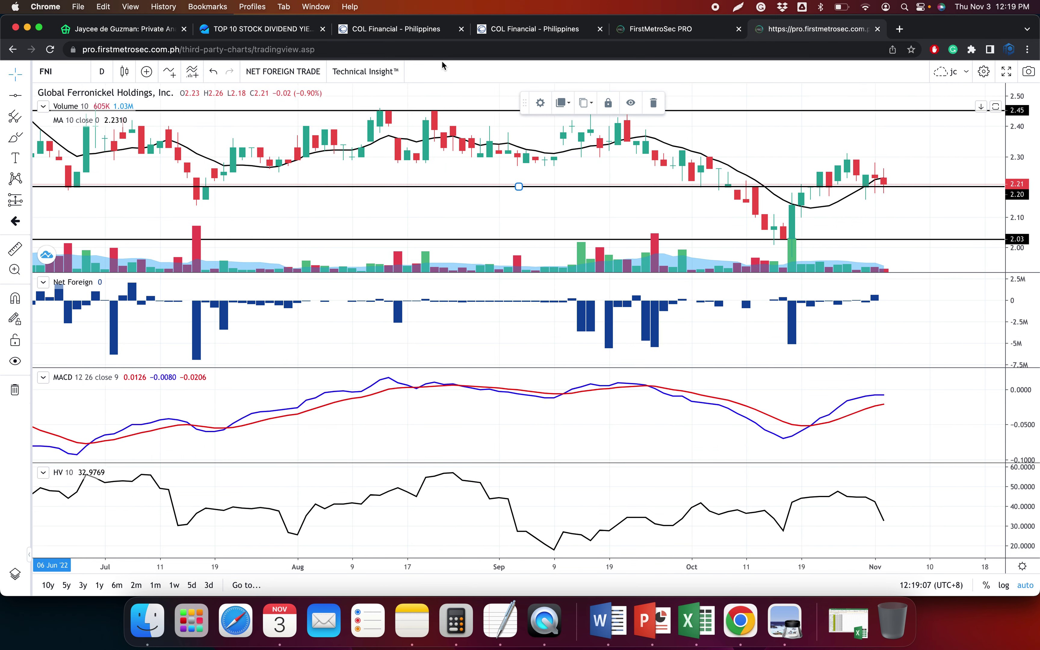
{"action": "left_click", "coordinate": [400, 31]}
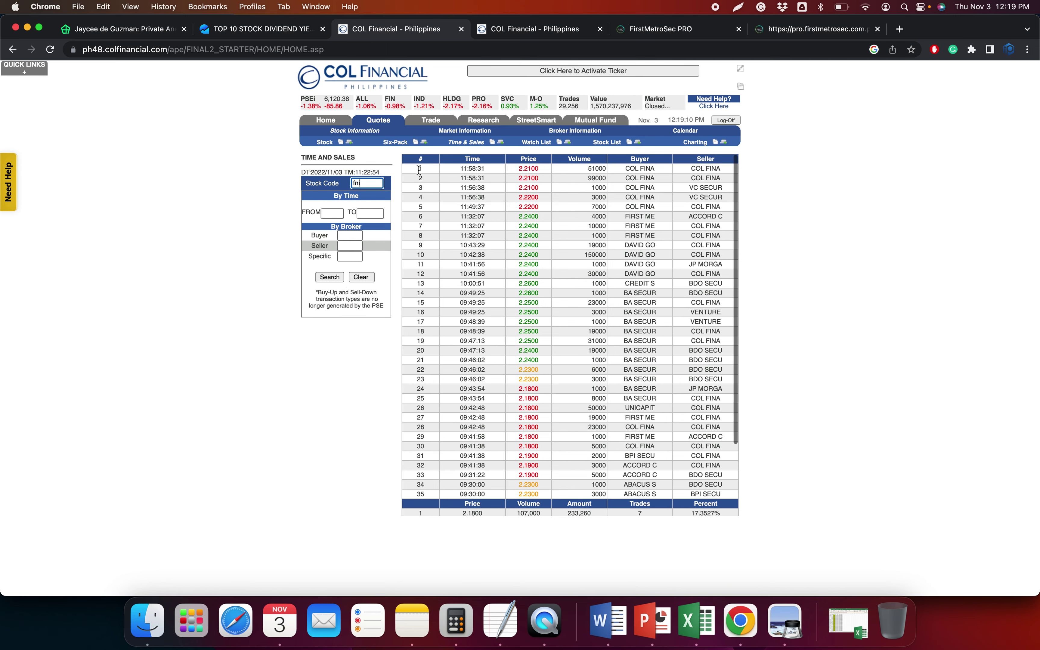
Paste FNI's Time and Sales trades as text into the Data sheet and enter the FNI symbol
{"action": "left_click", "coordinate": [804, 35]}
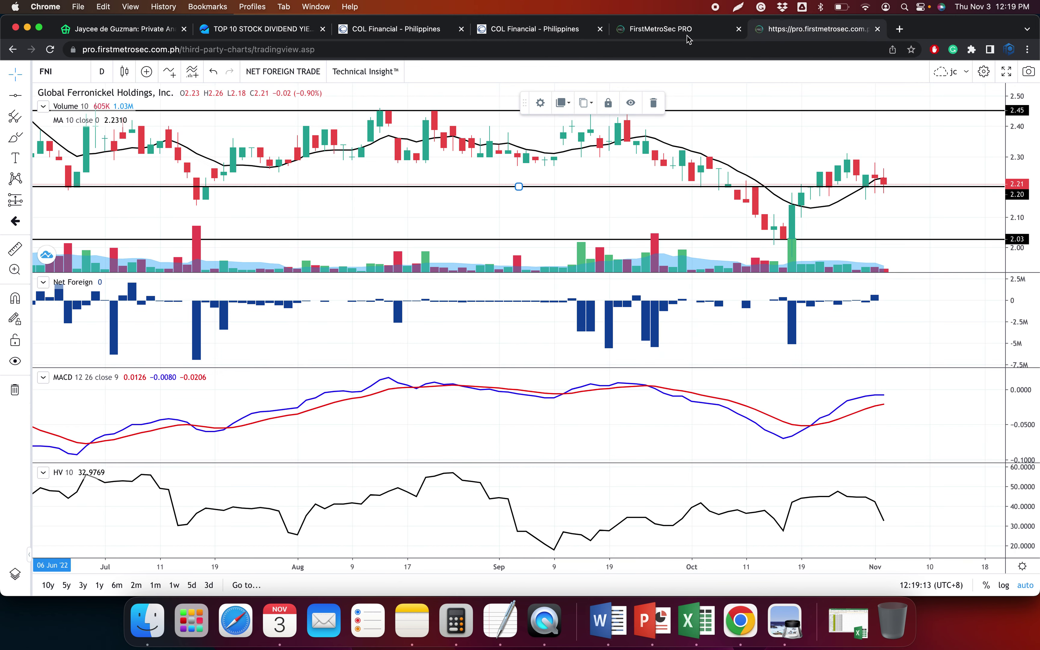
{"action": "left_click", "coordinate": [392, 31]}
{"action": "left_click", "coordinate": [438, 188]}
{"action": "left_click_drag", "start_coordinate": [439, 191], "coordinate": [688, 512]}
{"action": "left_click", "coordinate": [697, 621]}
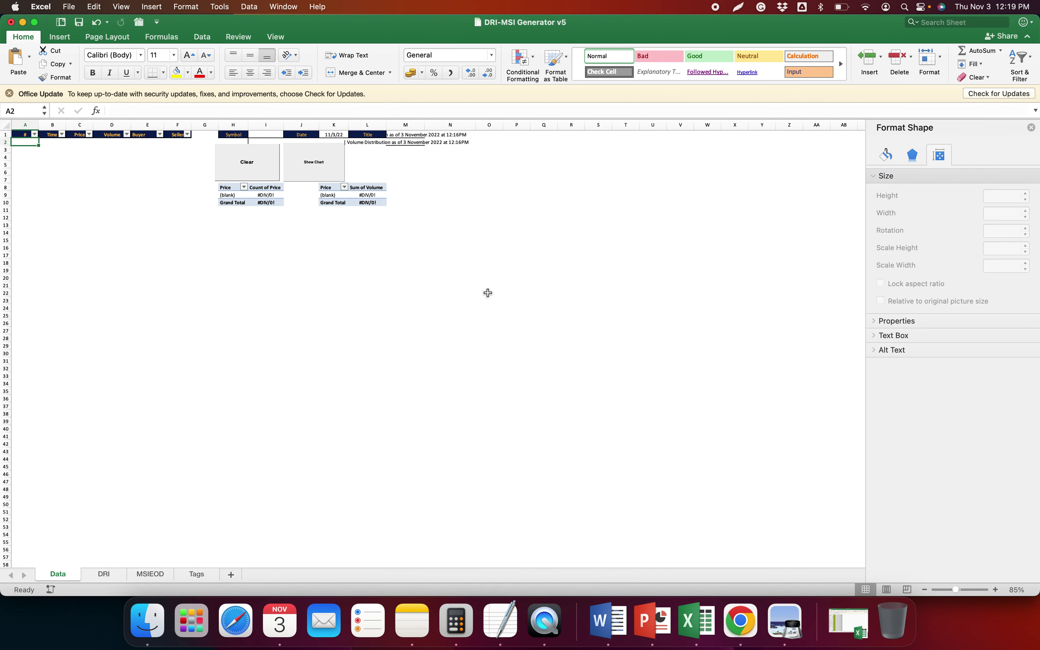
{"action": "key", "text": "ctrl+super+v"}
{"action": "key", "text": "Return"}
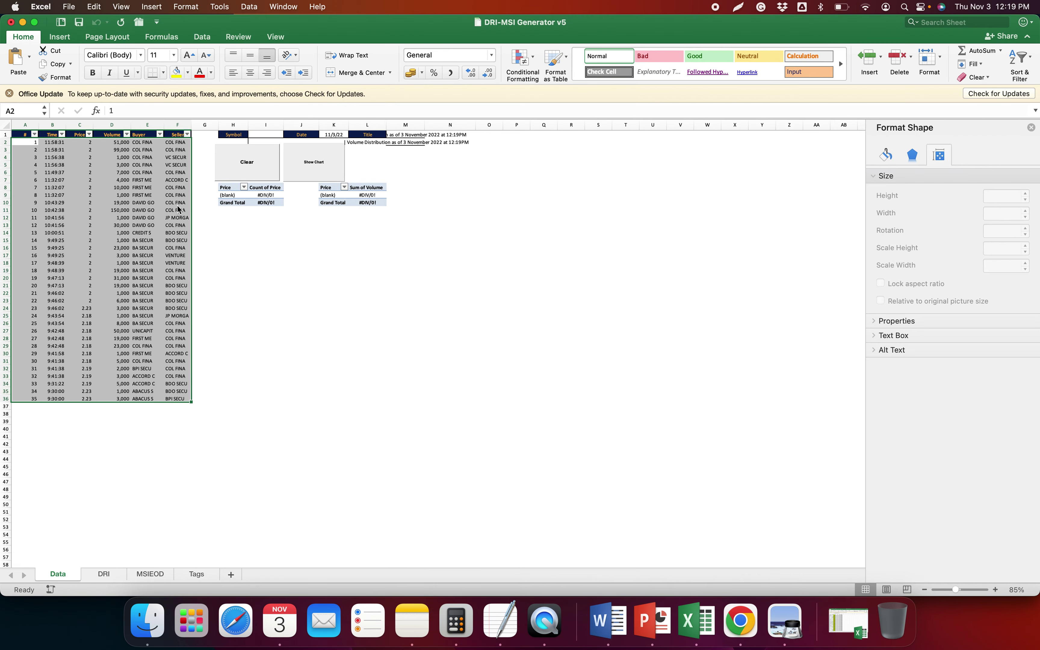
{"action": "type", "text": "FNI"}
{"action": "key", "text": "Return"}
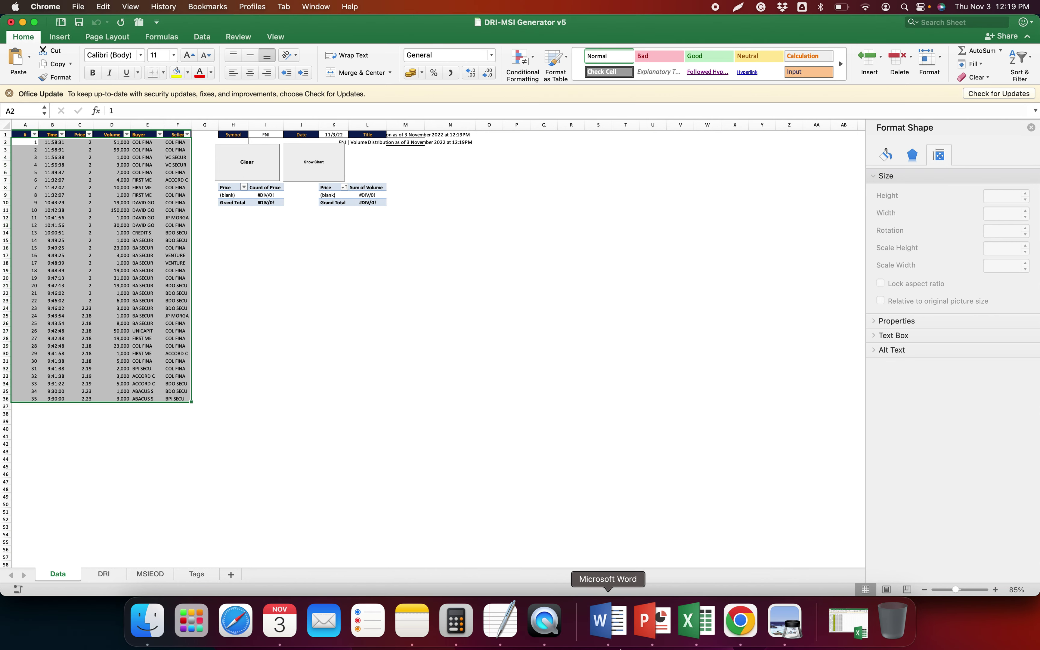
Paste FNI's eight-row price summary as text into the DRI sheet at A2:F9
{"action": "key", "text": "super+Tab"}
{"action": "left_click_drag", "start_coordinate": [423, 427], "coordinate": [725, 493]}
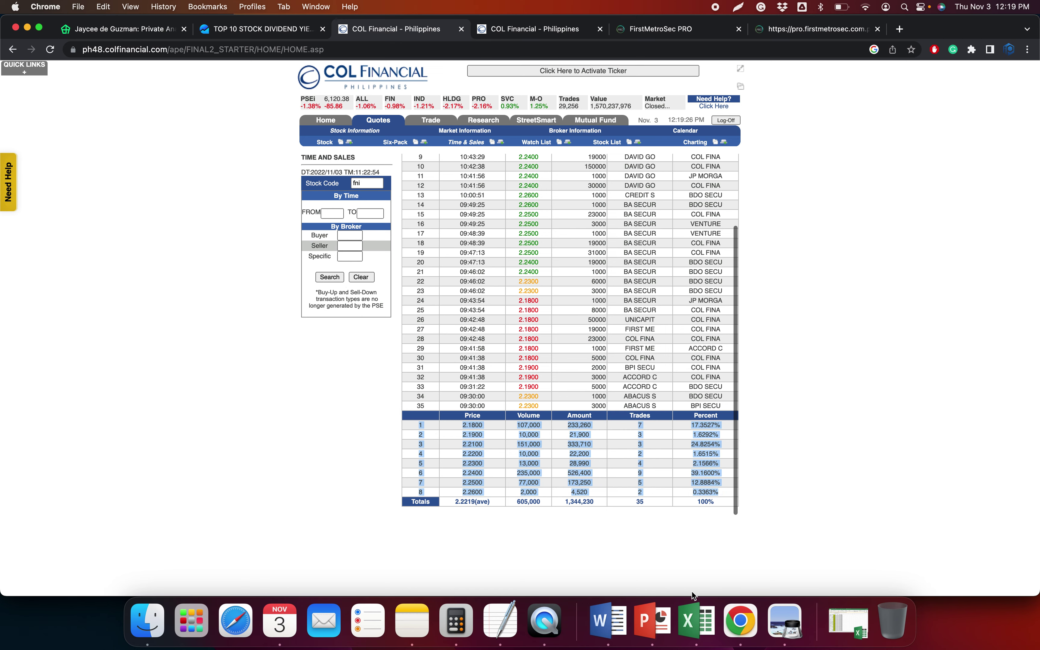
{"action": "left_click", "coordinate": [696, 620]}
{"action": "left_click", "coordinate": [104, 574]}
{"action": "key", "text": "ctrl+super+v"}
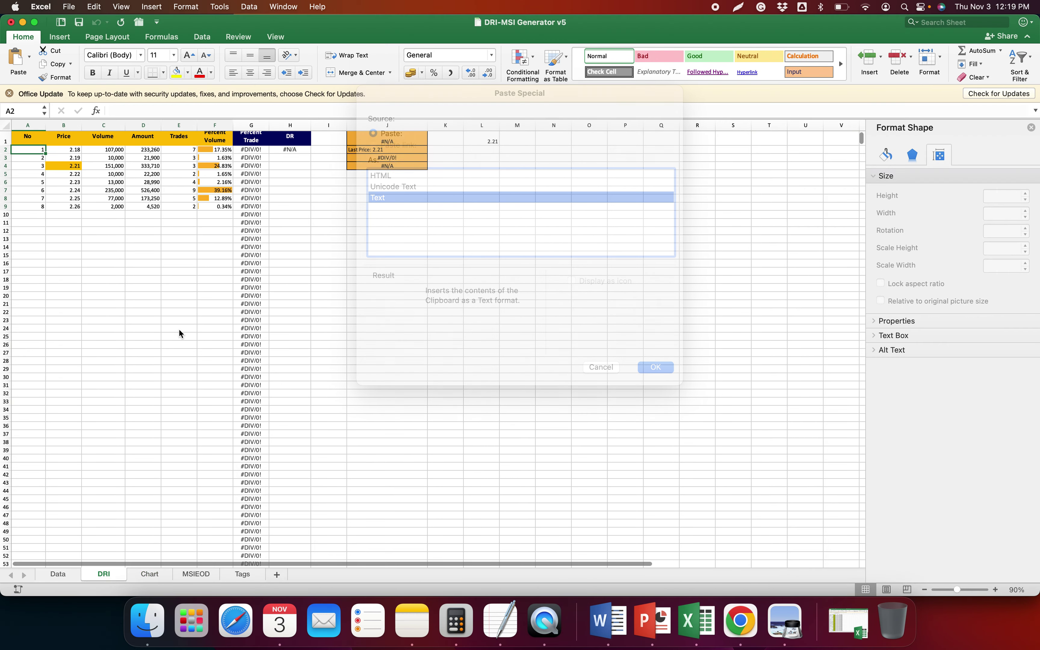
{"action": "key", "text": "Return"}
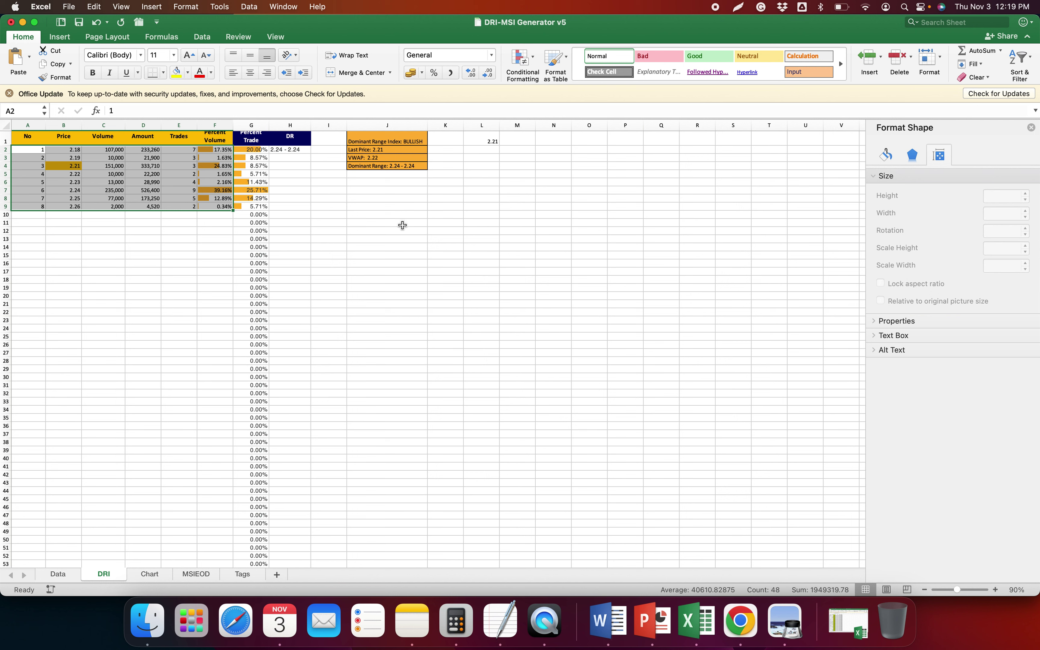
{"action": "left_click", "coordinate": [403, 226]}
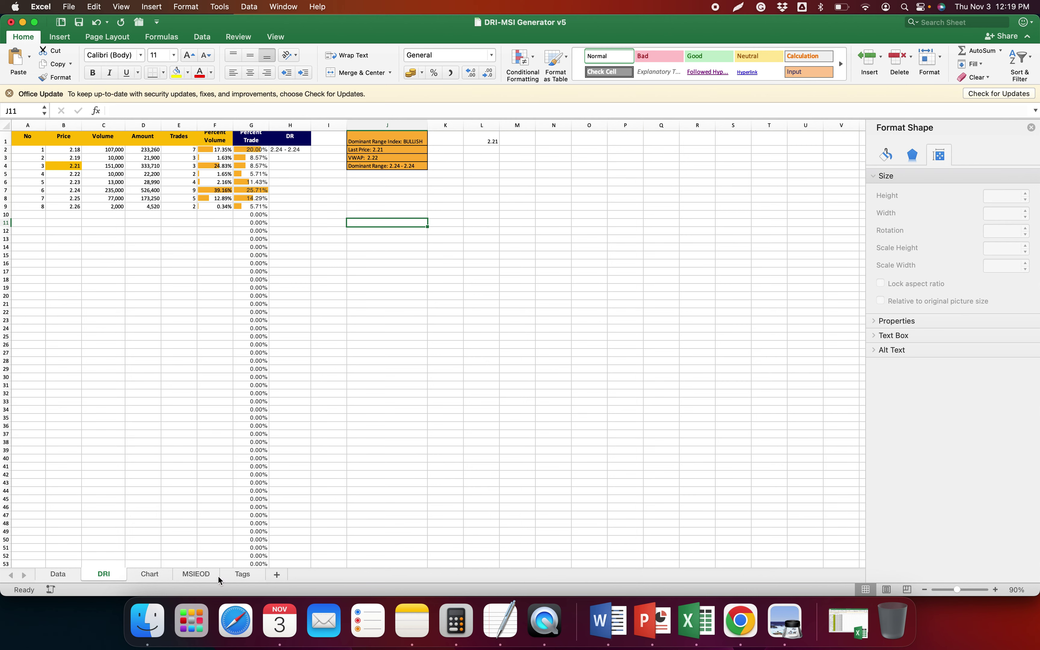
{"action": "key", "text": "super+Tab"}
Load FNI's 13 historical broker transactions and paste them as text into MSIEOD
{"action": "left_click", "coordinate": [587, 29]}
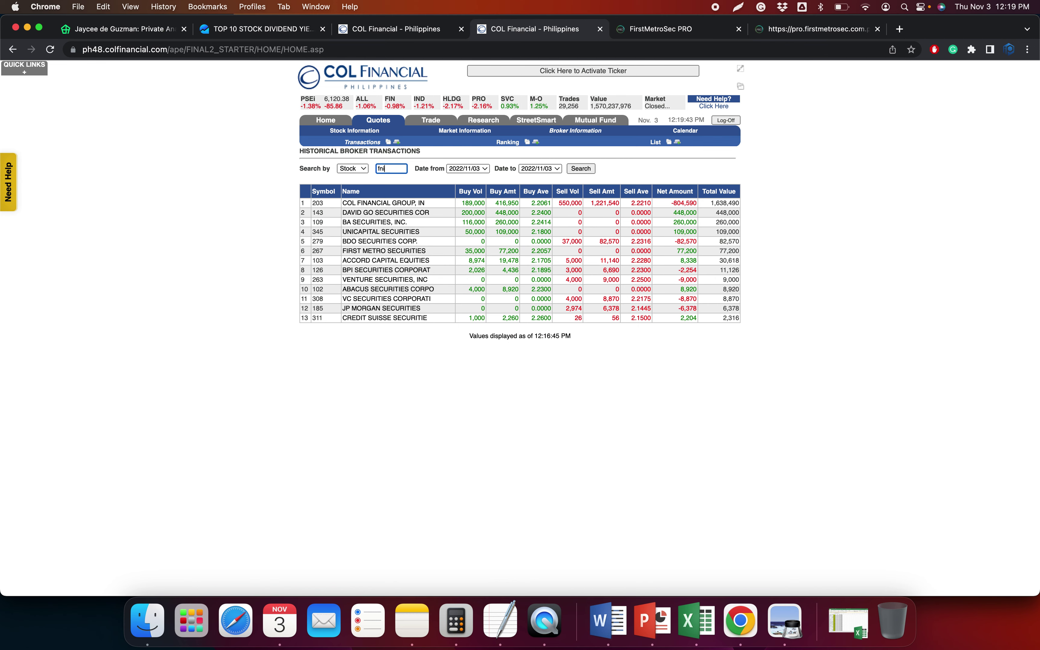
{"action": "type", "text": "fni"}
{"action": "key", "text": "Return"}
{"action": "left_click_drag", "start_coordinate": [302, 210], "coordinate": [739, 317]}
{"action": "key", "text": "super+Tab"}
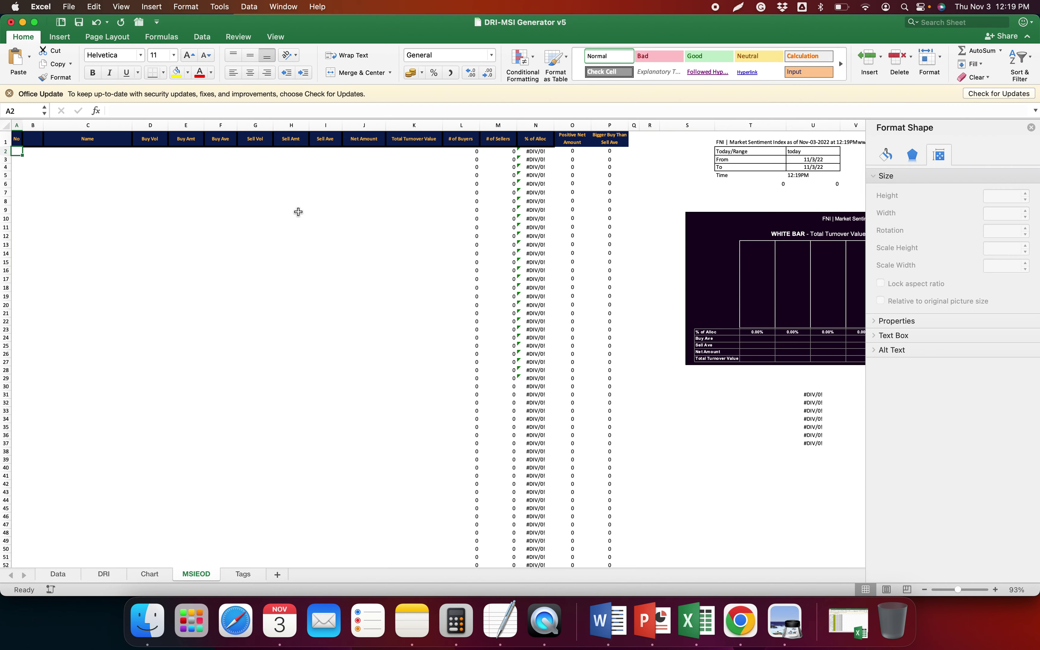
{"action": "key", "text": "ctrl+super+v"}
{"action": "key", "text": "Return"}
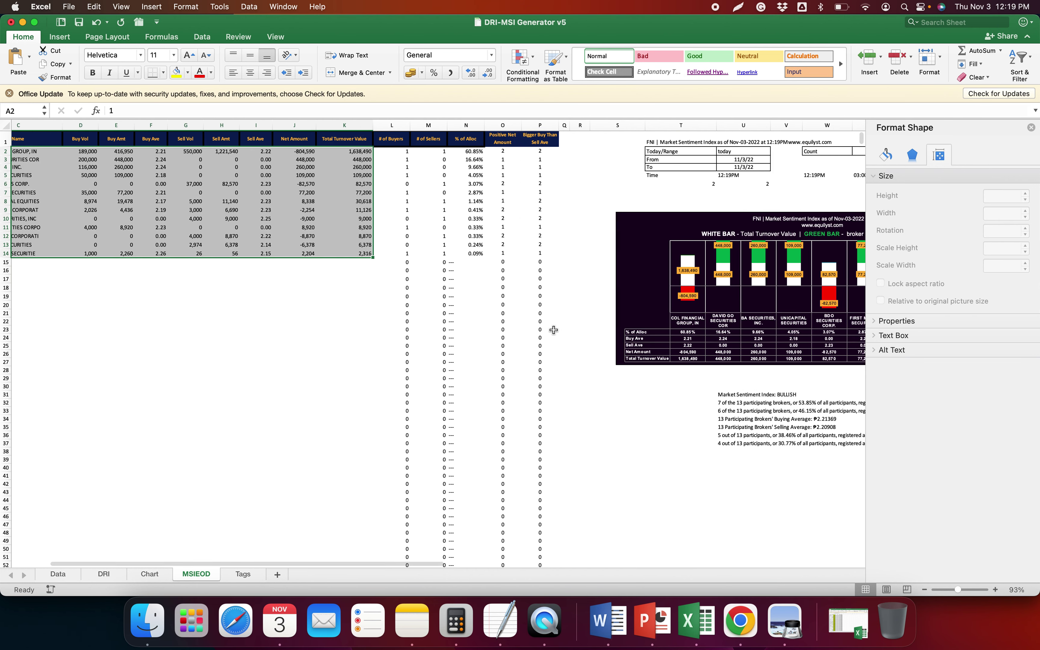
{"action": "scroll", "coordinate": [552, 327], "scroll_direction": "right", "scroll_amount": 2}
Scale both distribution charts to 70% height
{"action": "left_click", "coordinate": [146, 576]}
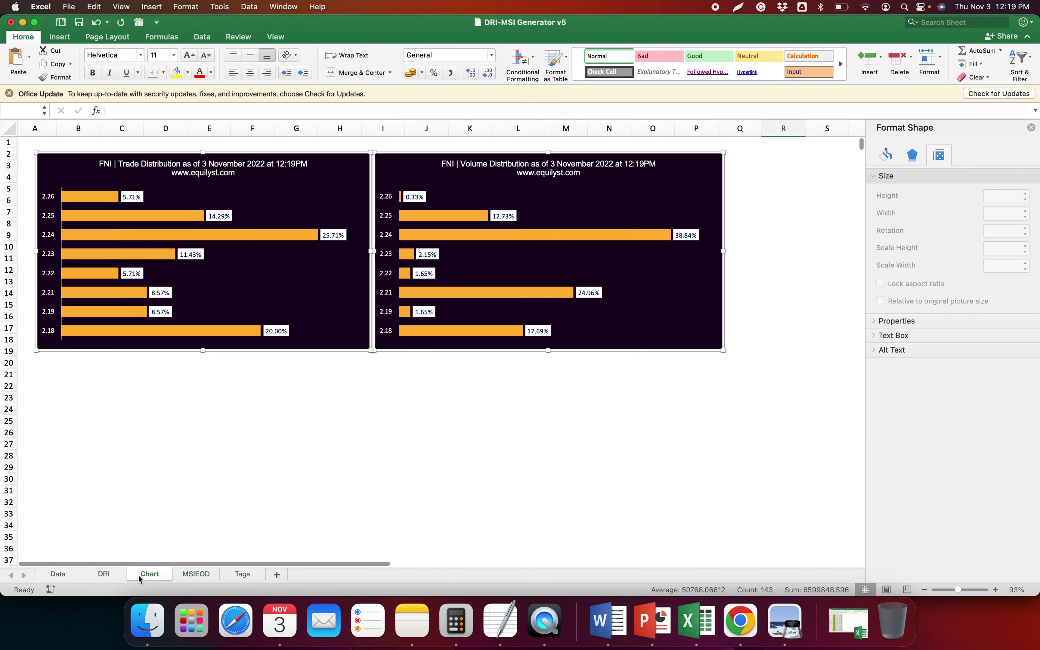
{"action": "left_click", "coordinate": [913, 248]}
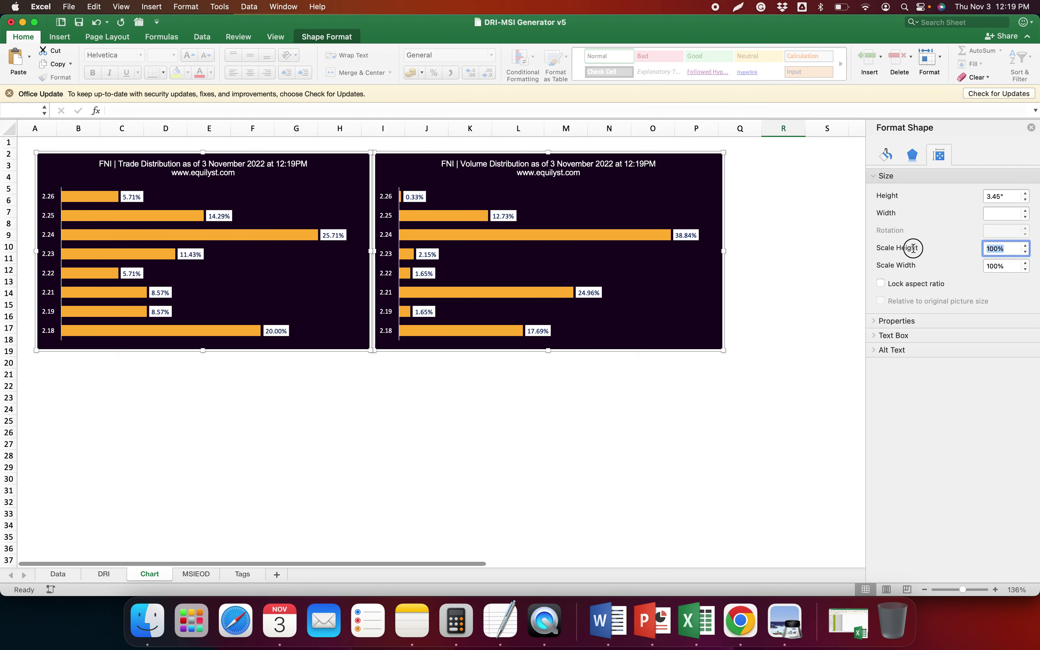
{"action": "key", "text": "Return"}
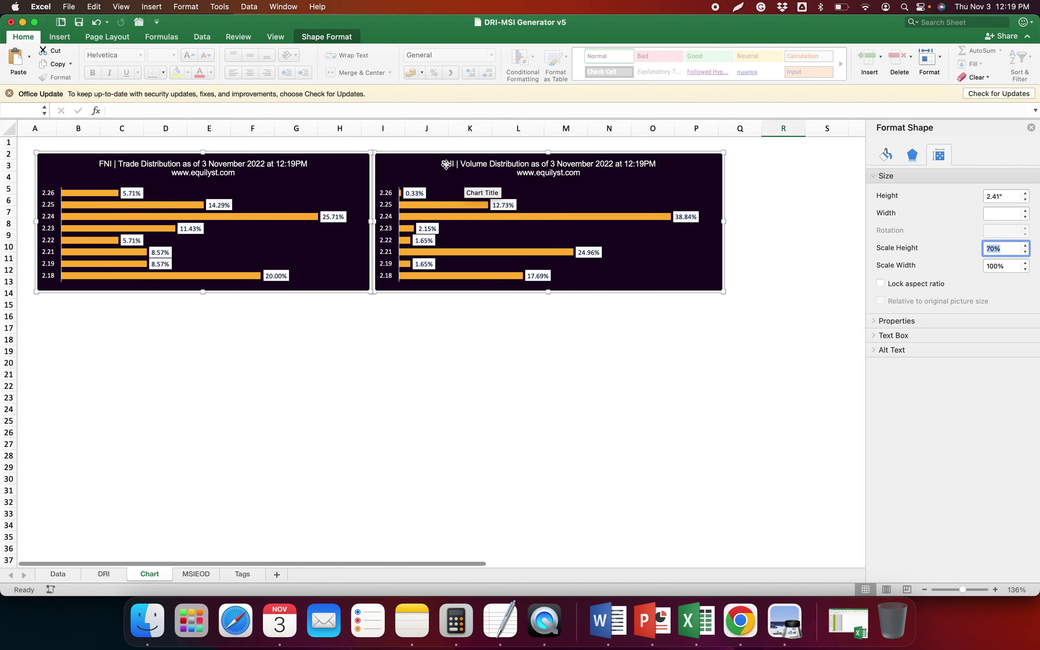
Copy the DRI summary lines in J1:J4
{"action": "left_click", "coordinate": [106, 574]}
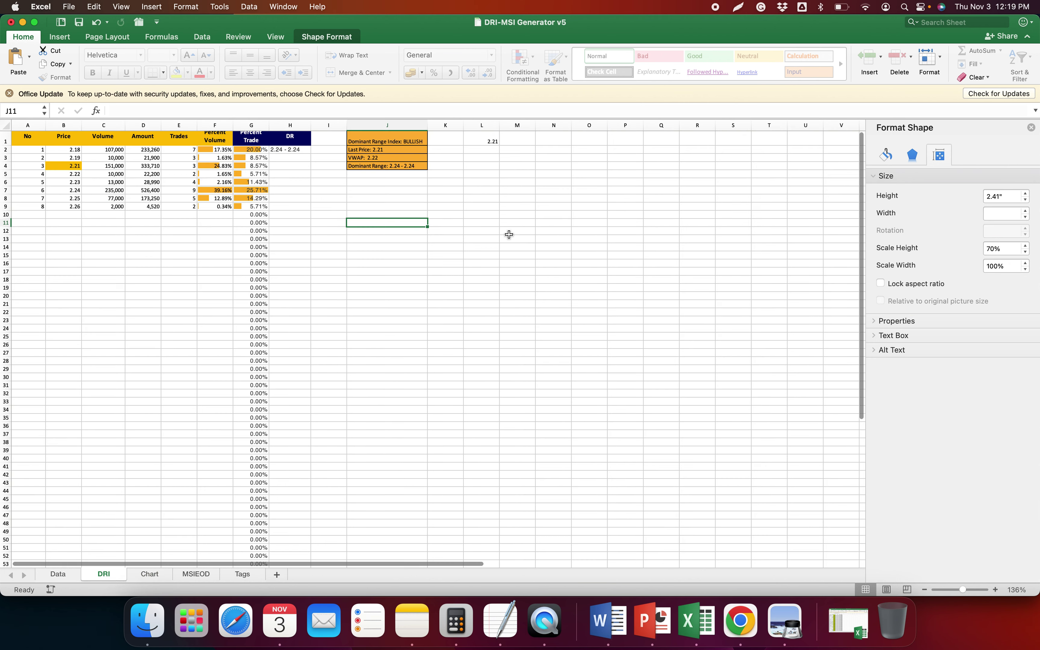
{"action": "left_click_drag", "start_coordinate": [373, 147], "coordinate": [387, 154]}
{"action": "key", "text": "cmd+c"}
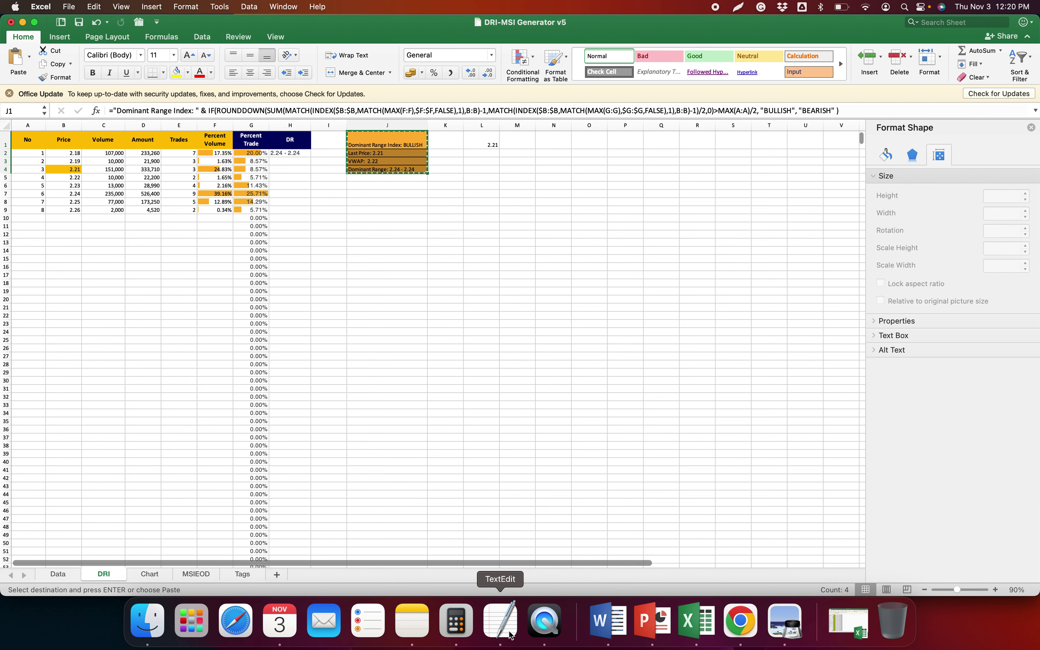
Paste FNI's dominant range summary on a new line under FNI in the notes
{"action": "left_click", "coordinate": [510, 632]}
{"action": "scroll", "coordinate": [692, 315], "scroll_direction": "down", "scroll_amount": 4}
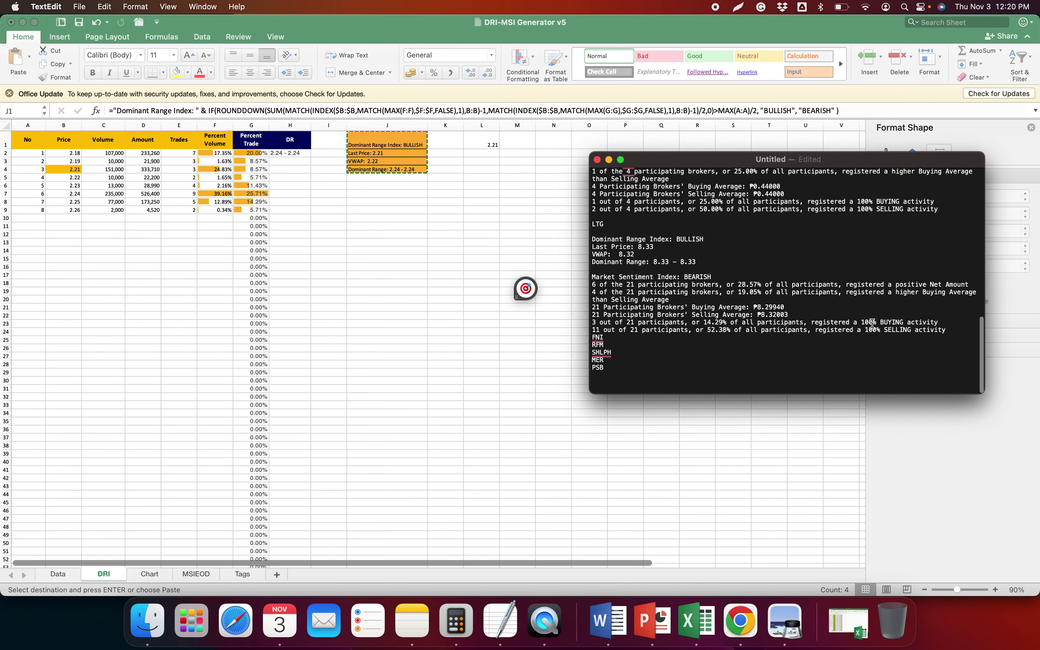
{"action": "key", "text": "Return"}
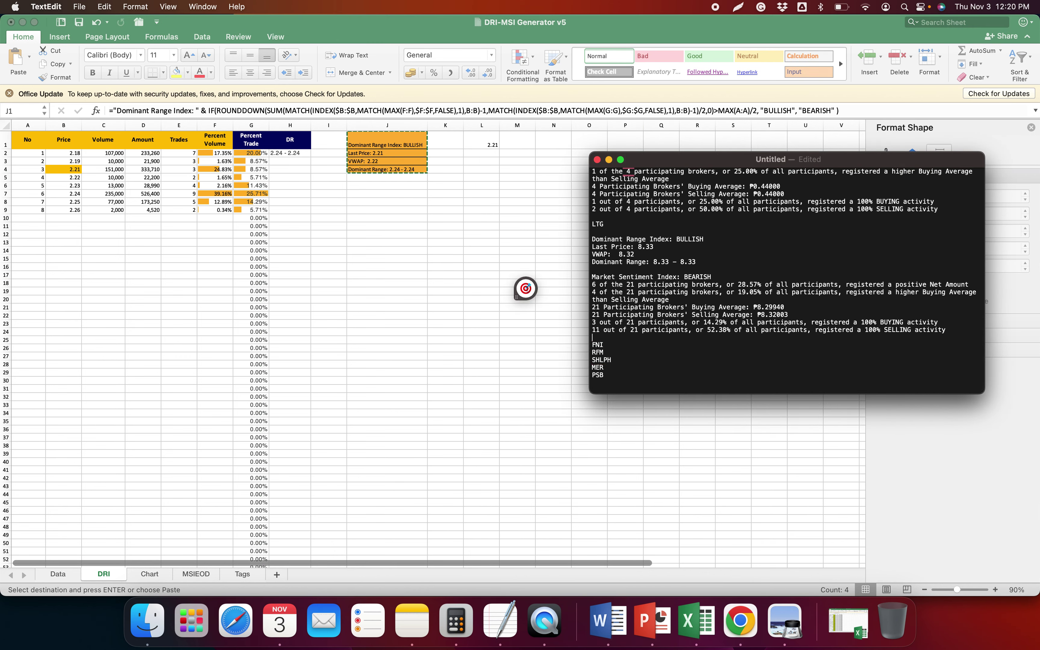
{"action": "key", "text": "cmd+v"}
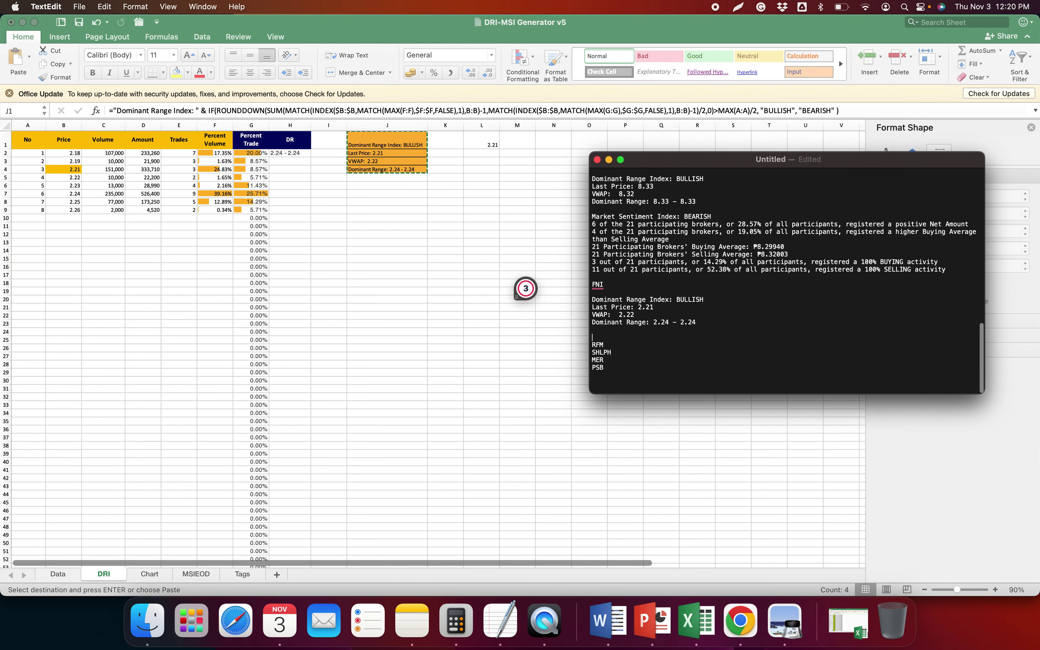
Copy the MSIEOD market sentiment summary U31:U37 and paste it below in the notes
{"action": "key", "text": "cmd+tab"}
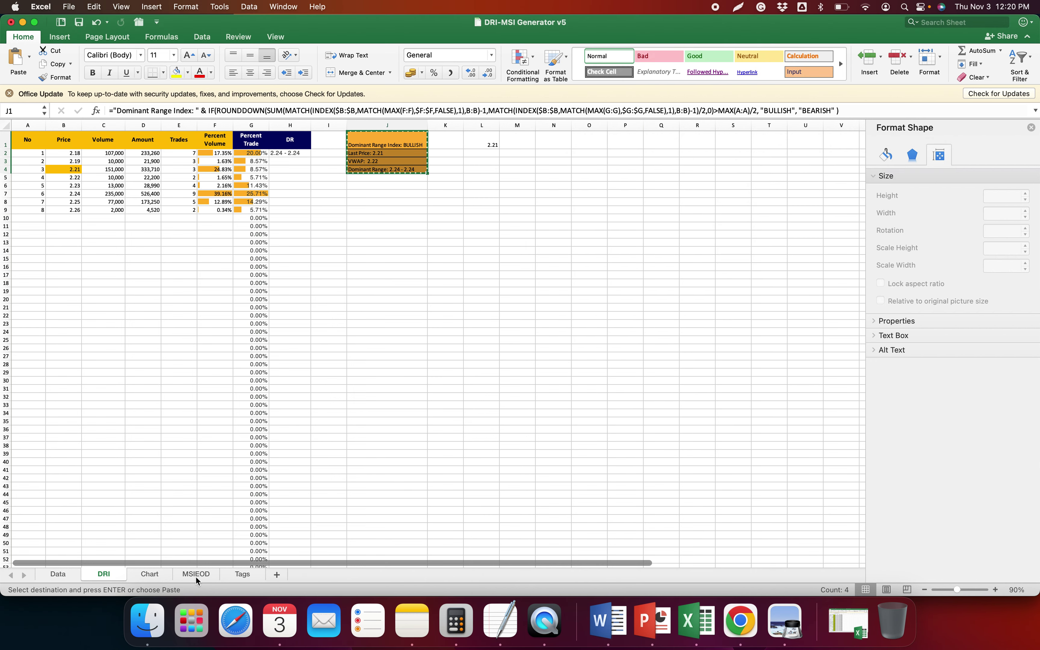
{"action": "left_click", "coordinate": [196, 574]}
{"action": "left_click_drag", "start_coordinate": [726, 393], "coordinate": [731, 442]}
{"action": "key", "text": "cmd+c"}
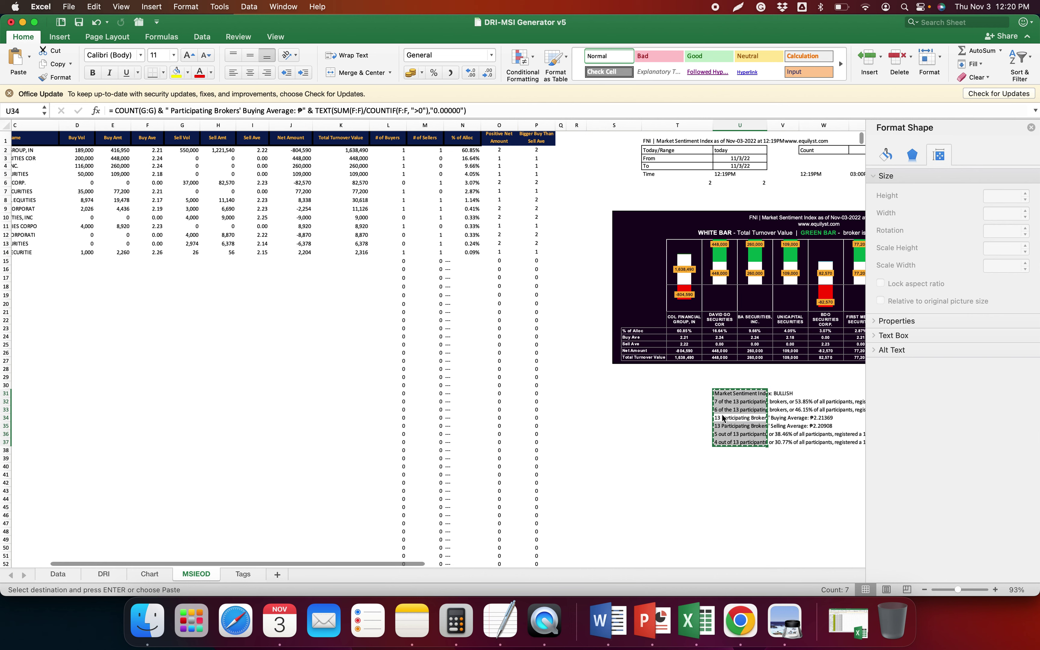
{"action": "key", "text": "cmd+tab"}
{"action": "key", "text": "cmd+v"}
{"action": "scroll", "coordinate": [714, 371], "scroll_direction": "down", "scroll_amount": 3}
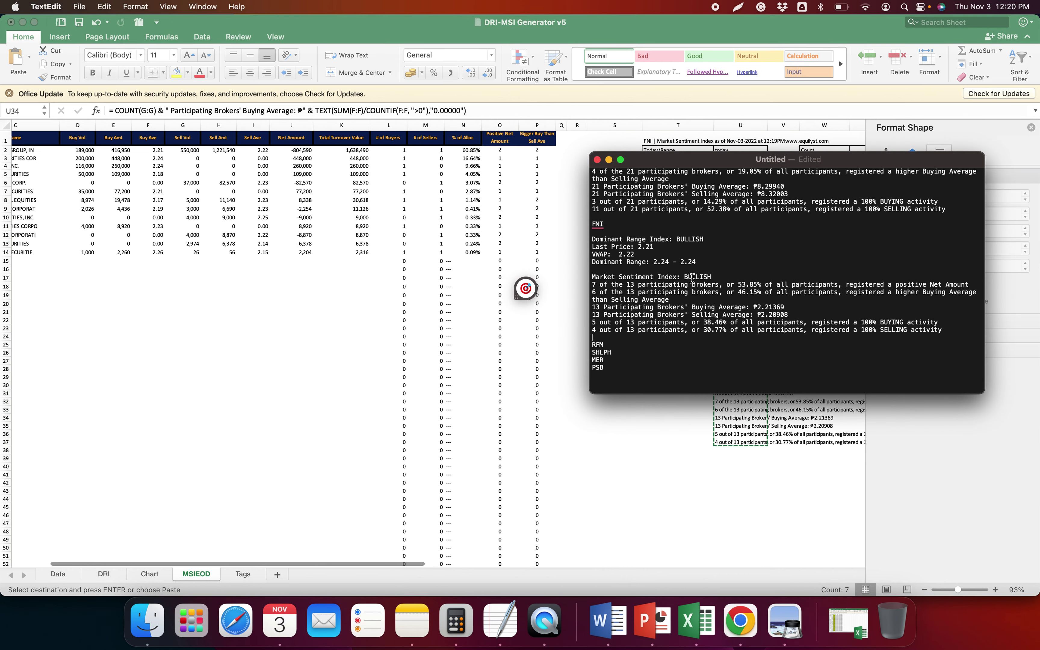
{"action": "scroll", "coordinate": [690, 279], "scroll_direction": "up", "scroll_amount": 2}
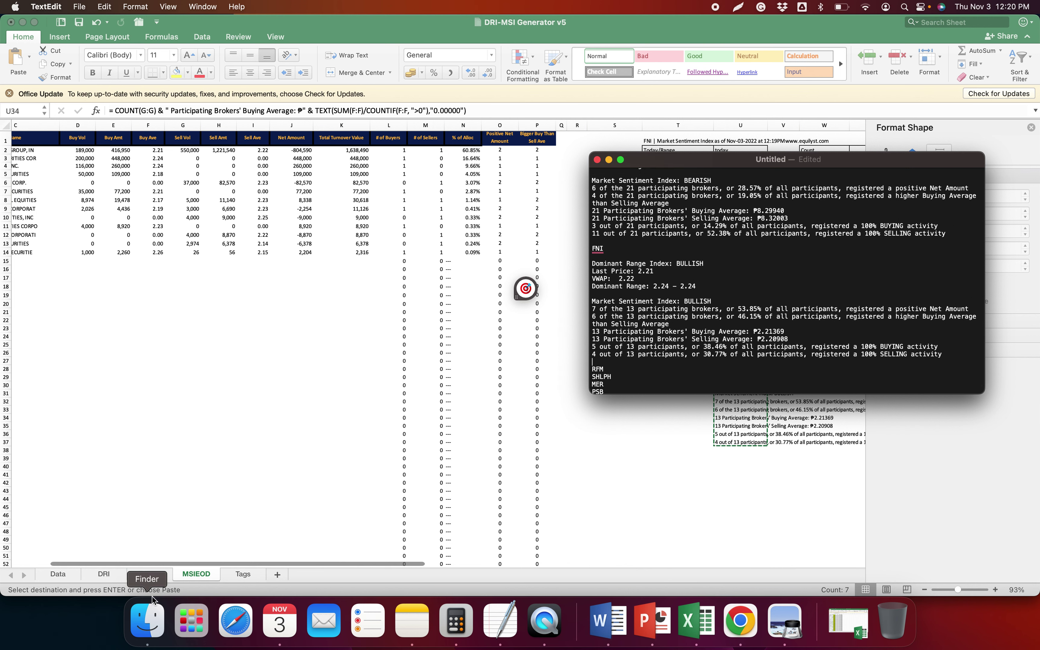
{"action": "left_click", "coordinate": [149, 574]}
Save FNI's distribution charts as a picture, renaming the LTG Dominant Range Index file to FNI
{"action": "left_click", "coordinate": [411, 161]}
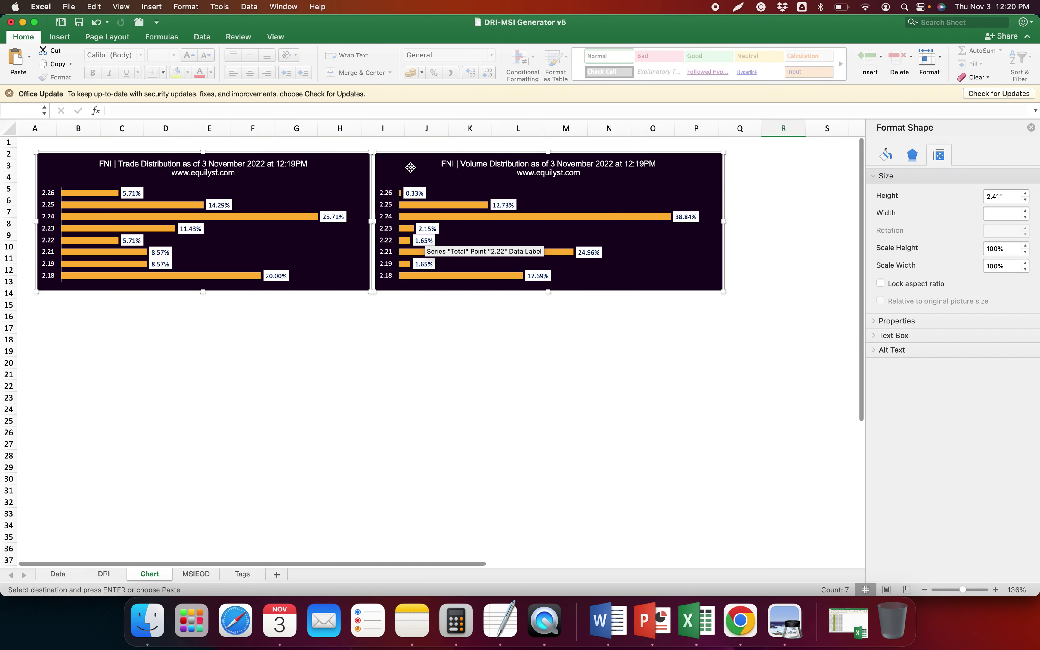
{"action": "right_click", "coordinate": [417, 156]}
{"action": "left_click", "coordinate": [469, 270]}
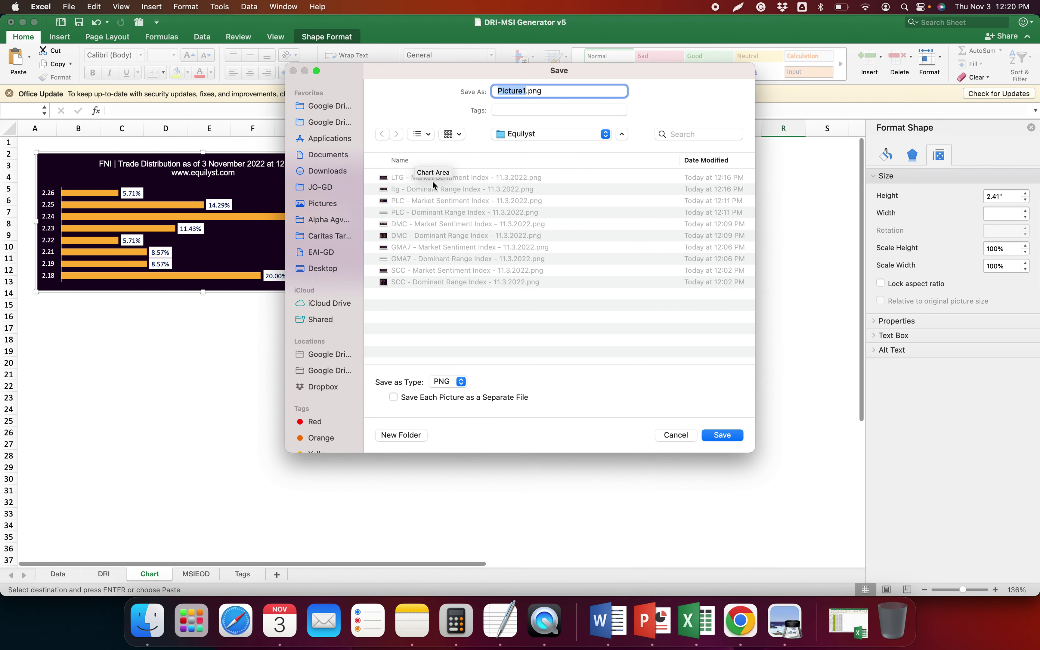
{"action": "left_click", "coordinate": [432, 187]}
{"action": "double_click", "coordinate": [502, 91]}
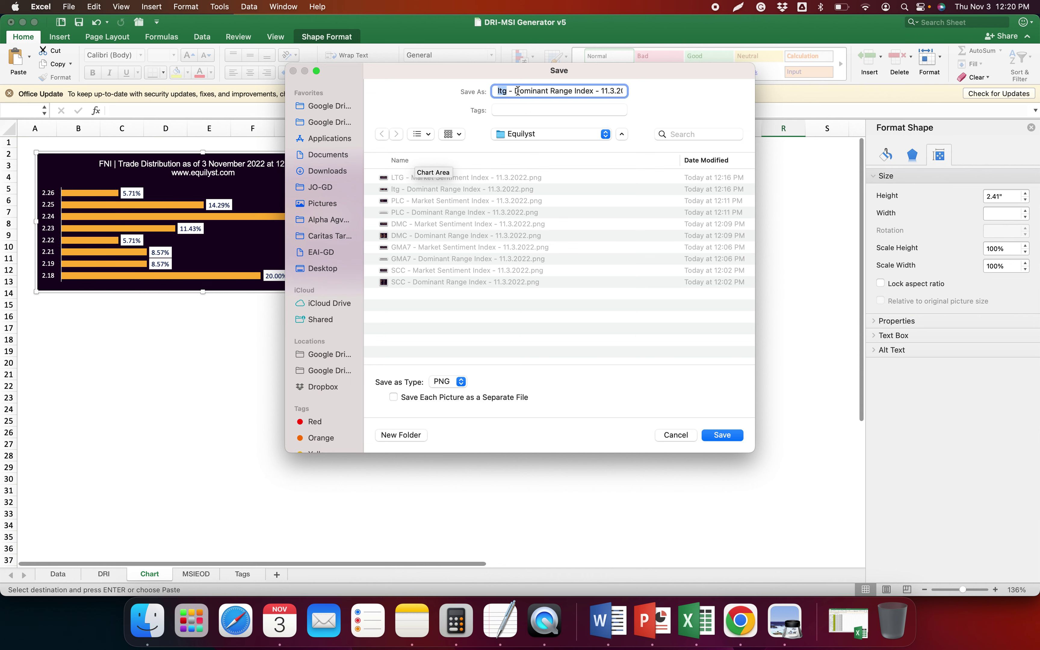
{"action": "type", "text": "FNI"}
{"action": "key", "text": "Return"}
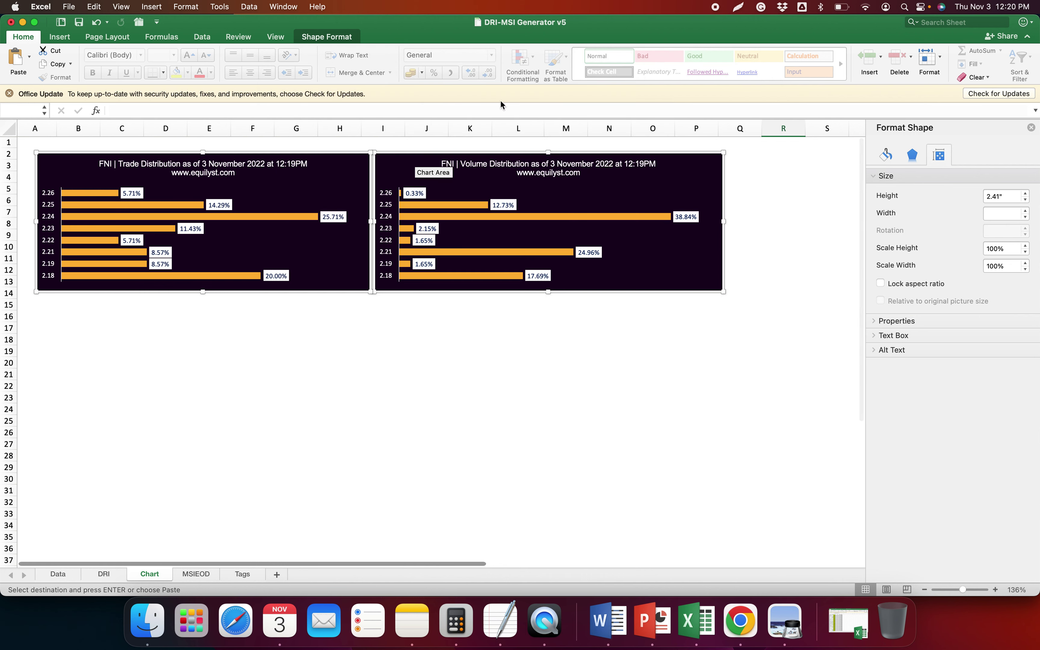
Save the MSIEOD sentiment chart as FNI's Market Sentiment Index picture
{"action": "left_click", "coordinate": [196, 574]}
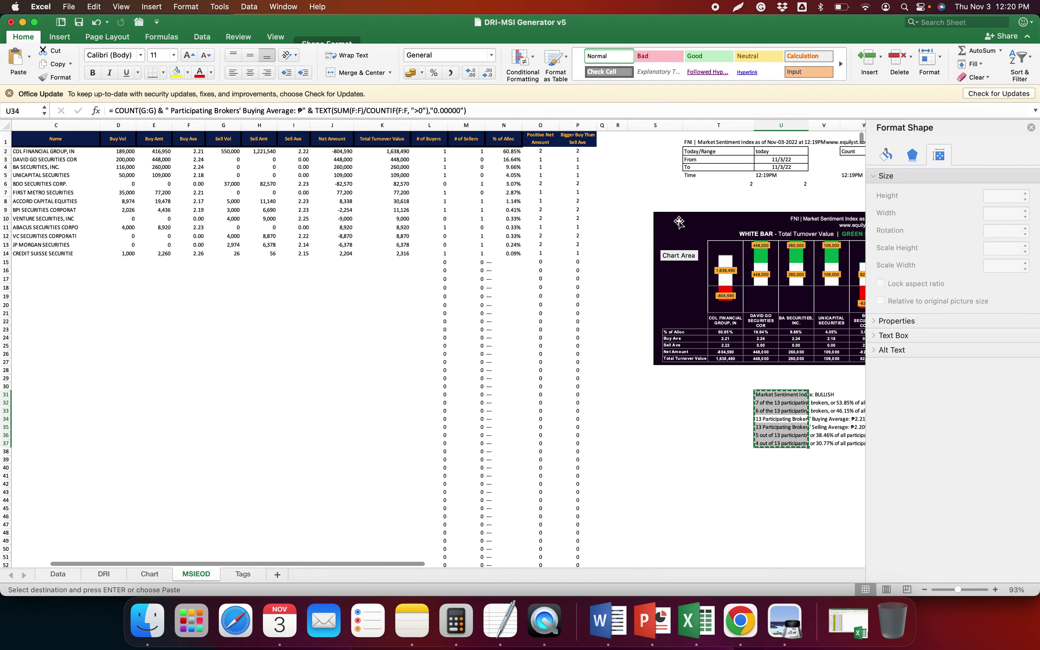
{"action": "right_click", "coordinate": [689, 214]}
{"action": "left_click", "coordinate": [739, 416]}
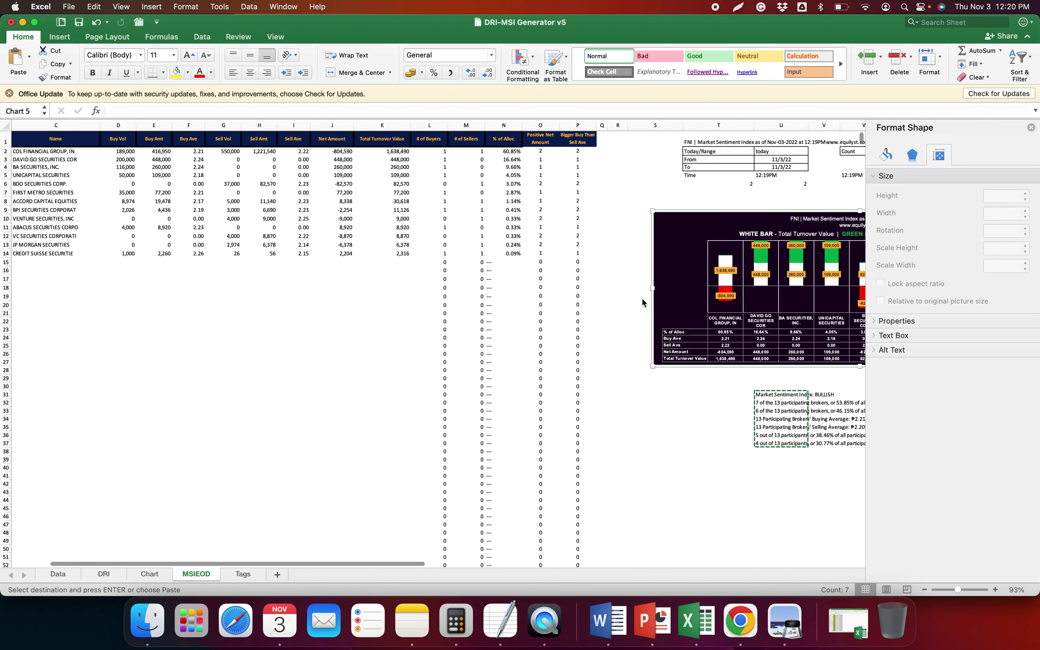
{"action": "left_click", "coordinate": [430, 189]}
{"action": "double_click", "coordinate": [507, 91]}
{"action": "type", "text": "FNI"}
{"action": "key", "text": "Return"}
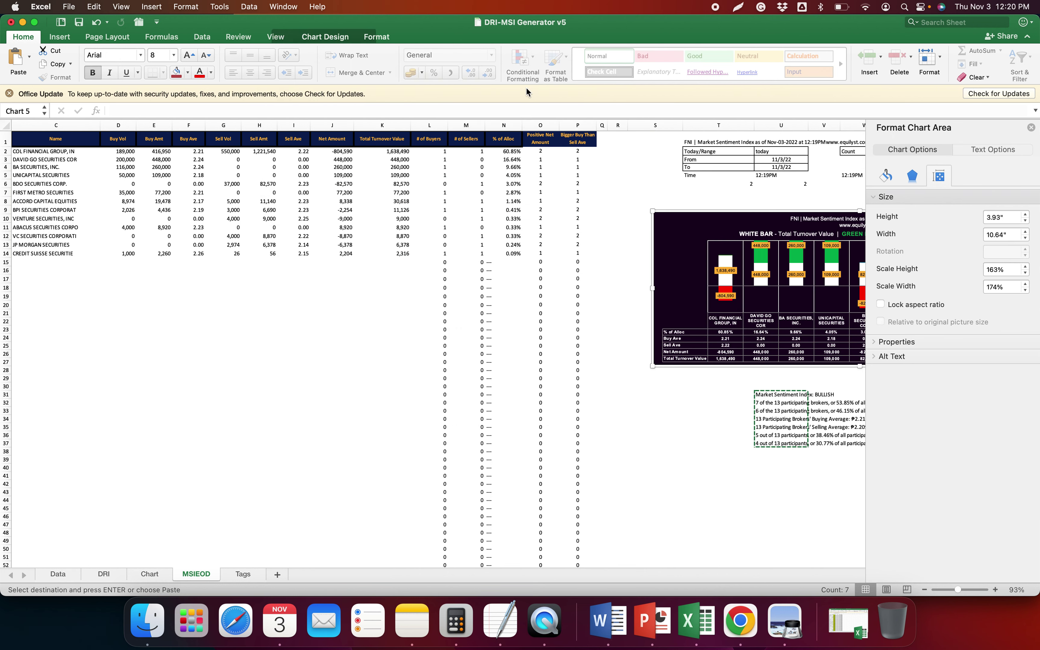
Undo the accidental picture paste on the Chart sheet and return to the browser
{"action": "left_click", "coordinate": [149, 574]}
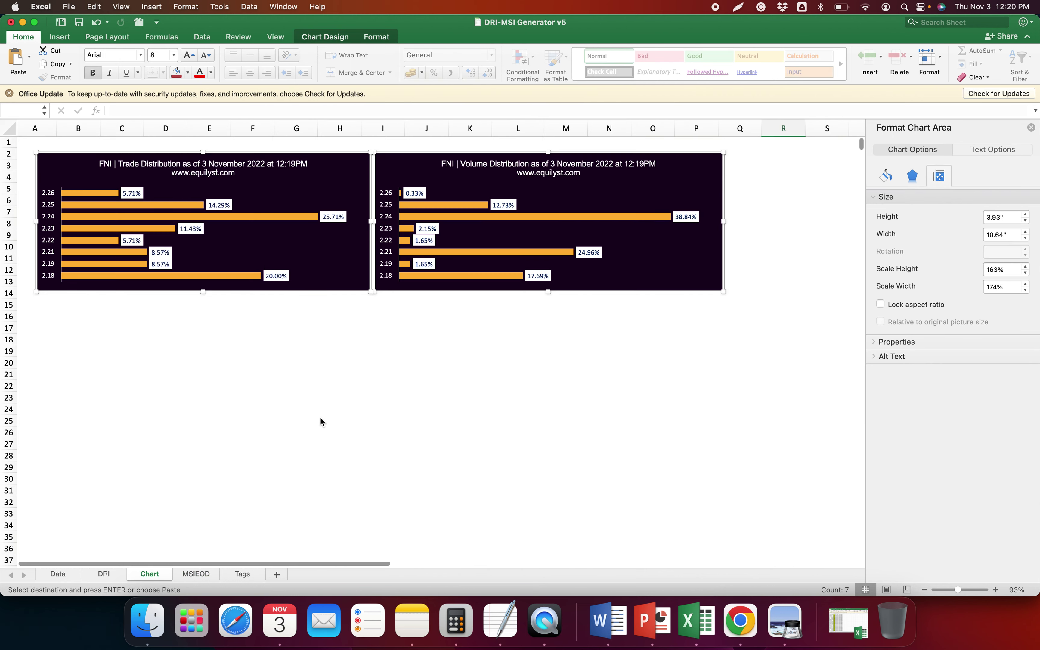
{"action": "key", "text": "super+v"}
{"action": "left_click", "coordinate": [578, 457]}
{"action": "key", "text": "super+z"}
{"action": "key", "text": "super+z"}
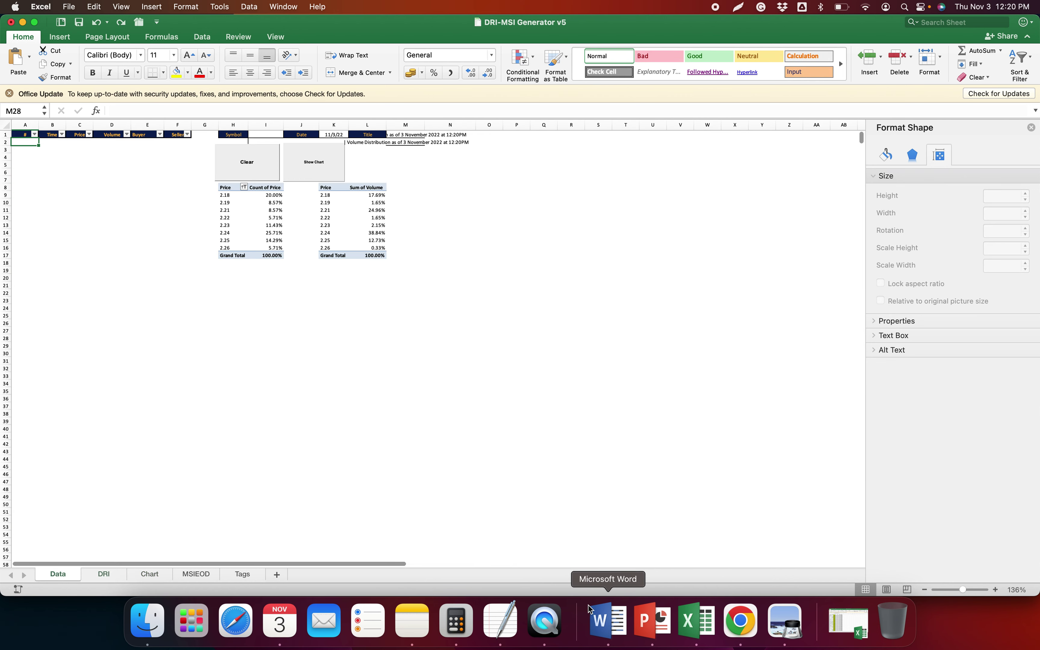
{"action": "left_click", "coordinate": [741, 622]}
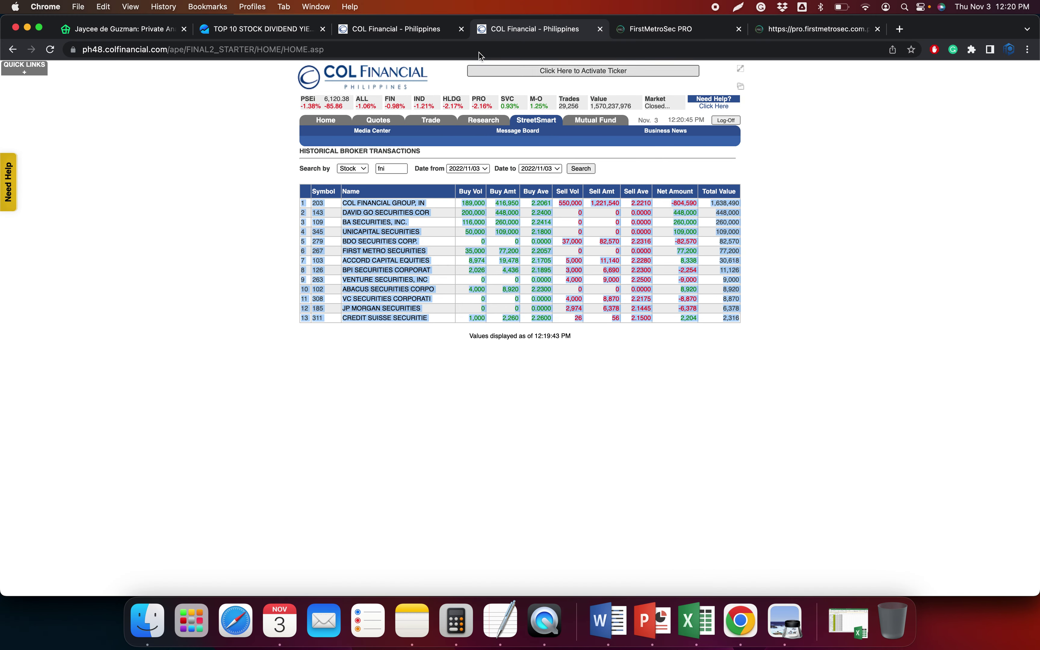
Look up RFM on the COL Financial time-and-sales and historical broker transaction pages
{"action": "left_click", "coordinate": [271, 36]}
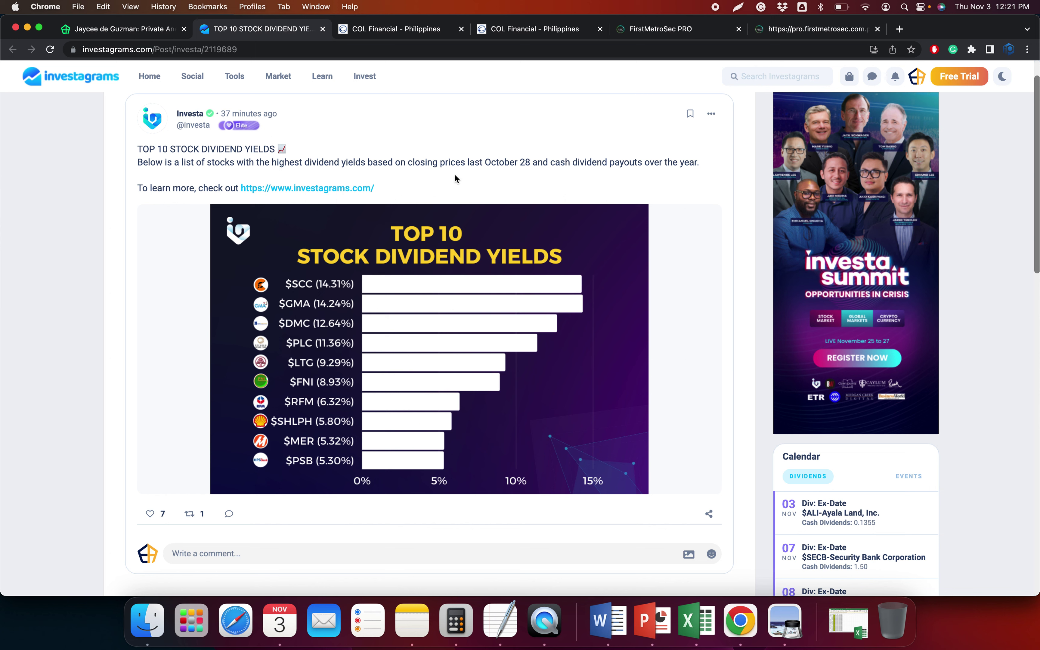
{"action": "left_click", "coordinate": [813, 29]}
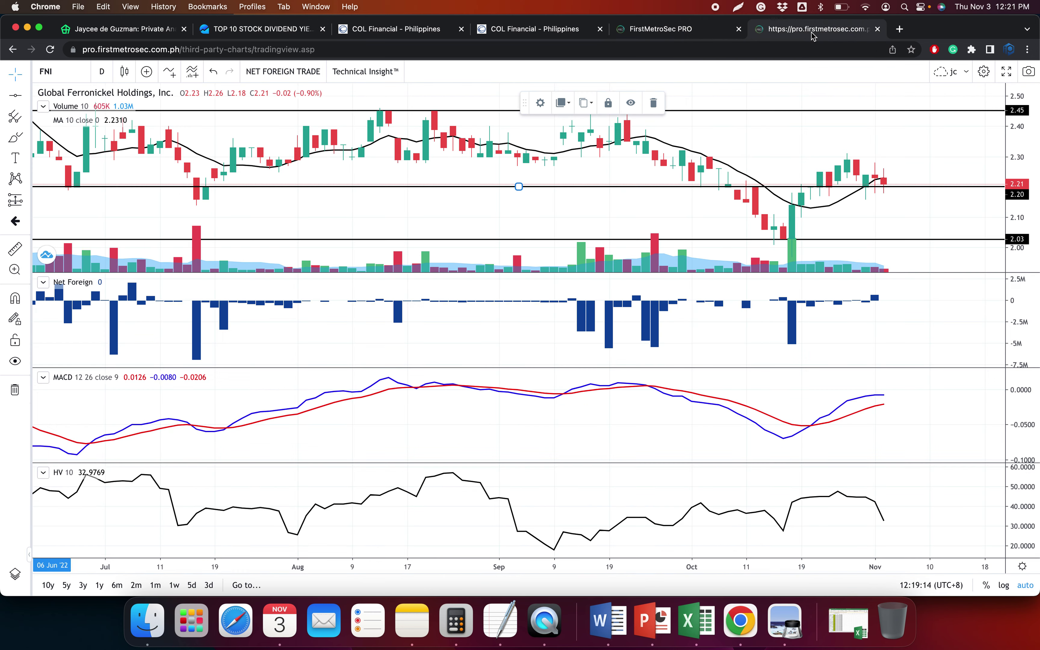
{"action": "left_click", "coordinate": [404, 29]}
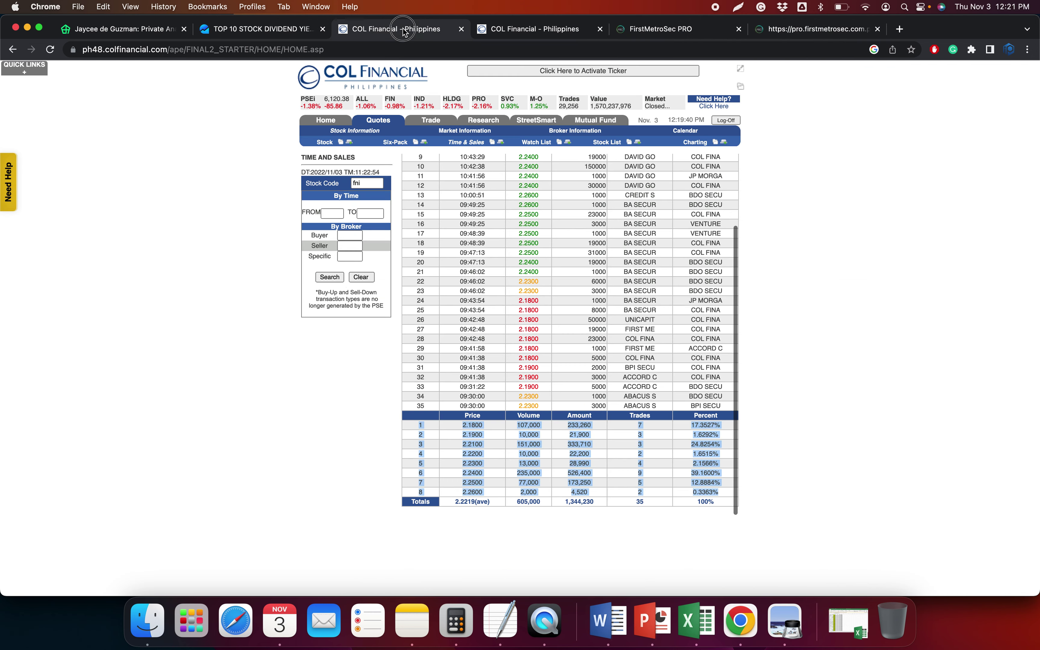
{"action": "key", "text": "super+v"}
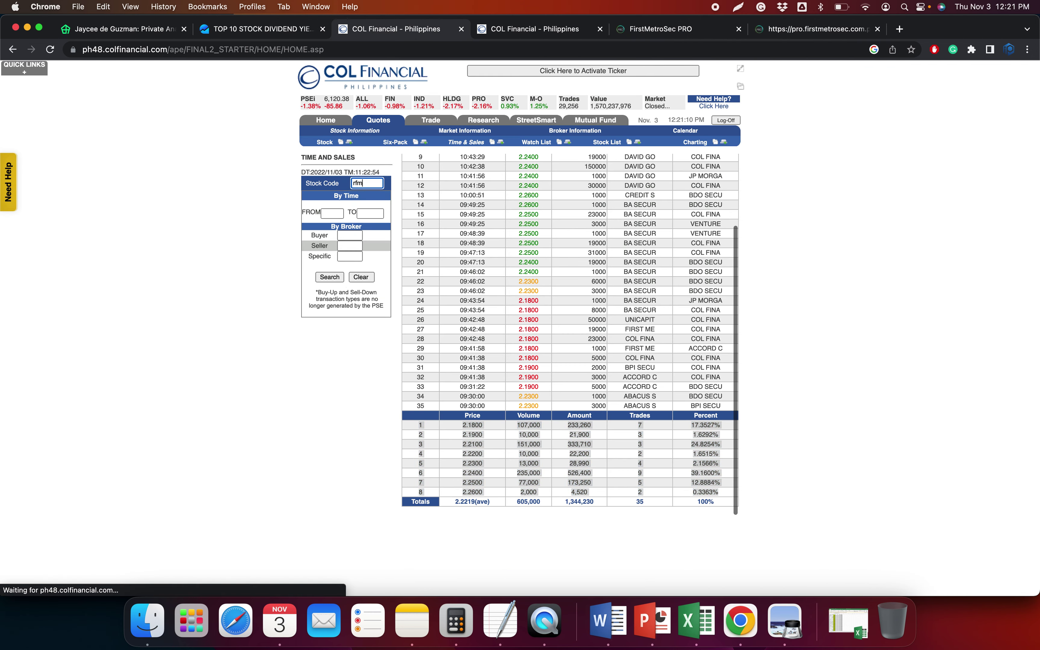
{"action": "left_click", "coordinate": [511, 29]}
{"action": "type", "text": "rfm"}
{"action": "key", "text": "Return"}
Bring up RFM's price chart in FirstMetroSec PRO
{"action": "left_click", "coordinate": [816, 29]}
{"action": "scroll", "coordinate": [372, 149], "scroll_direction": "down", "scroll_amount": 5}
{"action": "left_click", "coordinate": [16, 95]}
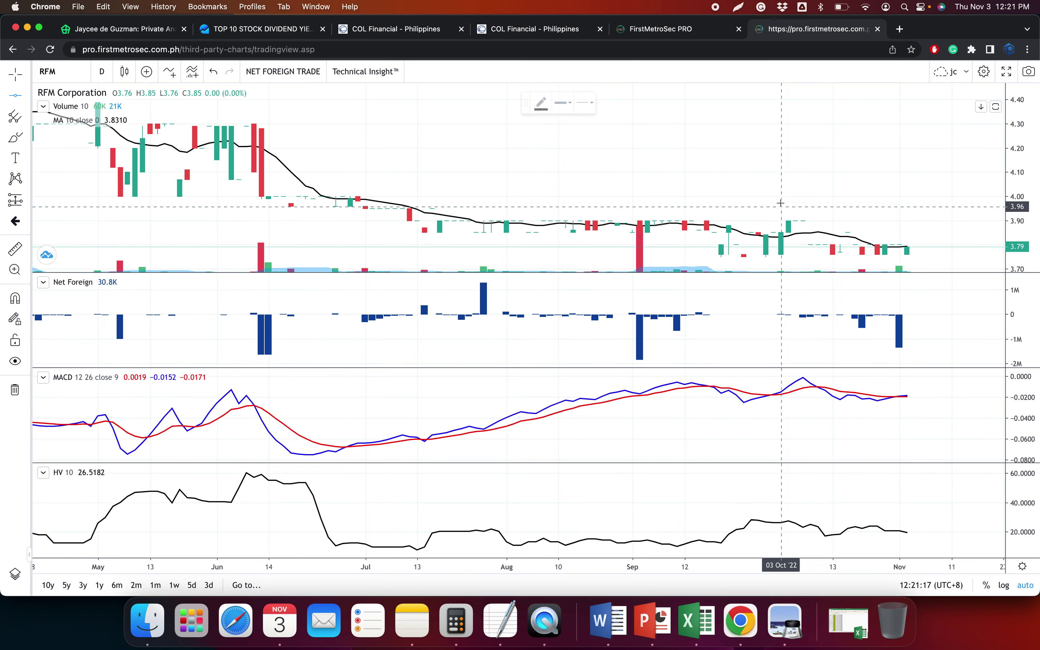
Mark horizontal levels at 3.75 and 3.90 on the RFM chart
{"action": "scroll", "coordinate": [780, 202], "scroll_direction": "down", "scroll_amount": 5}
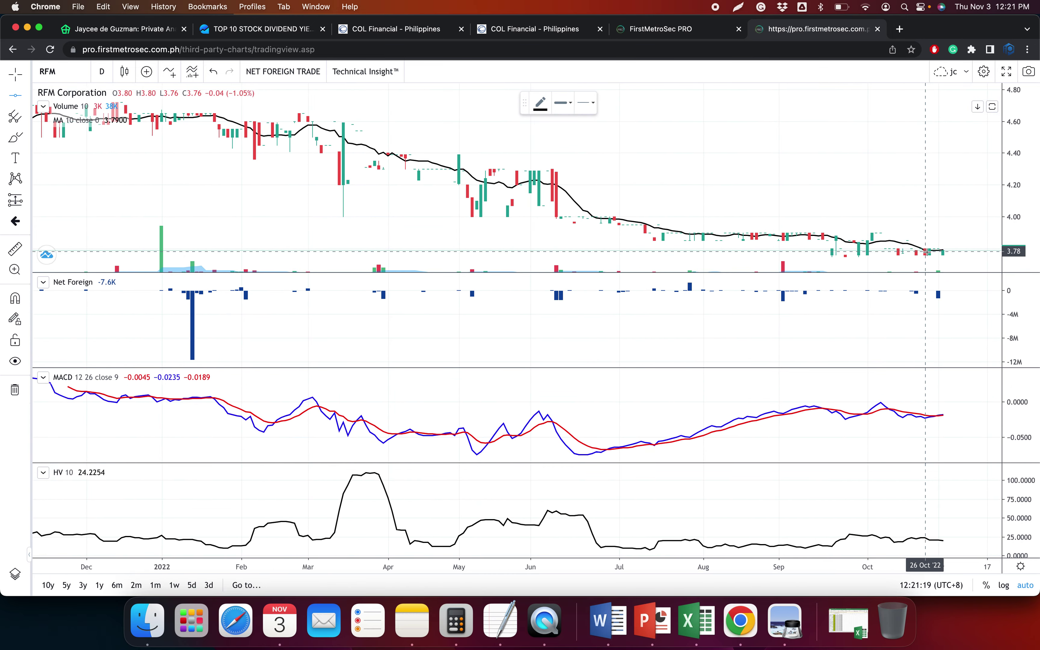
{"action": "scroll", "coordinate": [927, 250], "scroll_direction": "up", "scroll_amount": 6}
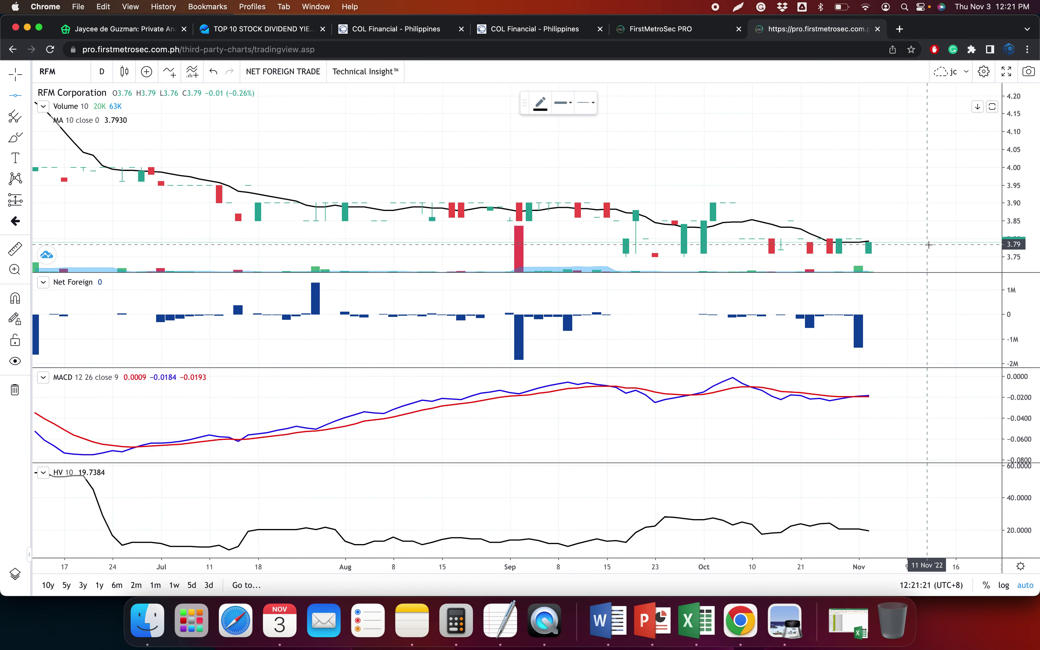
{"action": "scroll", "coordinate": [928, 245], "scroll_direction": "up", "scroll_amount": 4}
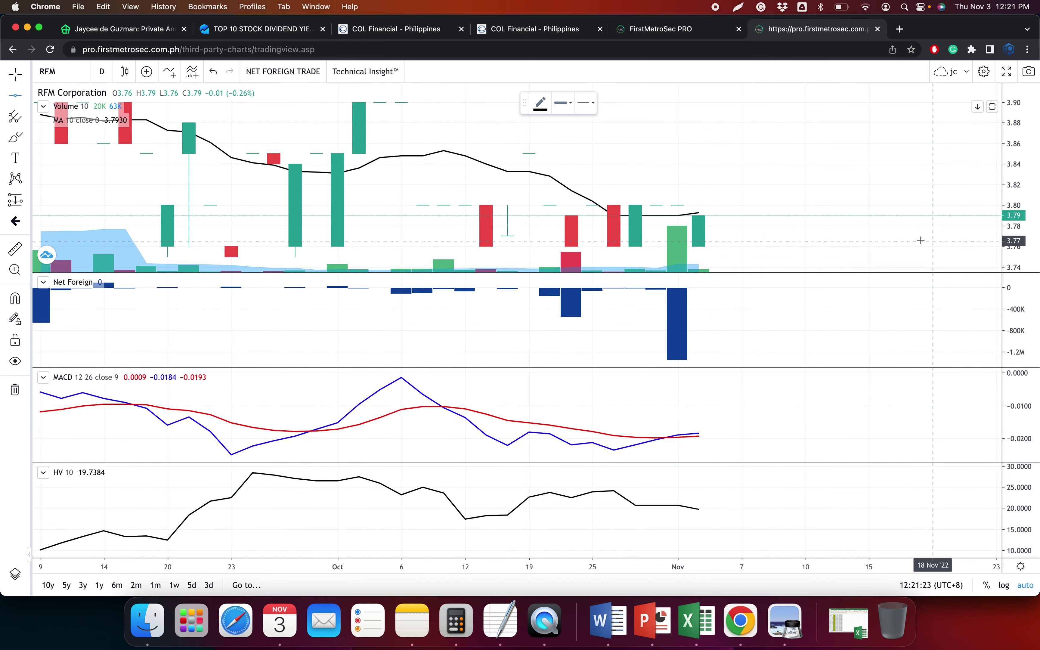
{"action": "scroll", "coordinate": [921, 241], "scroll_direction": "up", "scroll_amount": 2}
{"action": "scroll", "coordinate": [895, 241], "scroll_direction": "down", "scroll_amount": 8}
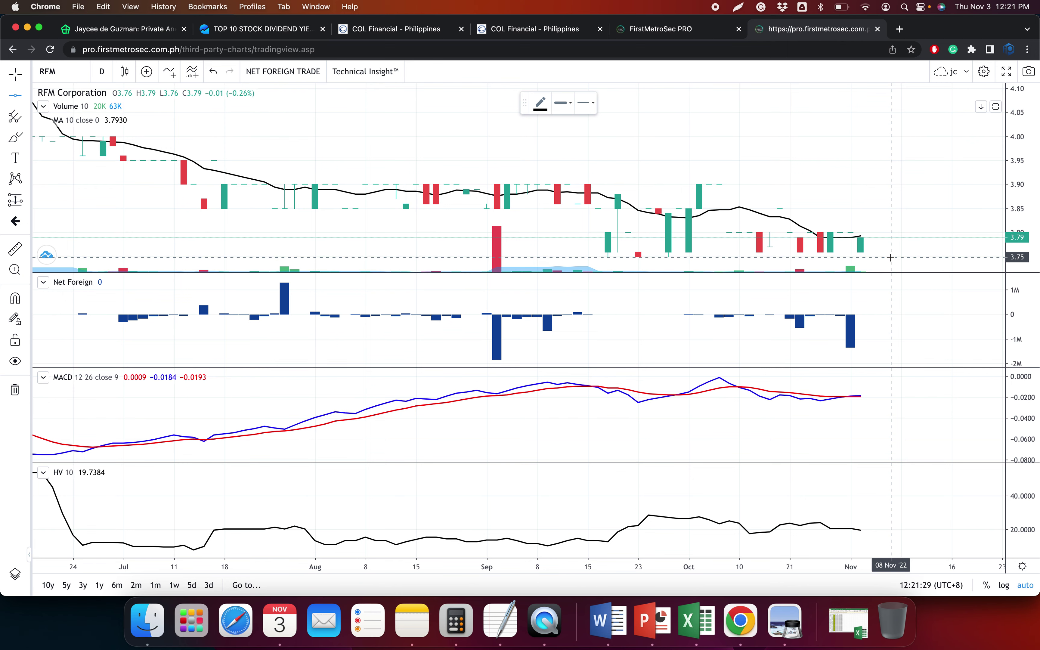
{"action": "left_click", "coordinate": [891, 257]}
{"action": "scroll", "coordinate": [881, 232], "scroll_direction": "down", "scroll_amount": 3}
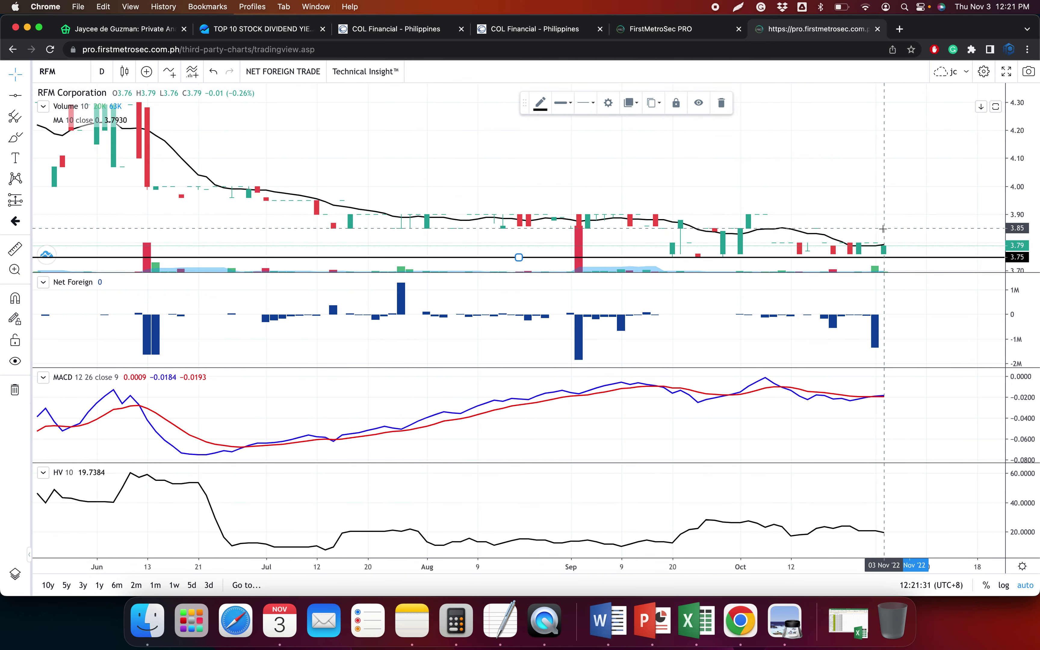
{"action": "left_click", "coordinate": [15, 95]}
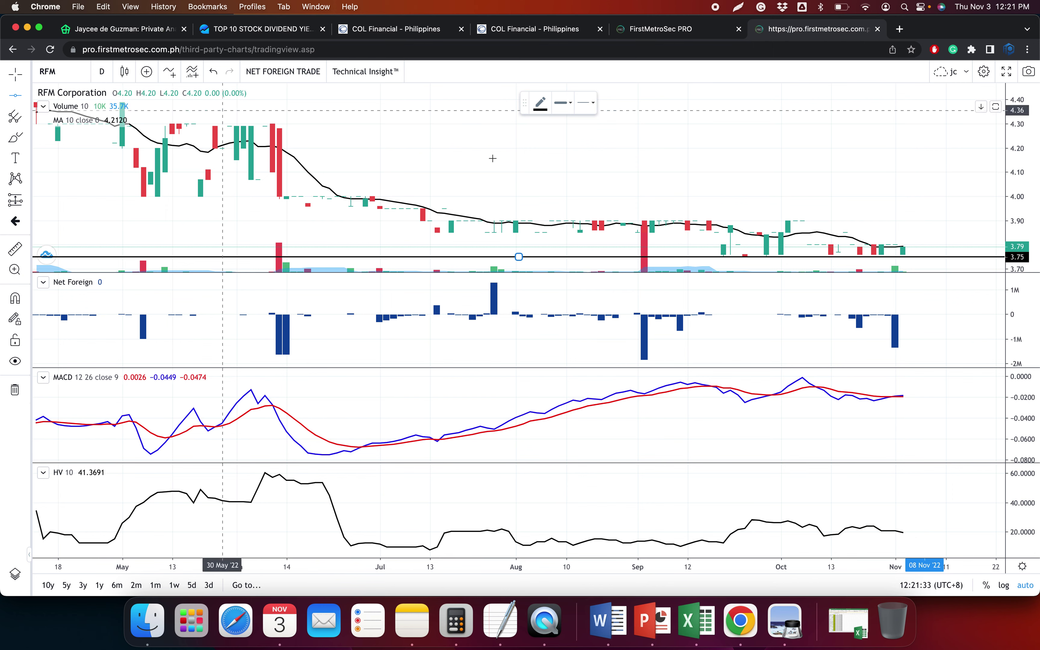
{"action": "left_click", "coordinate": [759, 220]}
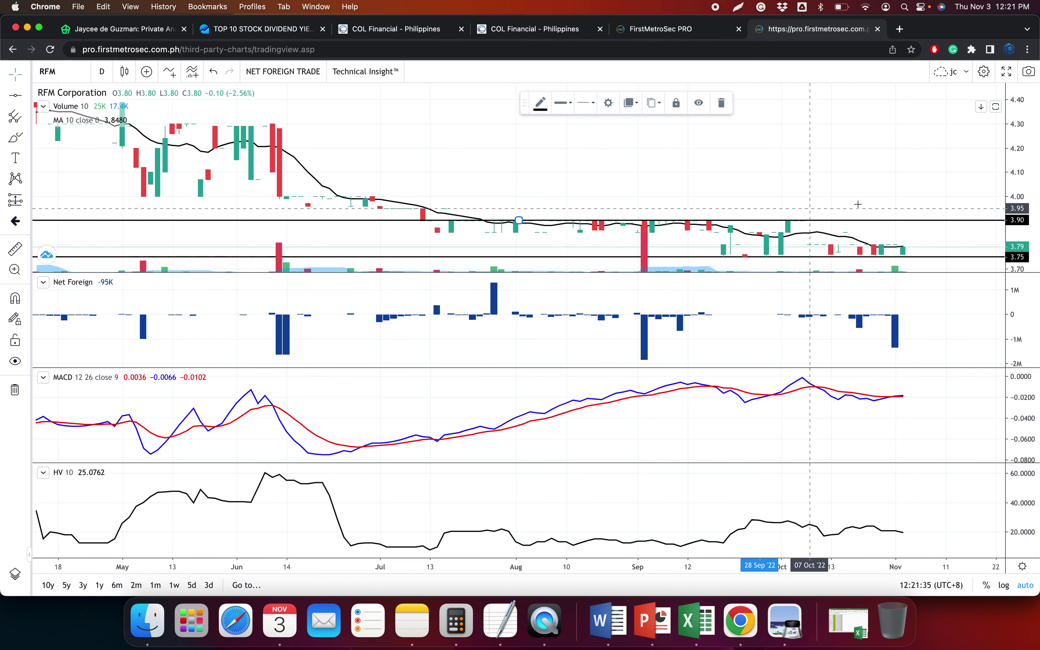
Zoom the RFM chart in on the September–November price action
{"action": "scroll", "coordinate": [844, 213], "scroll_direction": "up", "scroll_amount": 3}
{"action": "scroll", "coordinate": [847, 211], "scroll_direction": "up", "scroll_amount": 3}
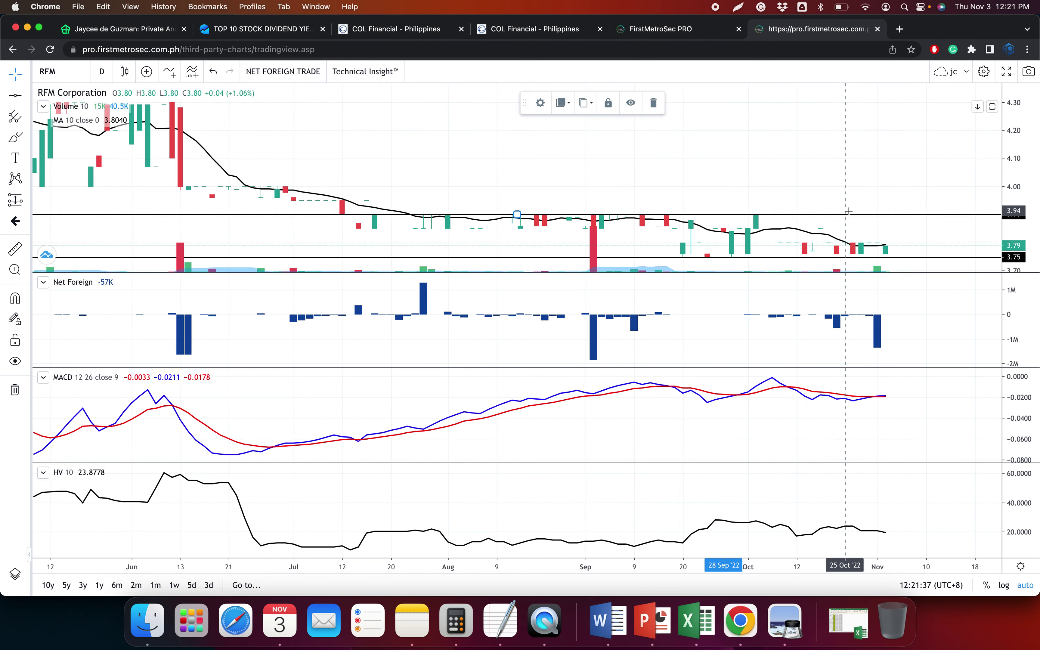
{"action": "scroll", "coordinate": [857, 214], "scroll_direction": "down", "scroll_amount": 1}
{"action": "scroll", "coordinate": [857, 213], "scroll_direction": "down", "scroll_amount": 1}
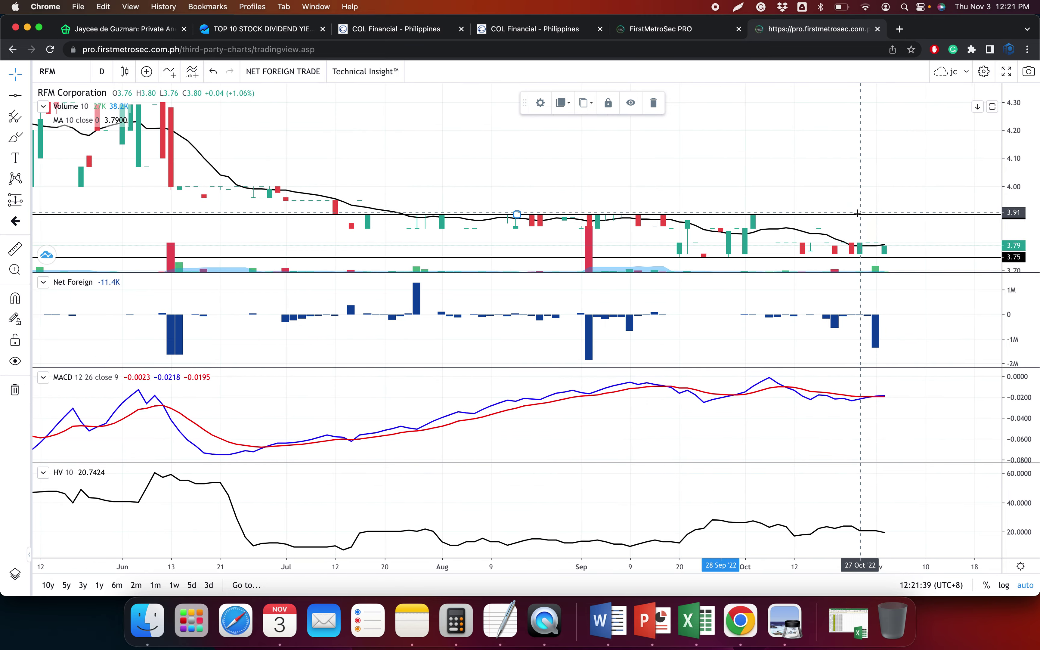
{"action": "scroll", "coordinate": [858, 214], "scroll_direction": "up", "scroll_amount": 5}
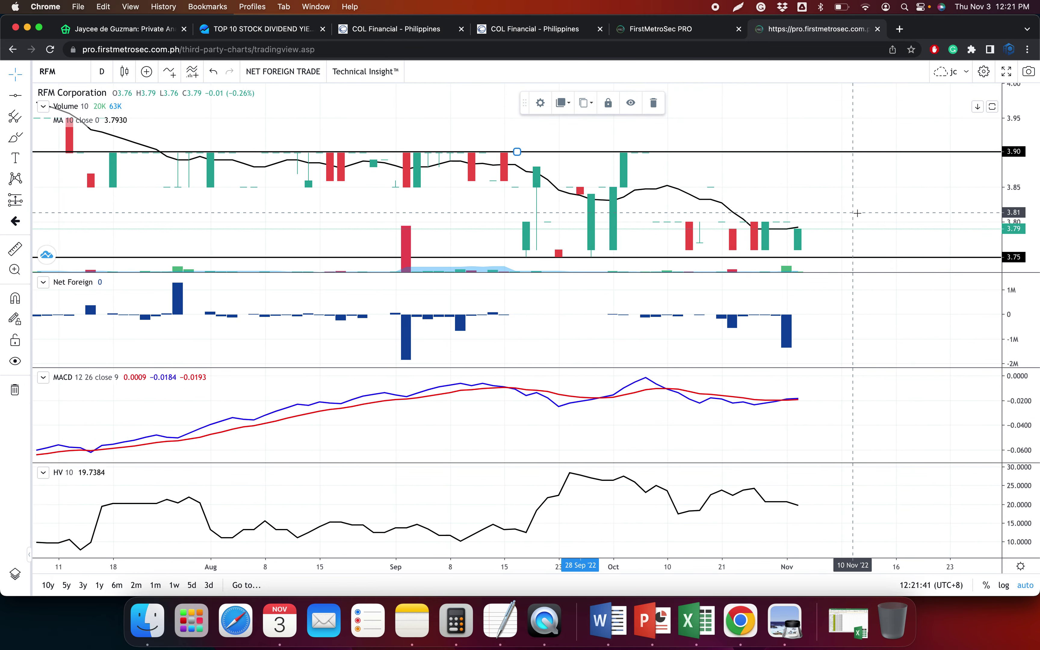
{"action": "scroll", "coordinate": [857, 213], "scroll_direction": "down", "scroll_amount": 5}
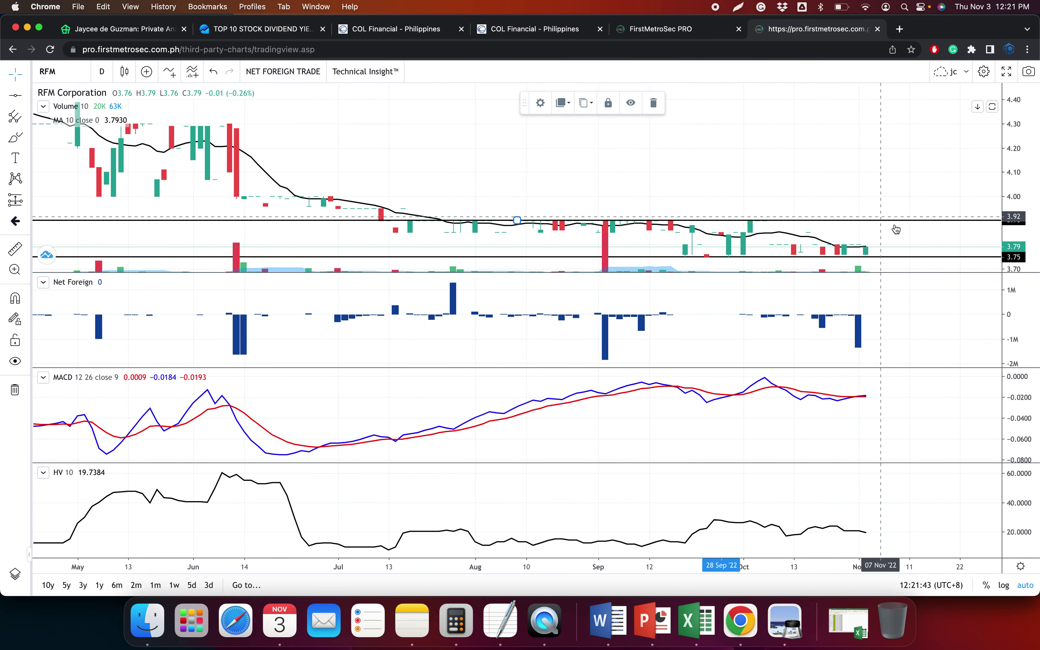
{"action": "scroll", "coordinate": [948, 340], "scroll_direction": "down", "scroll_amount": 1}
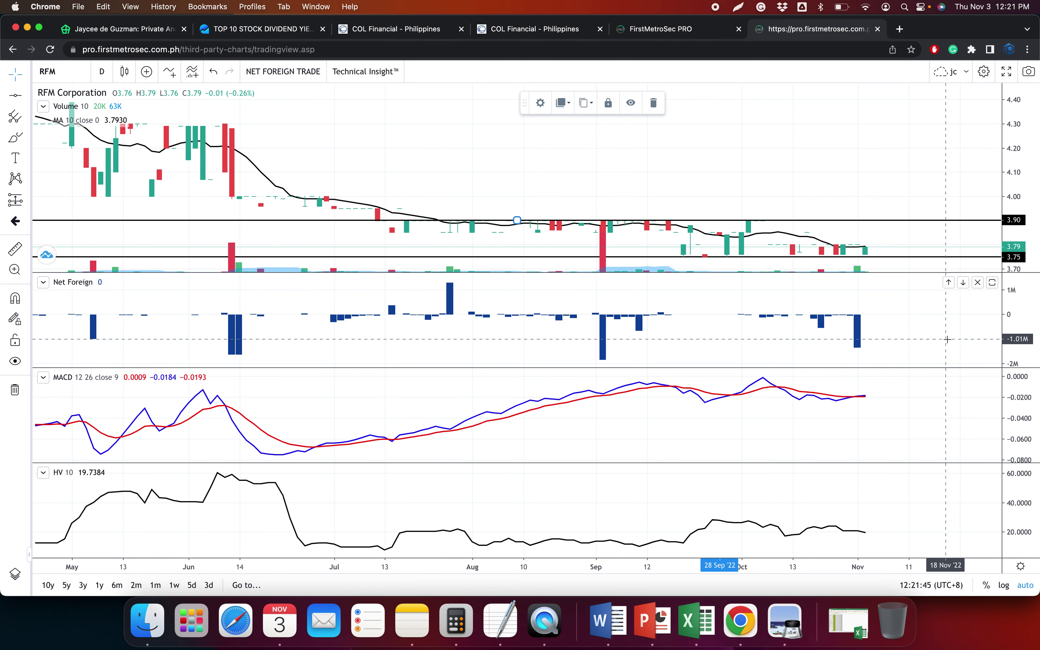
{"action": "scroll", "coordinate": [941, 335], "scroll_direction": "up", "scroll_amount": 5}
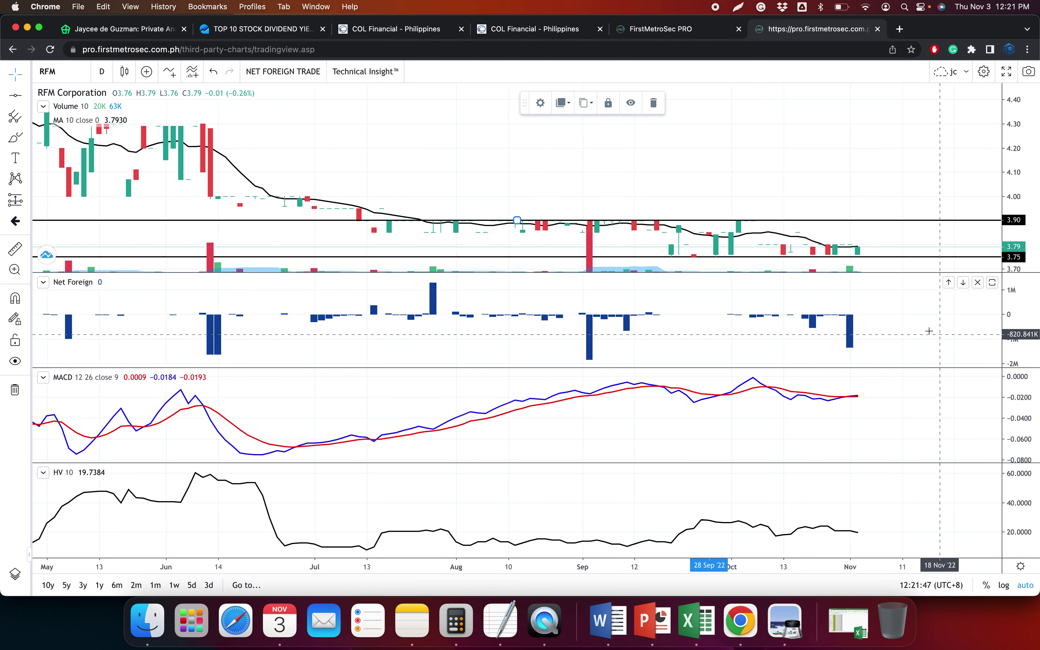
{"action": "scroll", "coordinate": [831, 280], "scroll_direction": "up", "scroll_amount": 5}
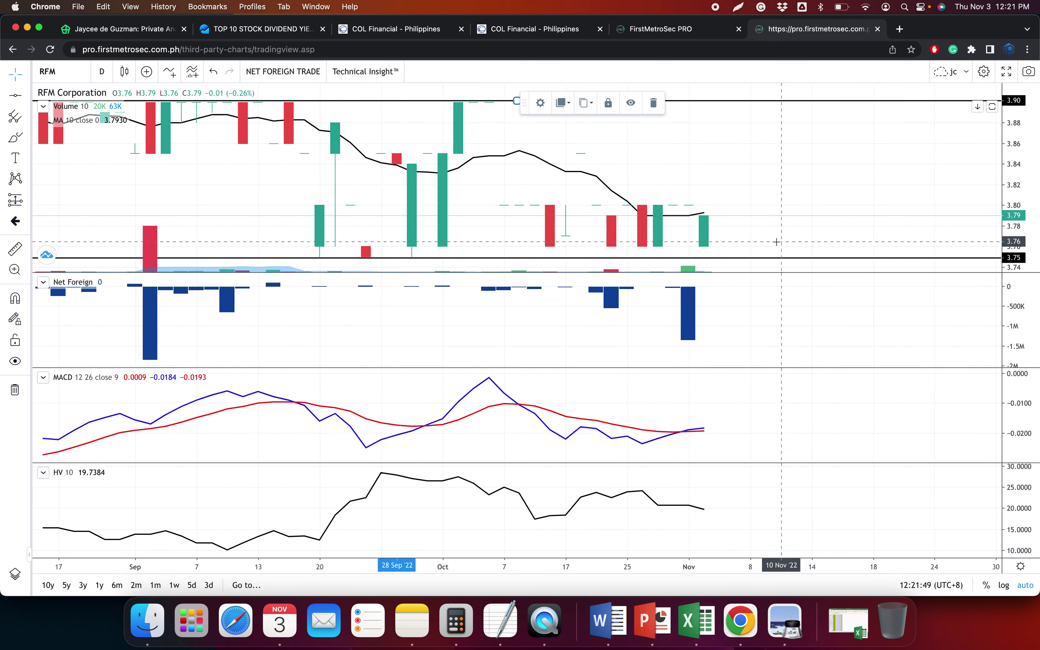
{"action": "scroll", "coordinate": [776, 242], "scroll_direction": "up", "scroll_amount": 1}
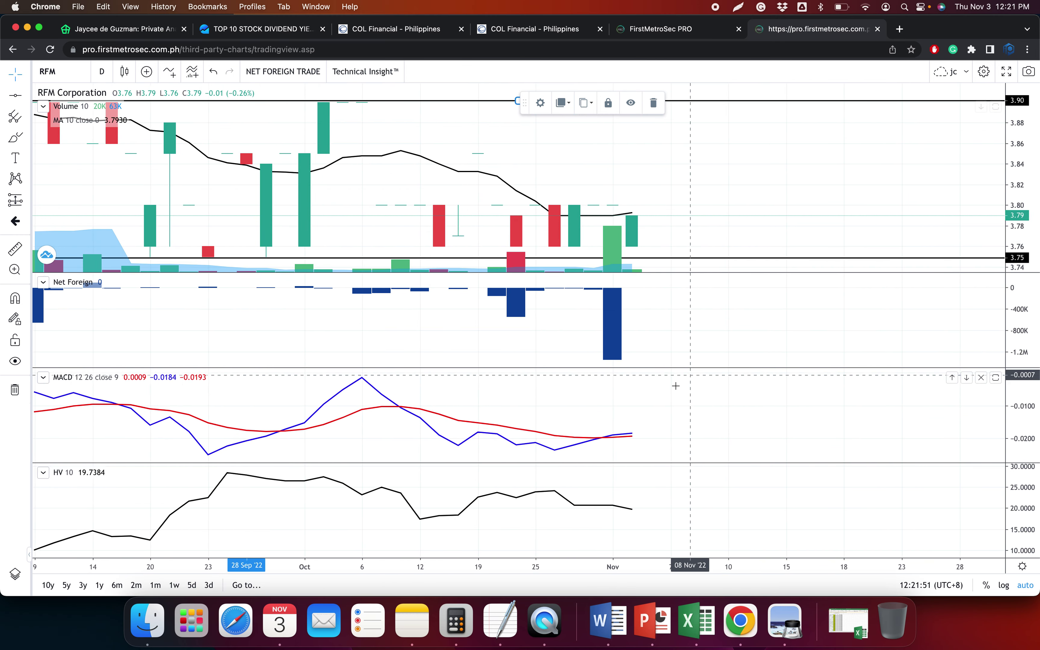
{"action": "scroll", "coordinate": [657, 412], "scroll_direction": "up", "scroll_amount": 1}
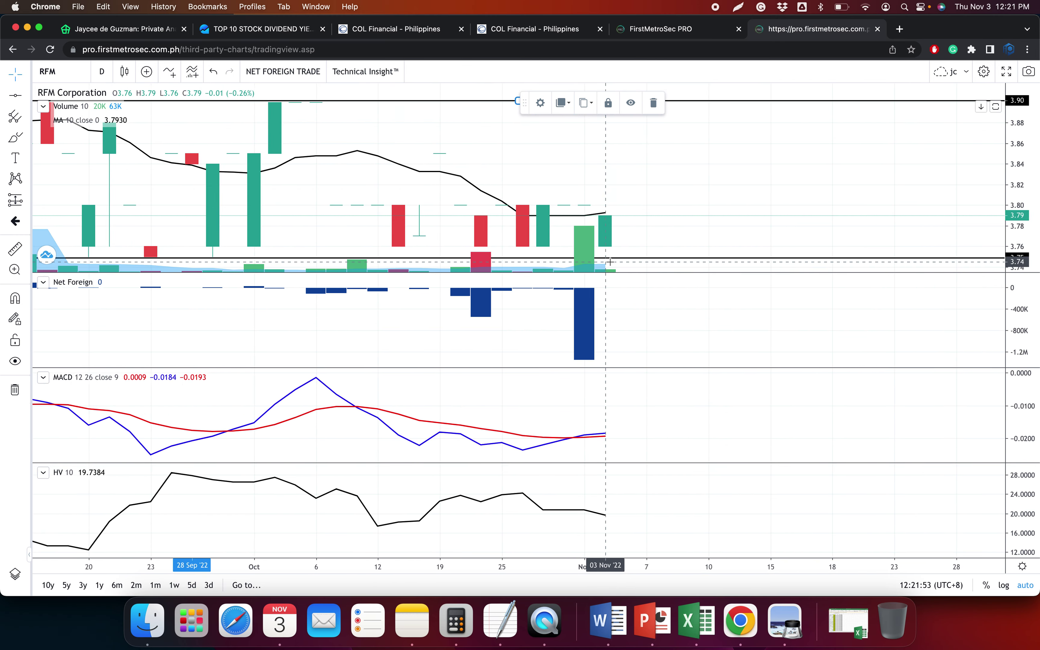
{"action": "scroll", "coordinate": [618, 280], "scroll_direction": "down", "scroll_amount": 3}
Paste RFM's three Time and Sales trades as text into the Data sheet and enter RFM
{"action": "left_click", "coordinate": [389, 30]}
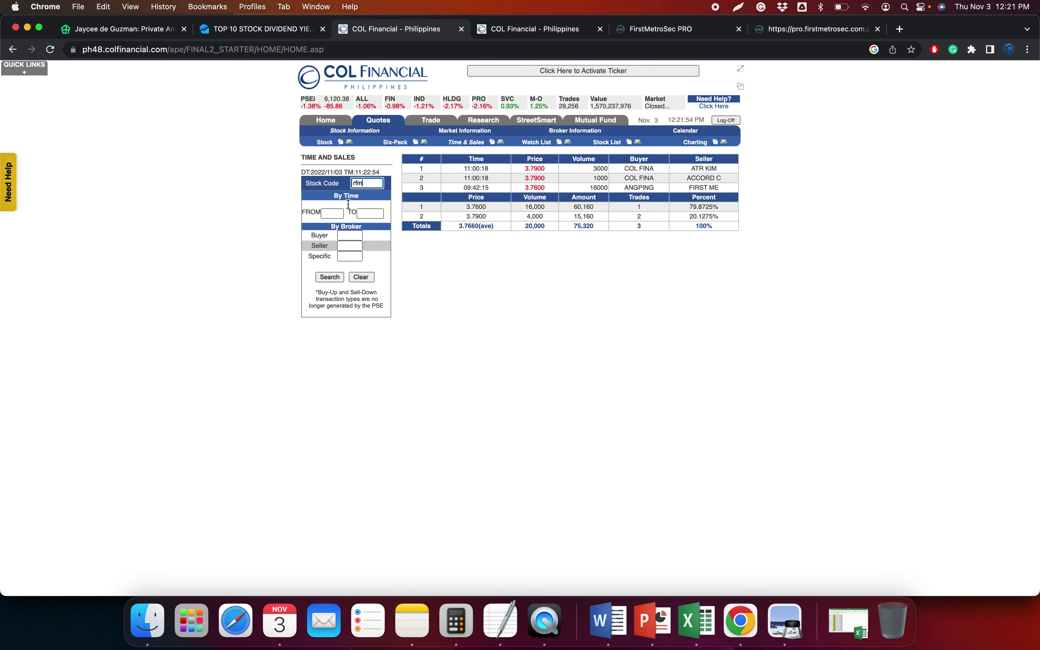
{"action": "left_click_drag", "start_coordinate": [419, 173], "coordinate": [731, 186]}
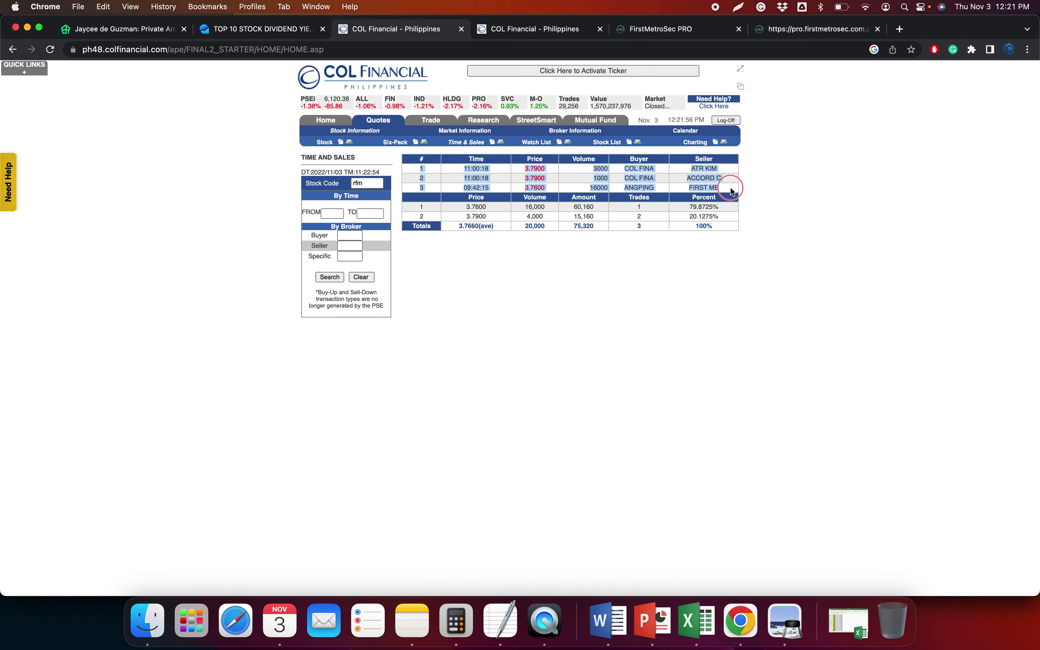
{"action": "left_click", "coordinate": [693, 619]}
{"action": "key", "text": "ctrl+super+v"}
{"action": "key", "text": "Return"}
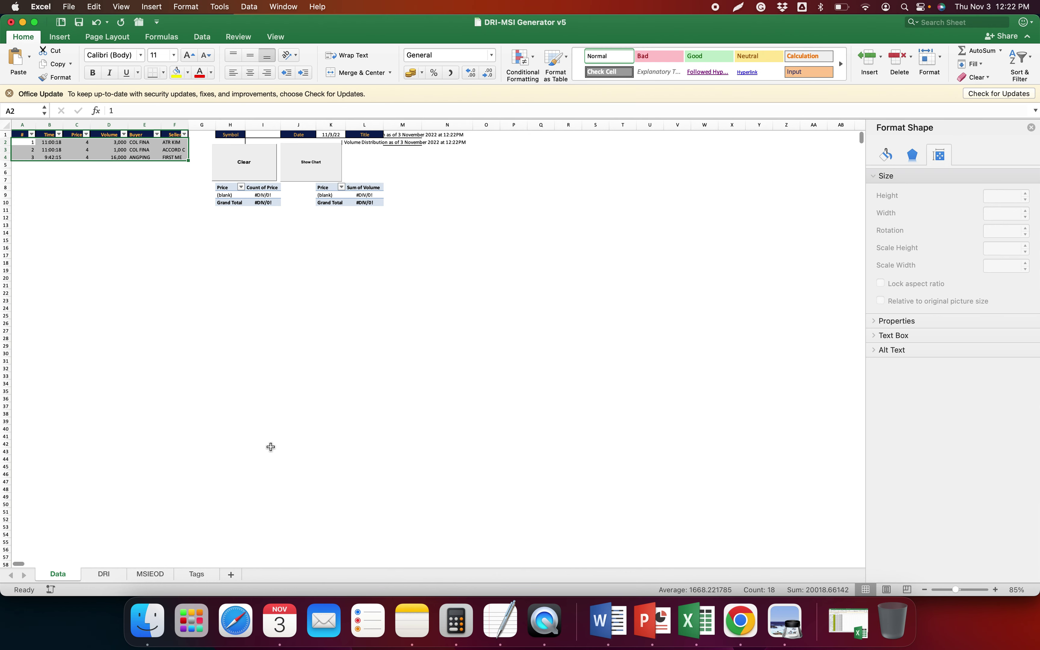
{"action": "type", "text": "RFM"}
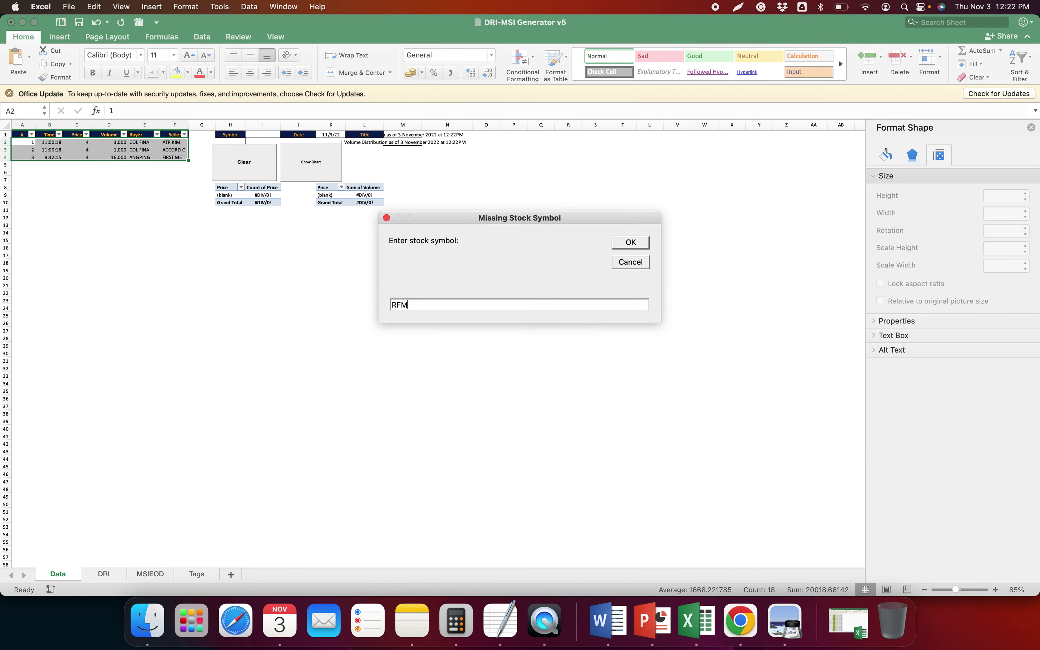
Paste RFM's two-row price summary as text into the DRI sheet
{"action": "key", "text": "super+Tab"}
{"action": "left_click_drag", "start_coordinate": [420, 209], "coordinate": [726, 221]}
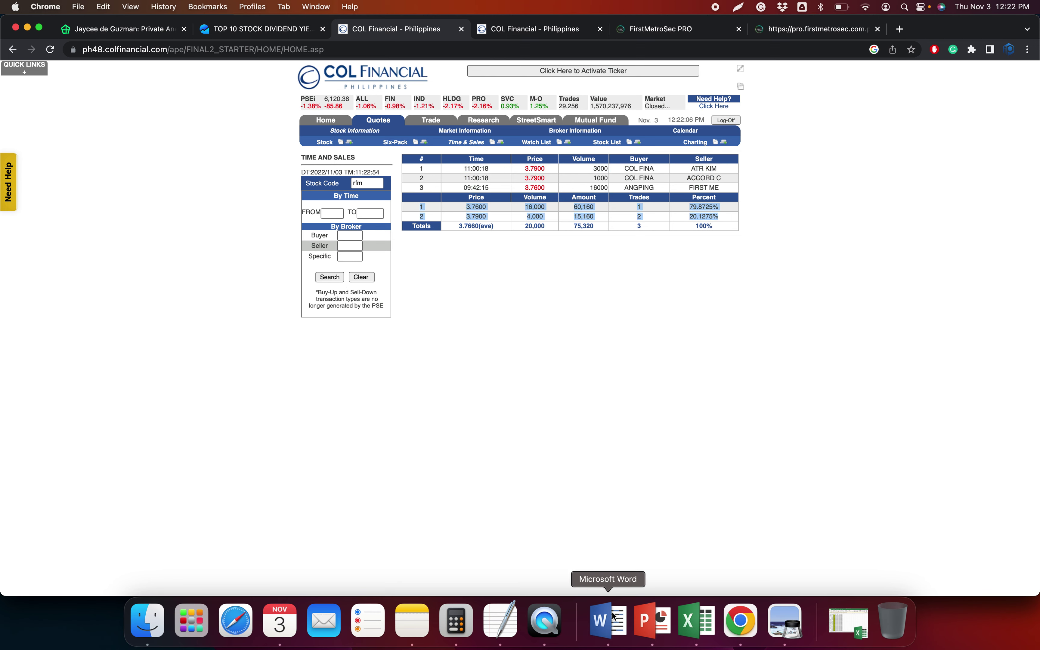
{"action": "left_click", "coordinate": [697, 621]}
{"action": "left_click", "coordinate": [107, 574]}
{"action": "key", "text": "ctrl+super+v"}
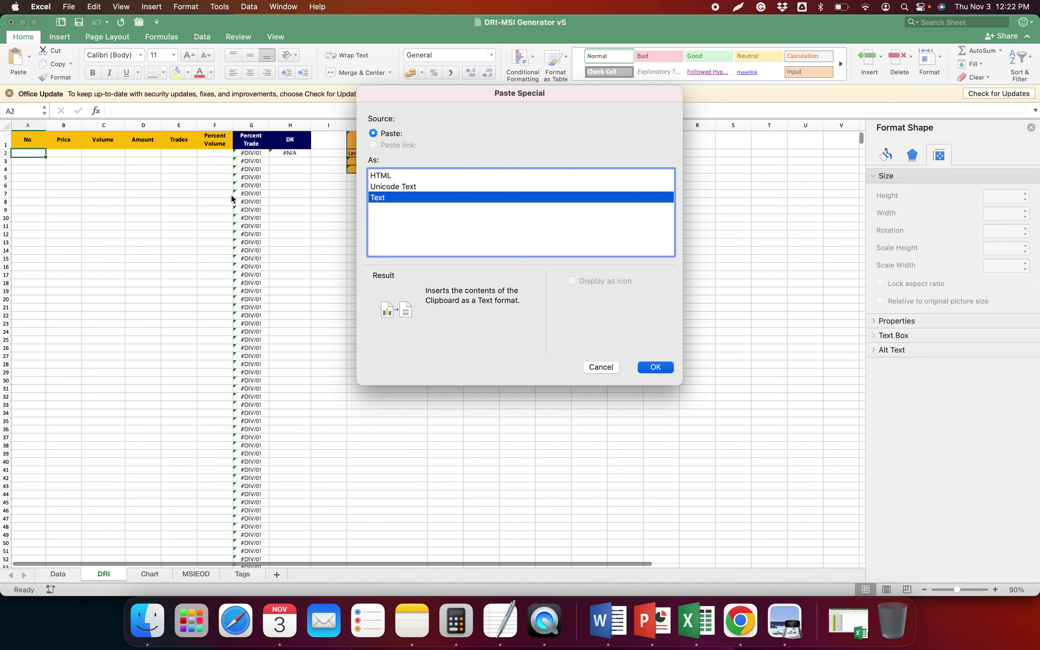
{"action": "key", "text": "Return"}
Copy the BEARISH dominant range summary in J1:J4
{"action": "scroll", "coordinate": [231, 194], "scroll_direction": "right", "scroll_amount": 1}
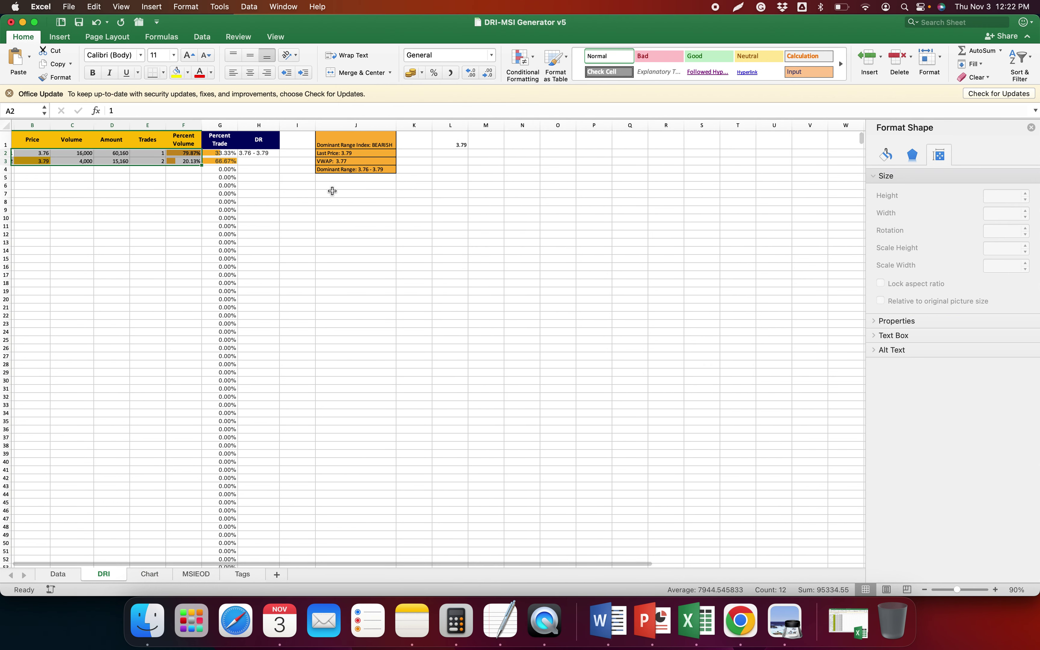
{"action": "left_click_drag", "start_coordinate": [351, 153], "coordinate": [351, 169]}
{"action": "key", "text": "super+c"}
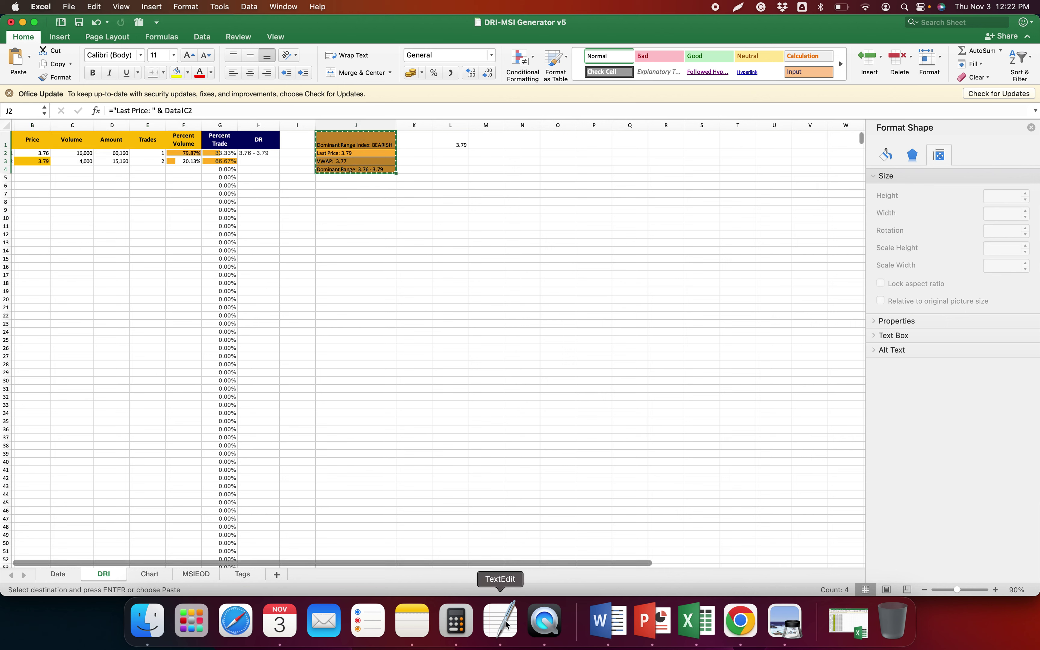
Paste RFM's dominant range summary under RFM in the TextEdit notes
{"action": "left_click", "coordinate": [505, 622]}
{"action": "left_click", "coordinate": [601, 377]}
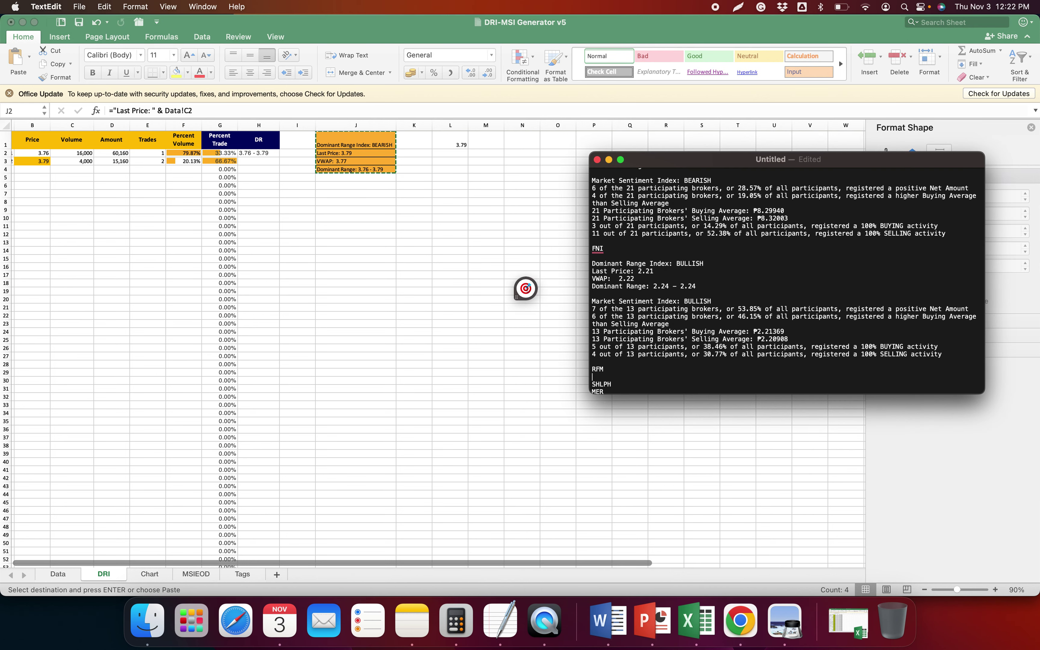
{"action": "key", "text": "super+v"}
{"action": "key", "text": "super+Tab"}
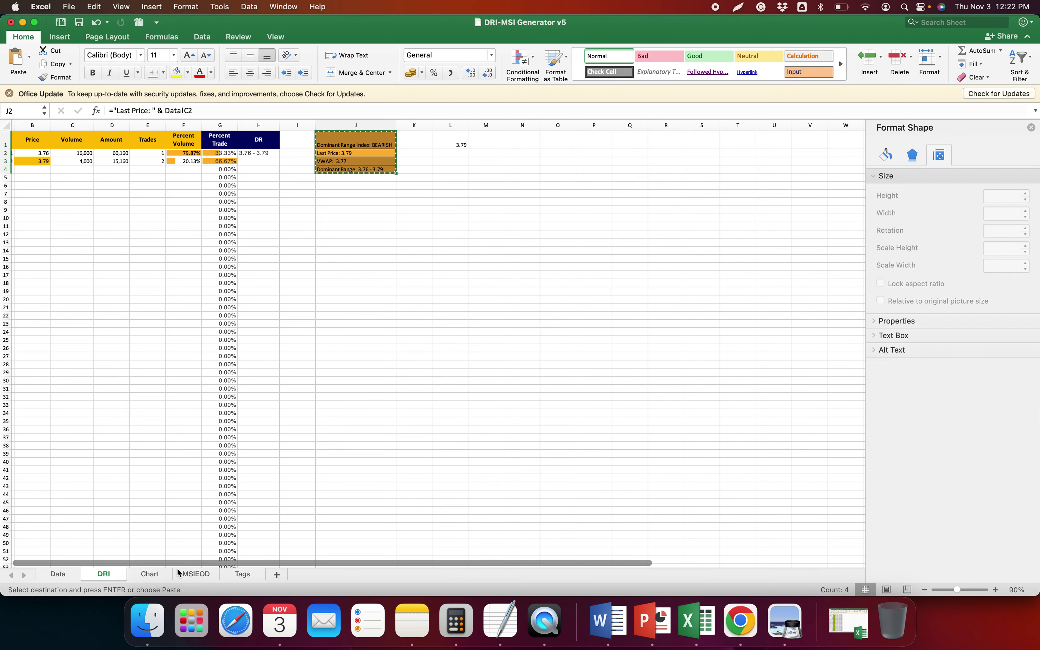
Paste RFM's six historical broker transactions as text into the MSIEOD sheet
{"action": "left_click", "coordinate": [197, 575]}
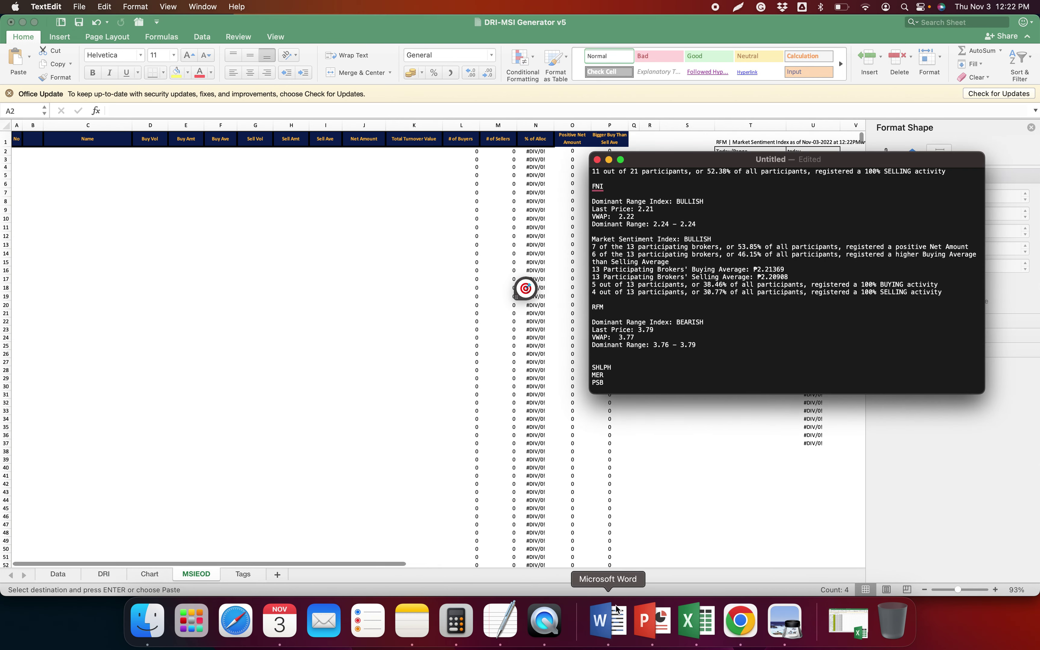
{"action": "left_click", "coordinate": [751, 630]}
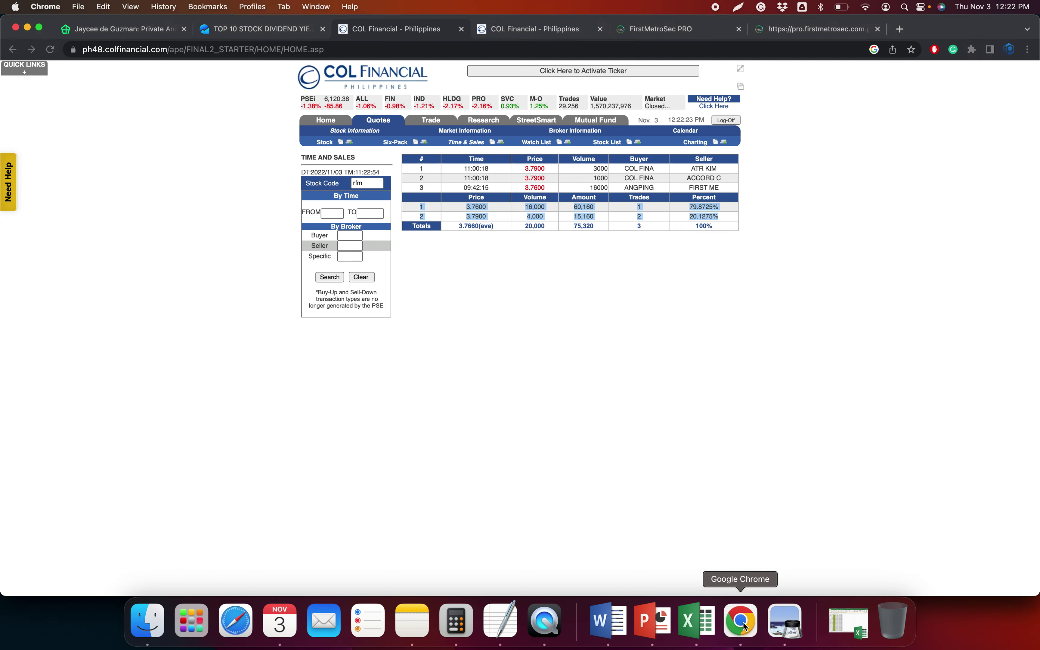
{"action": "left_click", "coordinate": [538, 31]}
{"action": "left_click_drag", "start_coordinate": [303, 204], "coordinate": [733, 252]}
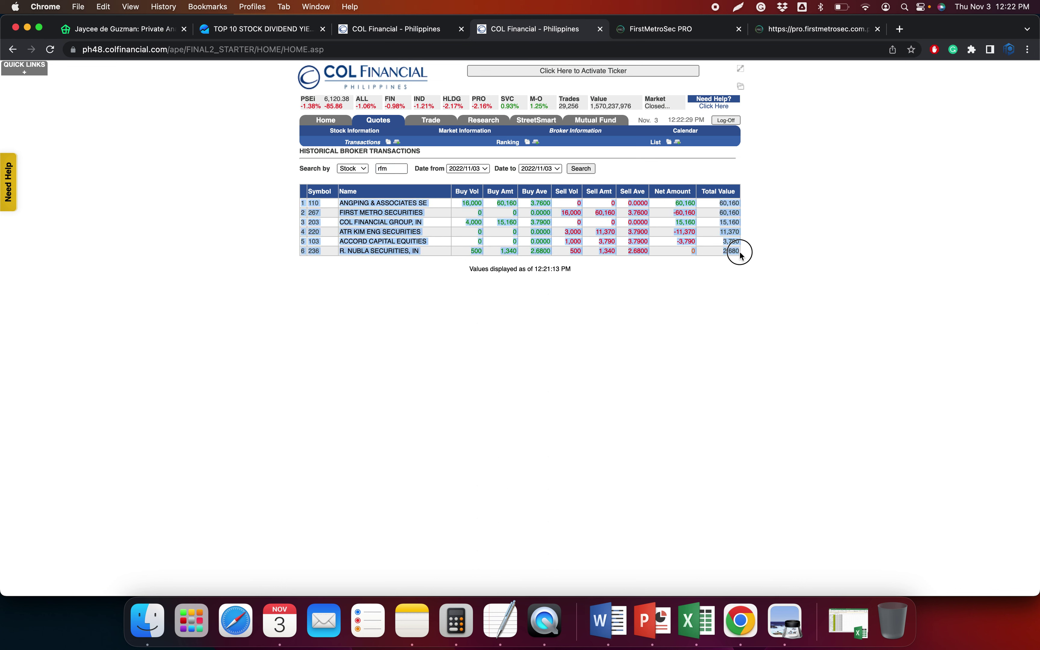
{"action": "key", "text": "super+Tab"}
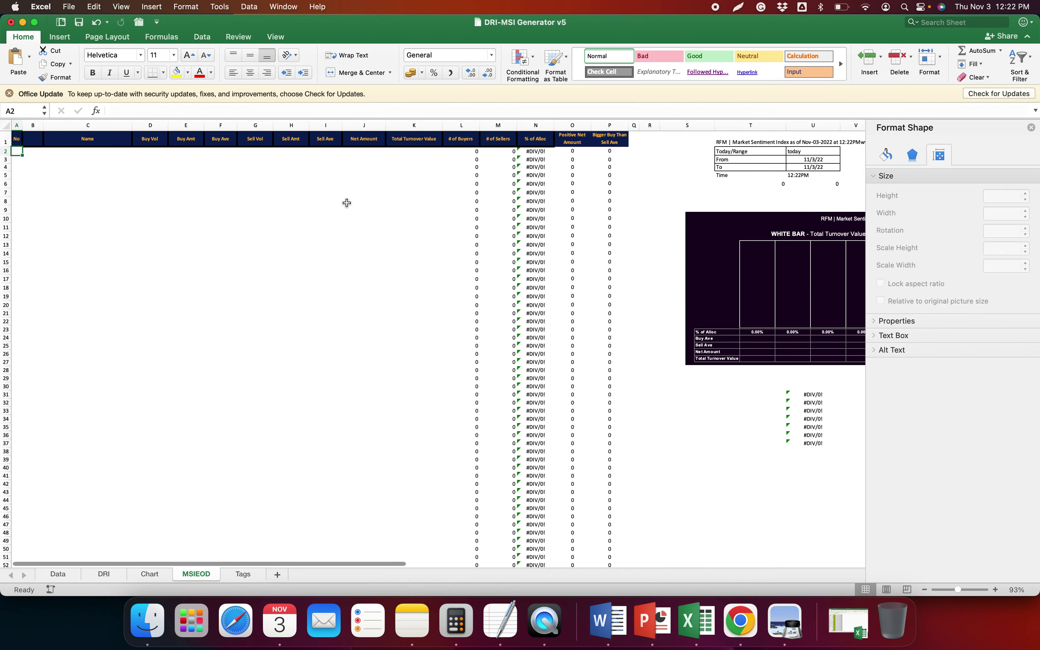
{"action": "key", "text": "ctrl+super+v"}
{"action": "key", "text": "Return"}
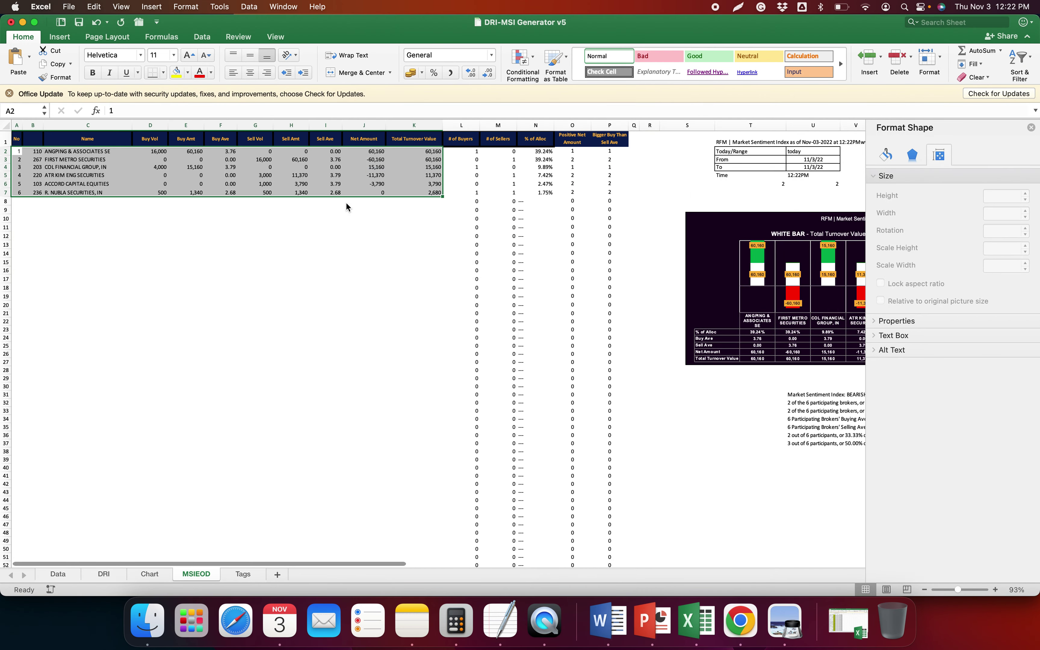
{"action": "scroll", "coordinate": [752, 443], "scroll_direction": "right", "scroll_amount": 3}
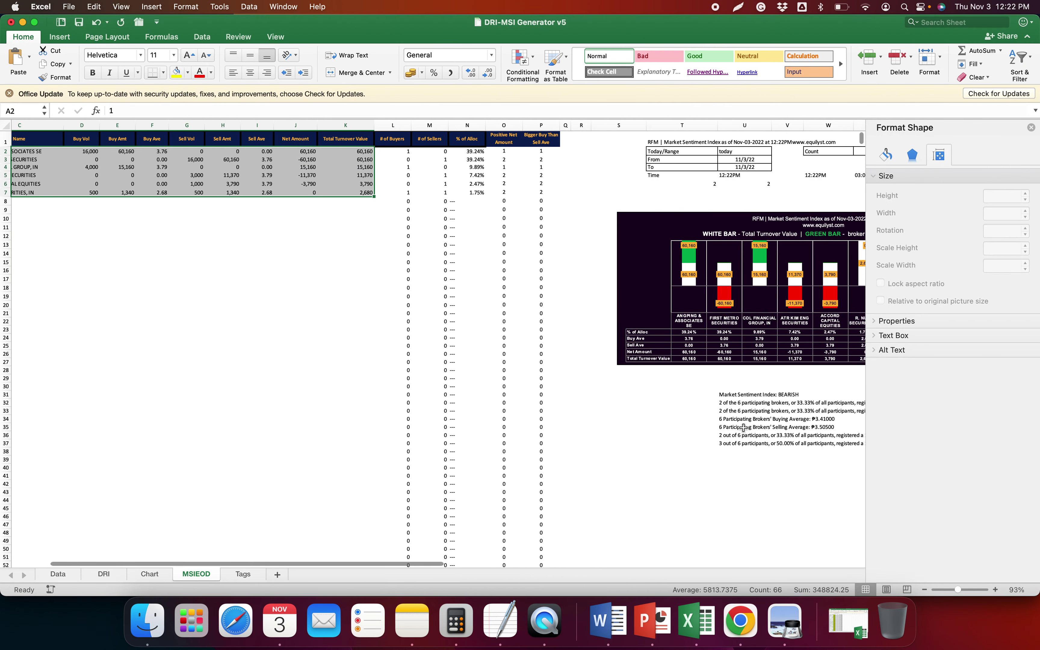
{"action": "left_click", "coordinate": [152, 574]}
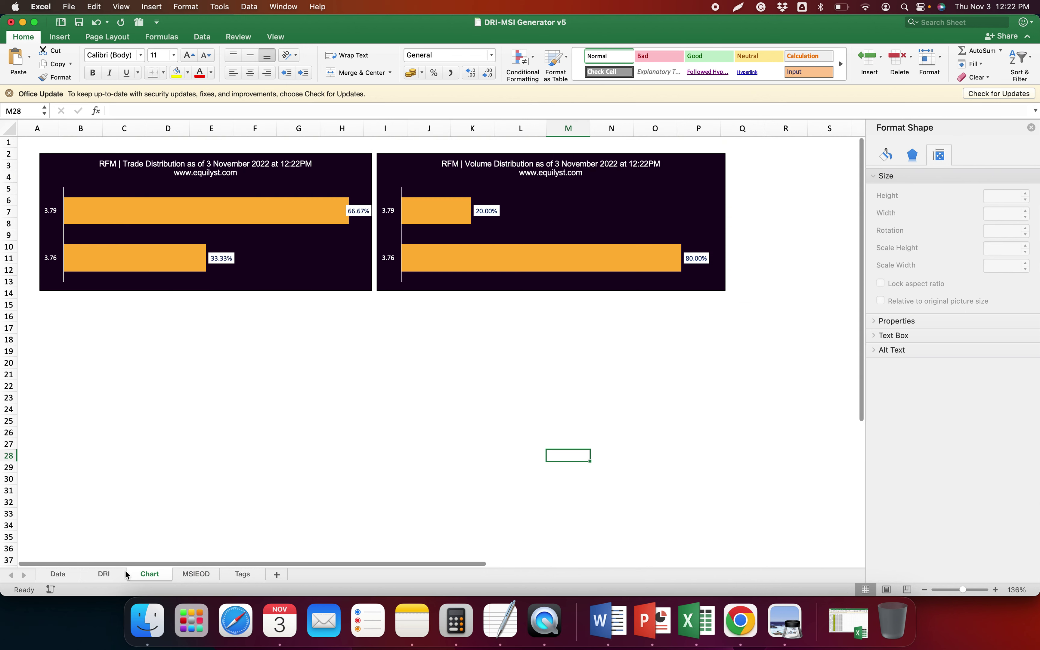
Scale both the Trade and Volume Distribution charts to 50% of their height
{"action": "left_click", "coordinate": [406, 156]}
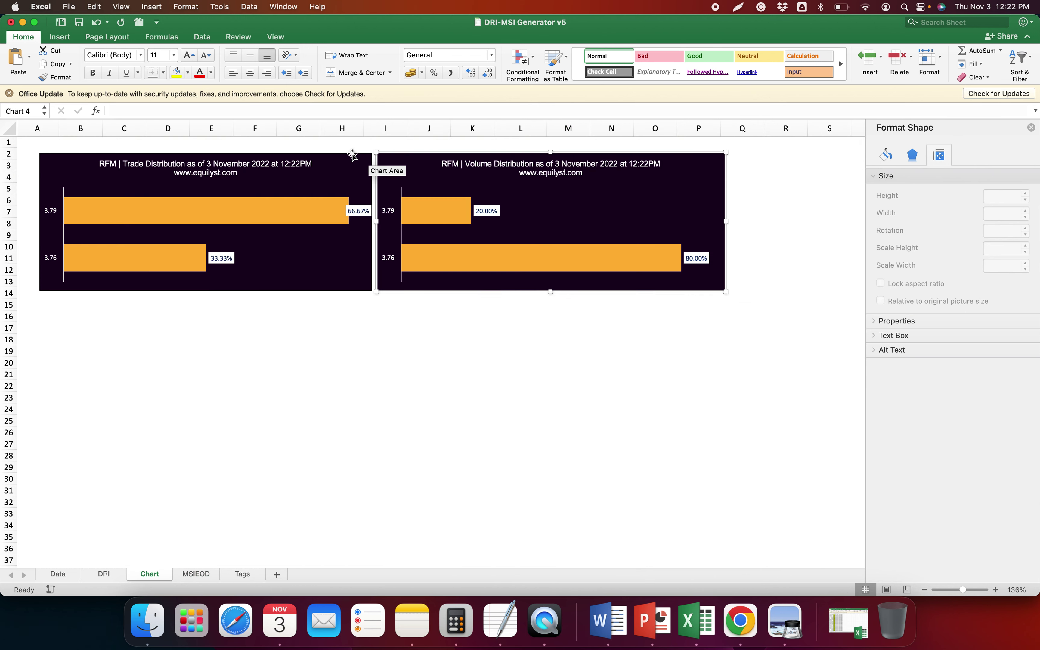
{"action": "left_click", "coordinate": [335, 153]}
{"action": "right_click", "coordinate": [348, 154]}
{"action": "key", "text": "Escape"}
{"action": "left_click", "coordinate": [414, 153], "text": "shift"}
{"action": "right_click", "coordinate": [462, 235]}
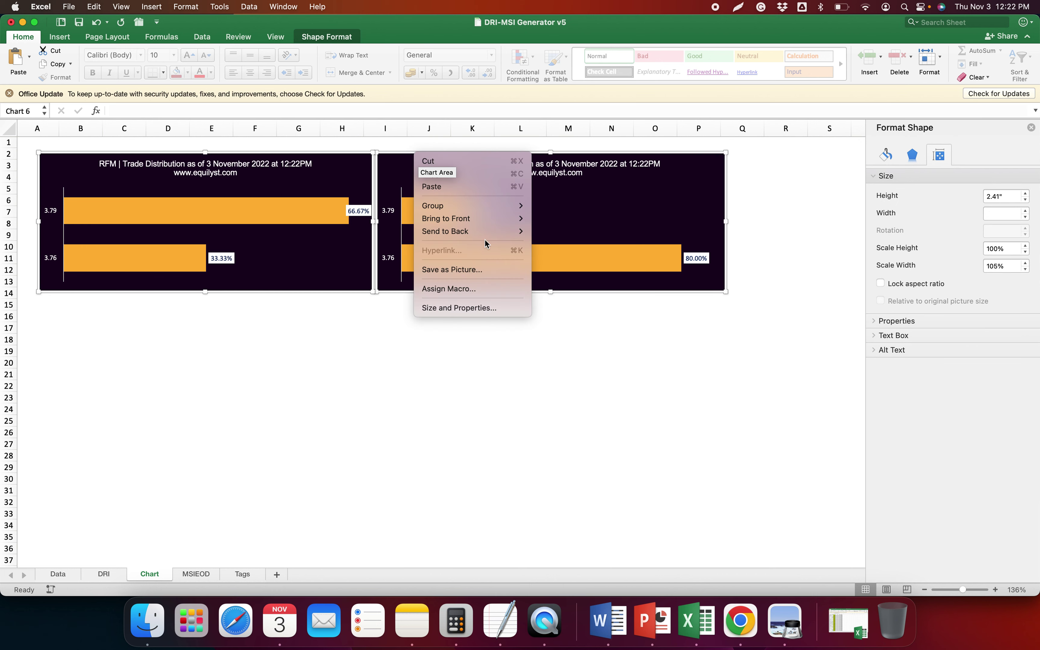
{"action": "left_click", "coordinate": [476, 306]}
{"action": "left_click_drag", "start_coordinate": [1012, 250], "coordinate": [983, 250]}
{"action": "type", "text": "50"}
{"action": "key", "text": "Return"}
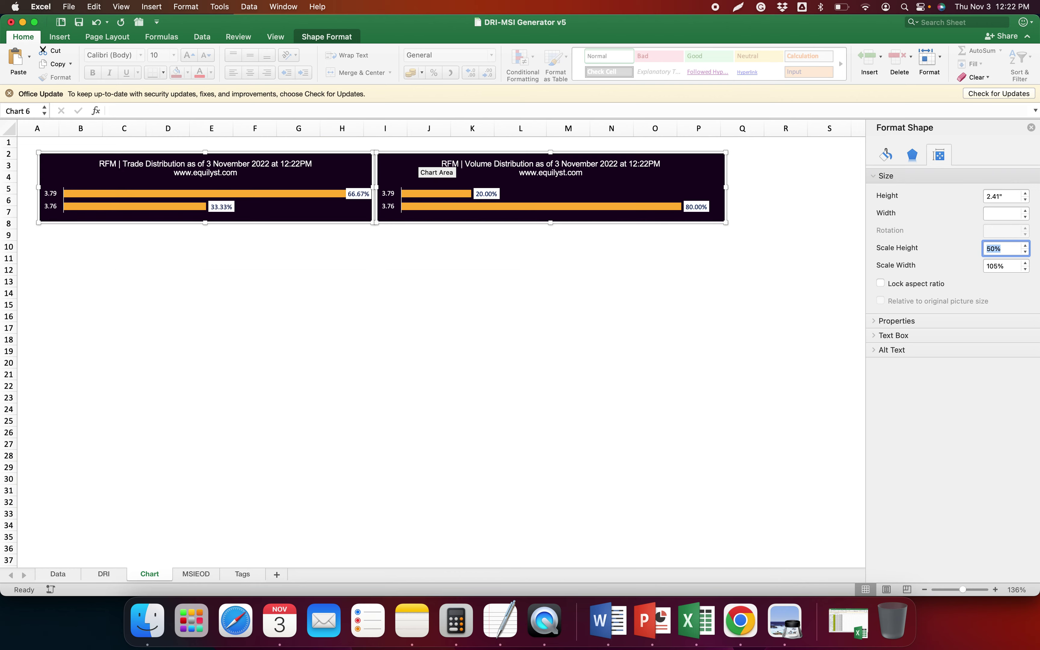
Return to the MSIEOD sheet showing RFM's broker table and BEARISH sentiment lines
{"action": "left_click", "coordinate": [200, 575]}
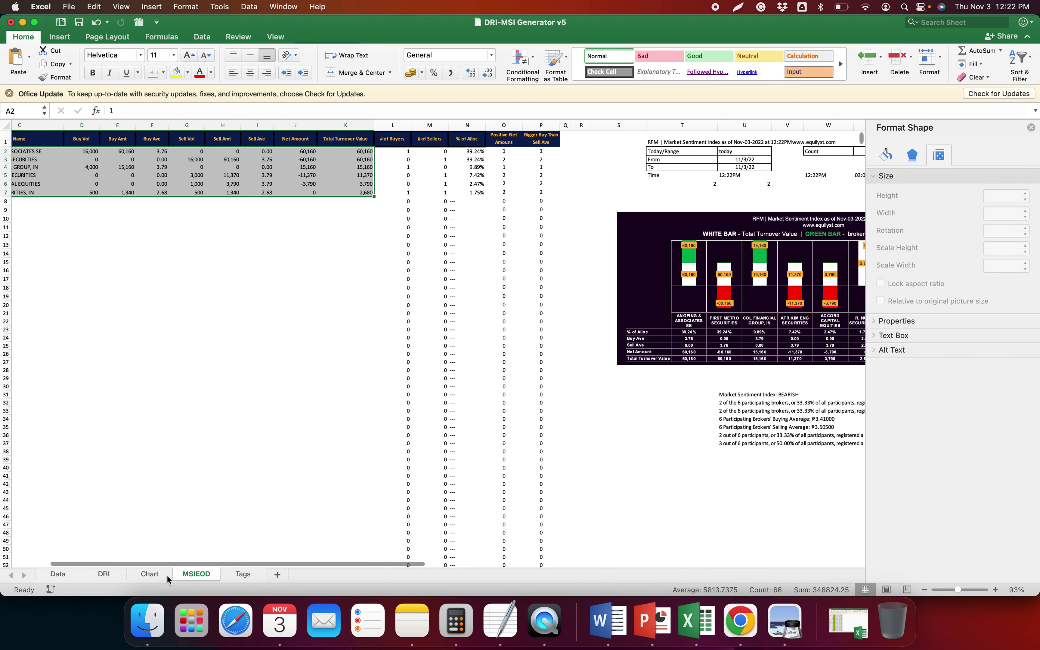
{"action": "left_click", "coordinate": [150, 574]}
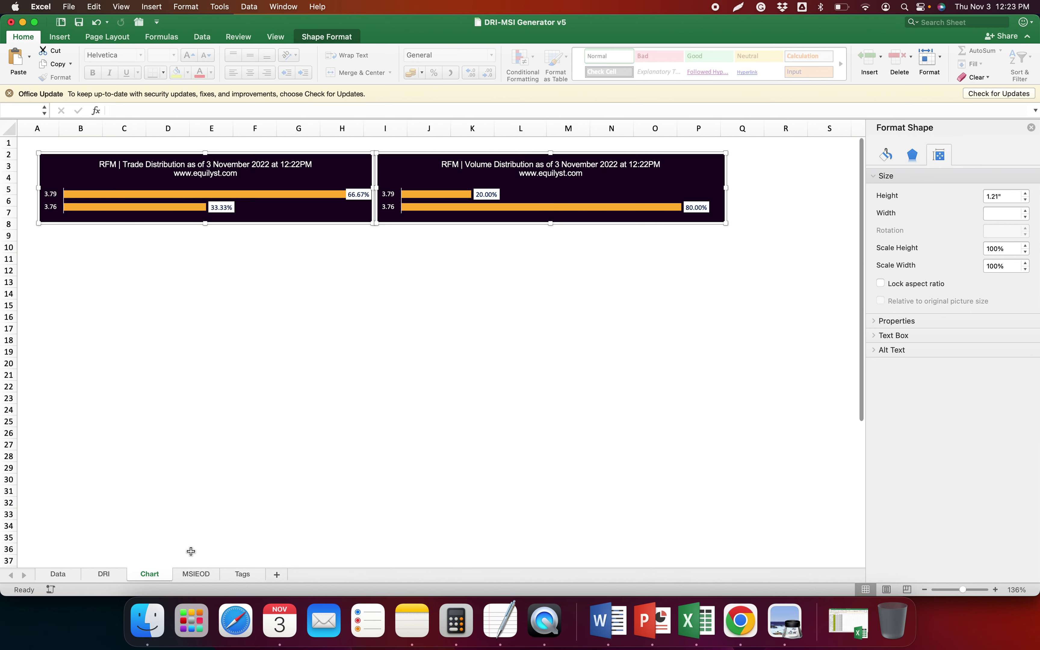
{"action": "scroll", "coordinate": [191, 551], "scroll_direction": "left", "scroll_amount": 1}
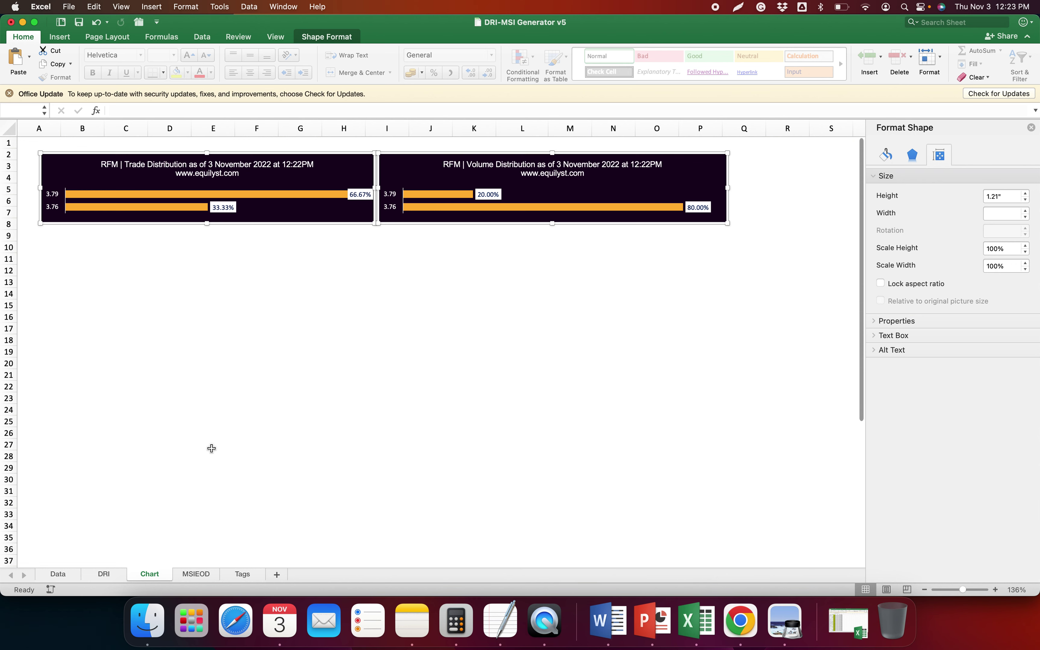
{"action": "scroll", "coordinate": [421, 394], "scroll_direction": "right", "scroll_amount": 1}
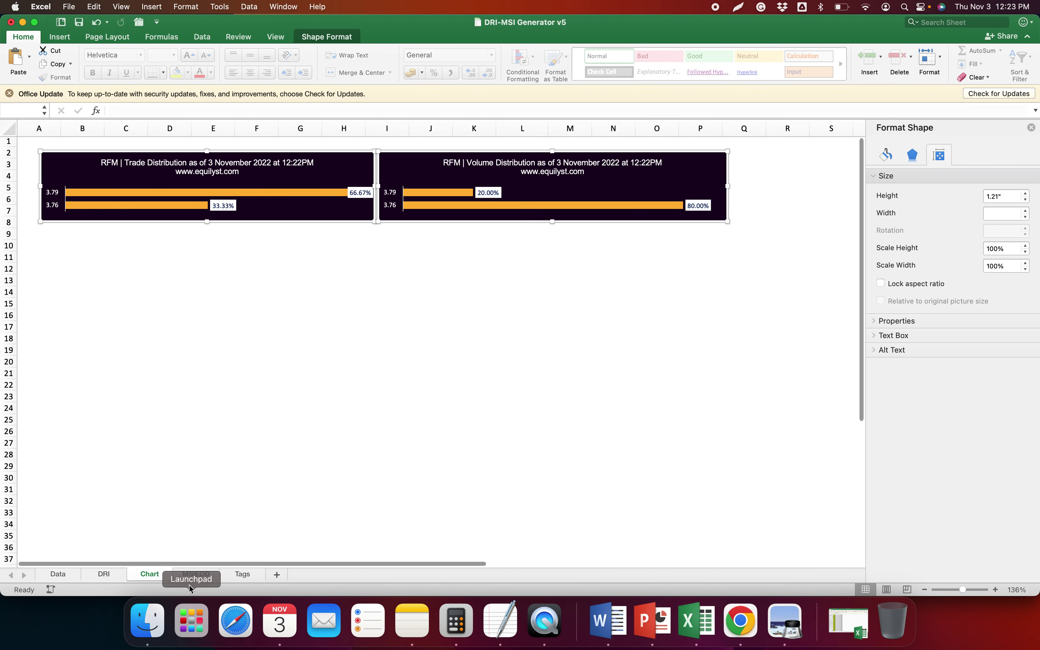
{"action": "left_click", "coordinate": [193, 577]}
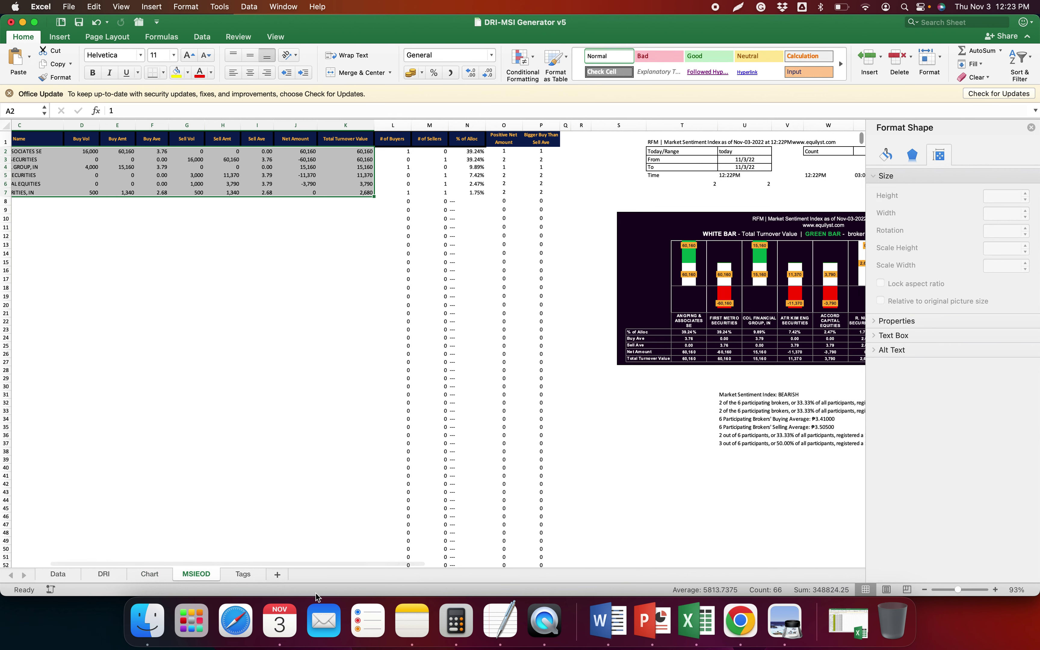
Copy RFM's four-line dominant range summary (J1:J4) from the DRI sheet for the notes
{"action": "left_click", "coordinate": [149, 575]}
{"action": "left_click", "coordinate": [104, 575]}
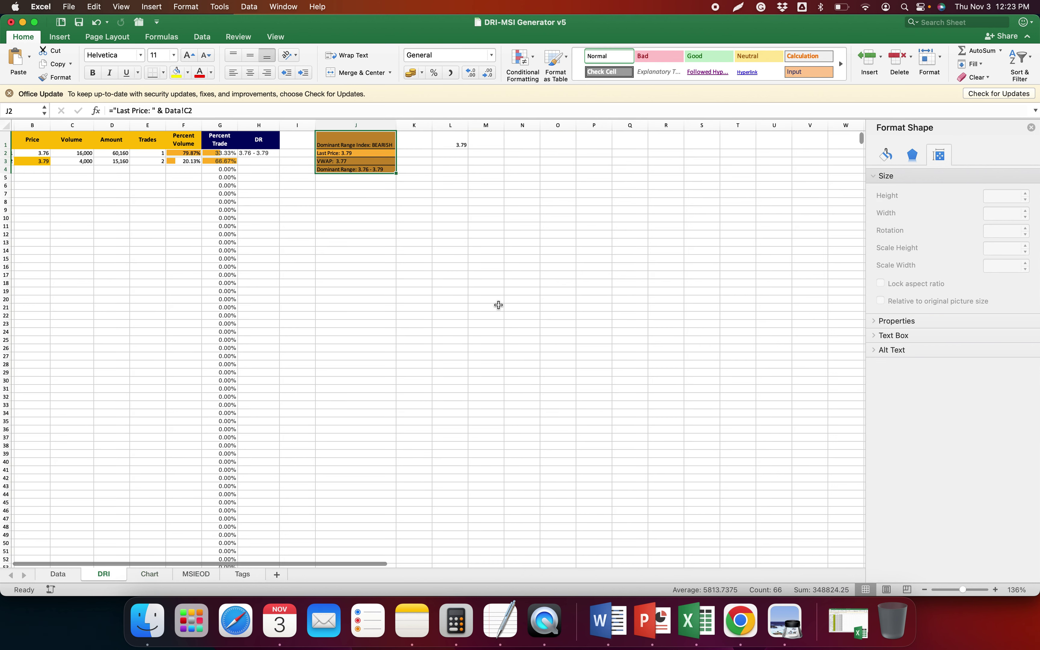
{"action": "left_click", "coordinate": [447, 245]}
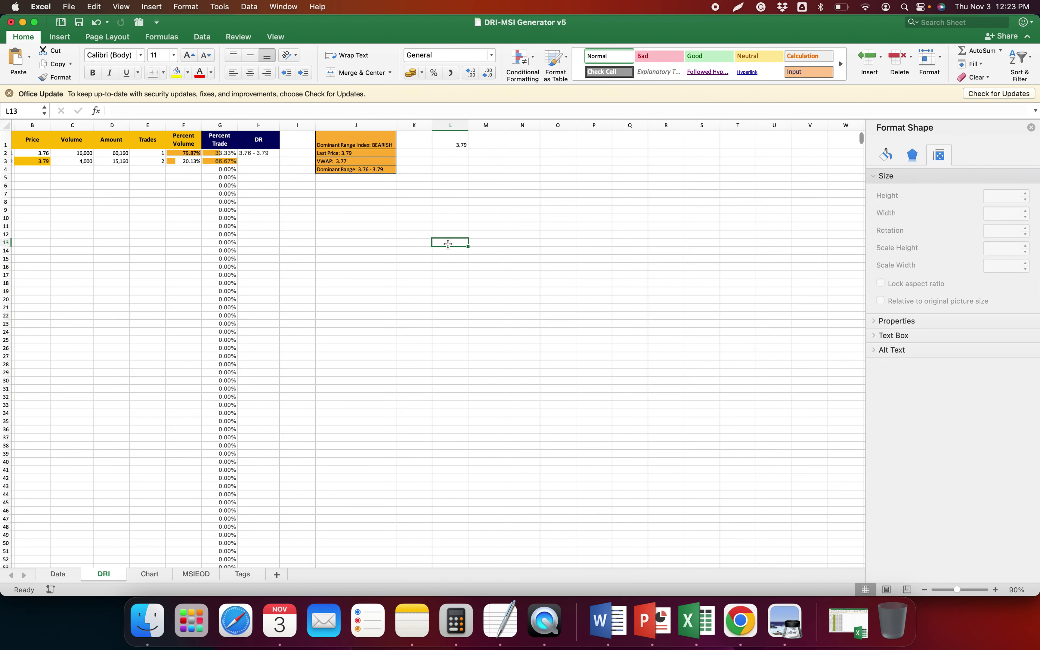
{"action": "left_click", "coordinate": [365, 154]}
{"action": "left_click_drag", "start_coordinate": [368, 165], "coordinate": [368, 170]}
{"action": "key", "text": "super+c"}
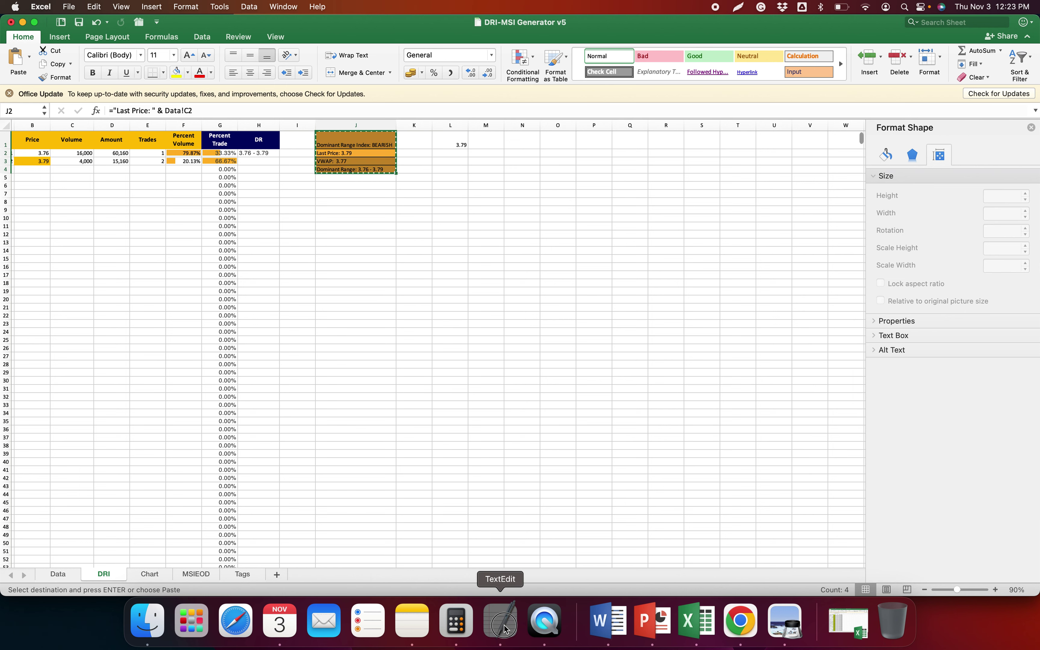
{"action": "left_click", "coordinate": [500, 624]}
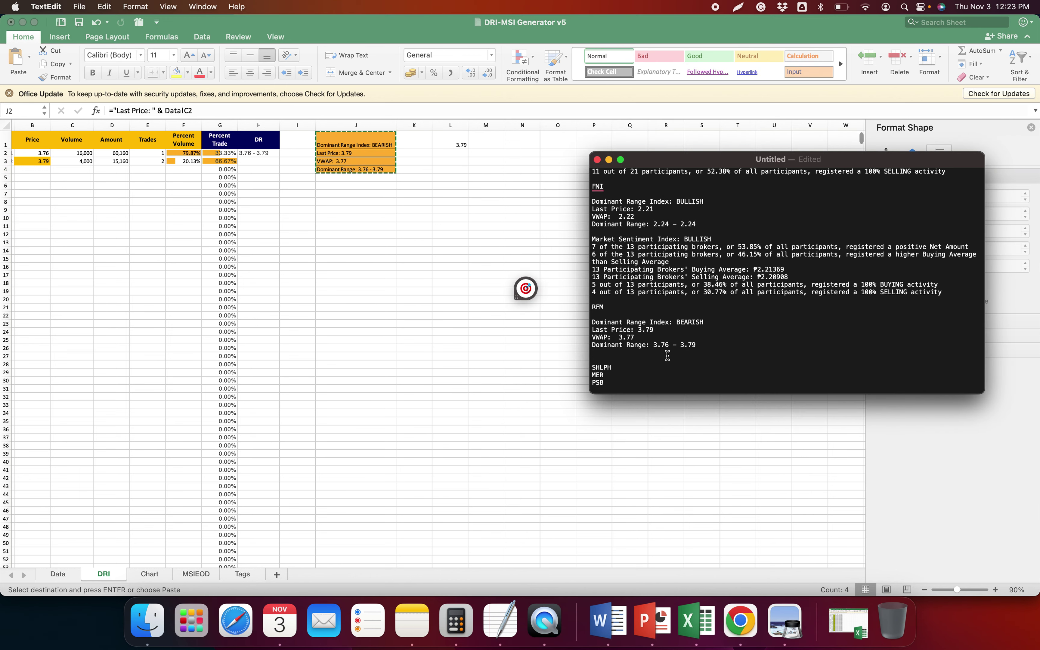
{"action": "left_click", "coordinate": [432, 353]}
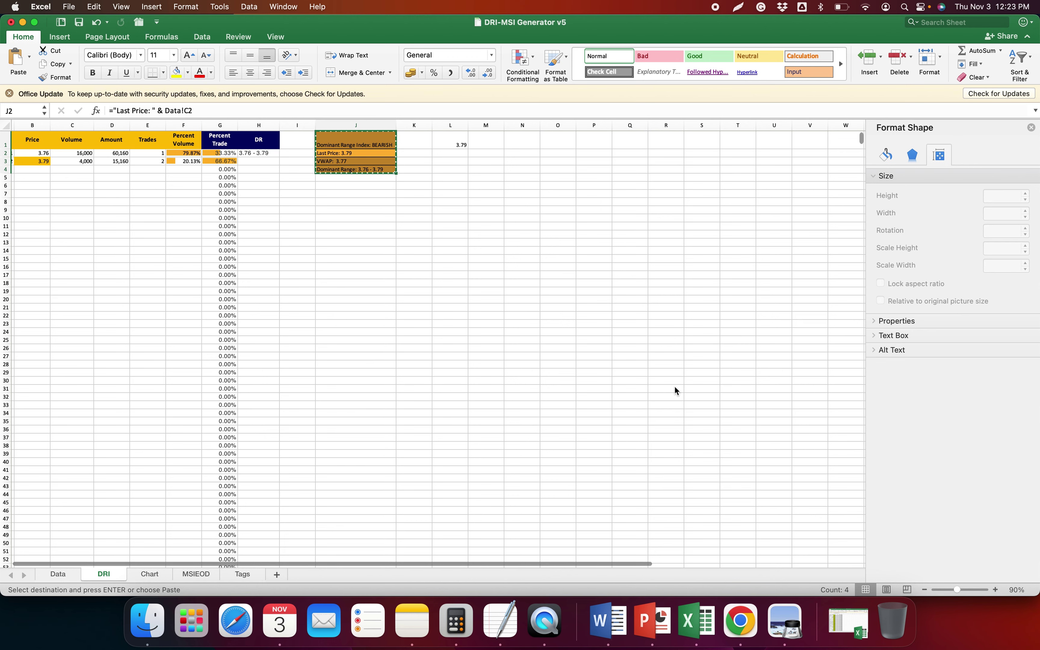
Copy the MSIEOD market sentiment summary (U31:U37) and paste it under RFM in TextEdit
{"action": "key", "text": "ctrl+Page_Down"}
{"action": "key", "text": "ctrl+Page_Down"}
{"action": "left_click_drag", "start_coordinate": [745, 396], "coordinate": [745, 443]}
{"action": "key", "text": "super+c"}
{"action": "key", "text": "super+Tab"}
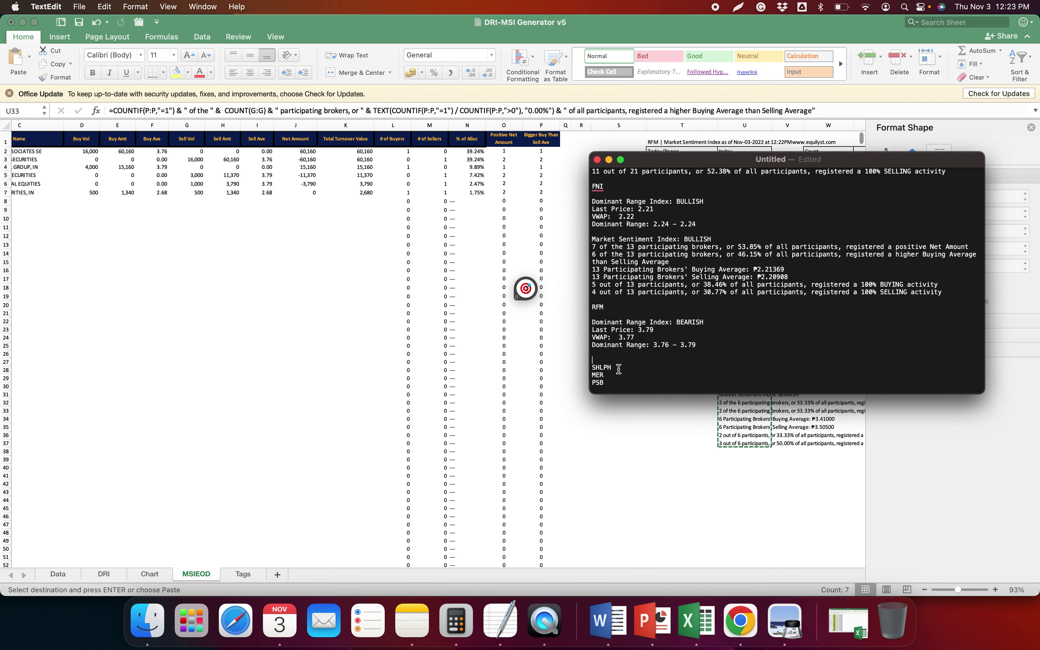
{"action": "key", "text": "super+v"}
{"action": "key", "text": "super+Tab"}
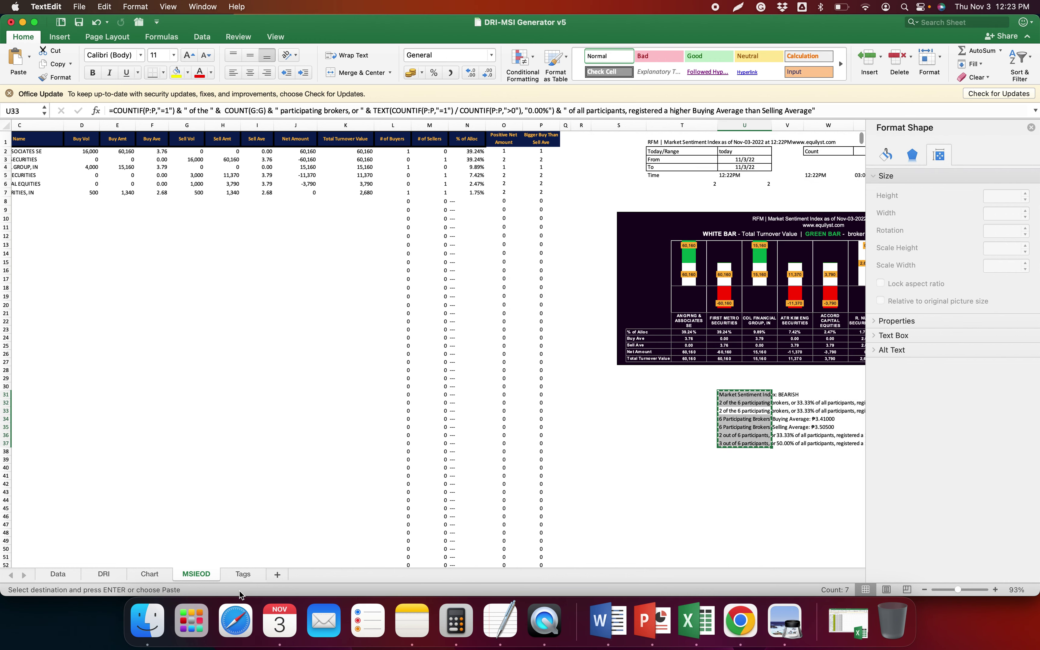
{"action": "left_click", "coordinate": [150, 574]}
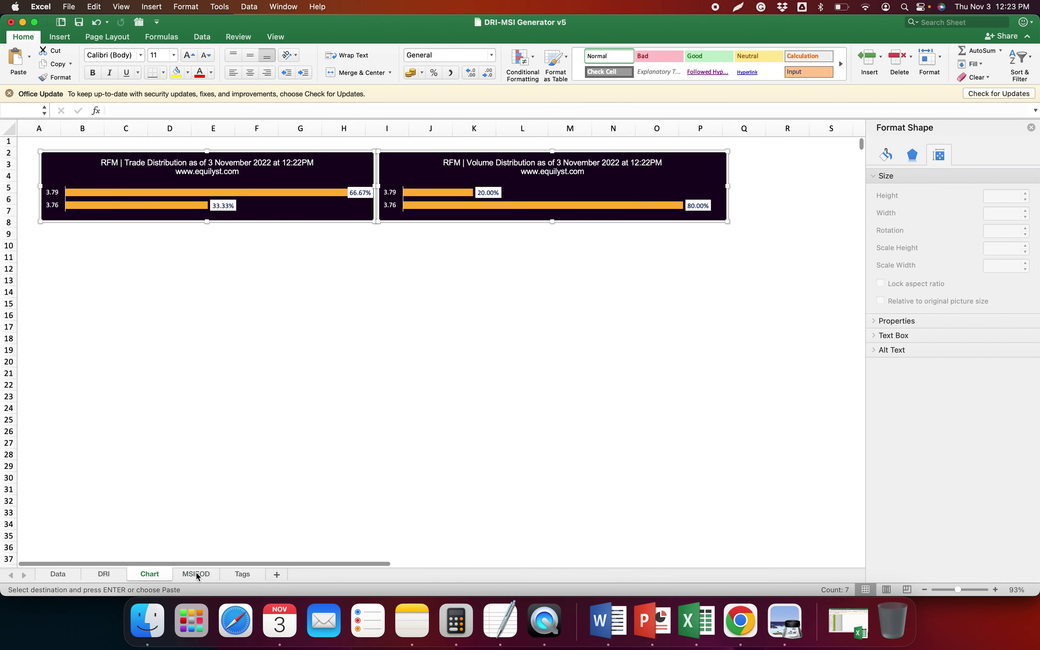
Save the distribution charts as an RFM Dominant Range PNG, replacing FNI in the file name
{"action": "right_click", "coordinate": [372, 151]}
{"action": "left_click", "coordinate": [429, 172]}
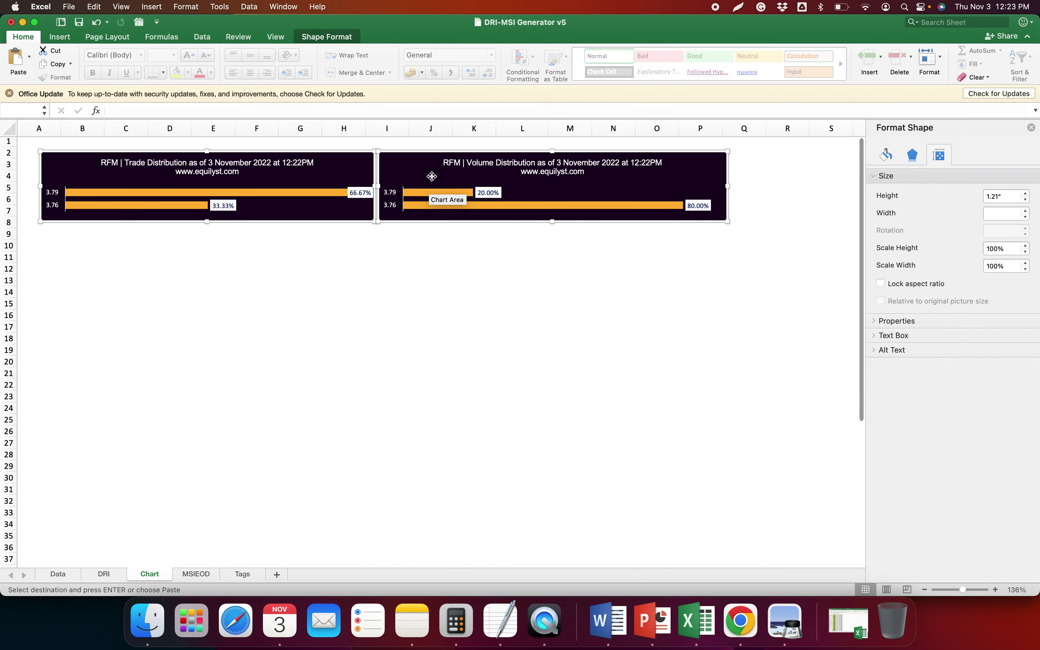
{"action": "right_click", "coordinate": [419, 153]}
{"action": "left_click", "coordinate": [470, 274]}
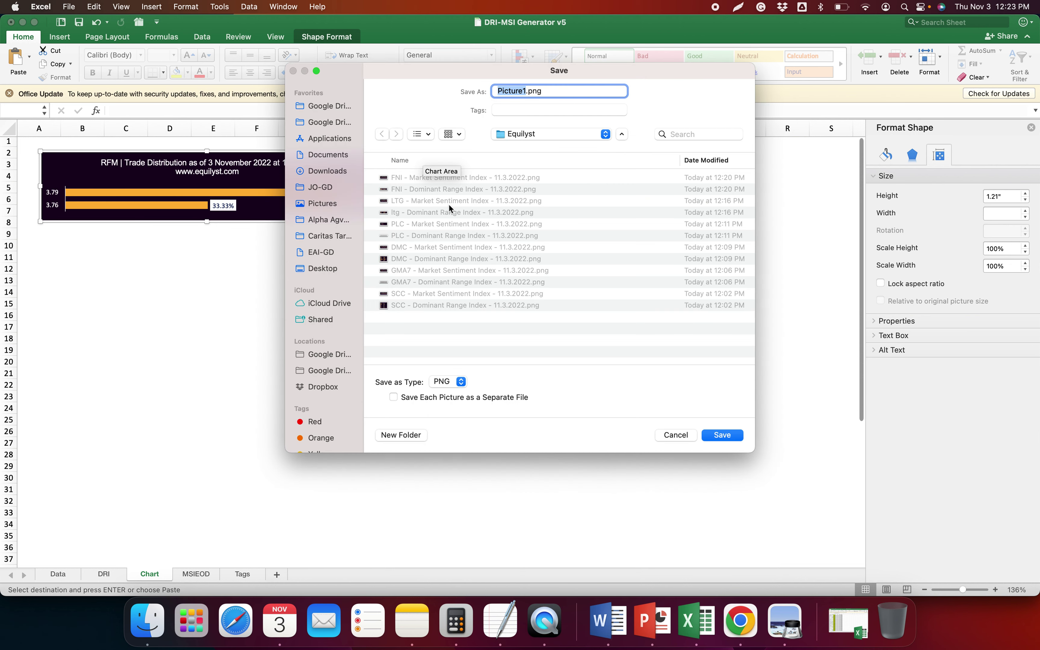
{"action": "key", "text": "super+v"}
{"action": "double_click", "coordinate": [505, 90]}
{"action": "key", "text": "BackSpace"}
{"action": "type", "text": "RFM"}
{"action": "key", "text": "Return"}
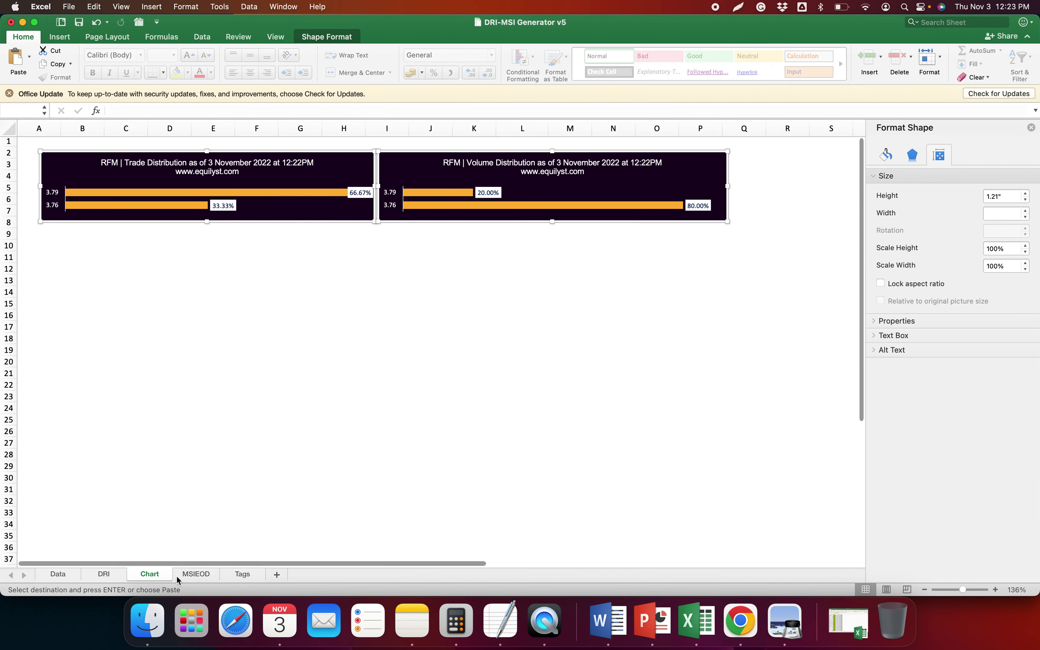
Save the MSIEOD sentiment chart as an RFM Market Sentiment PNG, replacing FNI in the name
{"action": "left_click", "coordinate": [195, 574]}
{"action": "right_click", "coordinate": [721, 212]}
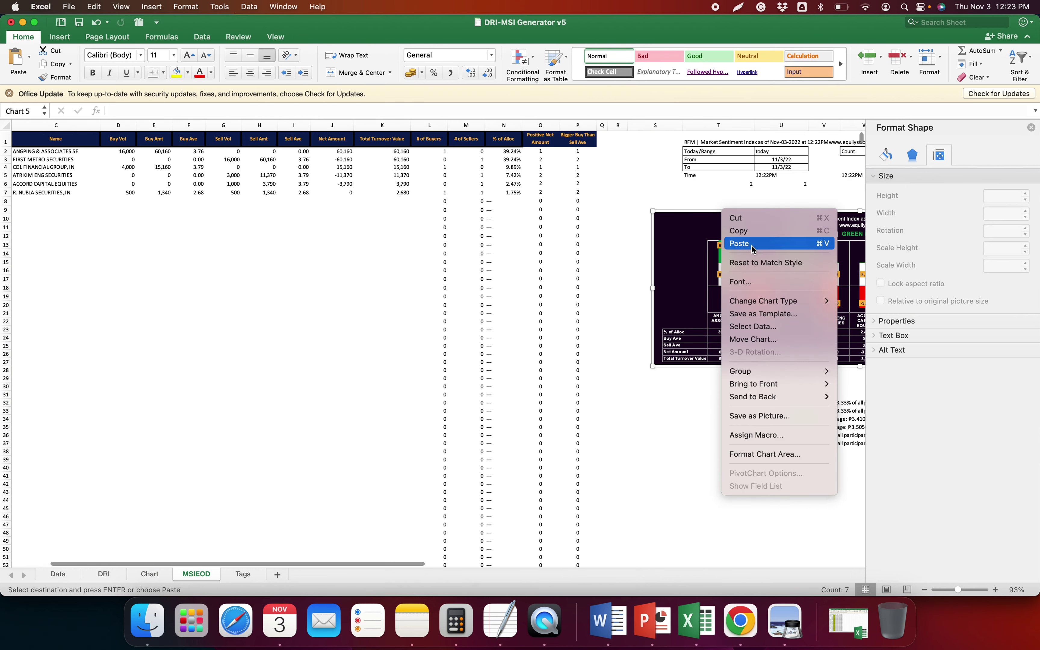
{"action": "left_click", "coordinate": [705, 415]}
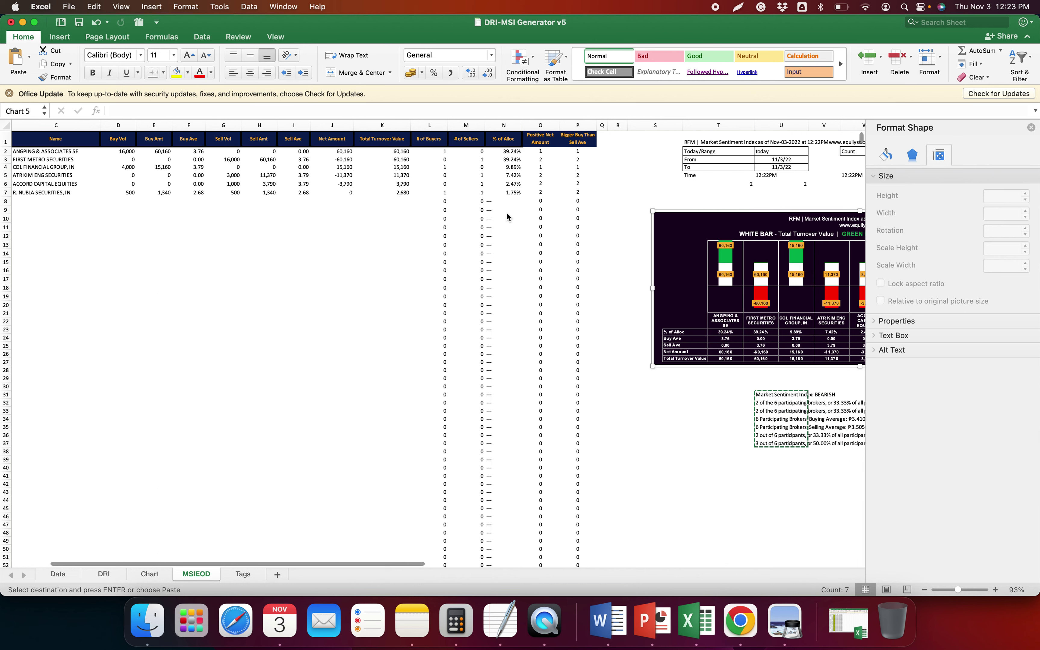
{"action": "left_click", "coordinate": [451, 193]}
{"action": "double_click", "coordinate": [505, 90]}
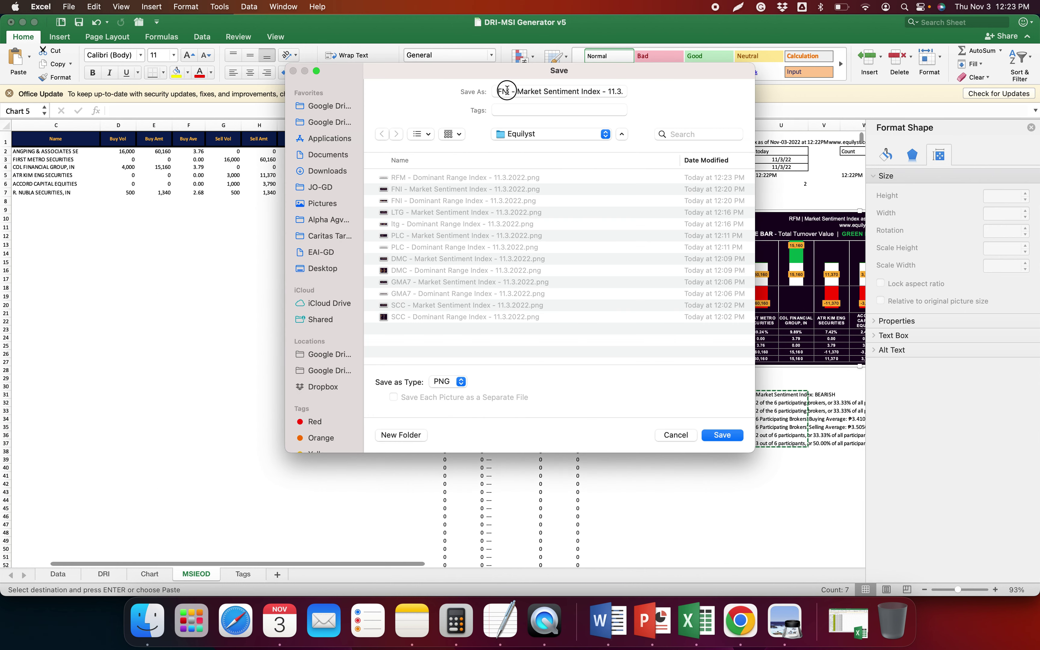
{"action": "type", "text": "RFM"}
{"action": "key", "text": "Return"}
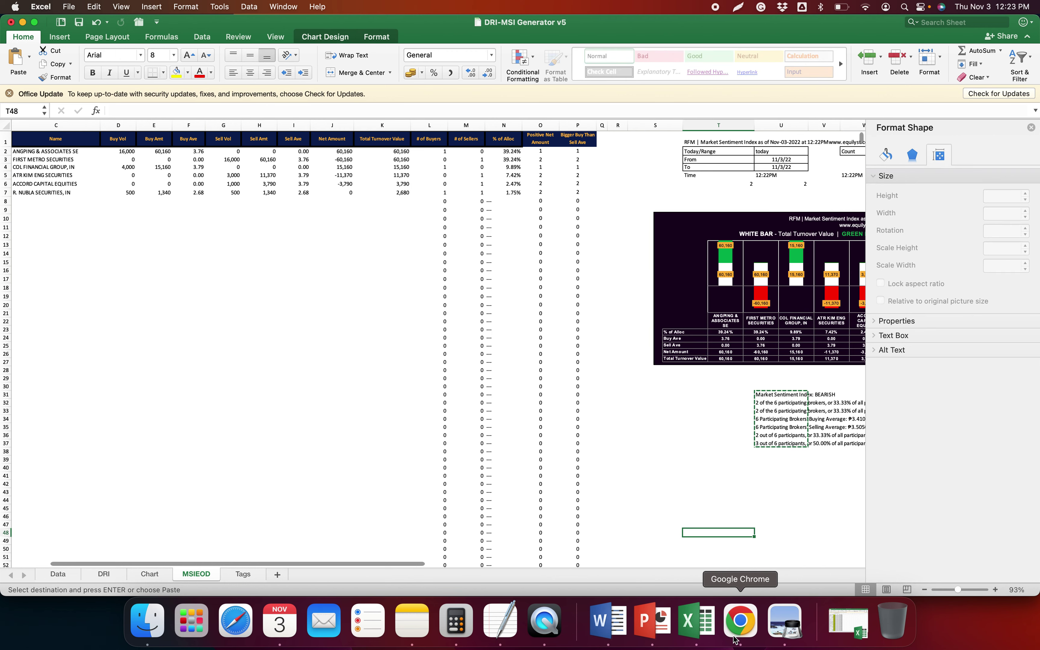
Scan the Investagrams Top 10 Stock Dividend Yields post for the stock after RFM (SHLPH at 5.80%)
{"action": "left_click", "coordinate": [738, 620]}
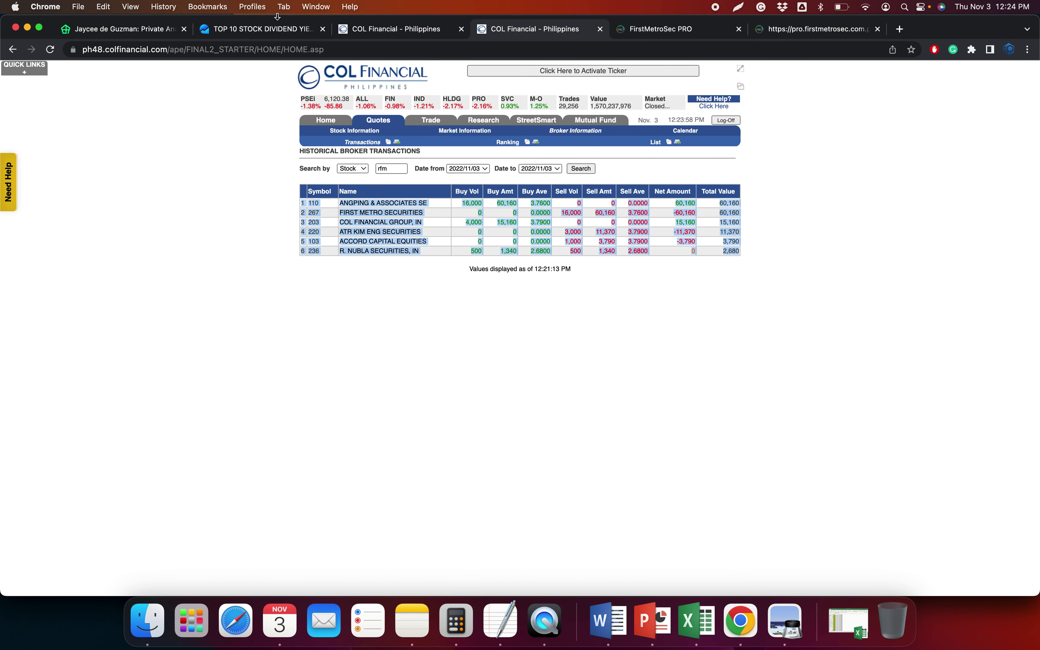
{"action": "left_click", "coordinate": [268, 33]}
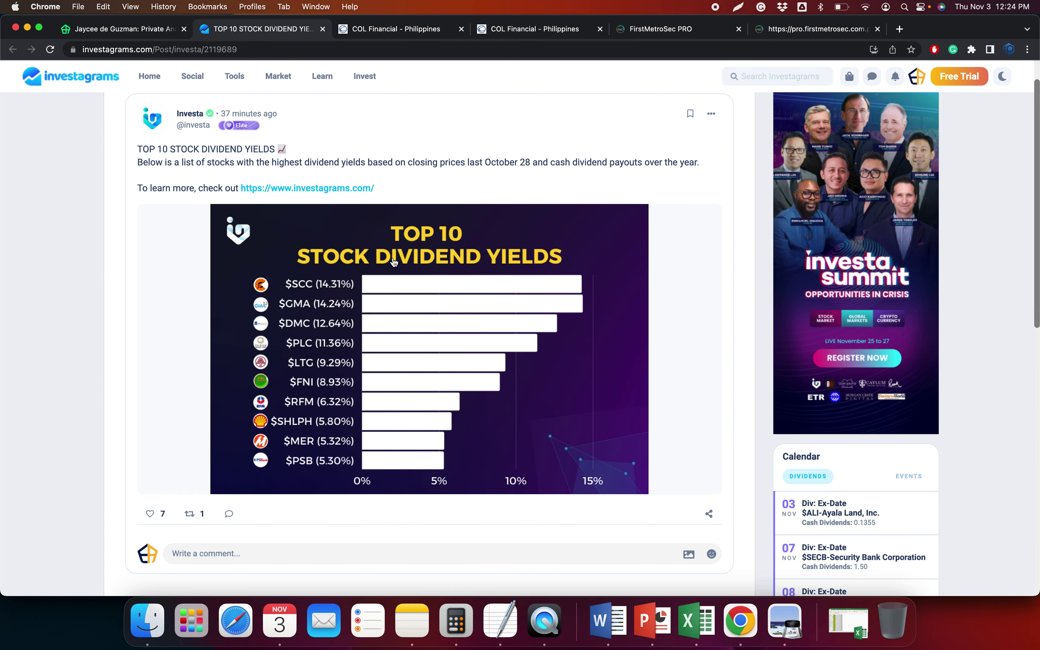
{"action": "scroll", "coordinate": [393, 262], "scroll_direction": "down", "scroll_amount": 1}
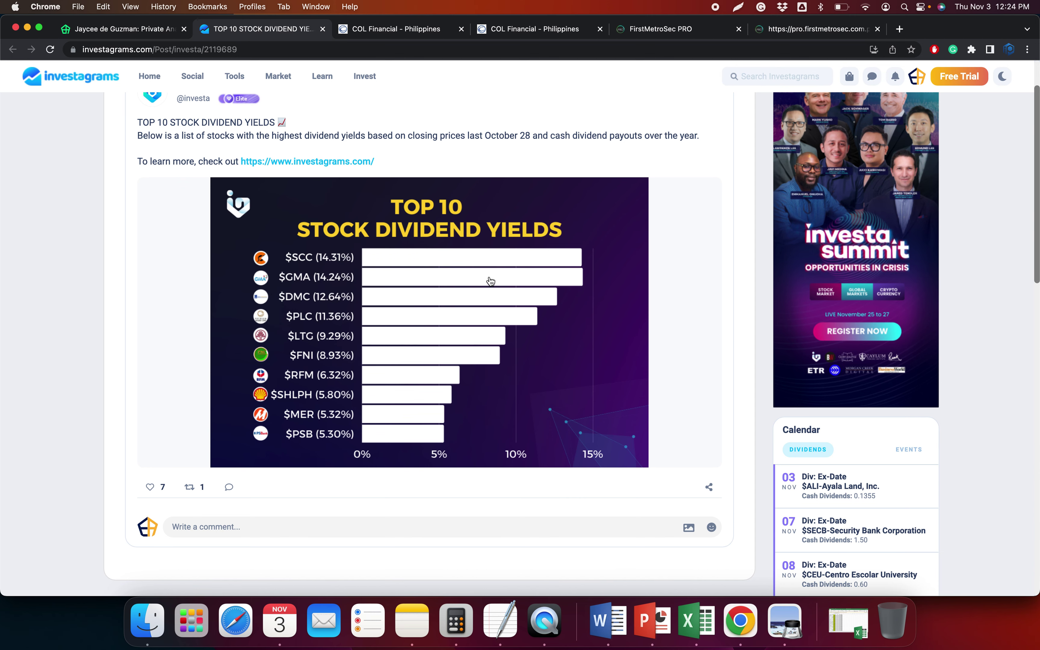
{"action": "scroll", "coordinate": [490, 282], "scroll_direction": "down", "scroll_amount": 3}
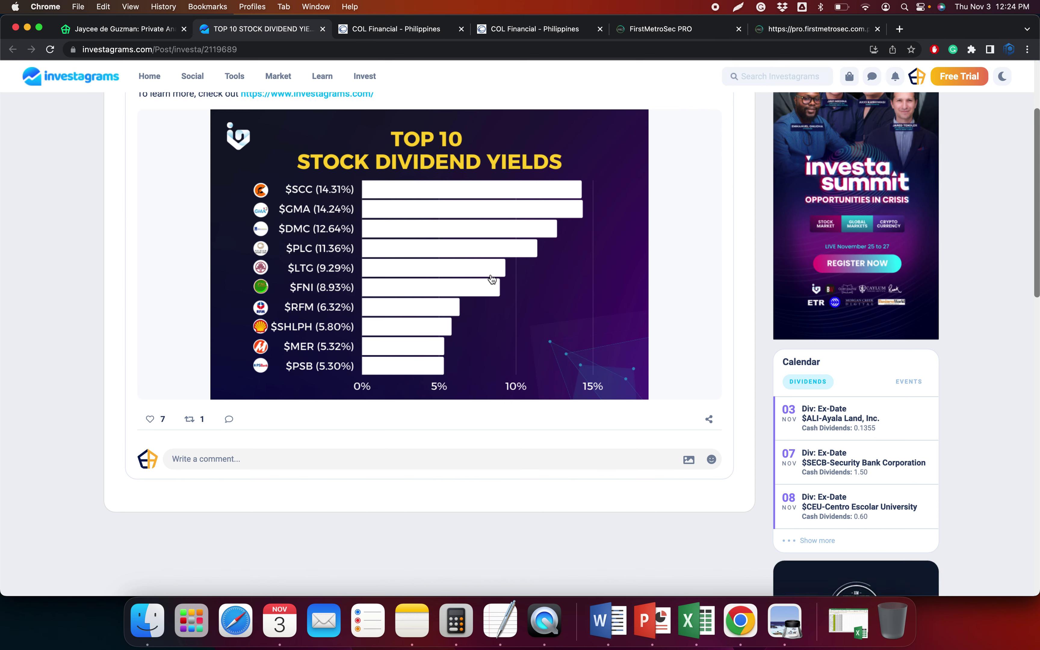
{"action": "scroll", "coordinate": [93, 379], "scroll_direction": "up", "scroll_amount": 1}
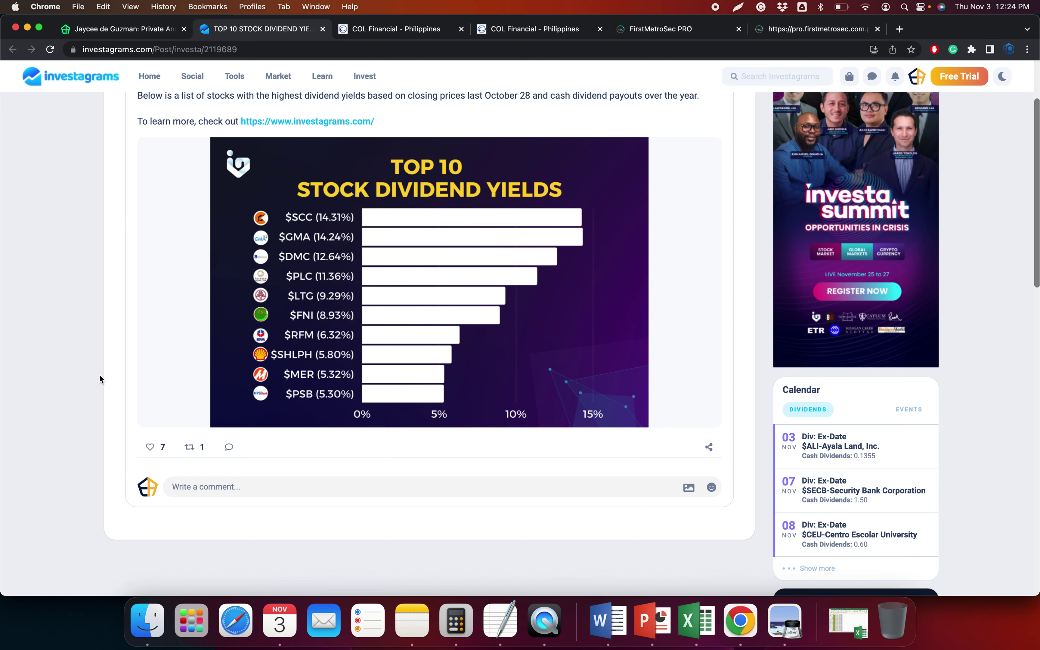
{"action": "scroll", "coordinate": [101, 378], "scroll_direction": "down", "scroll_amount": 1}
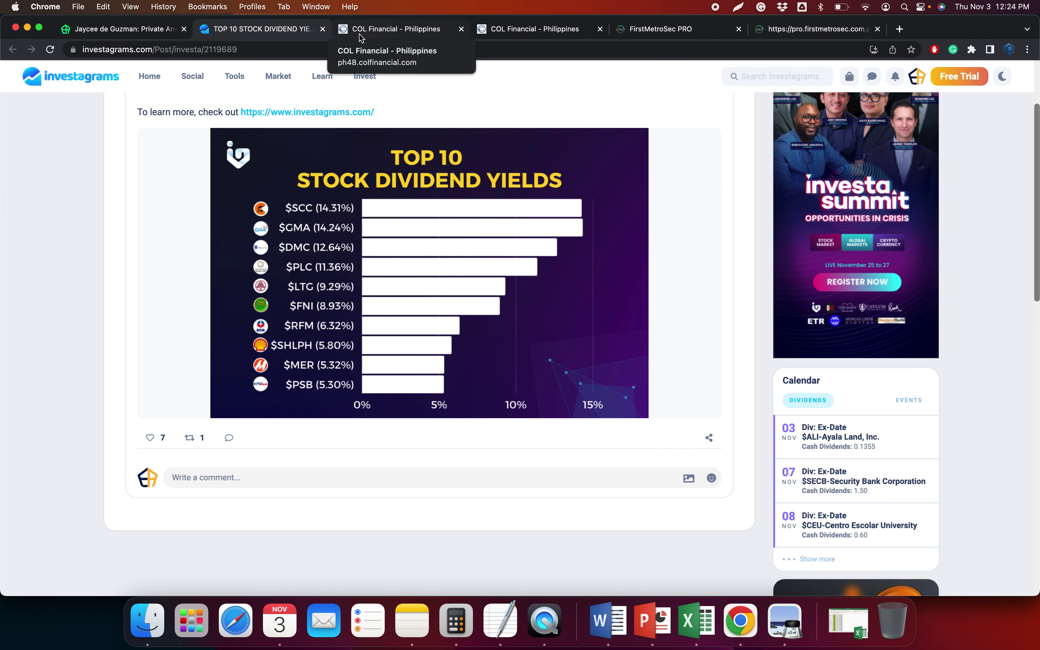
{"action": "left_click", "coordinate": [774, 29]}
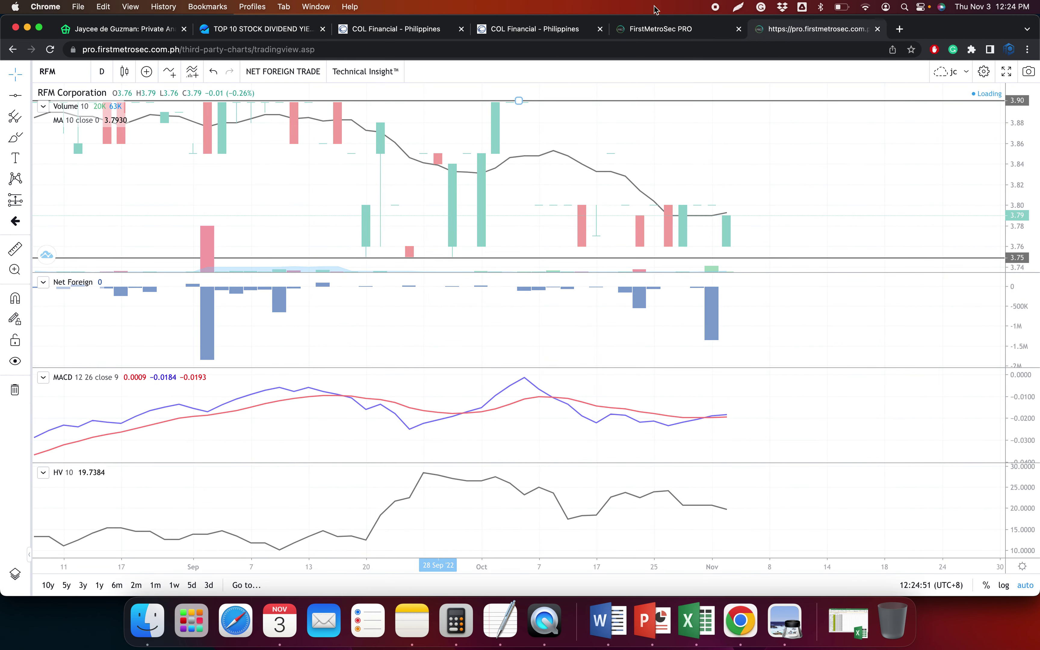
Load SHLPH in COL Financial's Time and Sales and broker transactions pages
{"action": "left_click", "coordinate": [406, 31]}
{"action": "double_click", "coordinate": [365, 184]}
{"action": "type", "text": "s"}
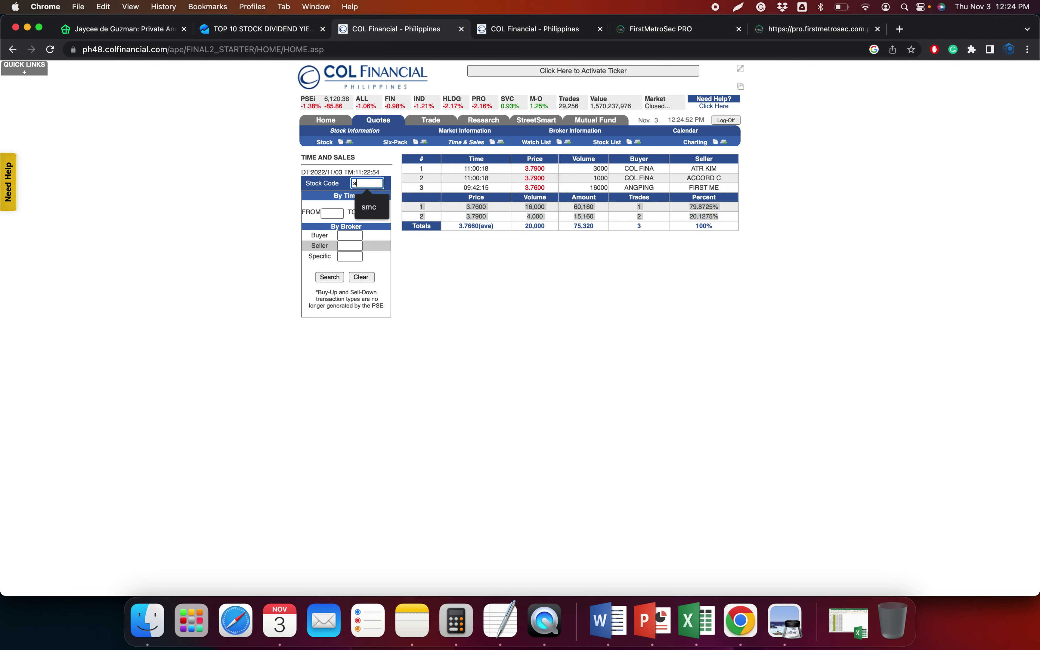
{"action": "type", "text": "hlph"}
{"action": "key", "text": "Return"}
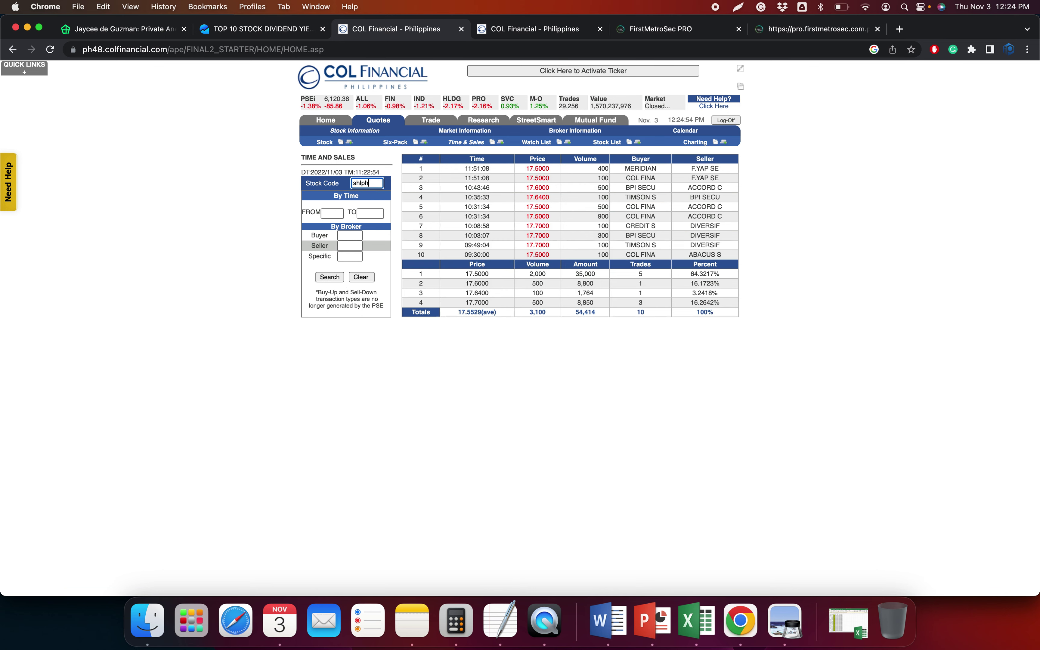
{"action": "left_click", "coordinate": [533, 29]}
{"action": "double_click", "coordinate": [393, 171]}
{"action": "type", "text": "shlph"}
{"action": "key", "text": "Return"}
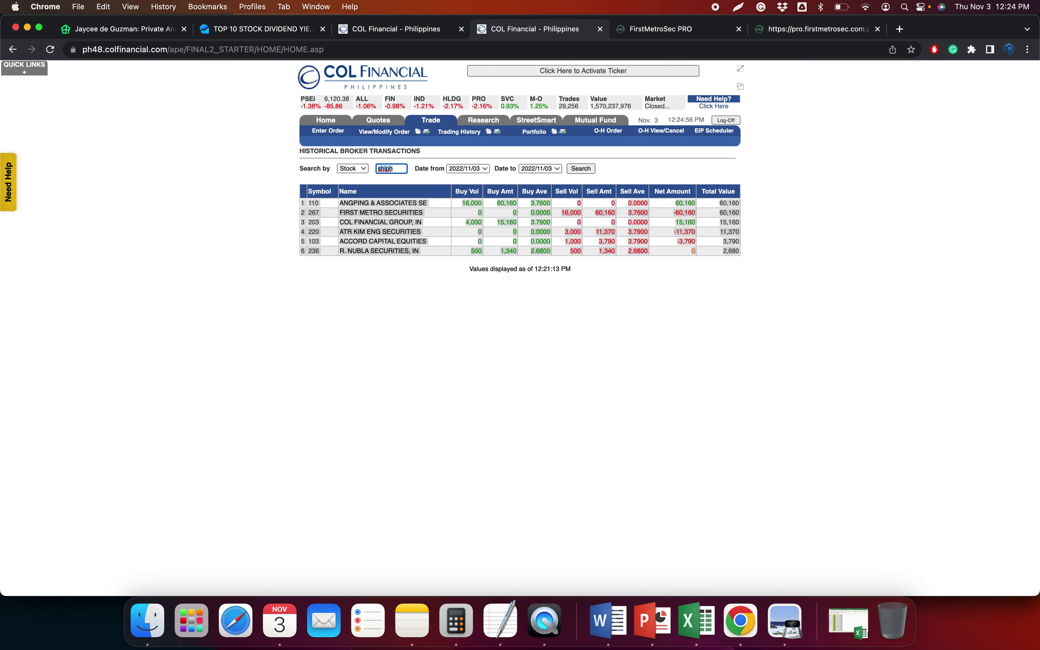
Mark horizontal levels at 16.56 and 17.79 on the SHLPH daily chart
{"action": "left_click", "coordinate": [816, 29]}
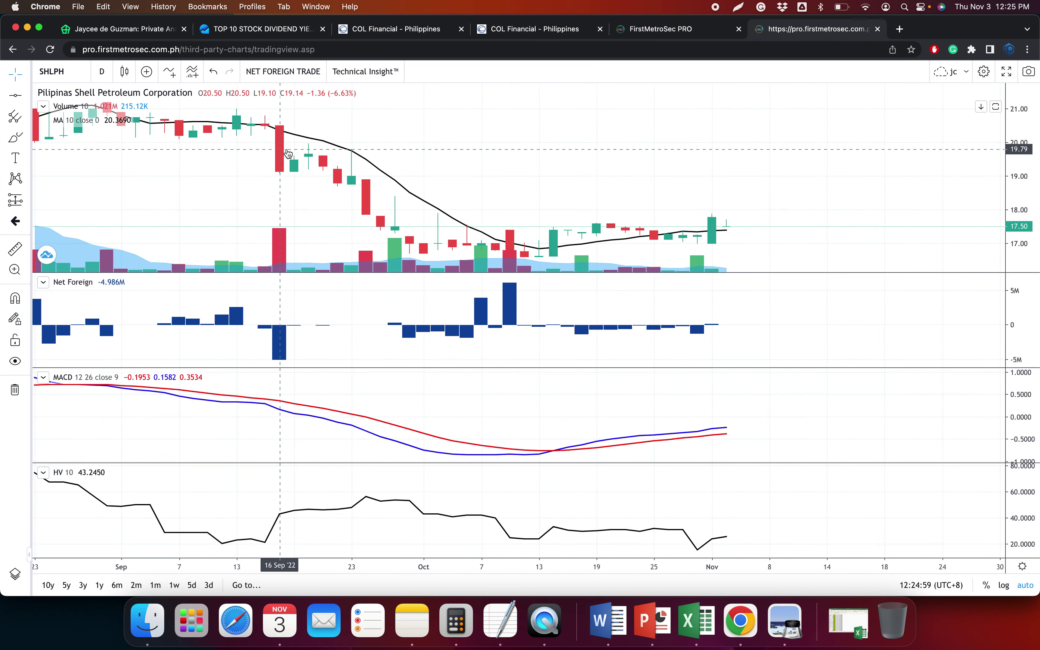
{"action": "scroll", "coordinate": [362, 206], "scroll_direction": "down", "scroll_amount": 2}
{"action": "left_click", "coordinate": [21, 97]}
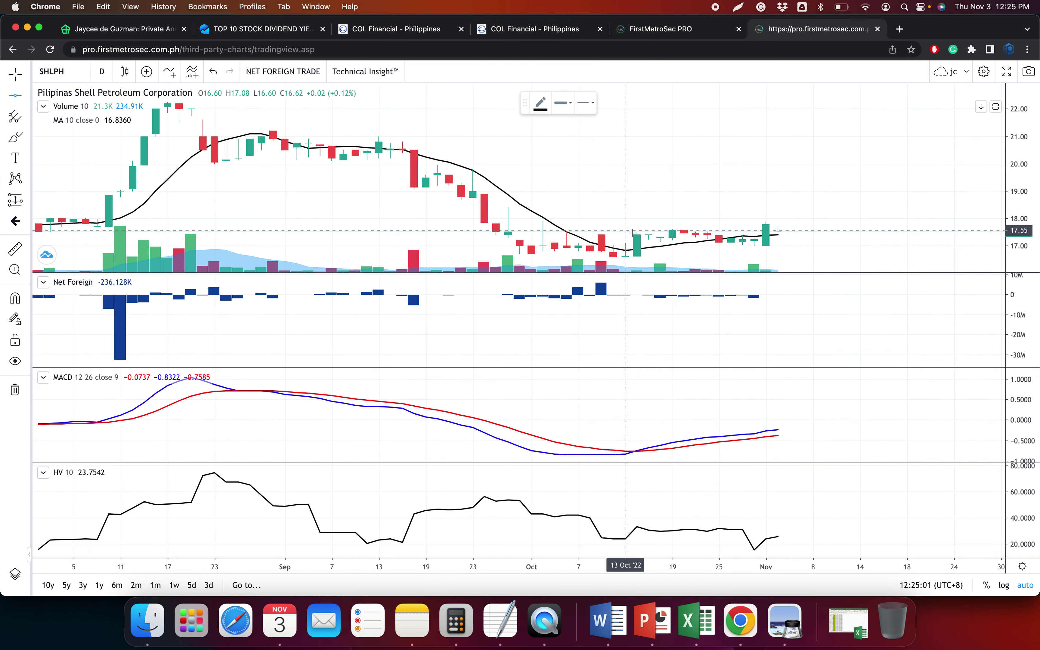
{"action": "left_click", "coordinate": [647, 258]}
{"action": "left_click", "coordinate": [19, 102]}
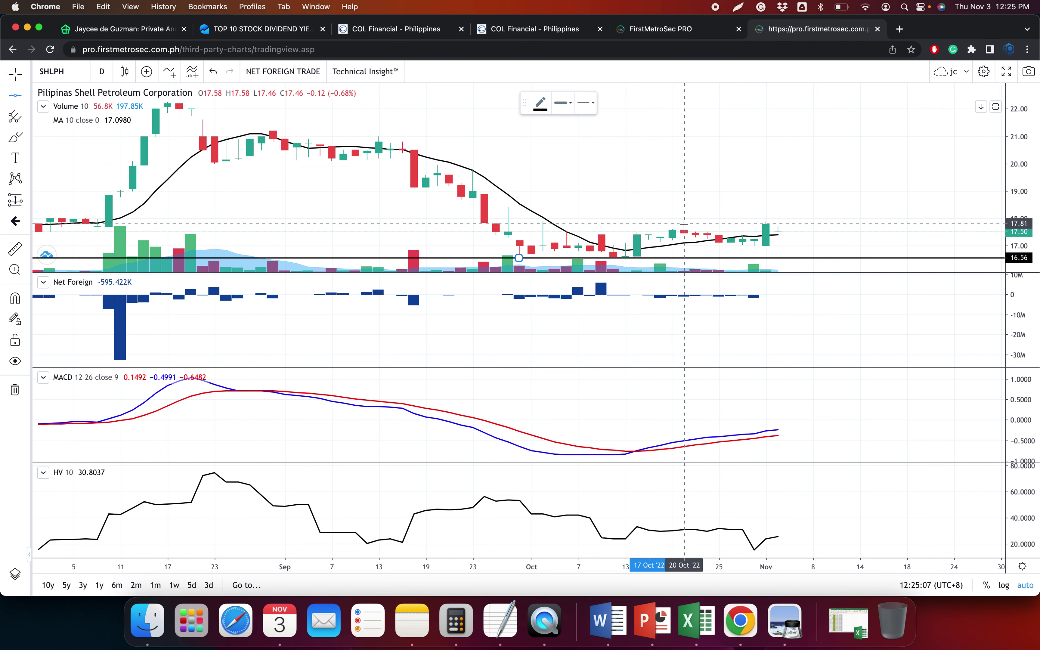
{"action": "left_click", "coordinate": [684, 224]}
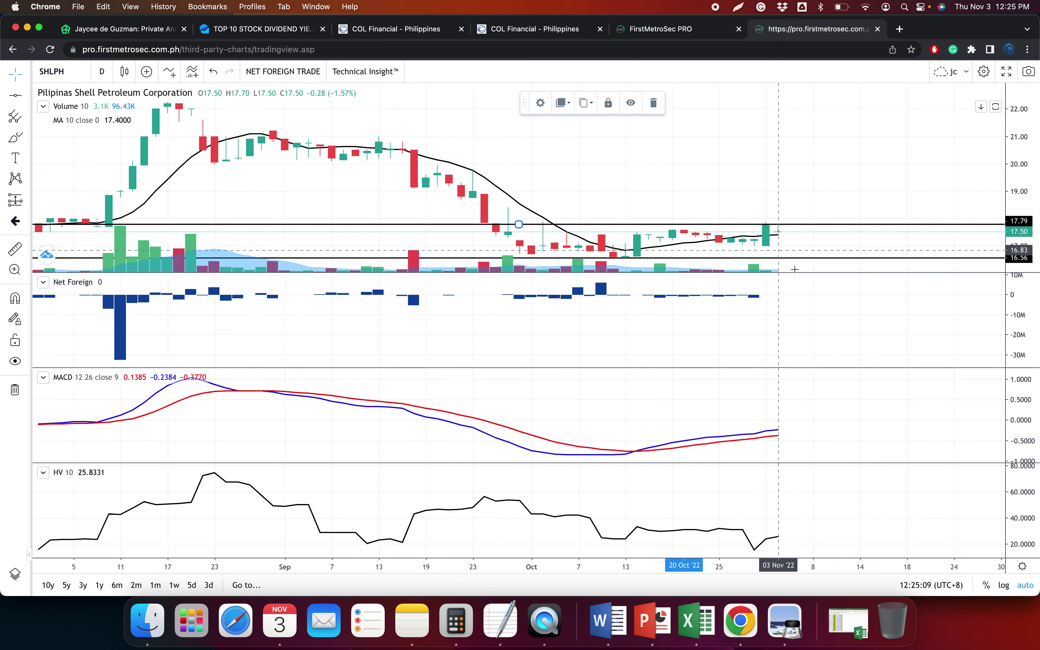
Maximize the SHLPH price pane to study recent bars, then restore the indicator panes
{"action": "scroll", "coordinate": [795, 269], "scroll_direction": "down", "scroll_amount": 3}
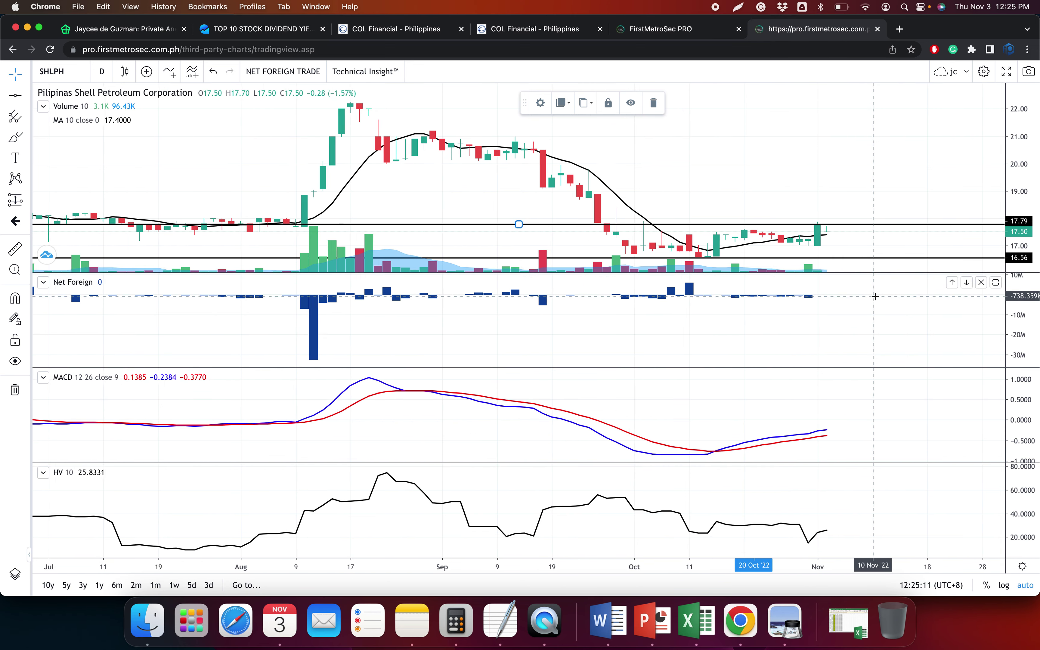
{"action": "scroll", "coordinate": [876, 297], "scroll_direction": "up", "scroll_amount": 3}
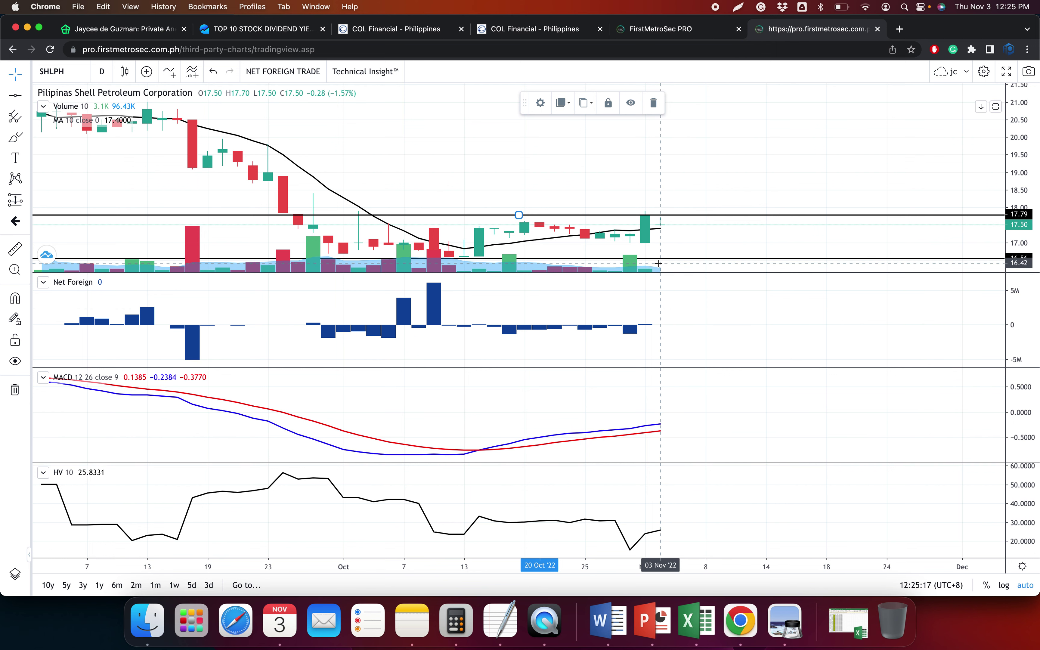
{"action": "scroll", "coordinate": [659, 263], "scroll_direction": "up", "scroll_amount": 3}
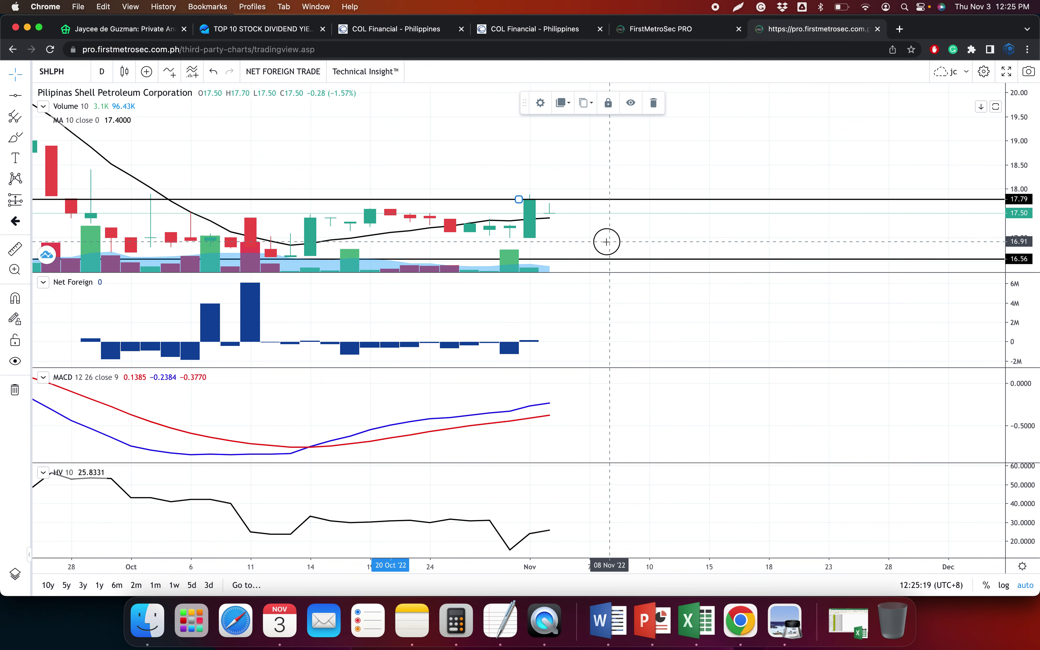
{"action": "double_click", "coordinate": [619, 309]}
{"action": "scroll", "coordinate": [634, 482], "scroll_direction": "up", "scroll_amount": 3}
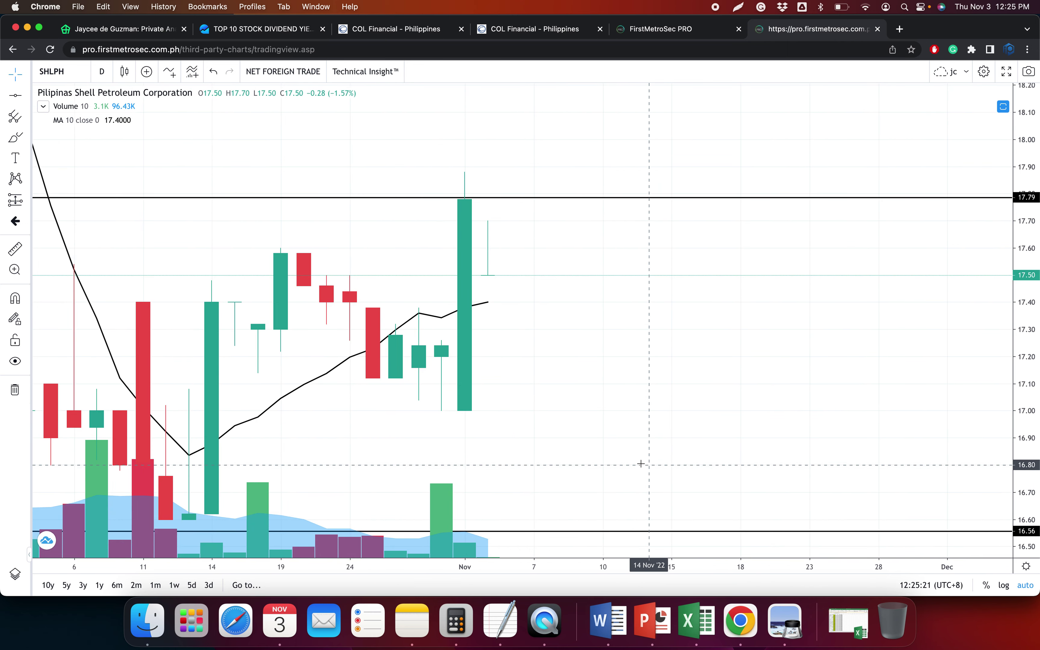
{"action": "scroll", "coordinate": [639, 469], "scroll_direction": "down", "scroll_amount": 2}
{"action": "scroll", "coordinate": [489, 515], "scroll_direction": "down", "scroll_amount": 1}
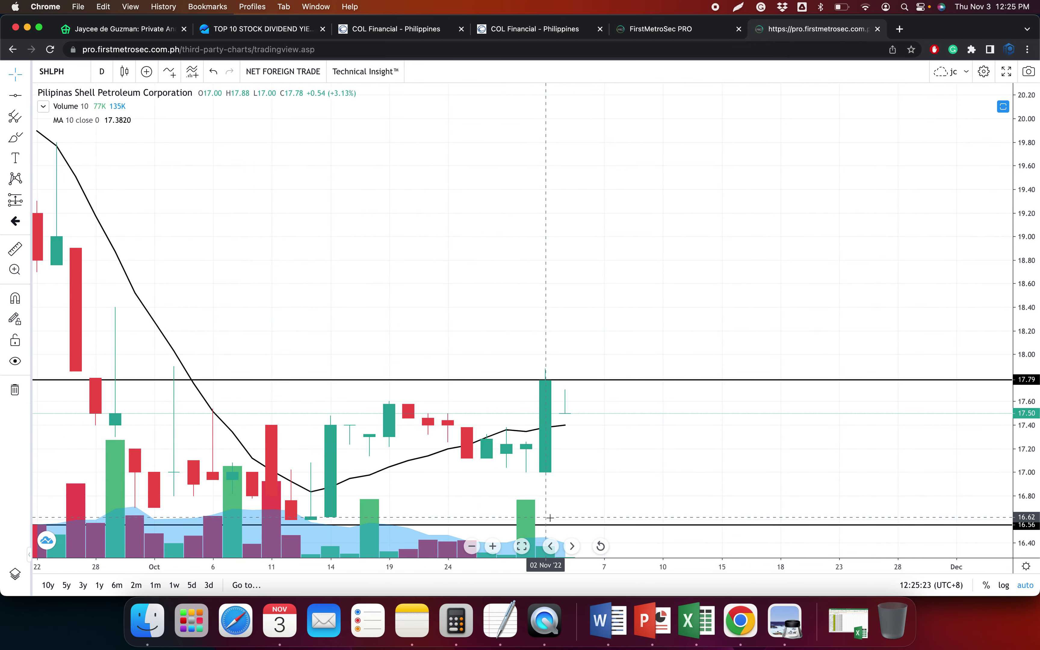
{"action": "double_click", "coordinate": [688, 454]}
Pan the SHLPH chart across August to early November to review recent price action
{"action": "scroll", "coordinate": [634, 302], "scroll_direction": "up", "scroll_amount": 4}
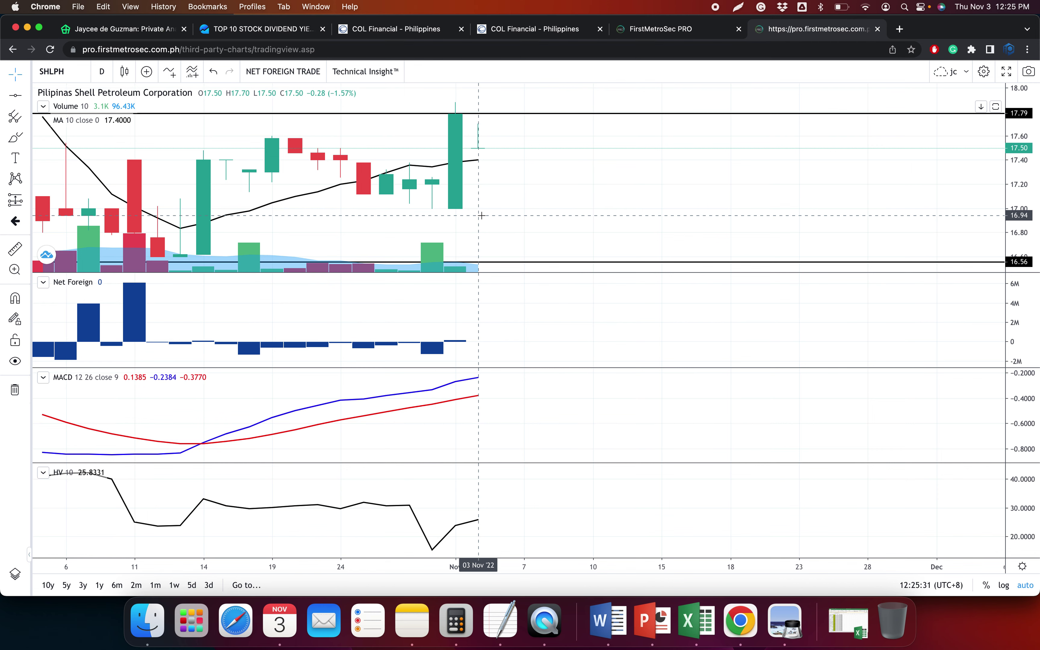
{"action": "scroll", "coordinate": [481, 215], "scroll_direction": "up", "scroll_amount": 3}
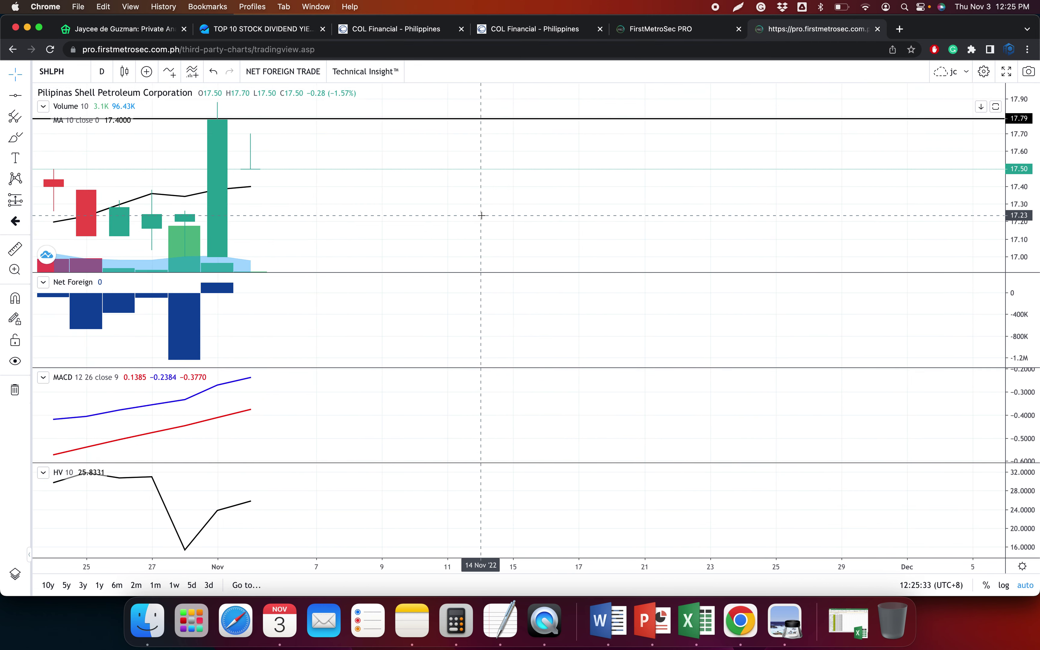
{"action": "scroll", "coordinate": [481, 216], "scroll_direction": "down", "scroll_amount": 3}
{"action": "scroll", "coordinate": [481, 216], "scroll_direction": "up", "scroll_amount": 4}
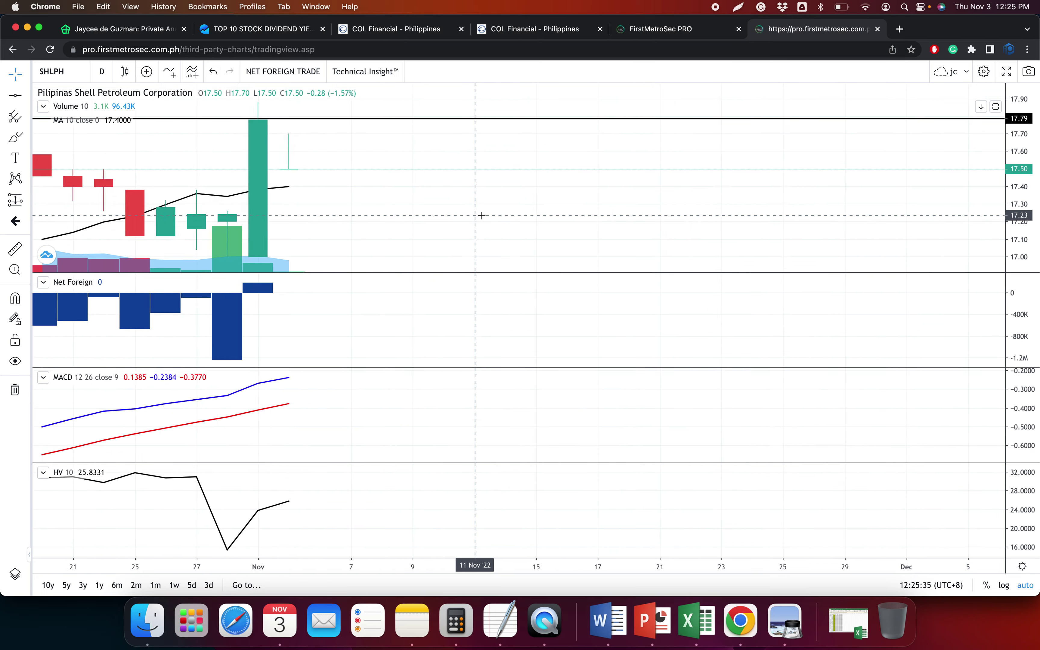
{"action": "scroll", "coordinate": [482, 215], "scroll_direction": "right", "scroll_amount": 5}
{"action": "scroll", "coordinate": [480, 216], "scroll_direction": "down", "scroll_amount": 5}
{"action": "left_click_drag", "start_coordinate": [481, 216], "coordinate": [664, 241]}
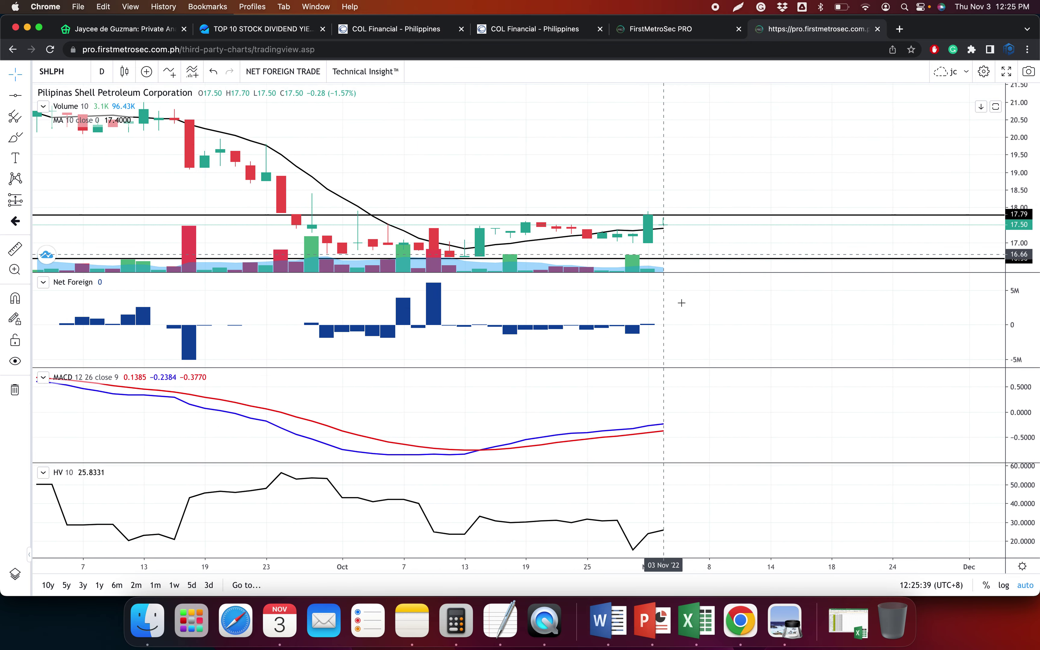
{"action": "left_click_drag", "start_coordinate": [682, 307], "coordinate": [986, 304]}
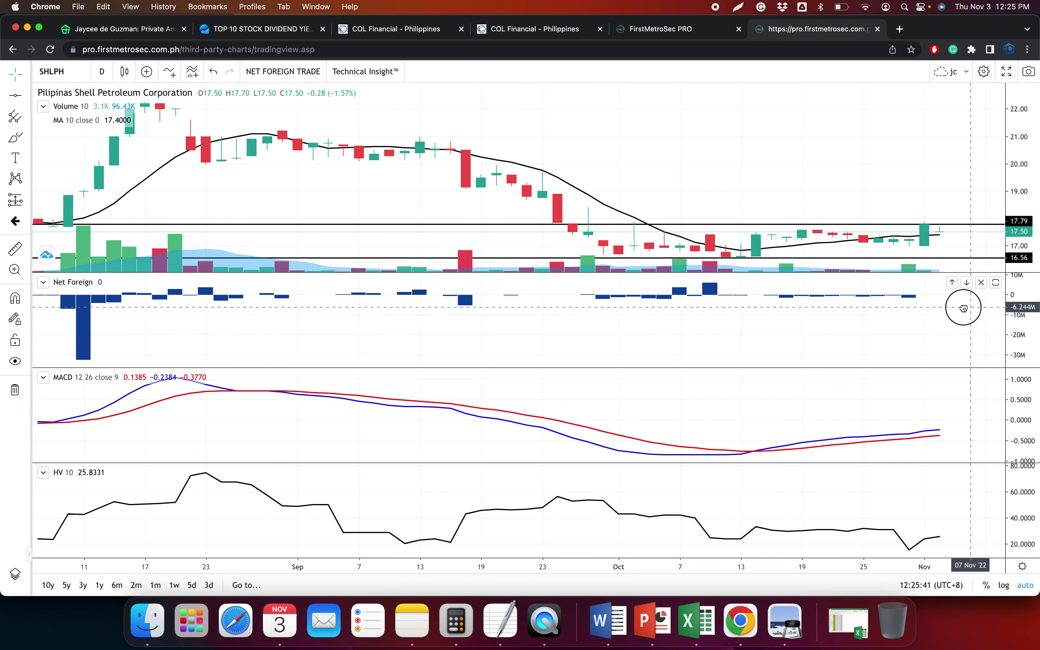
{"action": "mouse_move", "coordinate": [763, 328]}
{"action": "left_mouse_down"}
{"action": "mouse_move", "coordinate": [754, 325]}
{"action": "mouse_move", "coordinate": [791, 325]}
{"action": "mouse_move", "coordinate": [759, 326]}
{"action": "left_mouse_up"}
{"action": "scroll", "coordinate": [761, 326], "scroll_direction": "up", "scroll_amount": 5}
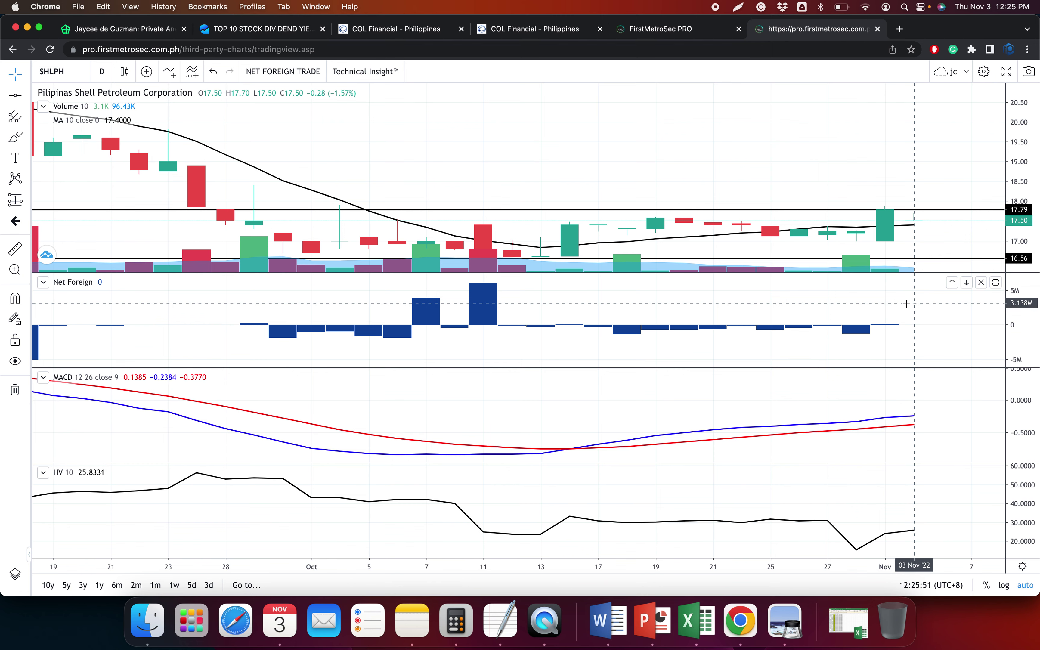
{"action": "scroll", "coordinate": [906, 304], "scroll_direction": "down", "scroll_amount": 3}
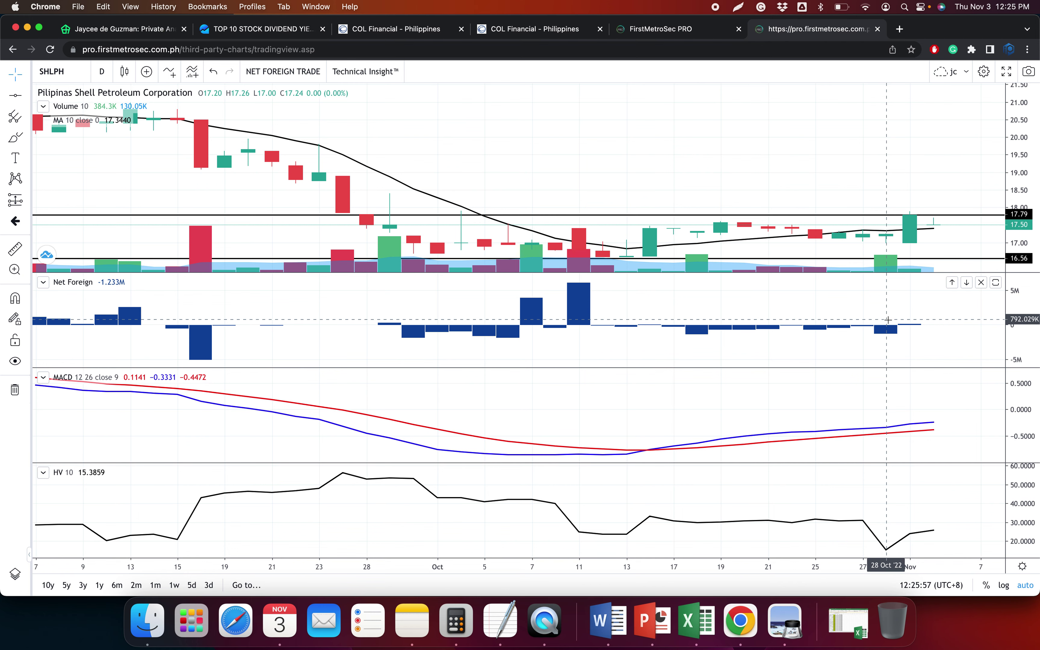
{"action": "left_click_drag", "start_coordinate": [836, 344], "coordinate": [869, 344]}
{"action": "left_click", "coordinate": [378, 29]}
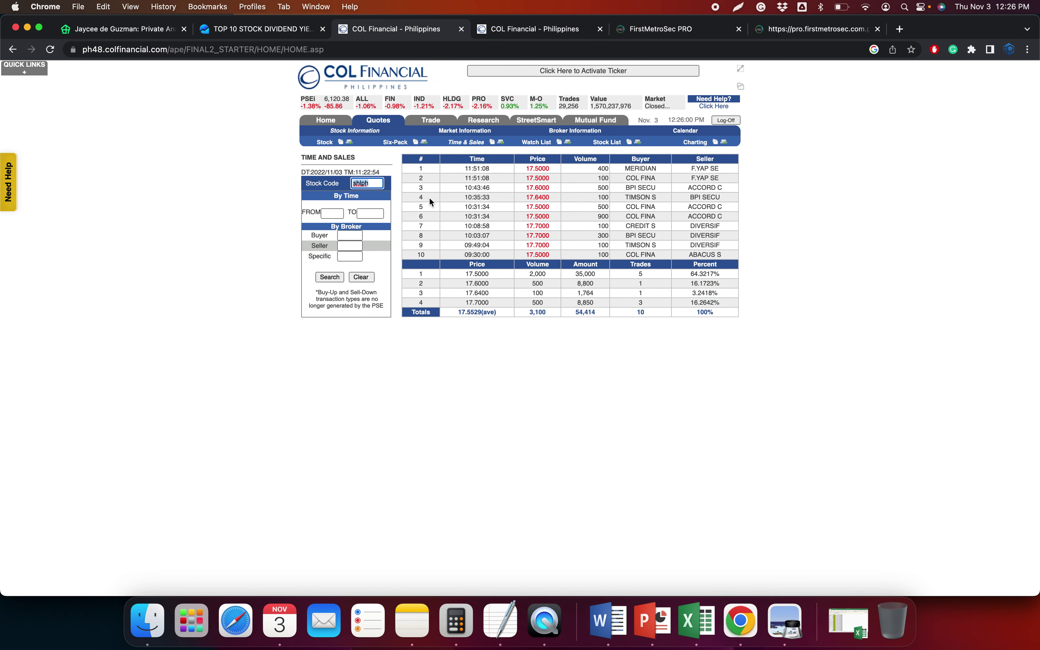
Paste SHLPH's ten Time and Sales trades as text into the workbook's Data sheet
{"action": "left_click_drag", "start_coordinate": [416, 168], "coordinate": [731, 255]}
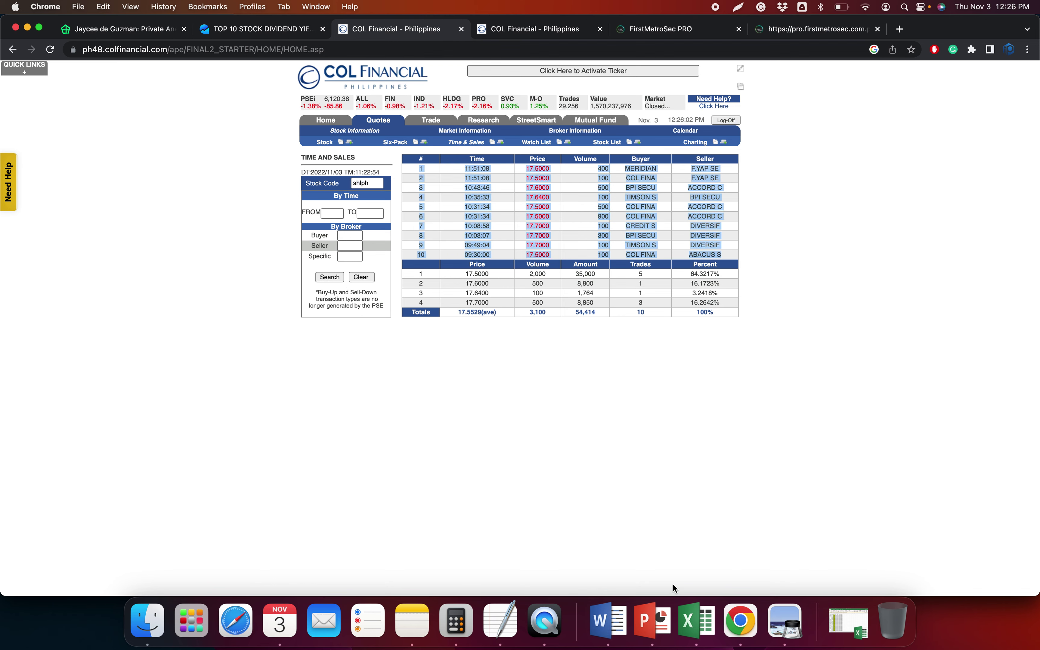
{"action": "left_click", "coordinate": [710, 631]}
{"action": "key", "text": "super+v"}
{"action": "key", "text": "Return"}
{"action": "type", "text": "S"}
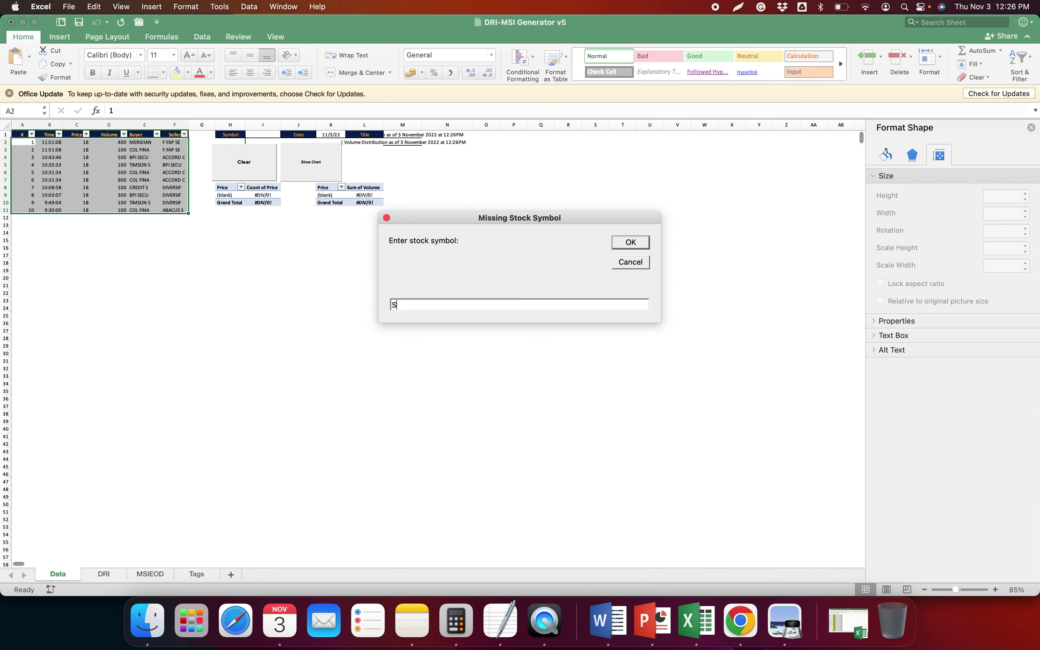
{"action": "key", "text": "Return"}
{"action": "key", "text": "super+Tab"}
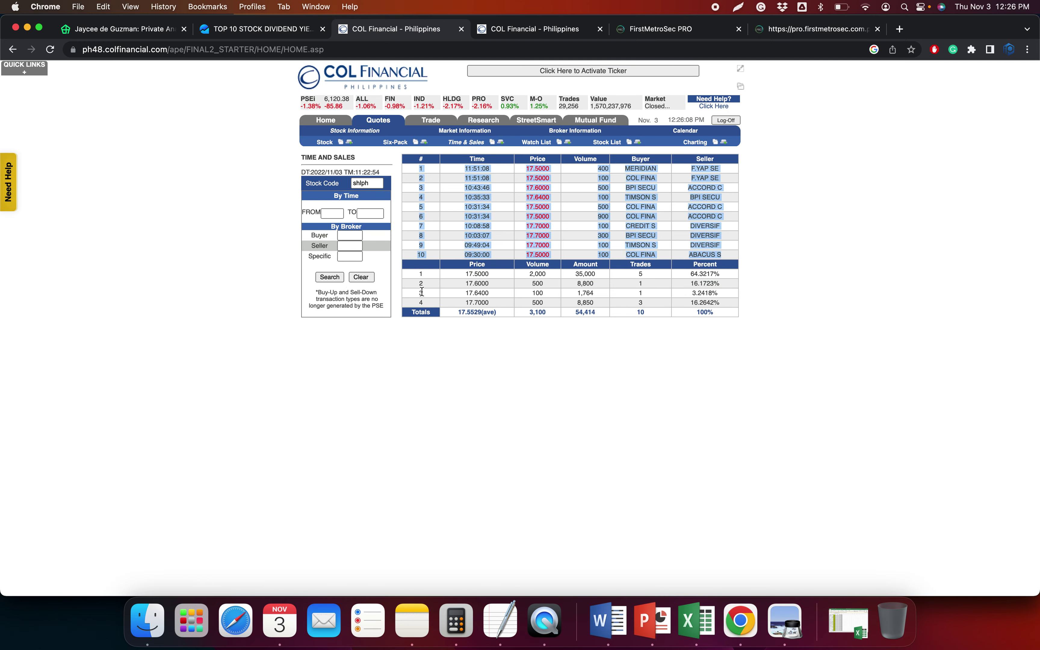
Paste SHLPH's four price summary rows as text into the DRI sheet, giving a BEARISH reading
{"action": "left_click_drag", "start_coordinate": [417, 279], "coordinate": [725, 304]}
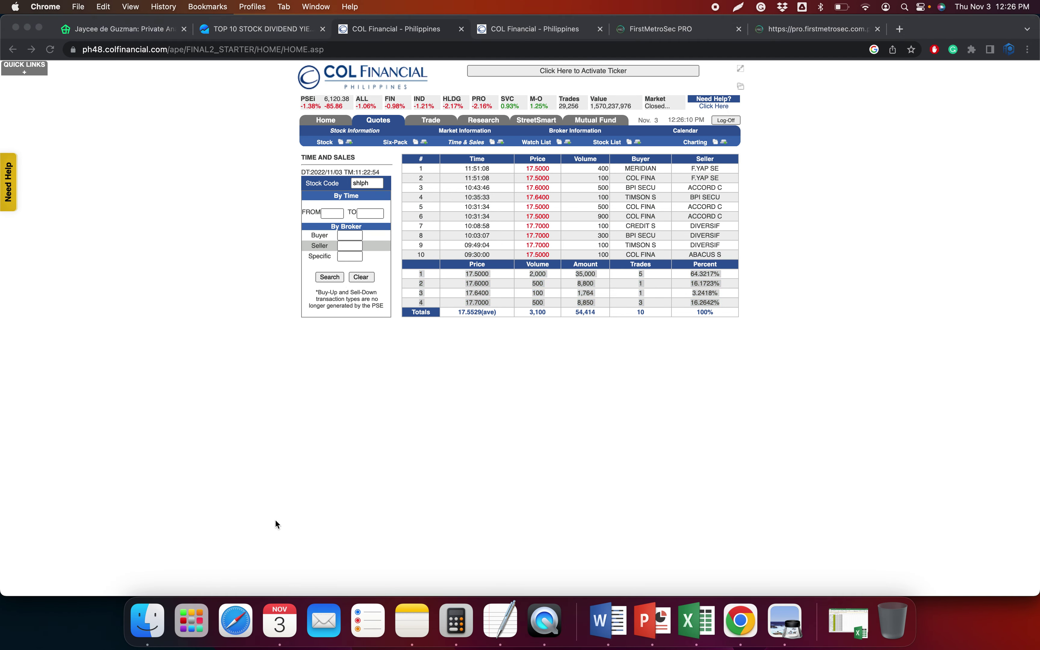
{"action": "key", "text": "super+Tab"}
{"action": "key", "text": "ctrl+Page_Up"}
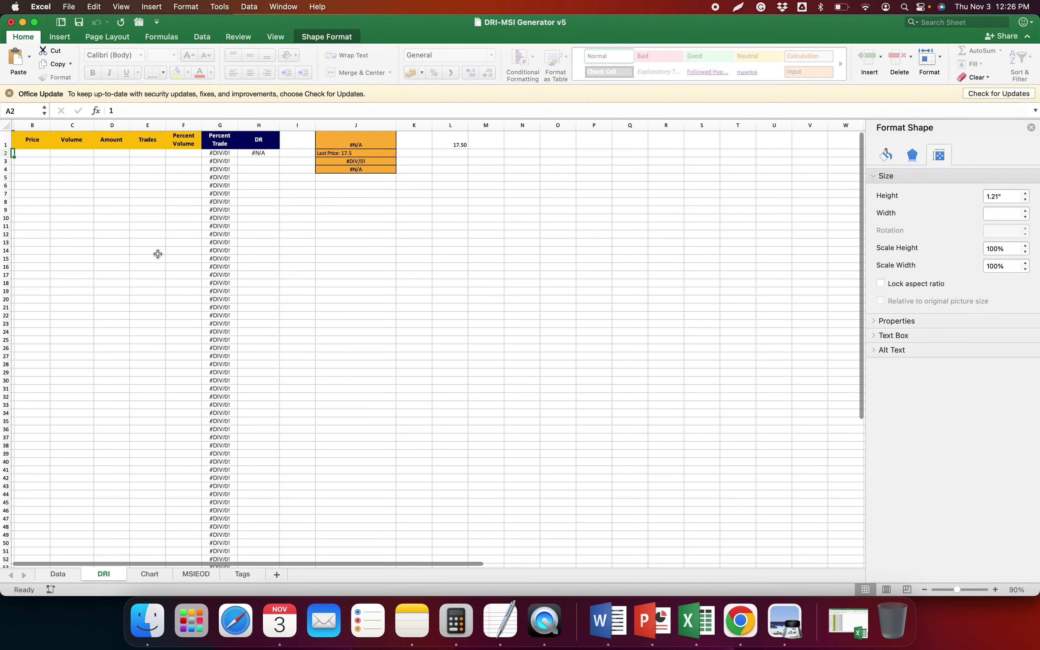
{"action": "key", "text": "ctrl+cmd+v"}
{"action": "key", "text": "Return"}
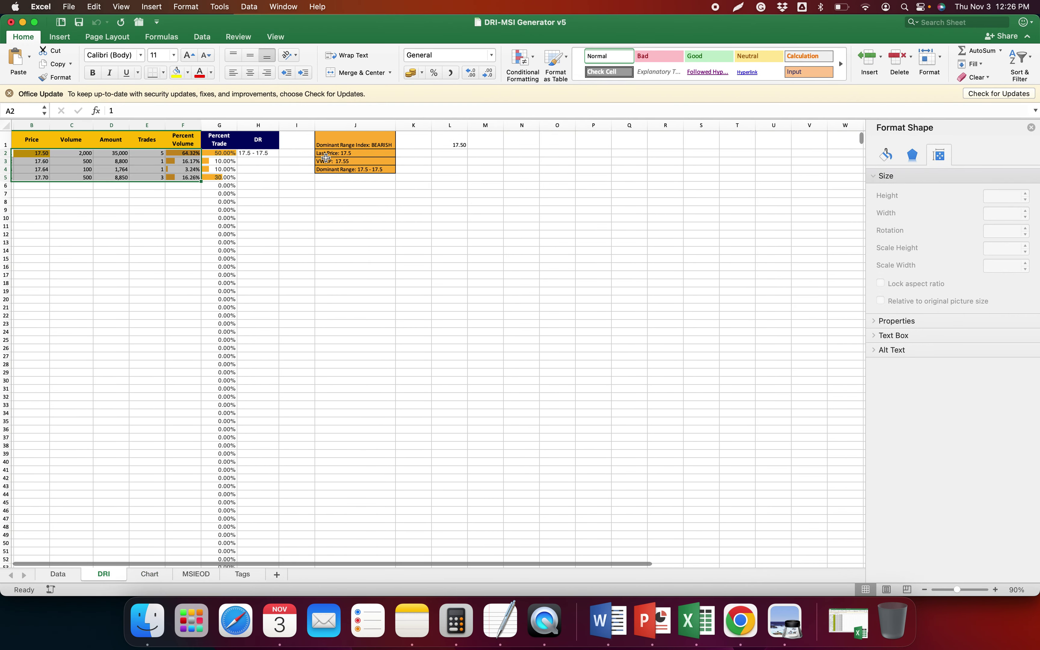
{"action": "left_click", "coordinate": [381, 241]}
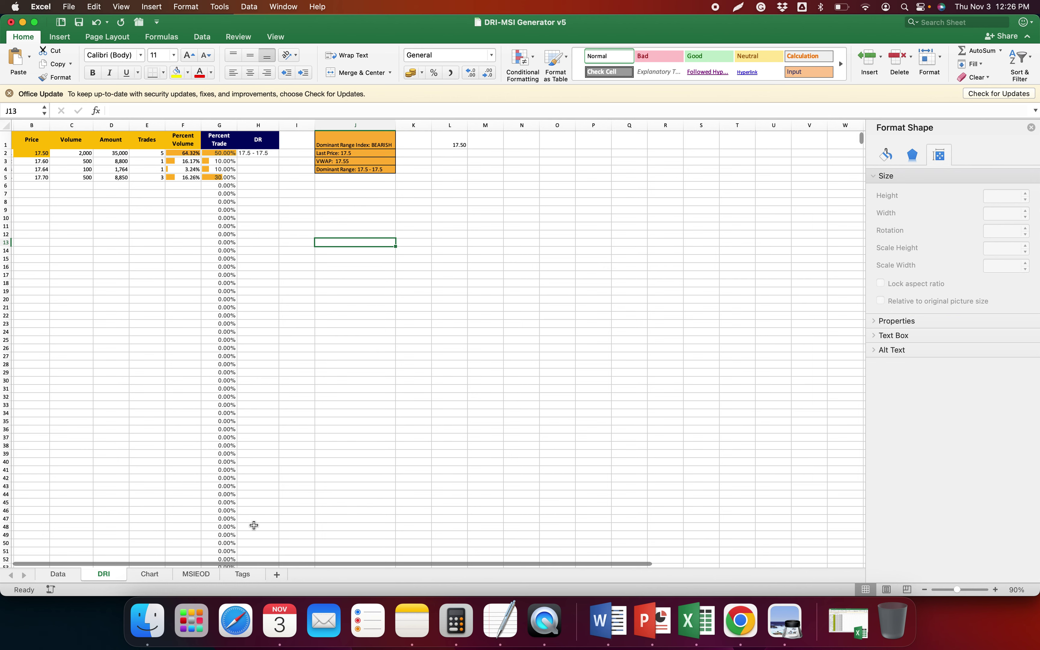
{"action": "left_click", "coordinate": [198, 573]}
Paste SHLPH's nine historical broker transactions as text into the MSIEOD sheet
{"action": "key", "text": "super+Tab"}
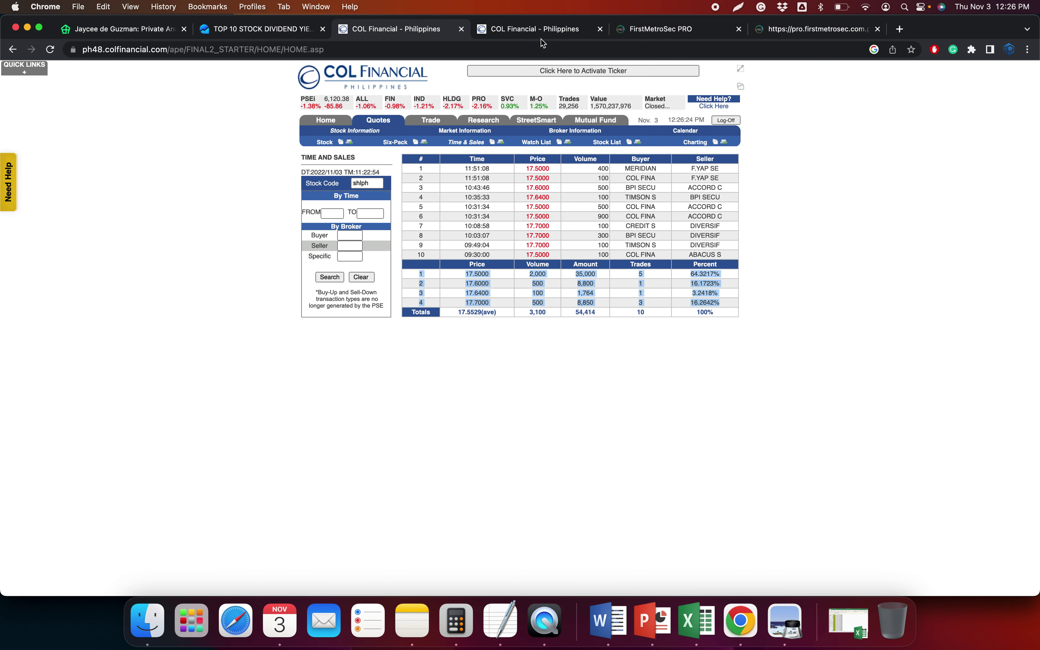
{"action": "left_click", "coordinate": [537, 29]}
{"action": "left_click_drag", "start_coordinate": [302, 205], "coordinate": [773, 272]}
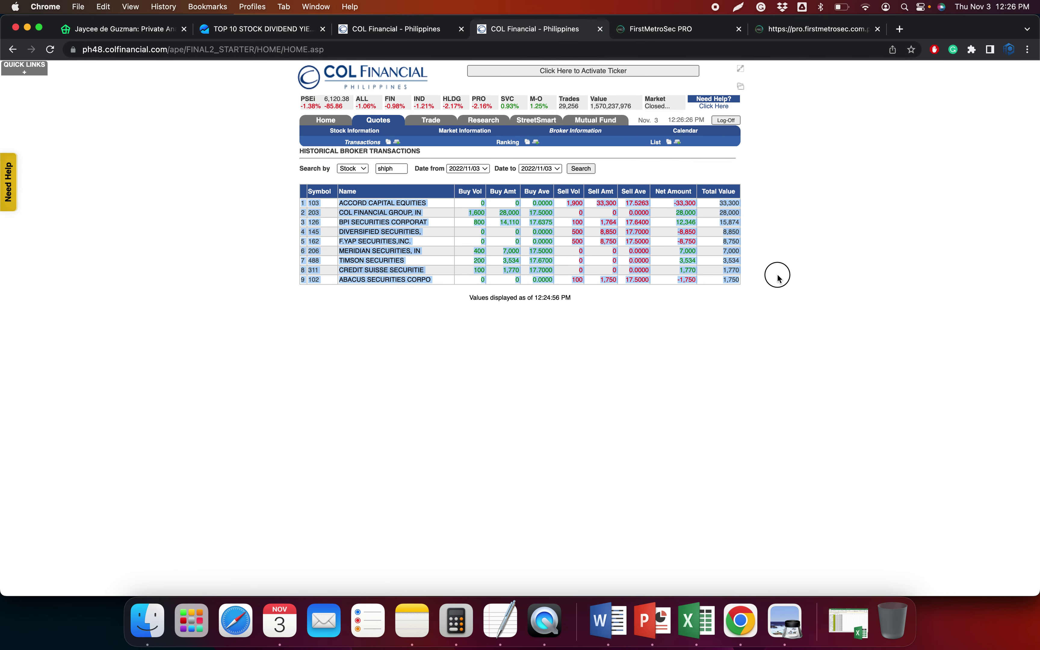
{"action": "key", "text": "super+Tab"}
{"action": "key", "text": "ctrl+super+v"}
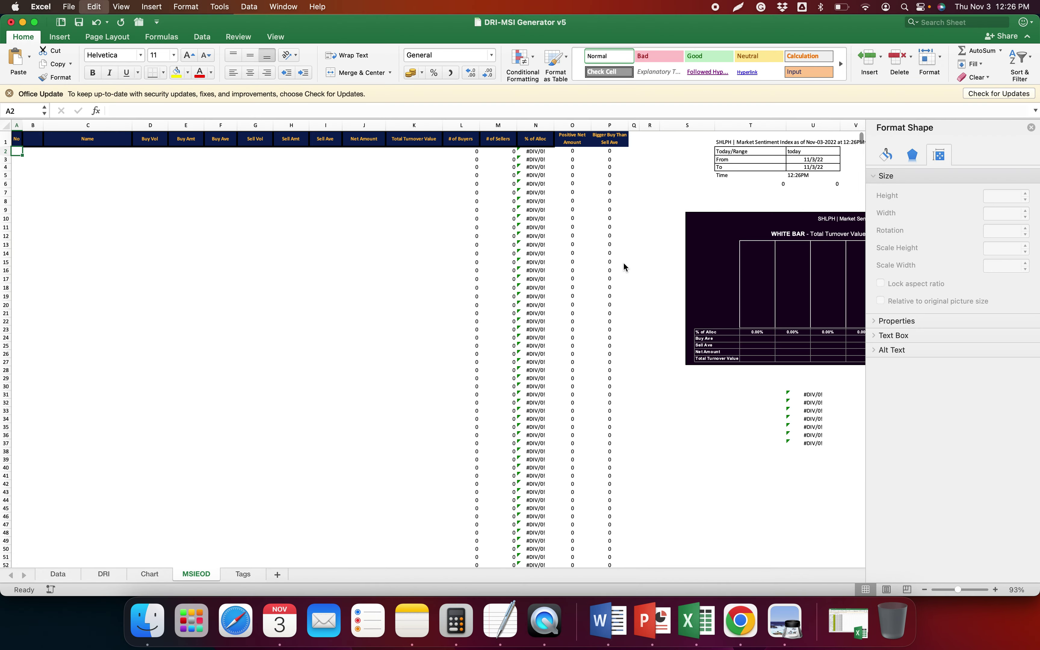
{"action": "key", "text": "Return"}
{"action": "scroll", "coordinate": [722, 472], "scroll_direction": "right", "scroll_amount": 3}
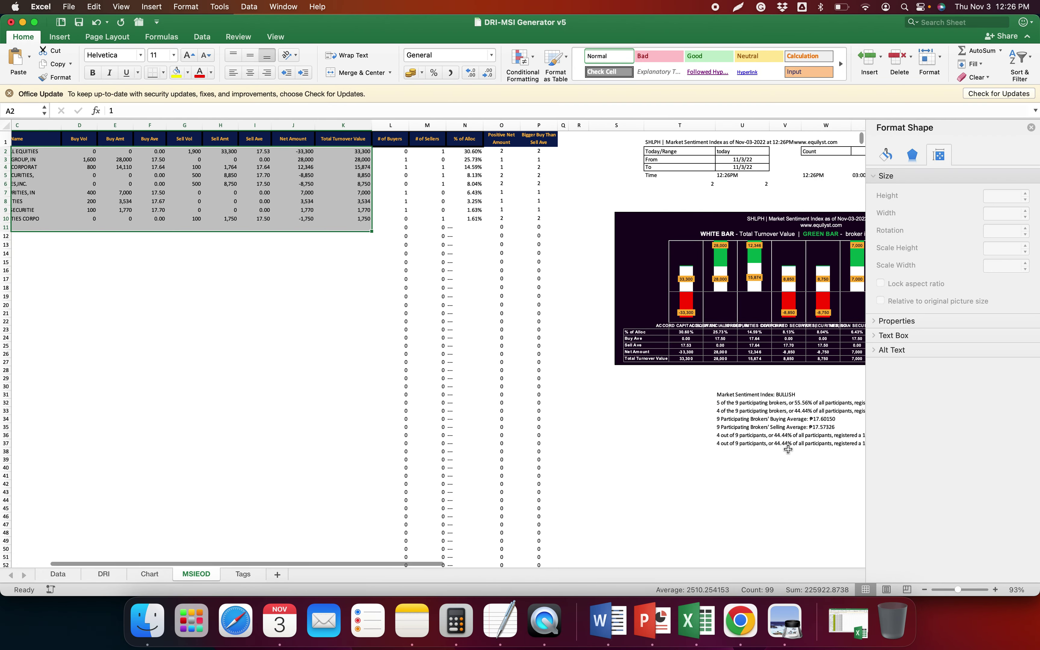
{"action": "left_click", "coordinate": [721, 471]}
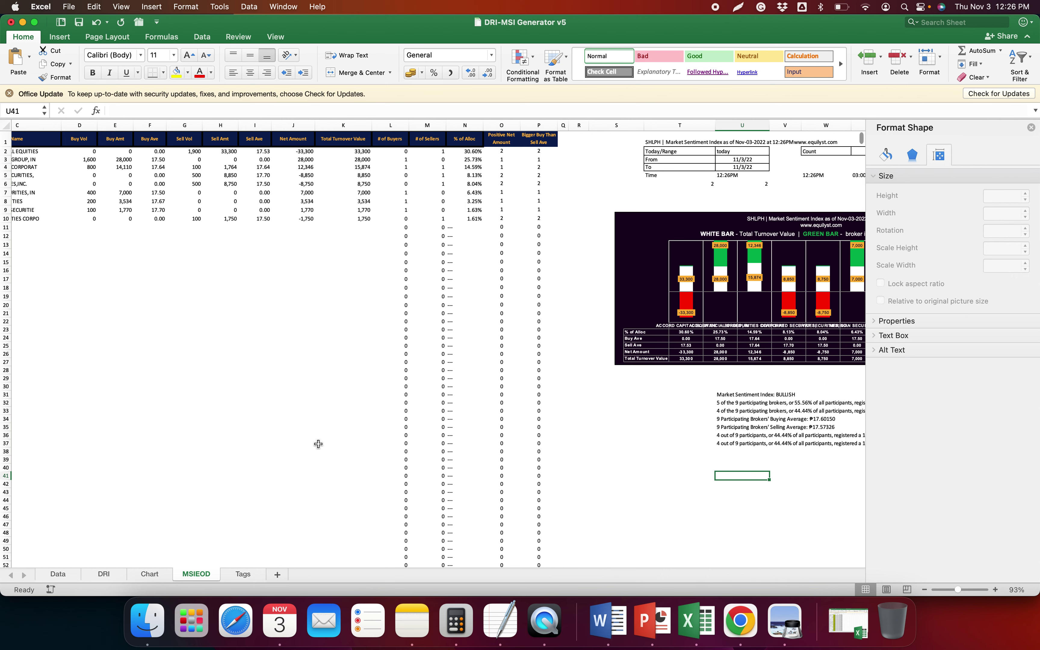
Scale both distribution charts on the Chart sheet to 150% height
{"action": "left_click", "coordinate": [151, 580]}
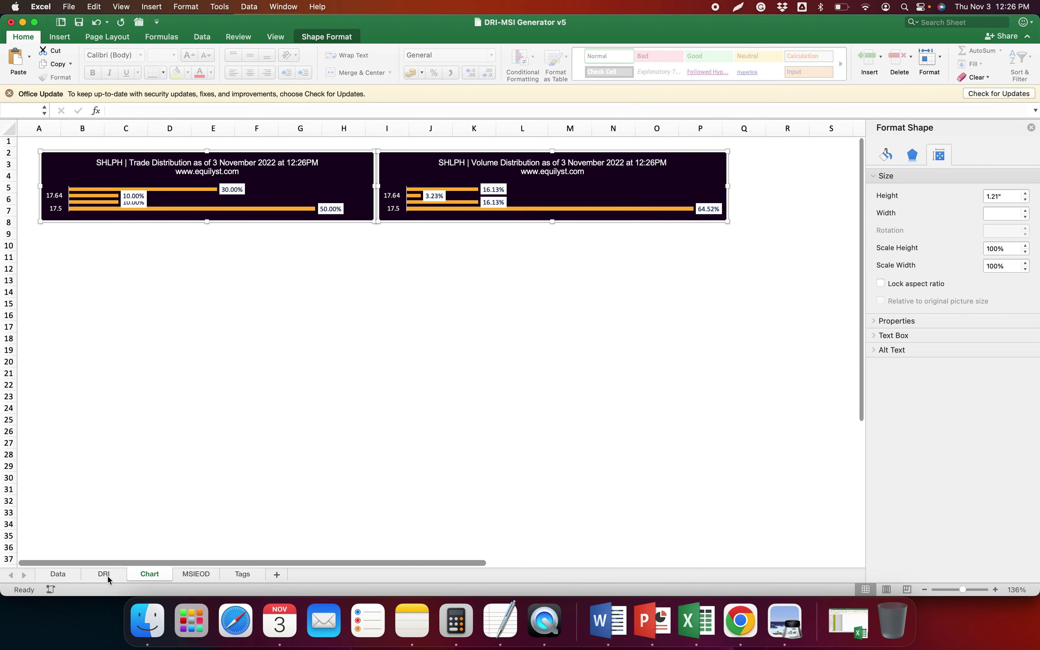
{"action": "left_click", "coordinate": [103, 574]}
{"action": "left_click", "coordinate": [150, 574]}
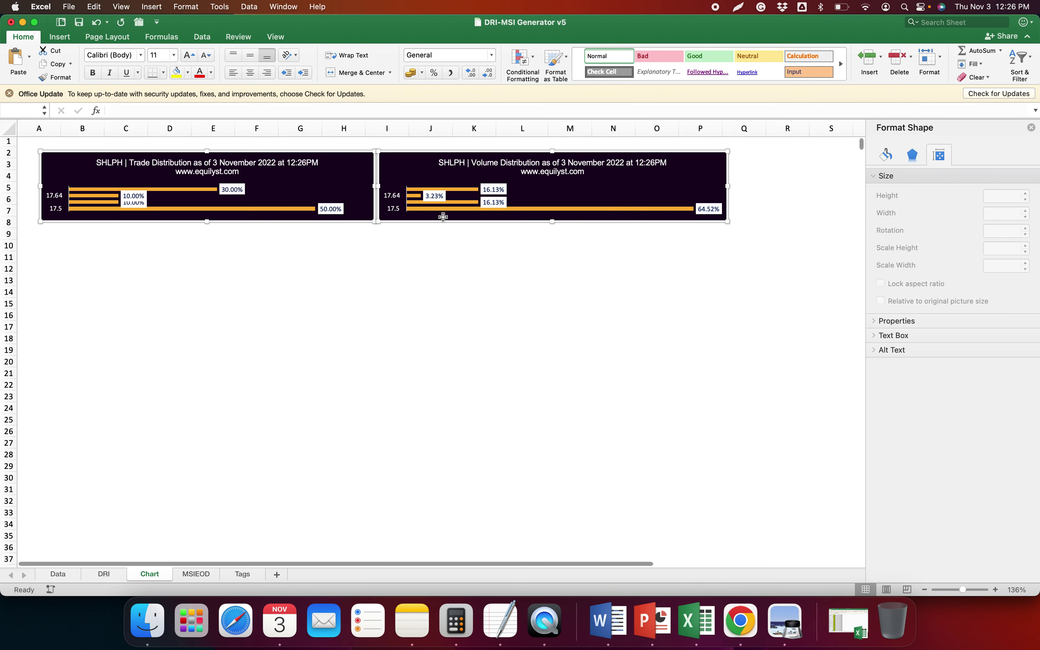
{"action": "left_click", "coordinate": [902, 248]}
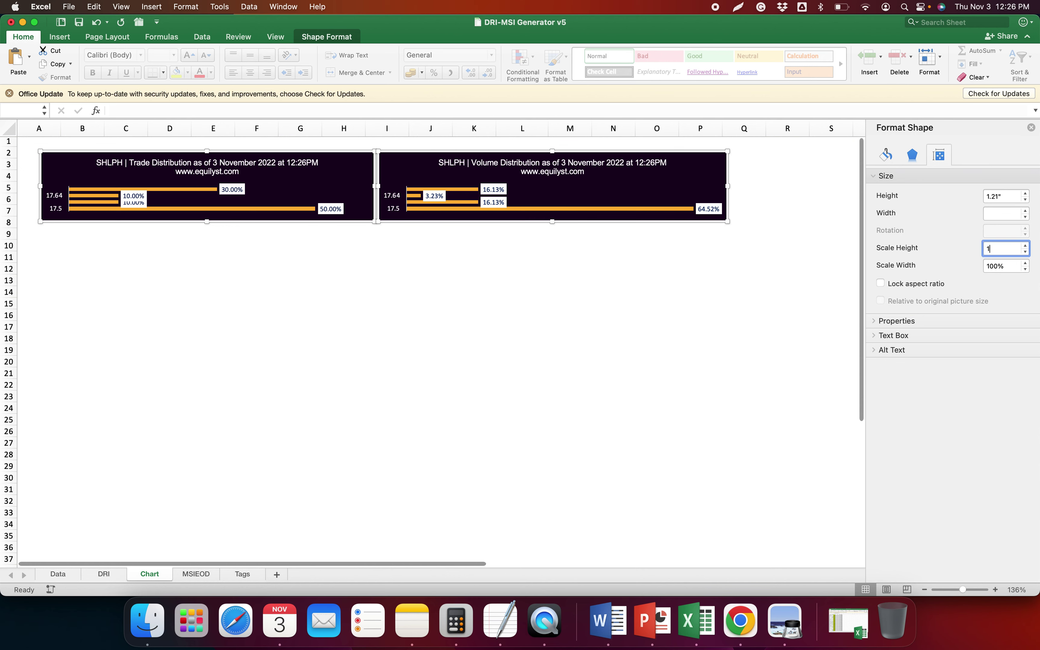
{"action": "key", "text": "Return"}
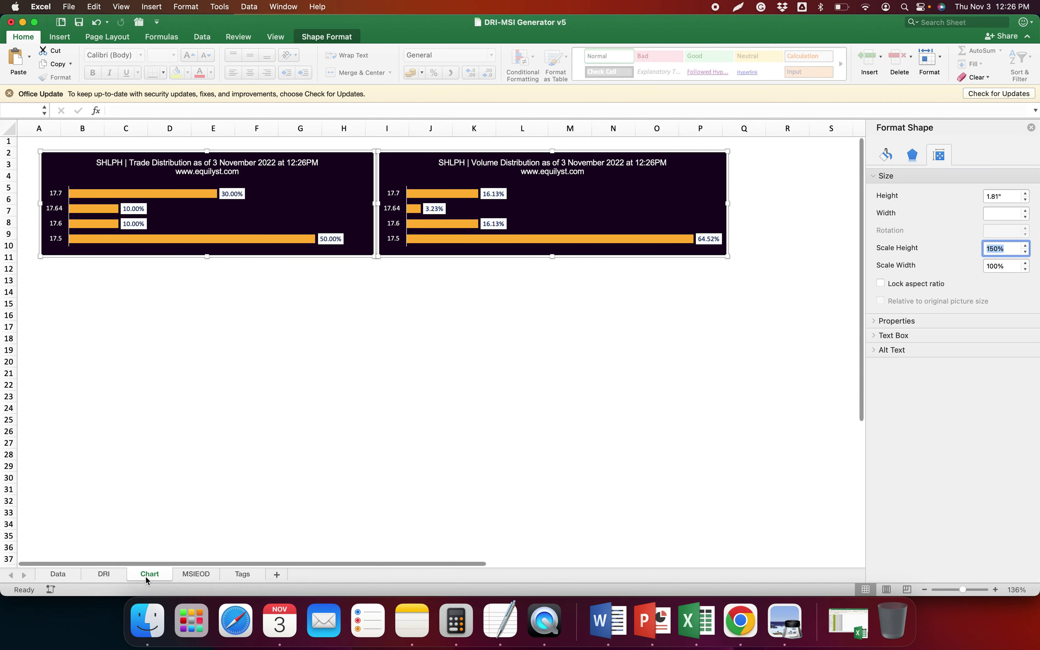
Copy the four DRI summary lines in J1:J4 for the TextEdit notes
{"action": "left_click", "coordinate": [122, 575]}
{"action": "left_click_drag", "start_coordinate": [351, 152], "coordinate": [352, 169]}
{"action": "key", "text": "super+c"}
{"action": "left_click", "coordinate": [502, 638]}
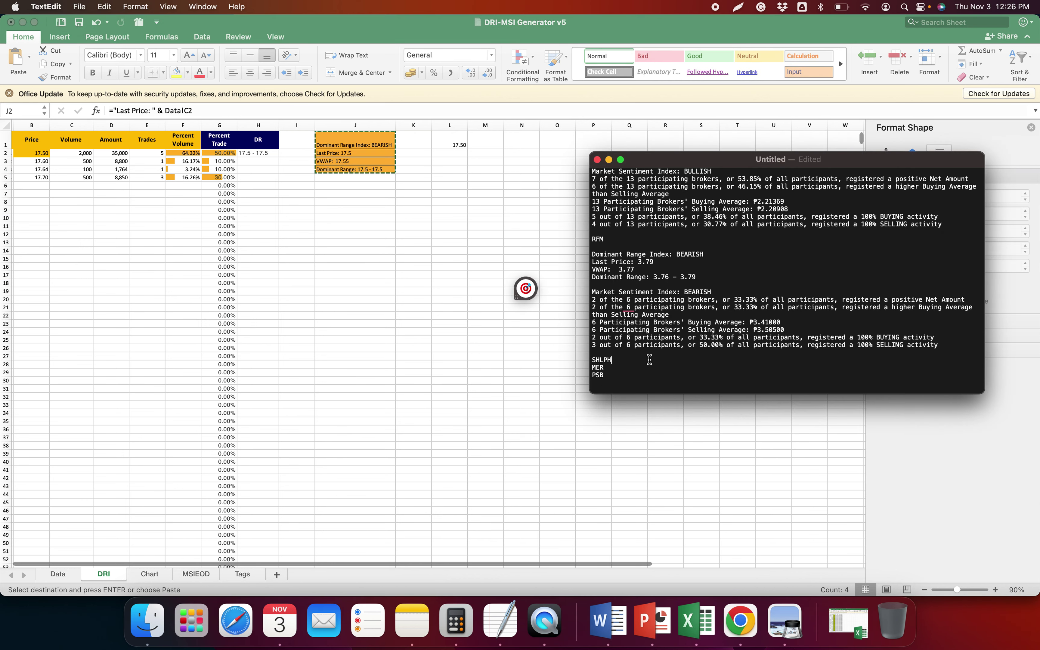
Paste SHLPH's dominant range lines into the notes and copy the MSIEOD sentiment summary U31:U37
{"action": "key", "text": "super+v"}
{"action": "left_click", "coordinate": [361, 198]}
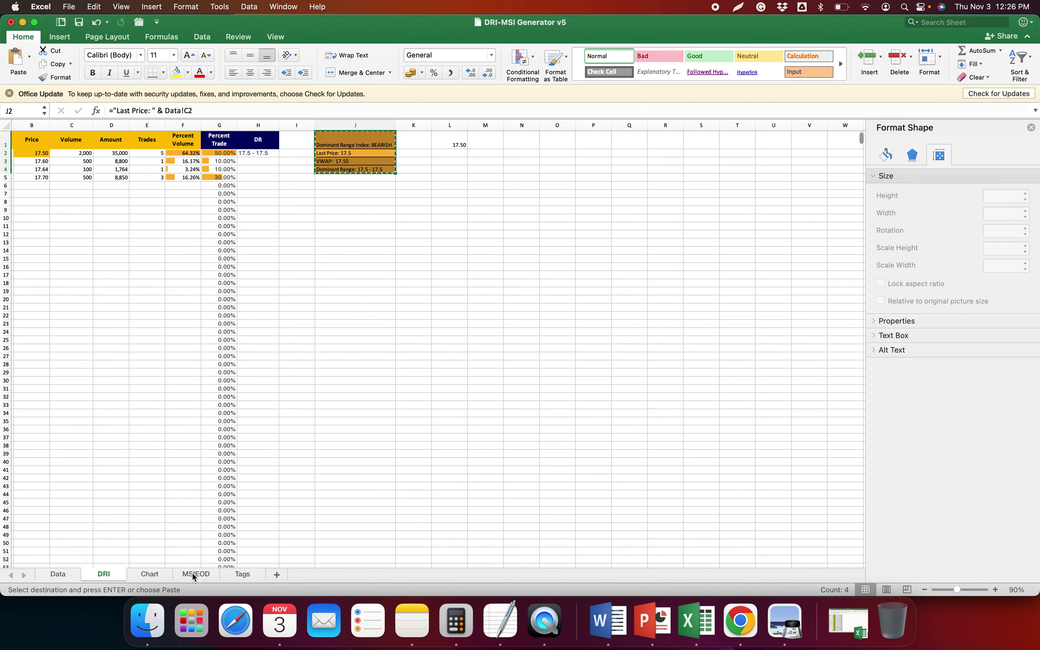
{"action": "left_click", "coordinate": [192, 575]}
{"action": "left_click", "coordinate": [743, 419]}
{"action": "key", "text": "super+a"}
{"action": "key", "text": "super+c"}
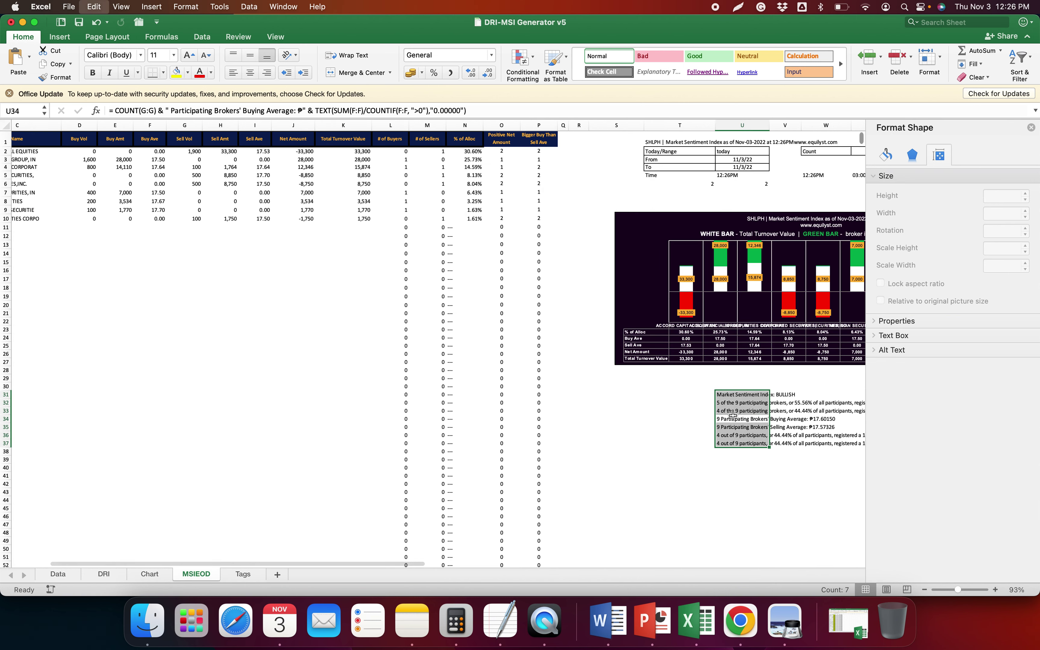
Paste the BULLISH sentiment block under SHLPH followed by a blank spacer line
{"action": "key", "text": "super+Tab"}
{"action": "key", "text": "super+v"}
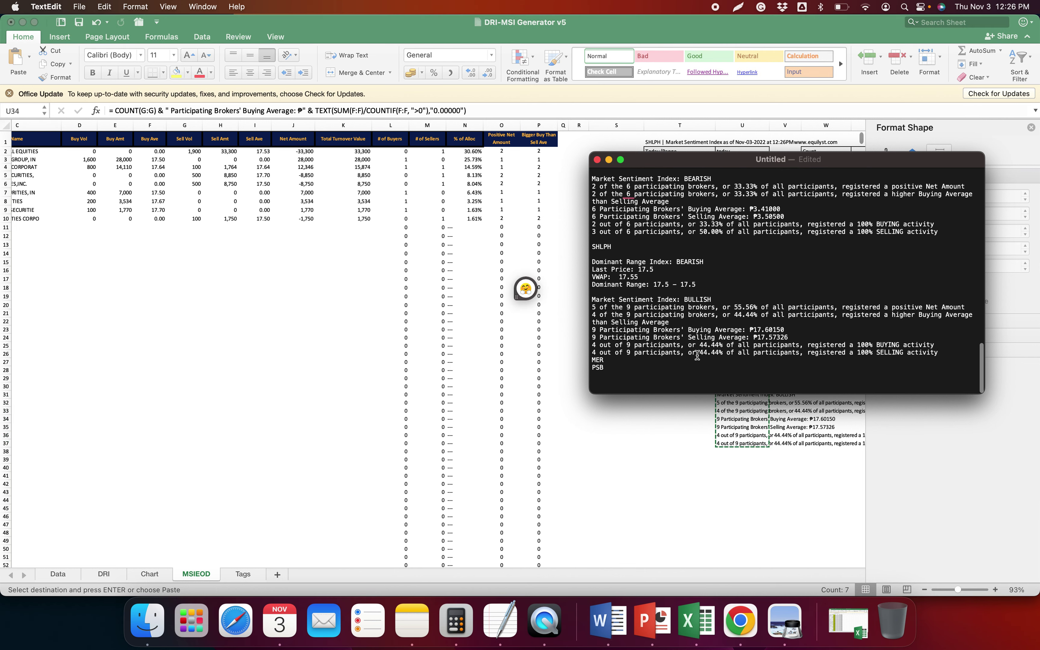
{"action": "key", "text": "Return"}
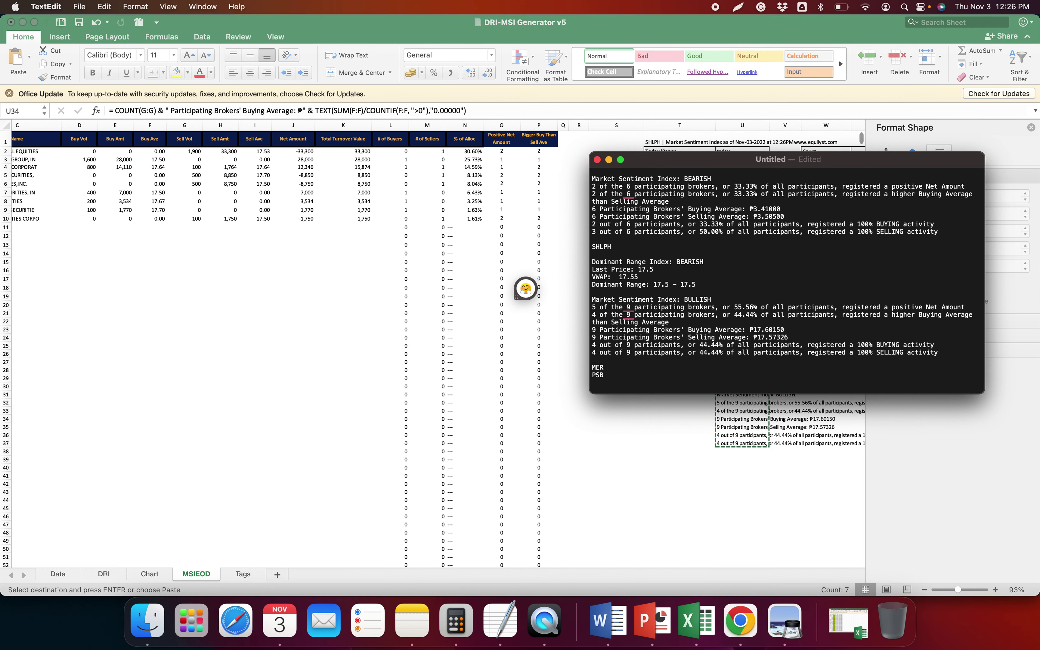
{"action": "scroll", "coordinate": [695, 356], "scroll_direction": "up", "scroll_amount": 1}
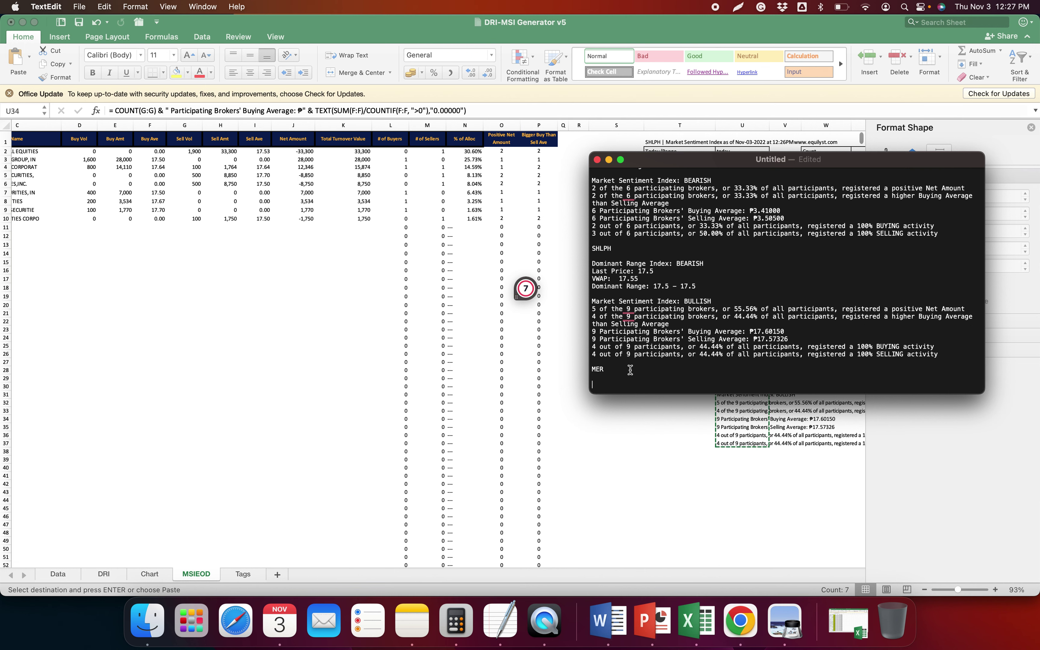
{"action": "key", "text": "super+Tab"}
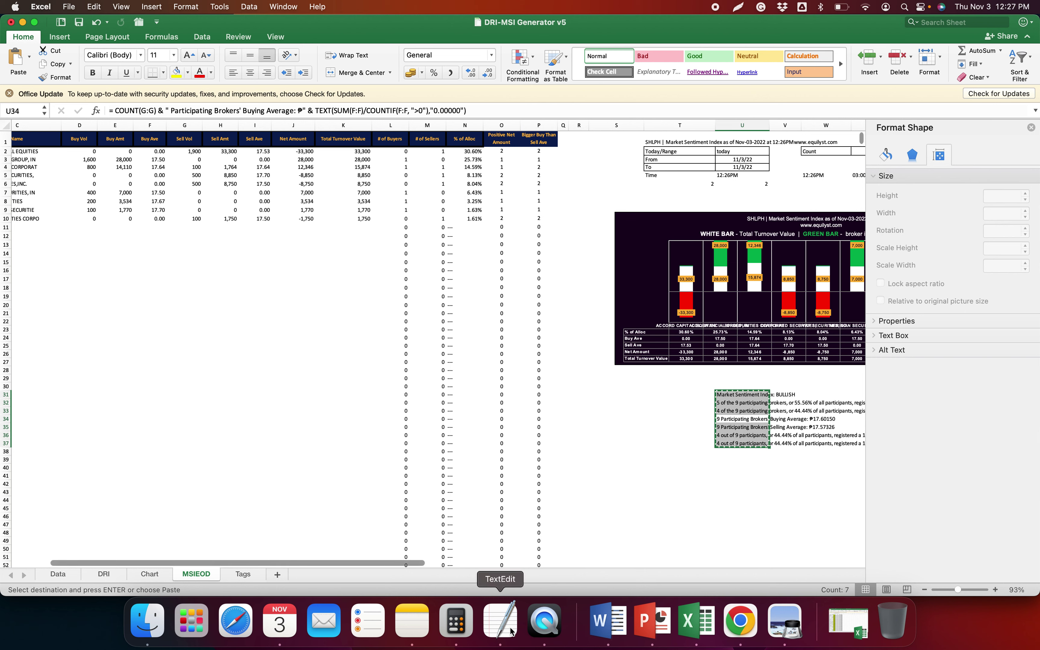
Save the Market Sentiment Index chart as a PNG, swapping RFM for SHLPH in the file name
{"action": "right_click", "coordinate": [655, 212]}
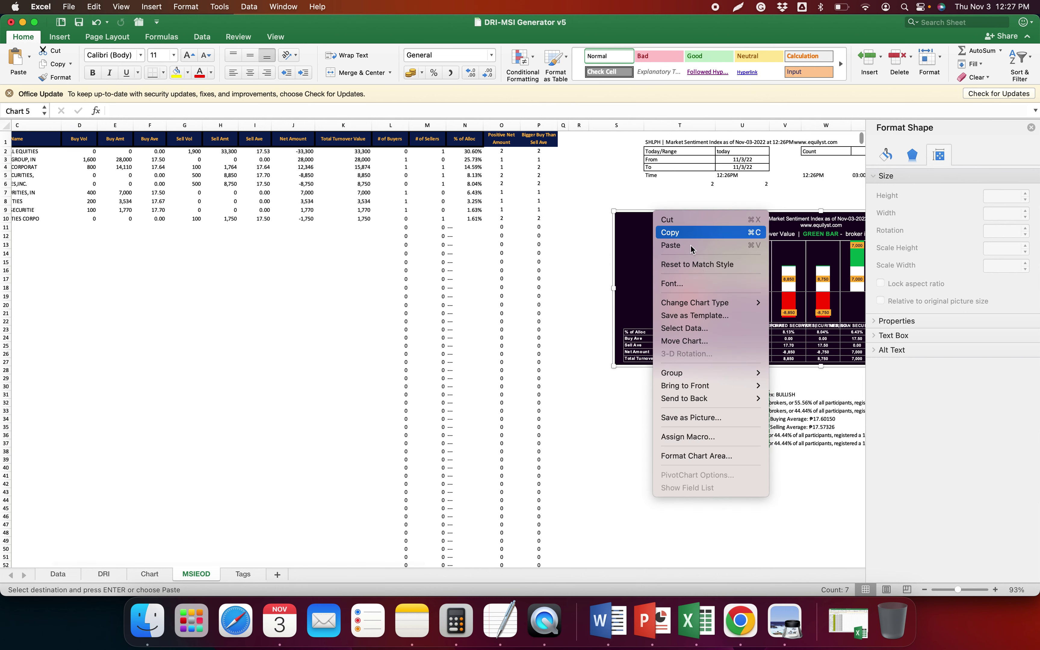
{"action": "left_click", "coordinate": [716, 419]}
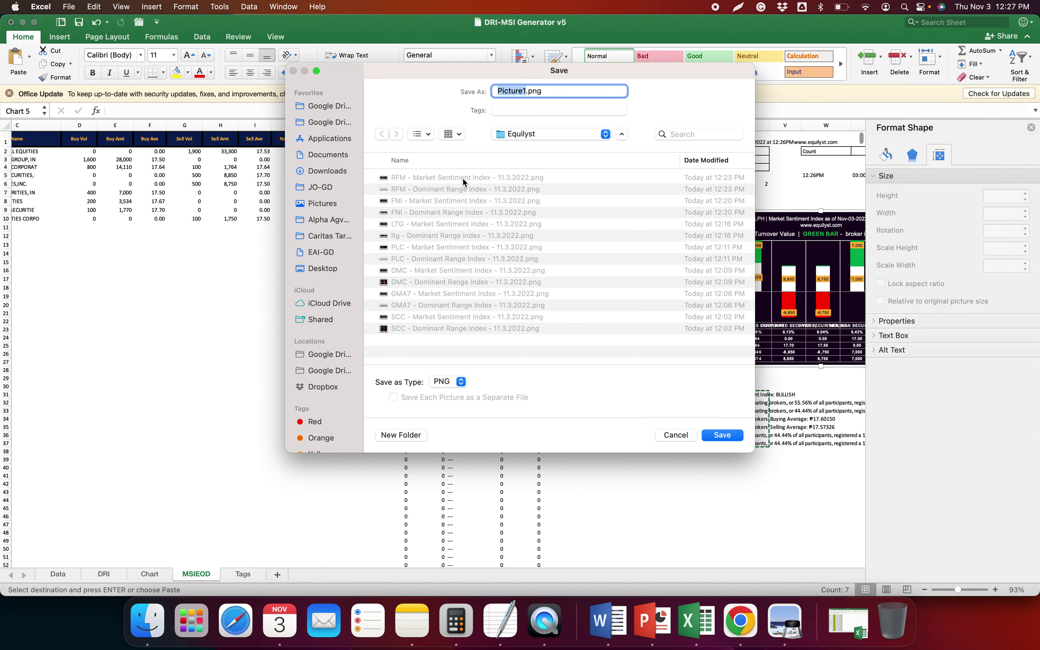
{"action": "left_click", "coordinate": [455, 191]}
{"action": "double_click", "coordinate": [506, 91]}
{"action": "type", "text": "SHLPH - Dominant Range Index - 11"}
{"action": "key", "text": "Return"}
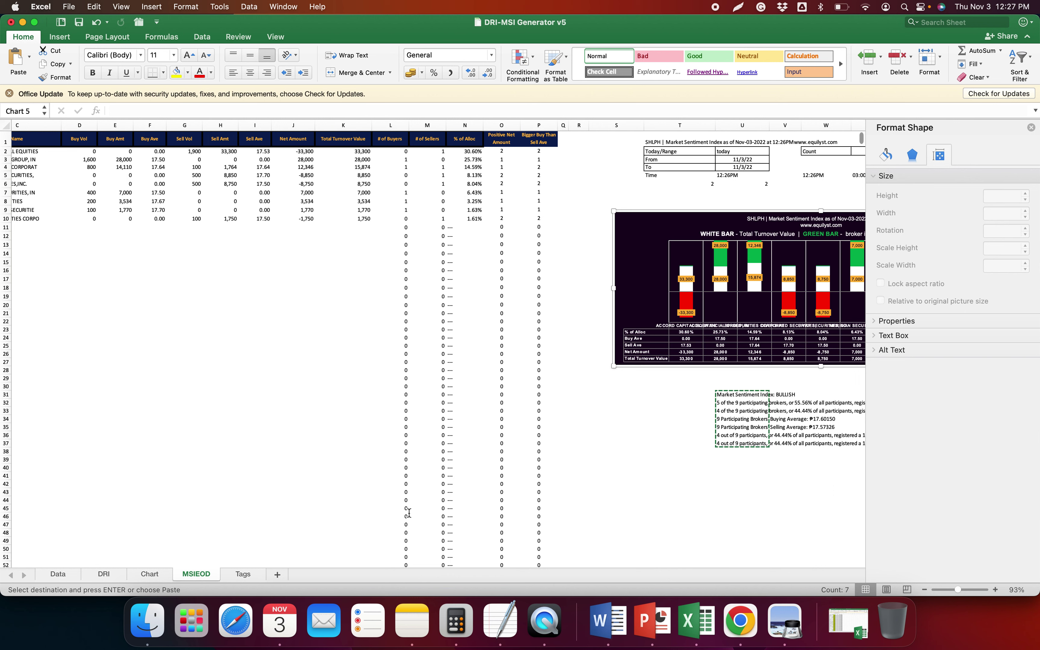
Start saving the Chart sheet's distribution chart as a picture, then cancel without exporting
{"action": "left_click", "coordinate": [151, 575]}
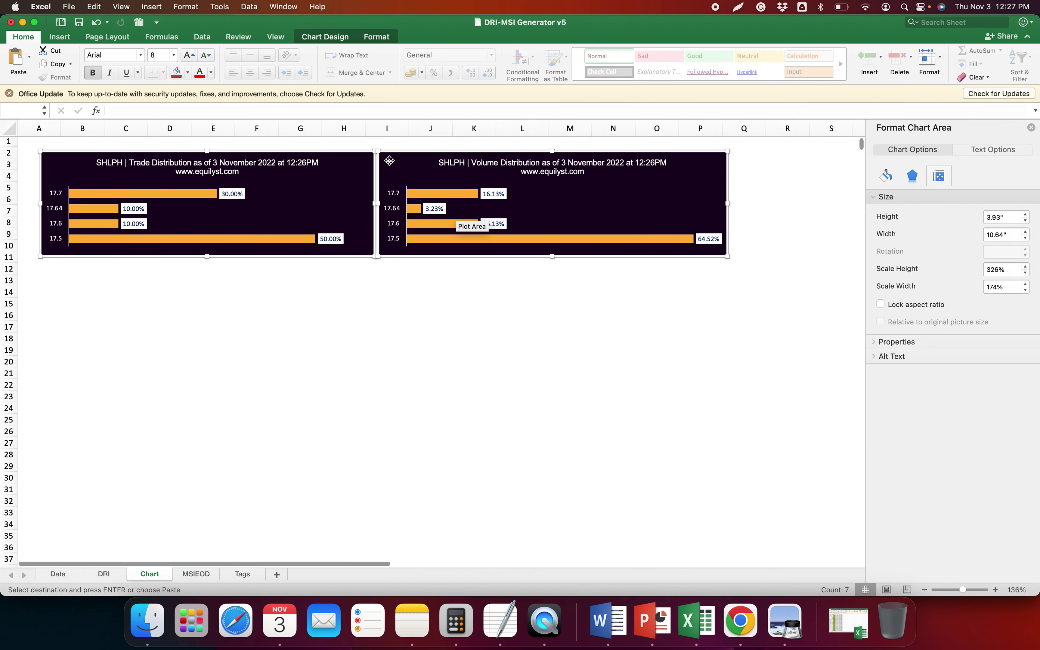
{"action": "right_click", "coordinate": [399, 154]}
{"action": "left_click", "coordinate": [449, 269]}
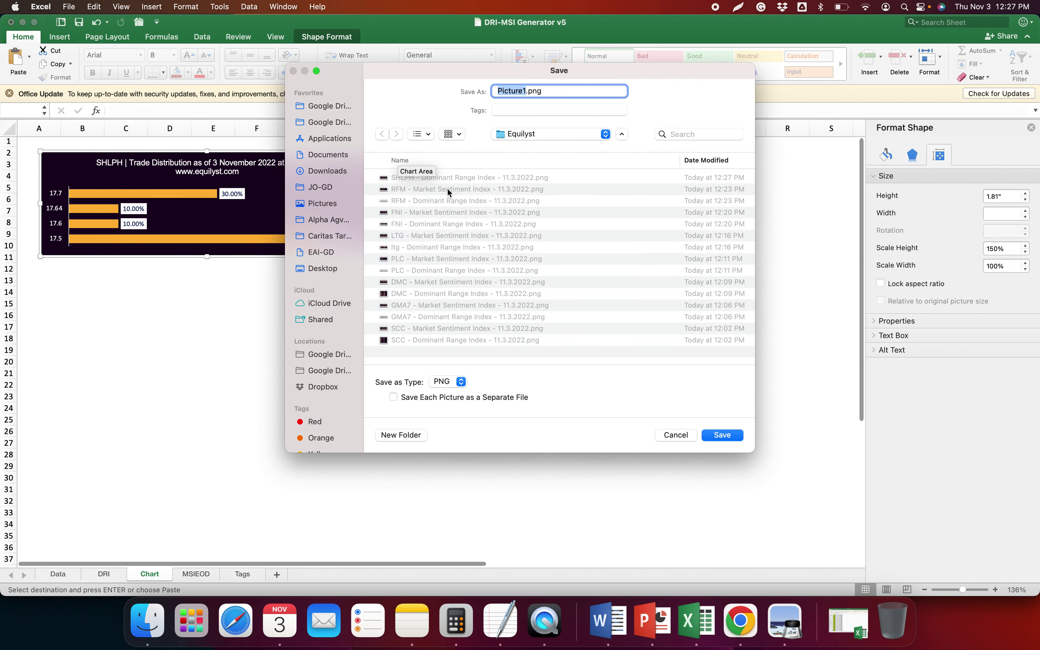
{"action": "left_click", "coordinate": [461, 178]}
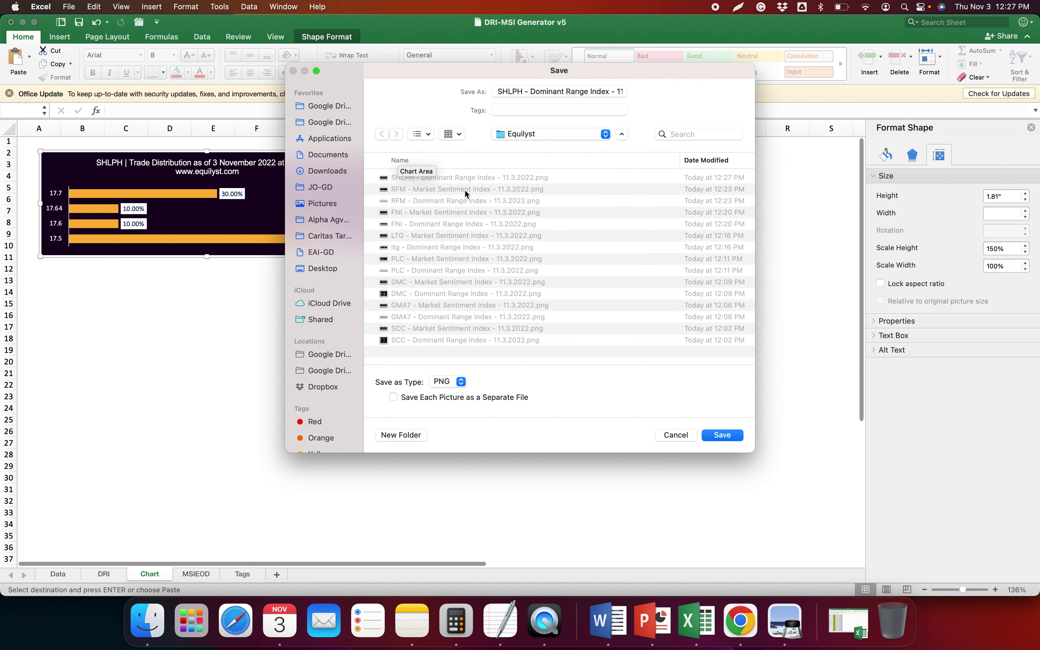
{"action": "left_click", "coordinate": [464, 192]}
{"action": "left_click", "coordinate": [464, 179]}
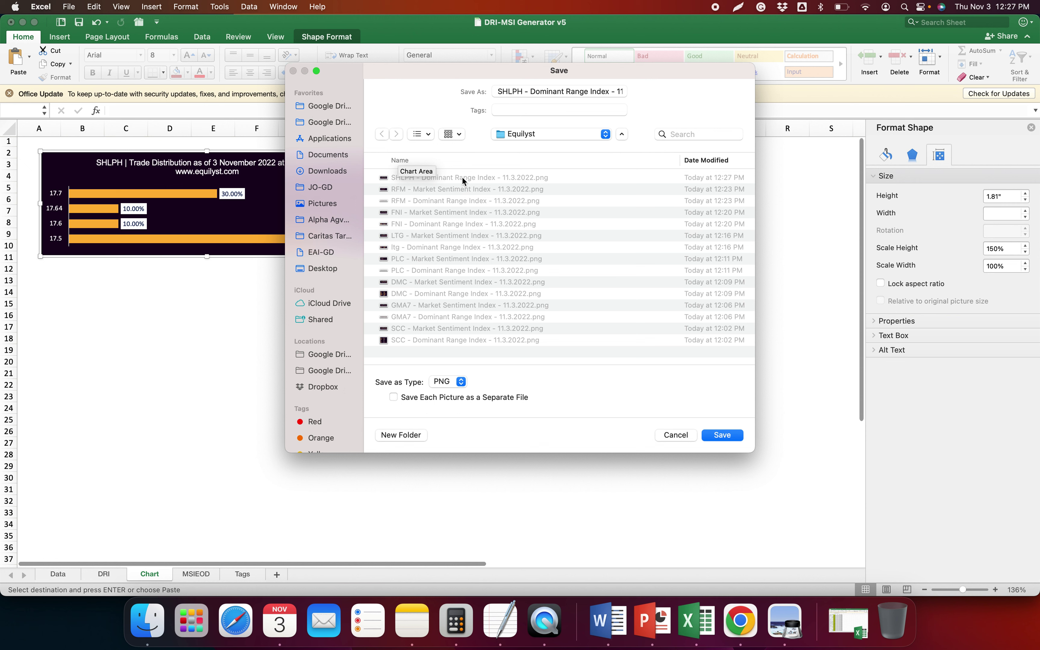
{"action": "double_click", "coordinate": [505, 92]}
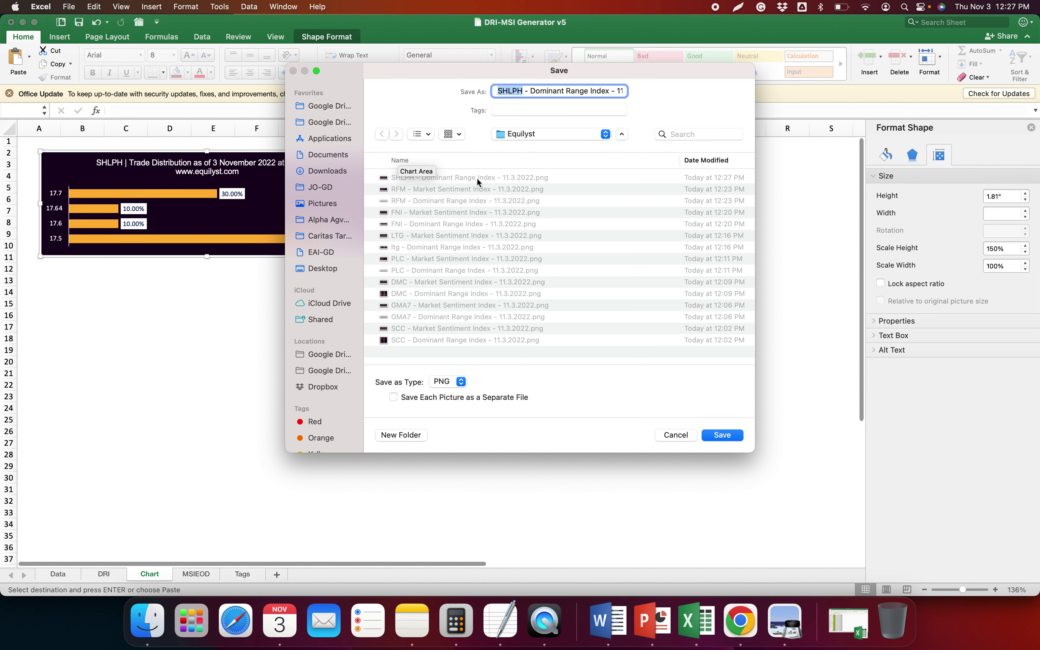
{"action": "left_click", "coordinate": [467, 190]}
{"action": "double_click", "coordinate": [509, 92]}
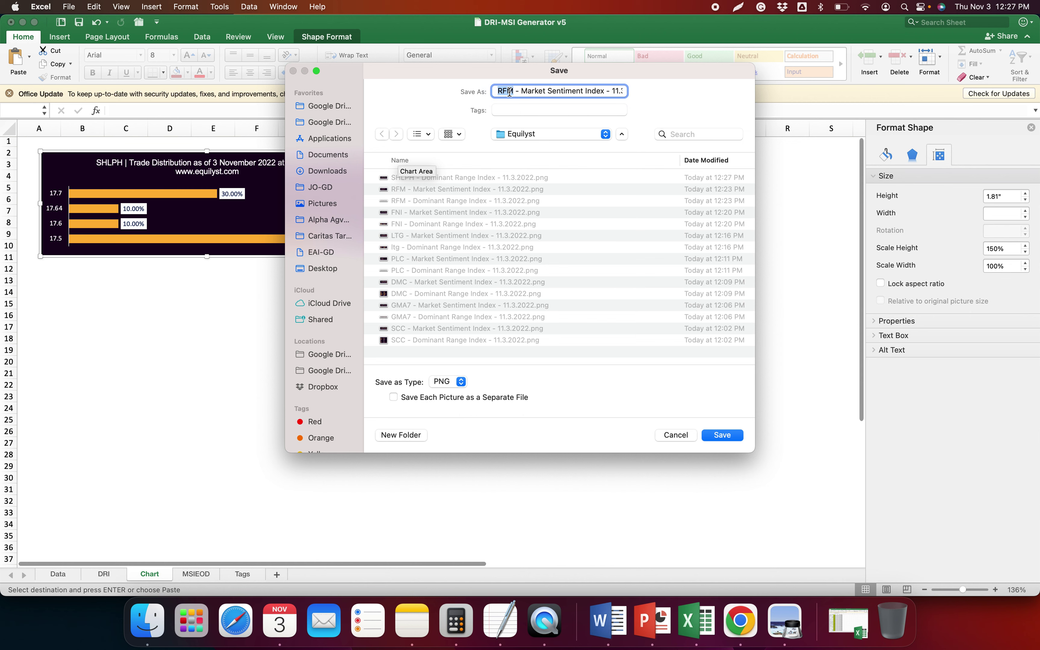
{"action": "key", "text": "Escape"}
Re-save the MSIEOD sheet's Market Sentiment Index chart as the SHLPH PNG
{"action": "left_click", "coordinate": [196, 575]}
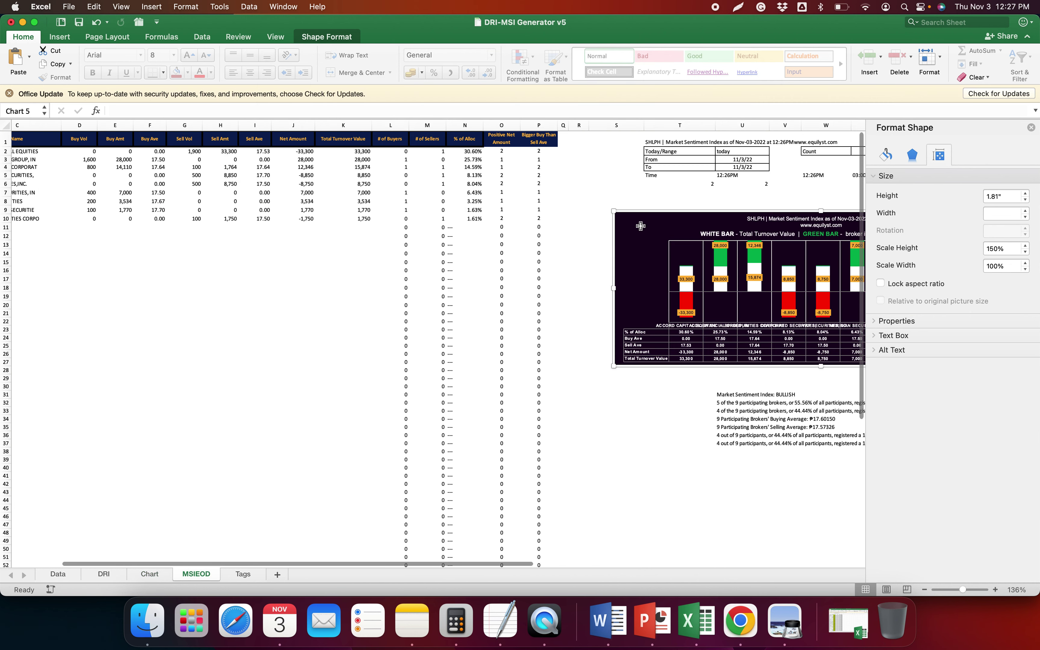
{"action": "left_click", "coordinate": [640, 226]}
{"action": "right_click", "coordinate": [654, 212]}
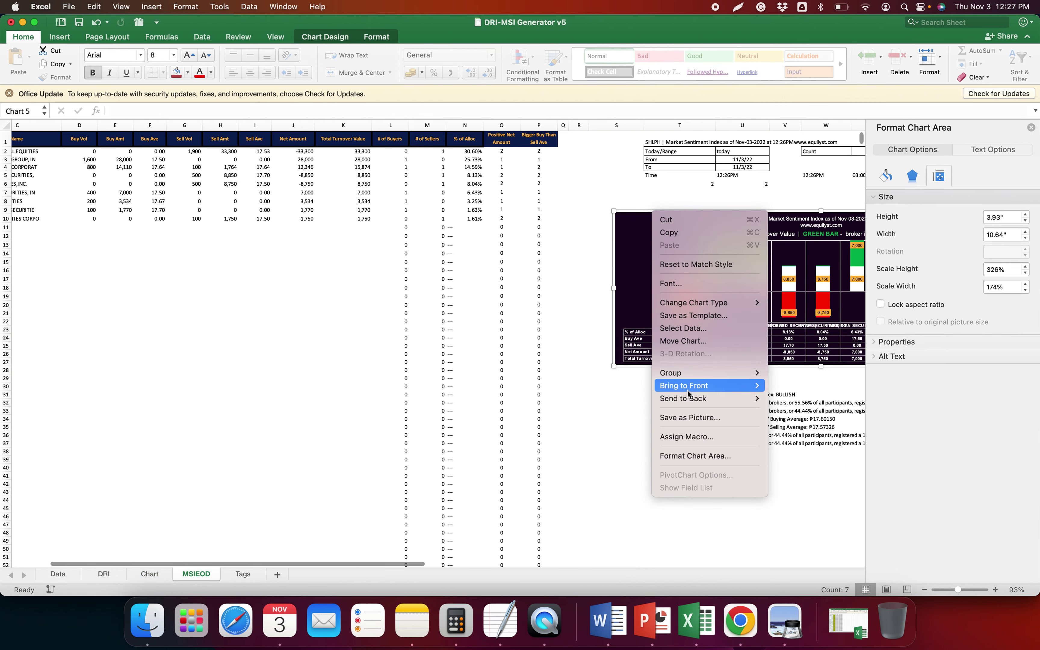
{"action": "left_click", "coordinate": [692, 418]}
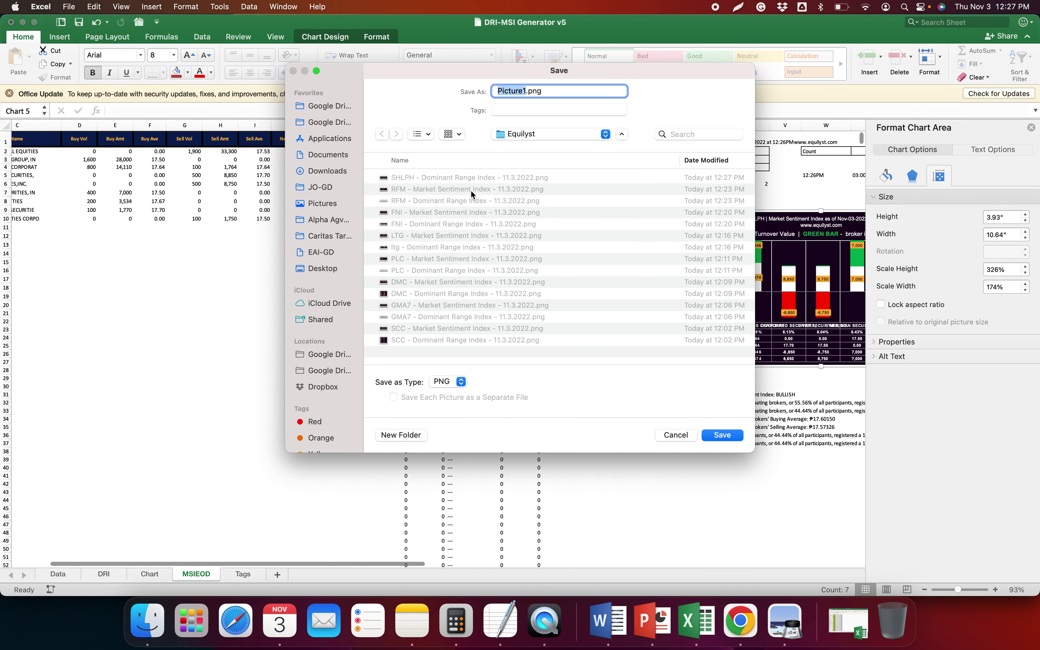
{"action": "left_click", "coordinate": [463, 188]}
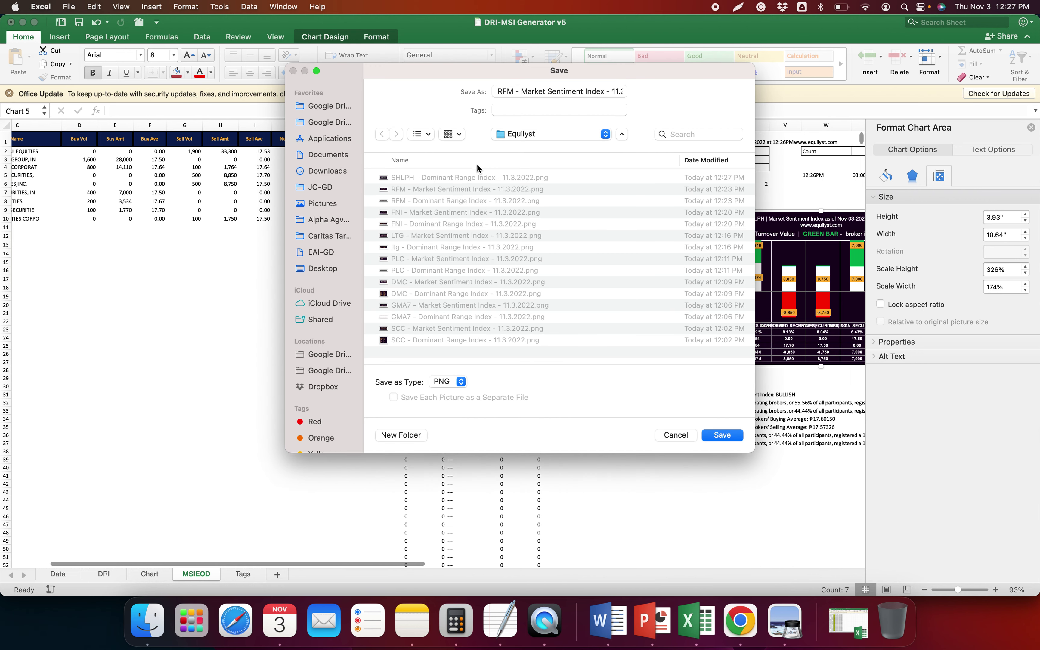
{"action": "double_click", "coordinate": [506, 93]}
{"action": "type", "text": "SHLPH"}
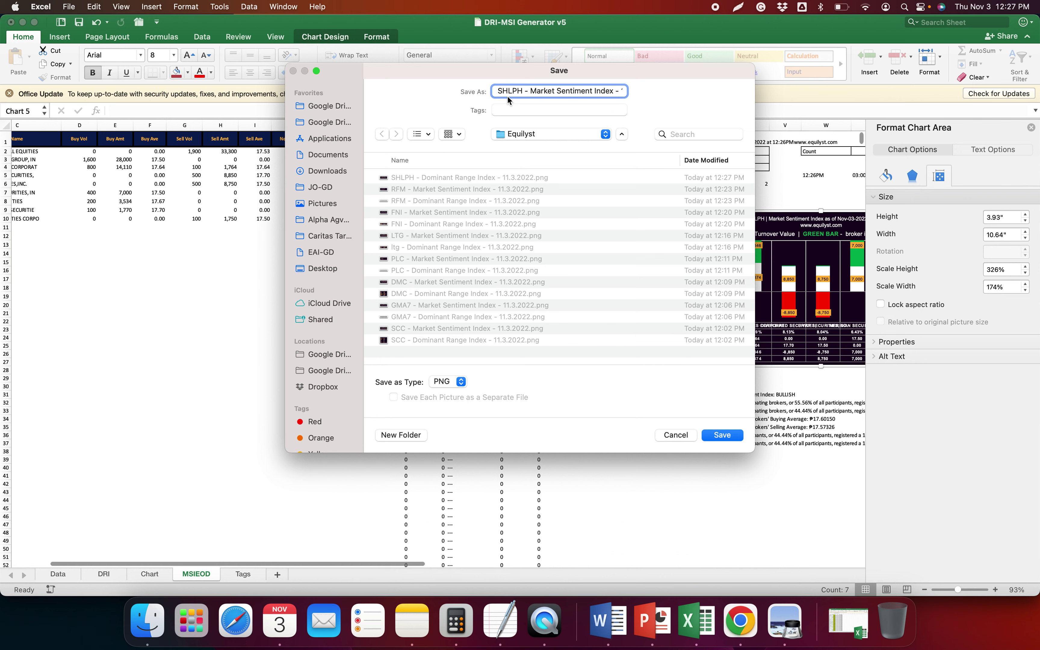
{"action": "key", "text": "Return"}
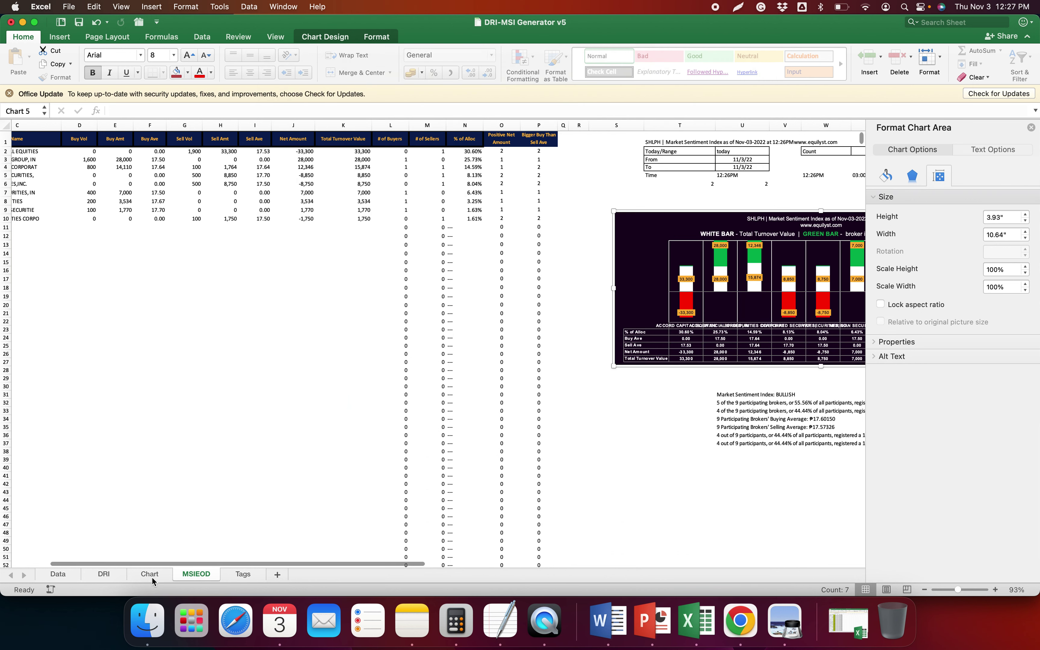
Save the Chart sheet's distribution chart, replacing the existing SHLPH Dominant Range Index PNG
{"action": "left_click", "coordinate": [152, 580]}
{"action": "left_click", "coordinate": [392, 153]}
{"action": "right_click", "coordinate": [403, 151]}
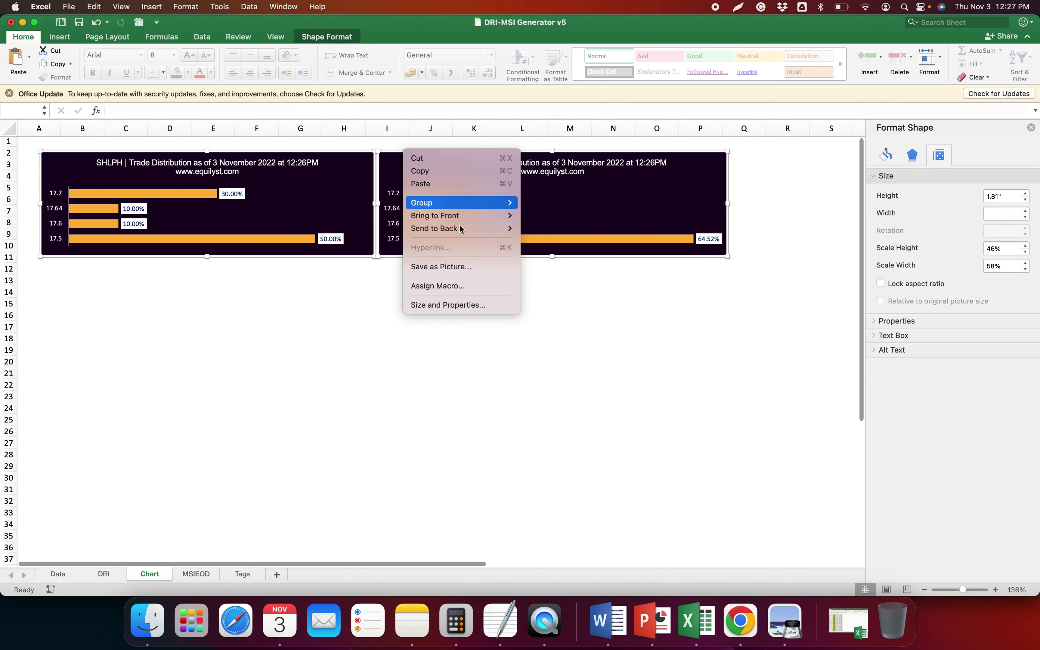
{"action": "left_click", "coordinate": [479, 270]}
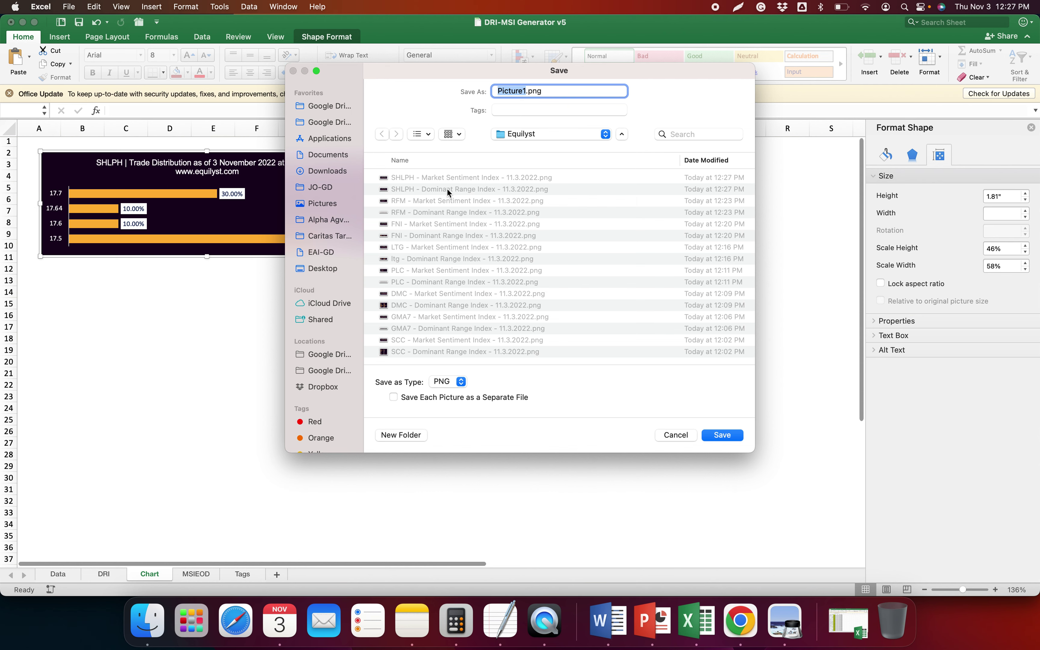
{"action": "left_click", "coordinate": [447, 190]}
{"action": "left_click", "coordinate": [719, 435]}
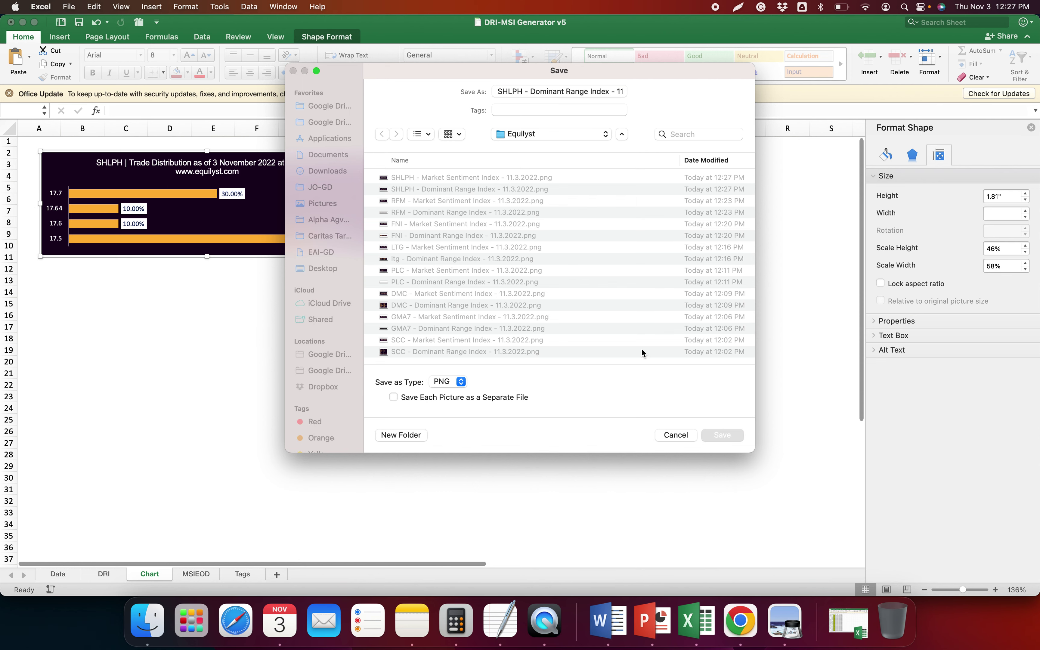
{"action": "left_click", "coordinate": [554, 323]}
{"action": "left_click", "coordinate": [381, 449]}
Check the top 10 dividend yield list, then load MER on the COL Financial trades page
{"action": "left_click", "coordinate": [738, 629]}
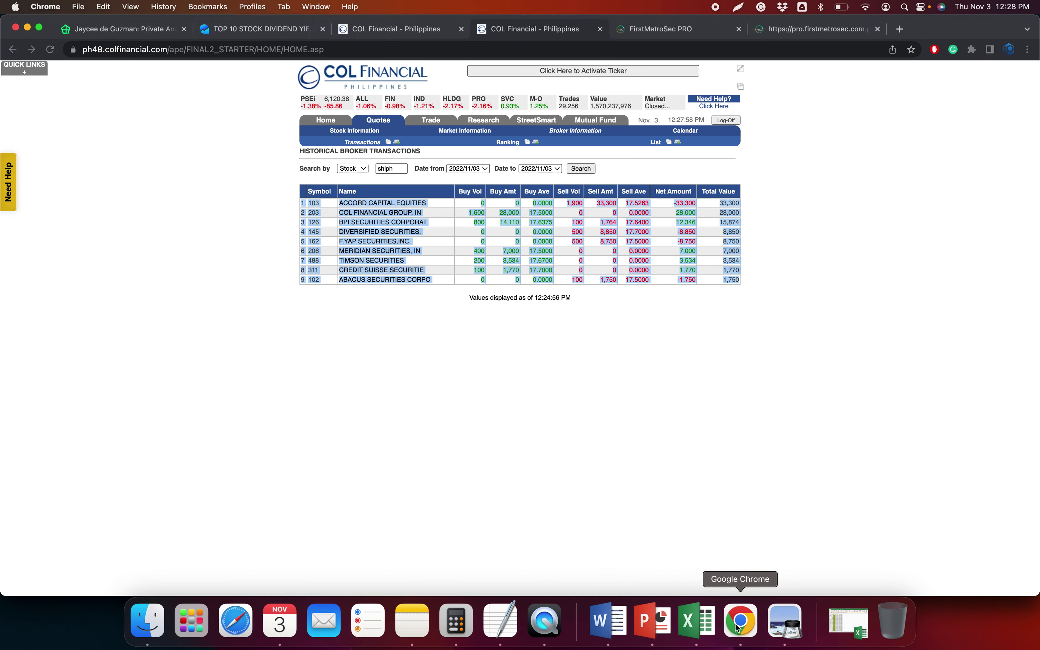
{"action": "left_click", "coordinate": [262, 29]}
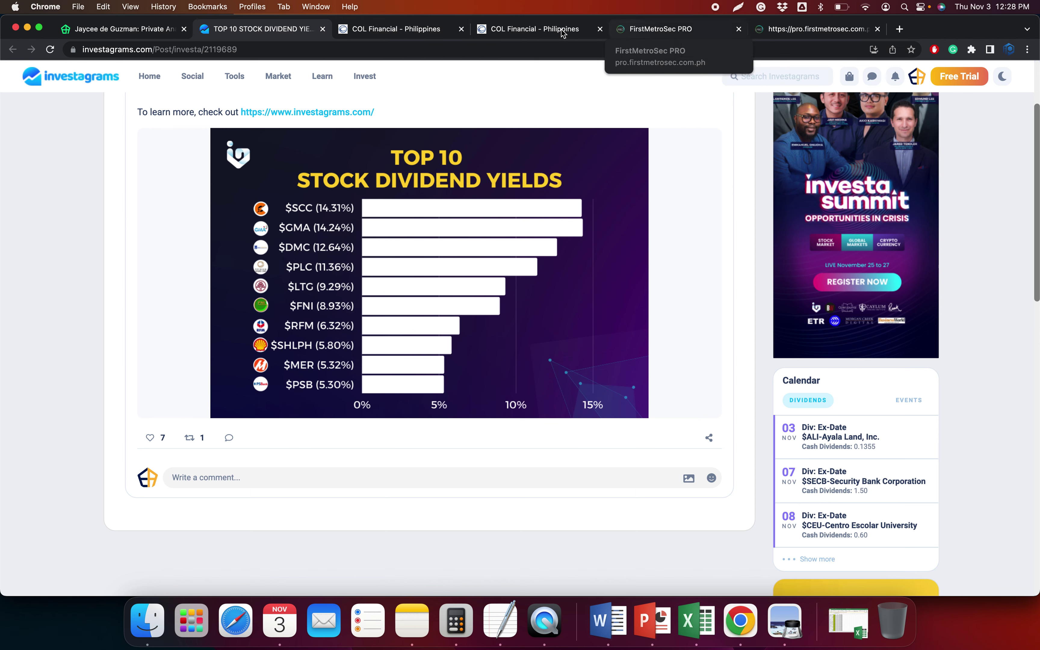
{"action": "left_click", "coordinate": [408, 33]}
{"action": "left_click", "coordinate": [367, 183]}
{"action": "key", "text": "cmd+a"}
{"action": "type", "text": "mer"}
{"action": "key", "text": "Return"}
Replace shlph with mer in the historical broker transactions search, then go to FirstMetroSec PRO
{"action": "left_click", "coordinate": [516, 30]}
{"action": "double_click", "coordinate": [388, 169]}
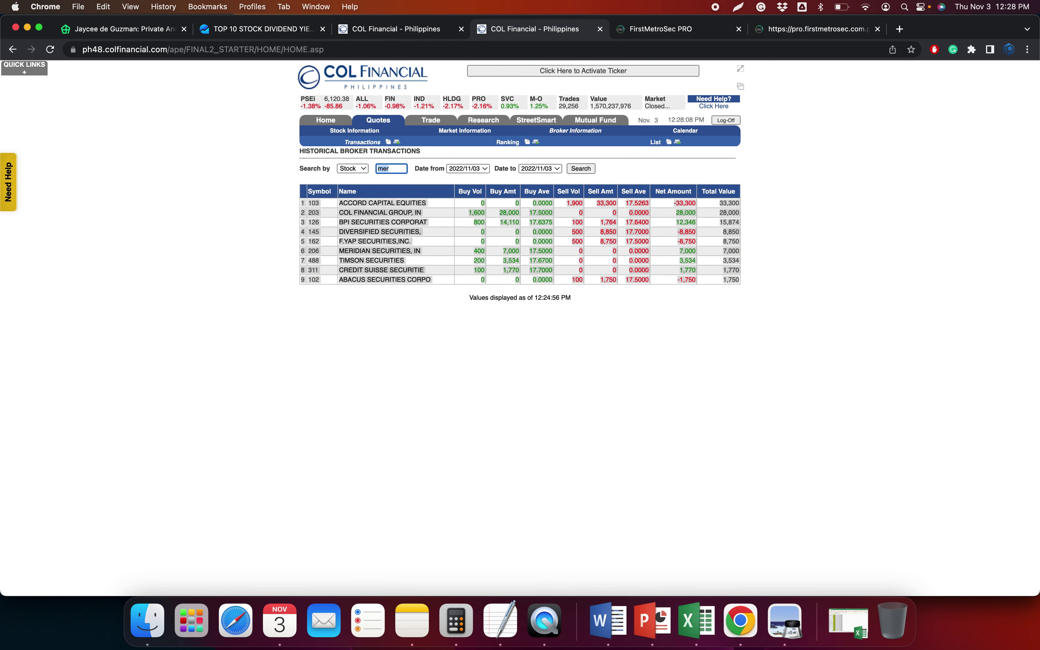
{"action": "type", "text": "mer"}
{"action": "key", "text": "Return"}
{"action": "left_click", "coordinate": [788, 30]}
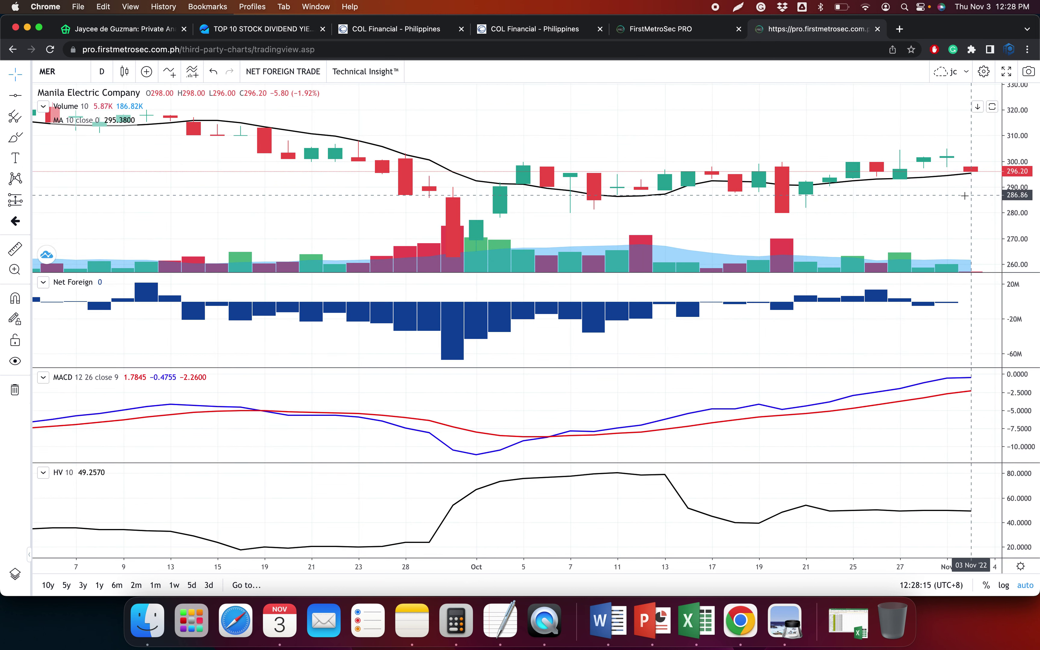
Draw horizontal price levels at 301.26 and 280.18 on the MER chart
{"action": "scroll", "coordinate": [963, 196], "scroll_direction": "right", "scroll_amount": 3}
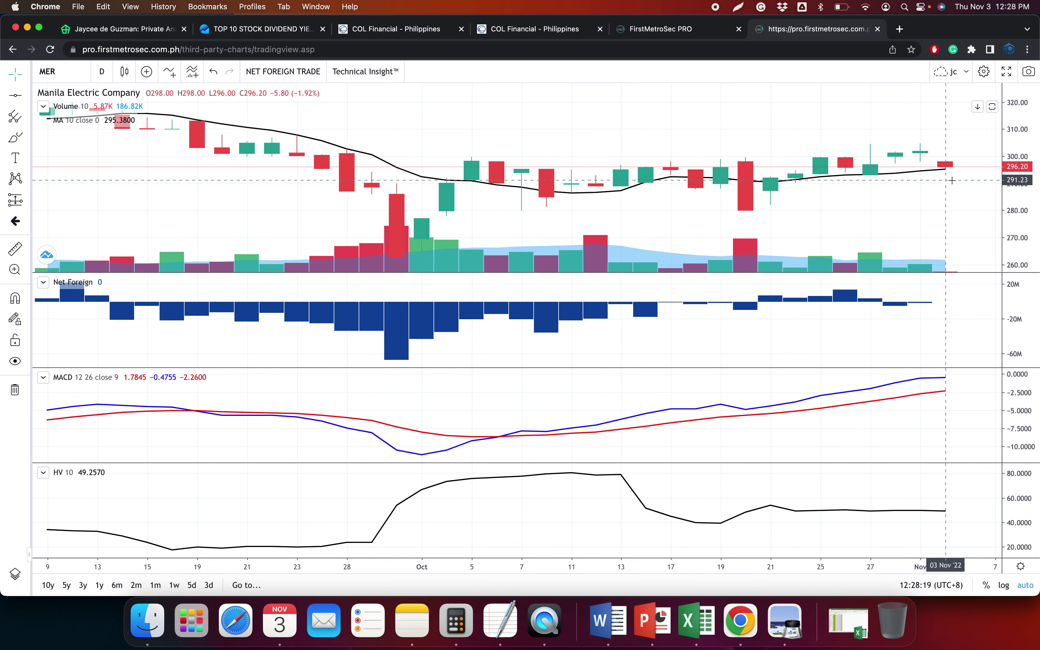
{"action": "left_click", "coordinate": [20, 97]}
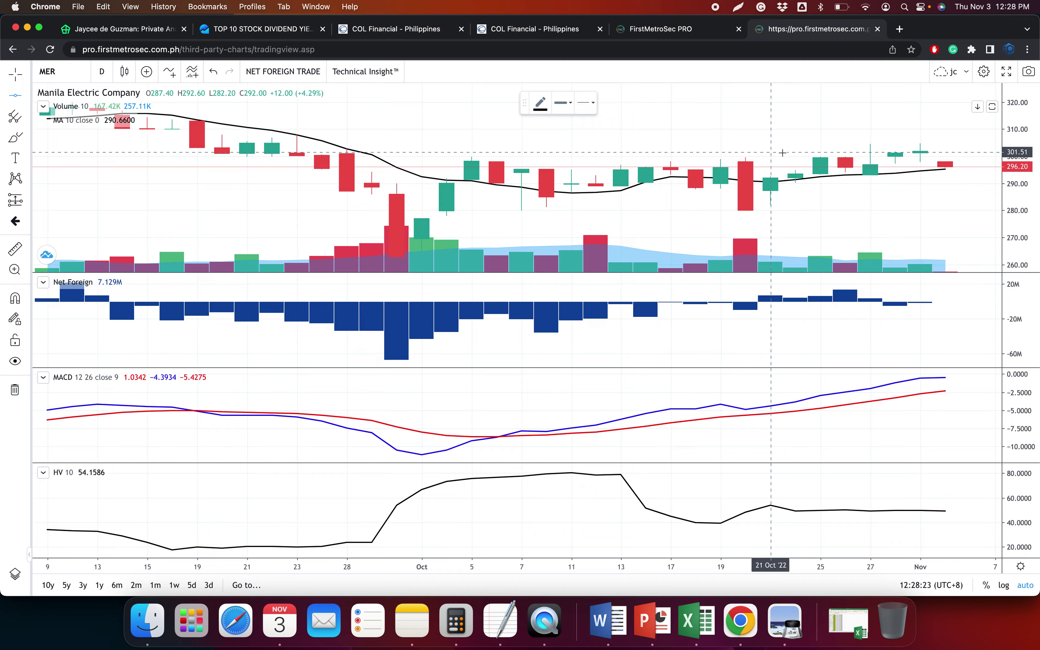
{"action": "scroll", "coordinate": [782, 152], "scroll_direction": "down", "scroll_amount": 5}
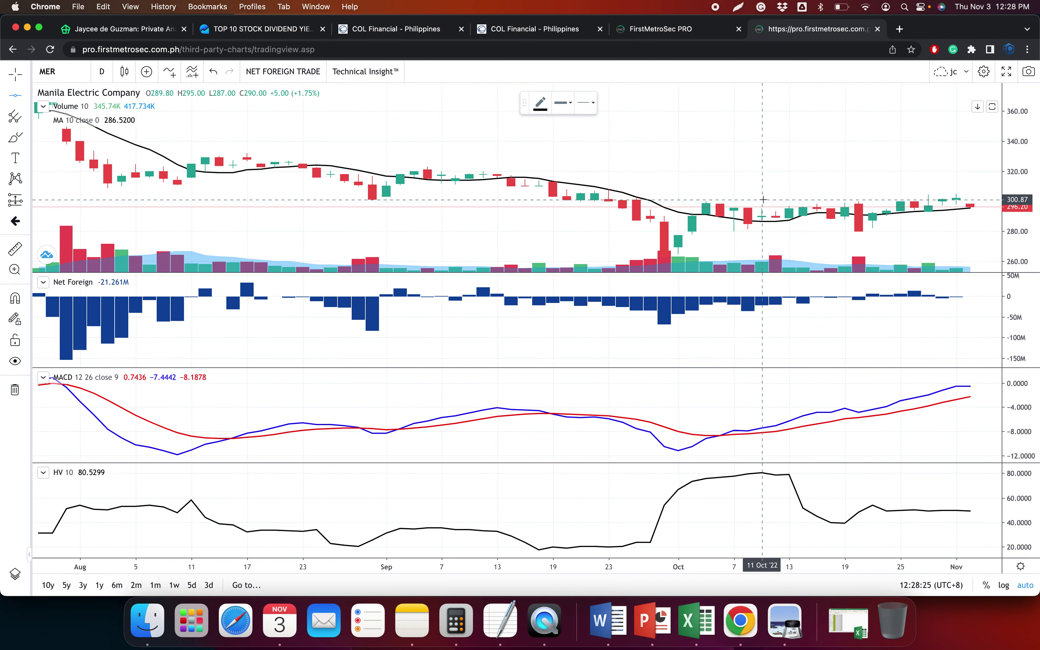
{"action": "left_click", "coordinate": [764, 200]}
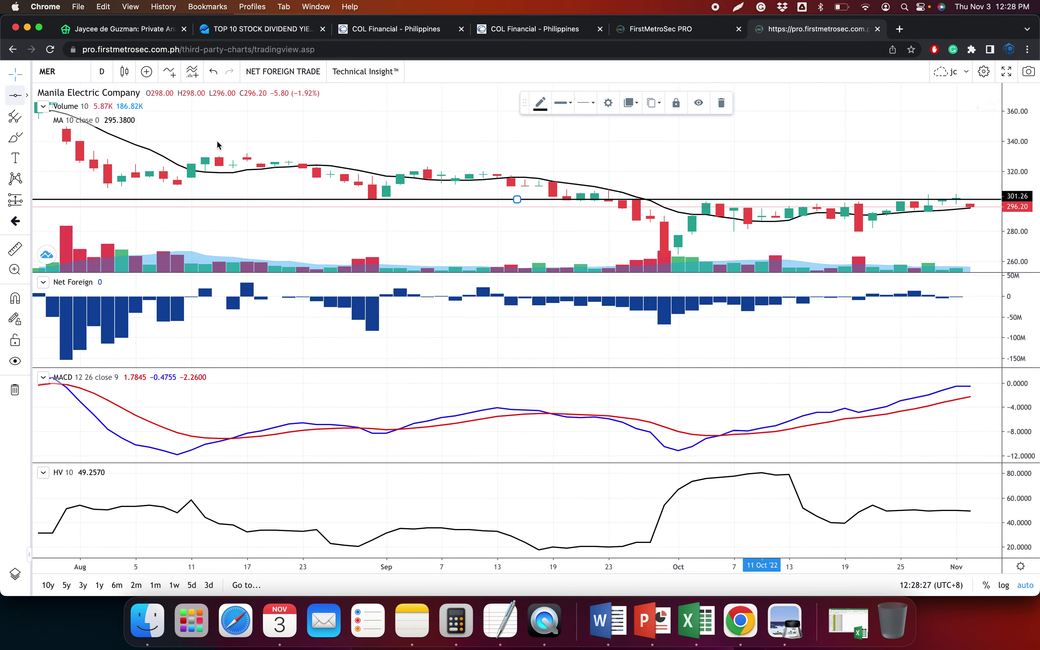
{"action": "scroll", "coordinate": [773, 228], "scroll_direction": "up", "scroll_amount": 5}
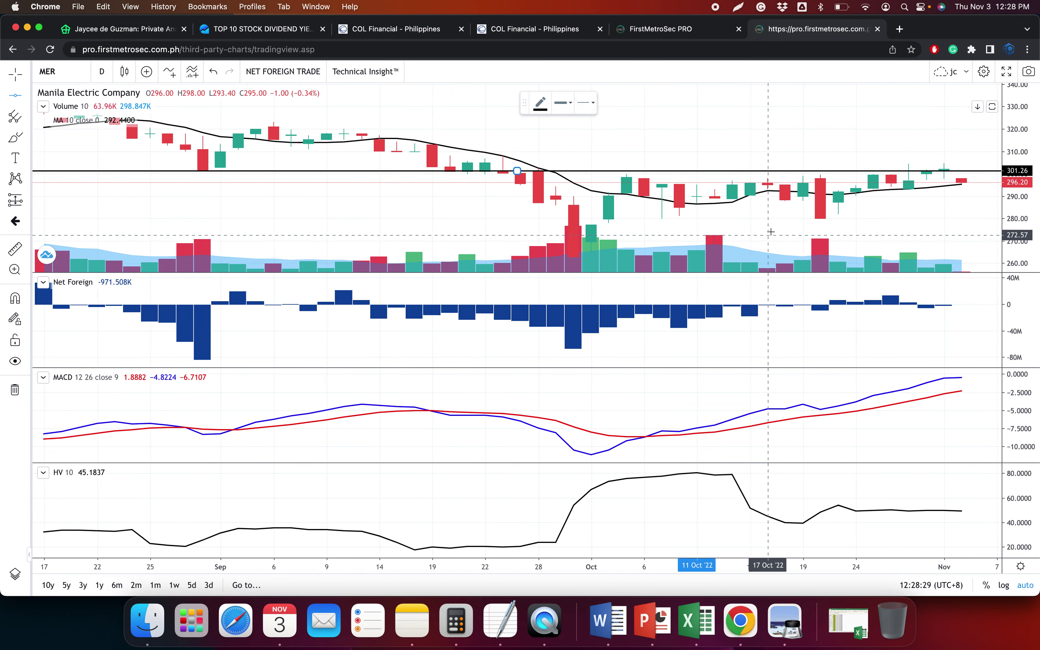
{"action": "left_click", "coordinate": [798, 215]}
Add a level near 329.88, then select all MER trades in COL Financial Time and Sales
{"action": "scroll", "coordinate": [754, 235], "scroll_direction": "down", "scroll_amount": 3}
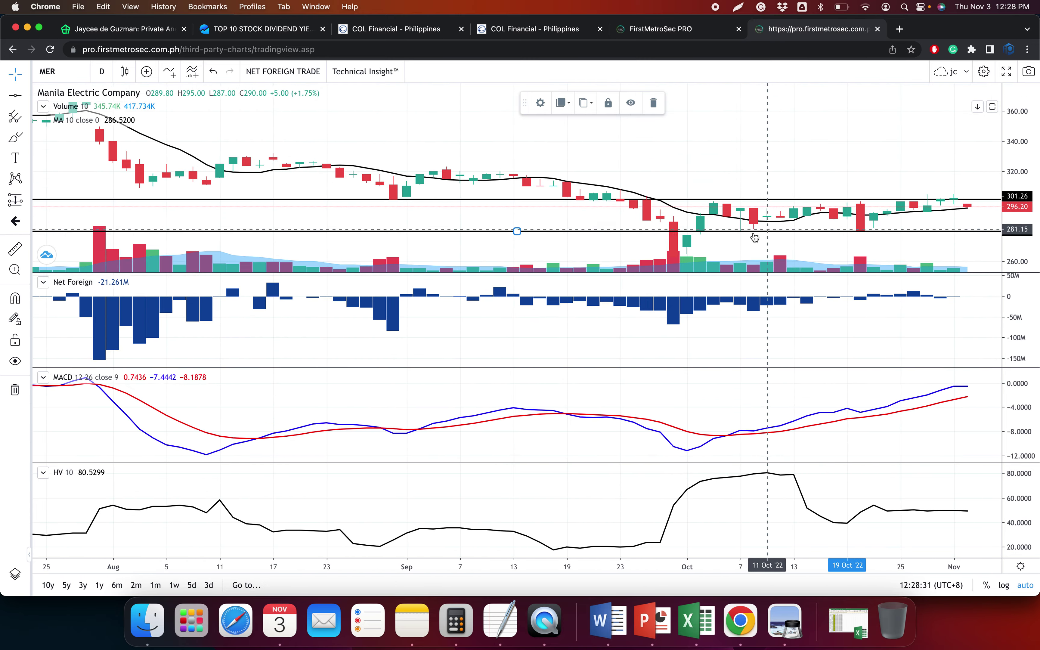
{"action": "scroll", "coordinate": [715, 253], "scroll_direction": "down", "scroll_amount": 6}
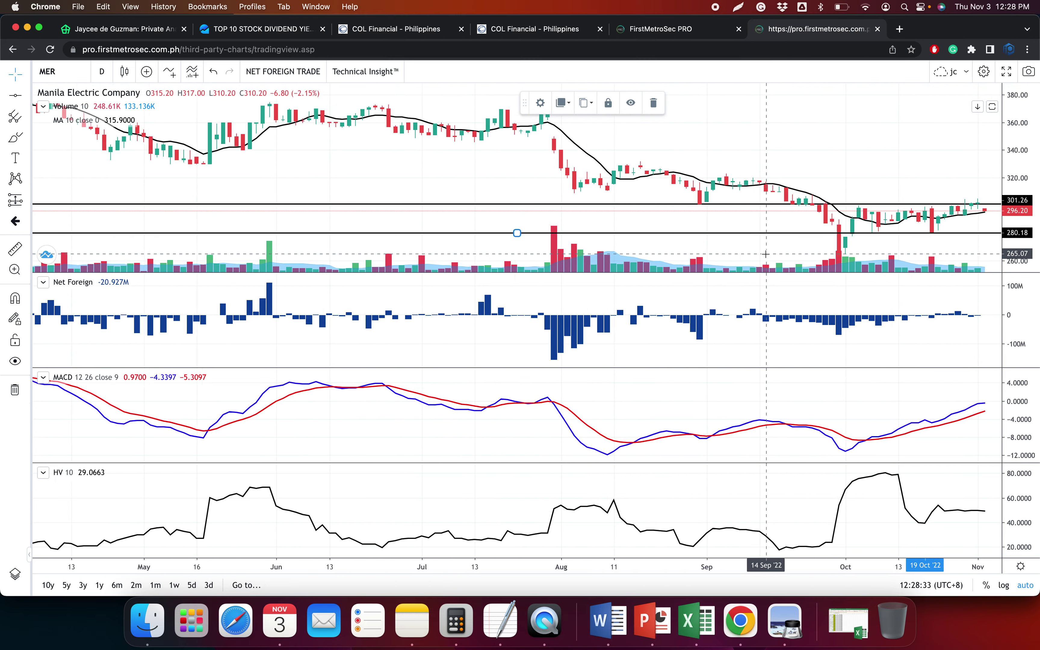
{"action": "scroll", "coordinate": [765, 254], "scroll_direction": "down", "scroll_amount": 2}
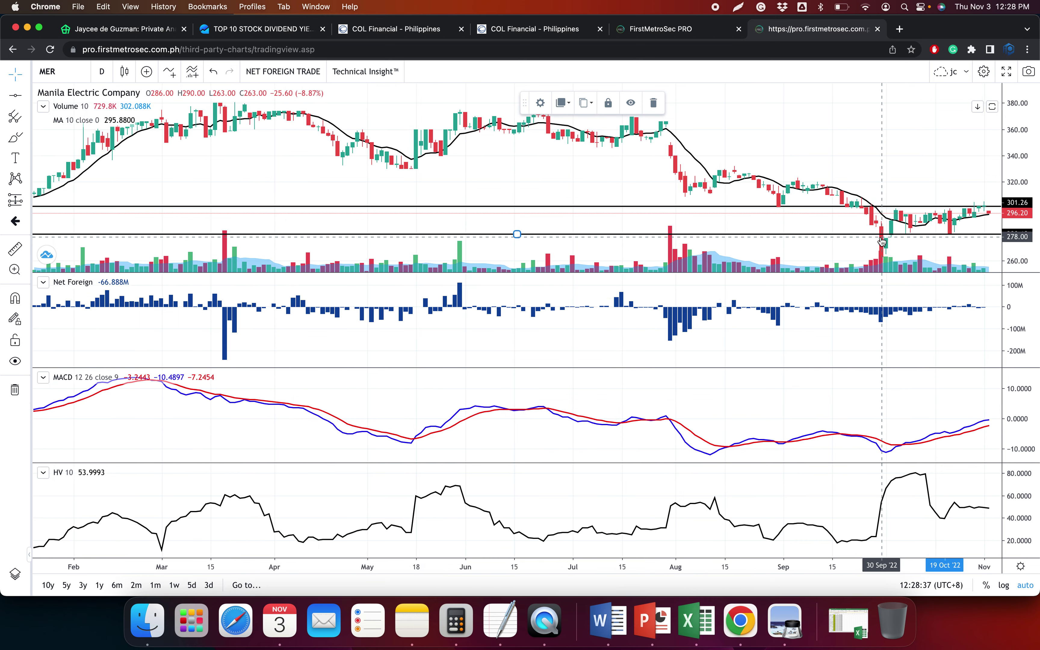
{"action": "scroll", "coordinate": [898, 258], "scroll_direction": "up", "scroll_amount": 5}
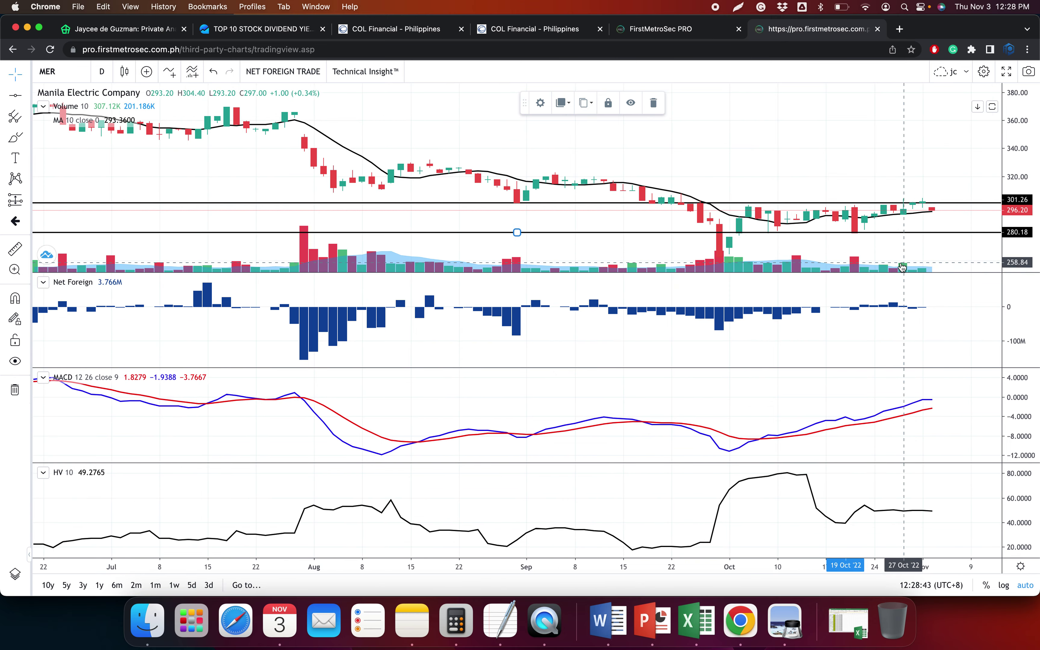
{"action": "left_click", "coordinate": [458, 162]}
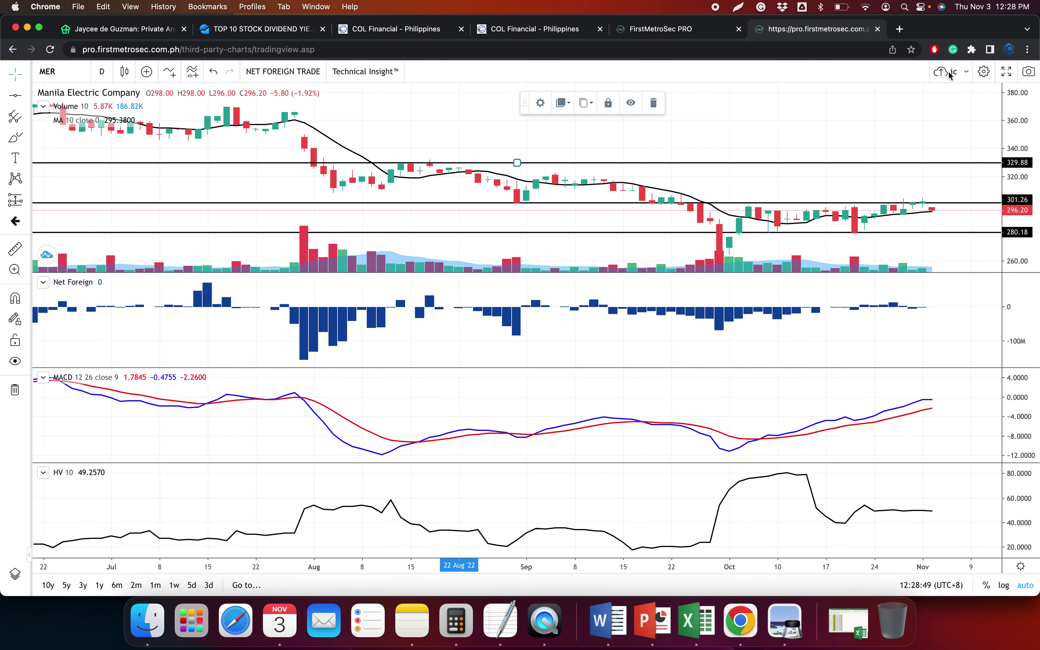
{"action": "scroll", "coordinate": [929, 240], "scroll_direction": "up", "scroll_amount": 5}
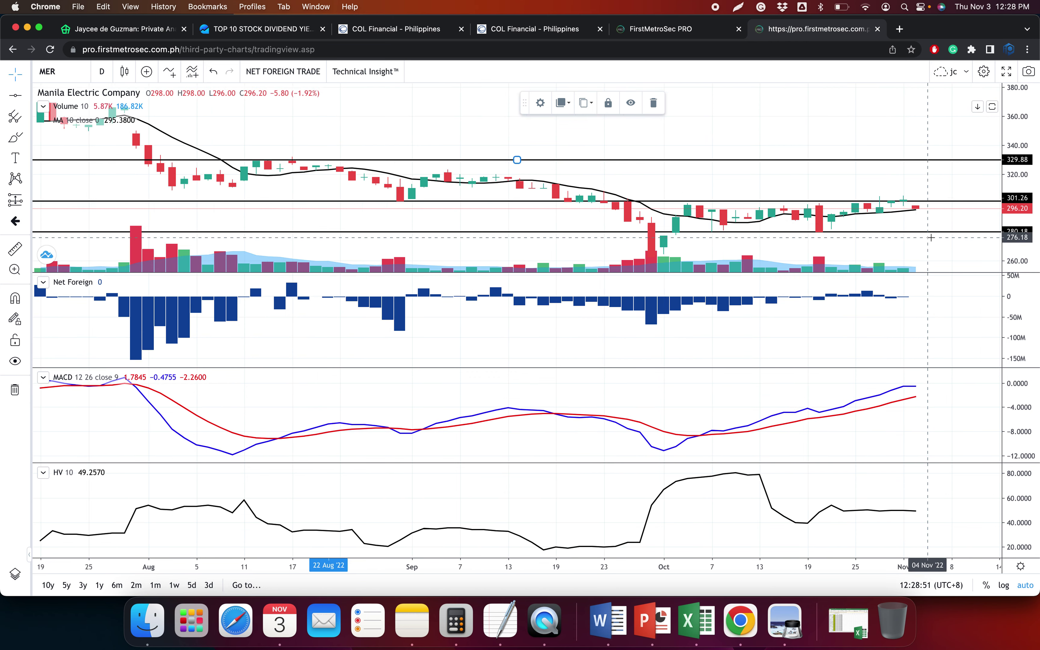
{"action": "scroll", "coordinate": [863, 361], "scroll_direction": "up", "scroll_amount": 2}
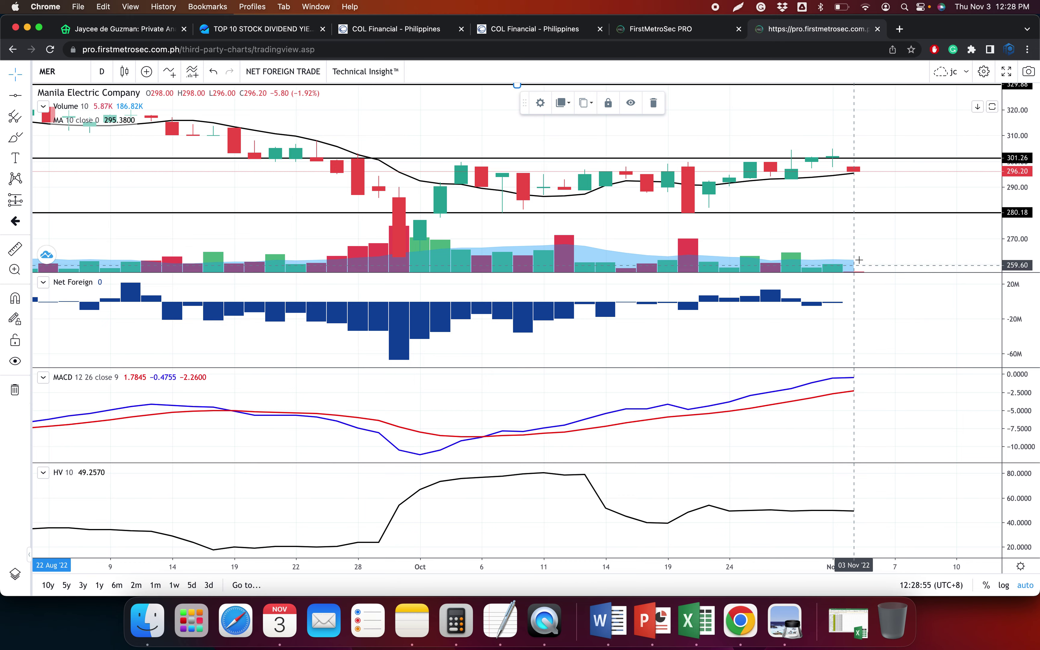
{"action": "scroll", "coordinate": [873, 262], "scroll_direction": "down", "scroll_amount": 2}
{"action": "scroll", "coordinate": [874, 260], "scroll_direction": "down", "scroll_amount": 4}
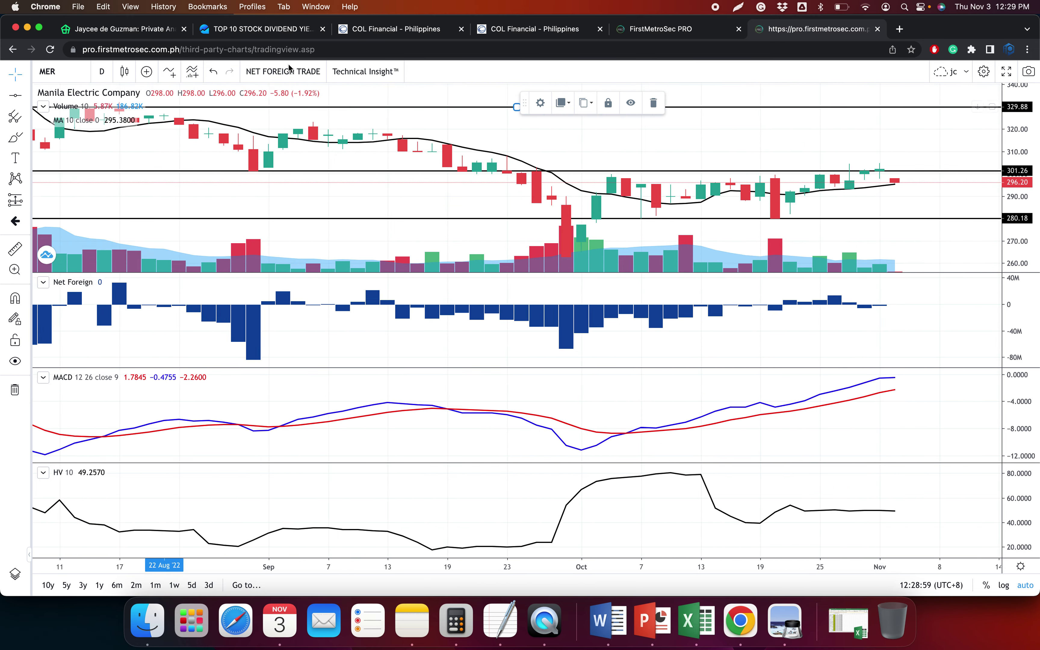
{"action": "left_click", "coordinate": [389, 31]}
{"action": "left_click_drag", "start_coordinate": [418, 168], "coordinate": [733, 389]}
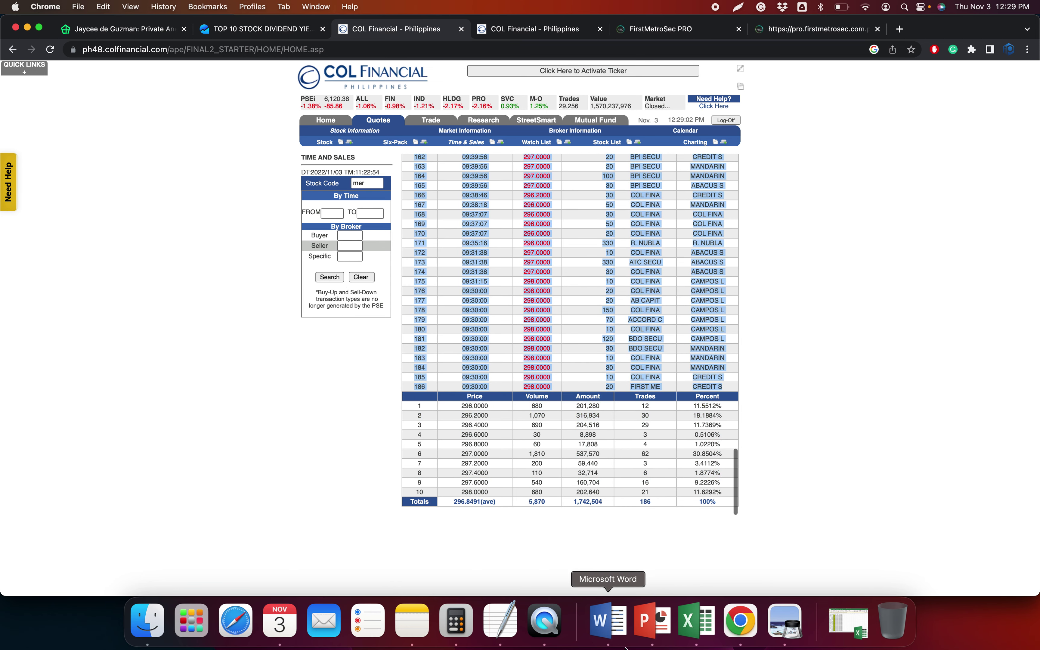
Paste MER's trades as text into the generator and enter mer as the stock symbol
{"action": "left_click", "coordinate": [697, 621]}
{"action": "key", "text": "ctrl+super+v"}
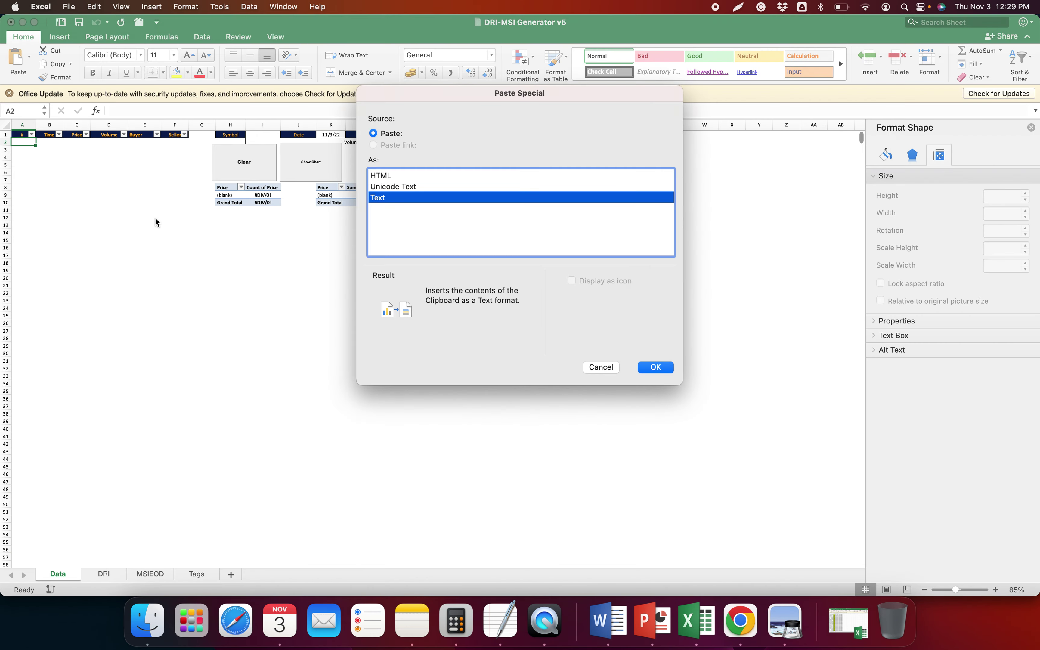
{"action": "key", "text": "Return"}
{"action": "type", "text": "mer"}
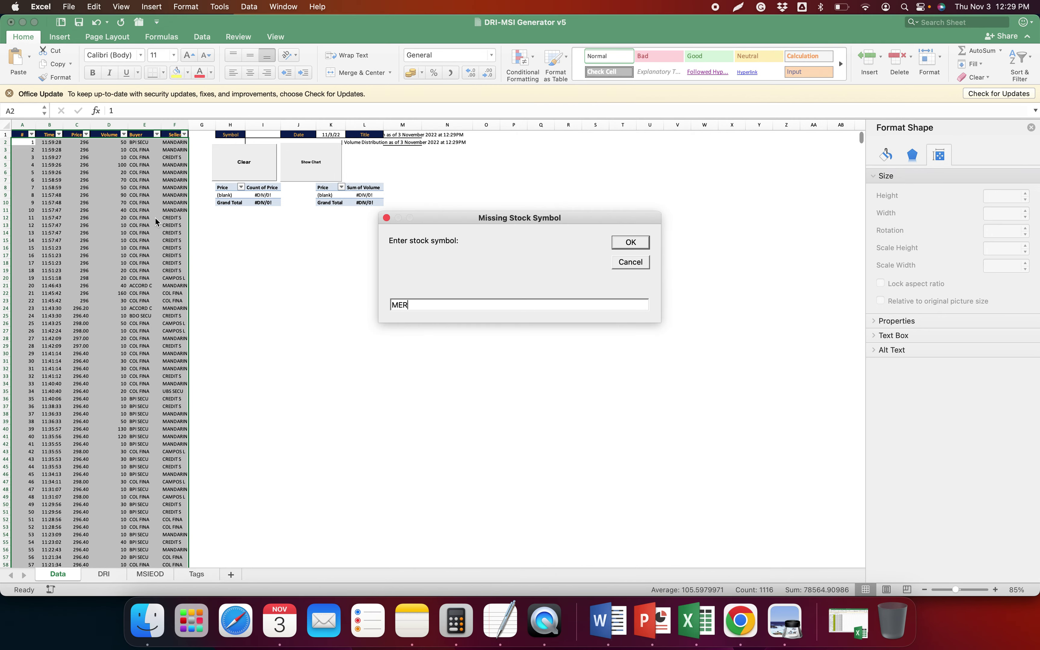
{"action": "key", "text": "Return"}
Copy the ten-row COL price summary and paste it as text on the DRI sheet
{"action": "key", "text": "super+Tab"}
{"action": "left_click_drag", "start_coordinate": [413, 409], "coordinate": [724, 495]}
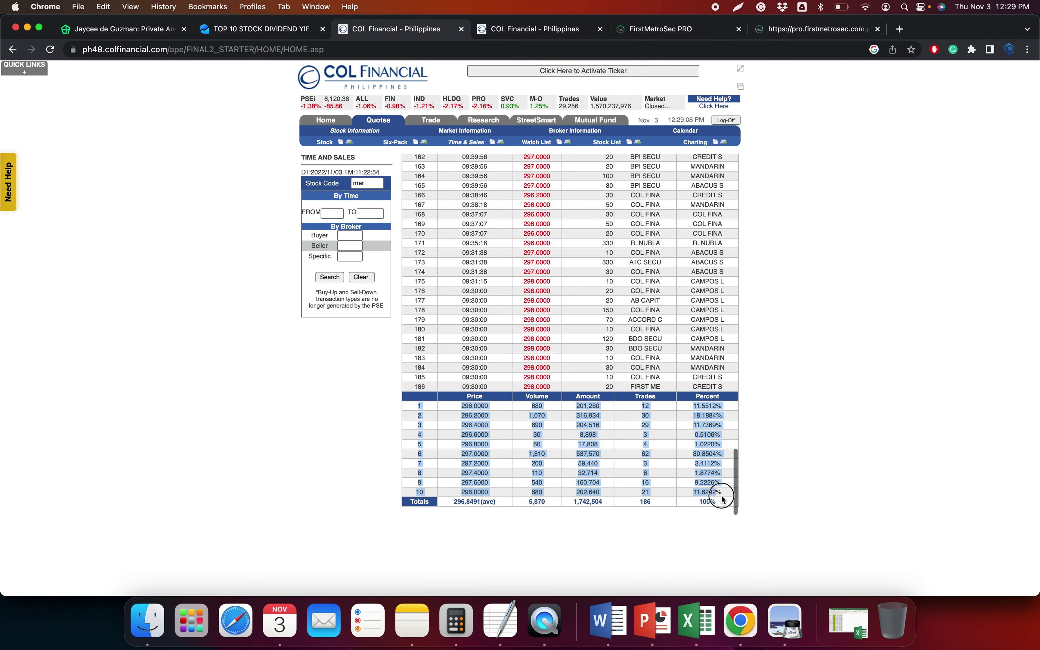
{"action": "key", "text": "super+Tab"}
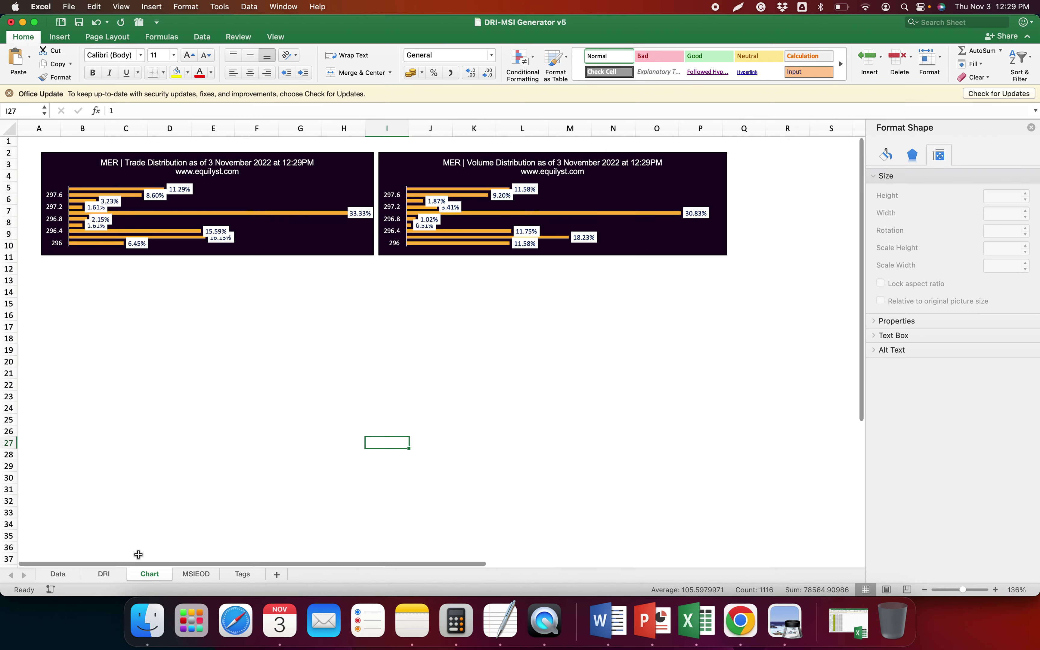
{"action": "left_click", "coordinate": [117, 575]}
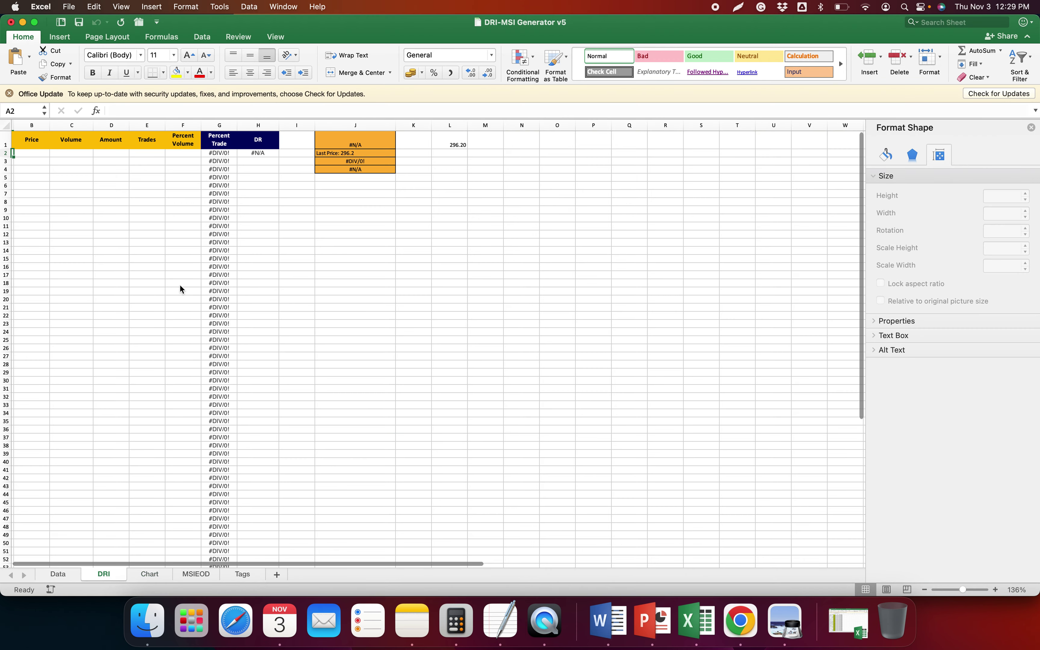
{"action": "key", "text": "ctrl+super+v"}
{"action": "key", "text": "Return"}
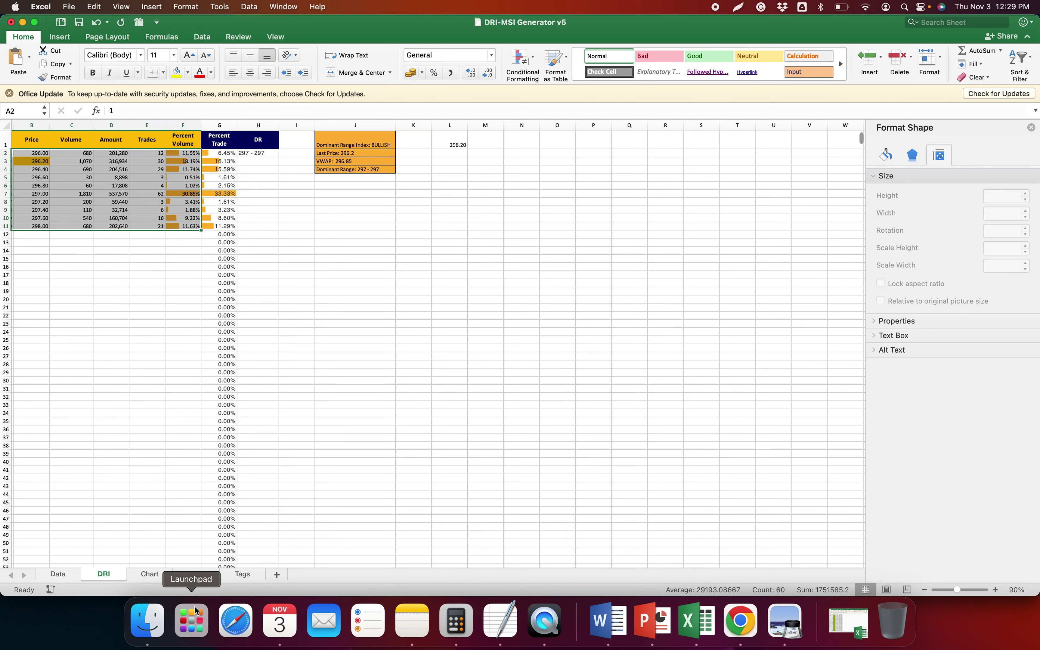
{"action": "left_click", "coordinate": [197, 575]}
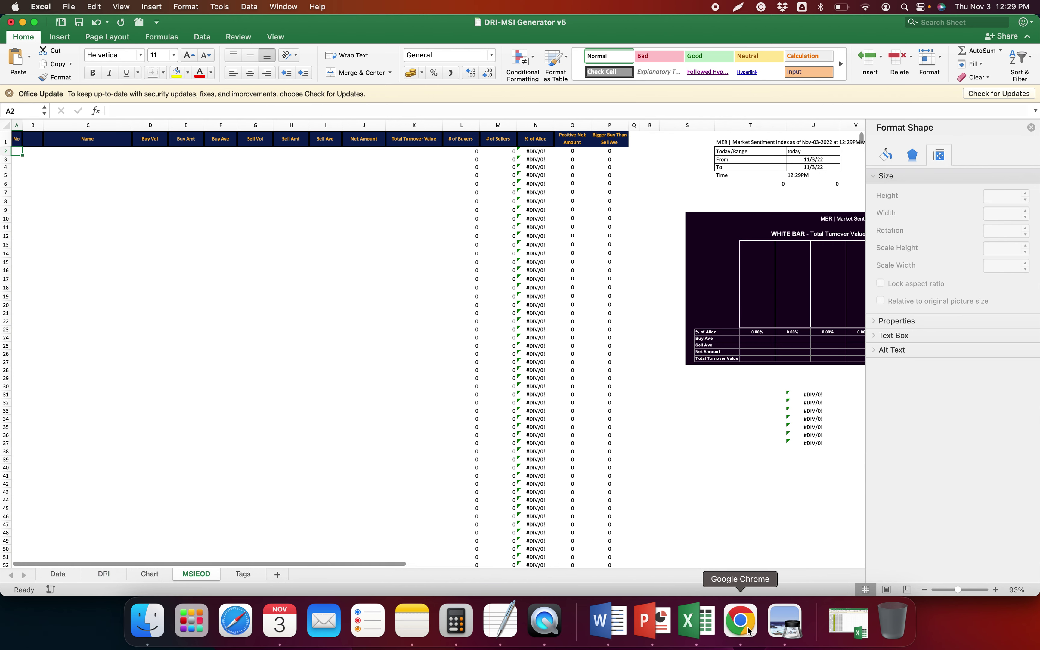
Copy MER's Historical Broker Transactions table and paste it as text into MSIEOD
{"action": "left_click", "coordinate": [740, 622]}
{"action": "left_click", "coordinate": [526, 29]}
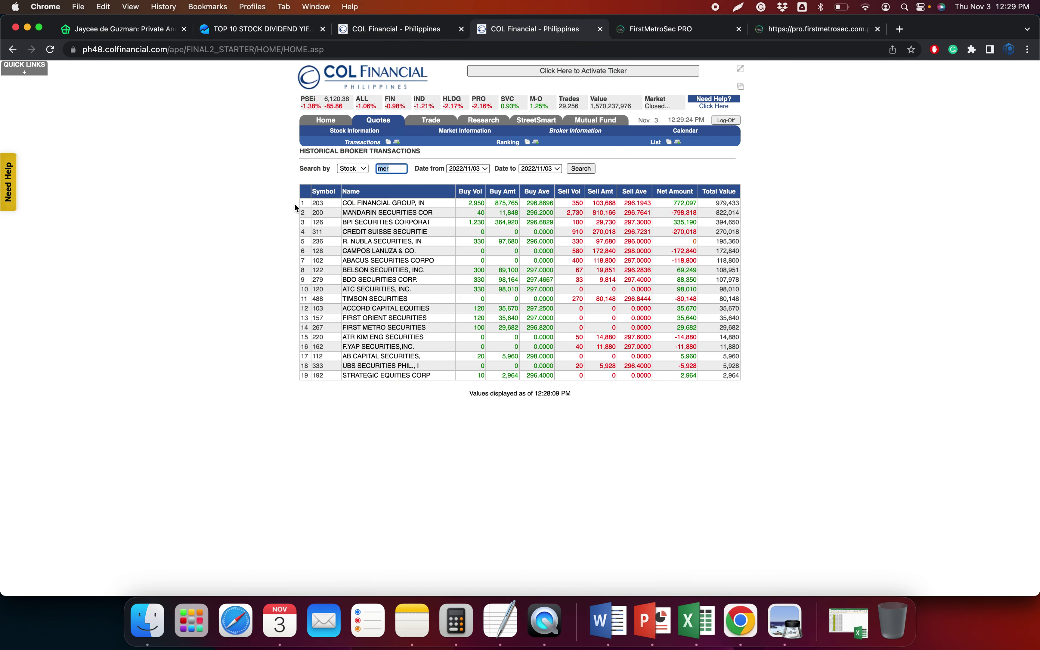
{"action": "left_click_drag", "start_coordinate": [304, 205], "coordinate": [739, 377]}
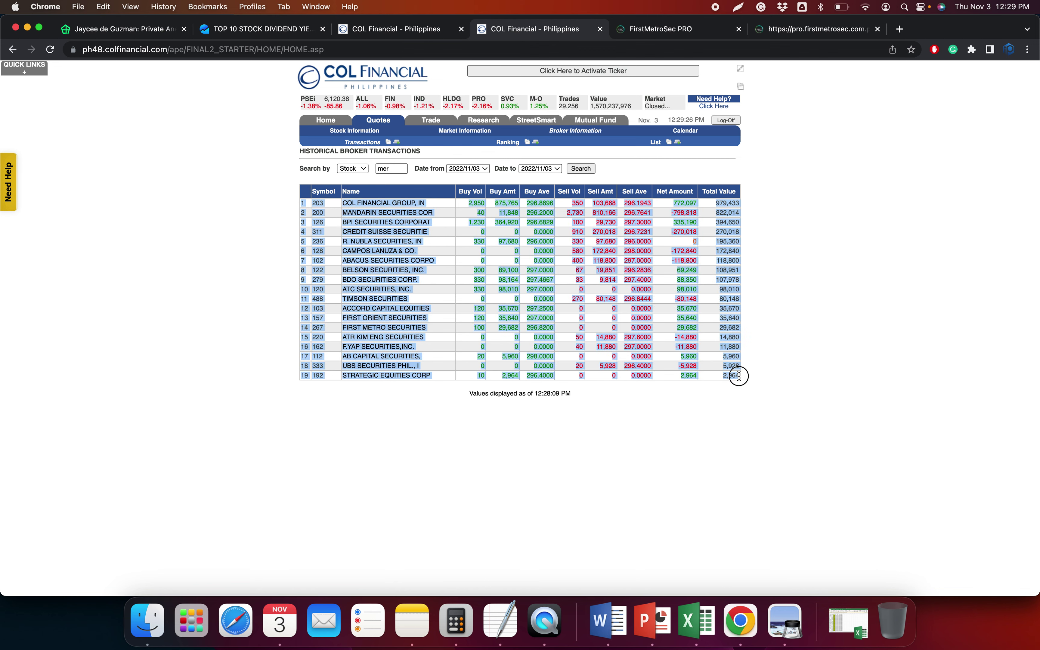
{"action": "key", "text": "super+c"}
{"action": "key", "text": "super+Tab"}
{"action": "key", "text": "ctrl+super+v"}
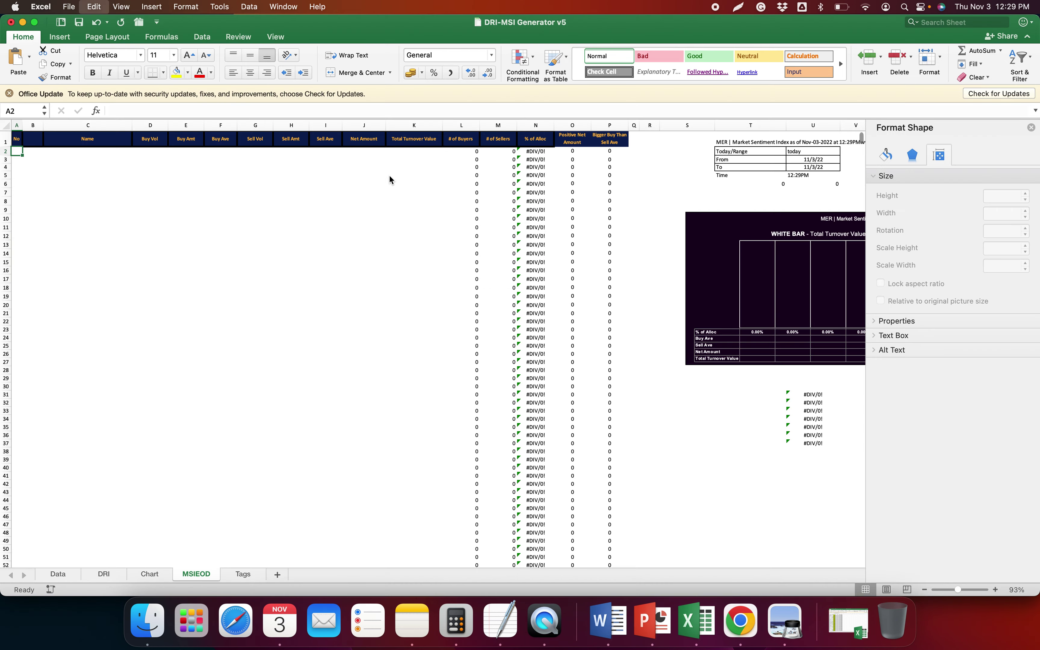
{"action": "key", "text": "Return"}
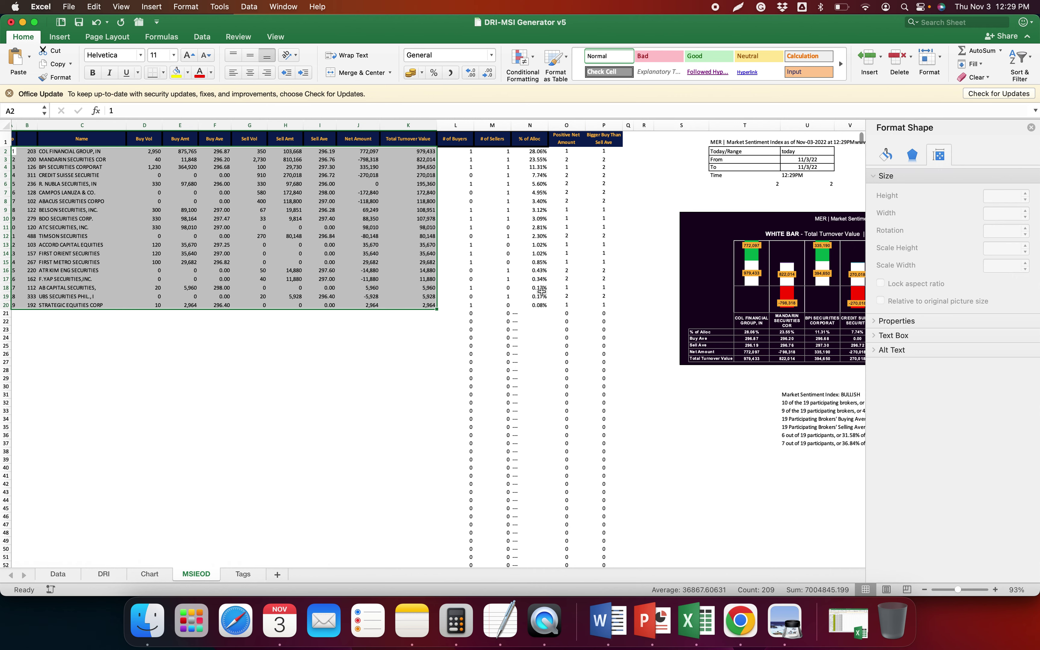
{"action": "scroll", "coordinate": [541, 292], "scroll_direction": "right", "scroll_amount": 5}
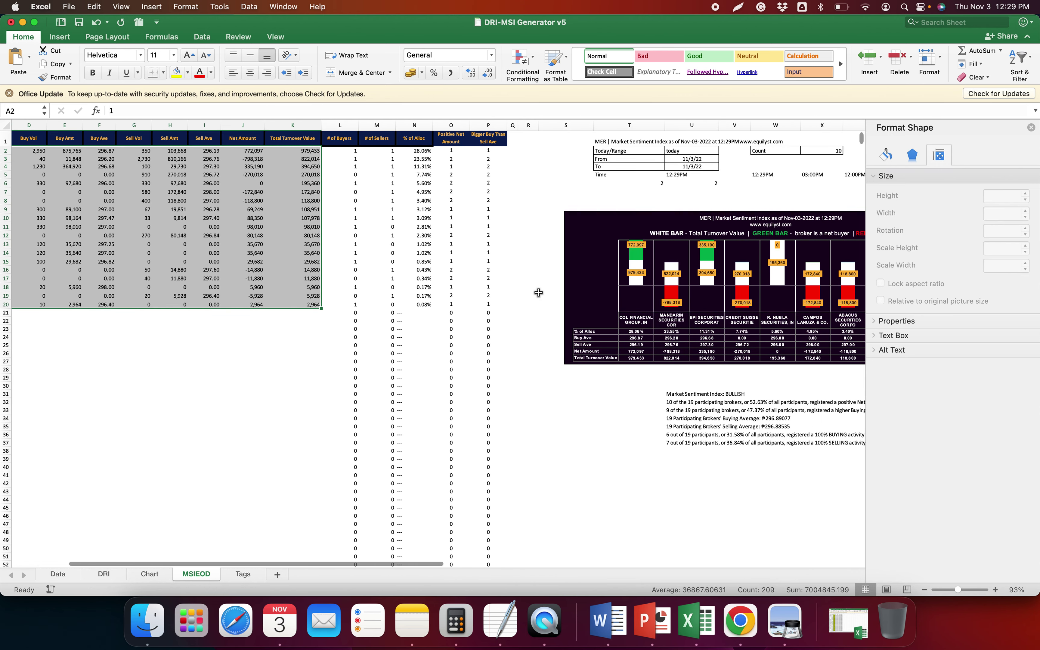
{"action": "scroll", "coordinate": [538, 292], "scroll_direction": "left", "scroll_amount": 1}
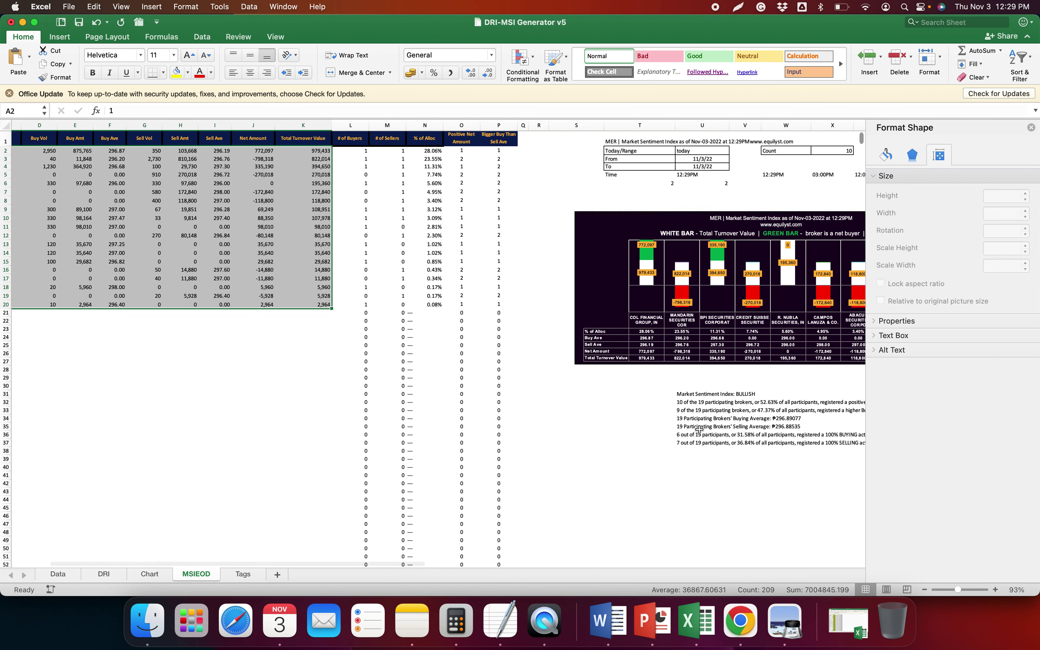
{"action": "left_click", "coordinate": [692, 426]}
Scale both distribution charts on the Chart sheet to 70% height
{"action": "left_click", "coordinate": [150, 574]}
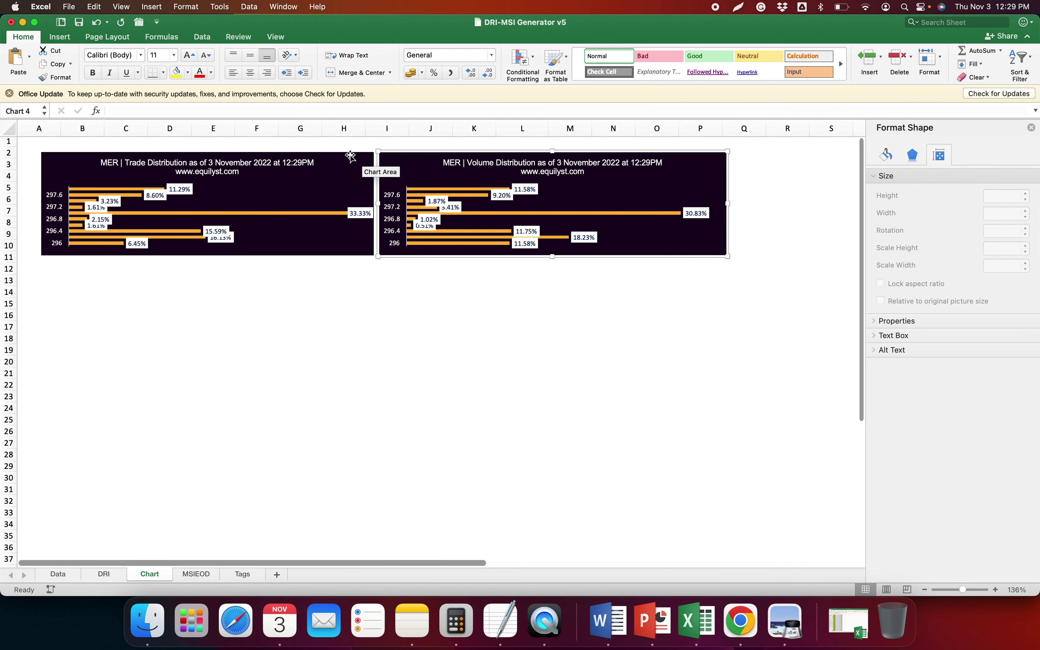
{"action": "left_click", "coordinate": [359, 155]}
{"action": "left_click", "coordinate": [372, 158], "text": "shift"}
{"action": "right_click", "coordinate": [372, 158]}
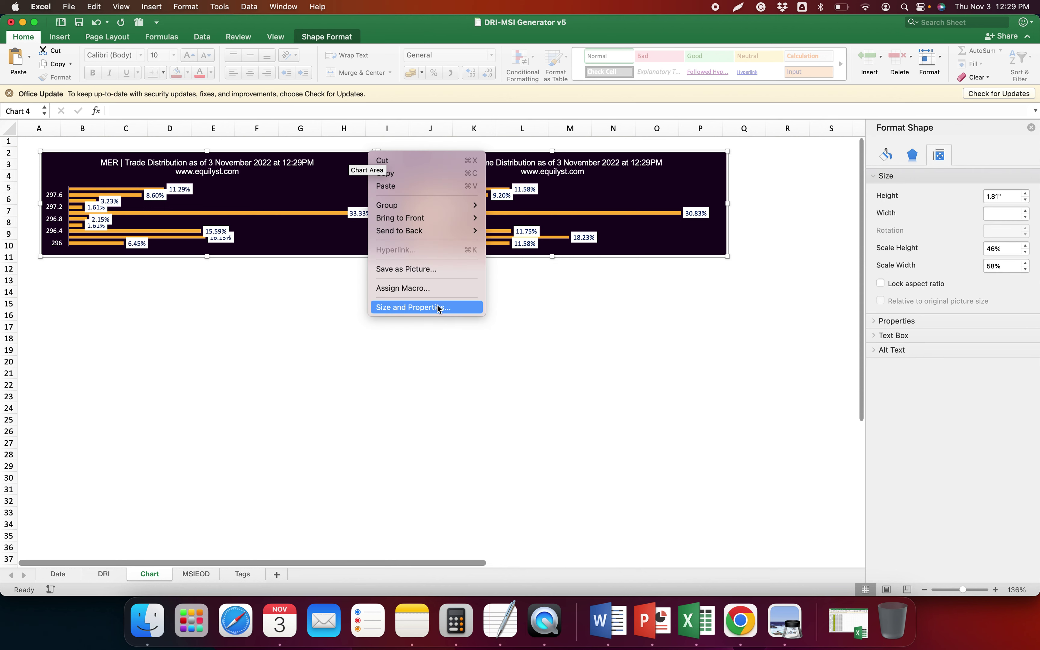
{"action": "left_click", "coordinate": [434, 304]}
{"action": "left_click_drag", "start_coordinate": [1008, 250], "coordinate": [866, 245]}
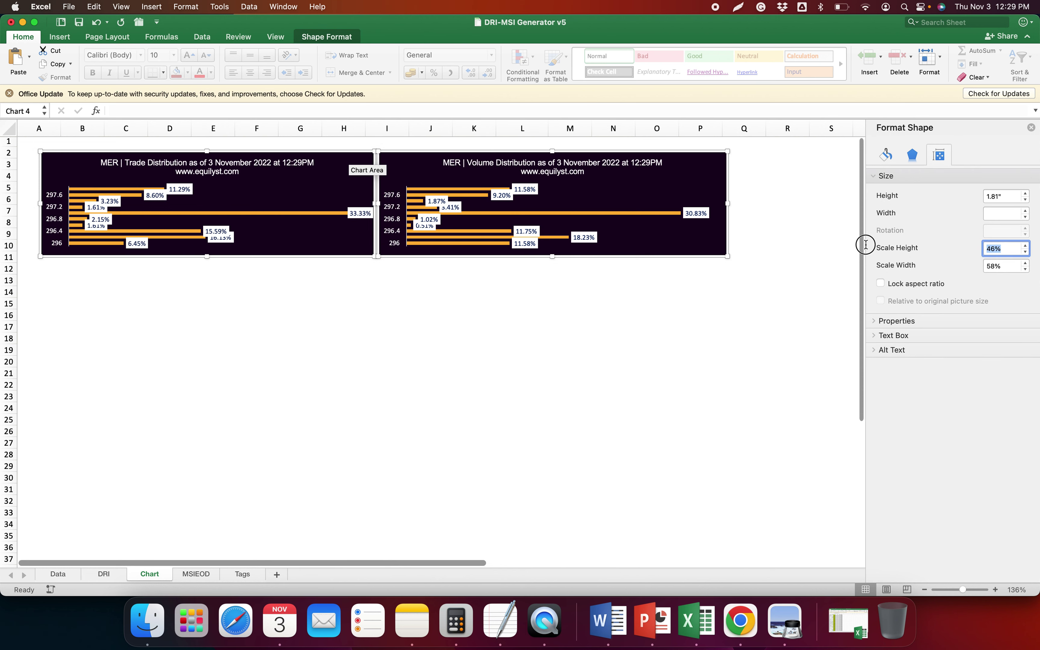
{"action": "type", "text": "100"}
{"action": "key", "text": "Return"}
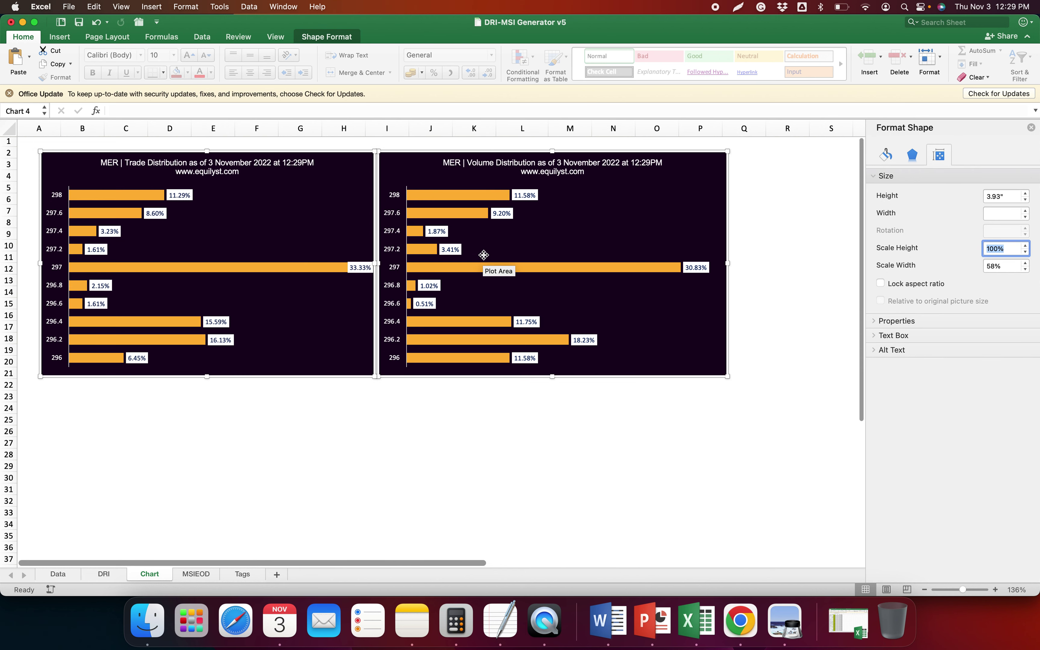
{"action": "type", "text": "70"}
{"action": "key", "text": "Return"}
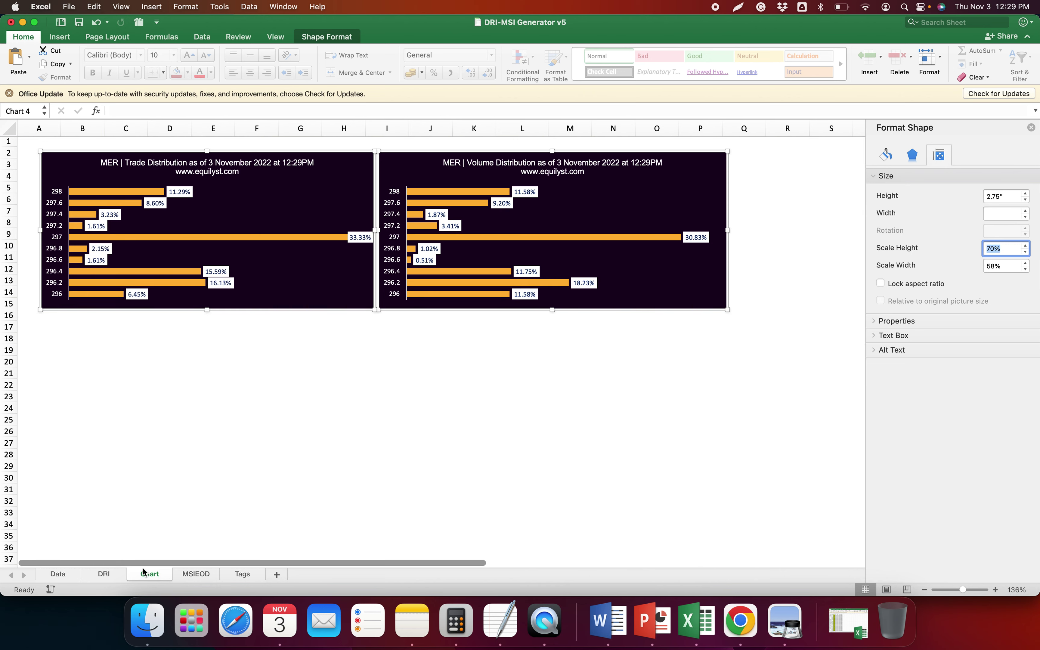
{"action": "left_click", "coordinate": [118, 575]}
{"action": "left_click_drag", "start_coordinate": [361, 146], "coordinate": [355, 170]}
Paste MER's Dominant Range summary from DRI J1:J4 under the MER heading in TextEdit
{"action": "key", "text": "super+c"}
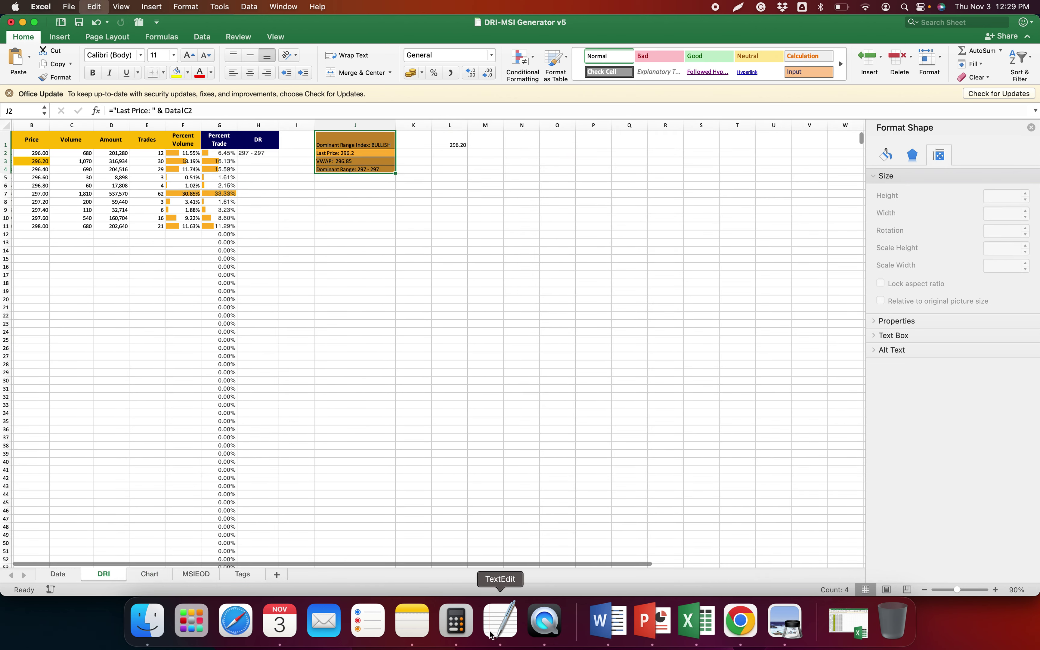
{"action": "left_click", "coordinate": [500, 619]}
{"action": "key", "text": "super+v"}
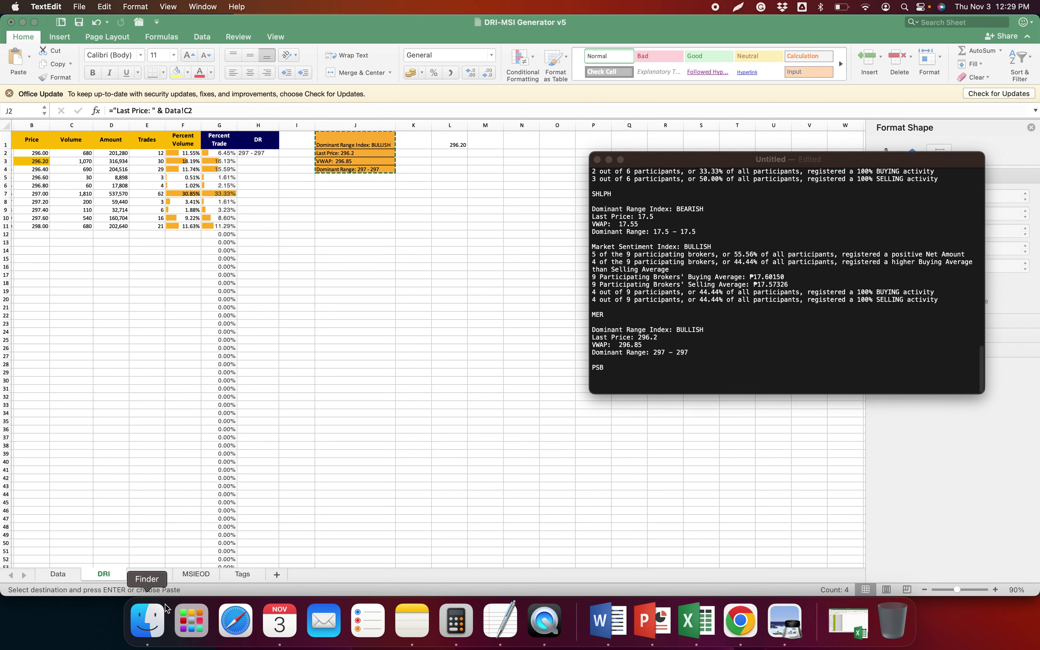
Add MER's Market Sentiment summary from MSIEOD U31:U37 below it after blank lines
{"action": "left_click", "coordinate": [196, 575]}
{"action": "left_click", "coordinate": [196, 574]}
{"action": "left_click_drag", "start_coordinate": [694, 394], "coordinate": [695, 443]}
{"action": "key", "text": "super+c"}
{"action": "key", "text": "super+Tab"}
{"action": "left_click", "coordinate": [716, 352]}
{"action": "key", "text": "Return"}
{"action": "key", "text": "Return"}
{"action": "key", "text": "super+v"}
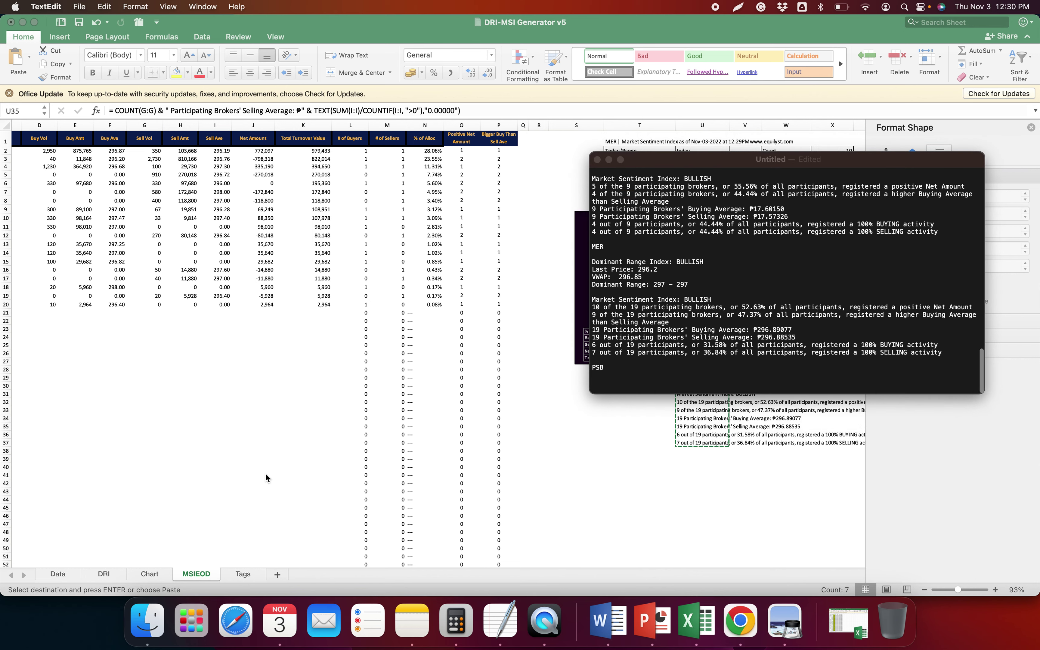
{"action": "key", "text": "super+Tab"}
{"action": "left_click", "coordinate": [147, 575]}
{"action": "left_click", "coordinate": [407, 157]}
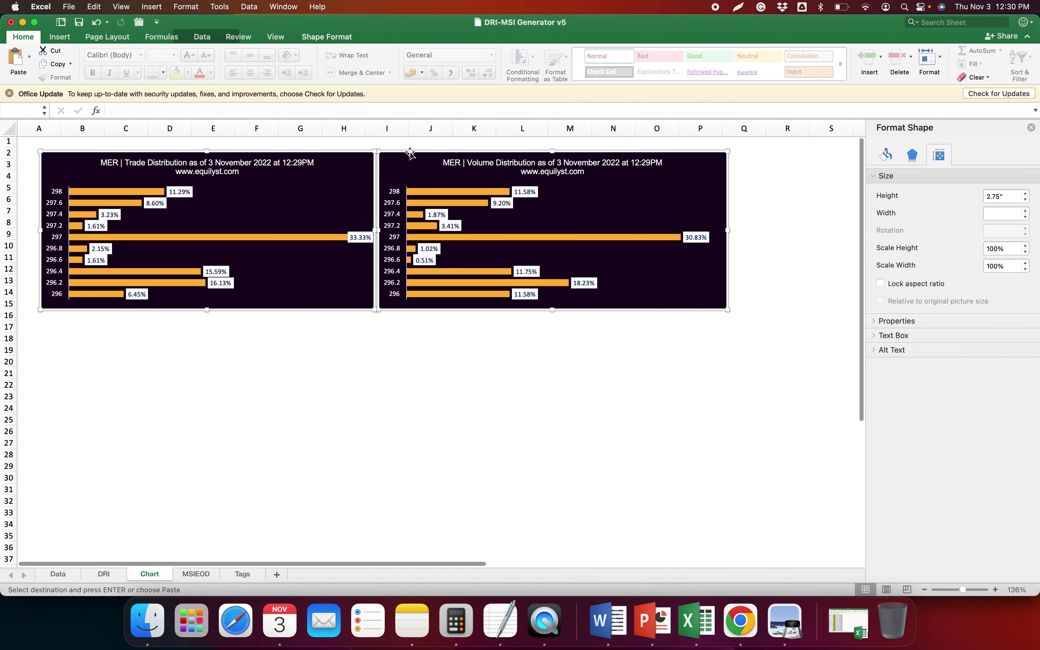
Save the Chart sheet's Dominant Range Index chart as a PNG, replacing SHLPH with MER
{"action": "right_click", "coordinate": [423, 153]}
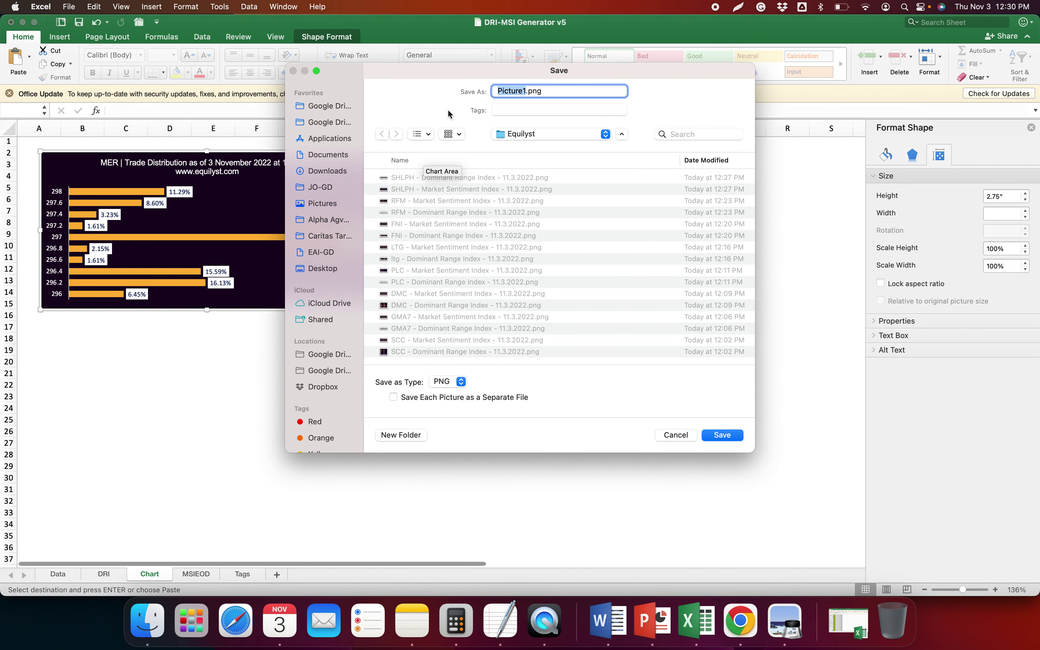
{"action": "left_click_drag", "start_coordinate": [428, 77], "coordinate": [536, 130]}
{"action": "left_click", "coordinate": [552, 229]}
{"action": "double_click", "coordinate": [619, 144]}
{"action": "type", "text": "MER"}
{"action": "key", "text": "Return"}
Save the MSIEOD Market Sentiment Index chart as a MER PNG, reusing an earlier file name
{"action": "left_click", "coordinate": [194, 576]}
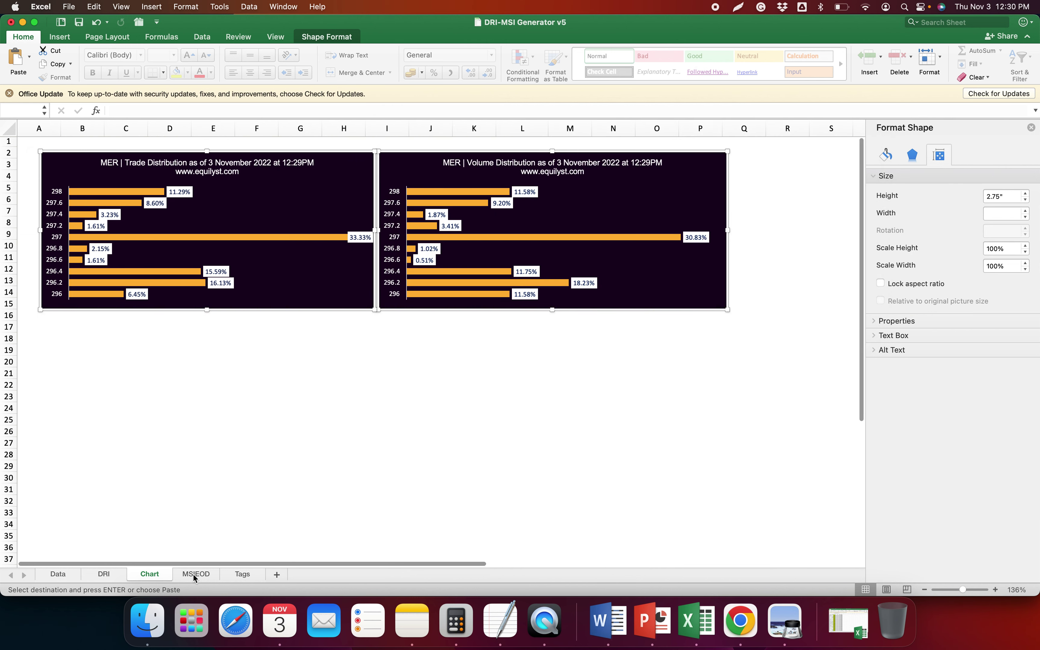
{"action": "right_click", "coordinate": [705, 211]}
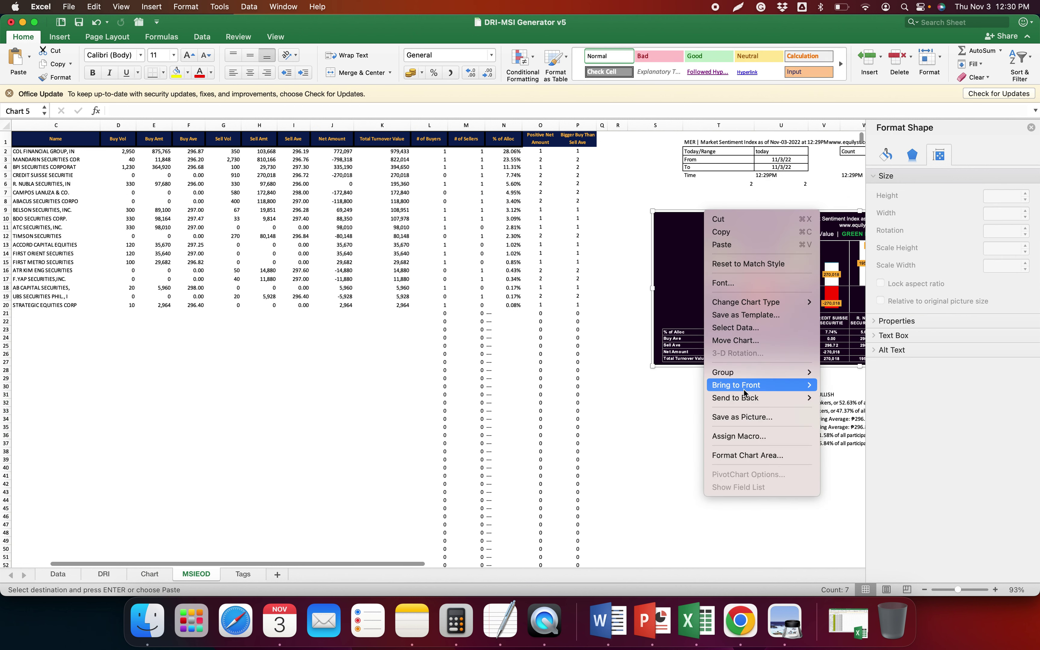
{"action": "left_click", "coordinate": [743, 417]}
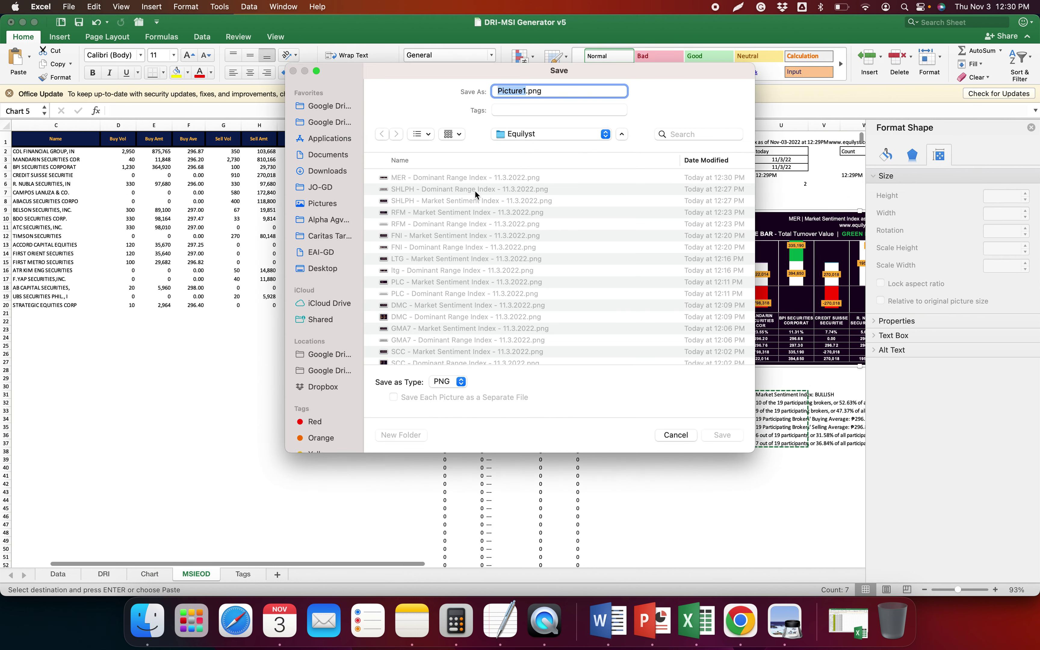
{"action": "left_click", "coordinate": [447, 202]}
{"action": "double_click", "coordinate": [511, 91]}
{"action": "type", "text": "MER"}
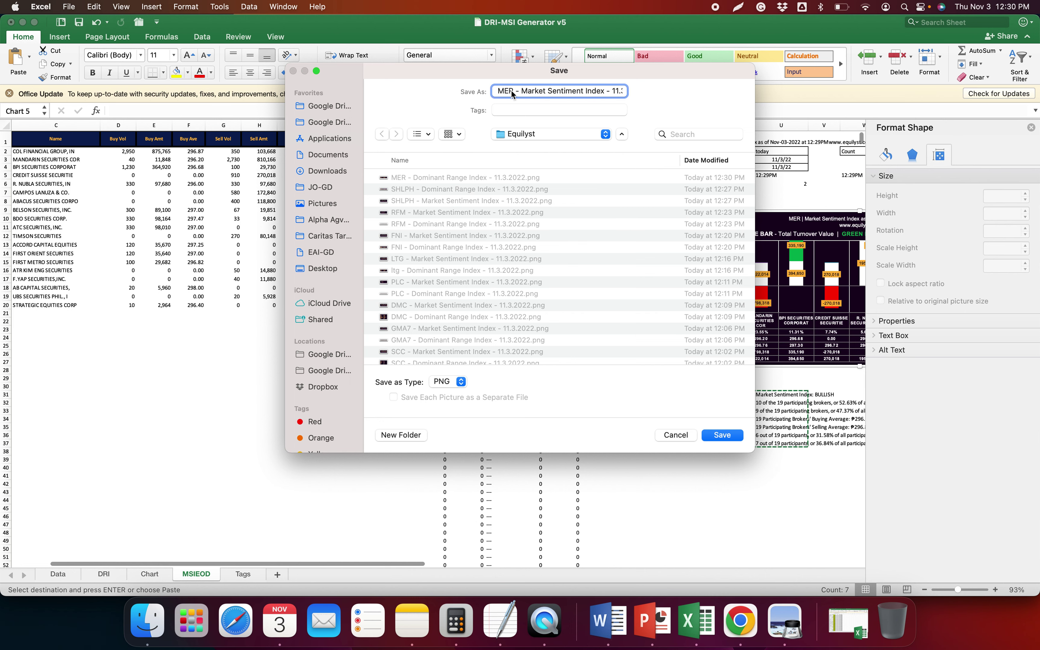
{"action": "key", "text": "Return"}
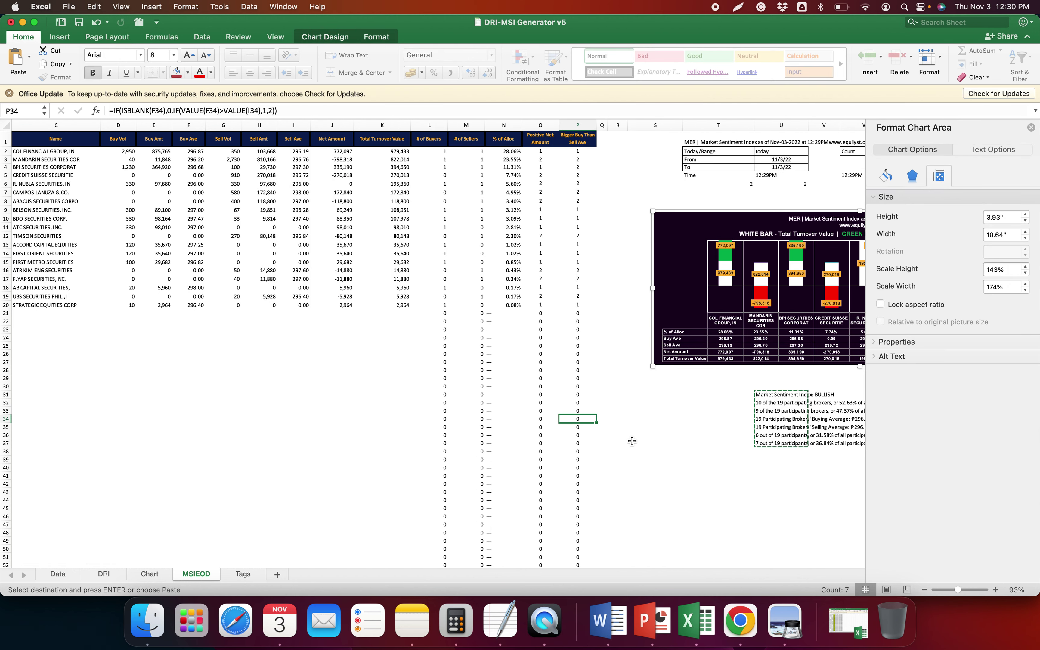
{"action": "left_click", "coordinate": [631, 440]}
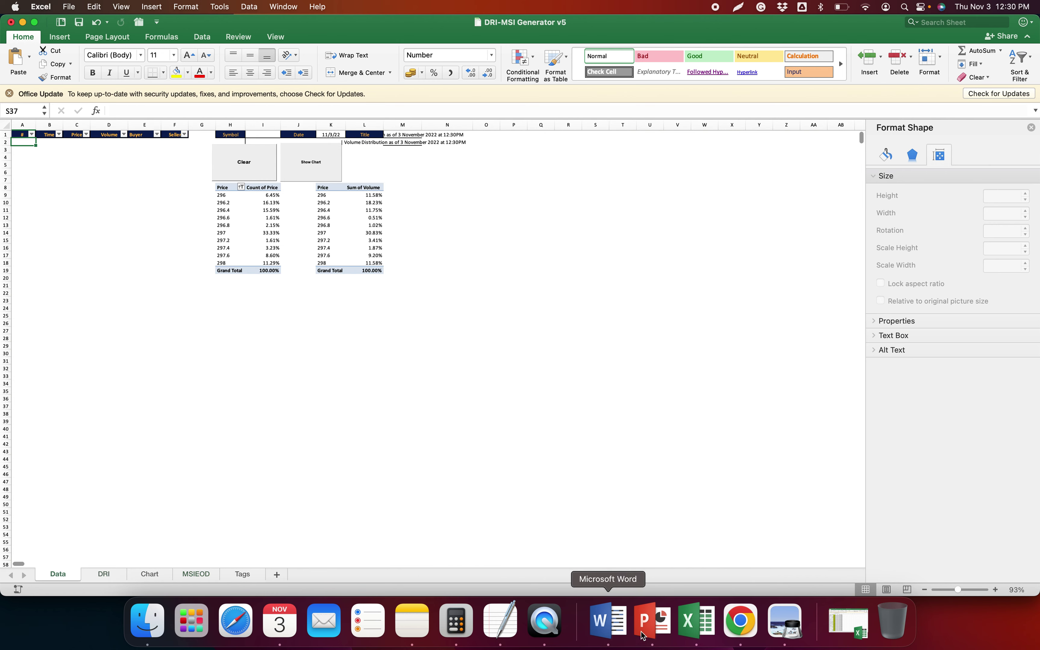
Look over the dividend yields post, FirstMetroSec chart and COL Time and Sales tabs
{"action": "left_click", "coordinate": [740, 622]}
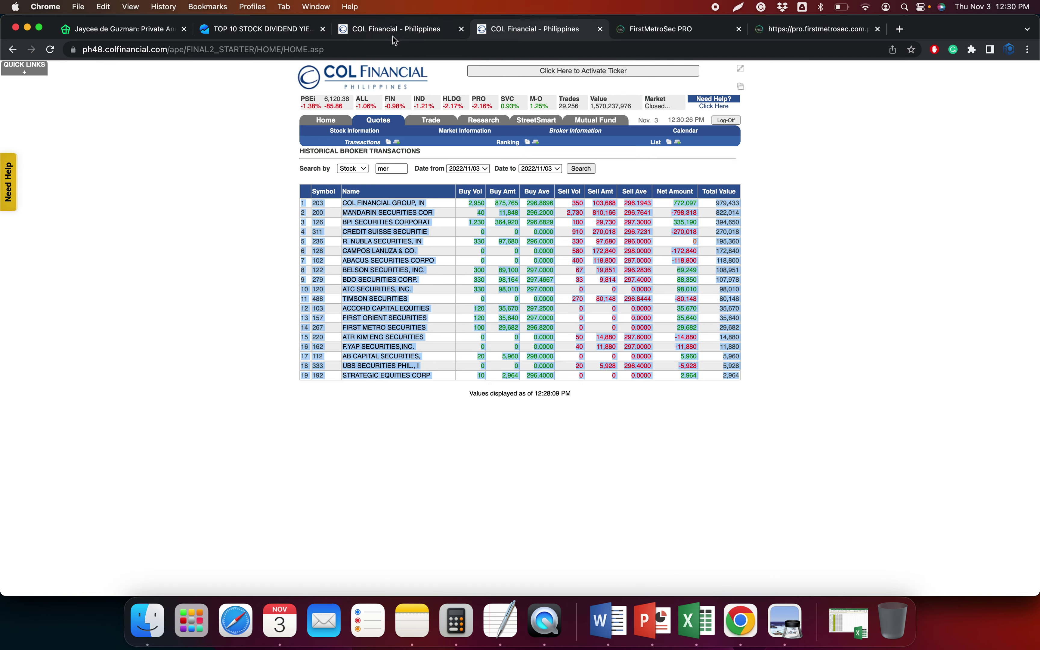
{"action": "left_click", "coordinate": [252, 34]}
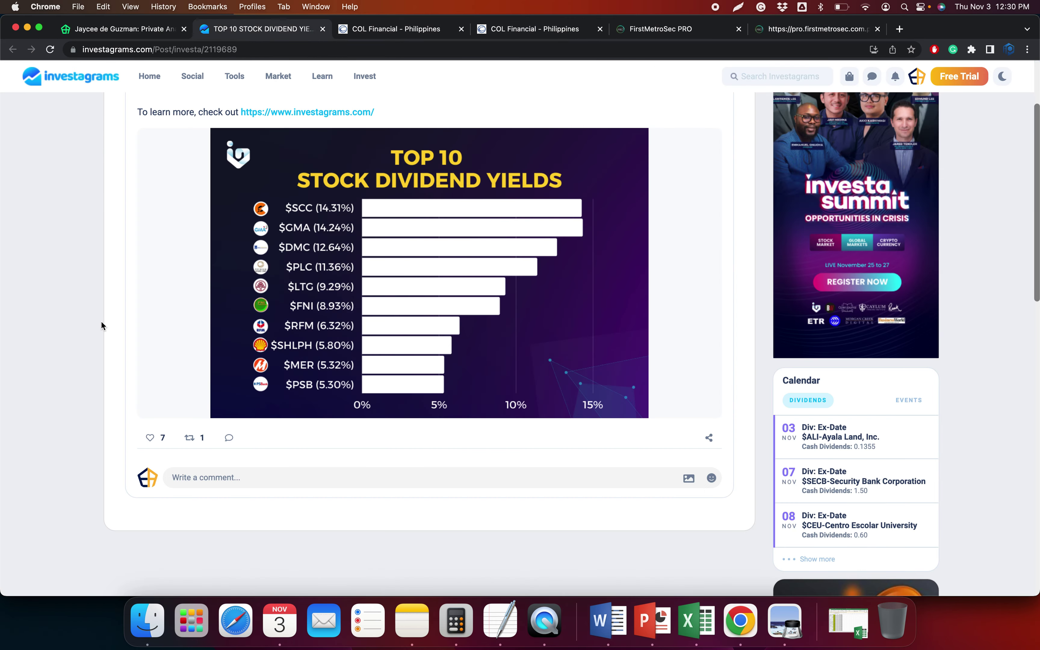
{"action": "left_click", "coordinate": [811, 31]}
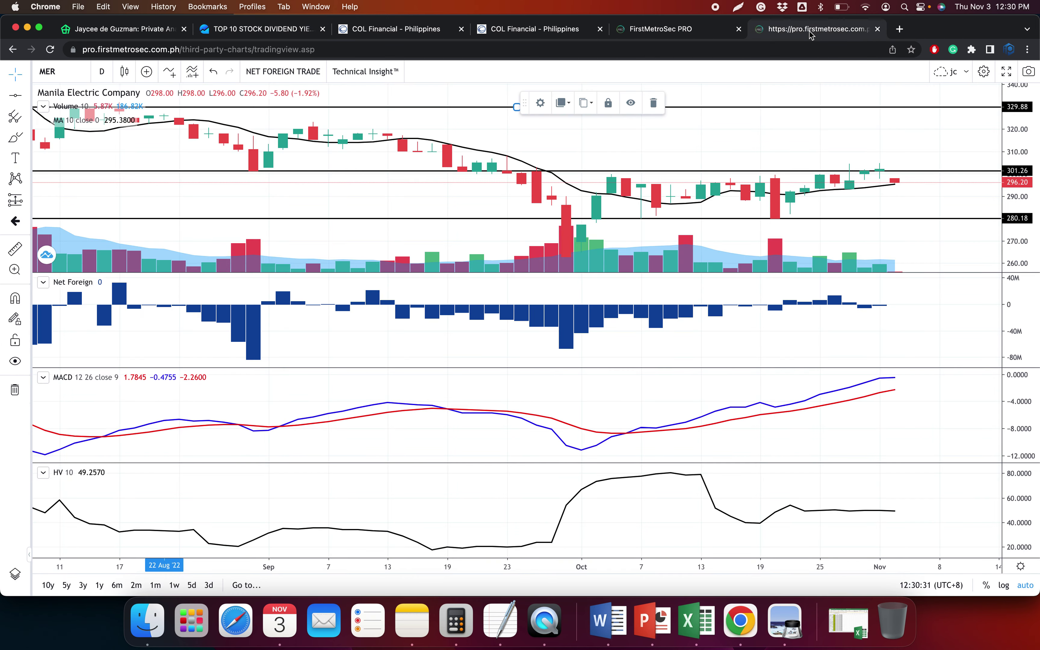
{"action": "left_click", "coordinate": [397, 30]}
{"action": "double_click", "coordinate": [373, 185]}
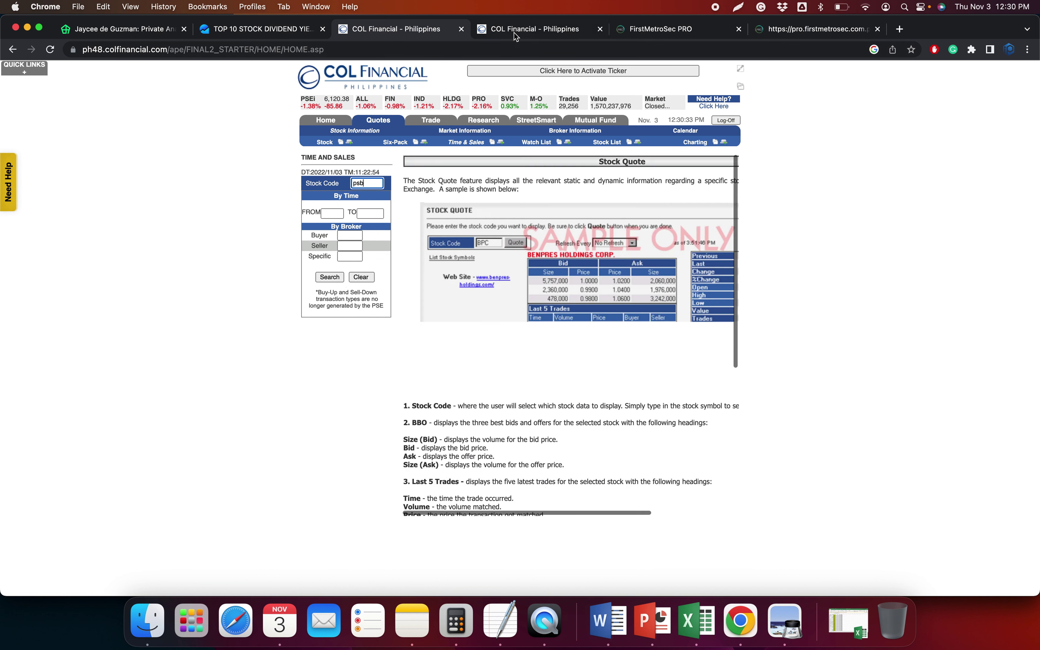
{"action": "key", "text": "ctrl+Tab"}
{"action": "left_click", "coordinate": [421, 33]}
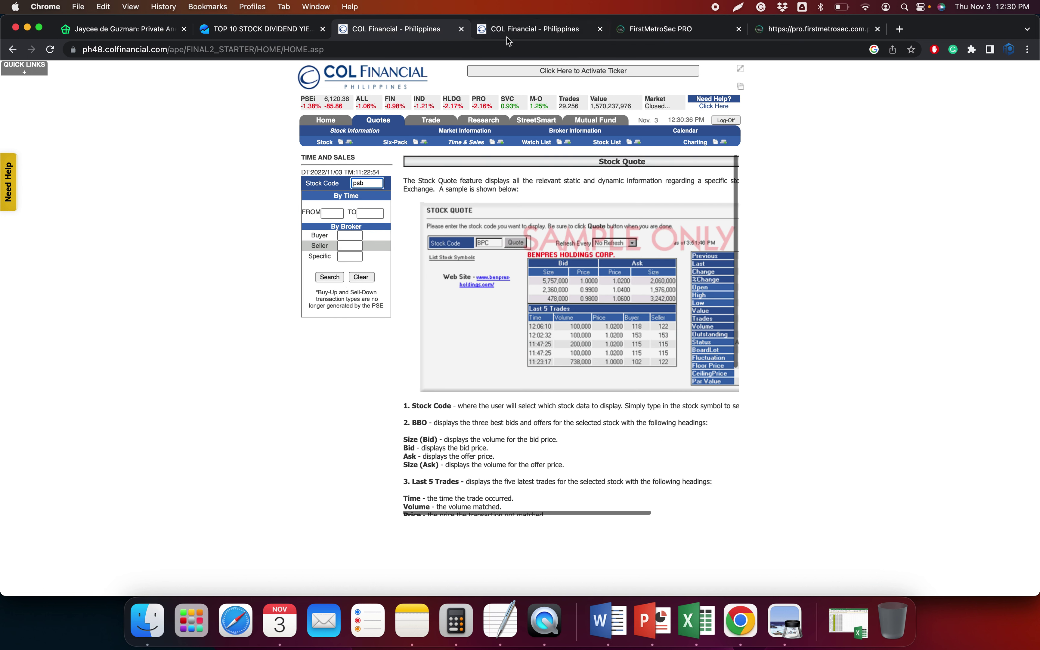
Log off COL Financial and sign back in with the account ID
{"action": "left_click", "coordinate": [725, 121]}
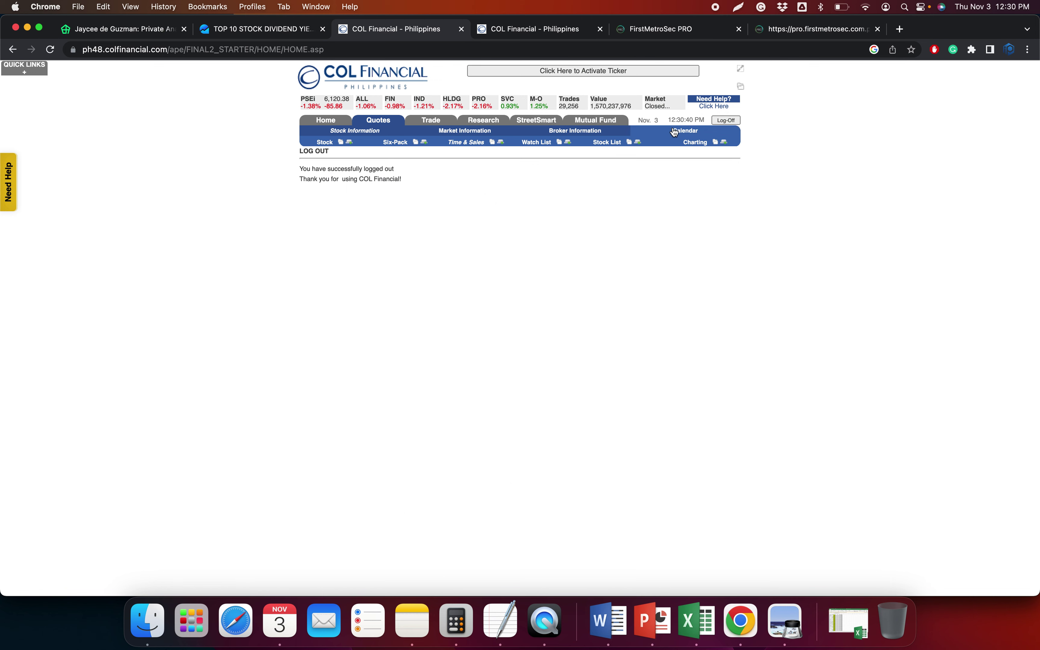
{"action": "left_click", "coordinate": [626, 119]}
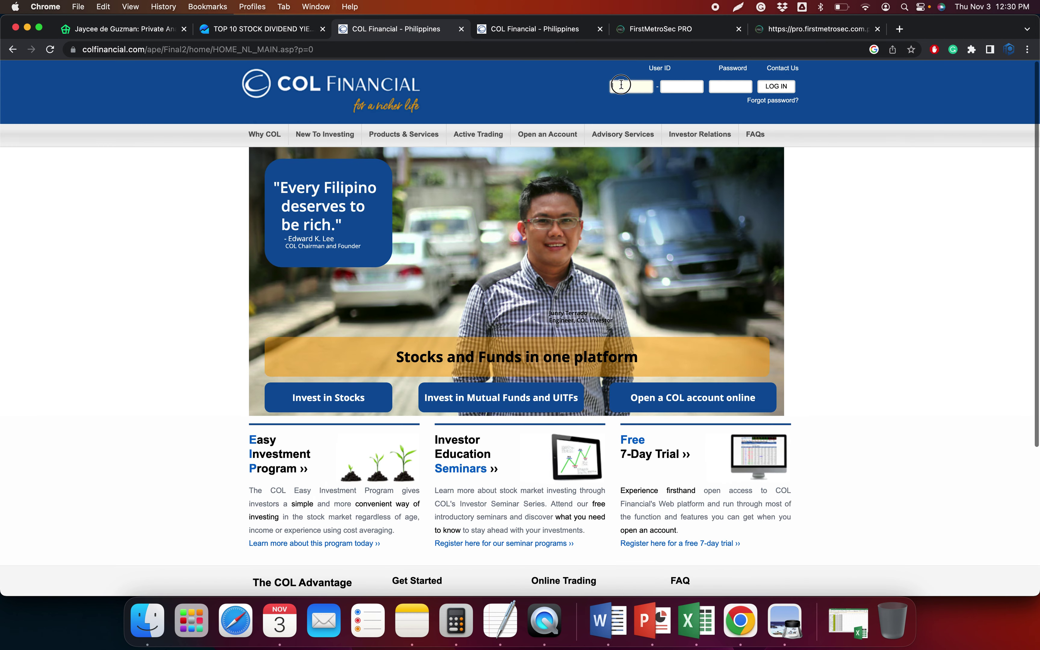
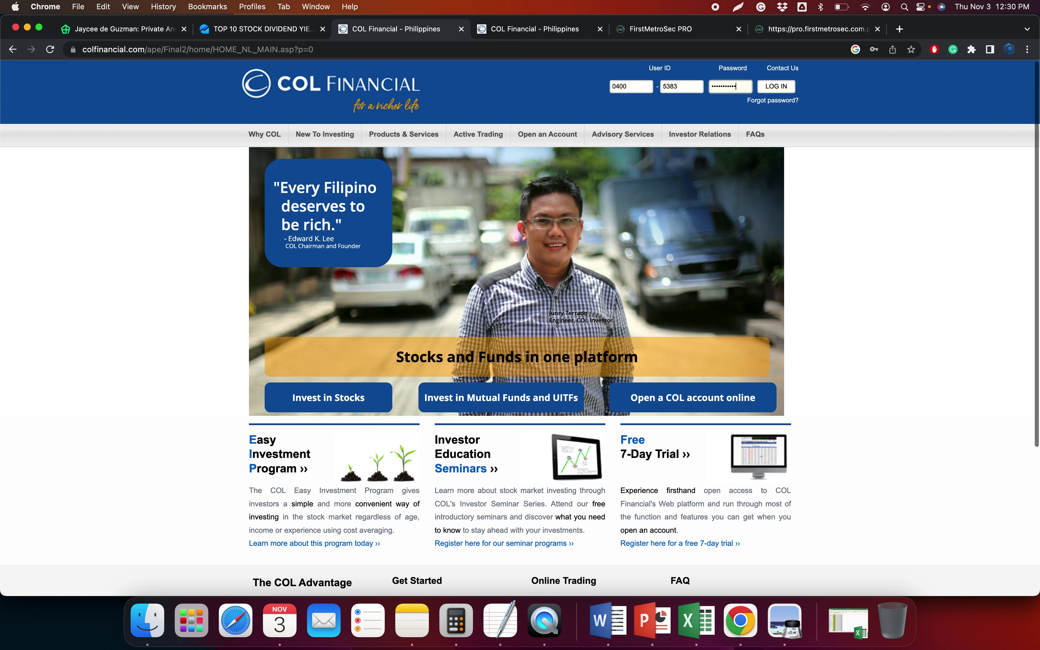
{"action": "key", "text": "Return"}
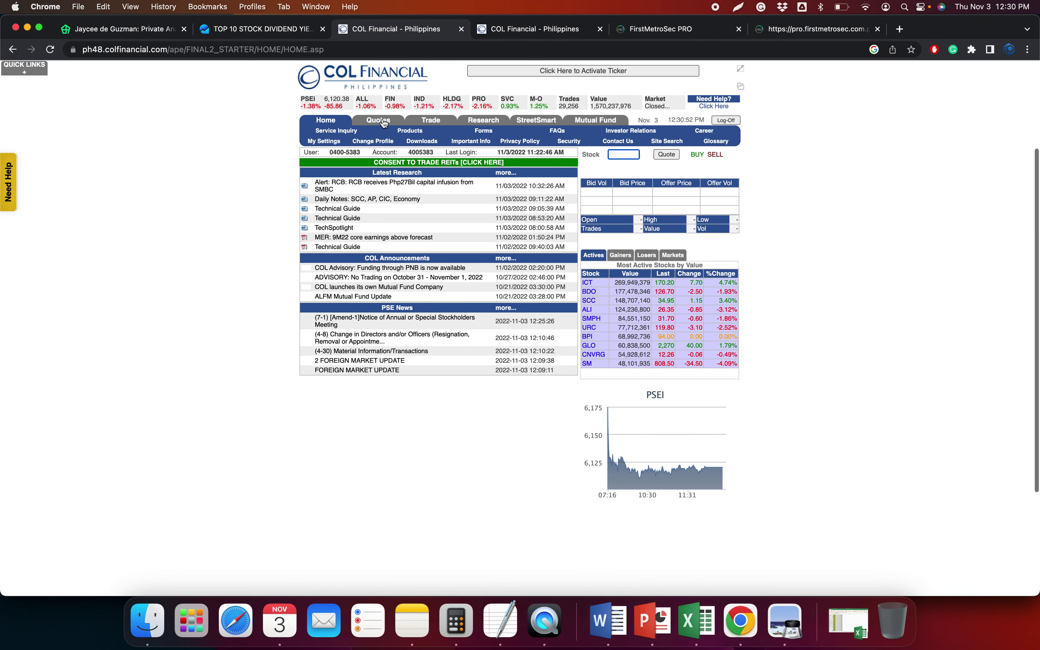
Search today's psb trades on the Quotes Time and Sales page
{"action": "left_click", "coordinate": [378, 121]}
{"action": "mouse_move", "coordinate": [431, 121]}
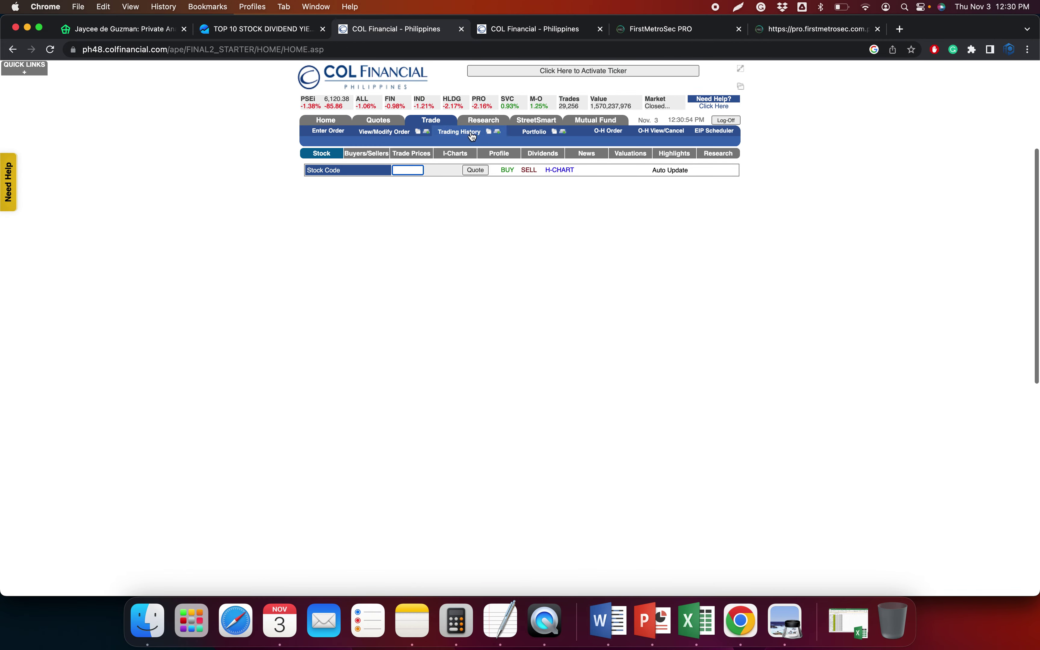
{"action": "left_click", "coordinate": [466, 143]}
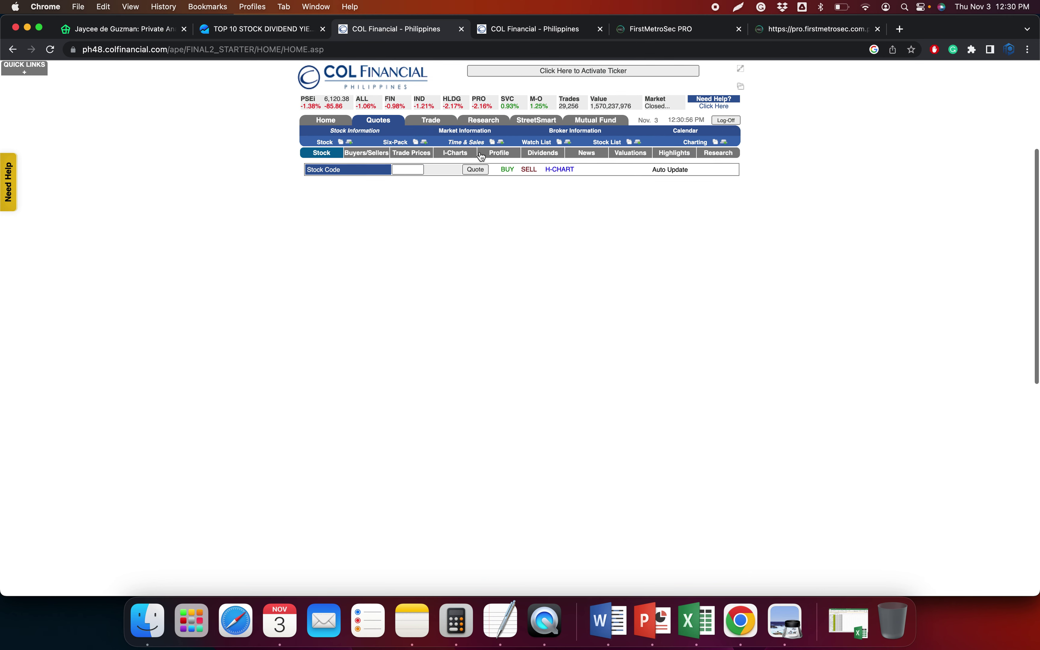
{"action": "left_click", "coordinate": [366, 183]}
{"action": "type", "text": "psb"}
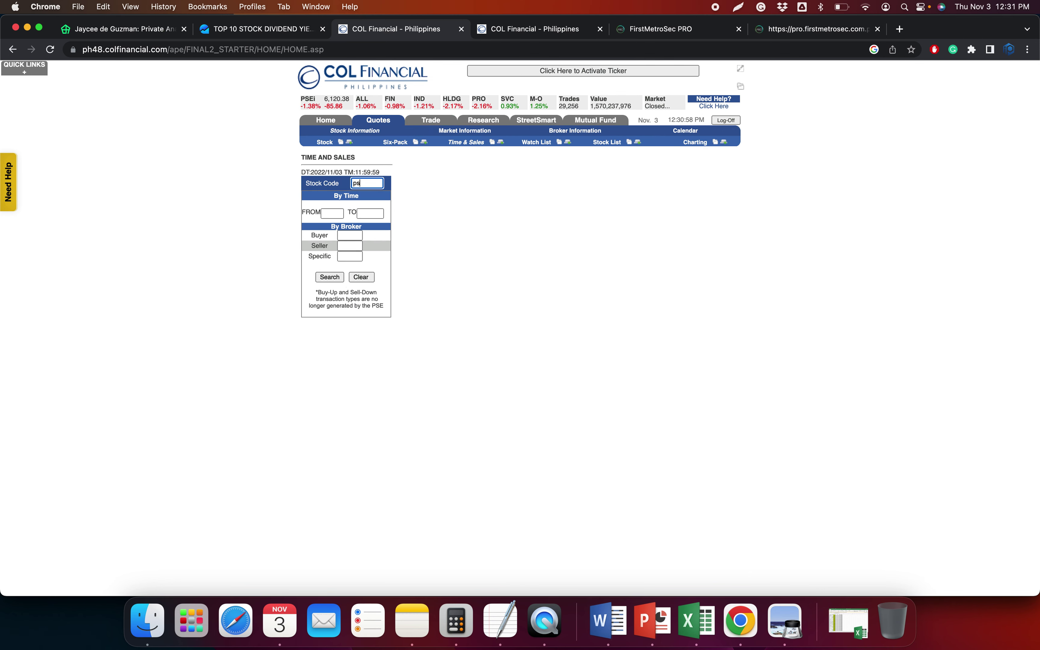
{"action": "key", "text": "Return"}
Load psb broker transactions, then bring up the PSB chart in FirstMetroSec
{"action": "left_click", "coordinate": [542, 31]}
{"action": "type", "text": "psb"}
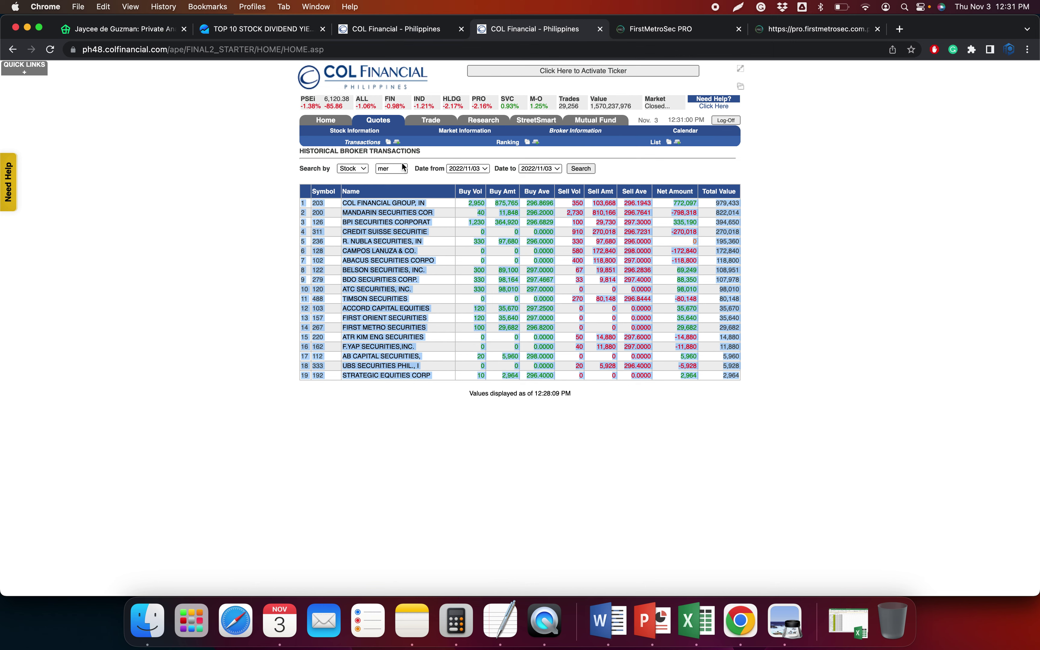
{"action": "key", "text": "Return"}
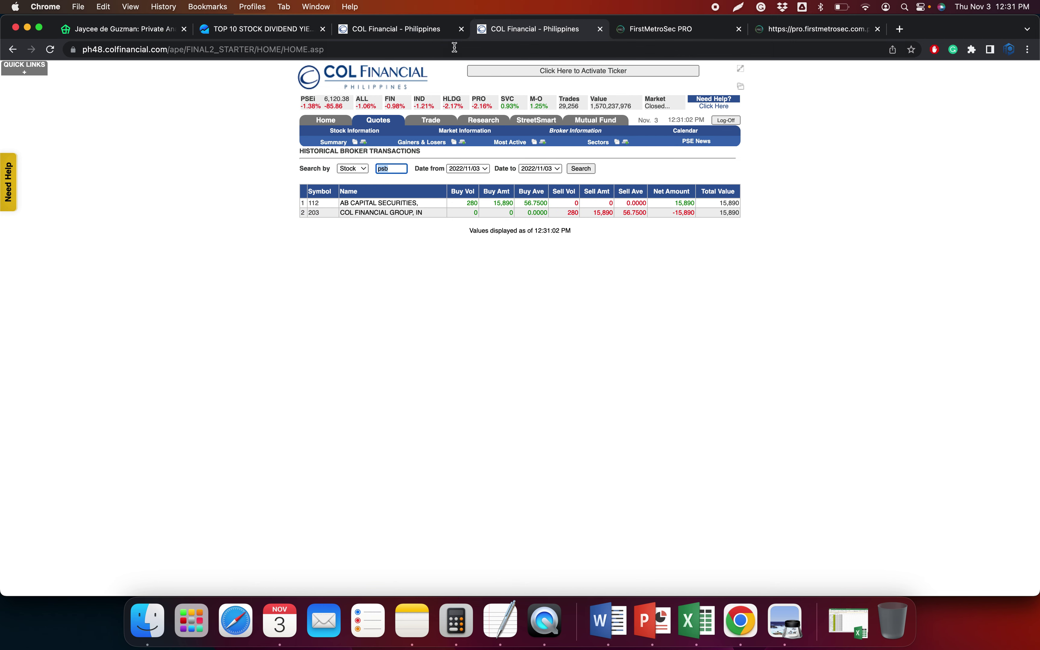
{"action": "left_click", "coordinate": [400, 31]}
{"action": "left_click", "coordinate": [812, 31]}
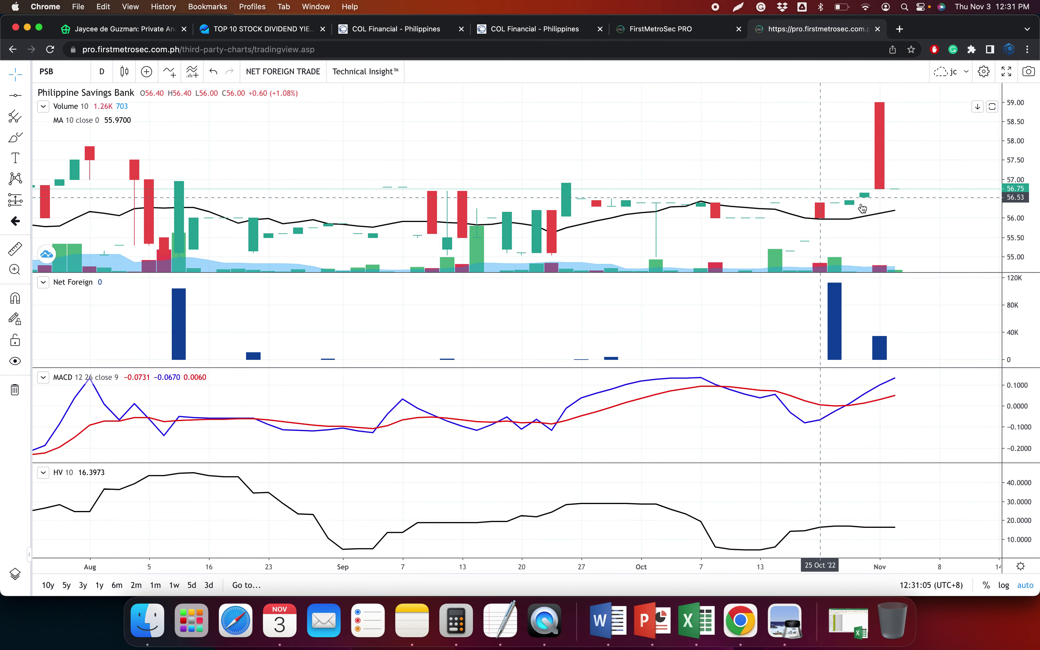
Zoom the PSB daily chart's time axis in and out, then return to Time and Sales
{"action": "scroll", "coordinate": [877, 213], "scroll_direction": "up", "scroll_amount": 2}
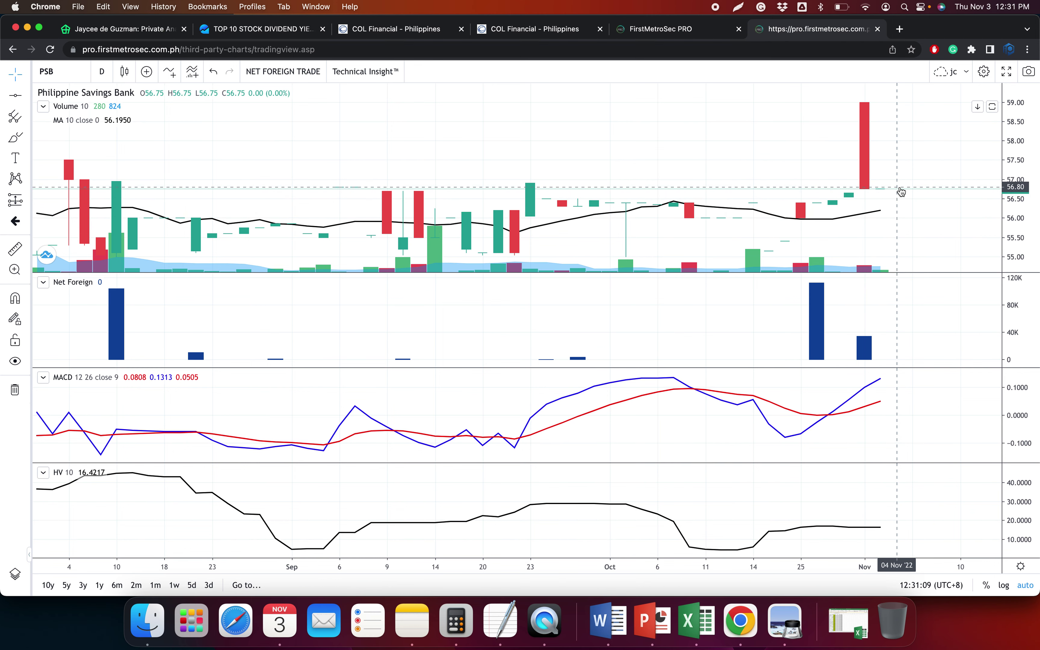
{"action": "scroll", "coordinate": [898, 198], "scroll_direction": "up", "scroll_amount": 5}
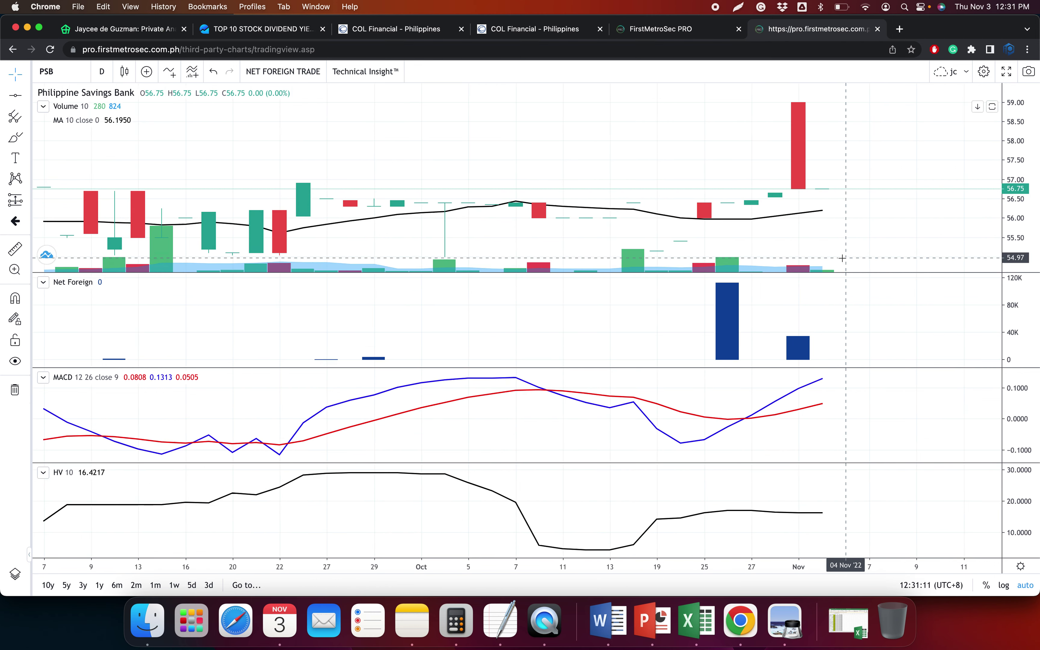
{"action": "scroll", "coordinate": [759, 245], "scroll_direction": "up", "scroll_amount": 2}
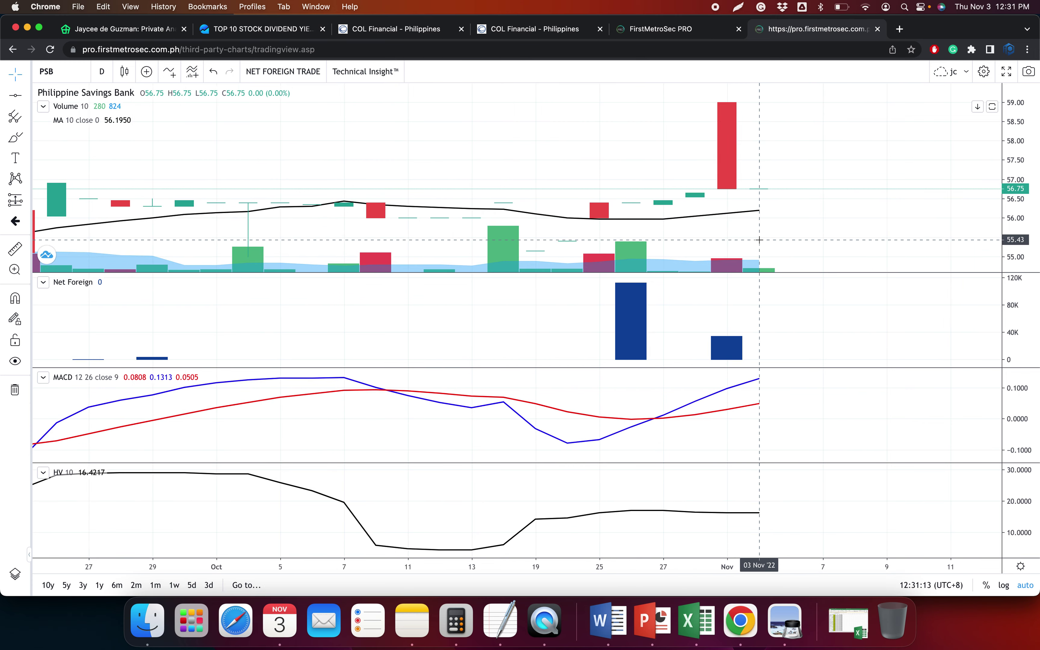
{"action": "scroll", "coordinate": [759, 240], "scroll_direction": "down", "scroll_amount": 3}
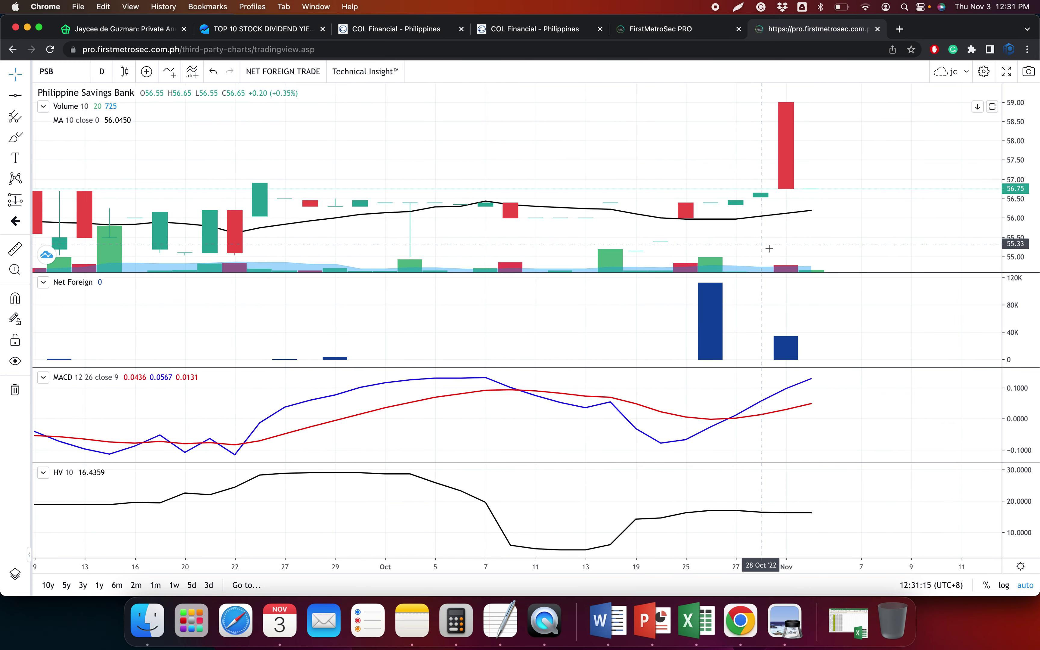
{"action": "scroll", "coordinate": [413, 139], "scroll_direction": "down", "scroll_amount": 4}
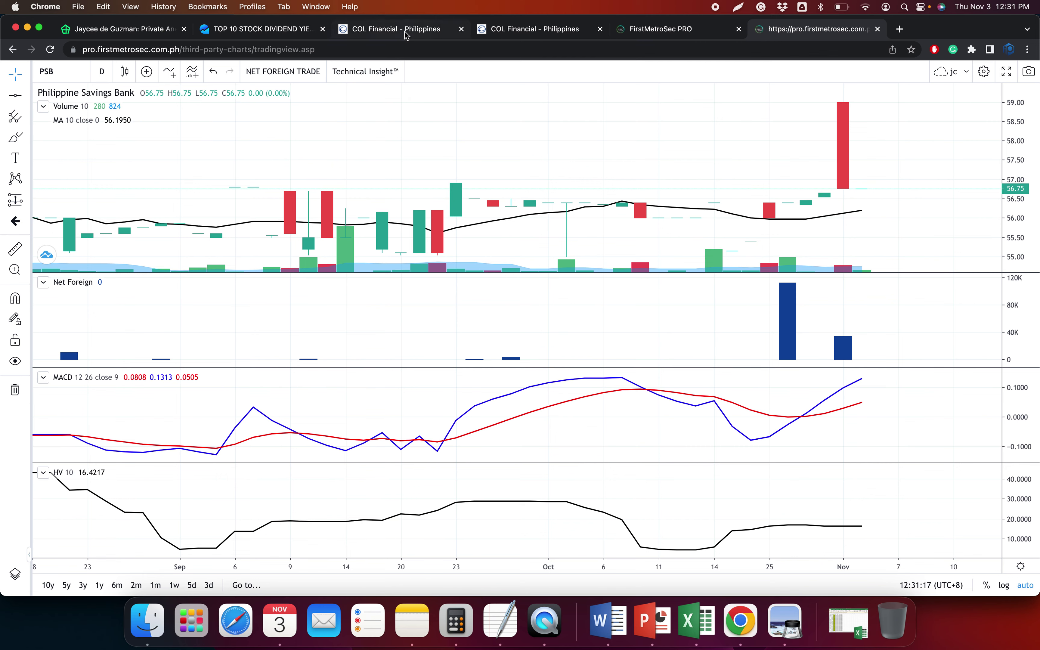
{"action": "left_click", "coordinate": [404, 29]}
Paste the first PSB trade row into the workbook as plain text with symbol PSB
{"action": "left_click_drag", "start_coordinate": [421, 167], "coordinate": [733, 172]}
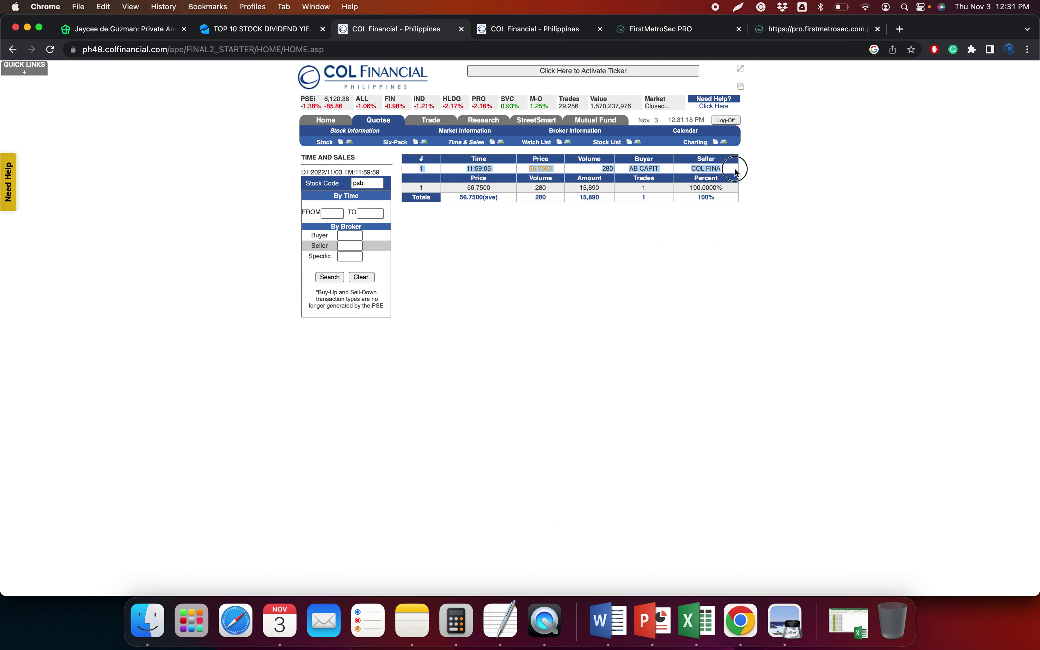
{"action": "left_click", "coordinate": [709, 632]}
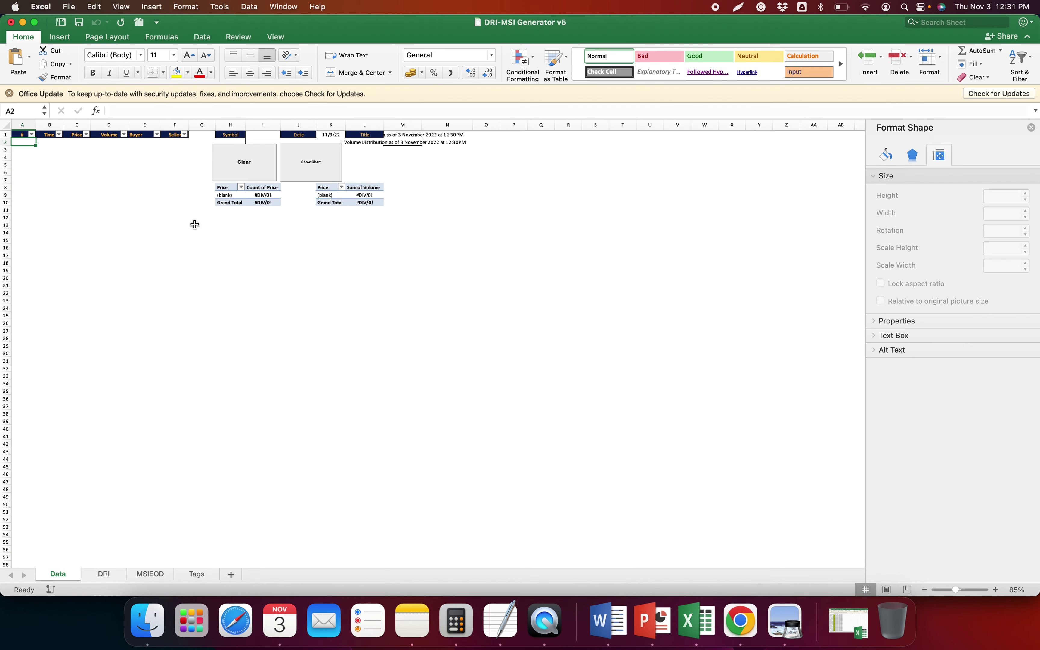
{"action": "key", "text": "ctrl+super+v"}
{"action": "key", "text": "Return"}
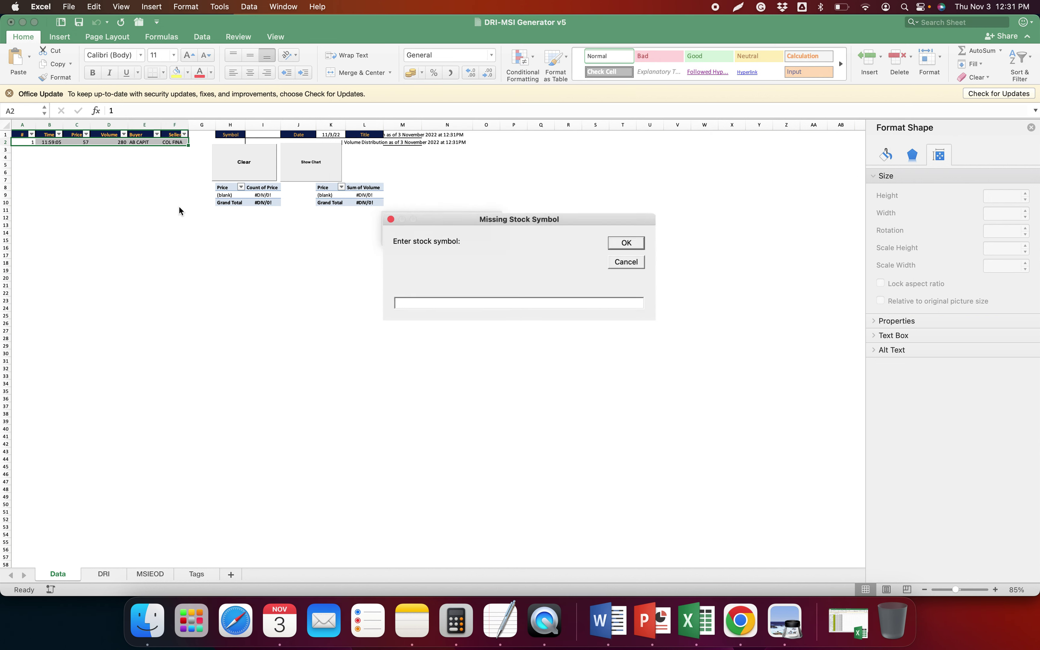
{"action": "type", "text": "PSB"}
{"action": "key", "text": "Return"}
Copy PSB's price summary row and paste it as text into the DRI sheet
{"action": "key", "text": "super+Tab"}
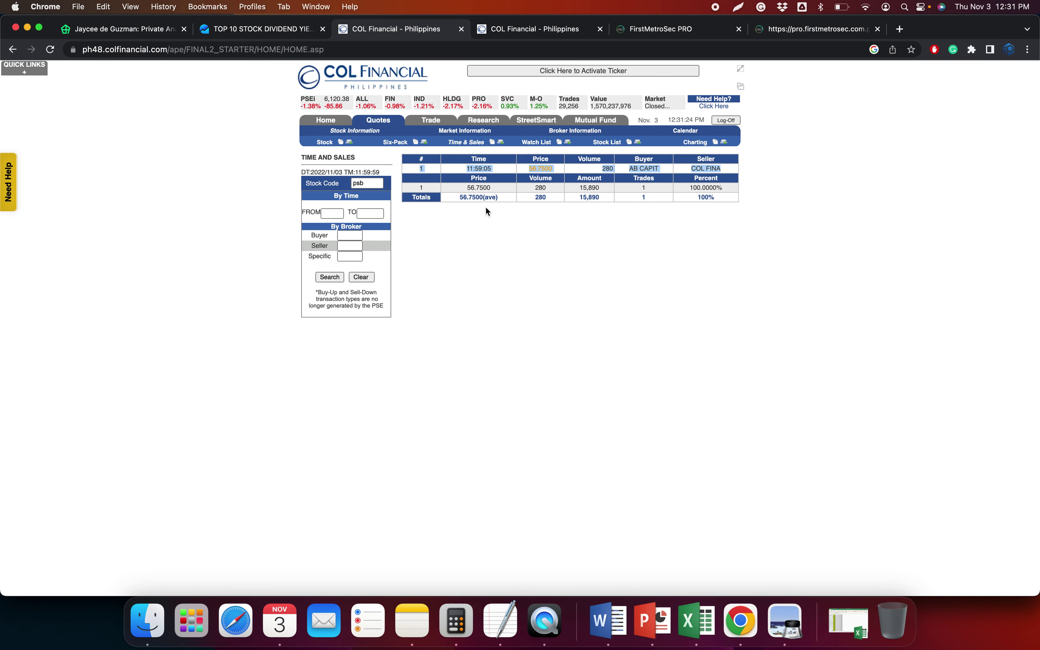
{"action": "left_click_drag", "start_coordinate": [419, 192], "coordinate": [725, 192]}
{"action": "key", "text": "super+c"}
{"action": "key", "text": "super+Tab"}
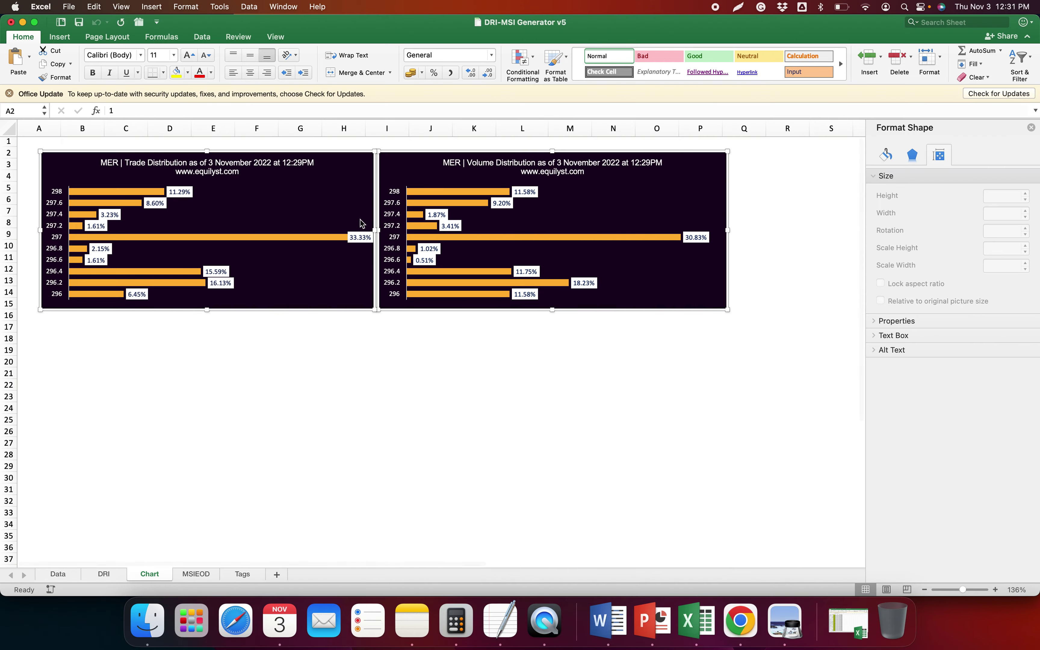
{"action": "left_click", "coordinate": [108, 575]}
{"action": "key", "text": "ctrl+super+v"}
{"action": "key", "text": "Return"}
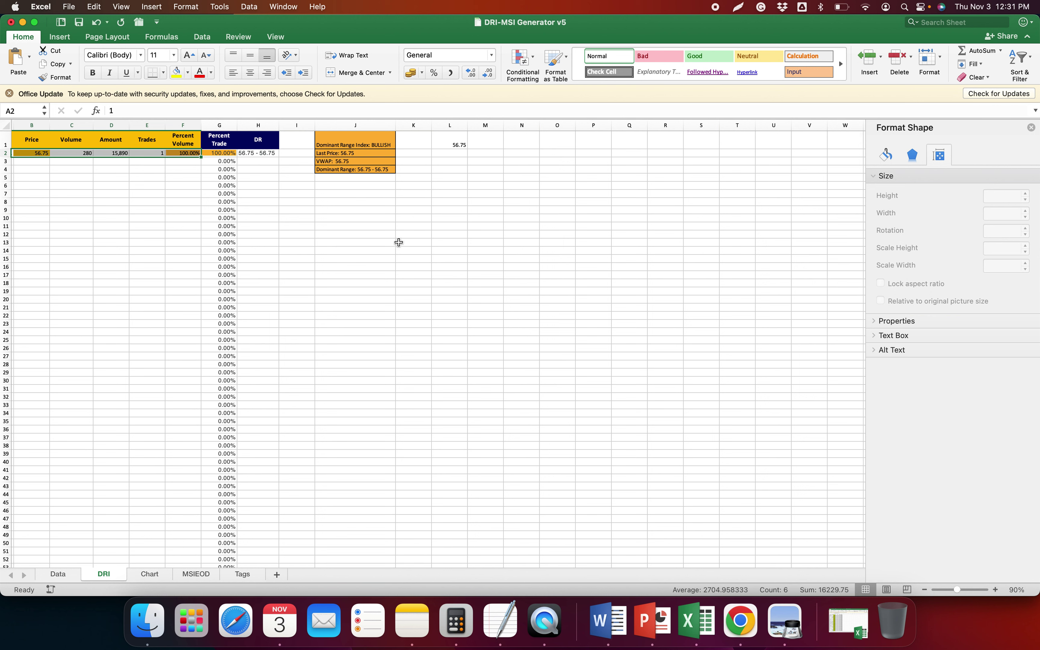
{"action": "left_click", "coordinate": [414, 232]}
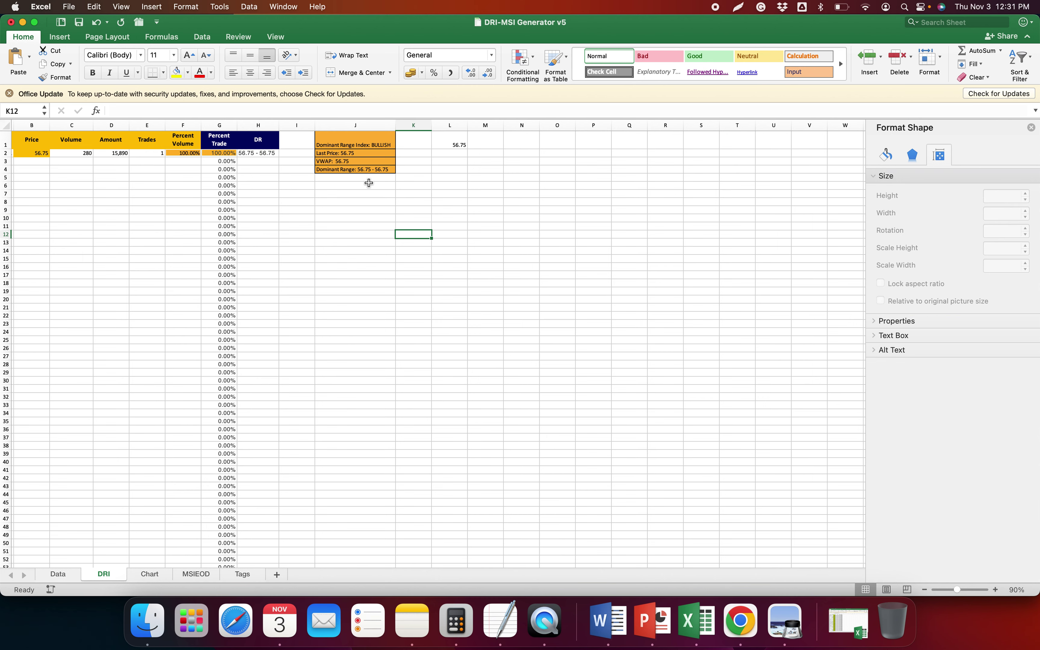
Paste PSB's two broker transaction rows into the MSIEOD sheet at A2
{"action": "left_click", "coordinate": [195, 575]}
{"action": "key", "text": "super+Tab"}
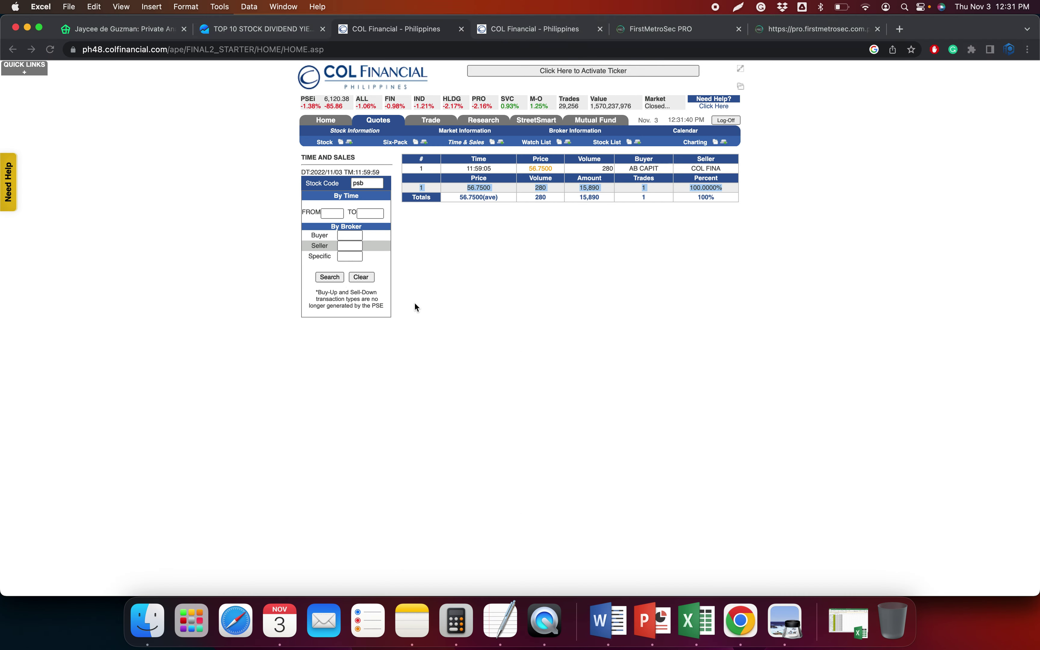
{"action": "left_click", "coordinate": [545, 36]}
{"action": "left_click_drag", "start_coordinate": [302, 207], "coordinate": [739, 213]}
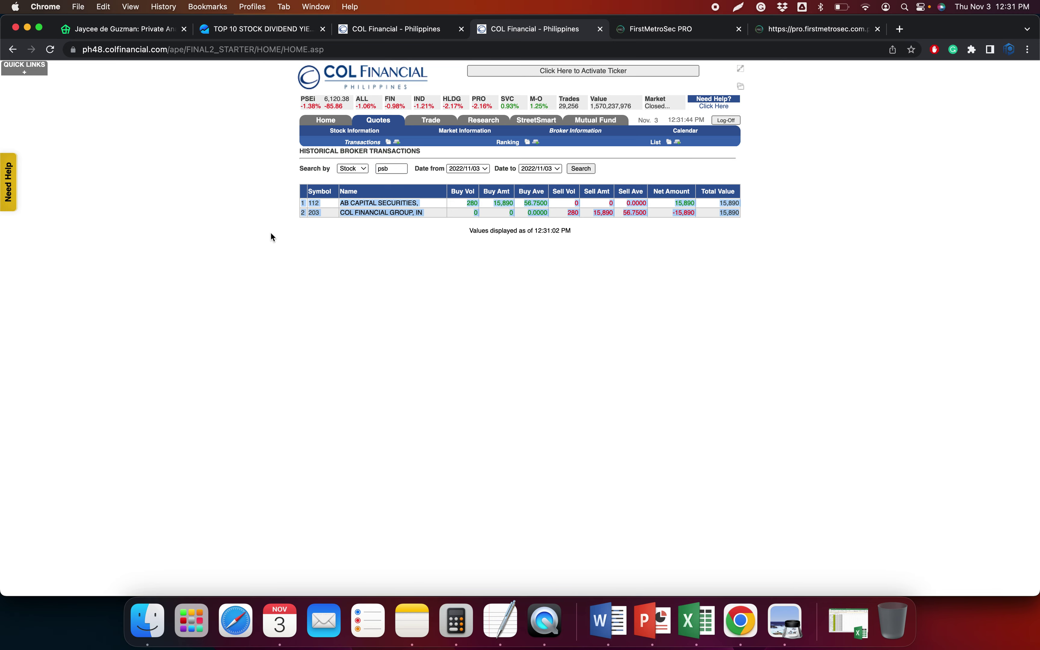
{"action": "key", "text": "super+c"}
{"action": "key", "text": "super+Tab"}
{"action": "key", "text": "super+v"}
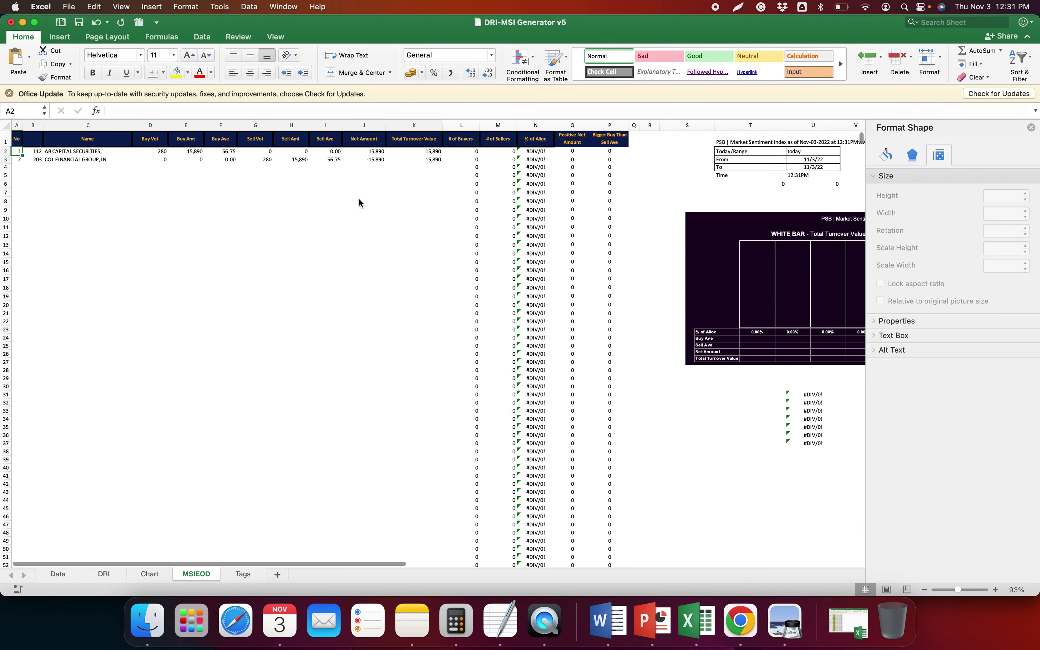
{"action": "scroll", "coordinate": [629, 369], "scroll_direction": "right", "scroll_amount": 3}
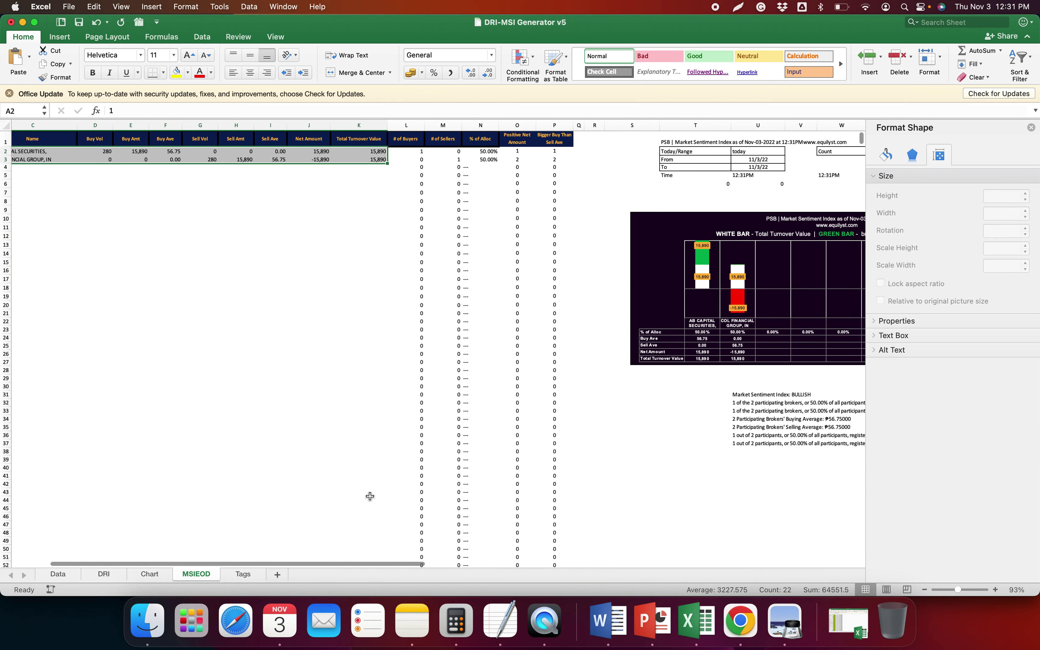
Scale both distribution charts on the Chart sheet to 30% height
{"action": "left_click", "coordinate": [147, 576]}
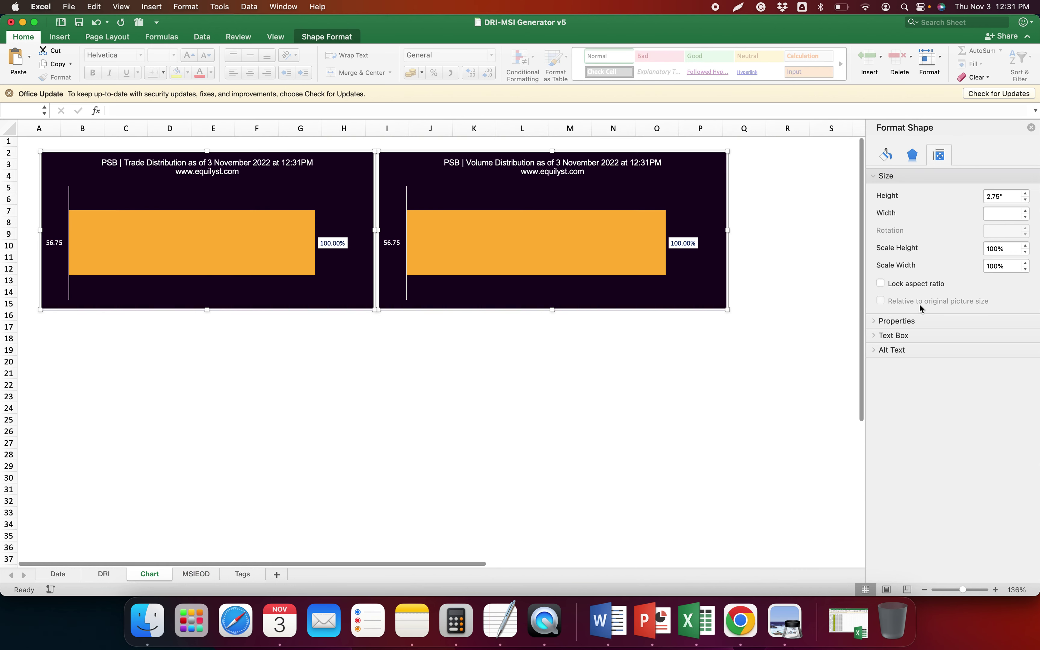
{"action": "left_click", "coordinate": [1012, 250]}
{"action": "type", "text": "50"}
{"action": "key", "text": "Return"}
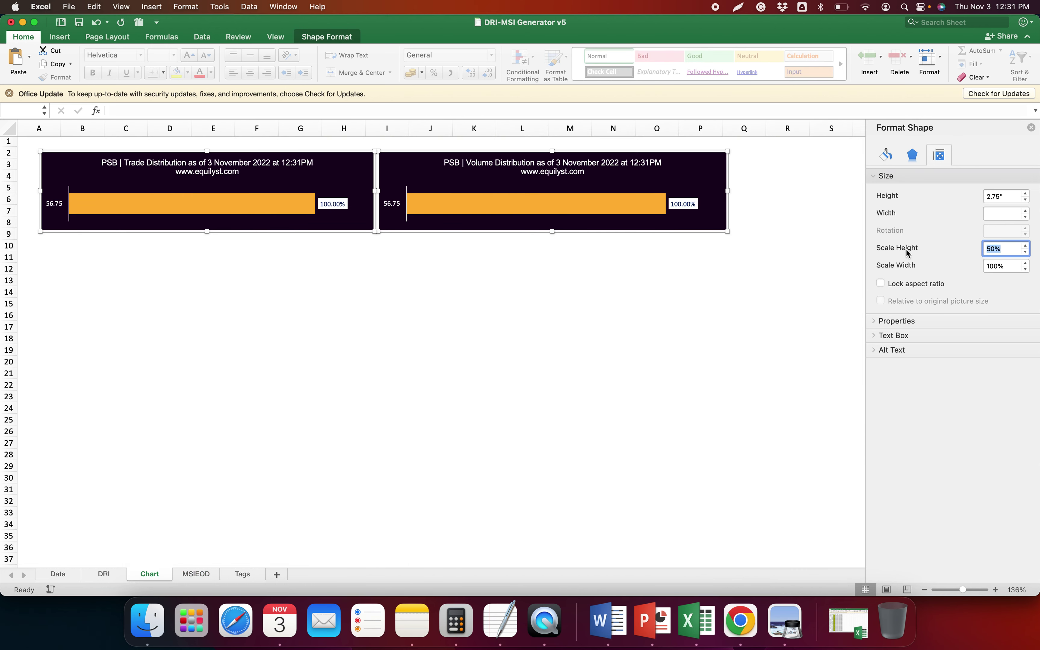
{"action": "key", "text": "Return"}
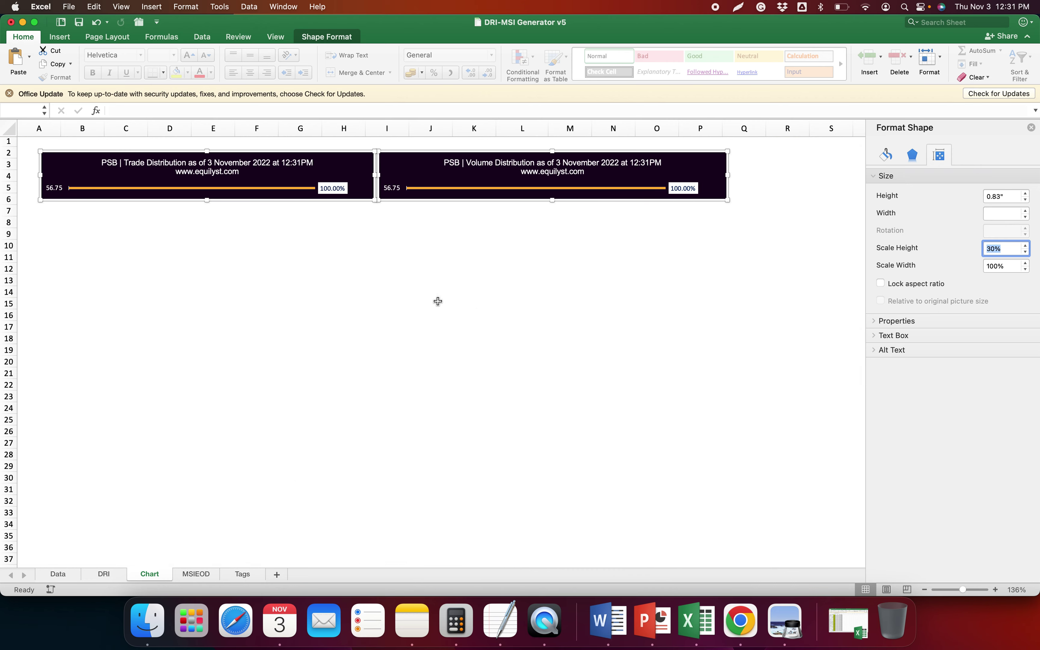
Select the dominant range summary in DRI!J1:J4
{"action": "left_click", "coordinate": [116, 578]}
{"action": "left_click", "coordinate": [360, 160]}
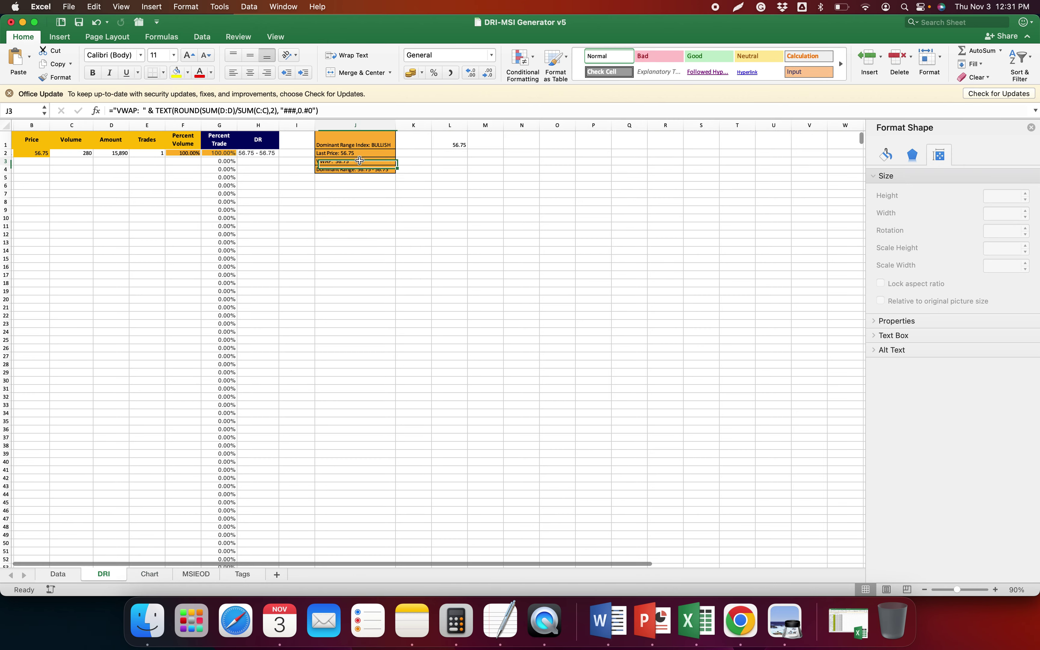
{"action": "left_click_drag", "start_coordinate": [355, 145], "coordinate": [356, 170]}
Paste the DRI dominant range summary under the PSB heading in TextEdit
{"action": "key", "text": "cmd+c"}
{"action": "left_click", "coordinate": [500, 621]}
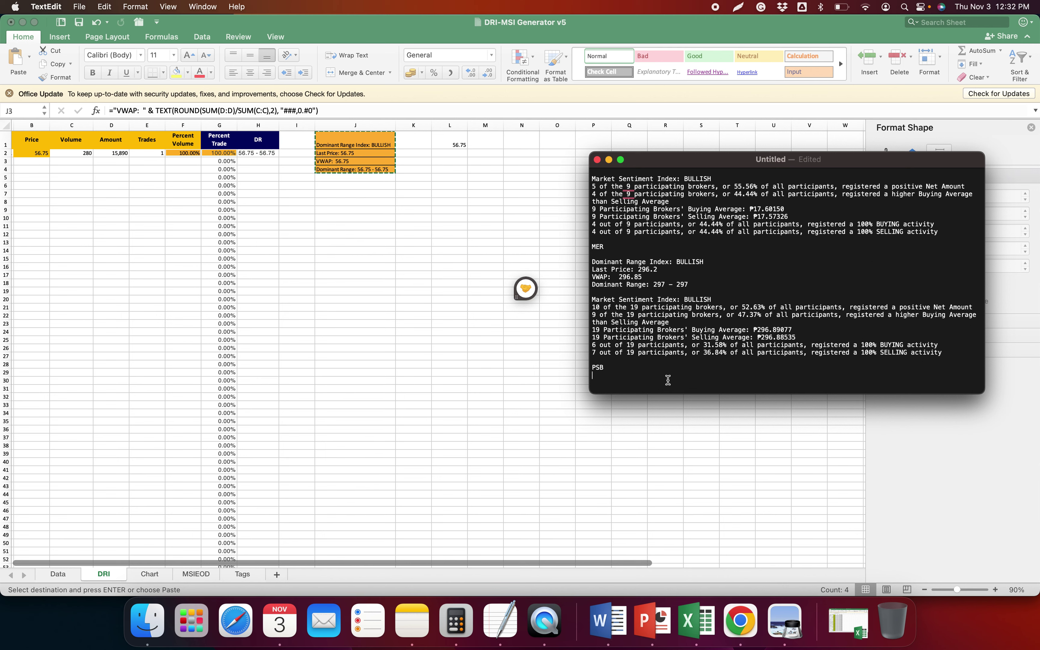
{"action": "key", "text": "cmd+v"}
Copy the MSIEOD U31:U37 market sentiment lines into the notes below it
{"action": "left_click", "coordinate": [697, 622]}
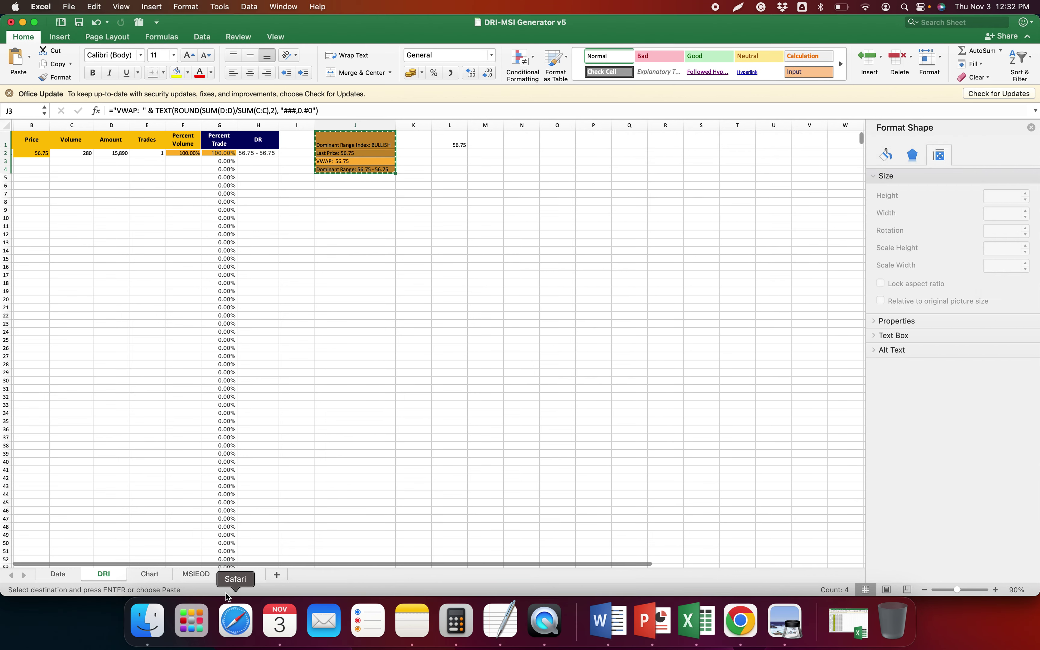
{"action": "left_click", "coordinate": [197, 575]}
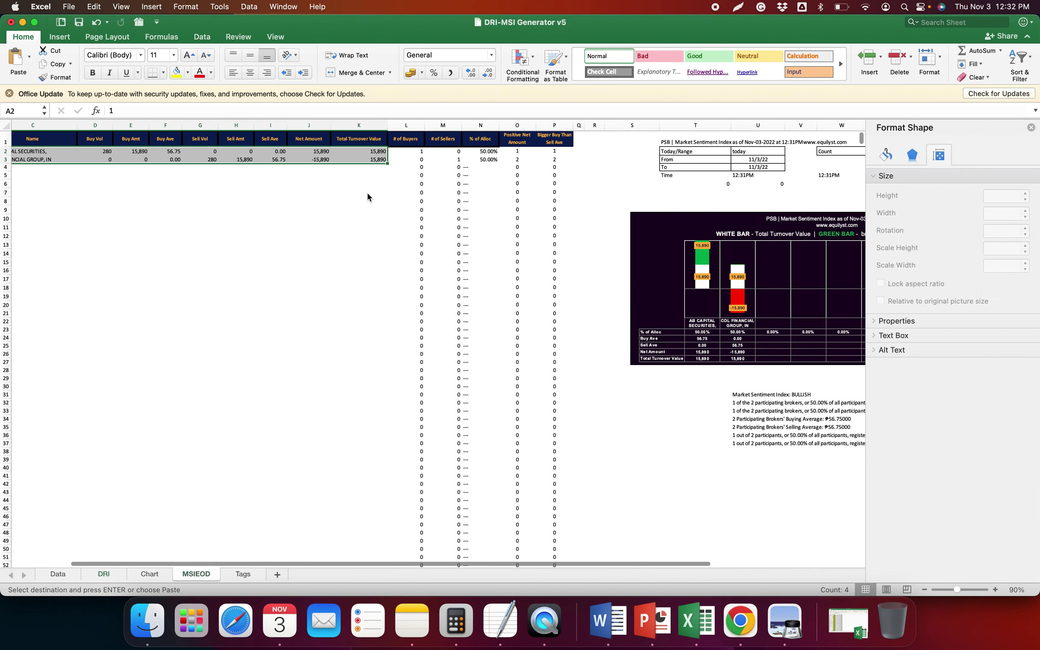
{"action": "left_click", "coordinate": [748, 417]}
{"action": "left_click_drag", "start_coordinate": [756, 394], "coordinate": [756, 443]}
{"action": "key", "text": "cmd+c"}
{"action": "key", "text": "cmd+Tab"}
{"action": "key", "text": "super+v"}
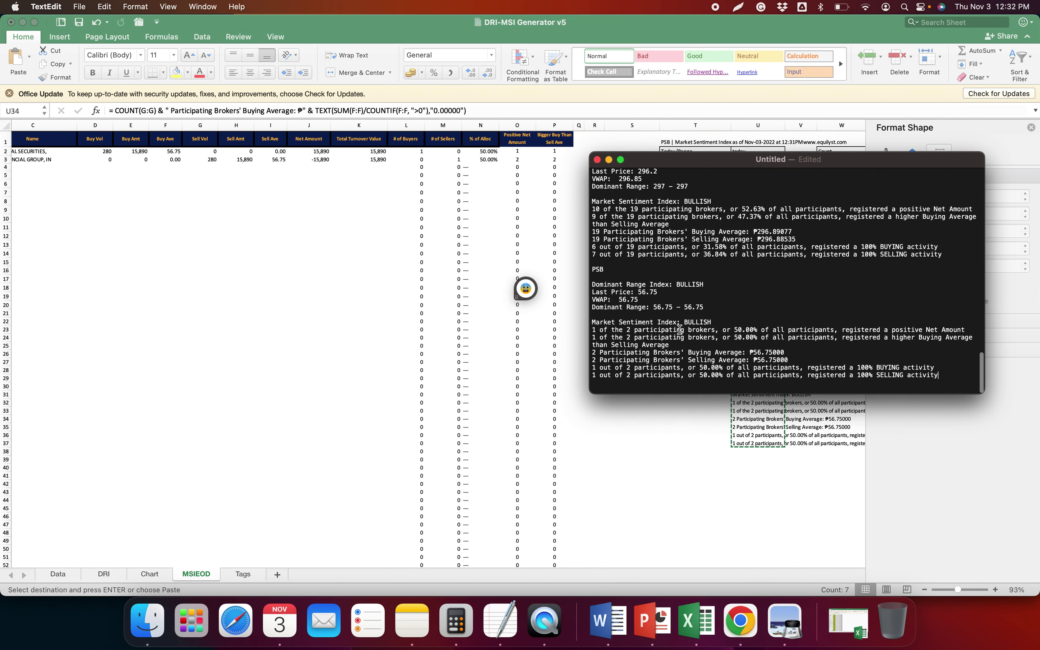
{"action": "scroll", "coordinate": [681, 325], "scroll_direction": "up", "scroll_amount": 10}
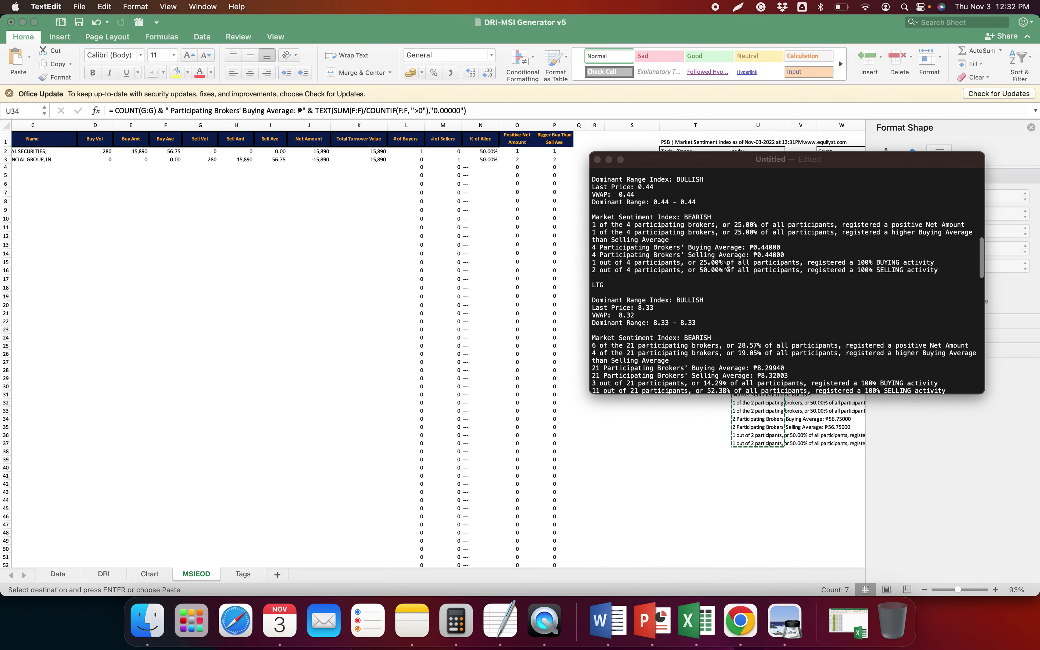
{"action": "key", "text": "super+Tab"}
{"action": "right_click", "coordinate": [674, 214]}
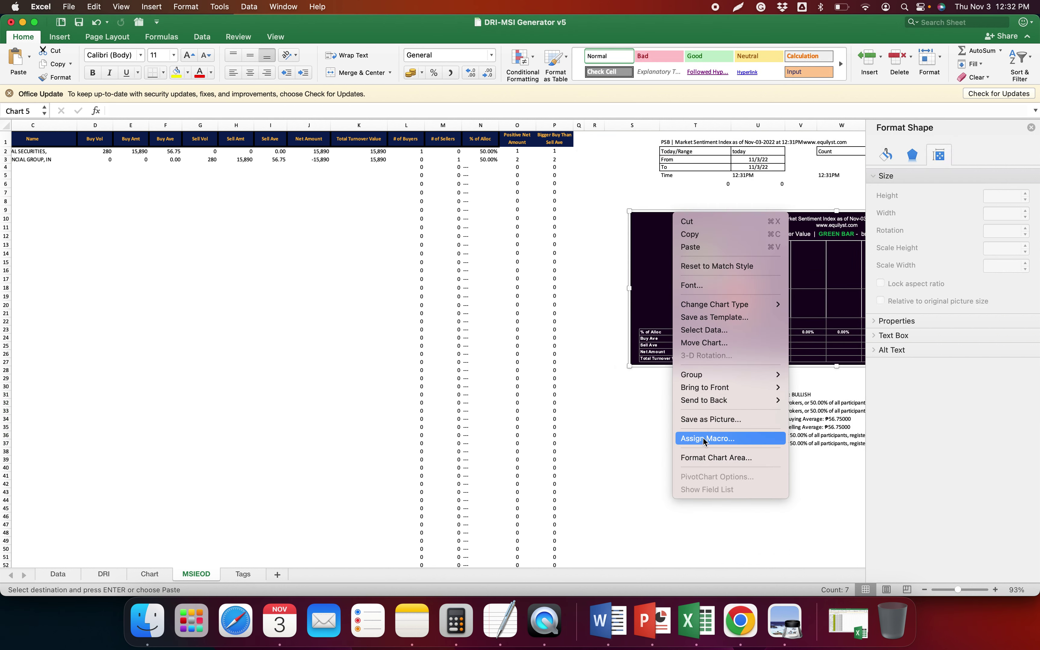
Save the market sentiment chart as a PNG, renaming the MER file name to PSB
{"action": "left_click", "coordinate": [724, 419]}
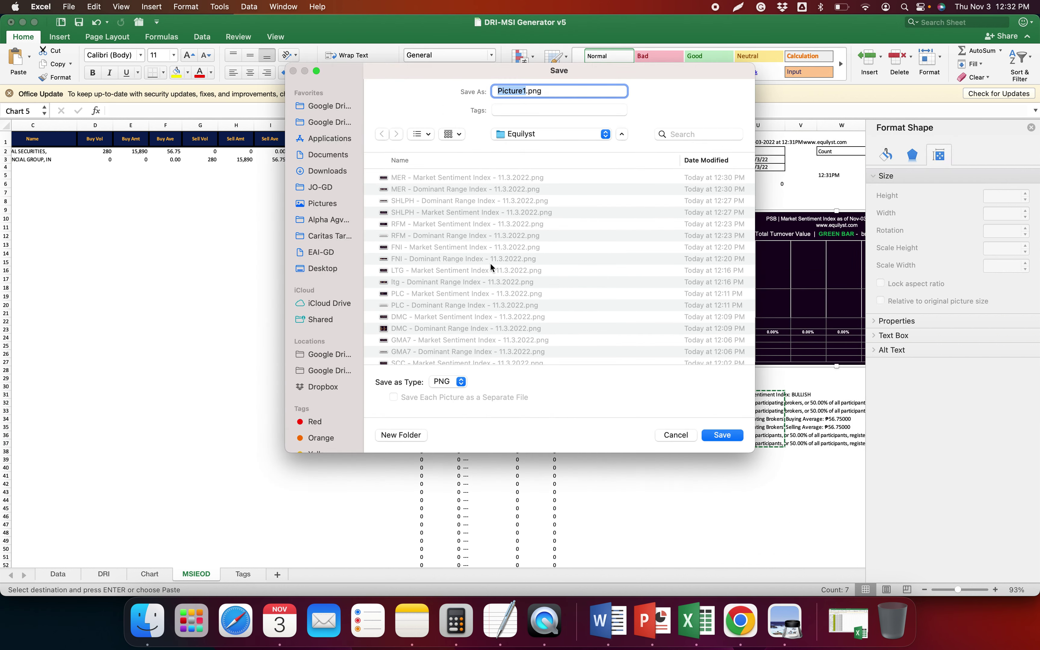
{"action": "scroll", "coordinate": [455, 194], "scroll_direction": "right", "scroll_amount": 1}
{"action": "left_click", "coordinate": [457, 179]}
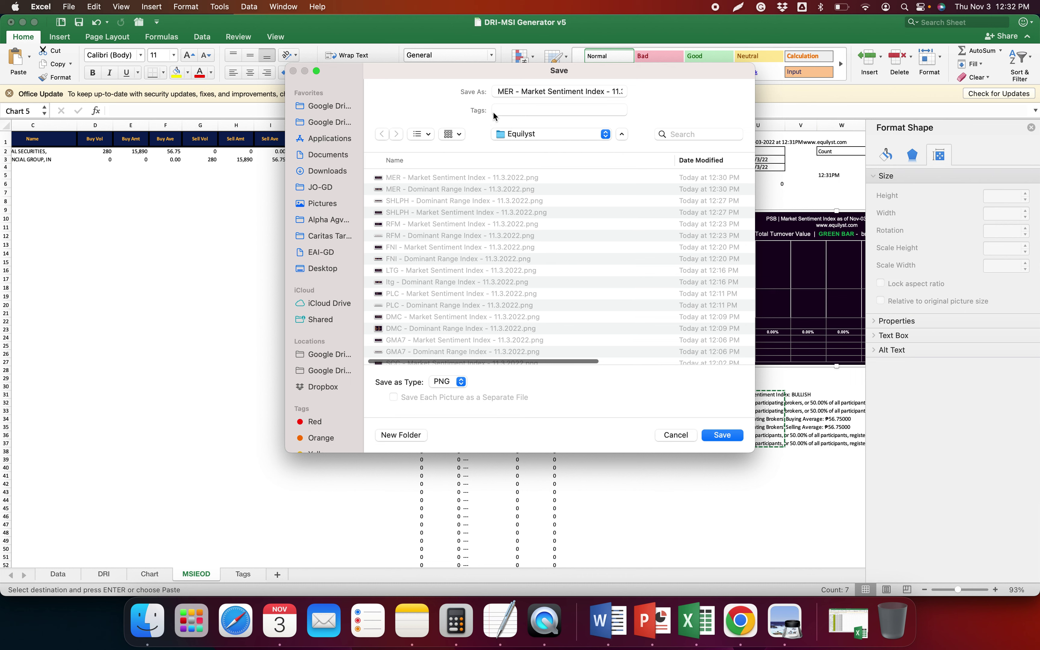
{"action": "double_click", "coordinate": [506, 91]}
{"action": "type", "text": "PSB"}
{"action": "key", "text": "Return"}
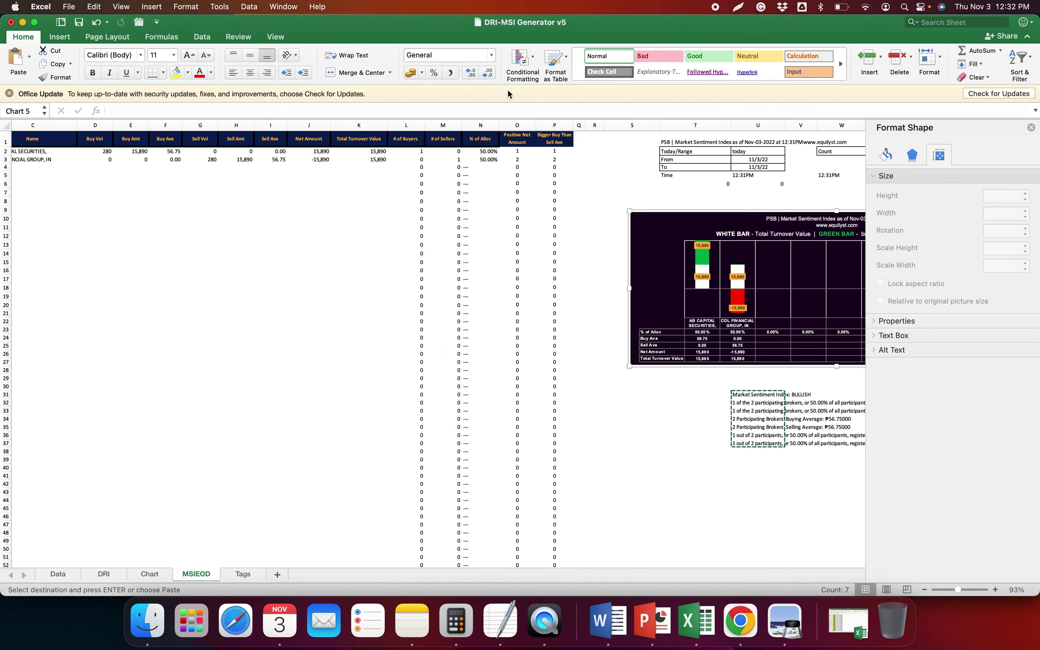
Save the Chart sheet's distribution charts as a PSB Dominant Range Index PNG
{"action": "left_click", "coordinate": [149, 574]}
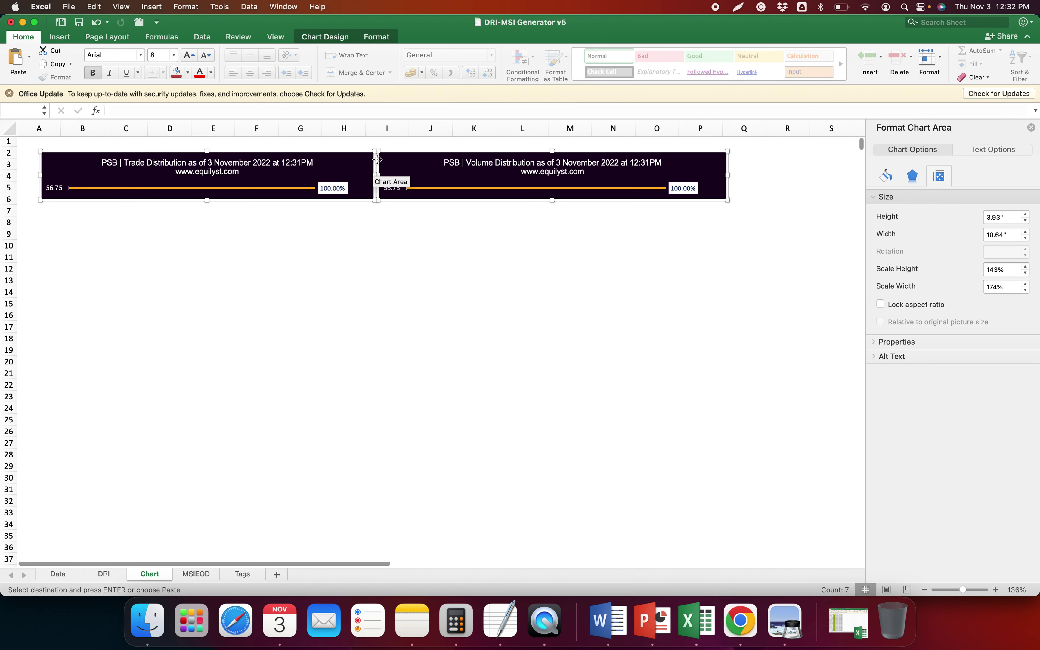
{"action": "right_click", "coordinate": [409, 154]}
{"action": "left_click", "coordinate": [473, 267]}
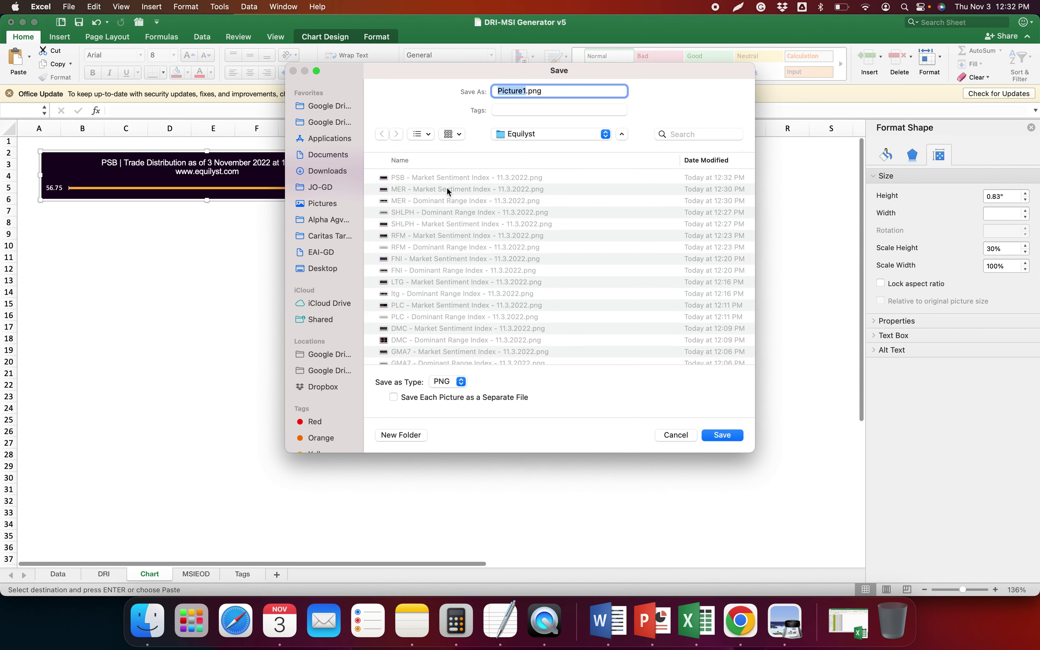
{"action": "left_click", "coordinate": [447, 201]}
{"action": "double_click", "coordinate": [506, 90]}
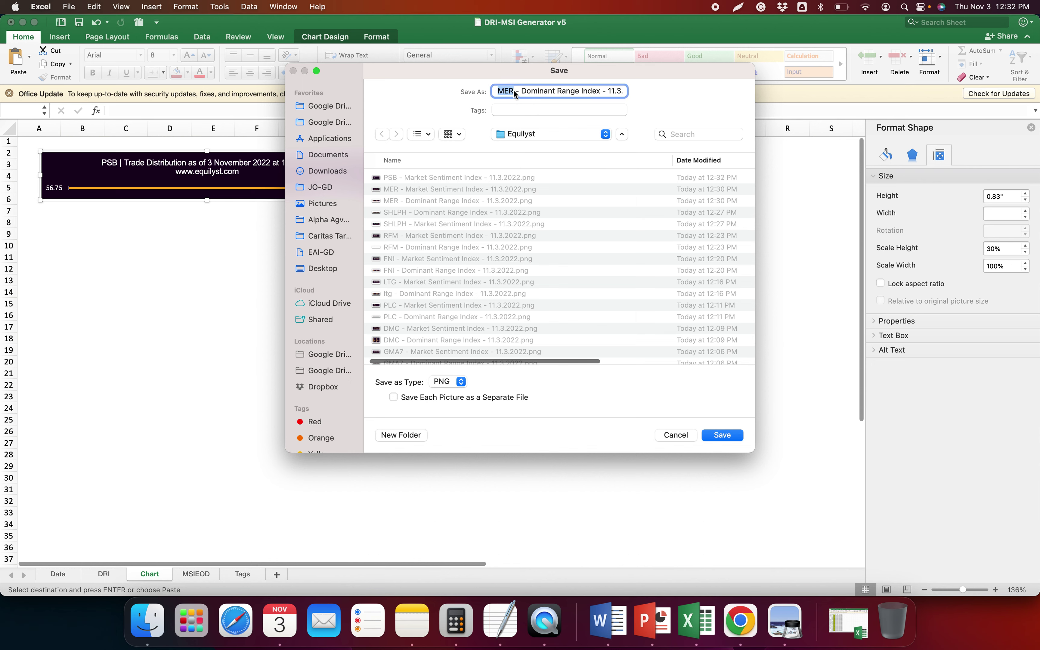
{"action": "type", "text": "PSB"}
{"action": "key", "text": "Return"}
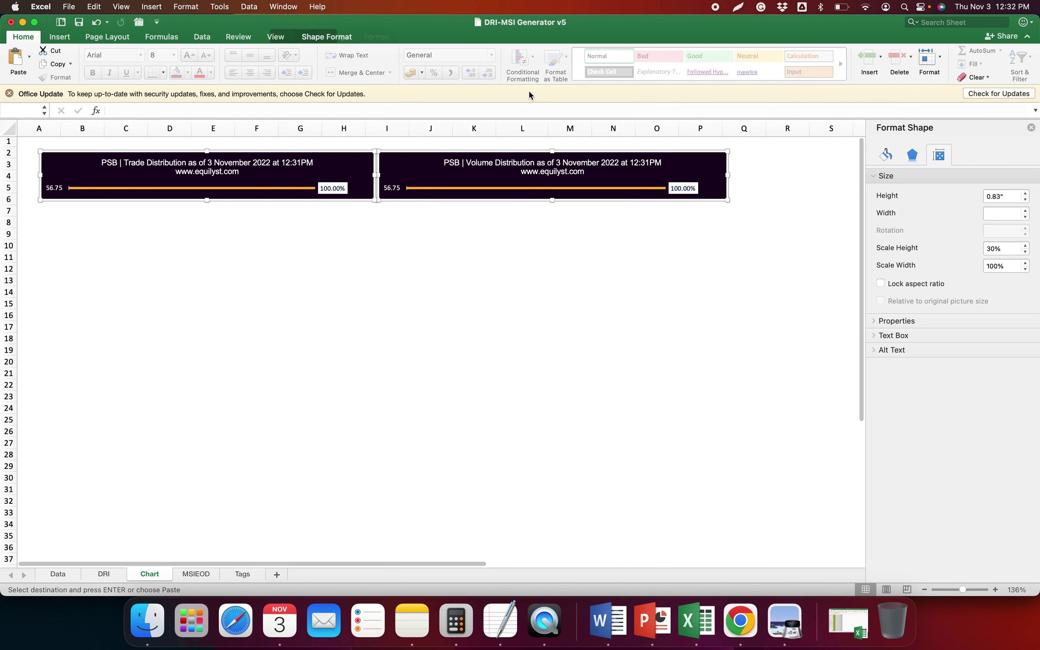
Scroll through the Investagrams Top 10 dividend yields post, then view equilyst.com's service page
{"action": "left_click", "coordinate": [740, 621]}
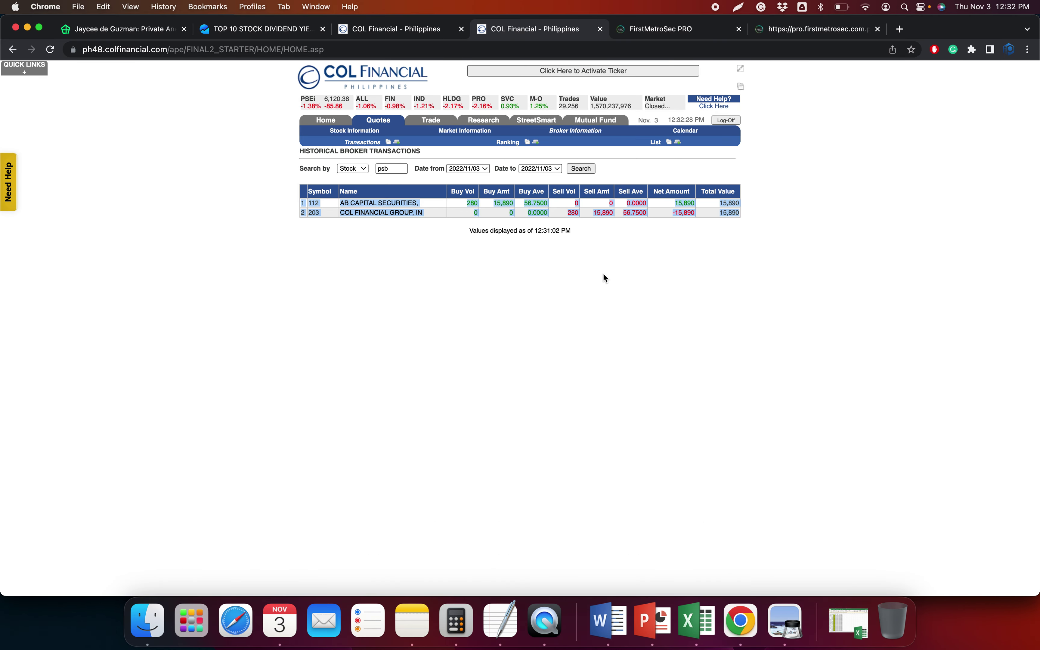
{"action": "left_click", "coordinate": [265, 30]}
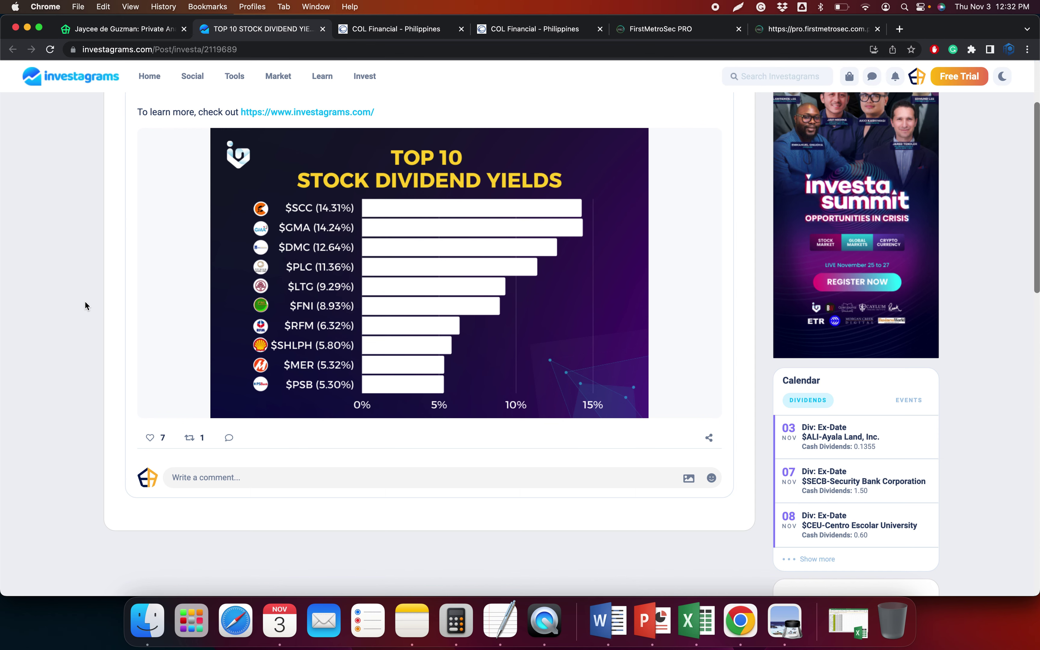
{"action": "scroll", "coordinate": [85, 306], "scroll_direction": "up", "scroll_amount": 3}
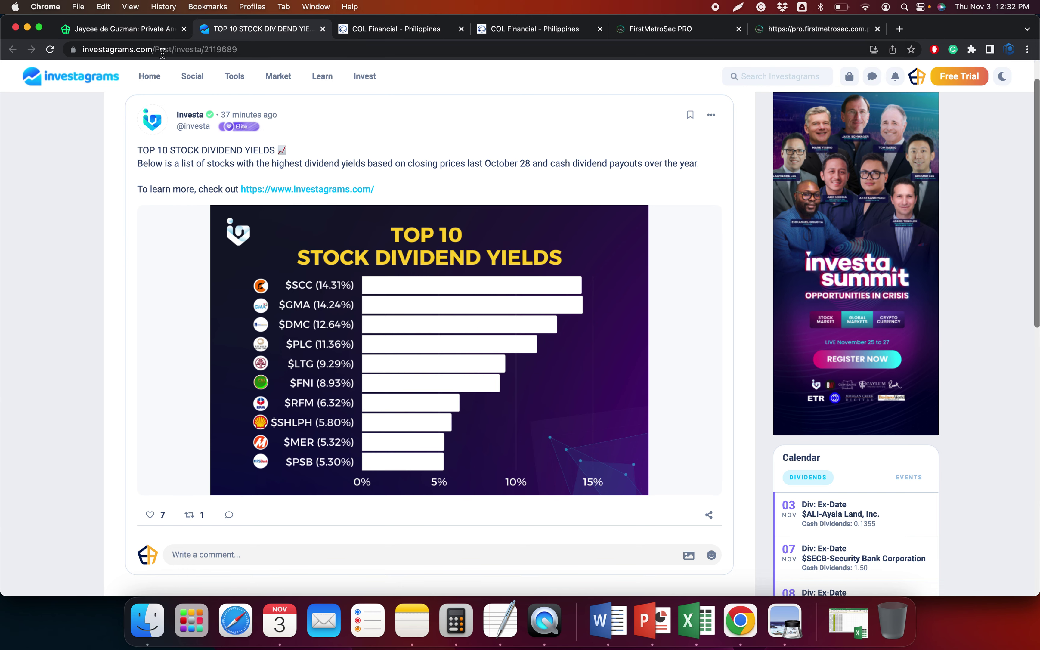
{"action": "left_click", "coordinate": [146, 29]}
{"action": "scroll", "coordinate": [489, 323], "scroll_direction": "down", "scroll_amount": 2}
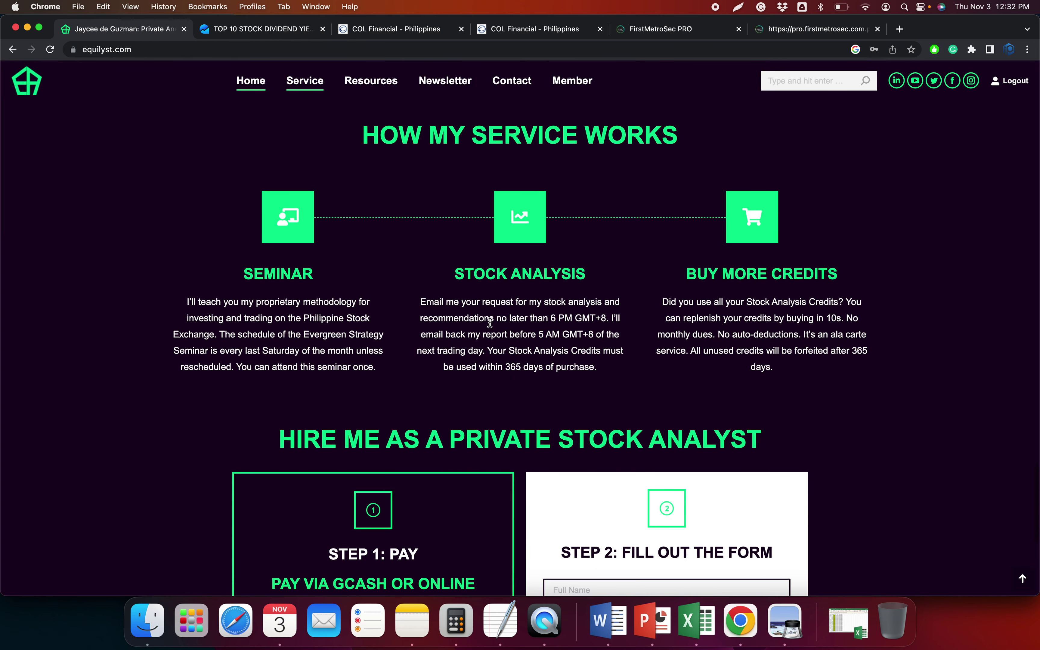